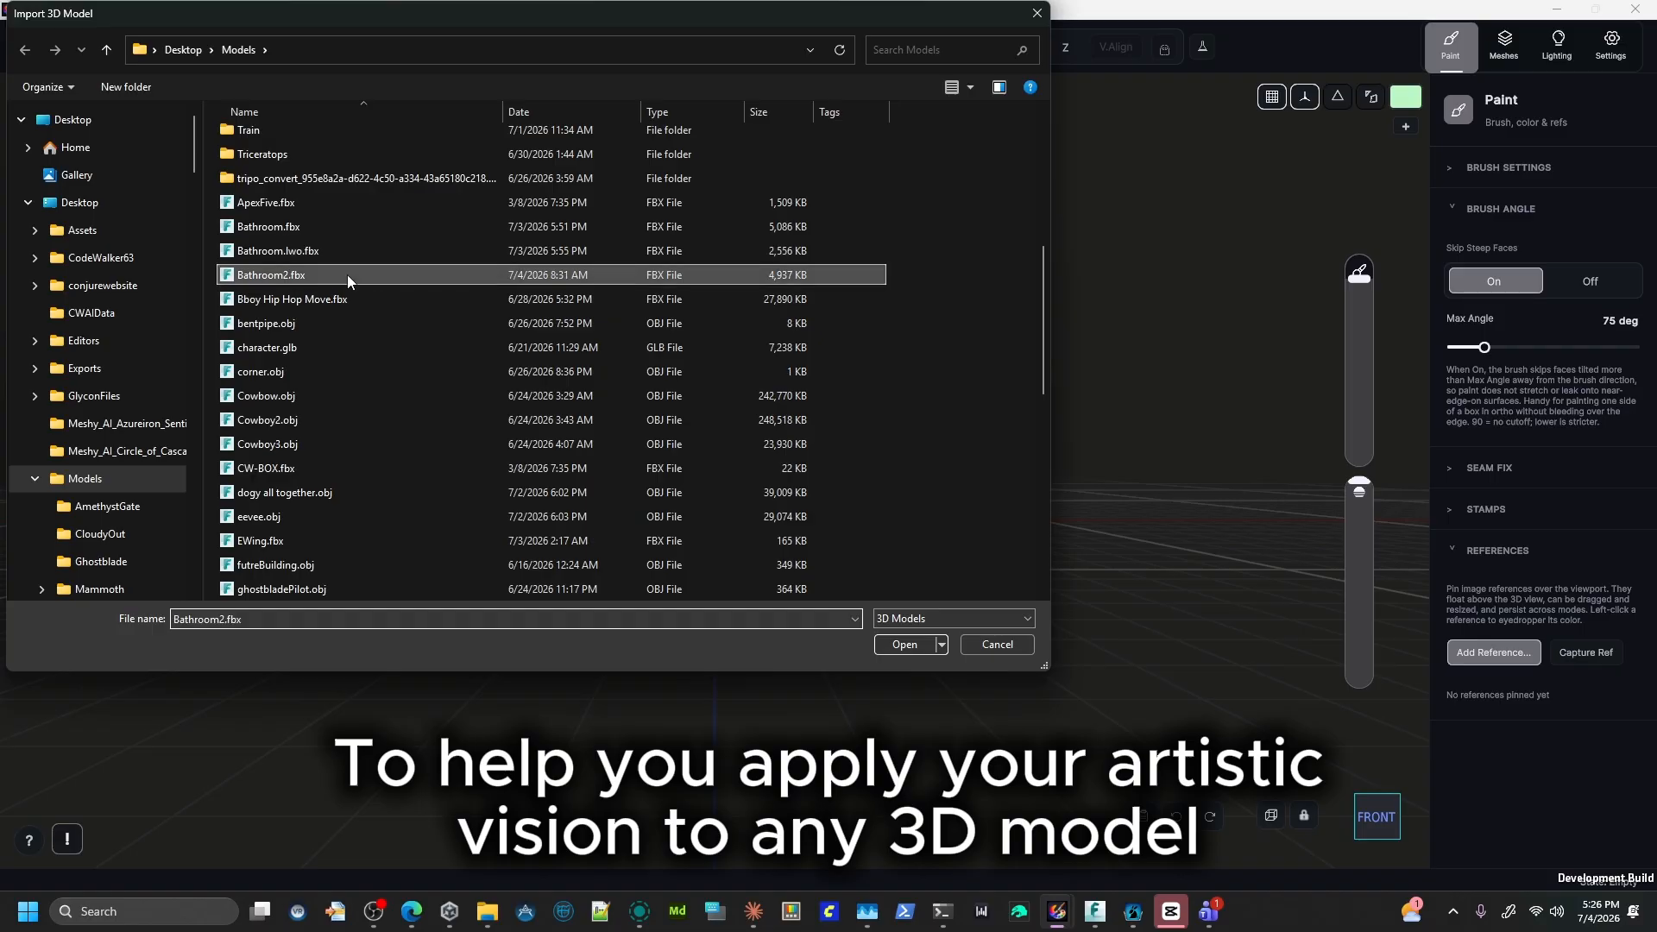
Import the Bathroom2.fbx model and review the model import options.
left_click(915, 639)
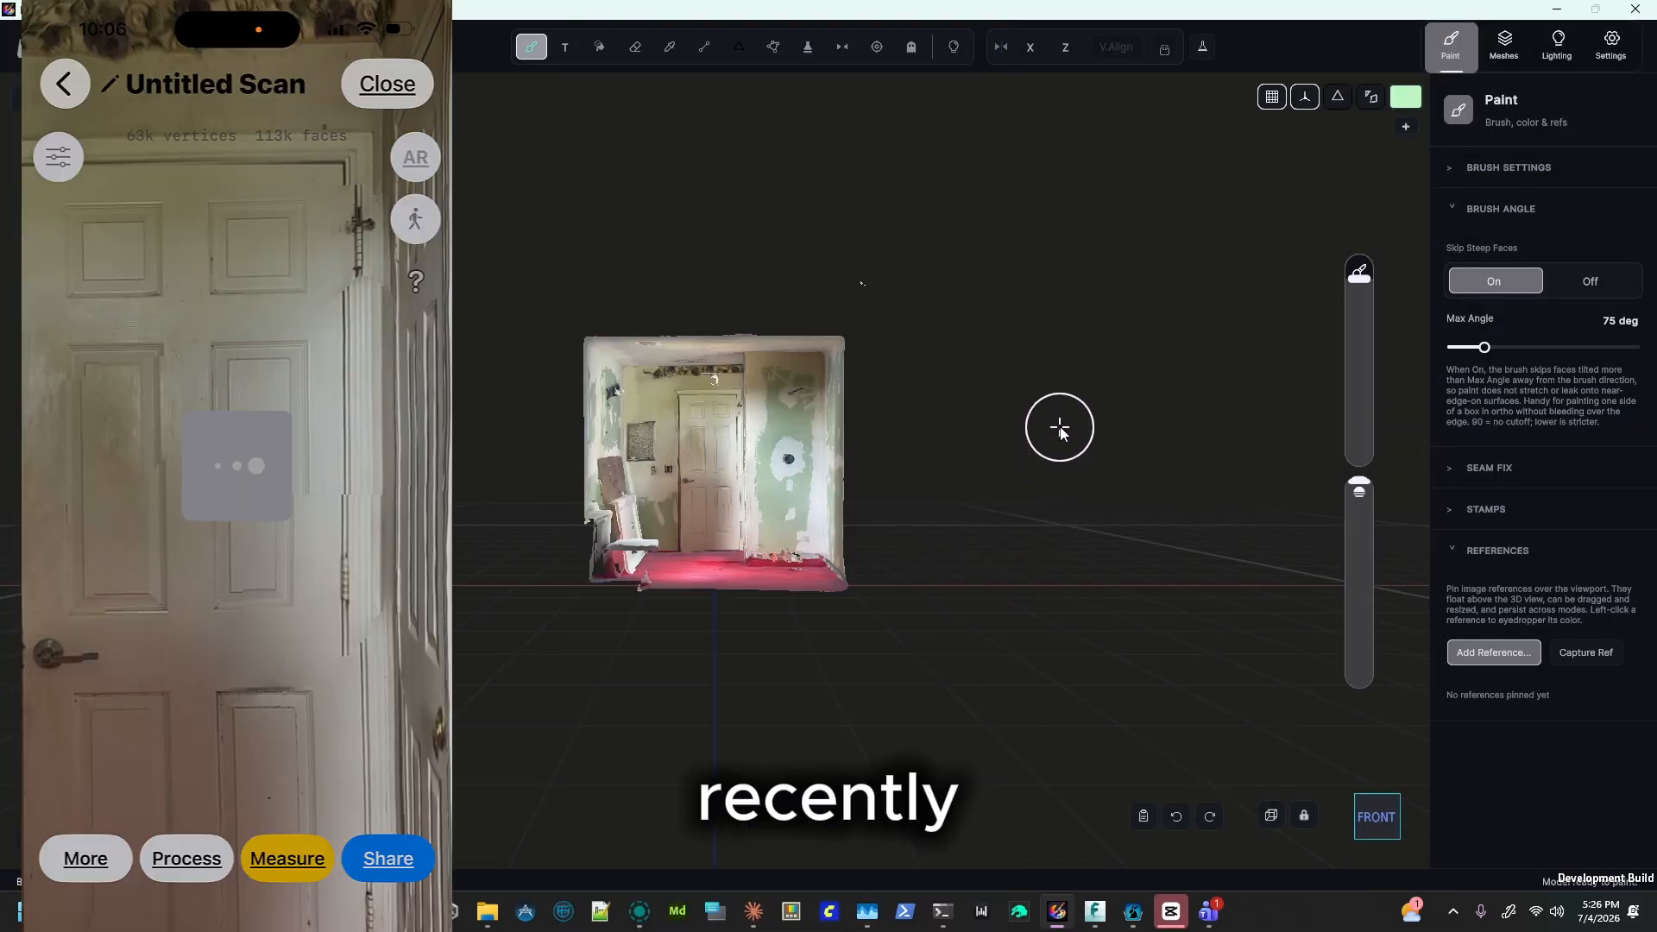
middle_click_drag(1047, 444, 489, 601)
left_click(90, 45)
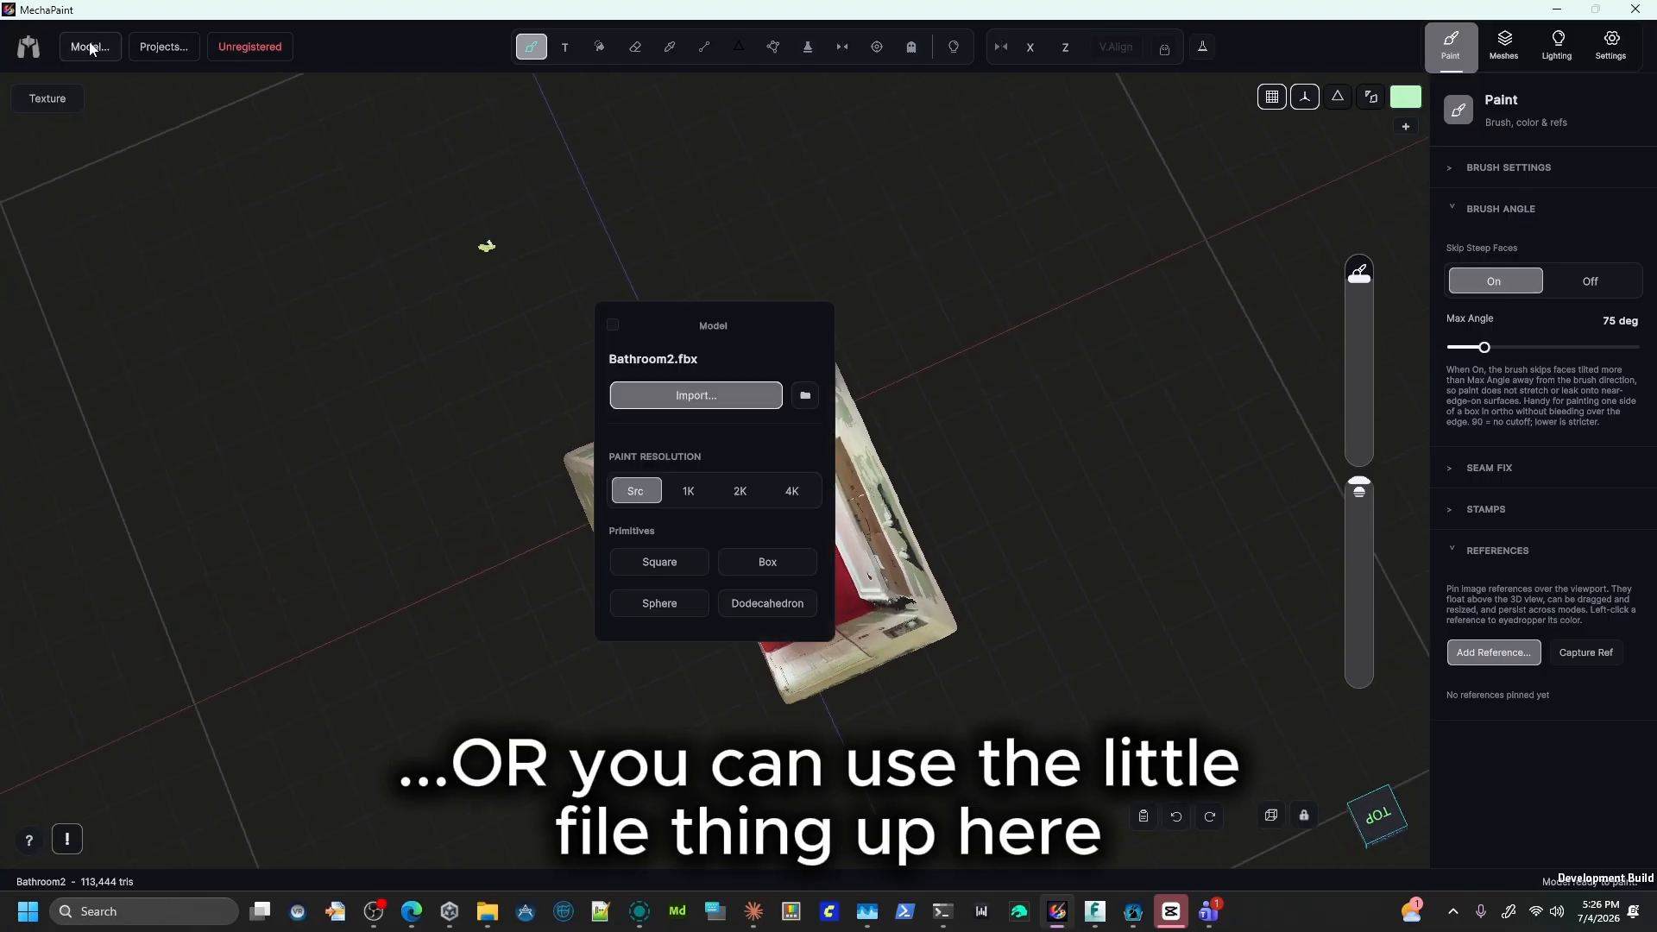
left_click(614, 322)
Examine the bathroom scan from several sides and distances by orbiting, panning and zooming the view.
middle_click_drag(518, 675, 1047, 395)
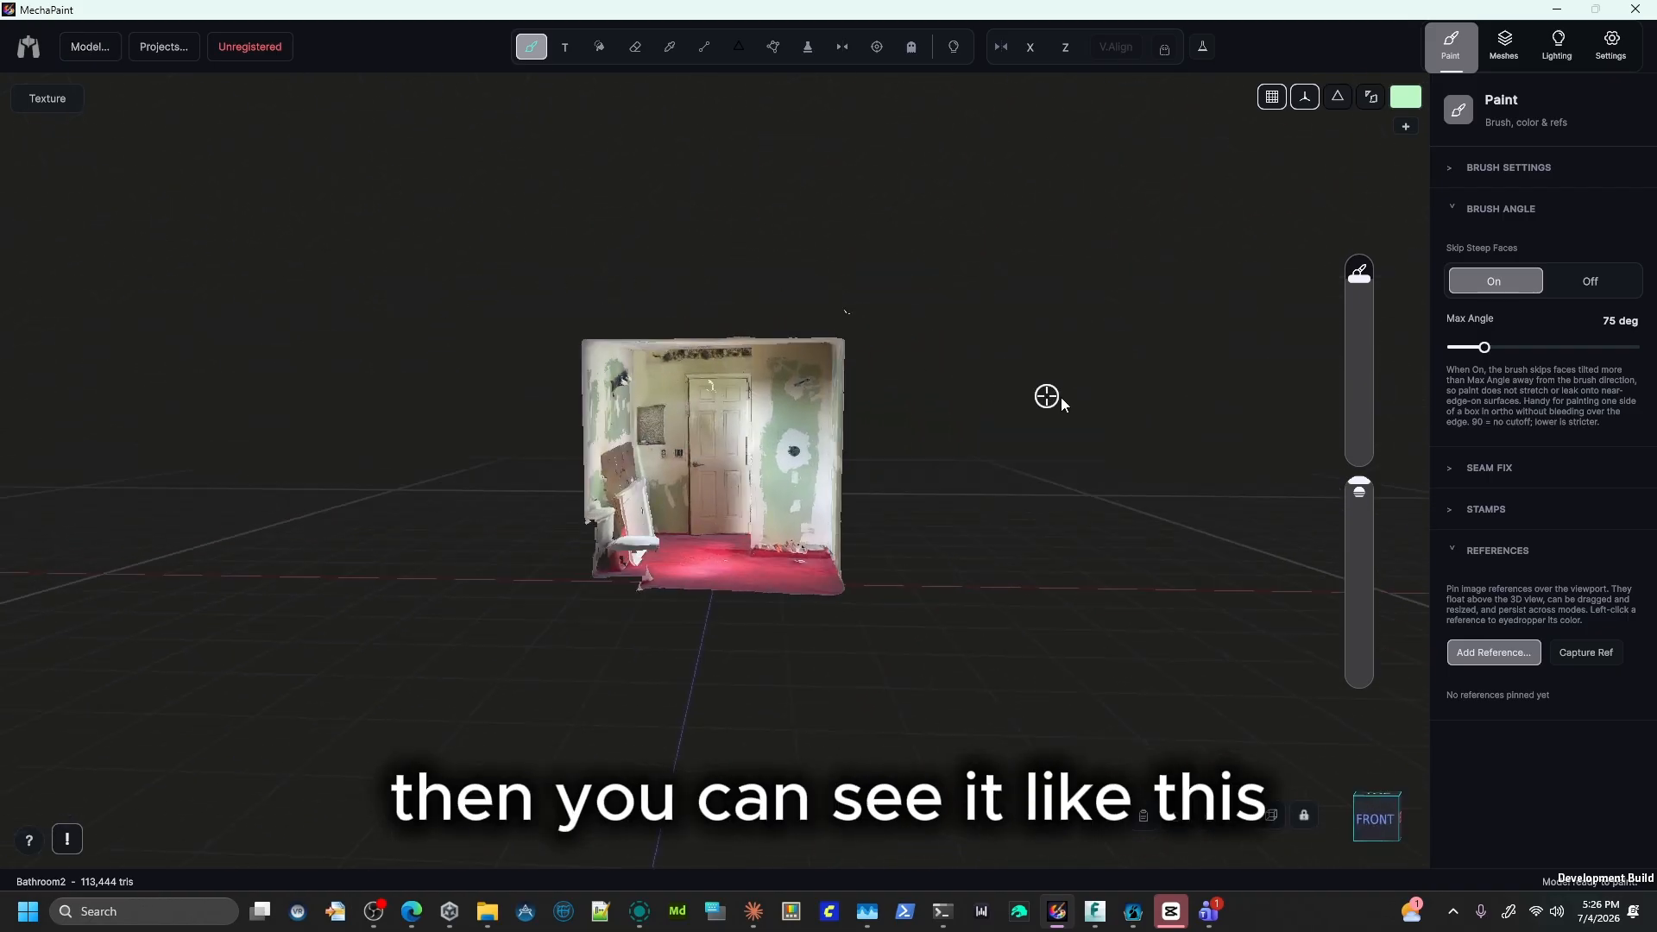
middle_click_drag(1061, 251, 389, 320)
left_click_drag(390, 320, 397, 418)
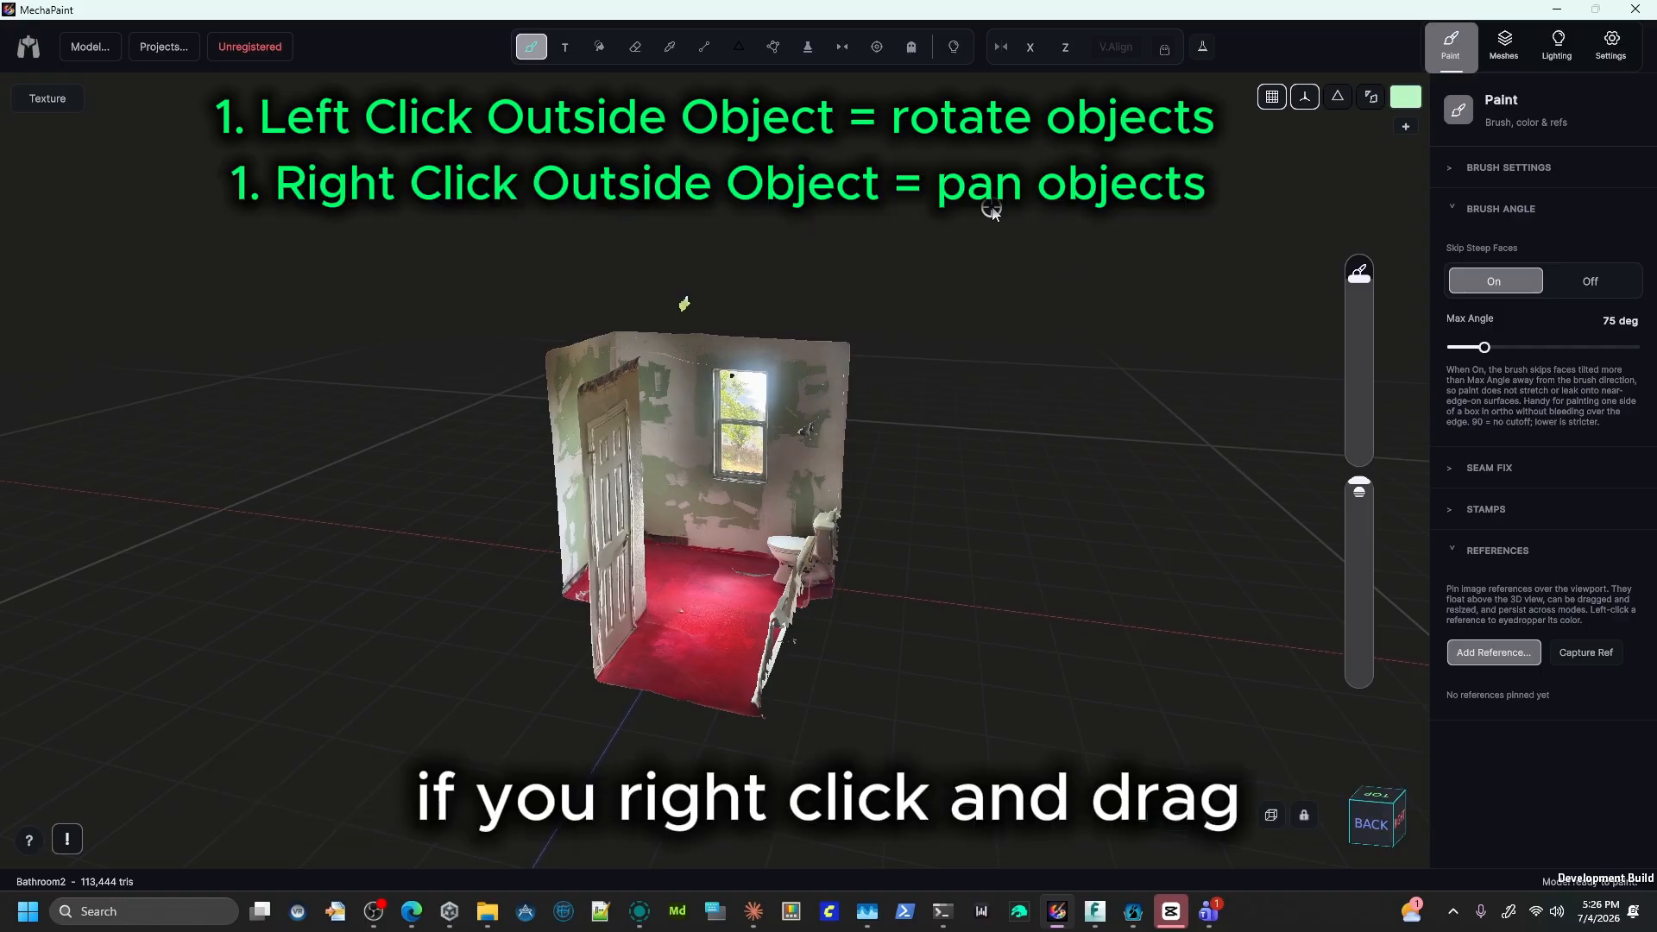
mouse_move(992, 210)
right_mouse_down()
mouse_move(877, 211)
mouse_move(1065, 366)
mouse_move(880, 245)
mouse_move(1001, 200)
right_mouse_up()
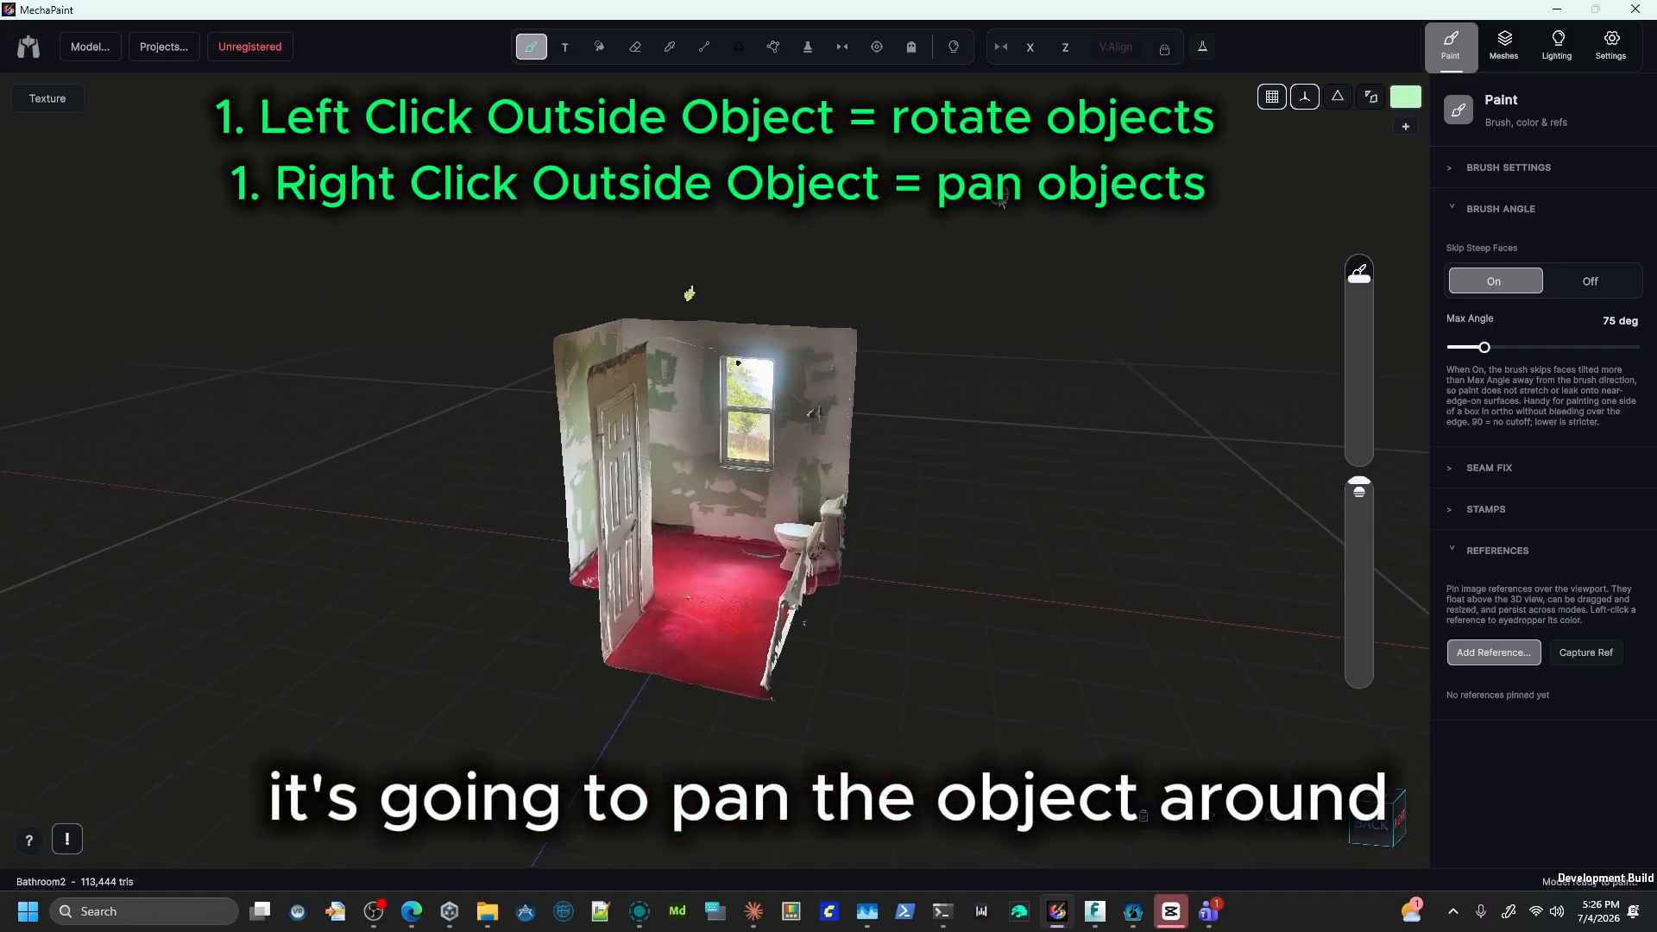
scroll(1144, 496, "up", 2)
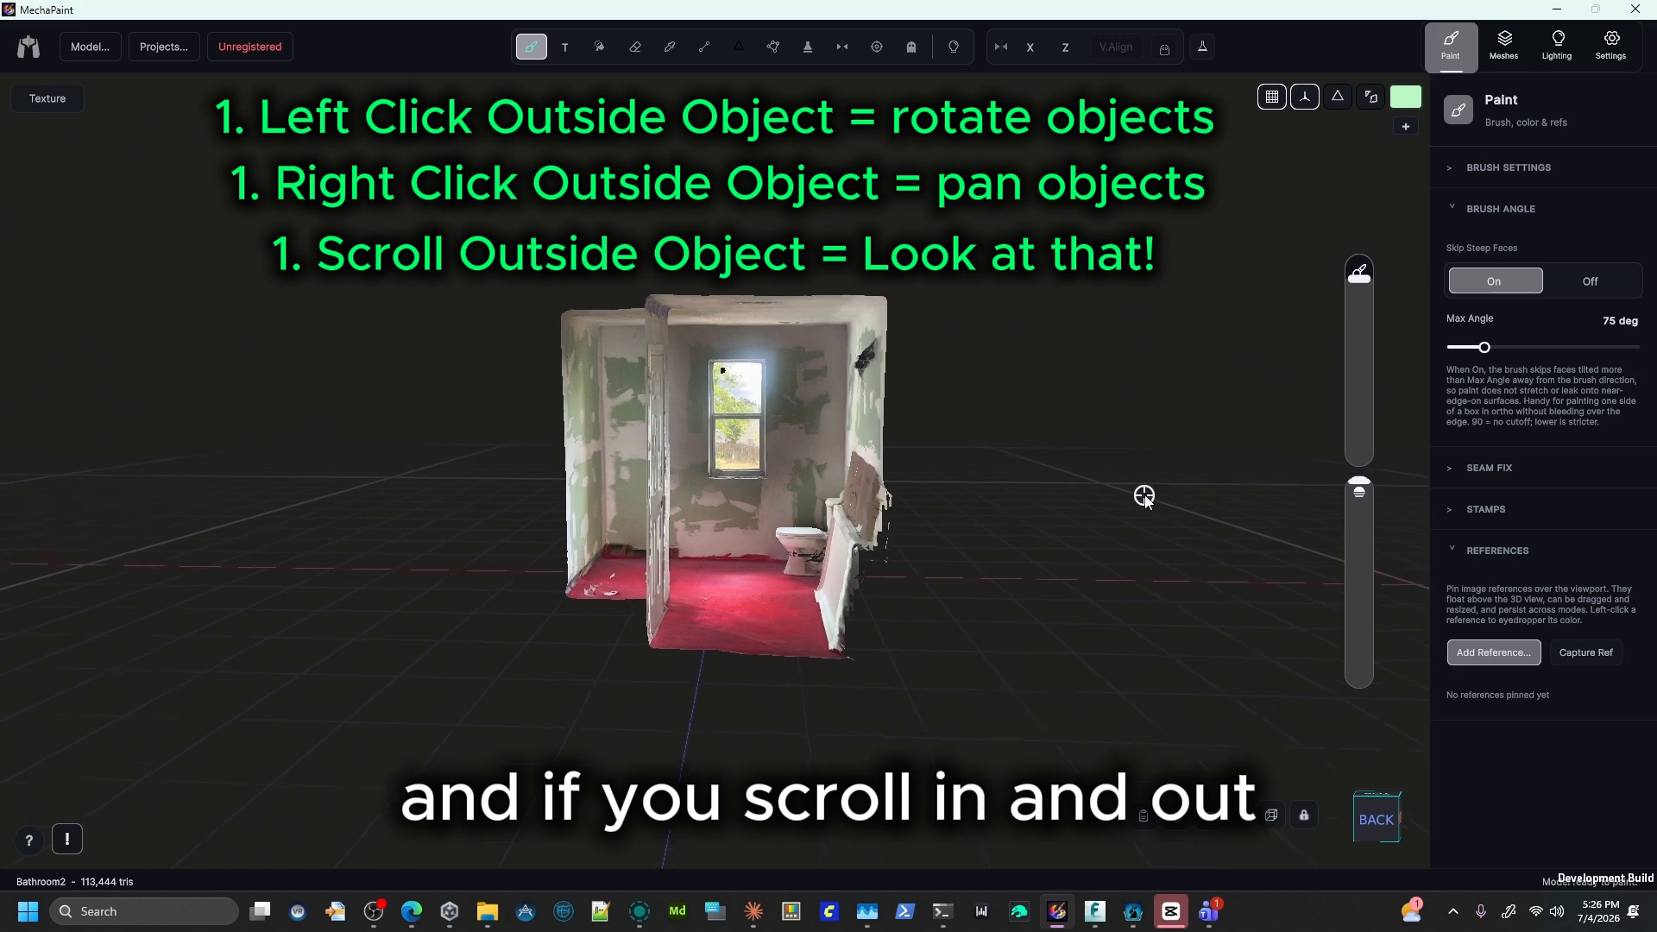
scroll(1139, 493, "down", 2)
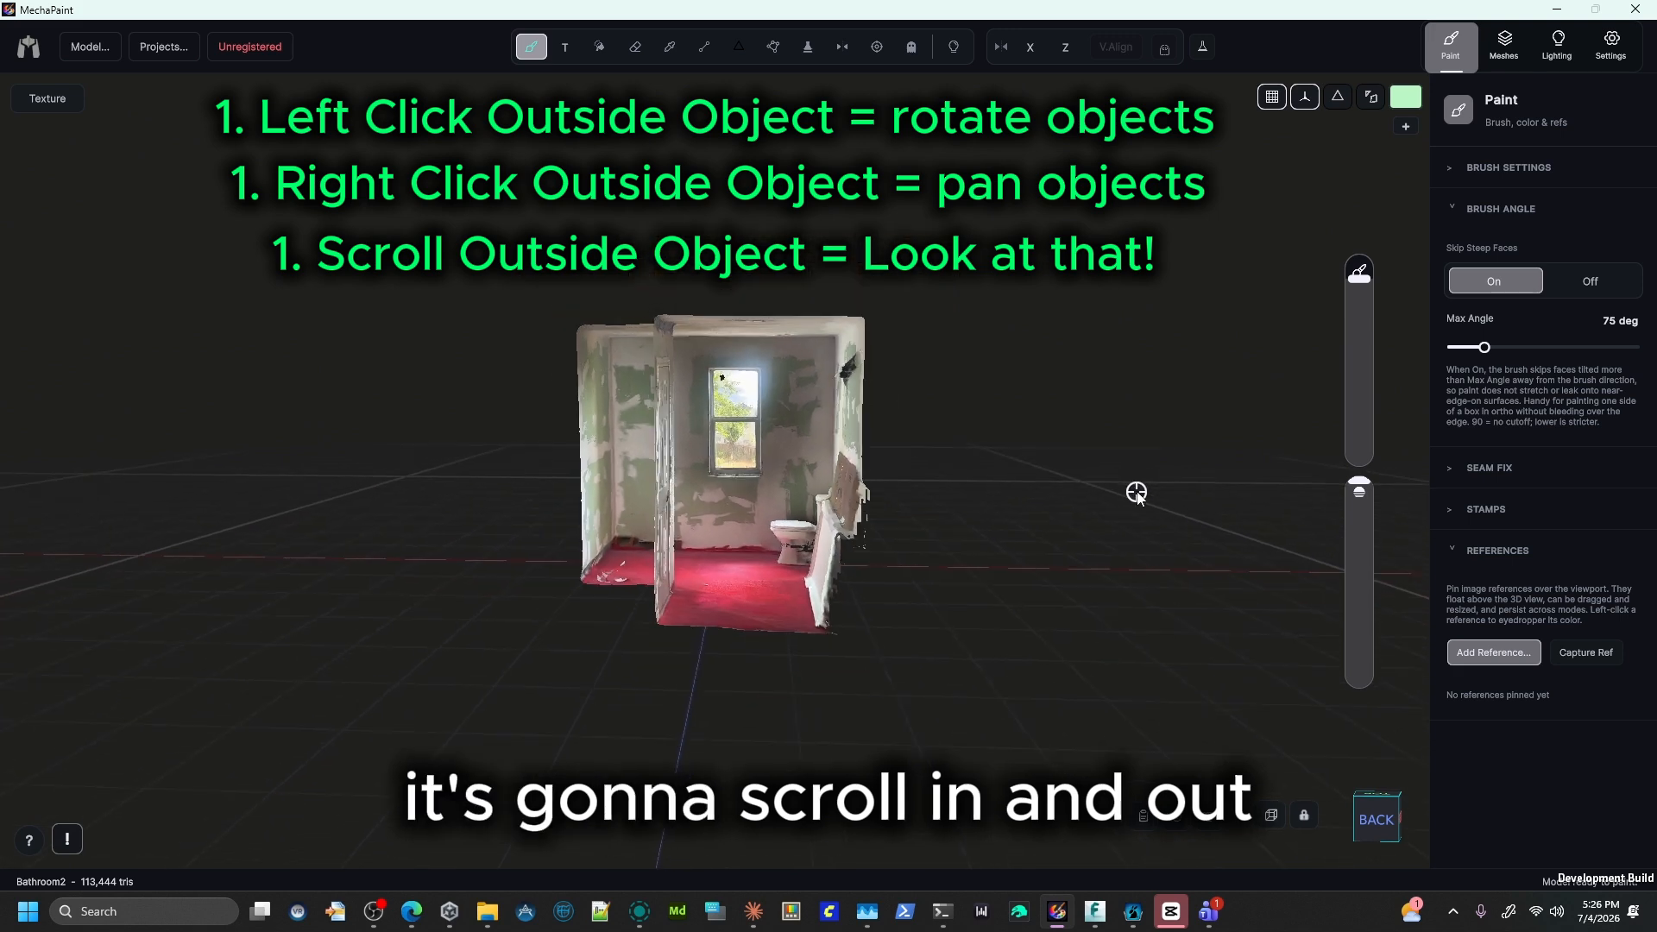
scroll(1134, 492, "up", 2)
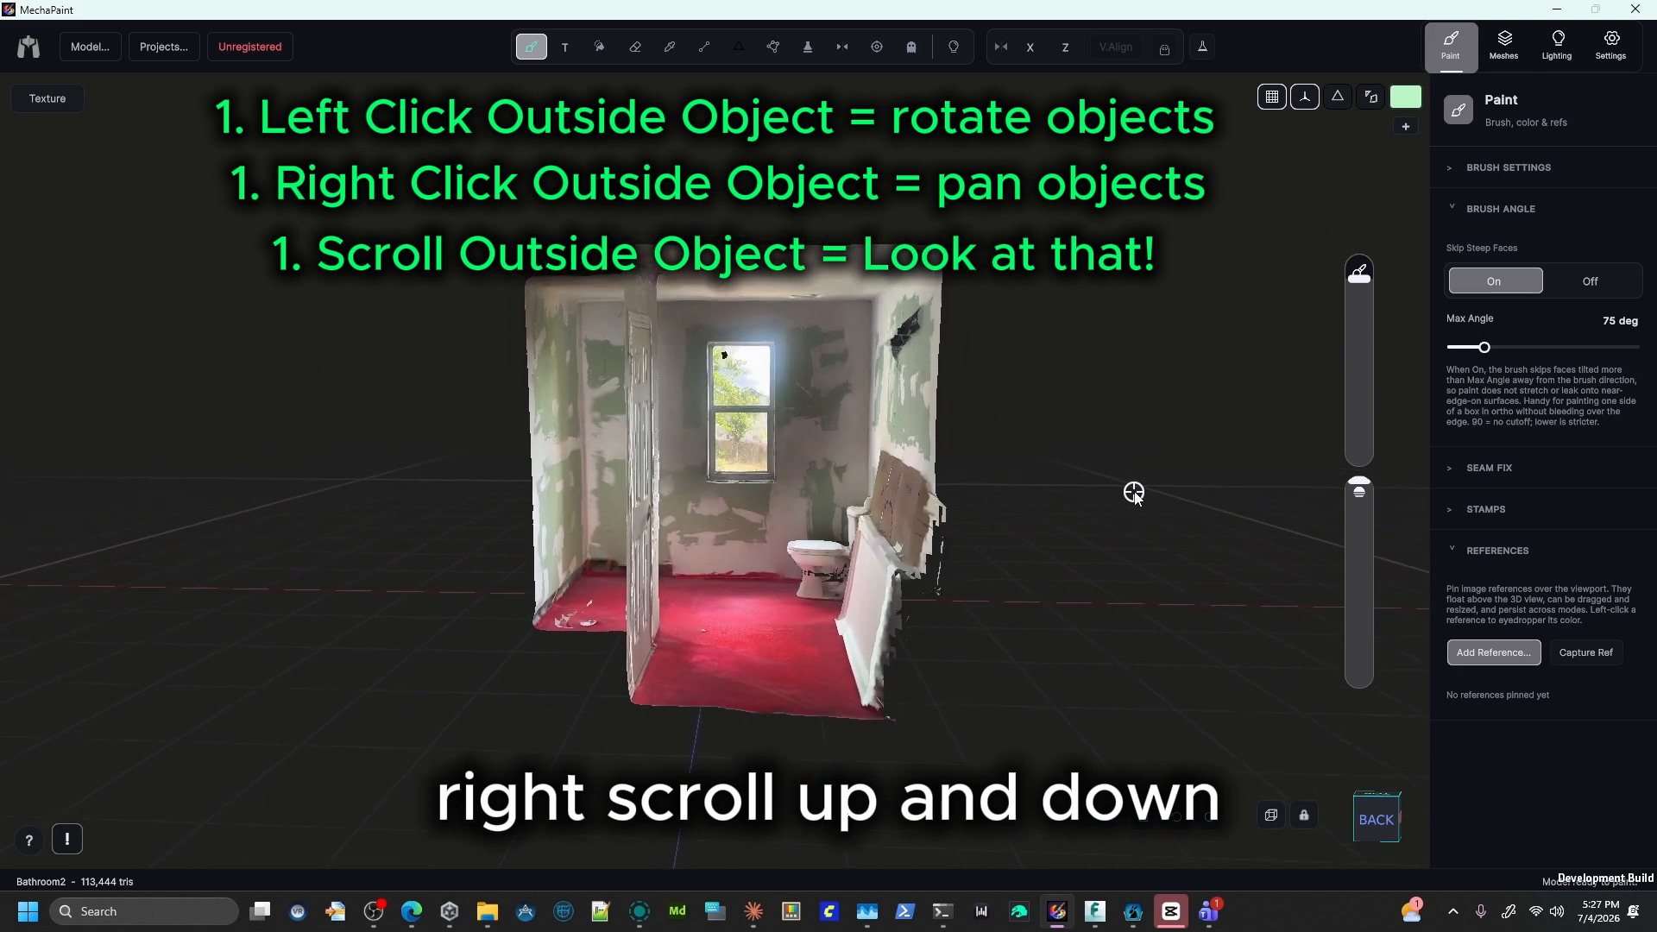
scroll(1133, 493, "up", 1)
left_click_drag(1165, 467, 201, 451)
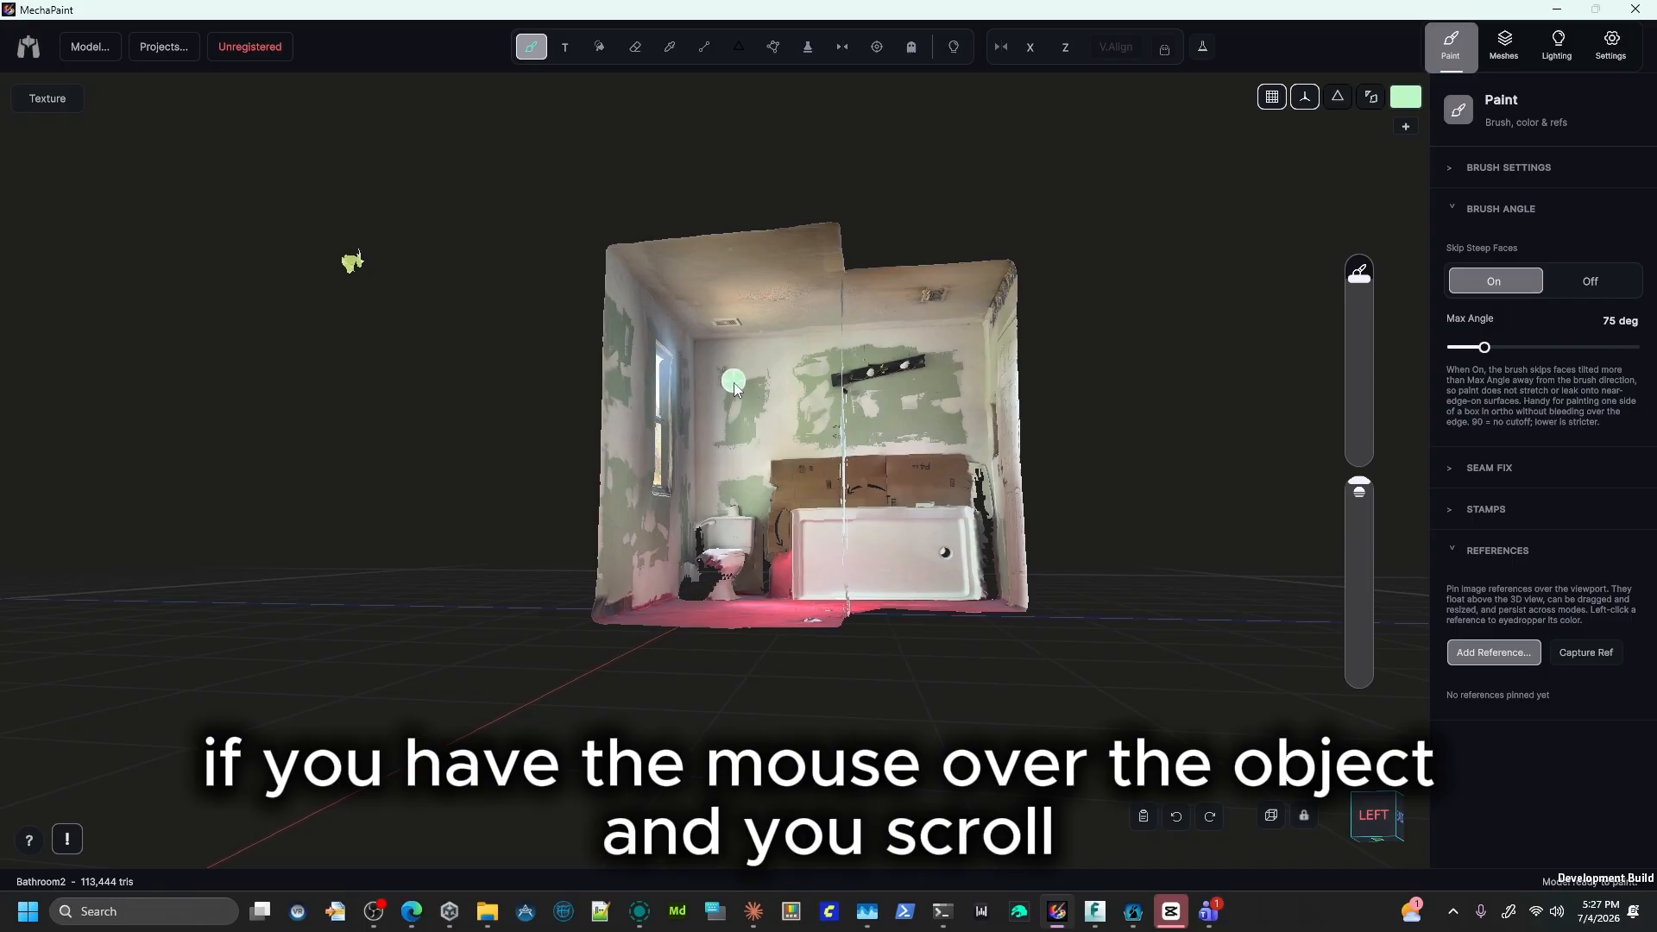
With an enlarged brush, sample the light wall colour and paint over the green patches on the wall above the toilet.
scroll(744, 411, "up", 4)
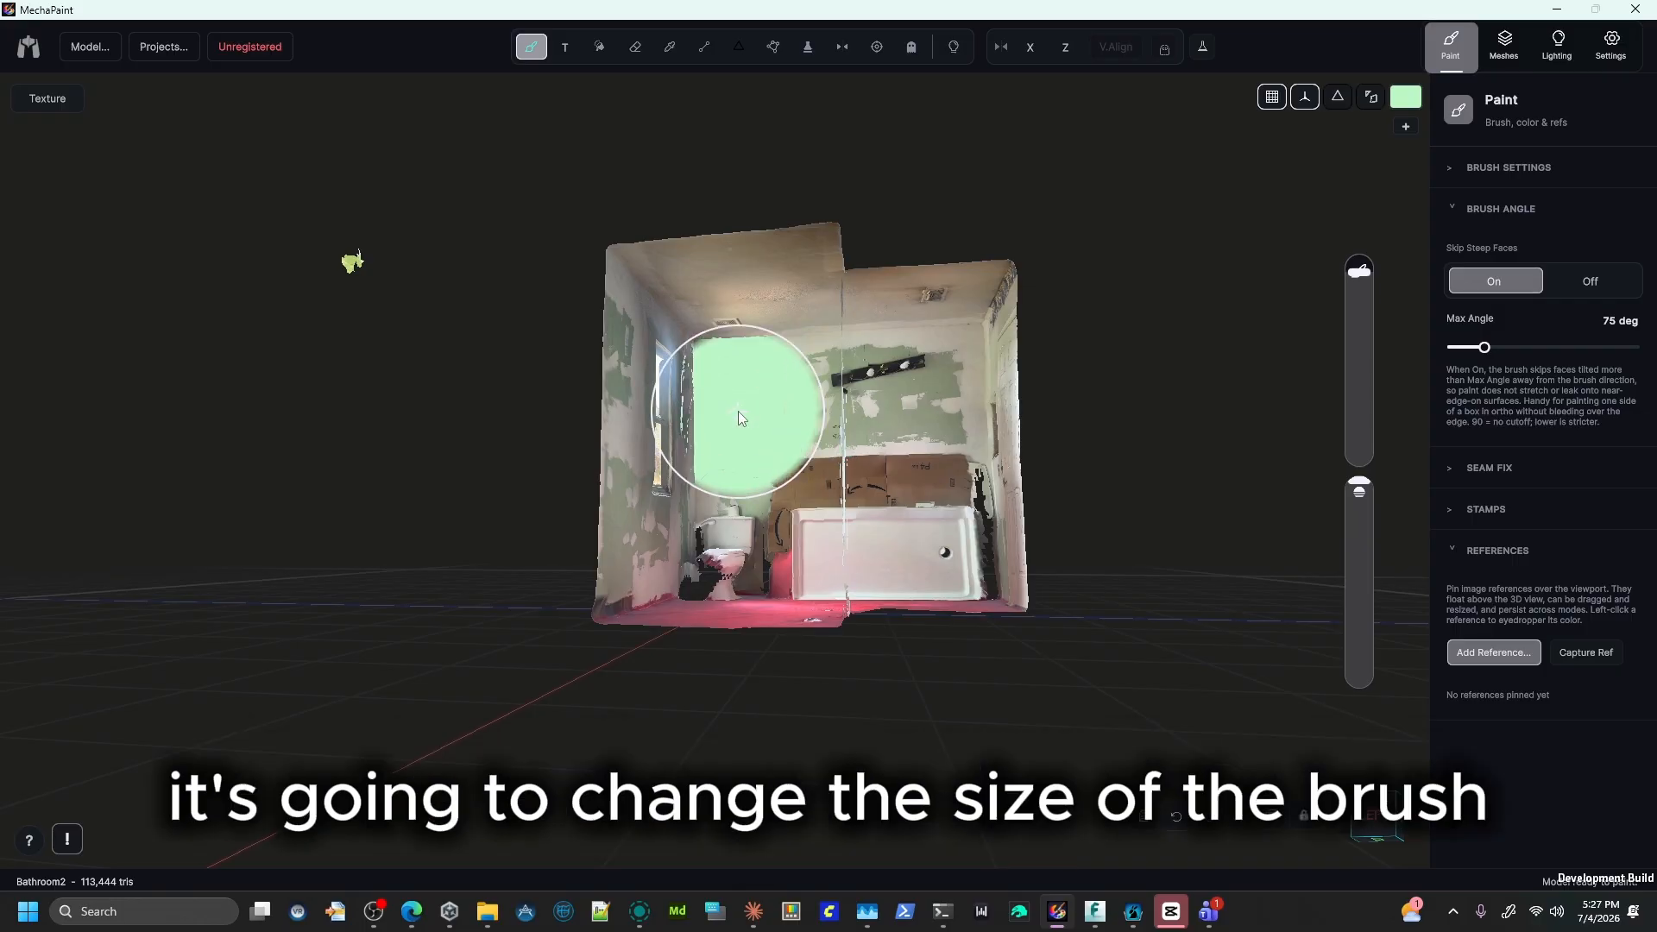
scroll(766, 395, "down", 2)
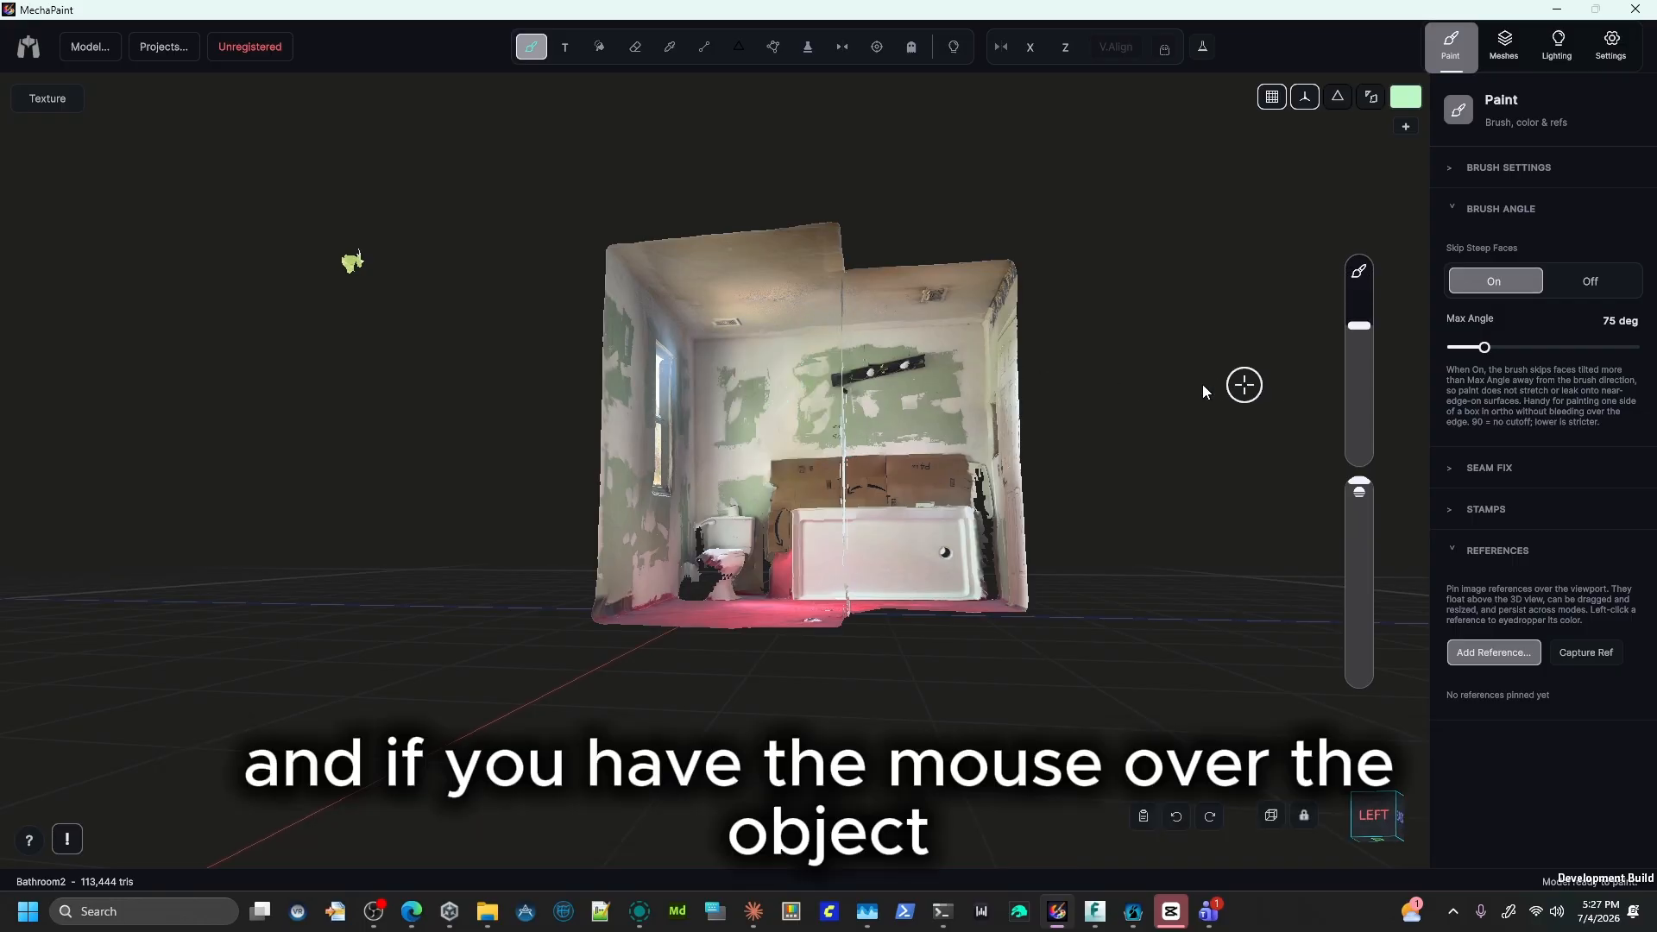
left_click_drag(1208, 385, 1108, 410)
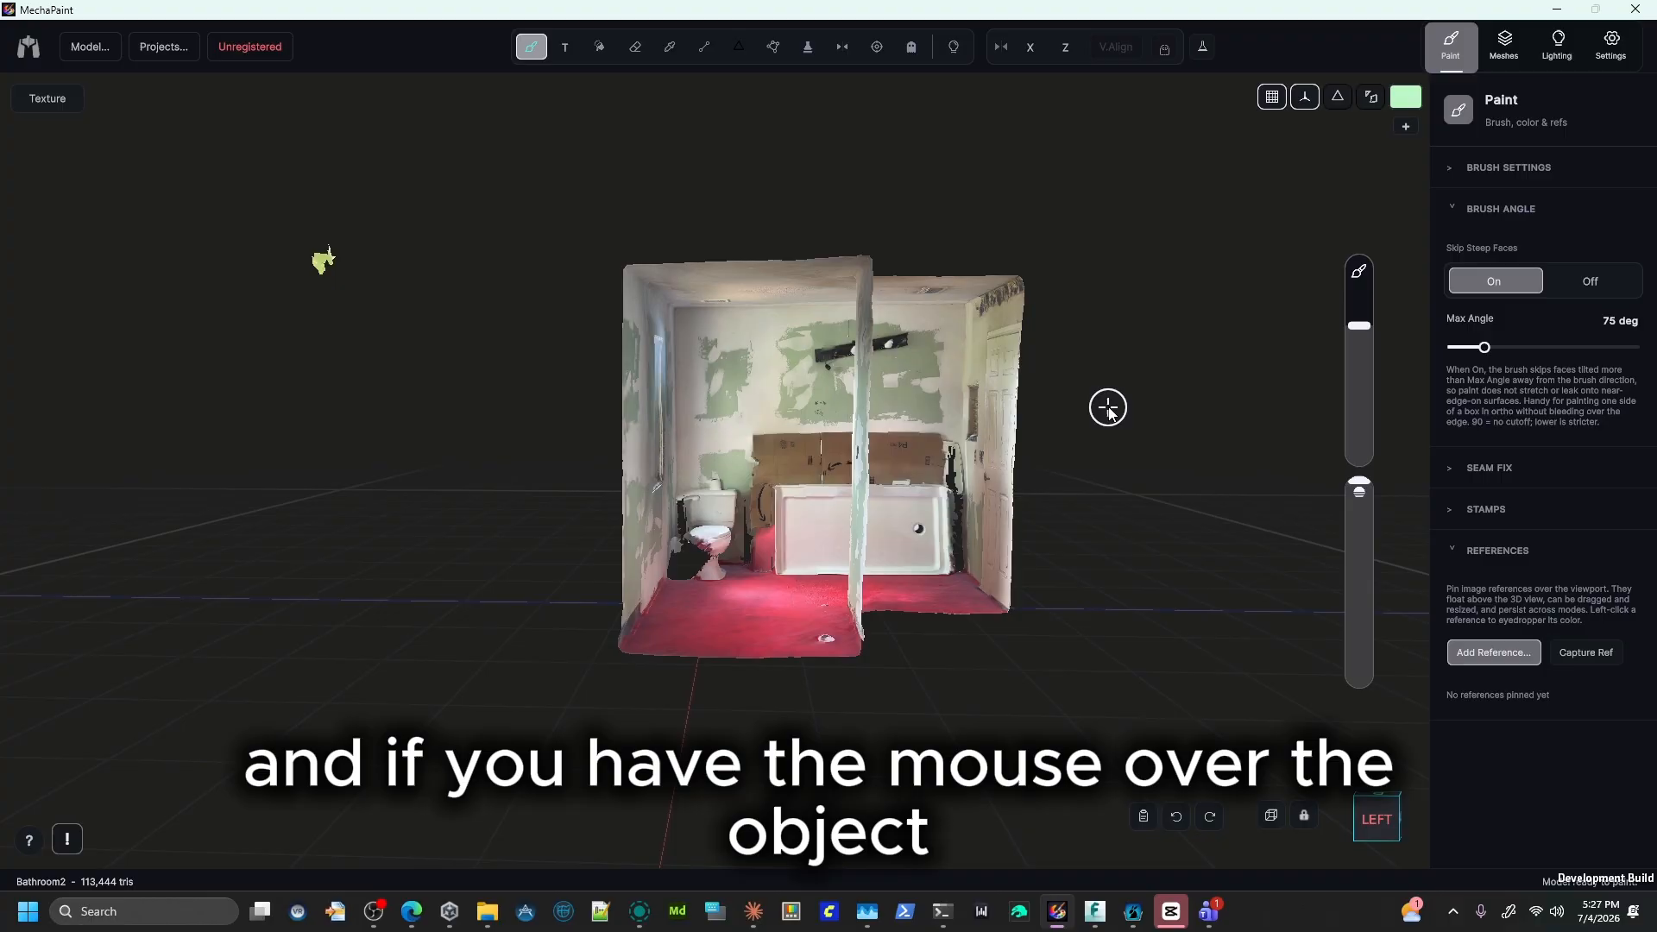
left_click(754, 330, "alt")
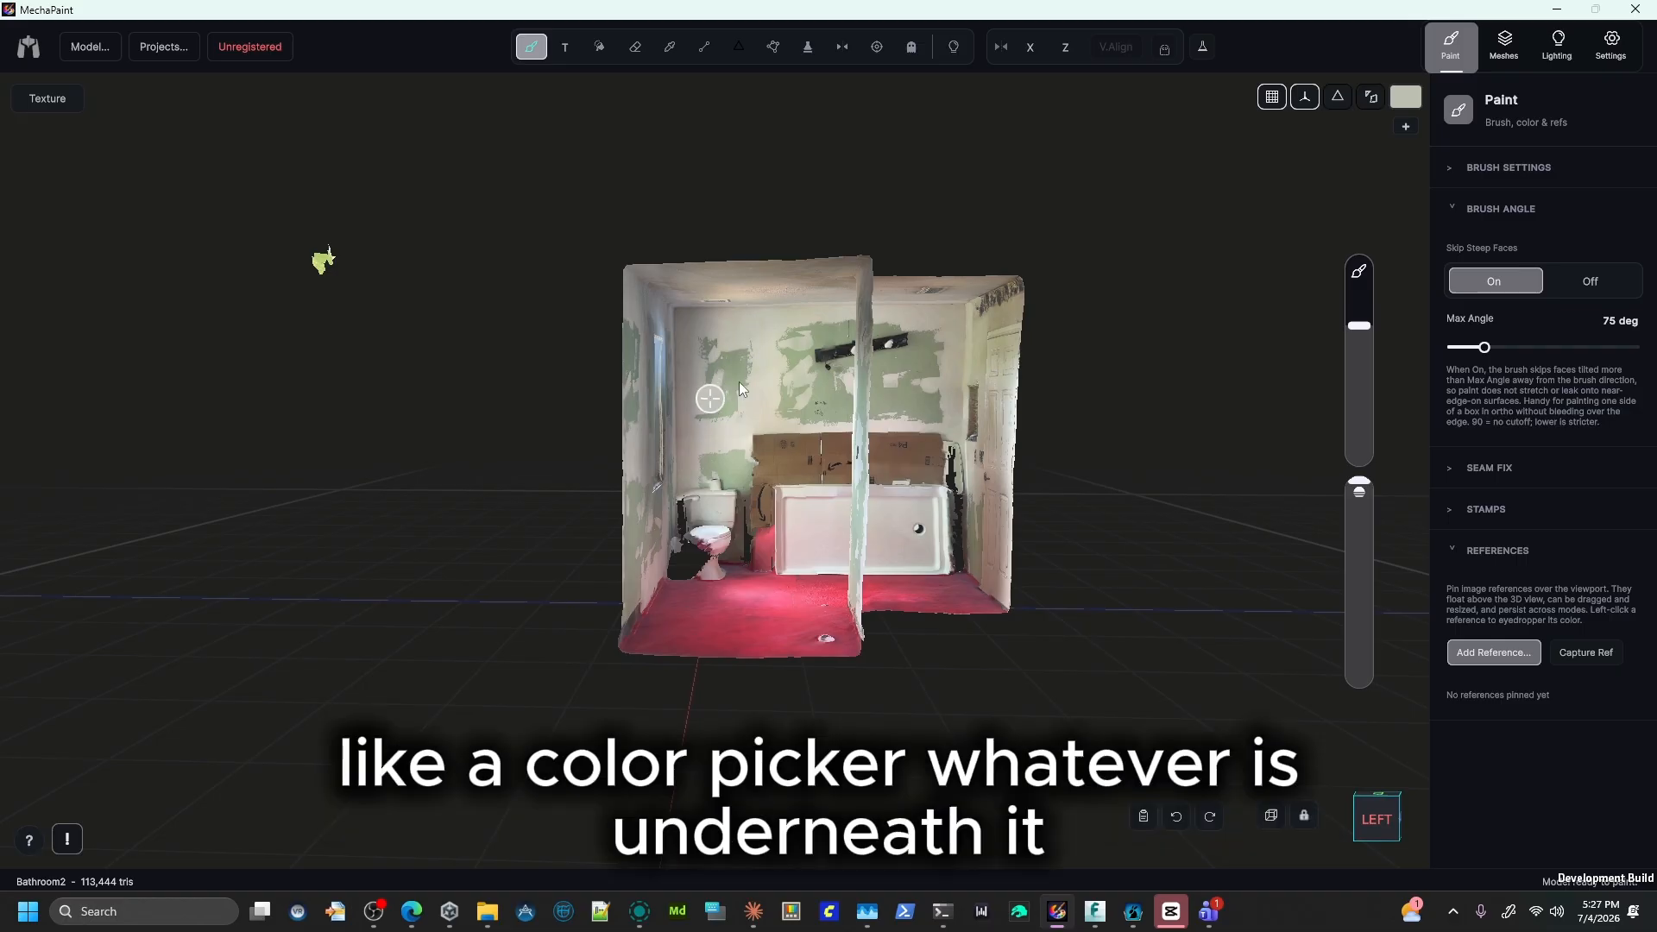
left_click(738, 359, "alt")
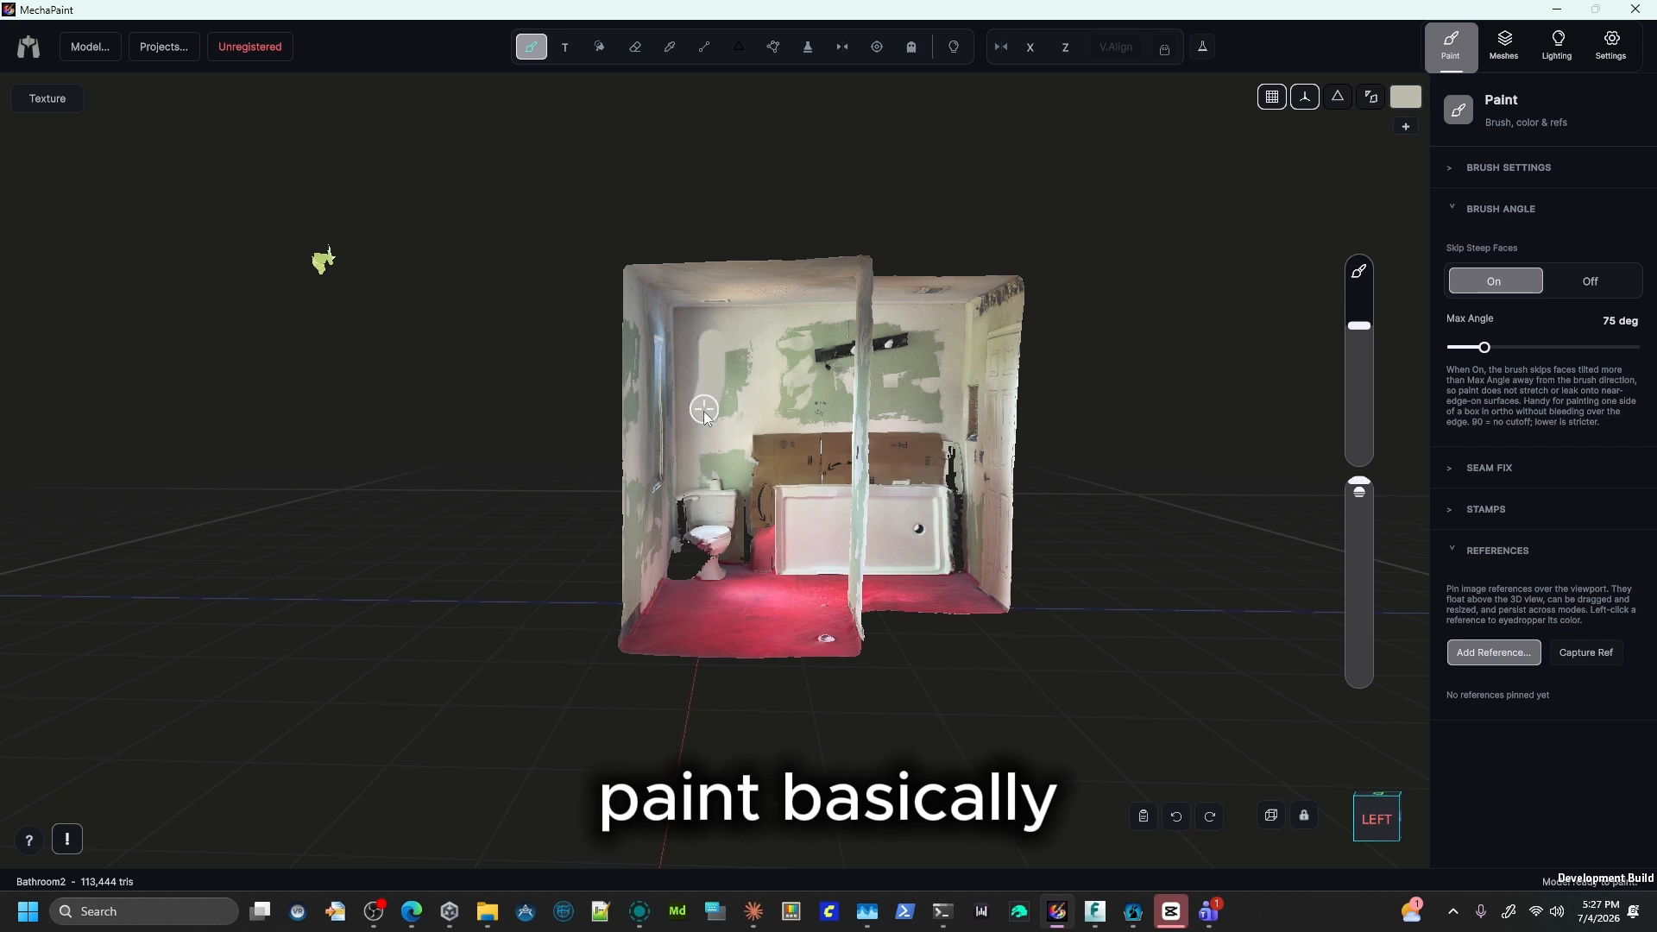
mouse_move(737, 381)
left_mouse_down()
mouse_move(744, 348)
mouse_move(791, 331)
left_mouse_up()
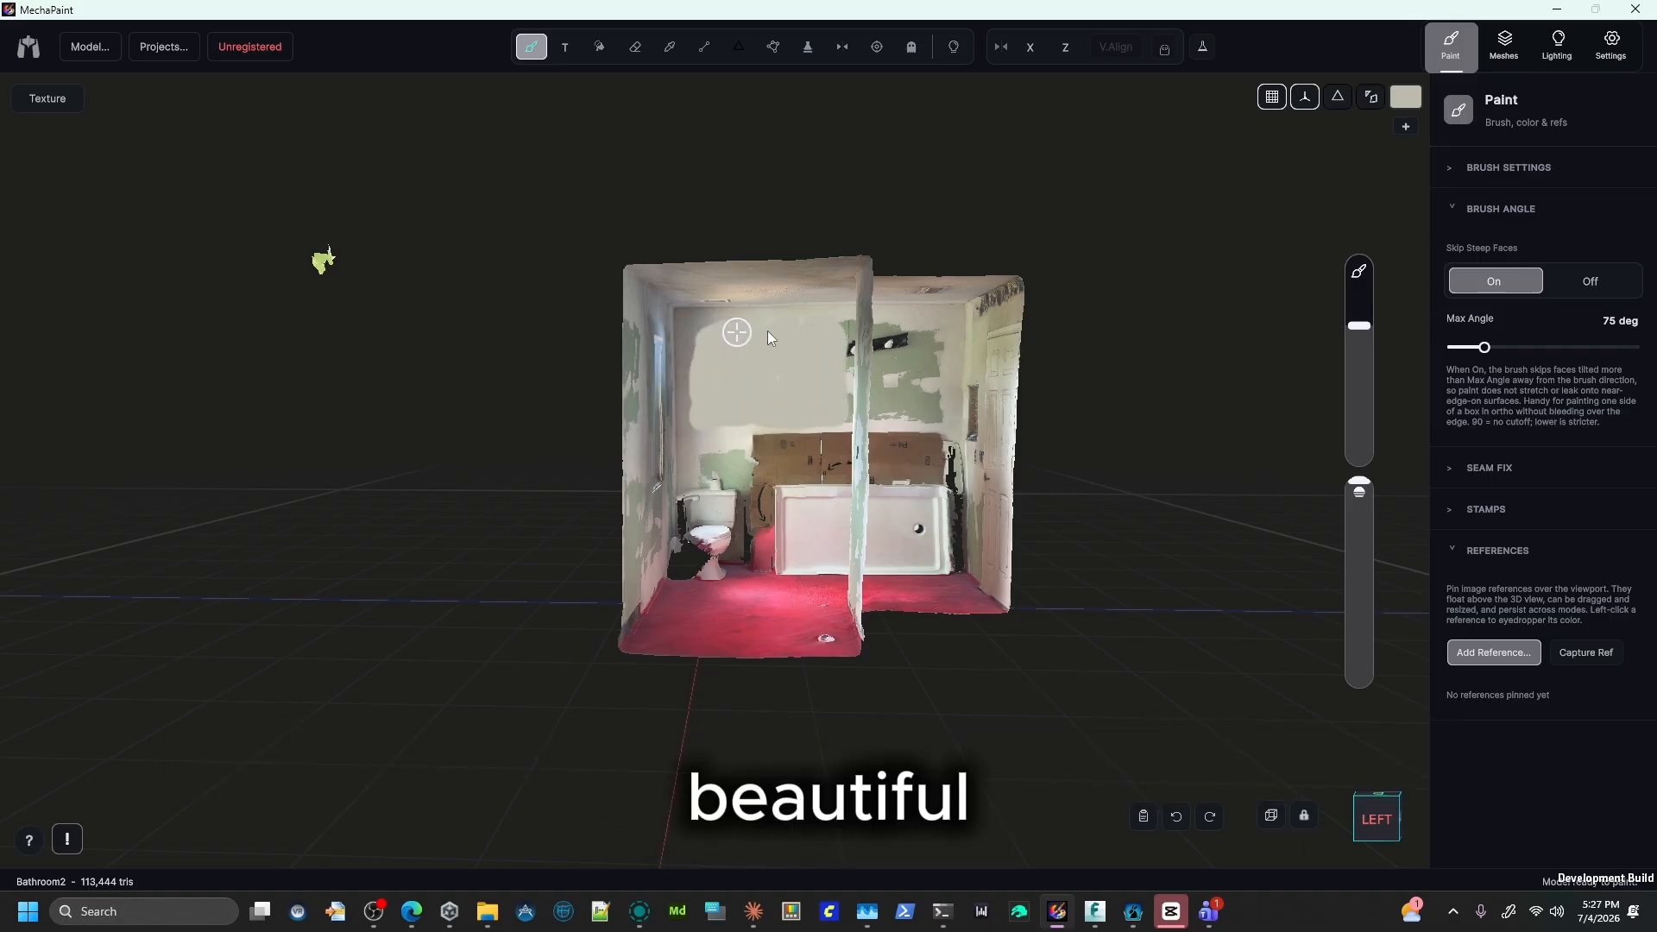
Sample the grey-brown colour of the window wall and paint over the green patches beside the window.
middle_click_drag(1147, 308, 846, 299)
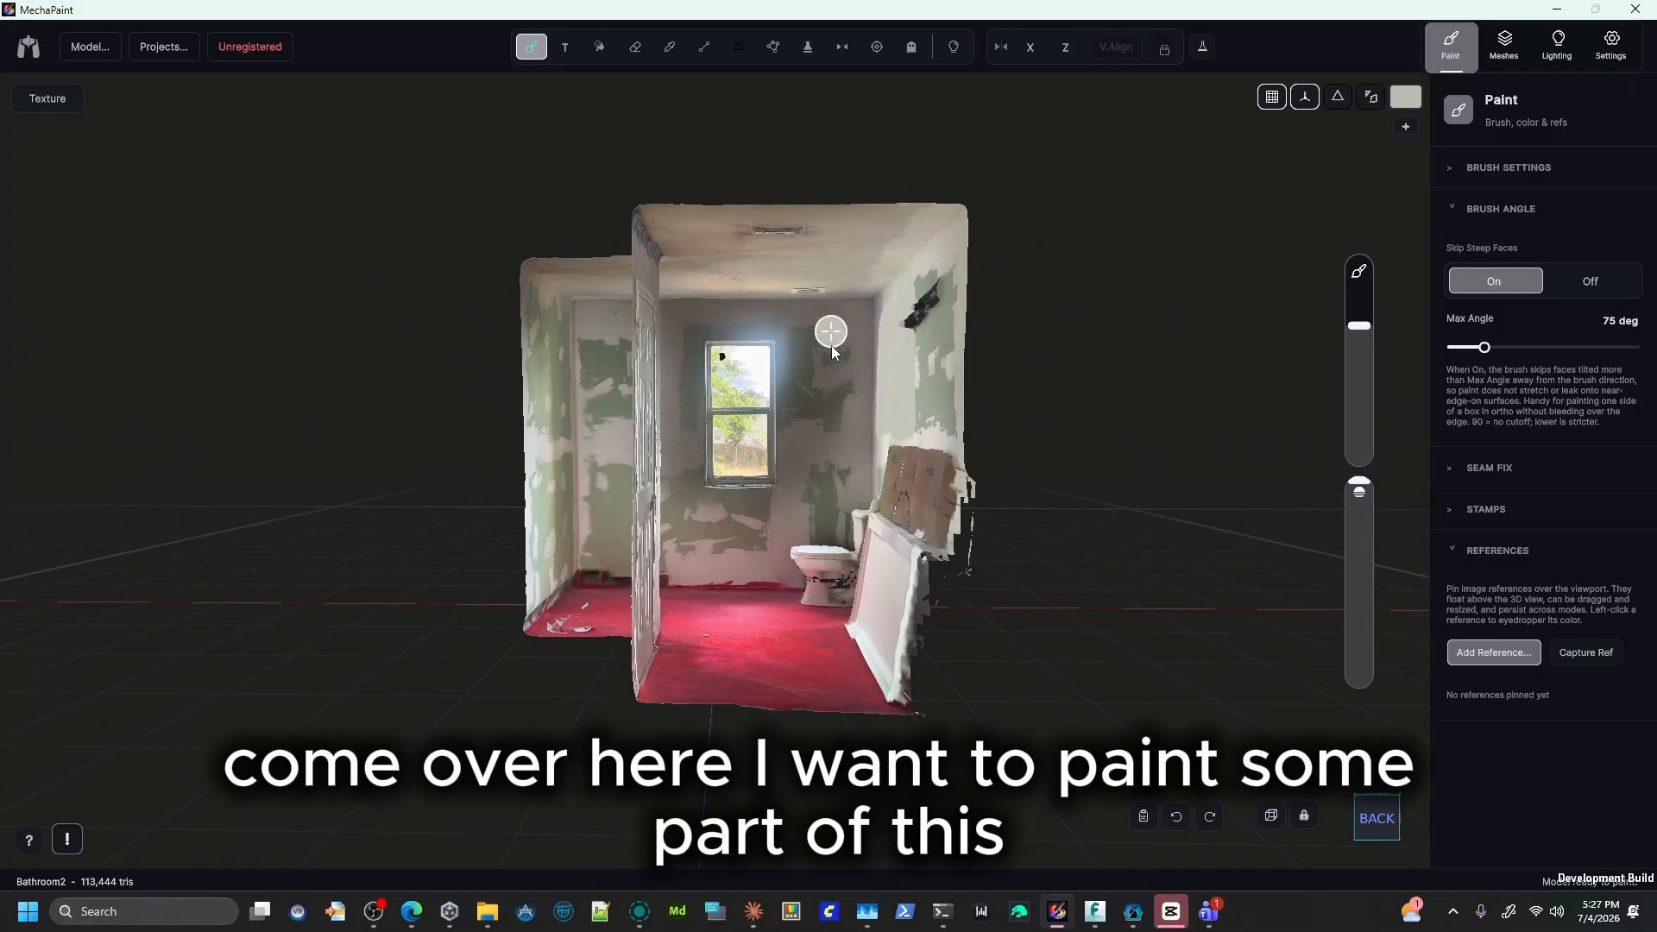
left_click(806, 440, "alt")
left_click_drag(806, 422, 814, 336)
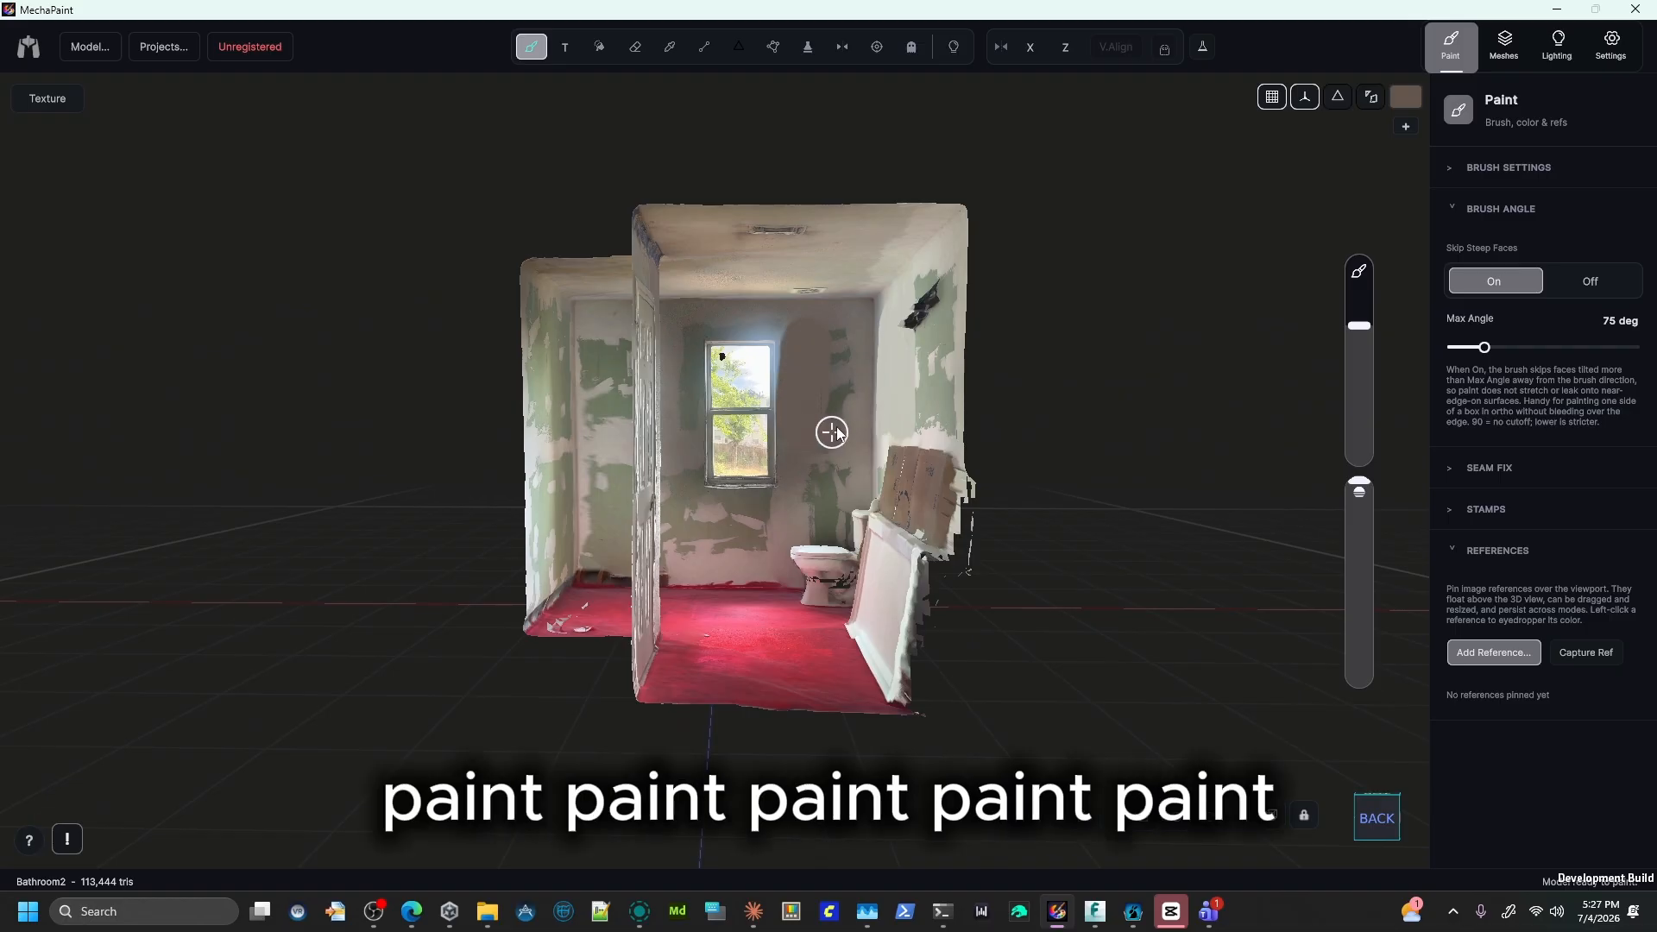
left_click_drag(832, 432, 833, 338)
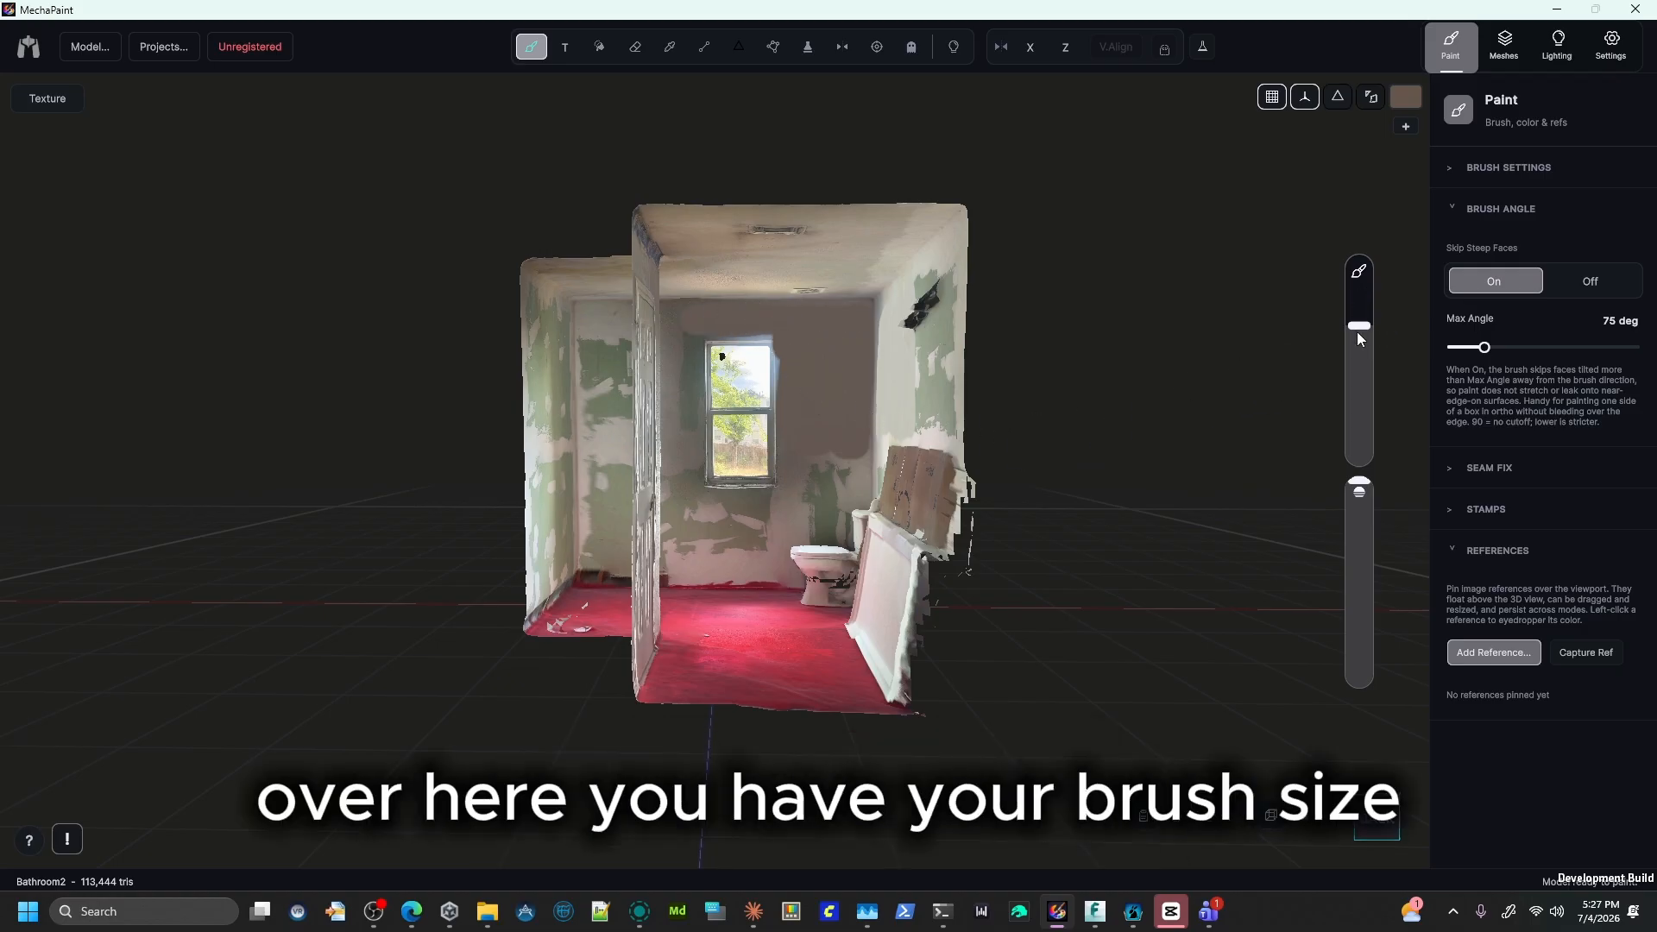
Fine-tune the brush size and lower the brush opacity to about a third.
mouse_move(1358, 326)
left_mouse_down()
mouse_move(1358, 289)
mouse_move(1358, 333)
left_mouse_up()
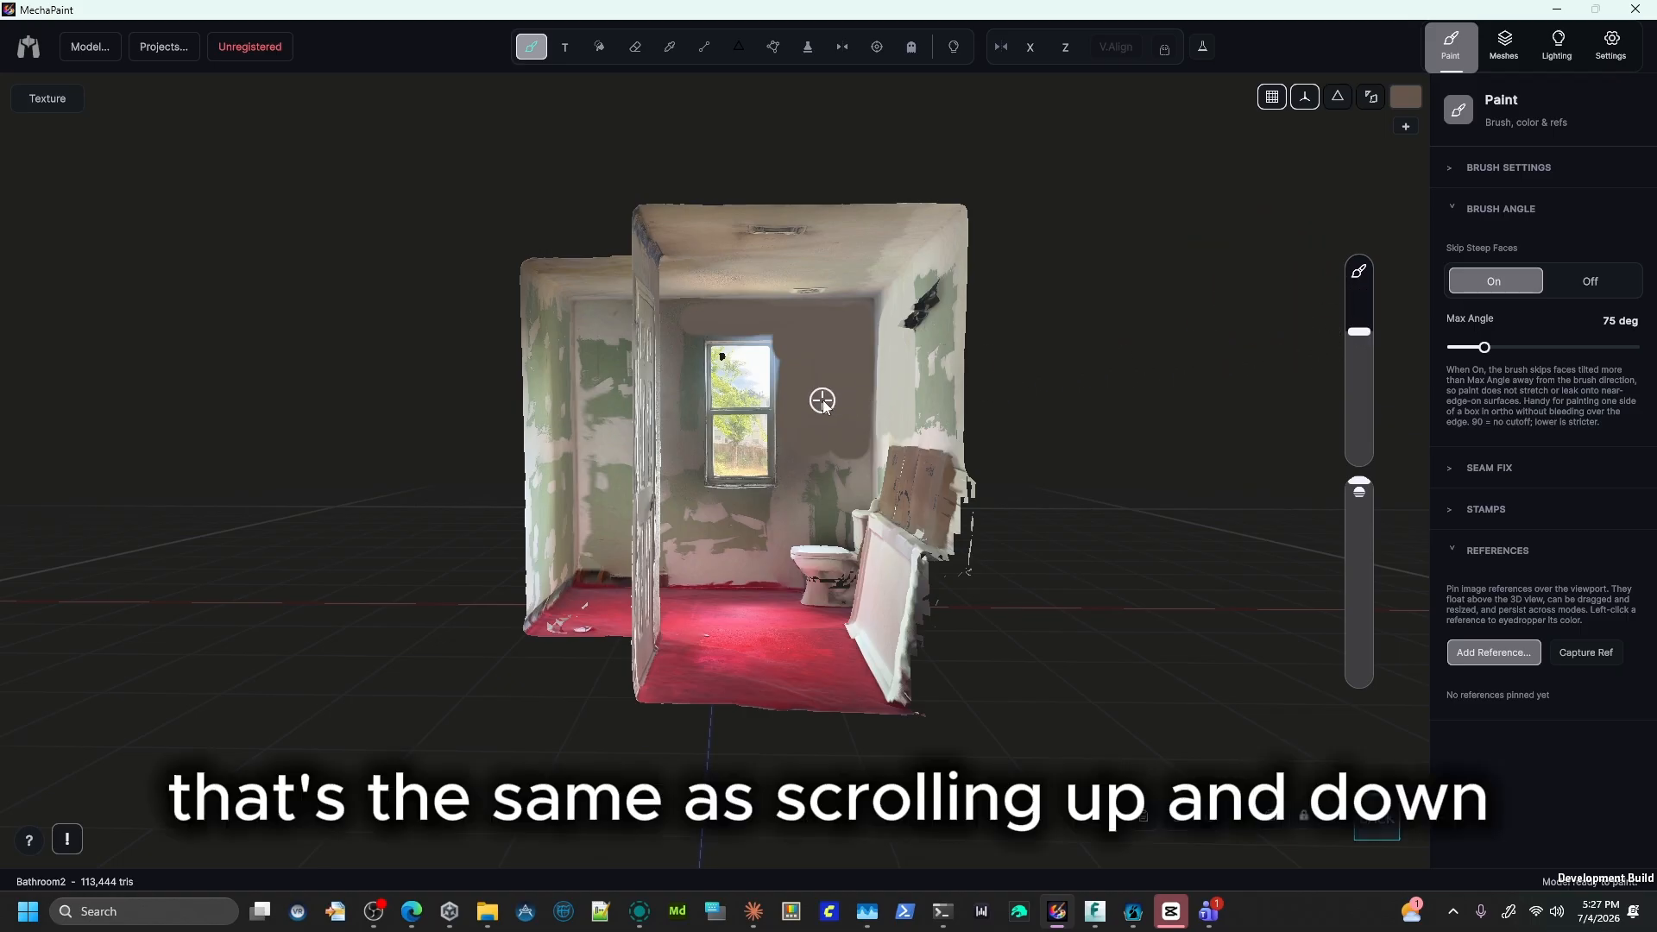
scroll(822, 397, "down", 2)
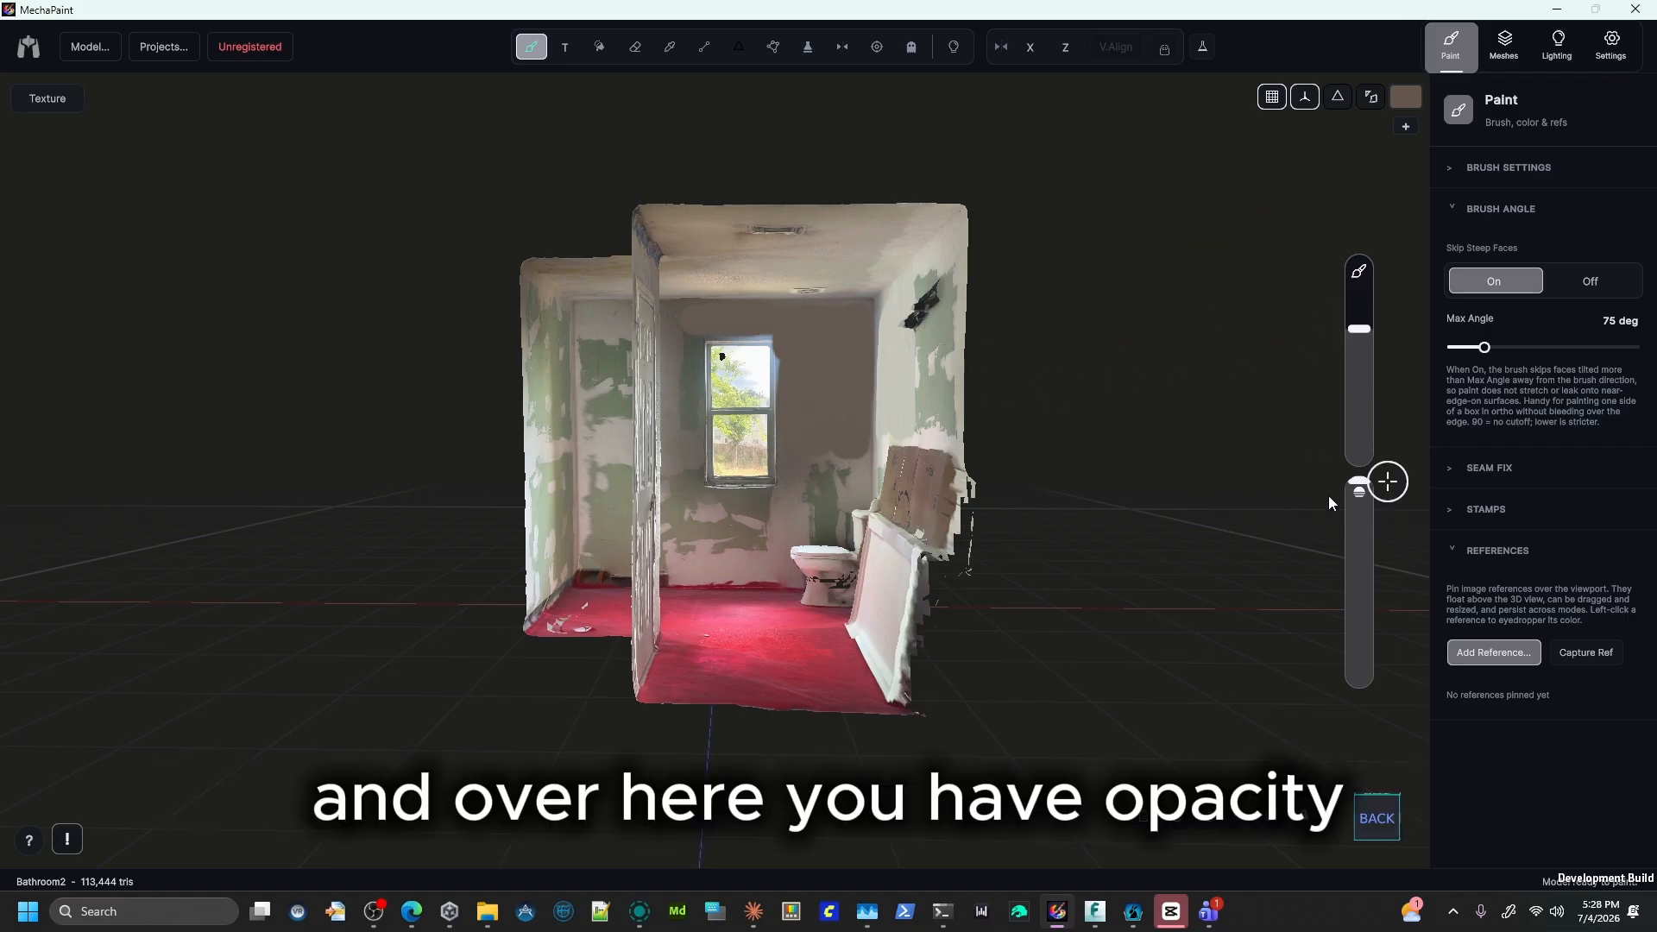
left_click_drag(1355, 499, 1357, 621)
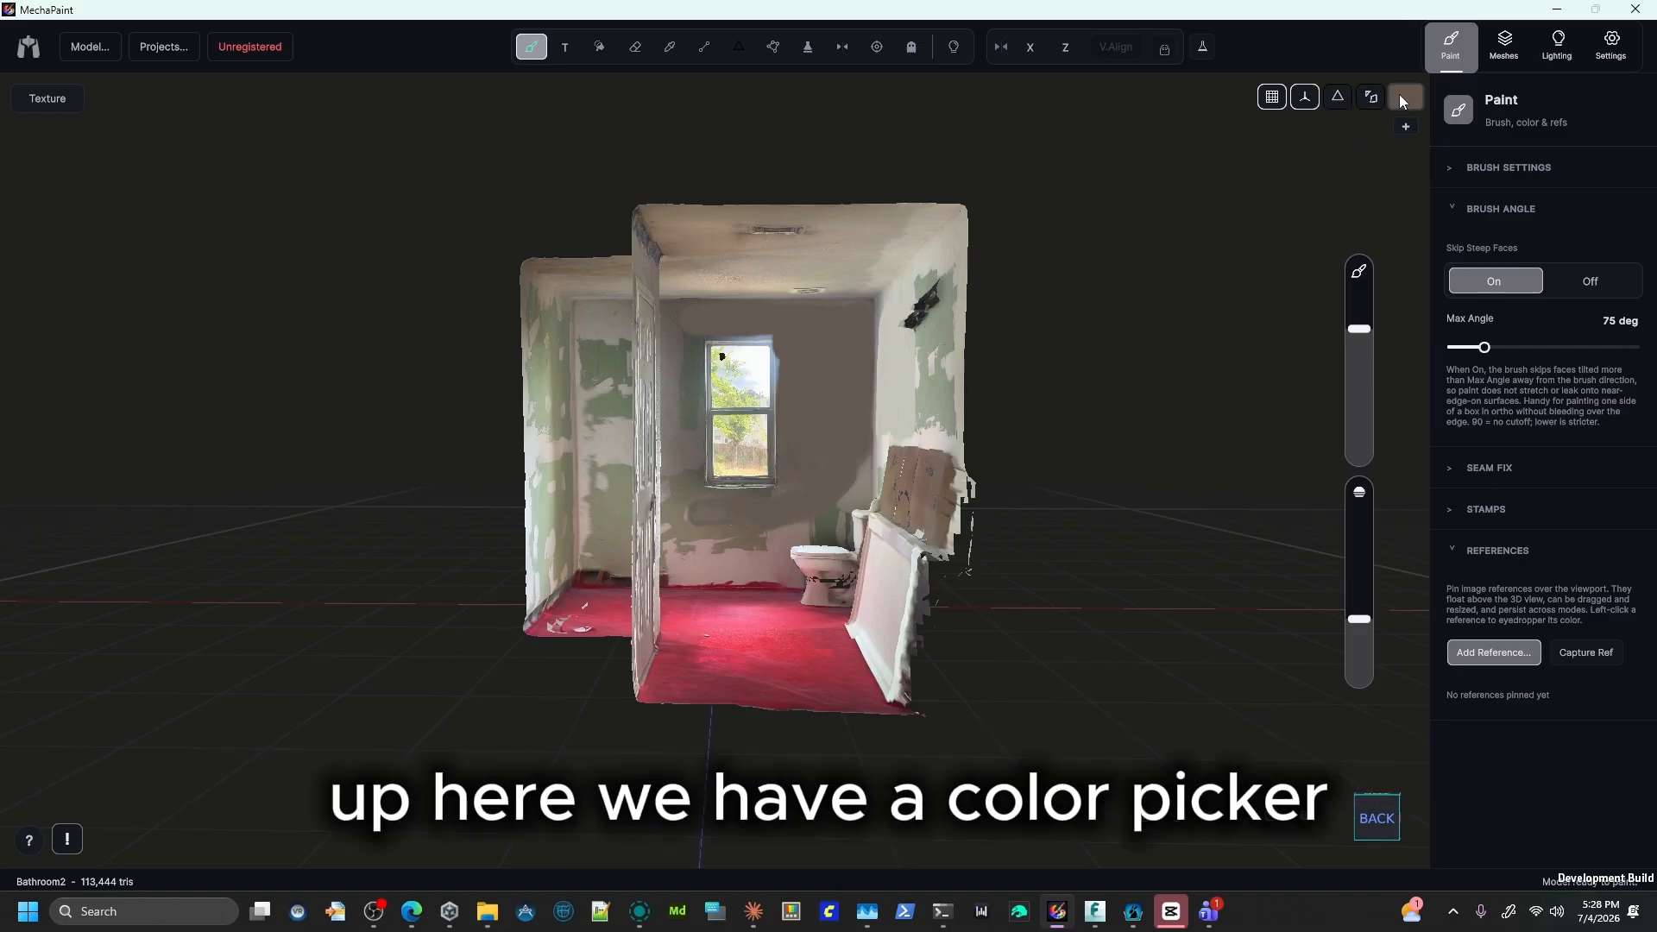
Review the paint colour and gradient settings, selecting the gradient's white start colour.
left_click(1401, 97)
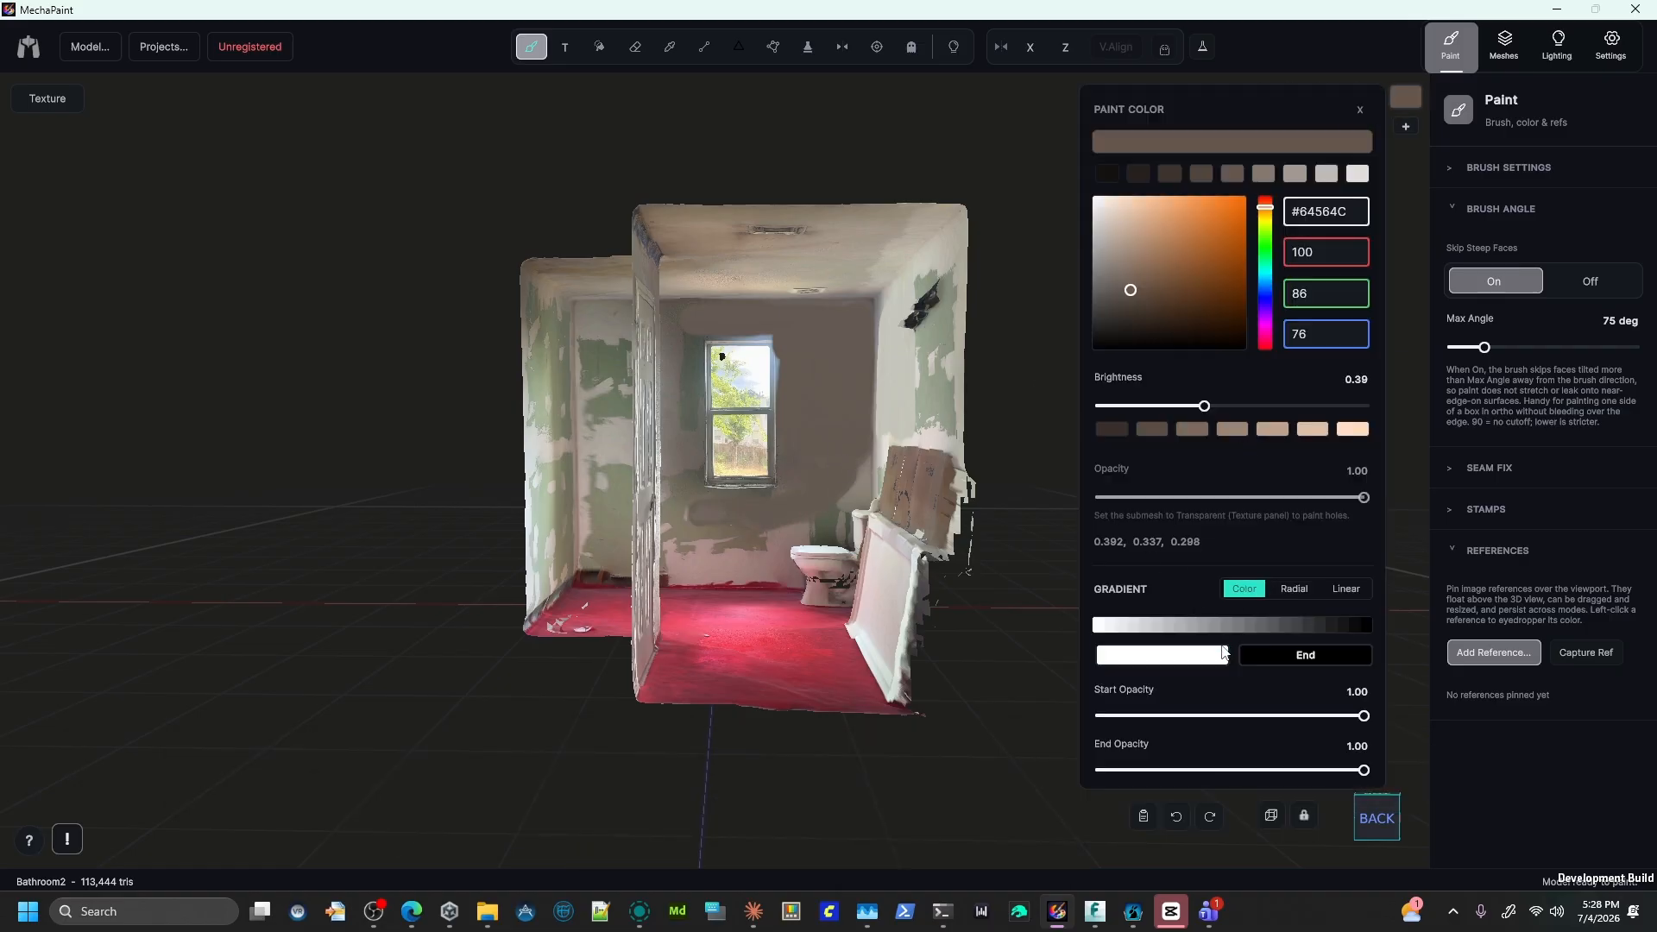
left_click(1224, 653)
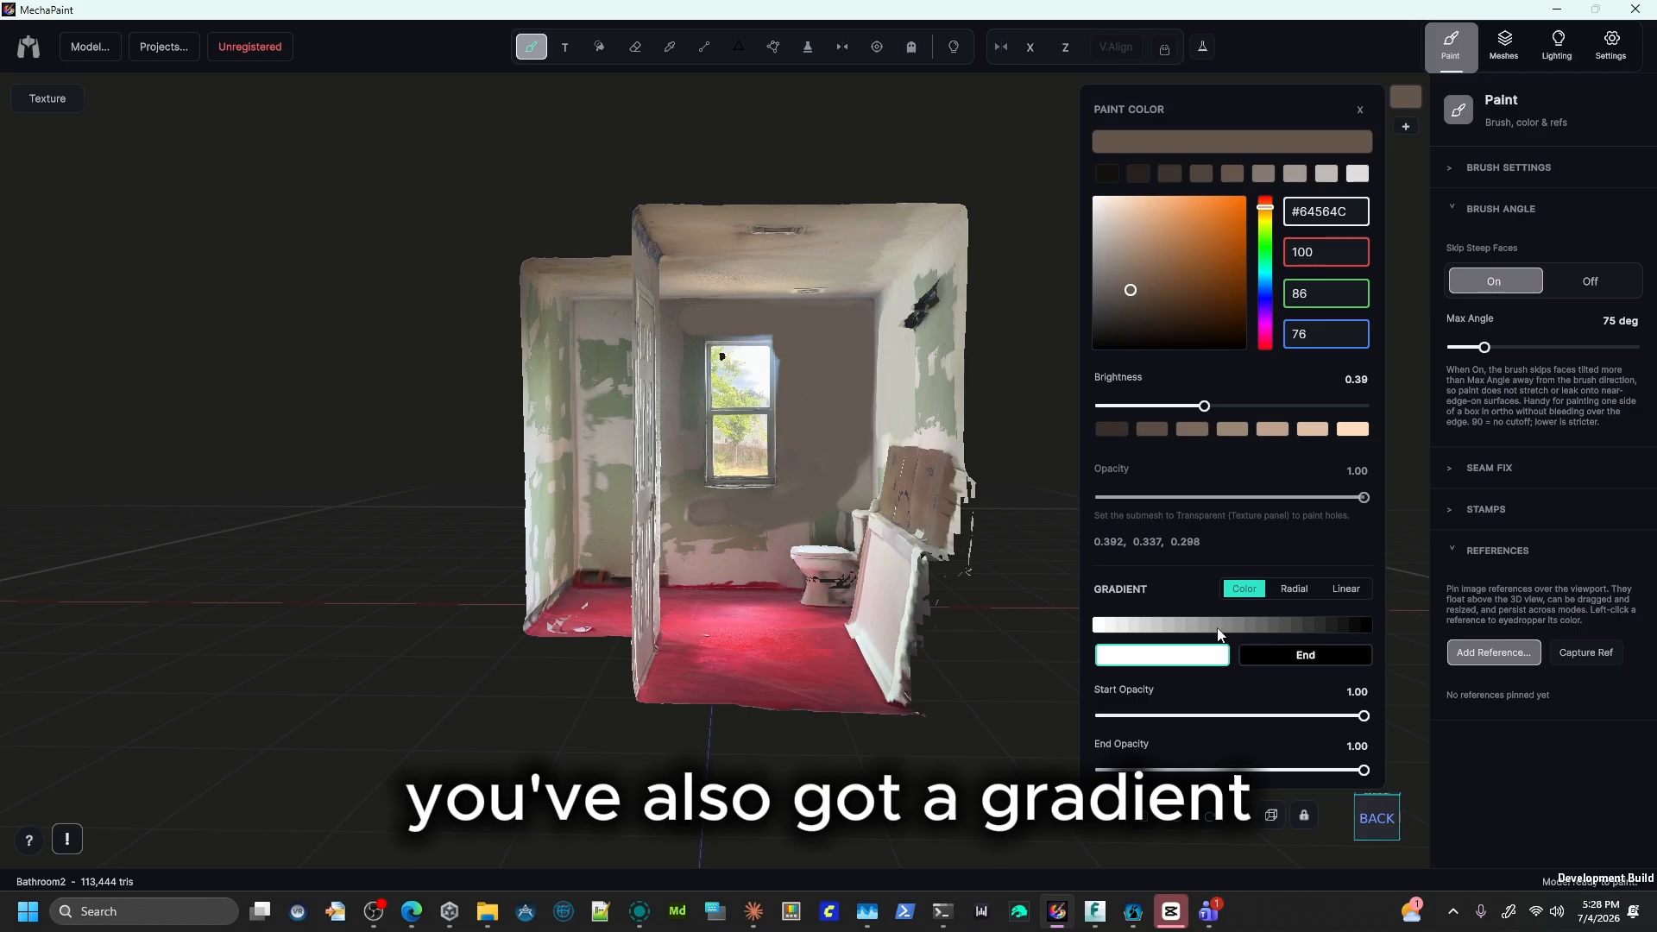
left_click(1360, 111)
Examine the room's doors, walls and window up close, as well as the painted walls from the opposite side.
middle_click_drag(1138, 172, 997, 199)
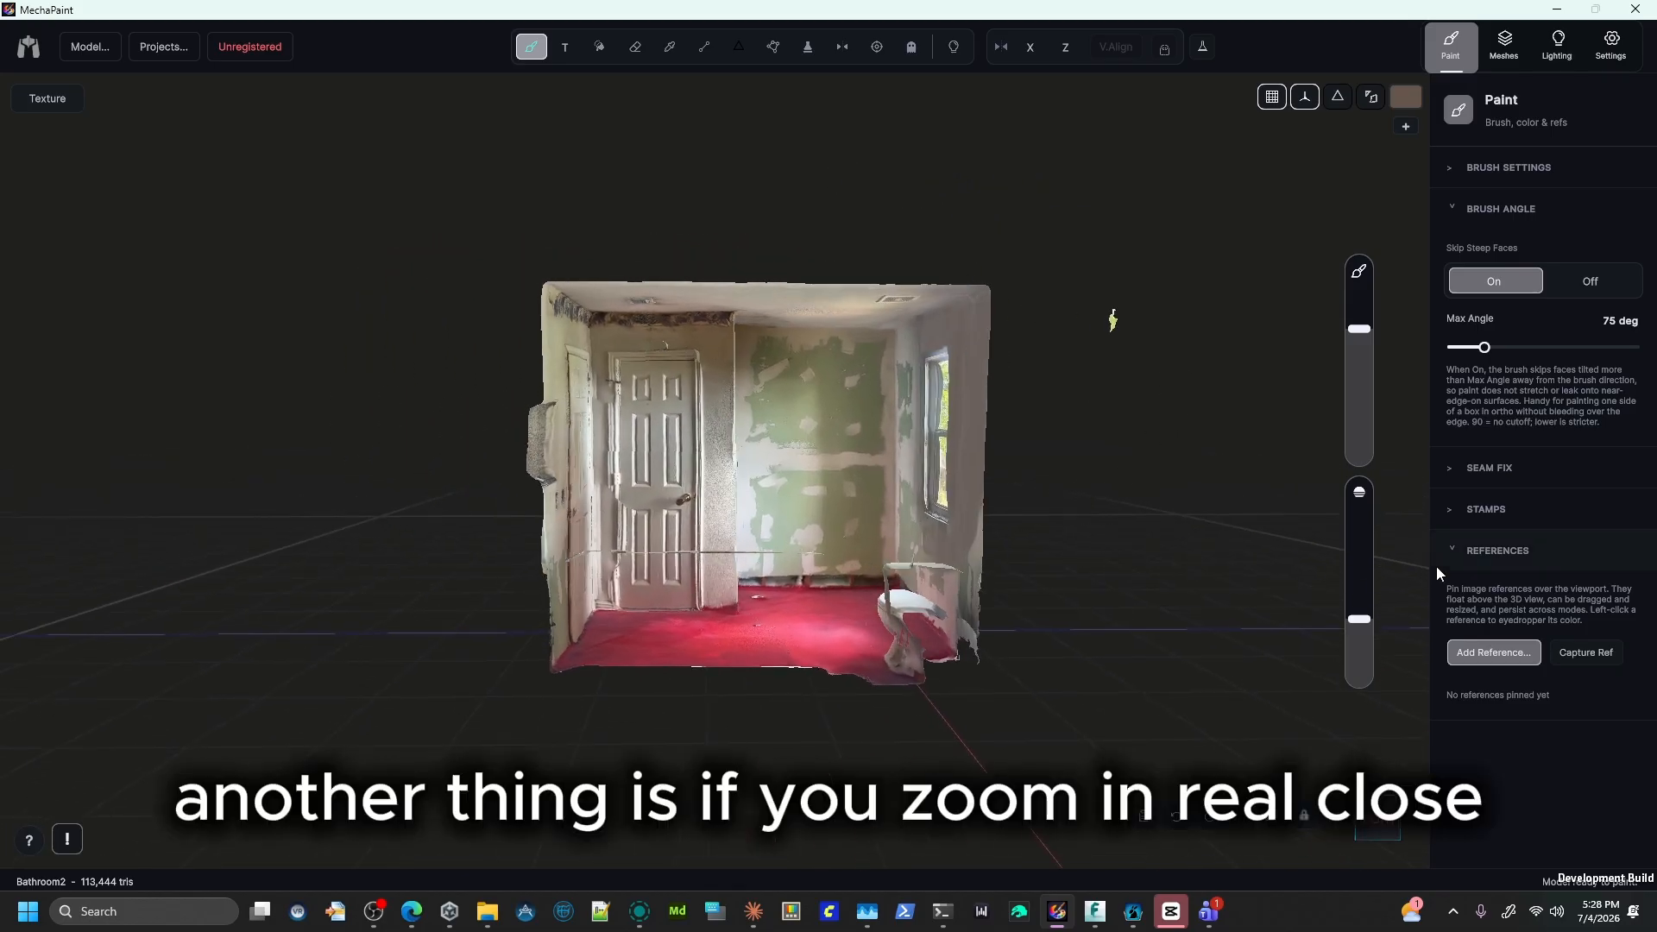
scroll(1407, 542, "up", 8)
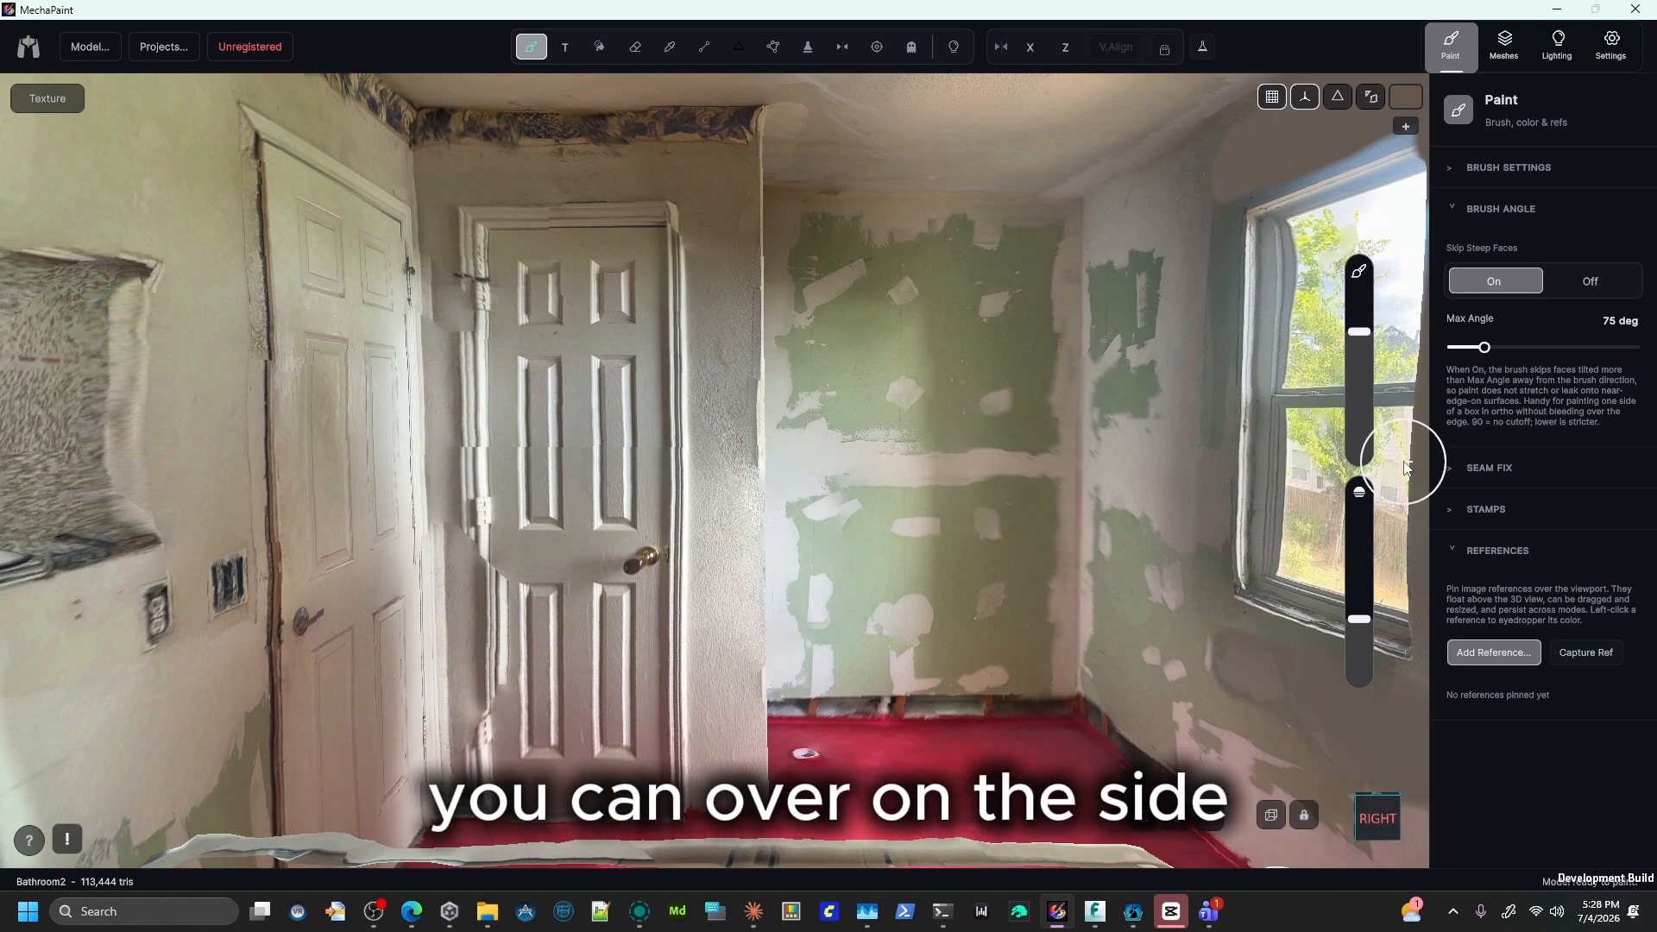
scroll(1404, 467, "down", 5)
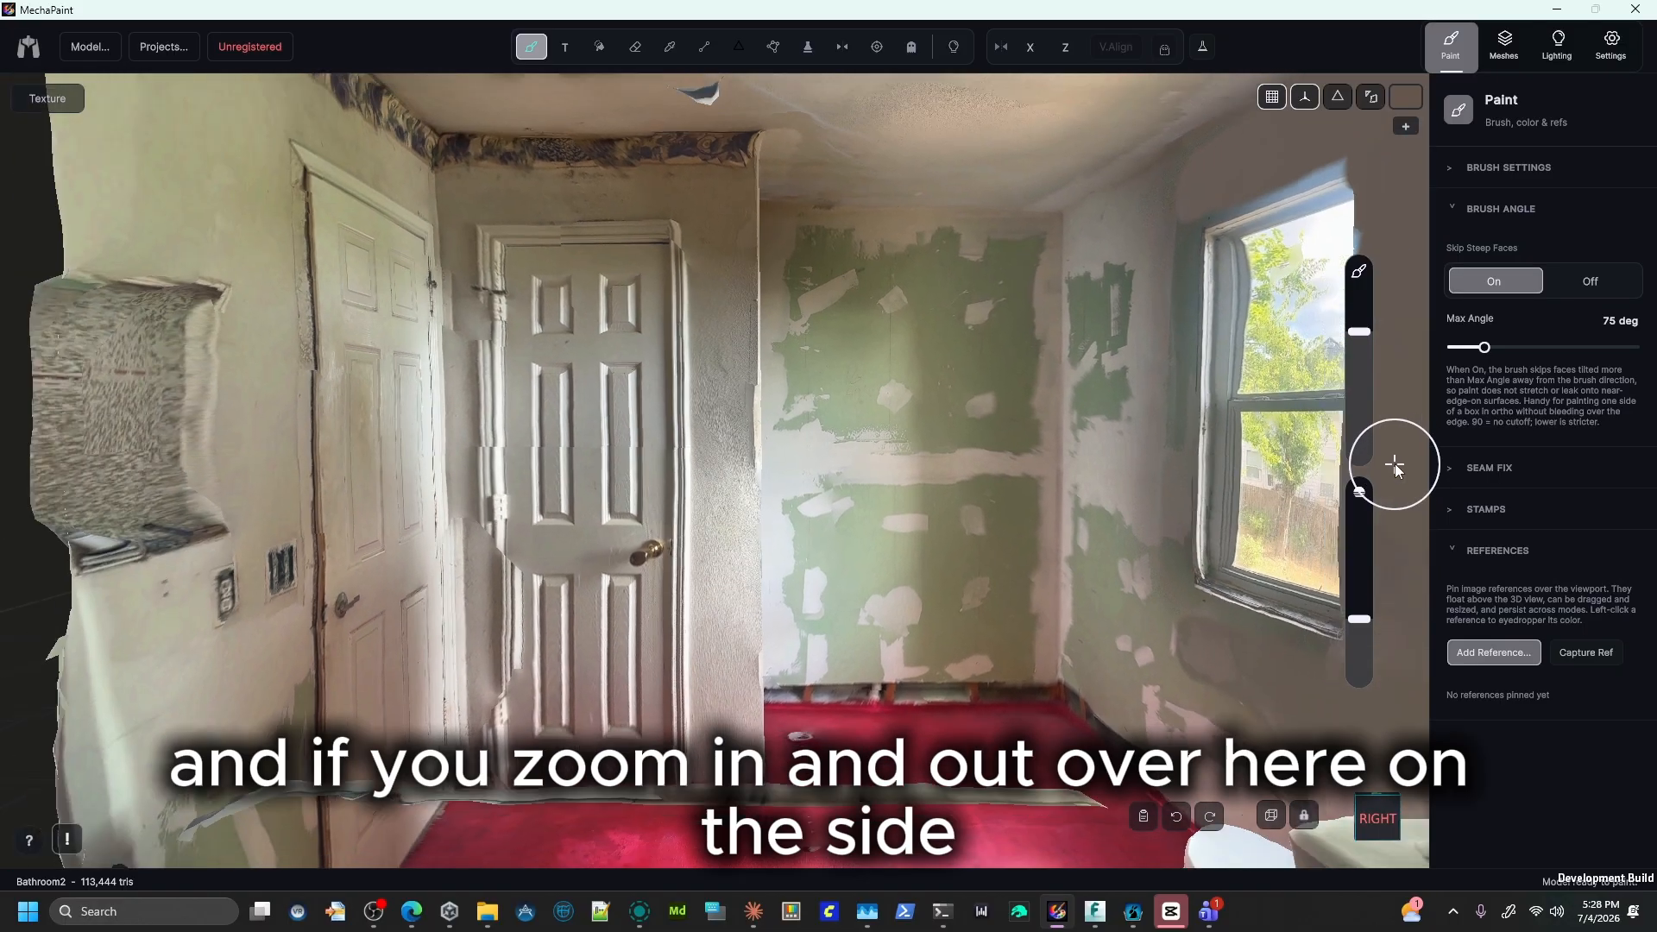
scroll(1395, 467, "up", 3)
scroll(1398, 436, "down", 2)
scroll(1398, 437, "up", 2)
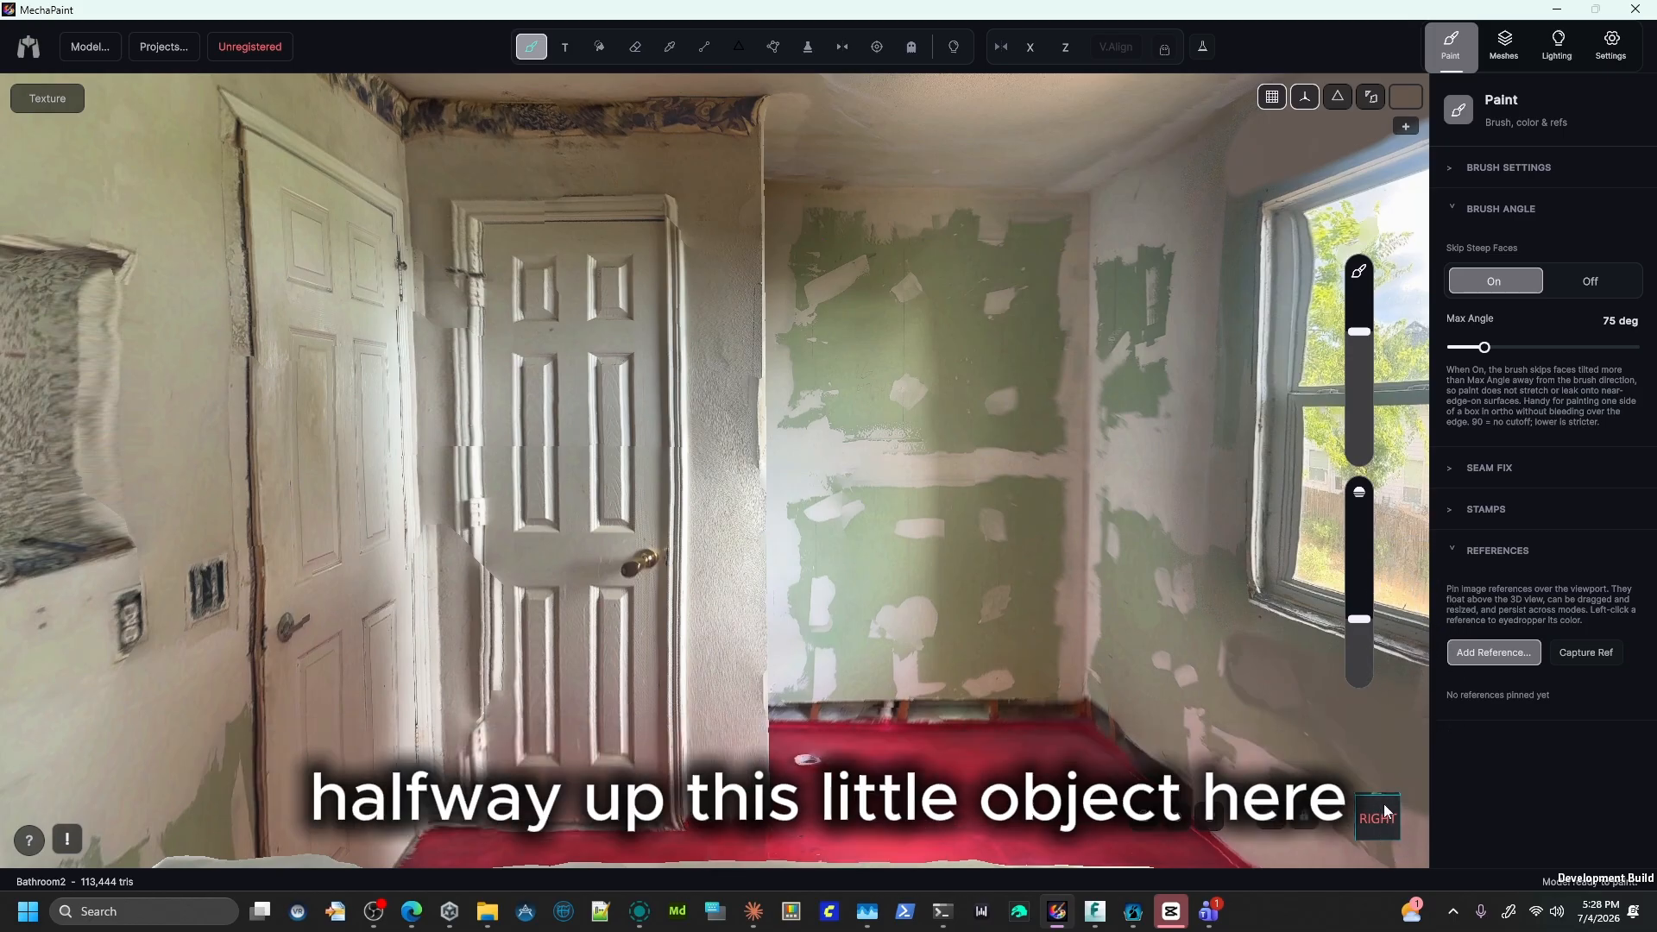
scroll(1251, 440, "down", 5)
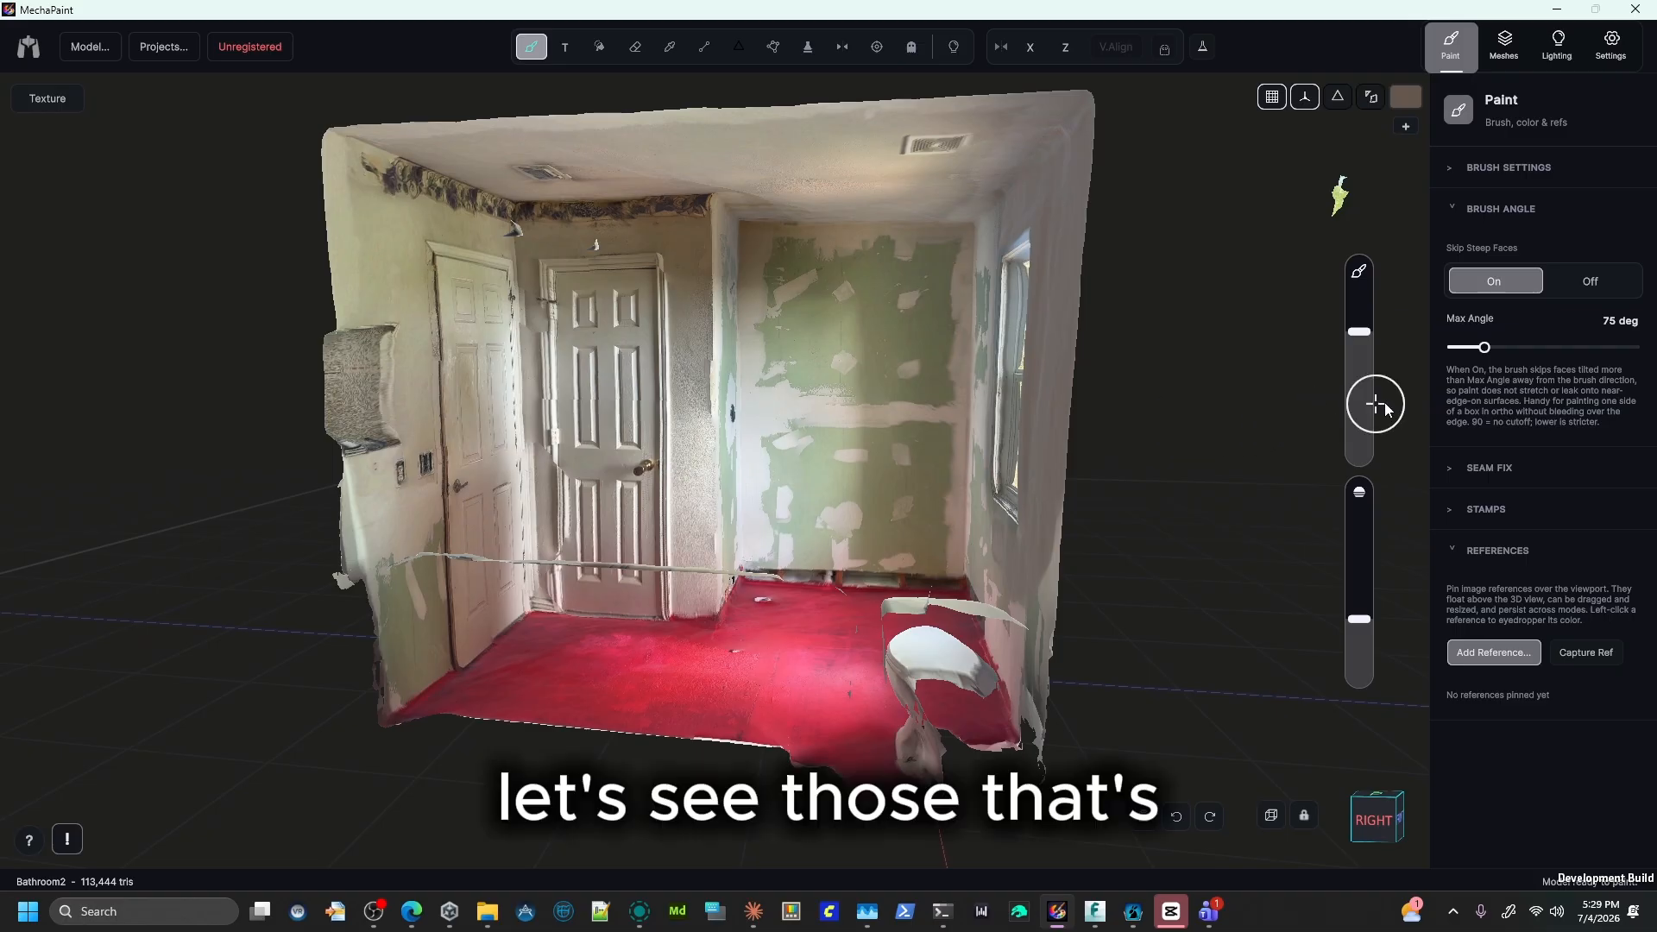
middle_click_drag(898, 392, 932, 371)
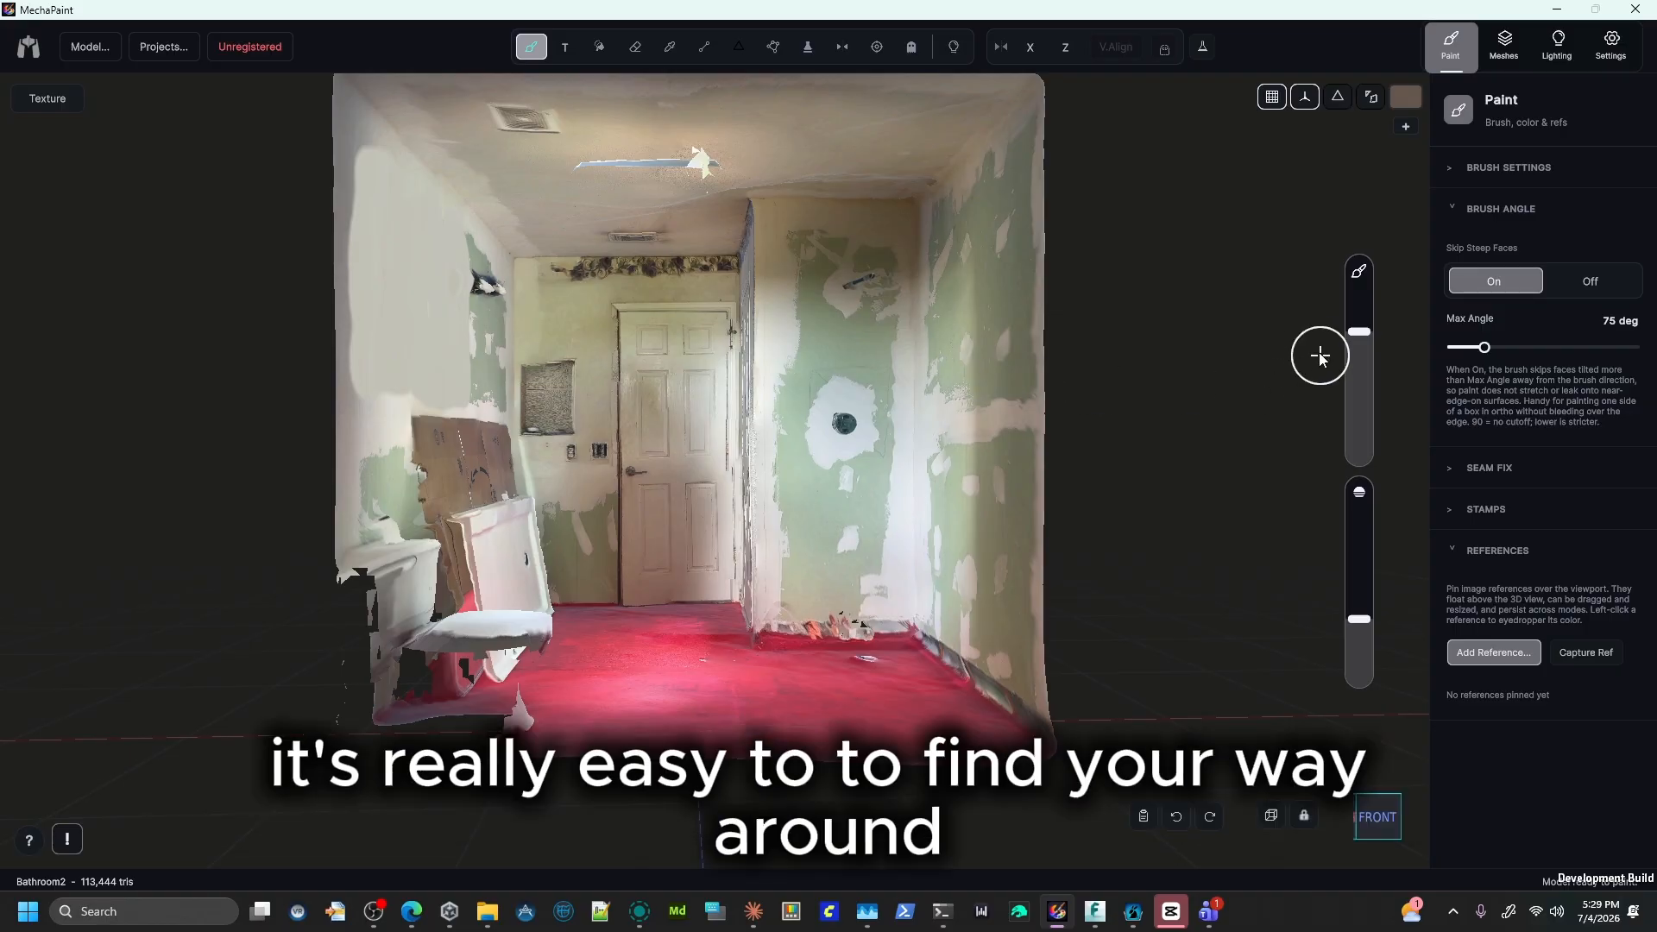
middle_click_drag(1316, 354, 818, 439)
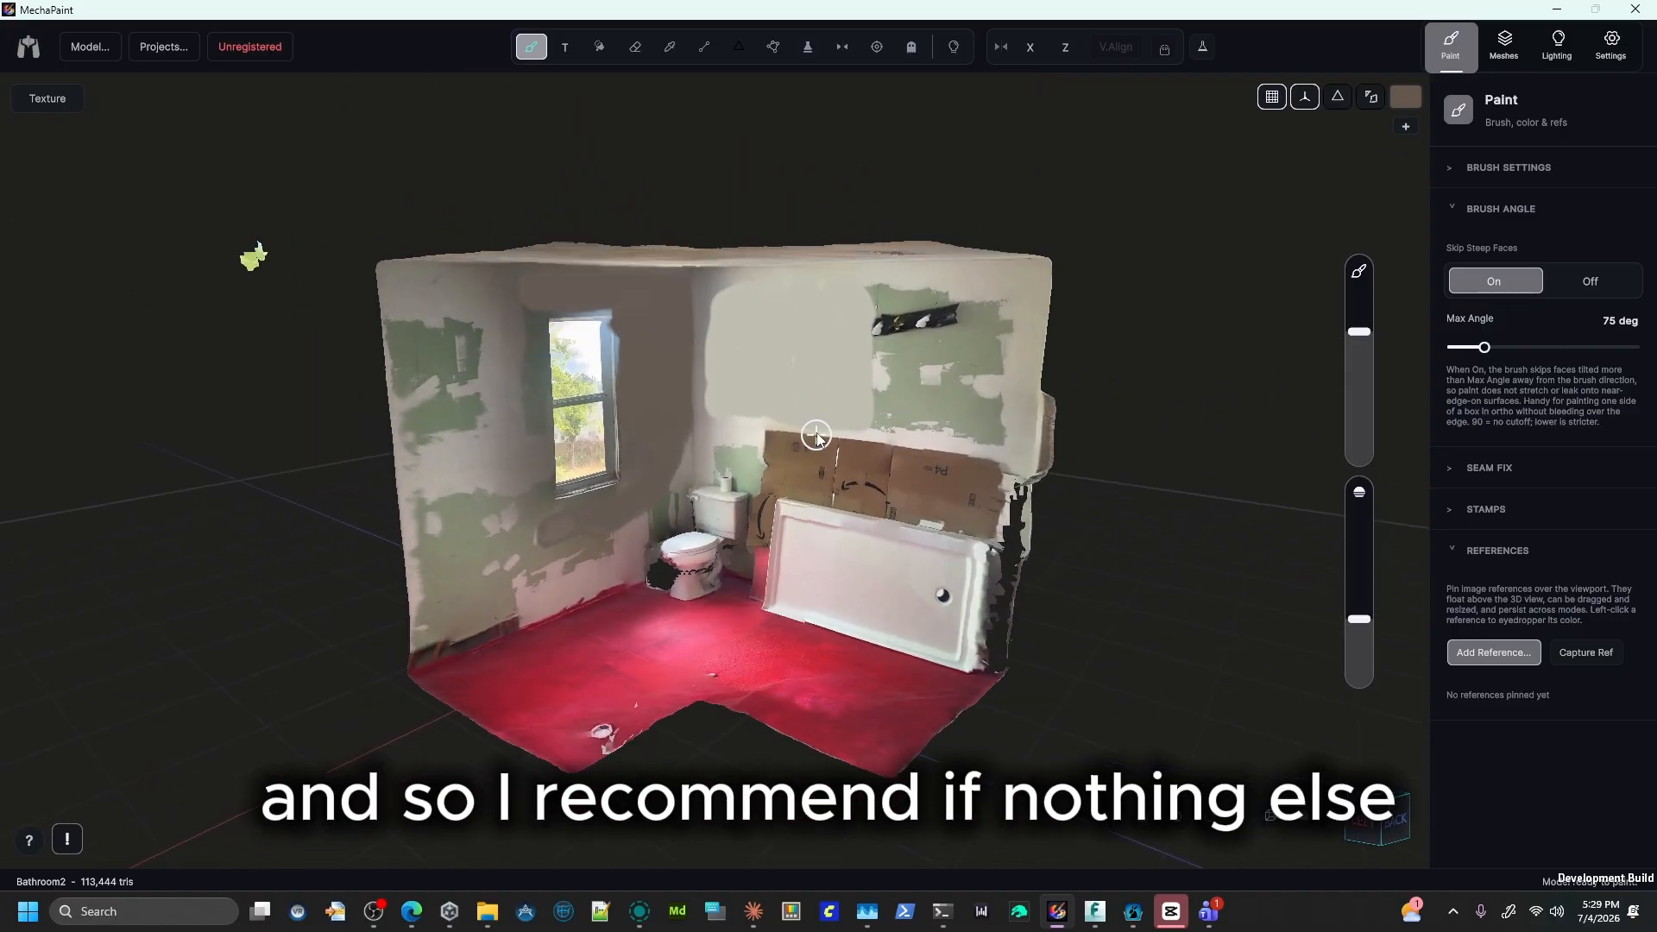
Check the primitive shapes offered as alternatives to an imported model.
left_click(69, 52)
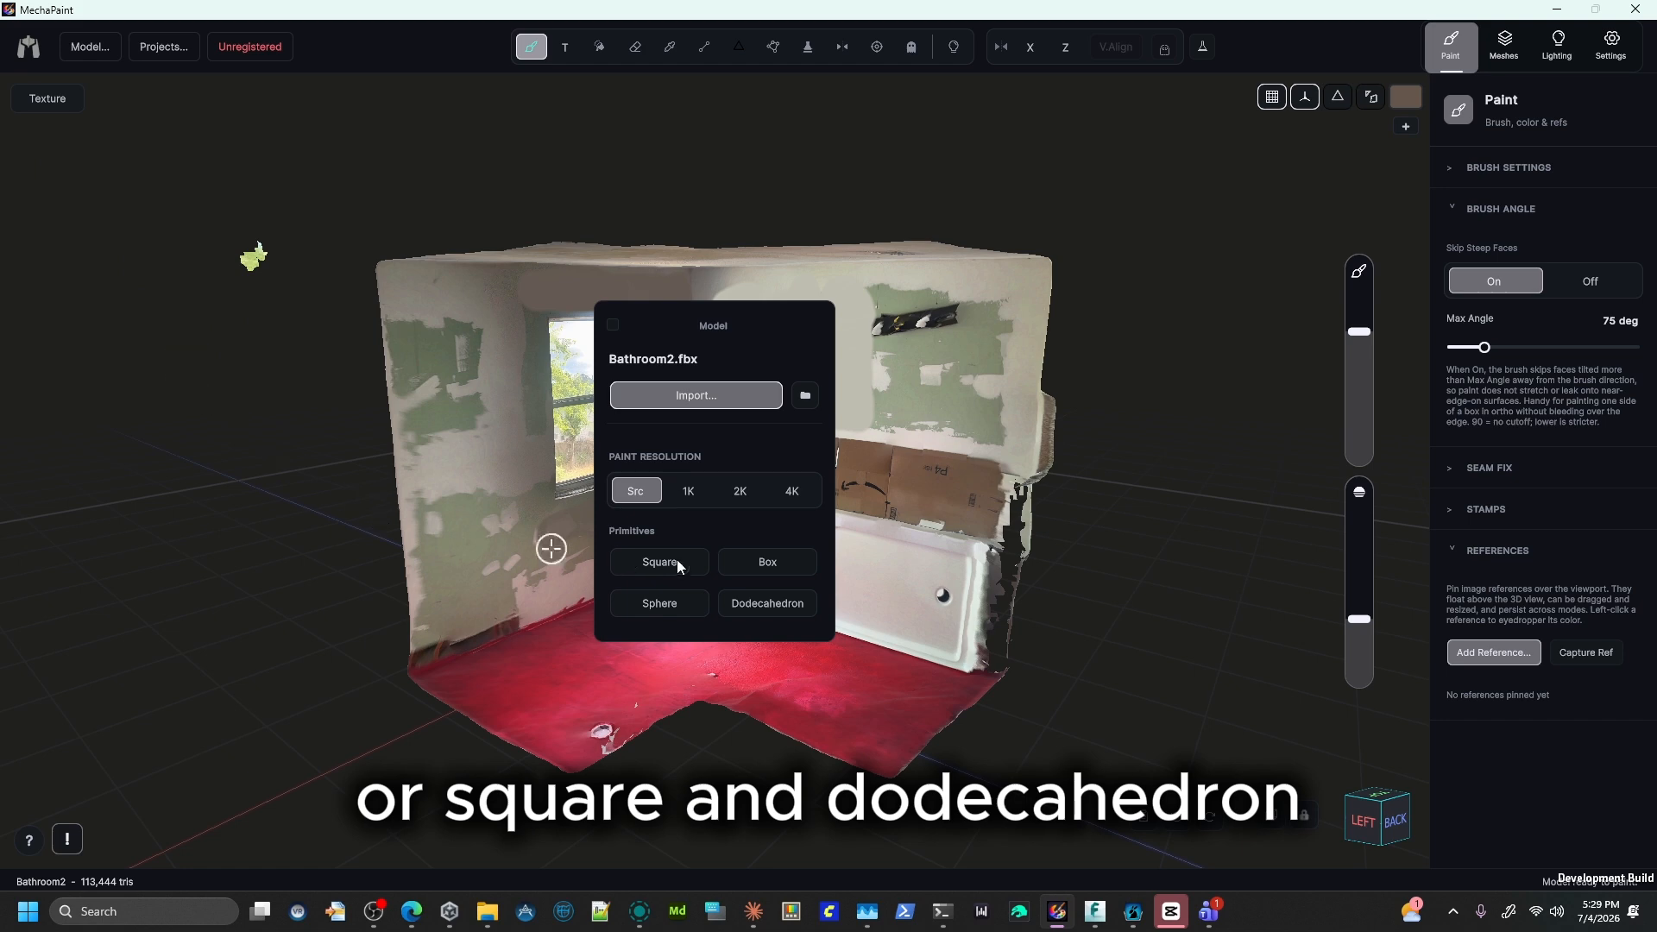
left_click(612, 326)
Face the room's door side and switch the view to orthographic projection, viewing the room from an angle above.
middle_click_drag(1048, 426, 895, 515)
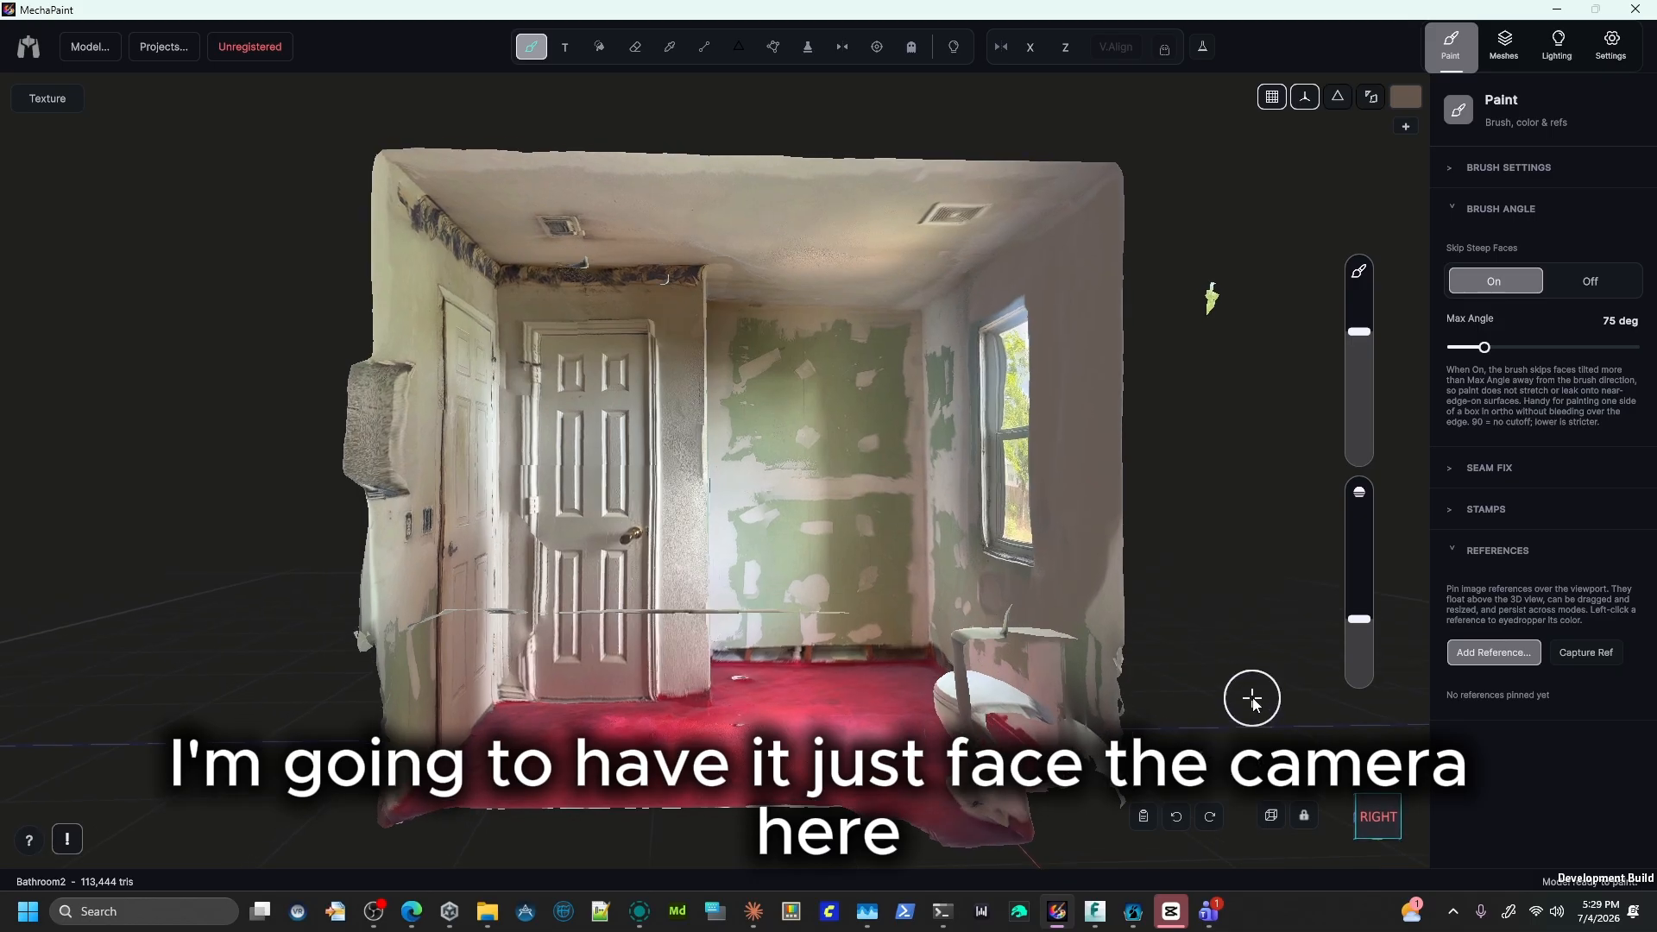
mouse_move(1253, 703)
middle_mouse_down()
mouse_move(1250, 663)
mouse_move(1253, 681)
middle_mouse_up()
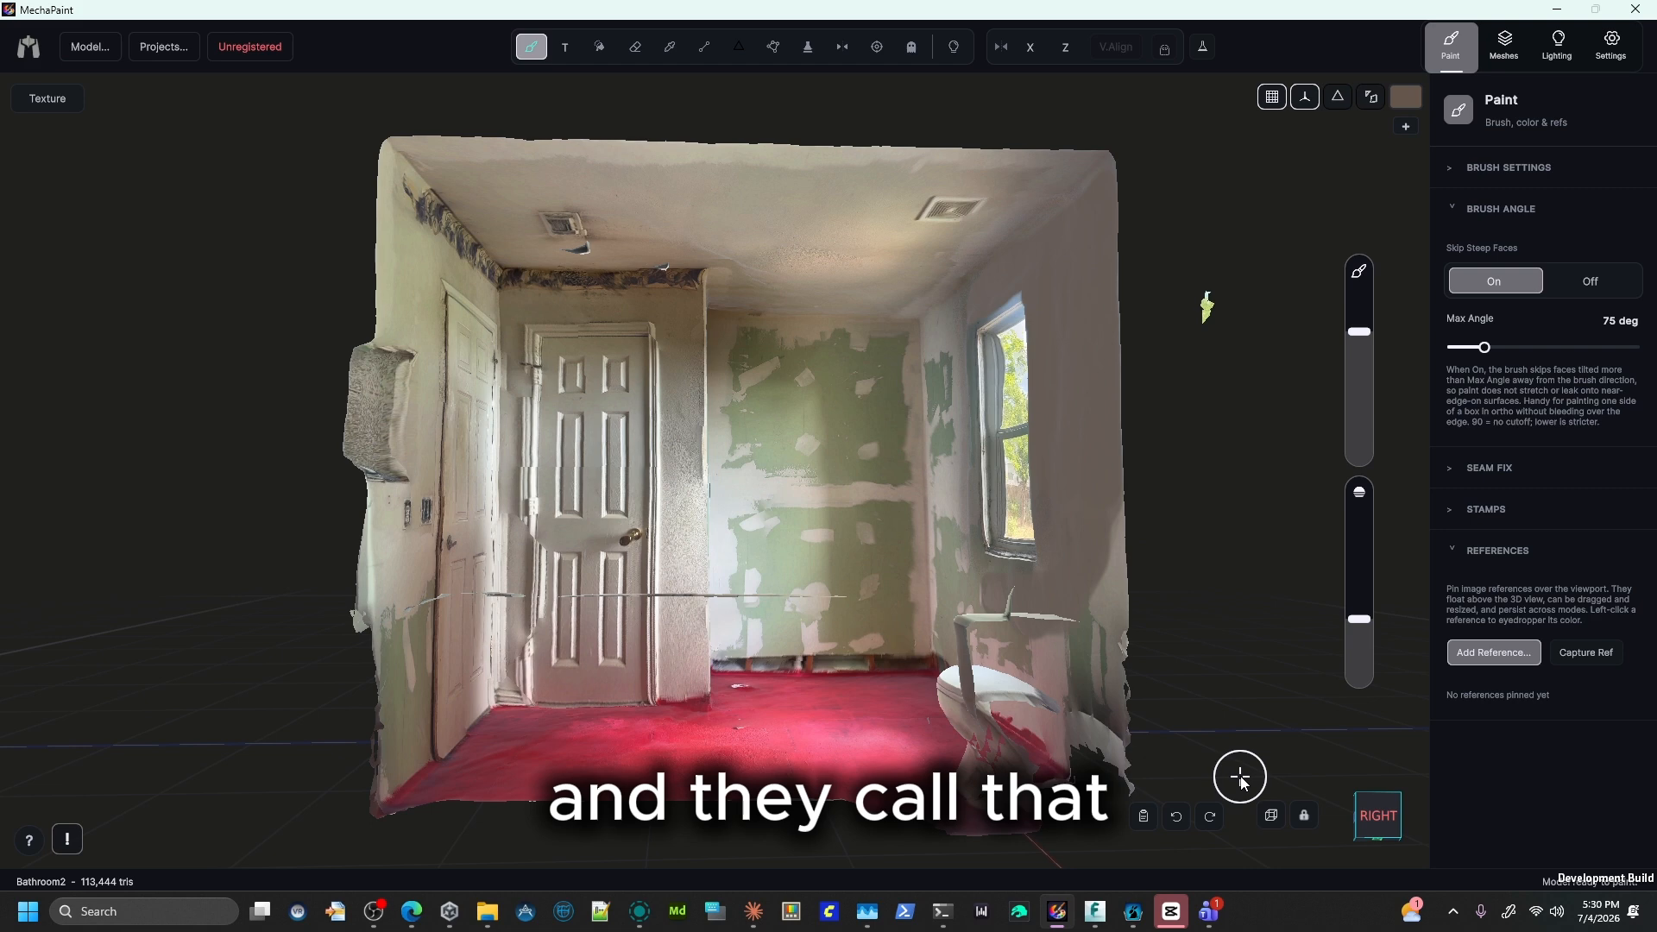
left_click(1272, 818)
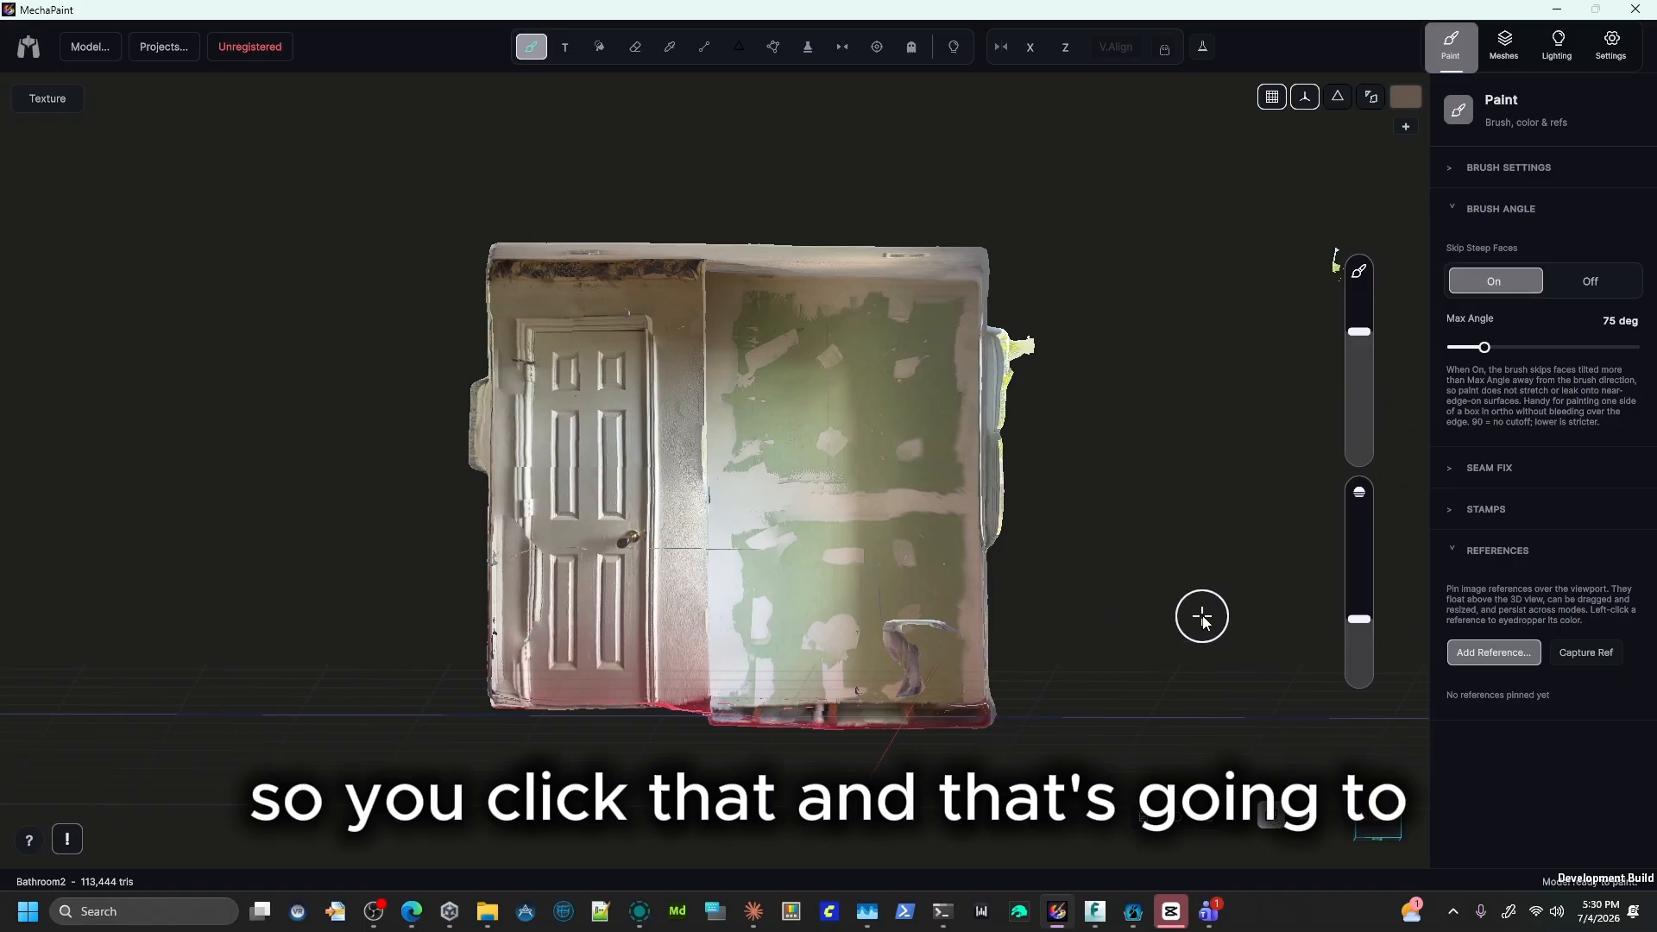
middle_click_drag(1194, 541, 1088, 660)
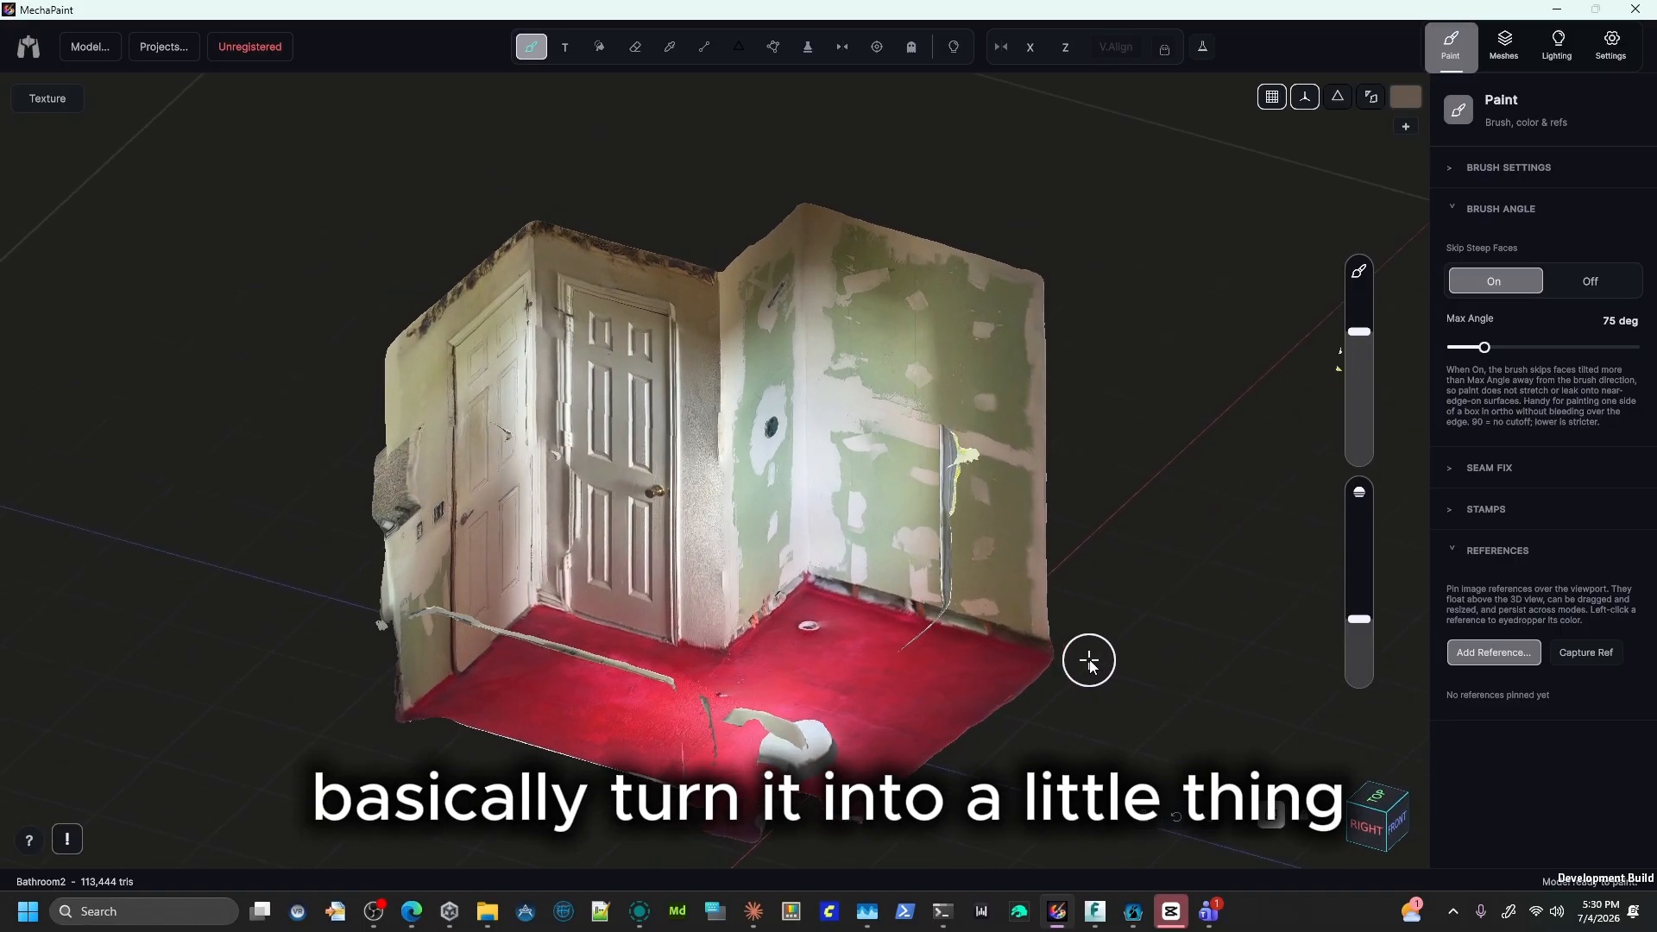
Compare the room in perspective and orthographic projection from several angles, finishing in orthographic.
left_click(1270, 817)
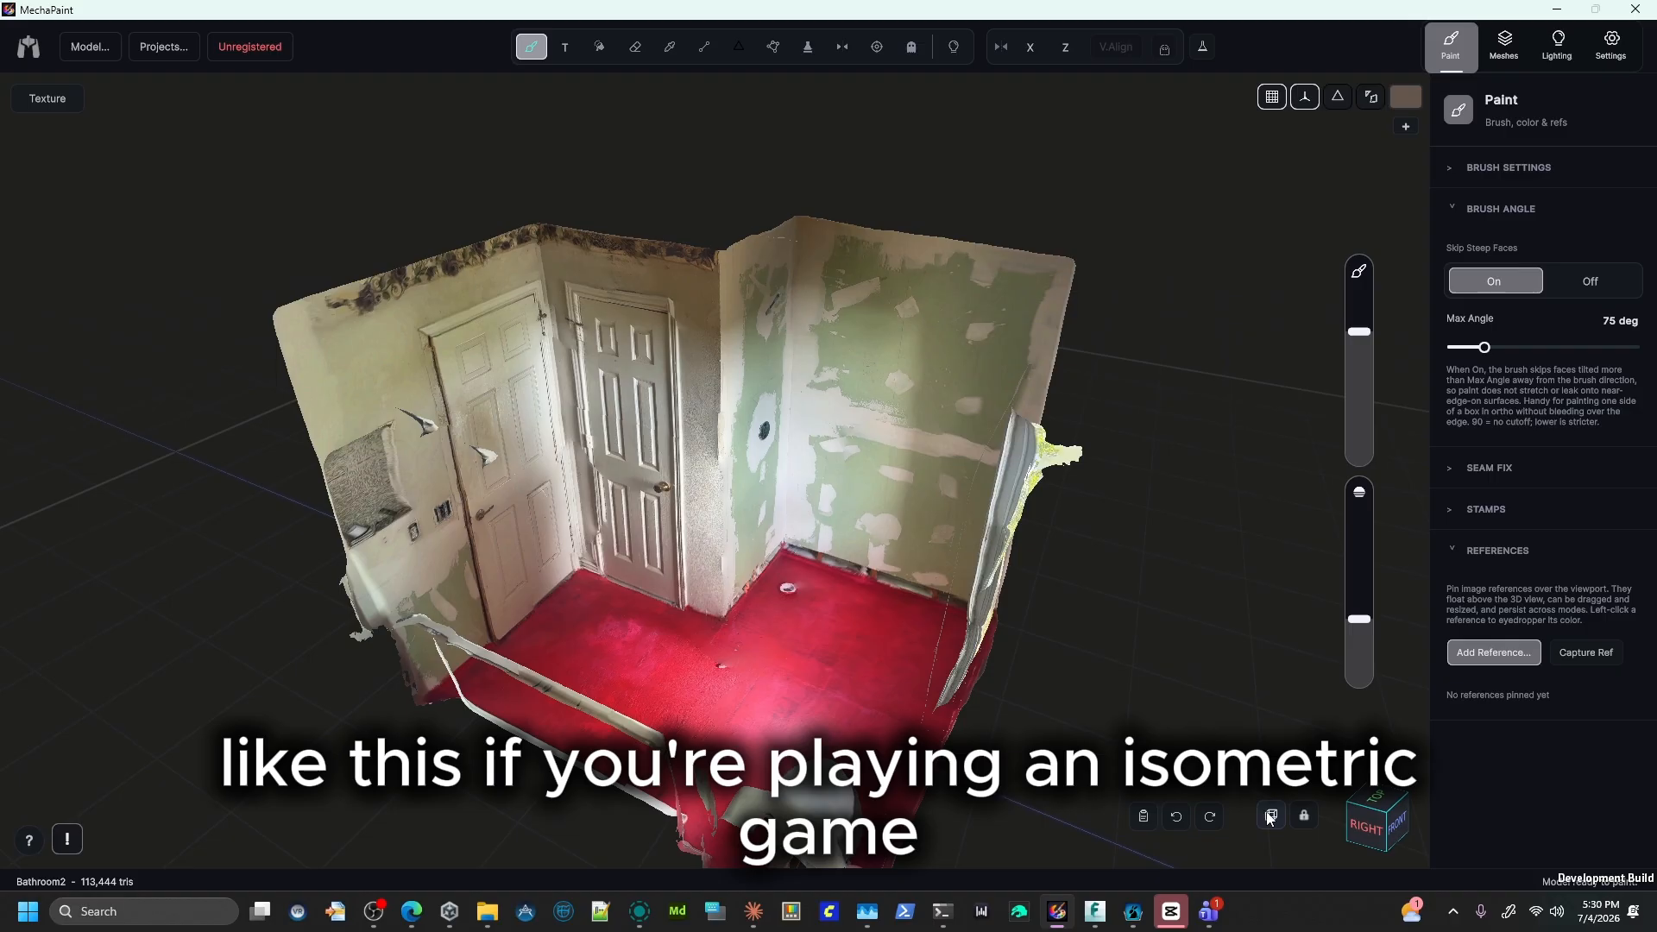
left_click(1270, 816)
middle_click_drag(1194, 649, 1157, 593)
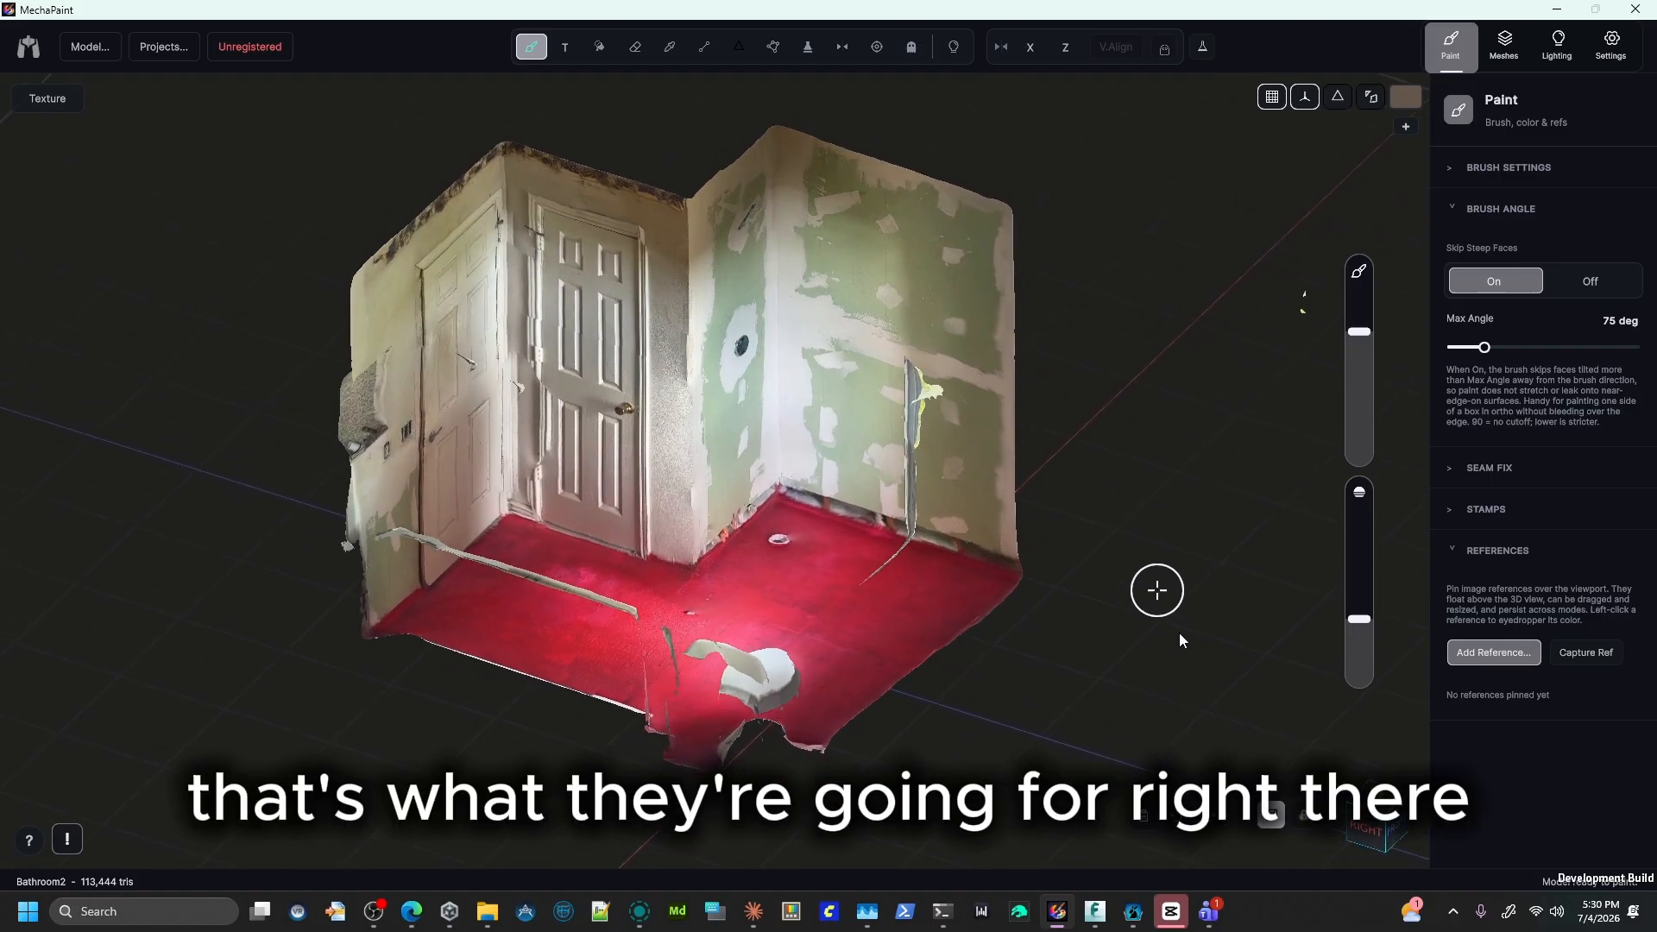
left_click(1274, 816)
left_click(1273, 816)
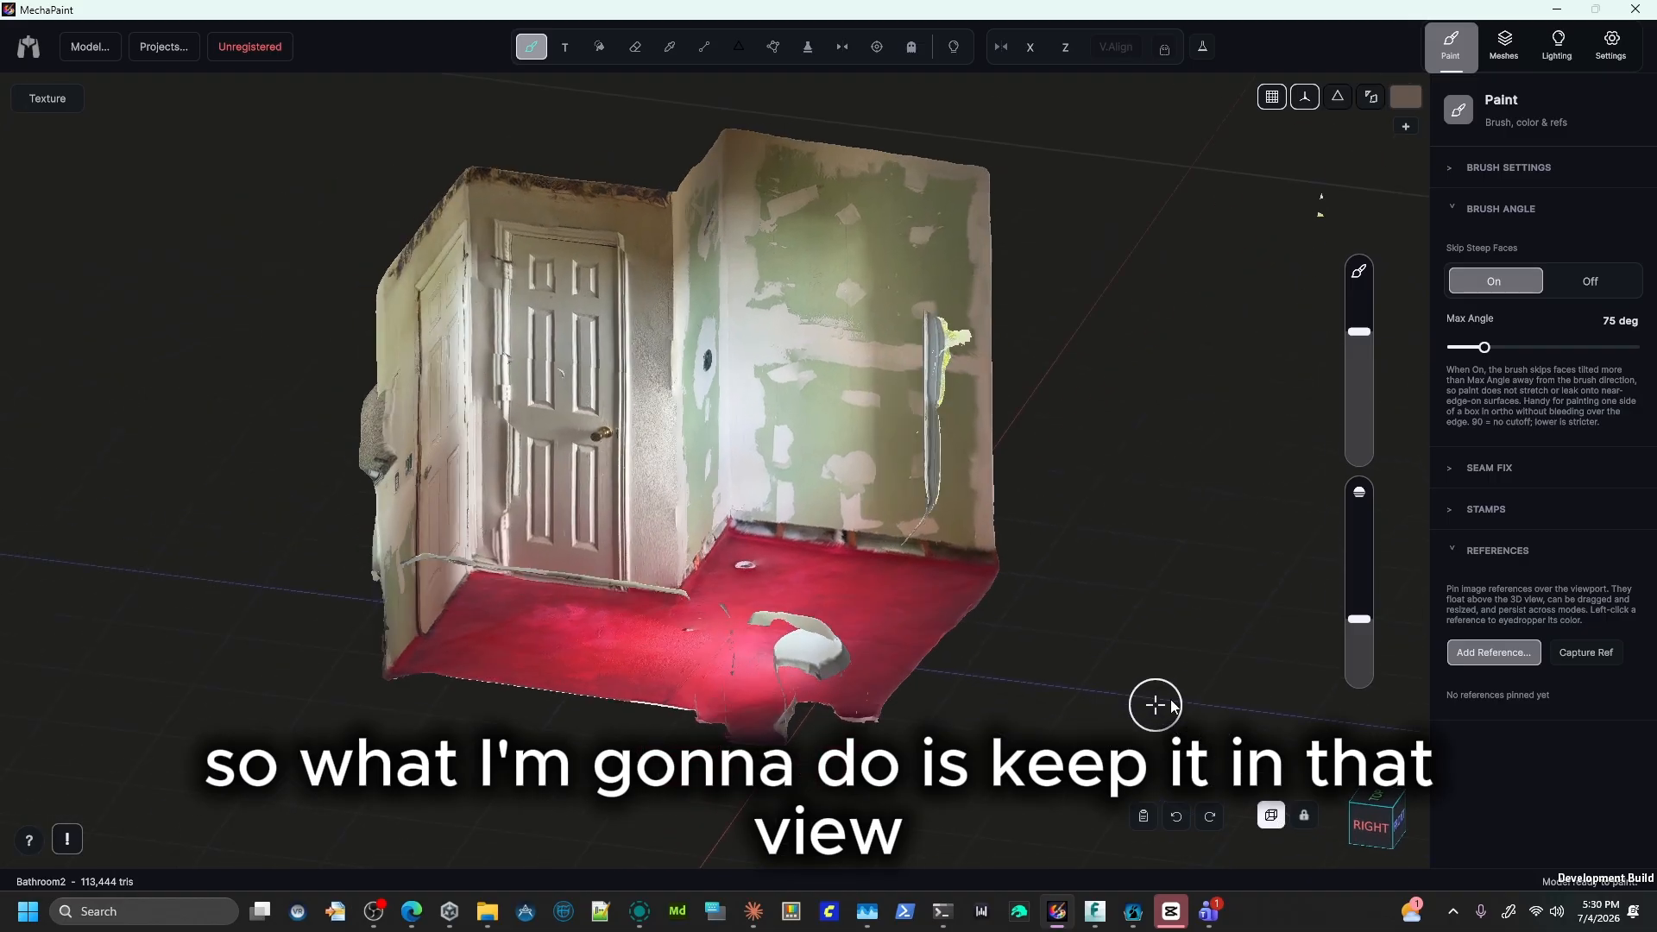
middle_click_drag(1226, 618, 1078, 673)
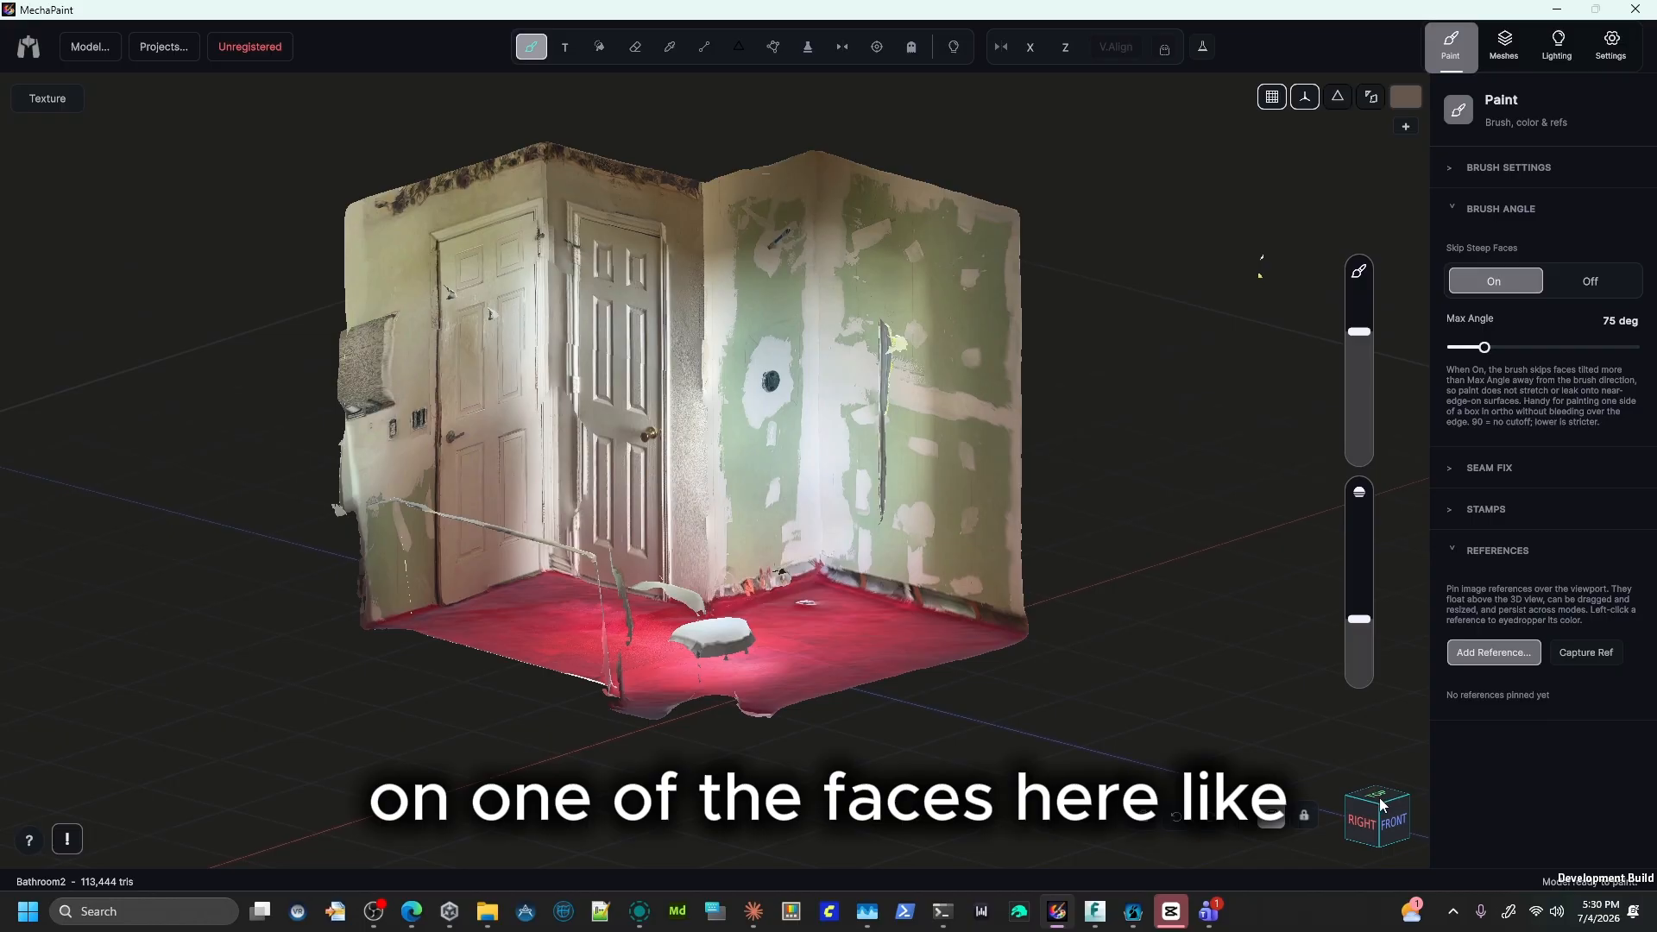
Check the room from directly above and set the view to the straight Front view facing the door.
left_click(1379, 801)
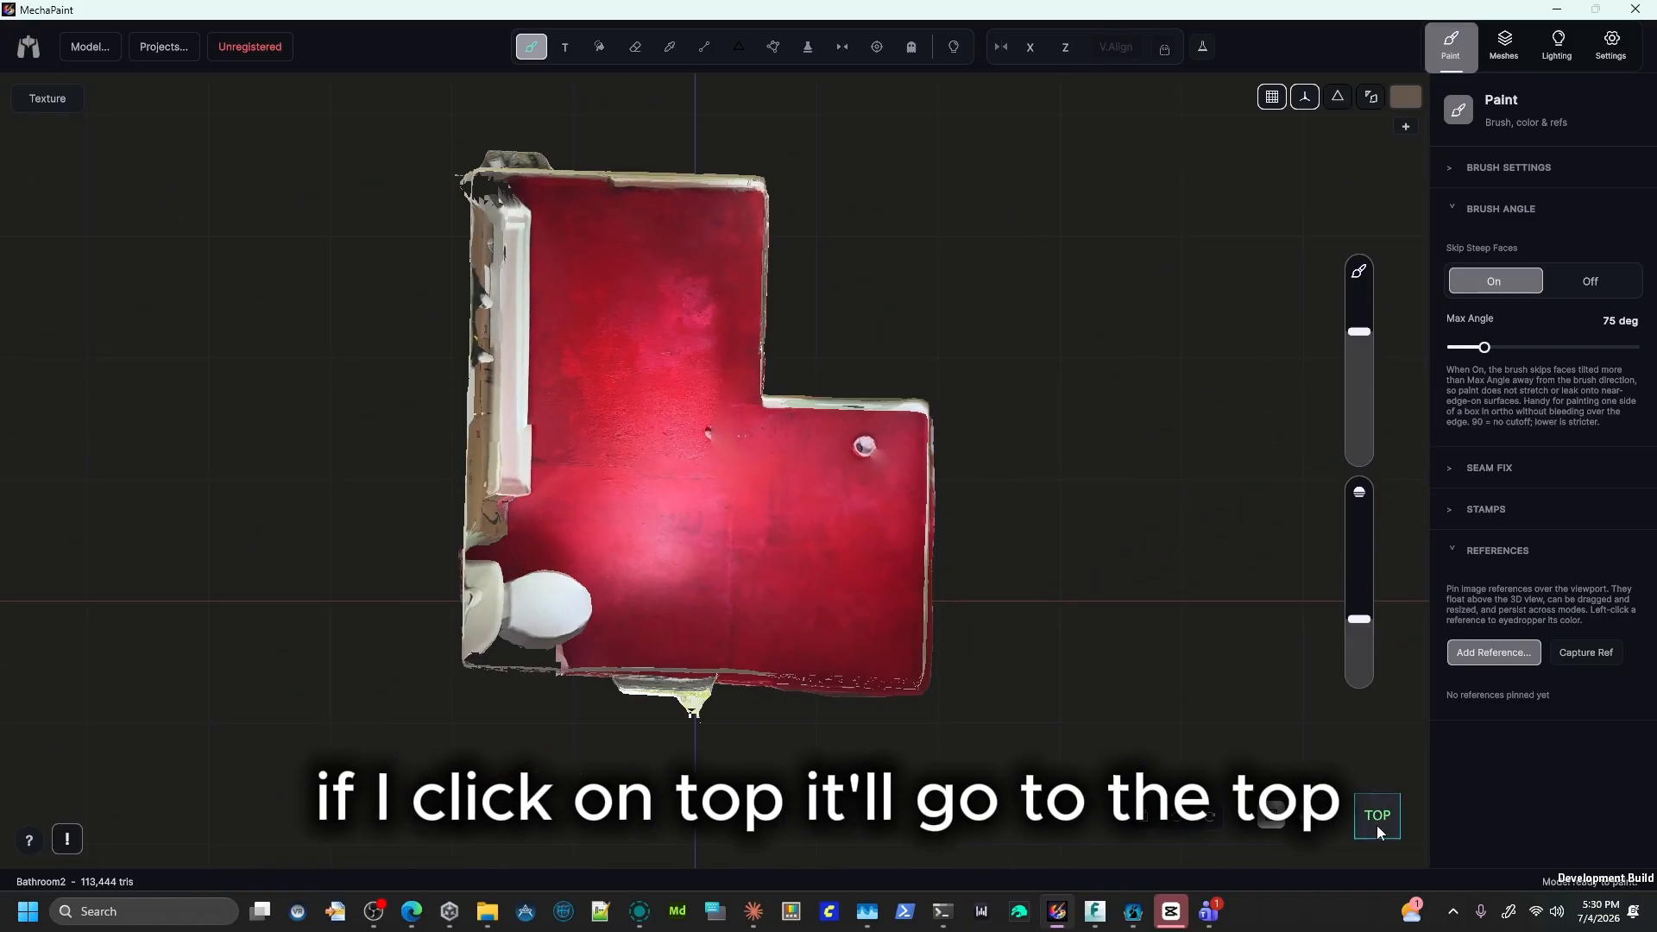
left_click_drag(1377, 828, 1300, 634)
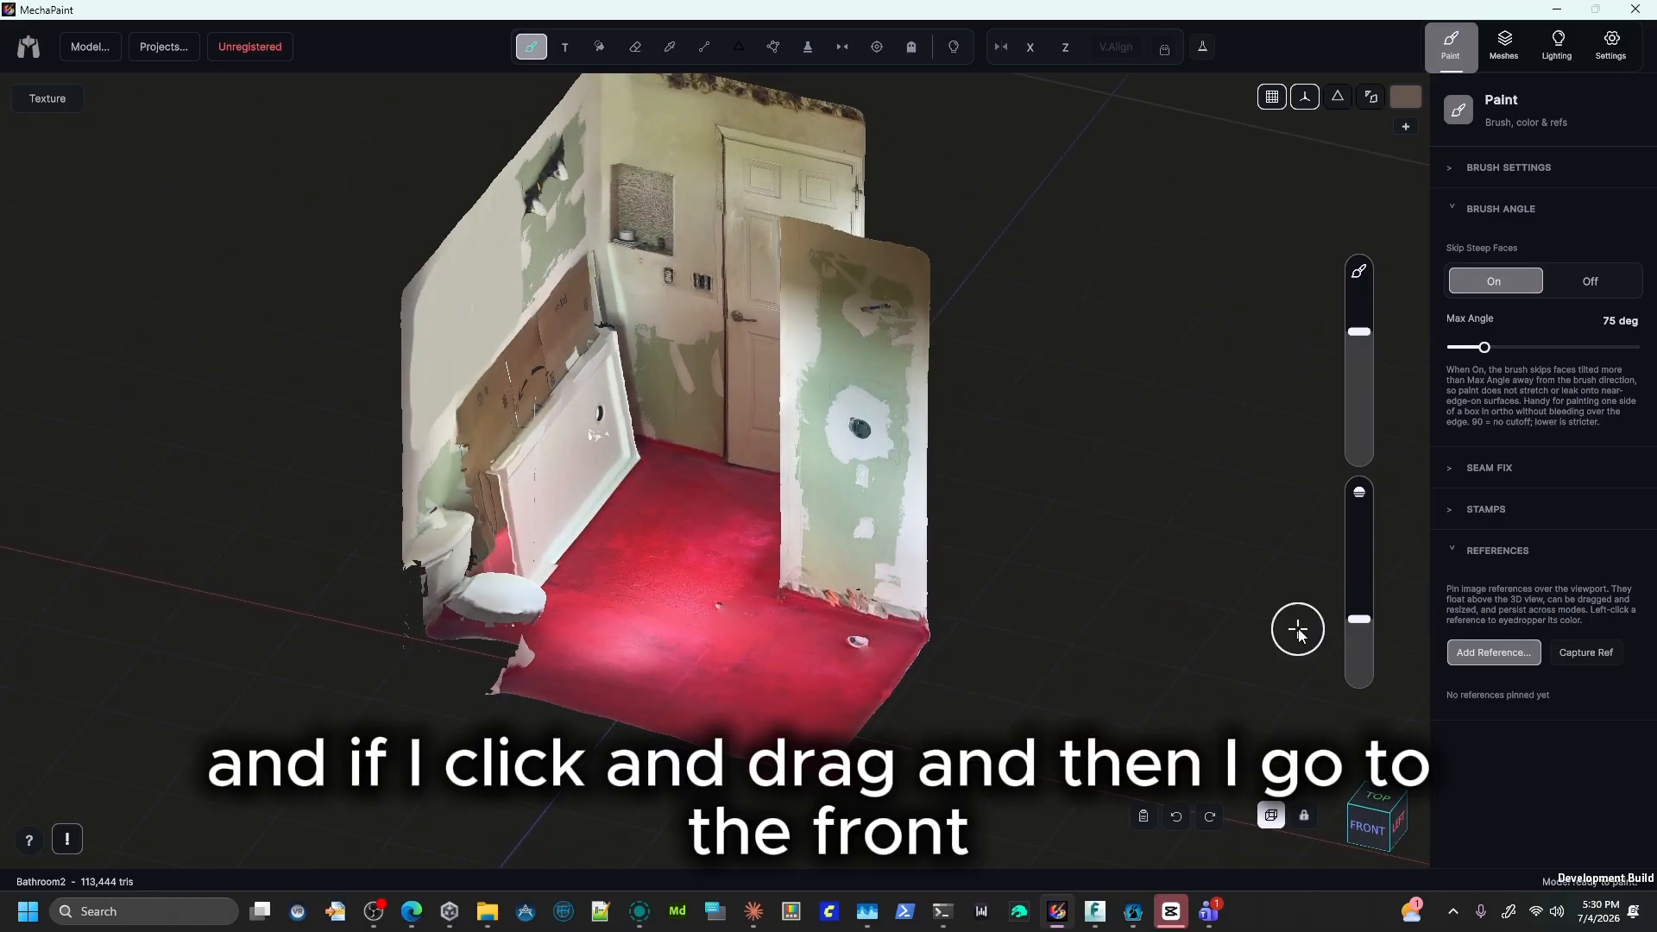
left_click(1372, 830)
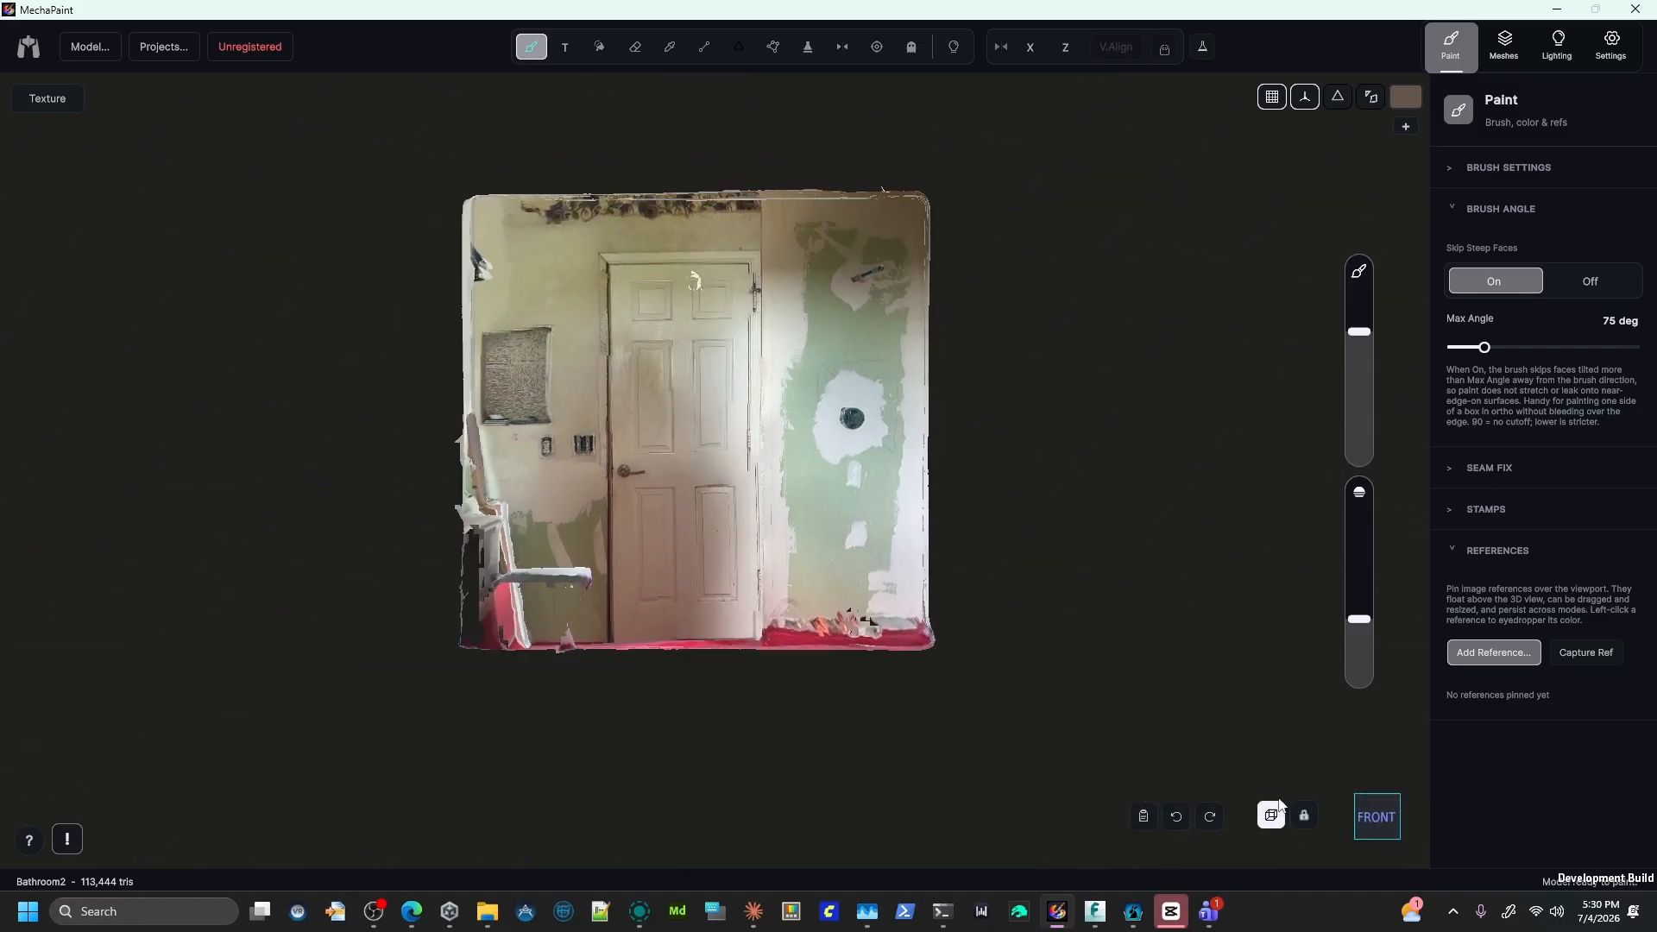
middle_click_drag(1137, 394, 1100, 392)
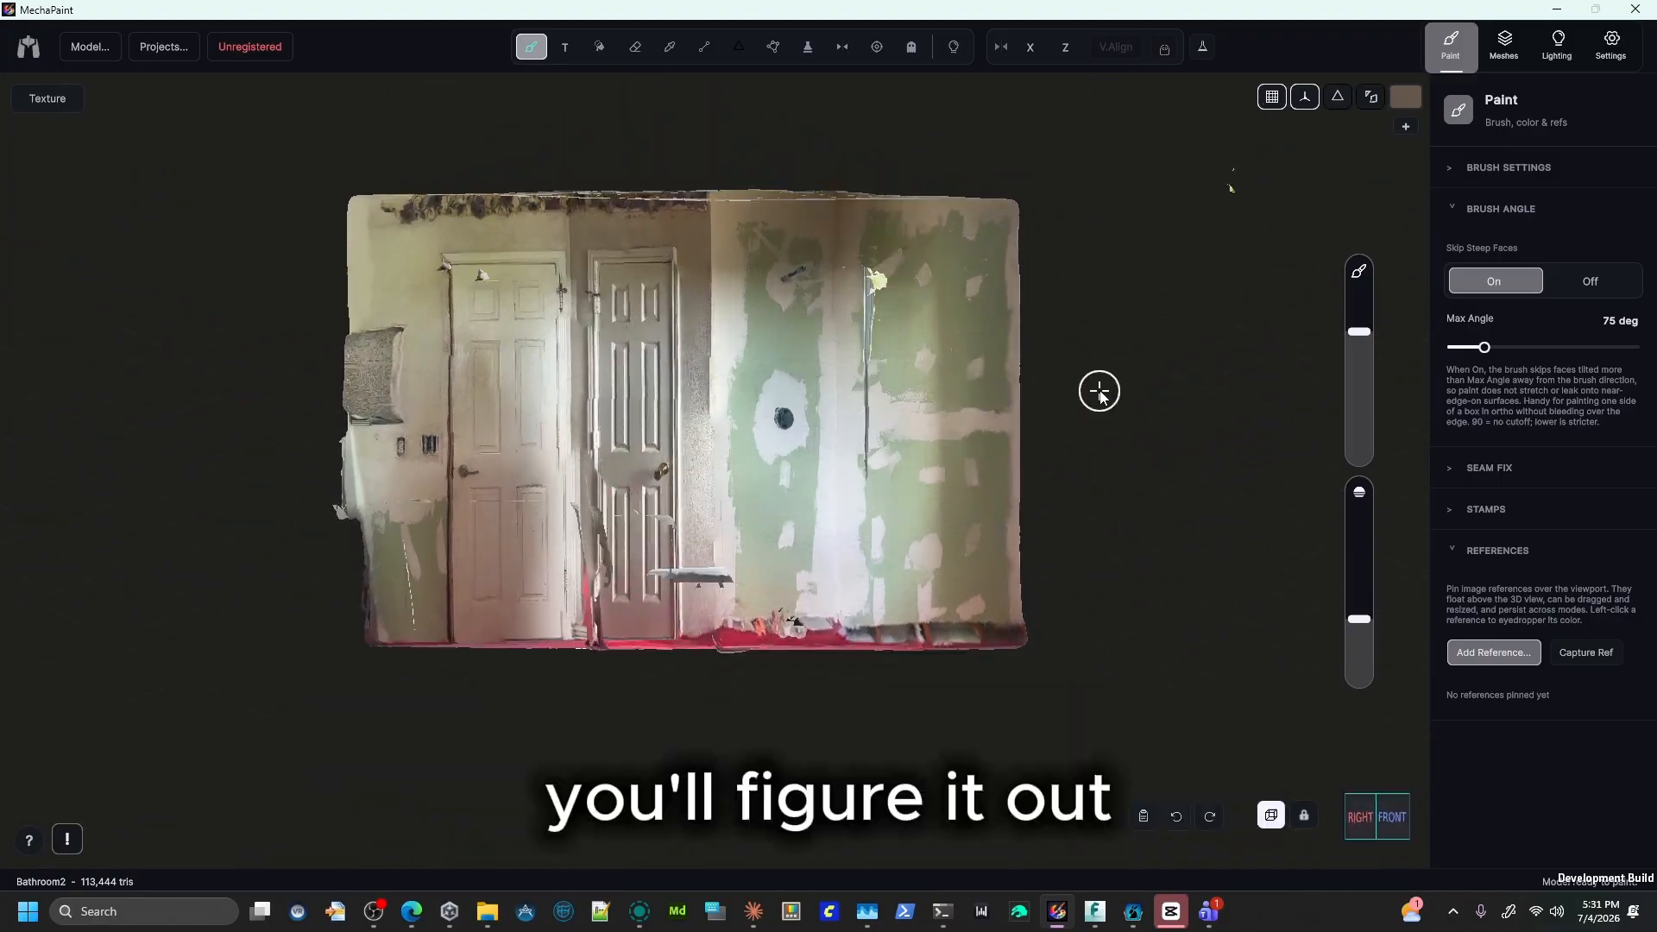
middle_click_drag(1244, 862, 1381, 835)
left_click(1402, 819)
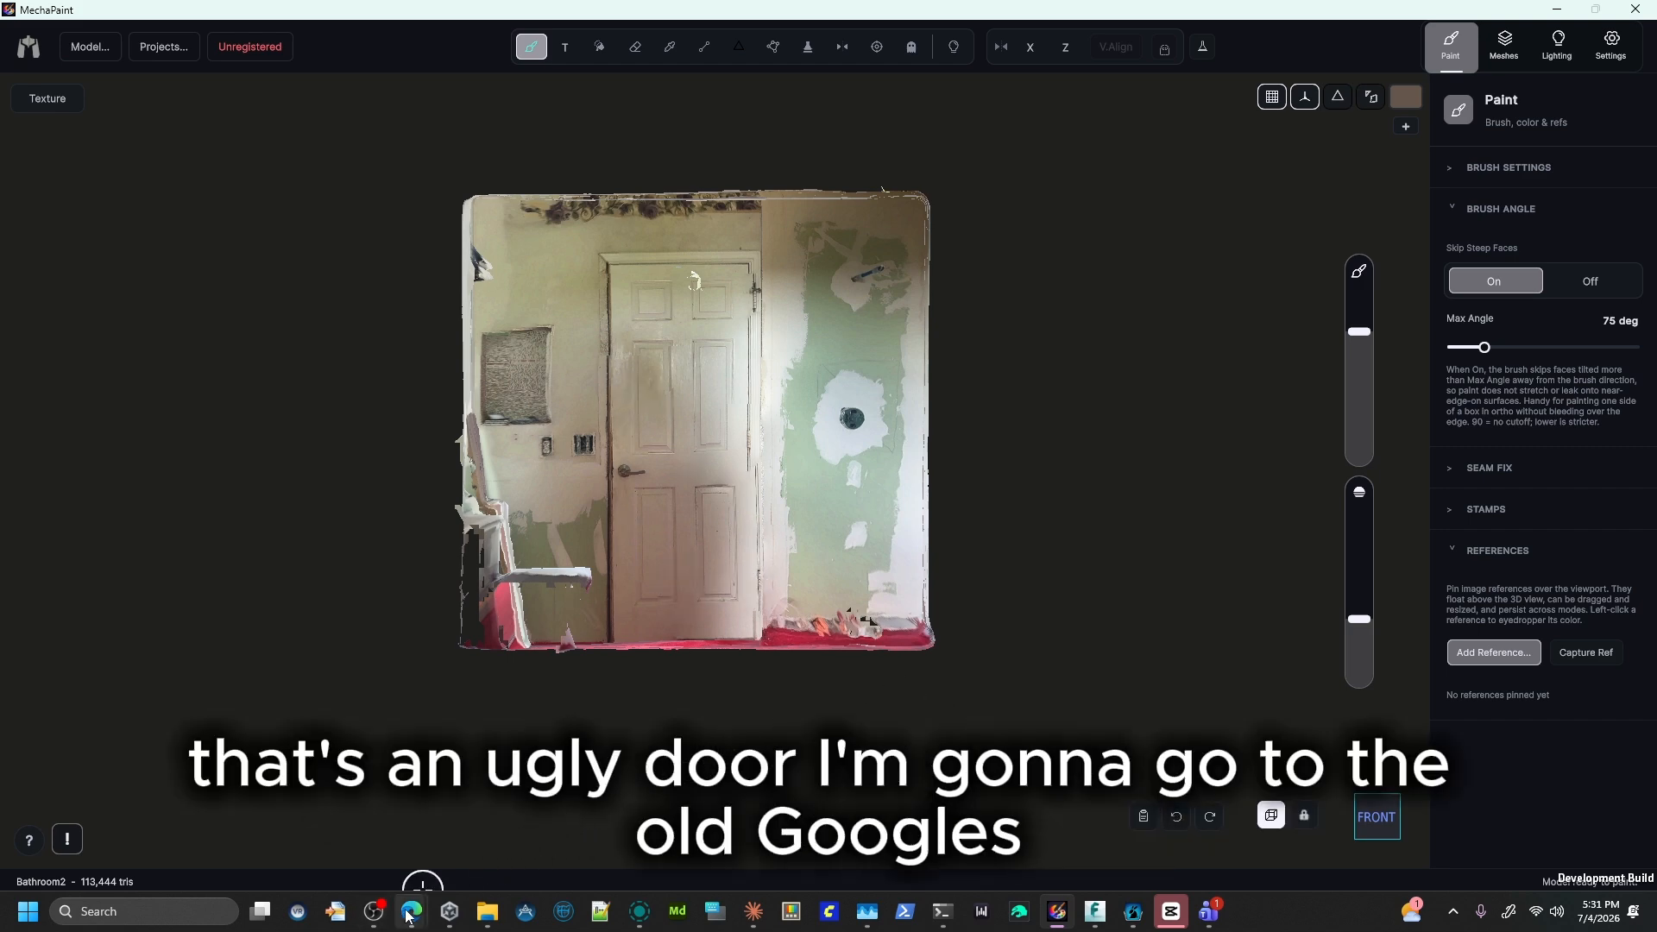
Switch to the web browser and search for a reference picture of a bathroom door with blue walls.
mouse_move(411, 912)
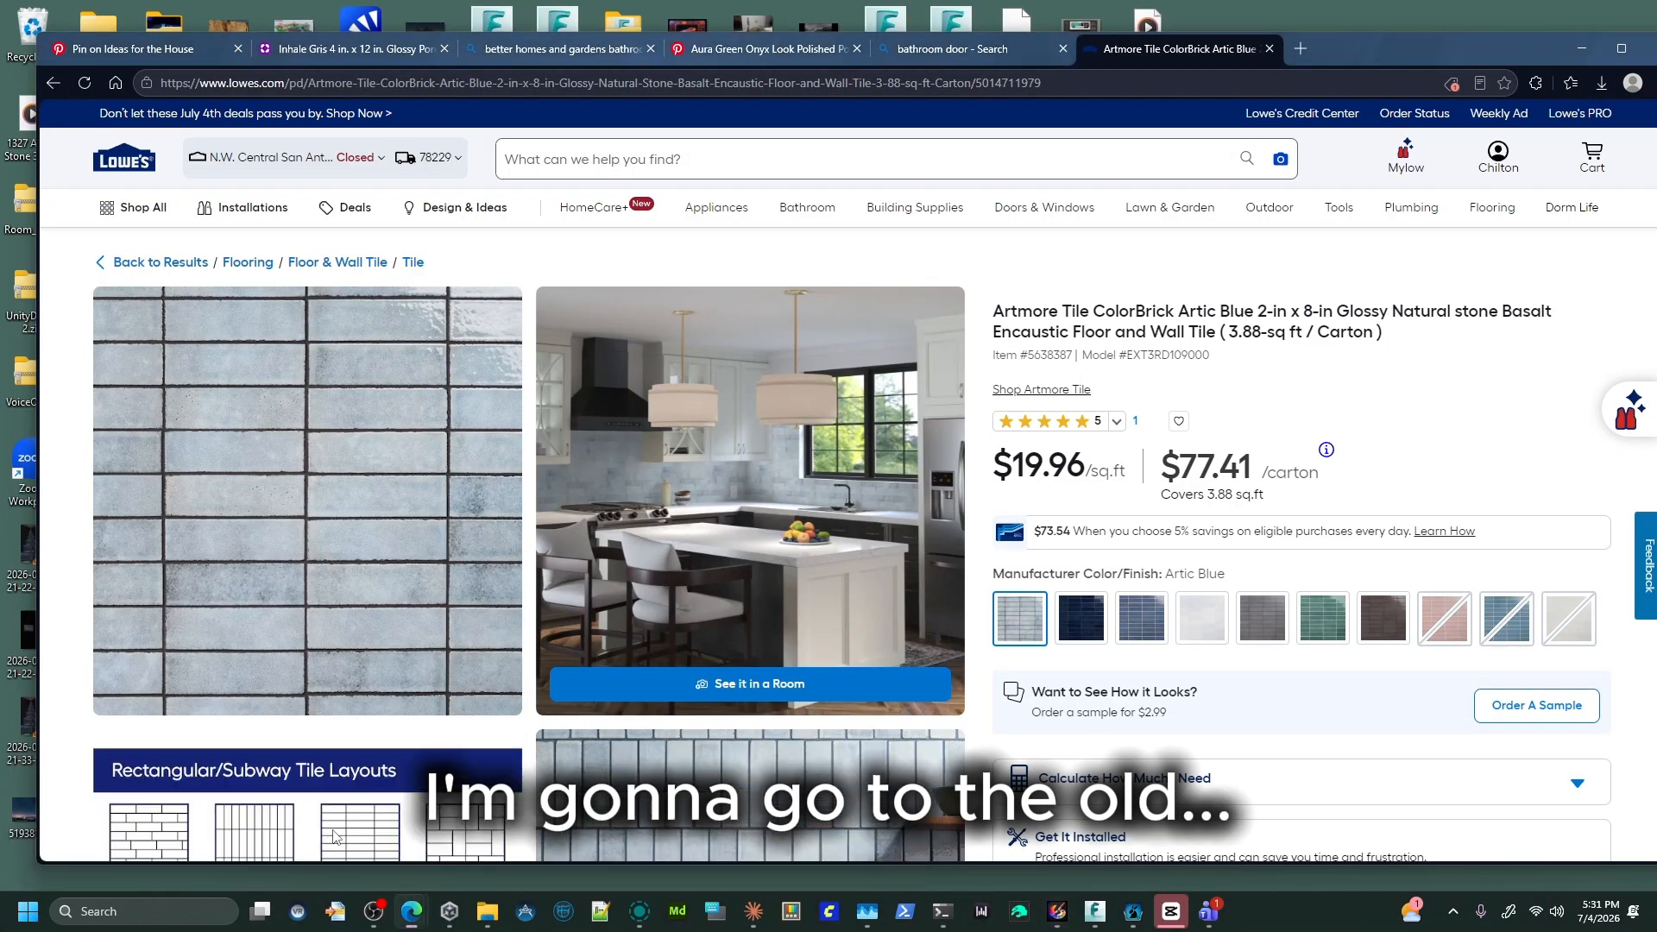
left_click(334, 848)
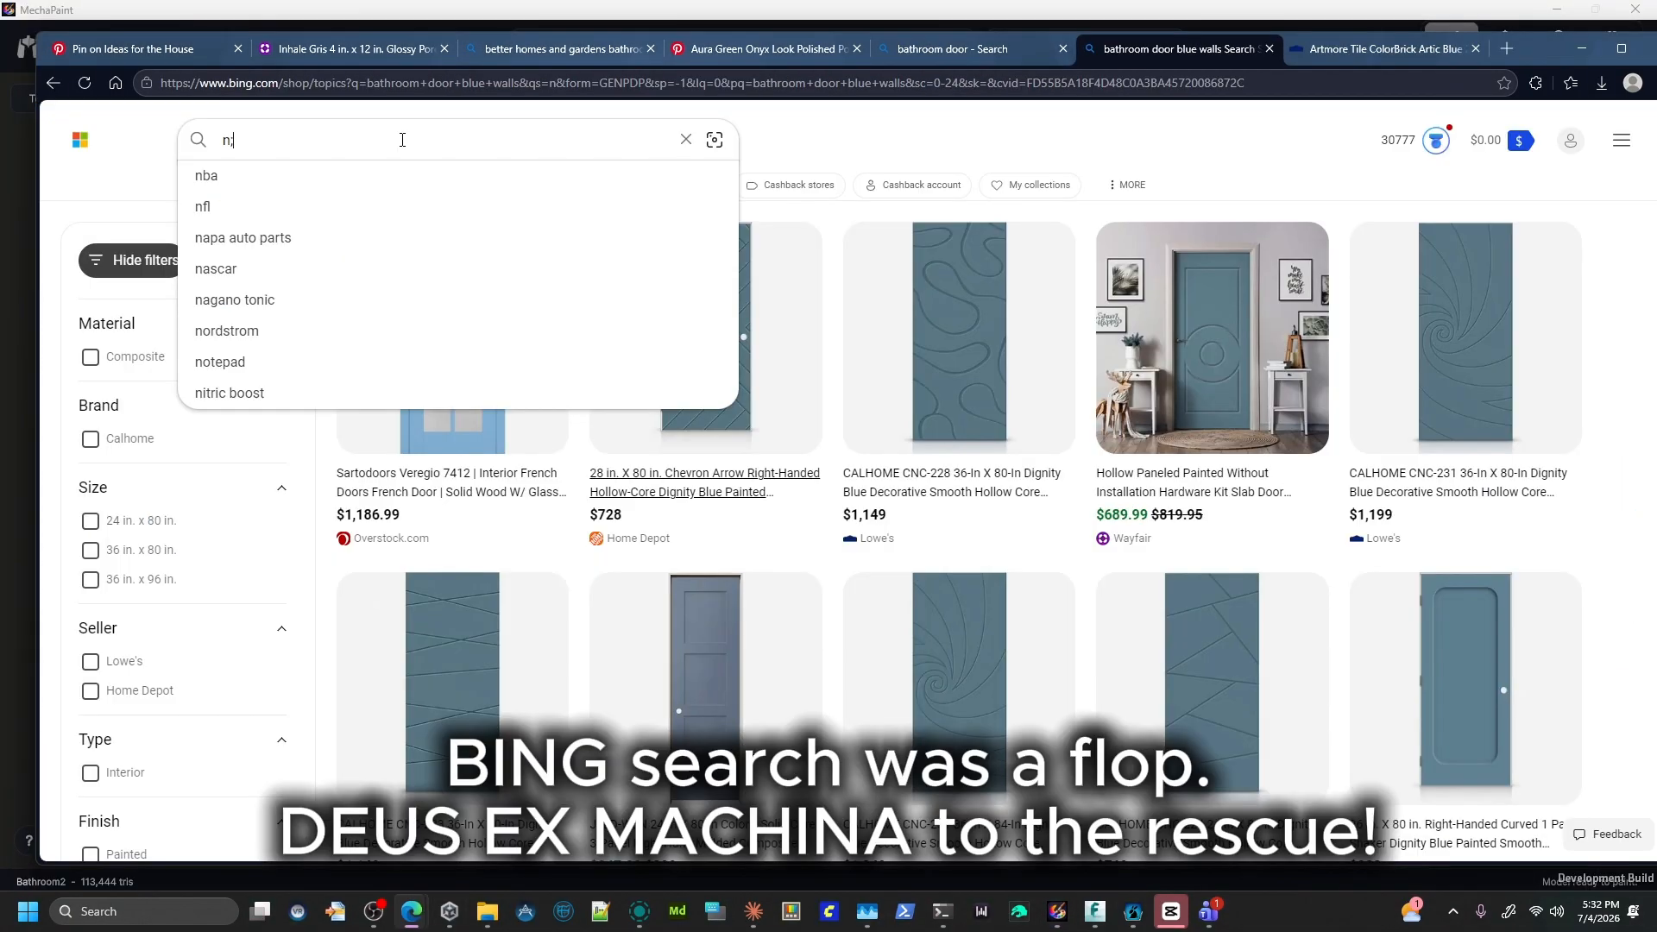
type("ue d")
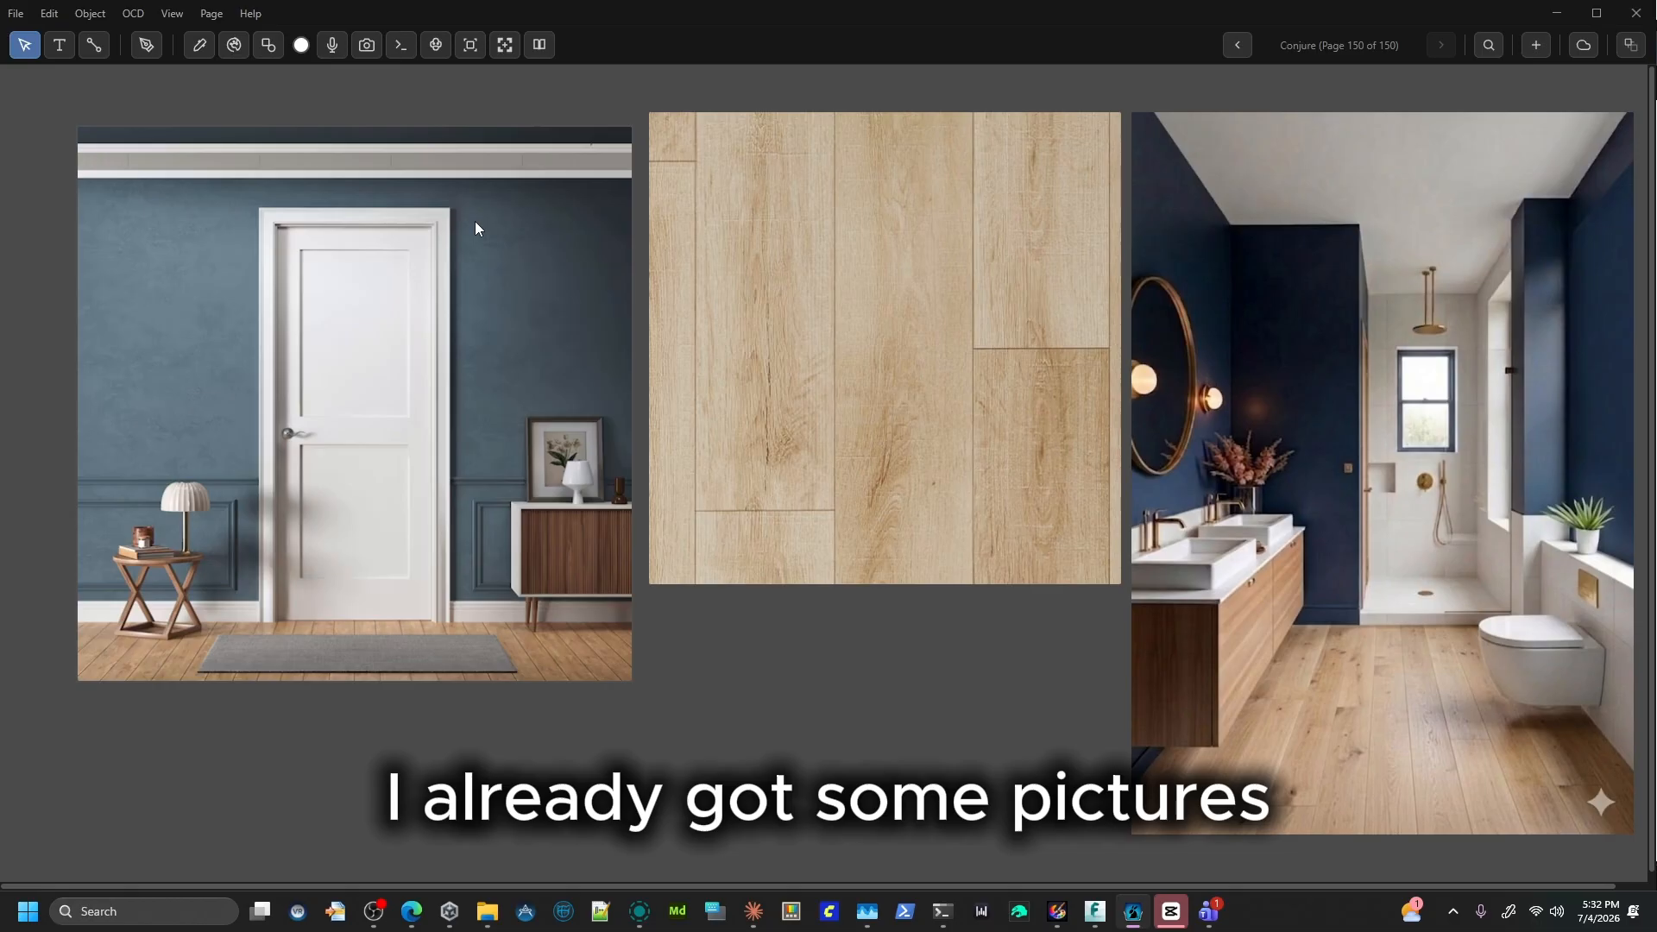
Copy the picture of the white door on a blue wall in Conjure and paste it into MechaPaint as a reference.
right_click(475, 228)
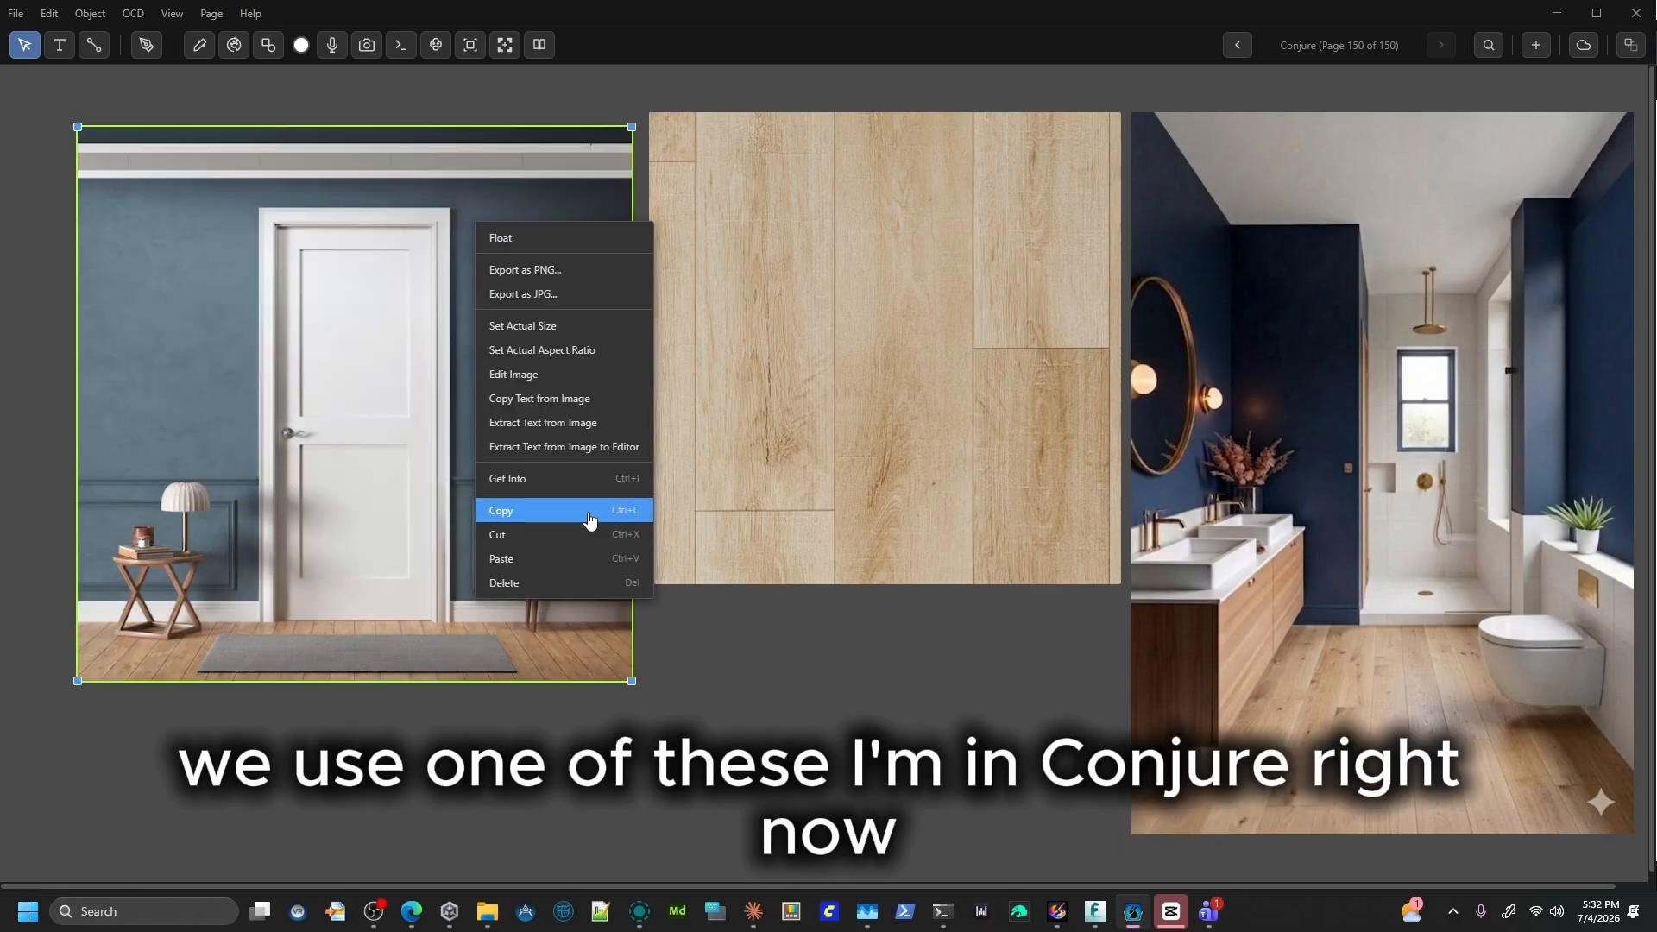
left_click(590, 514)
left_click(869, 814)
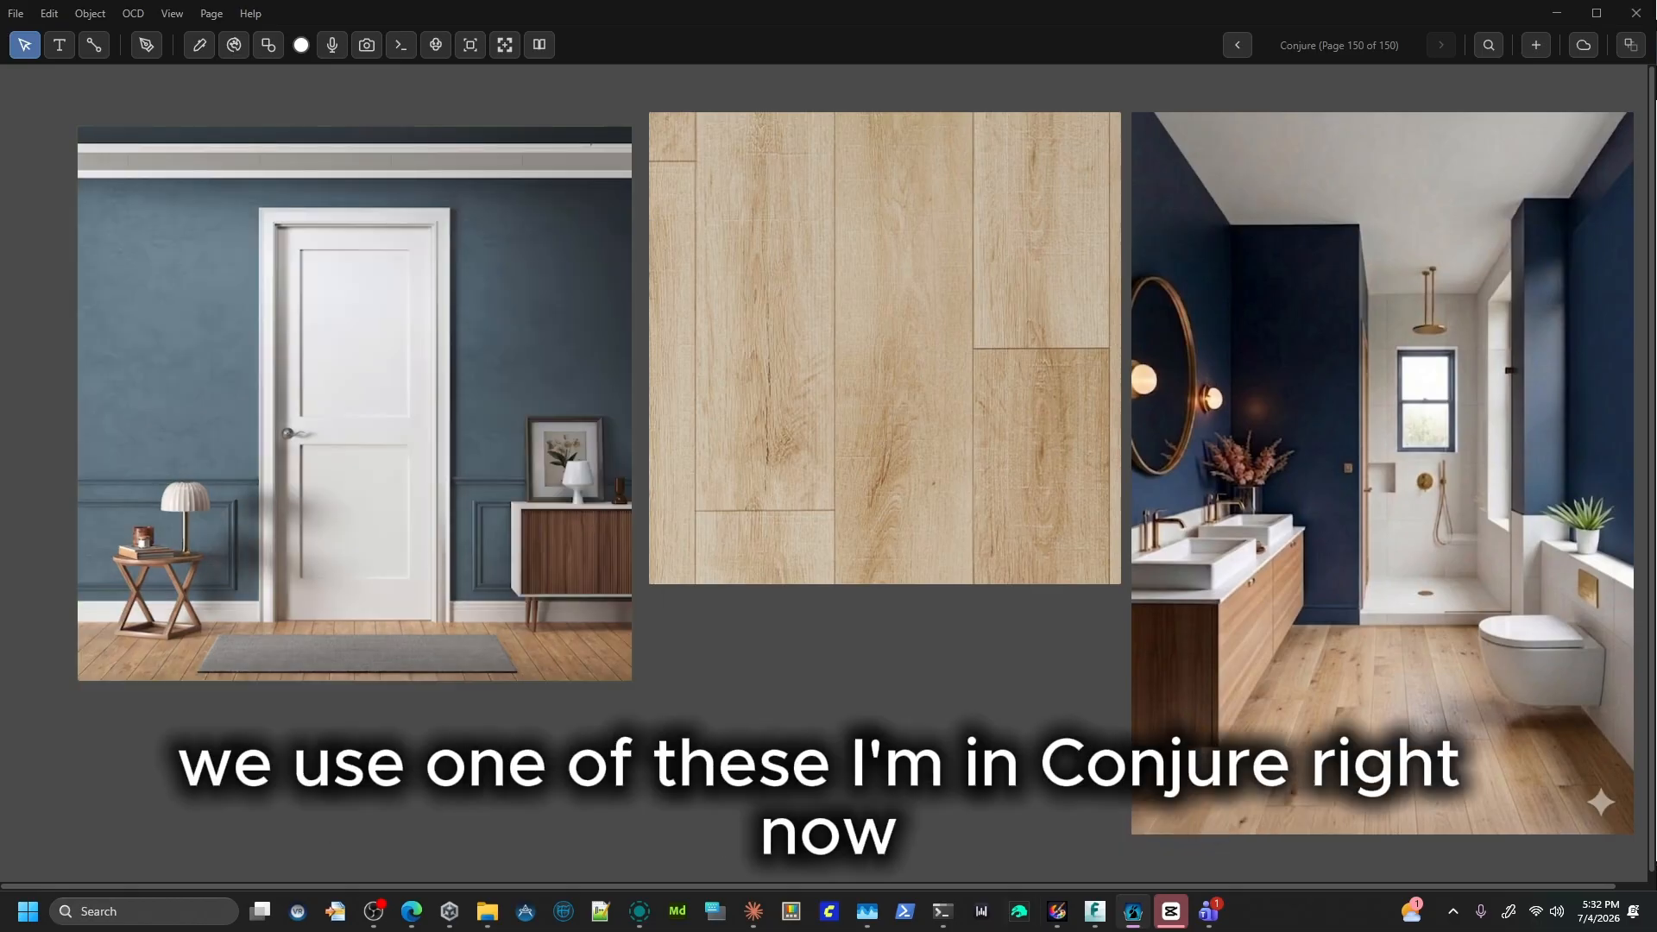
mouse_move(1133, 917)
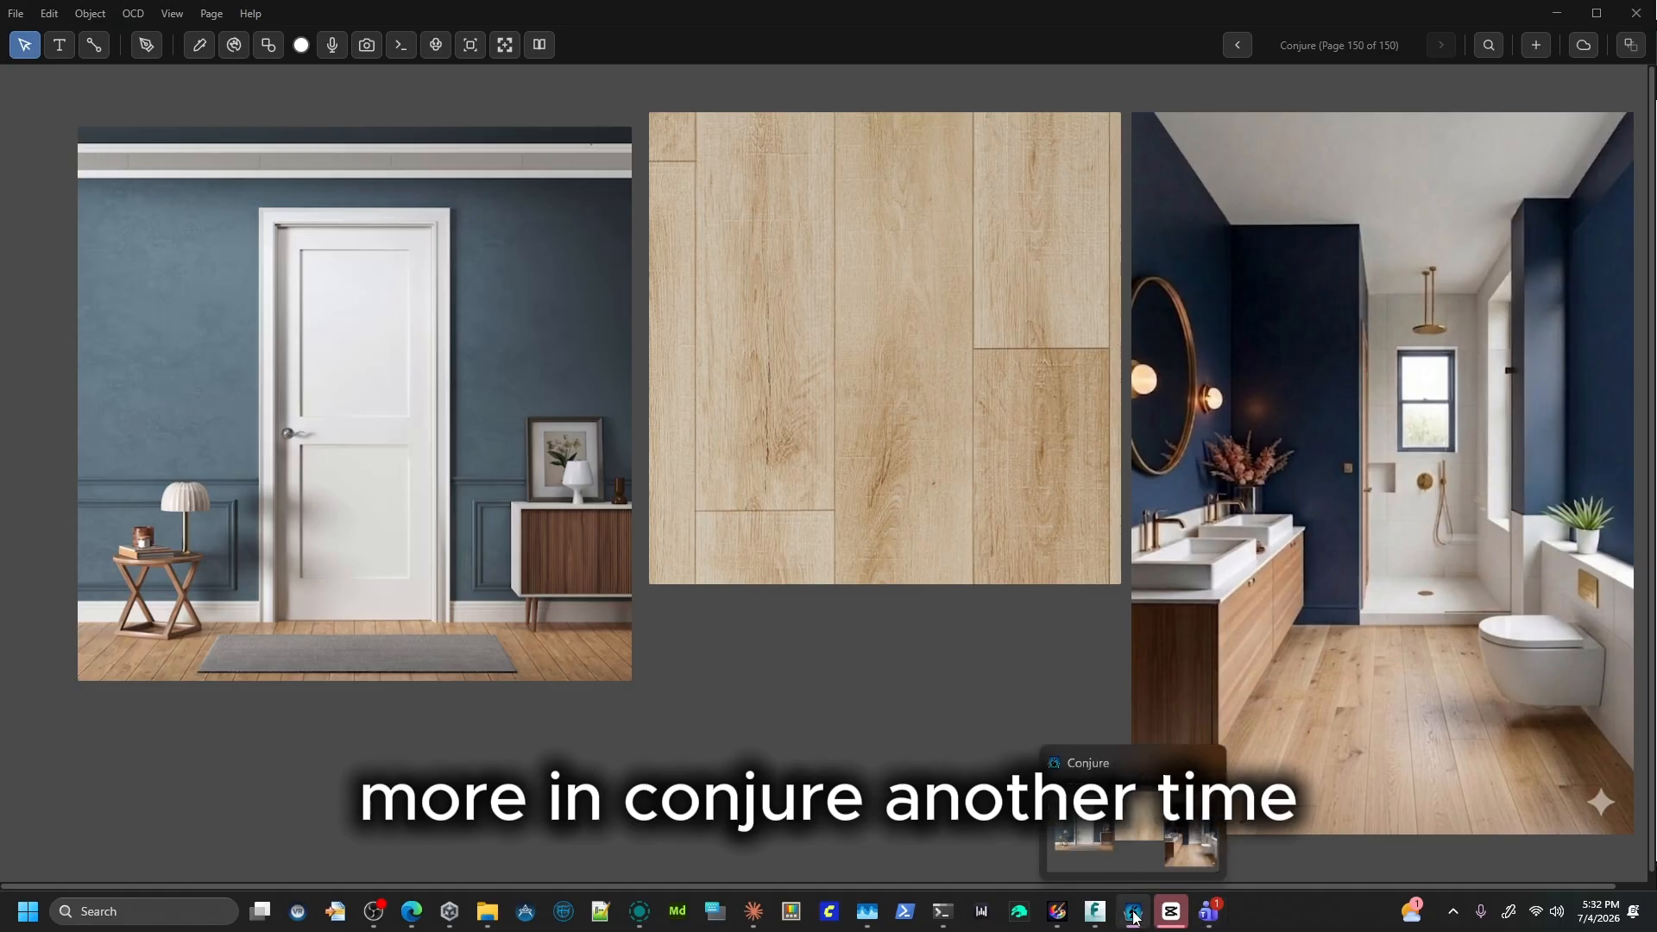
left_click(1057, 911)
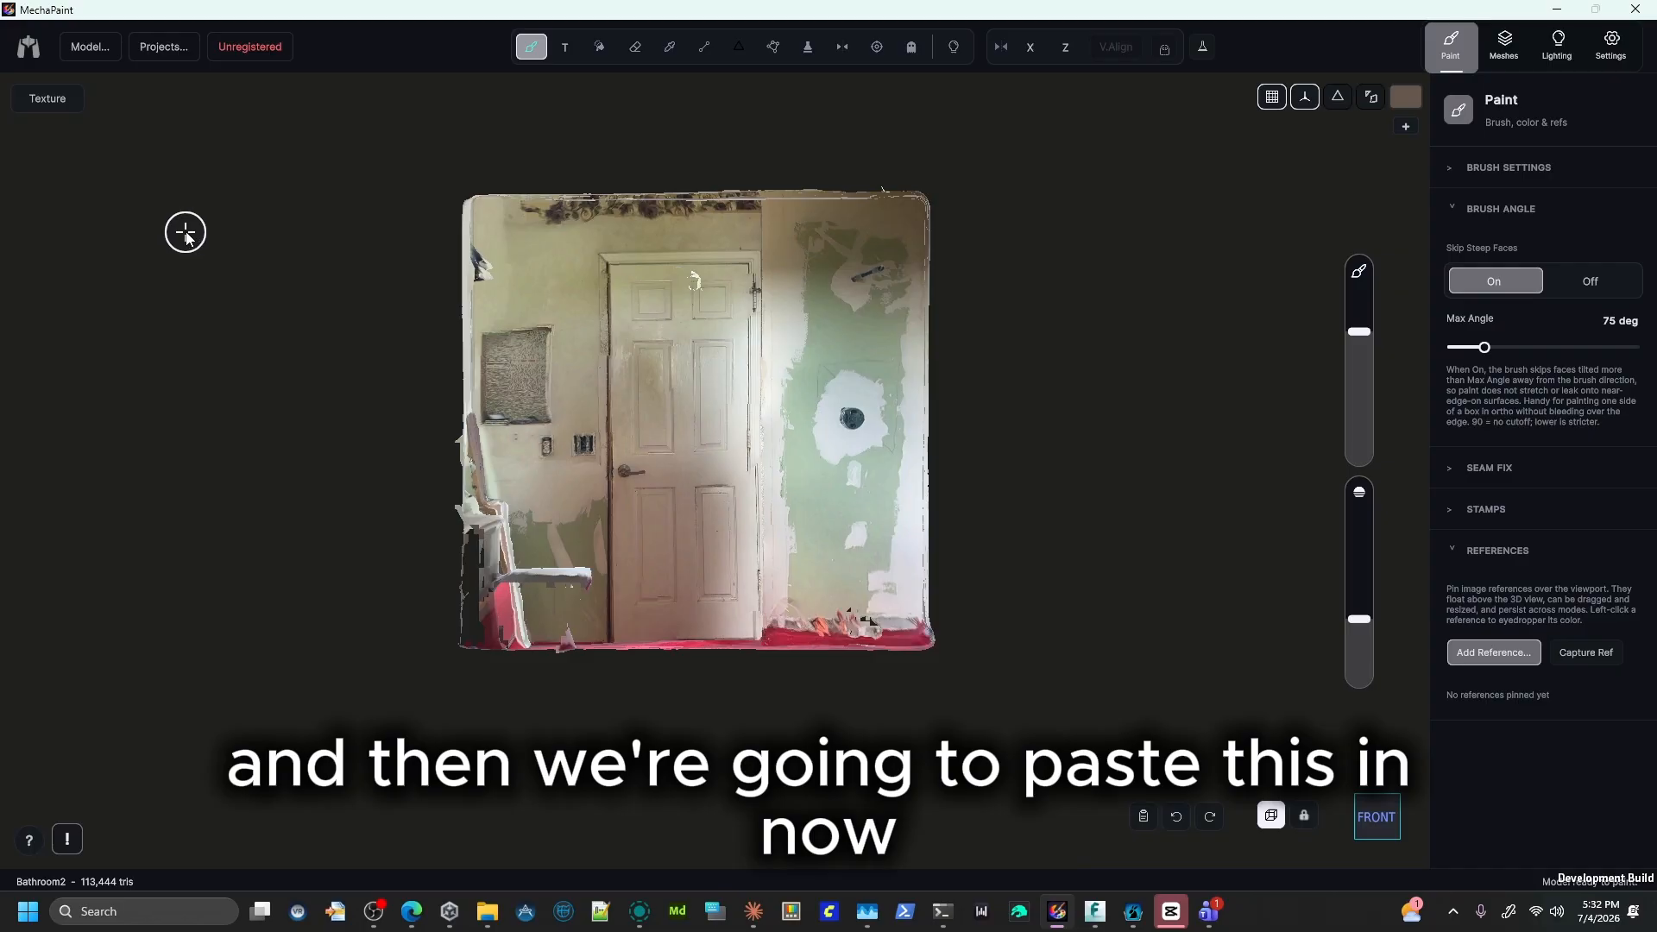
key("ctrl+v")
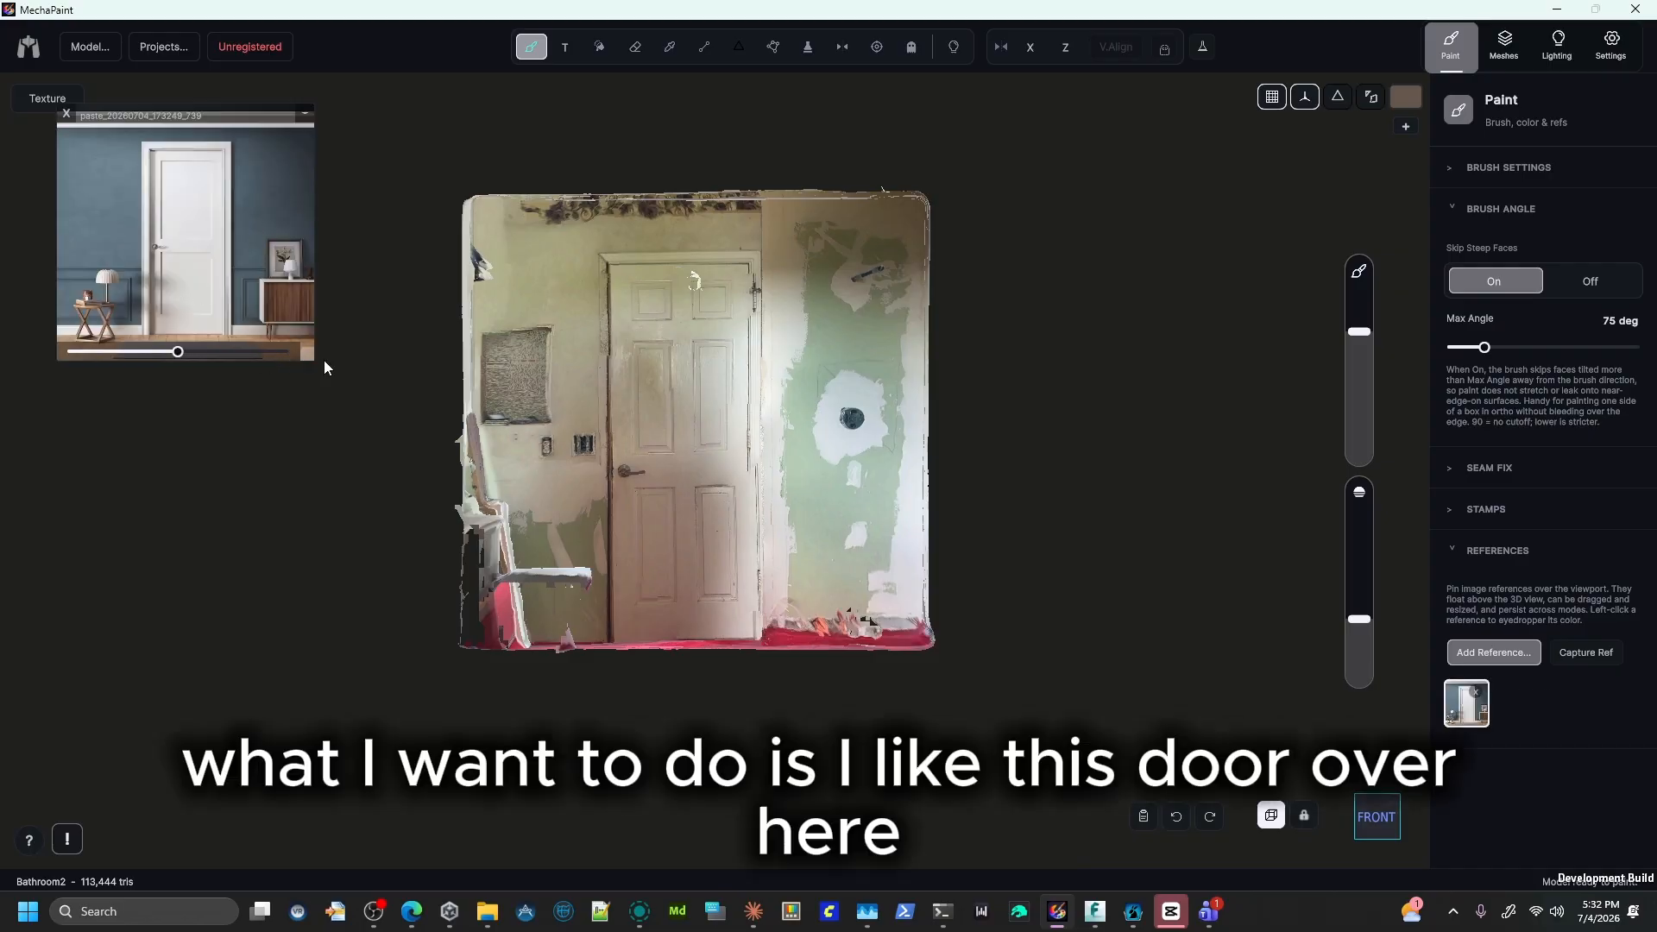
Enlarge the pasted door reference to about the room's height and place it over the room's door wall.
left_click_drag(308, 357, 521, 703)
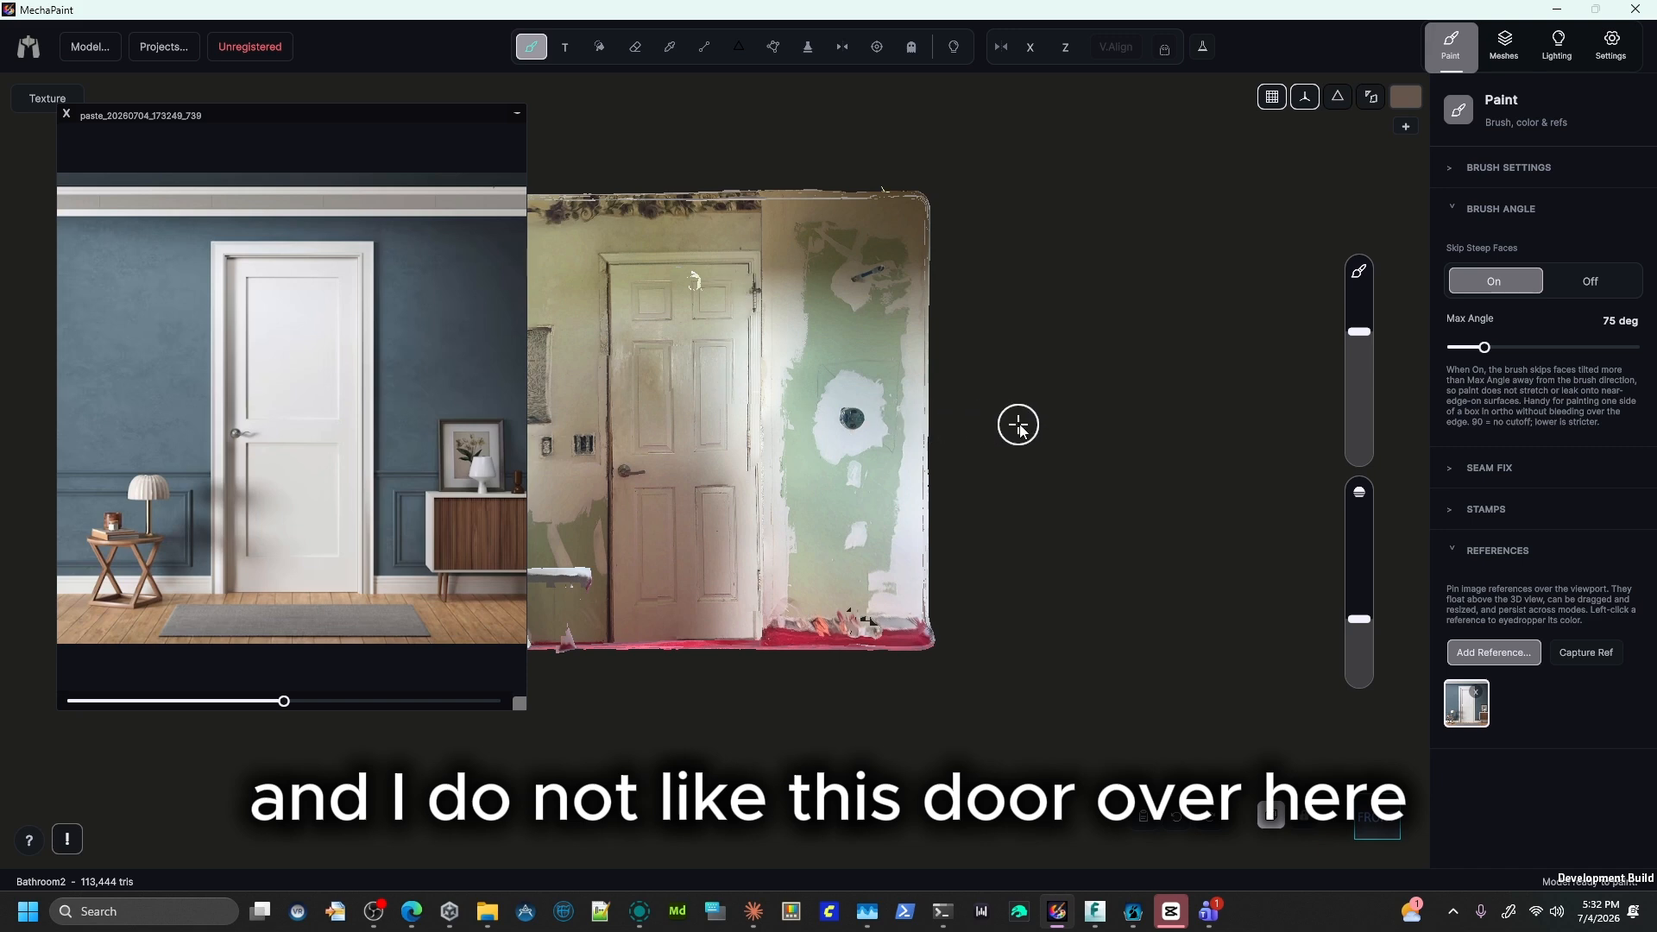
middle_click_drag(1016, 426, 1202, 417)
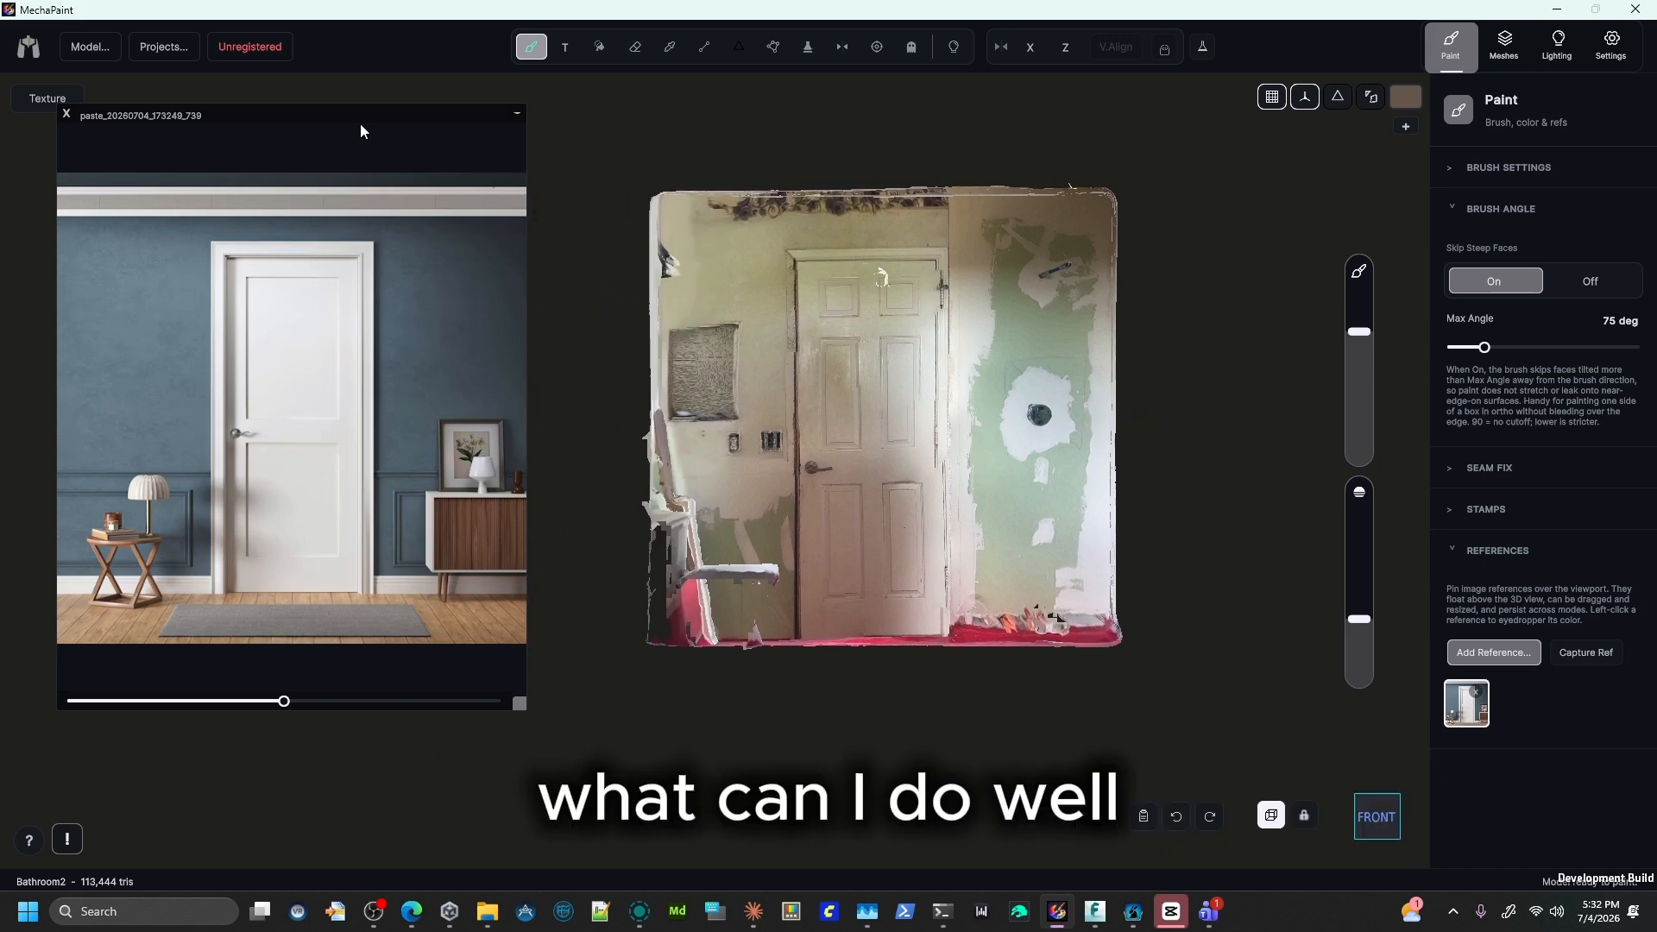
left_click_drag(359, 116, 376, 116)
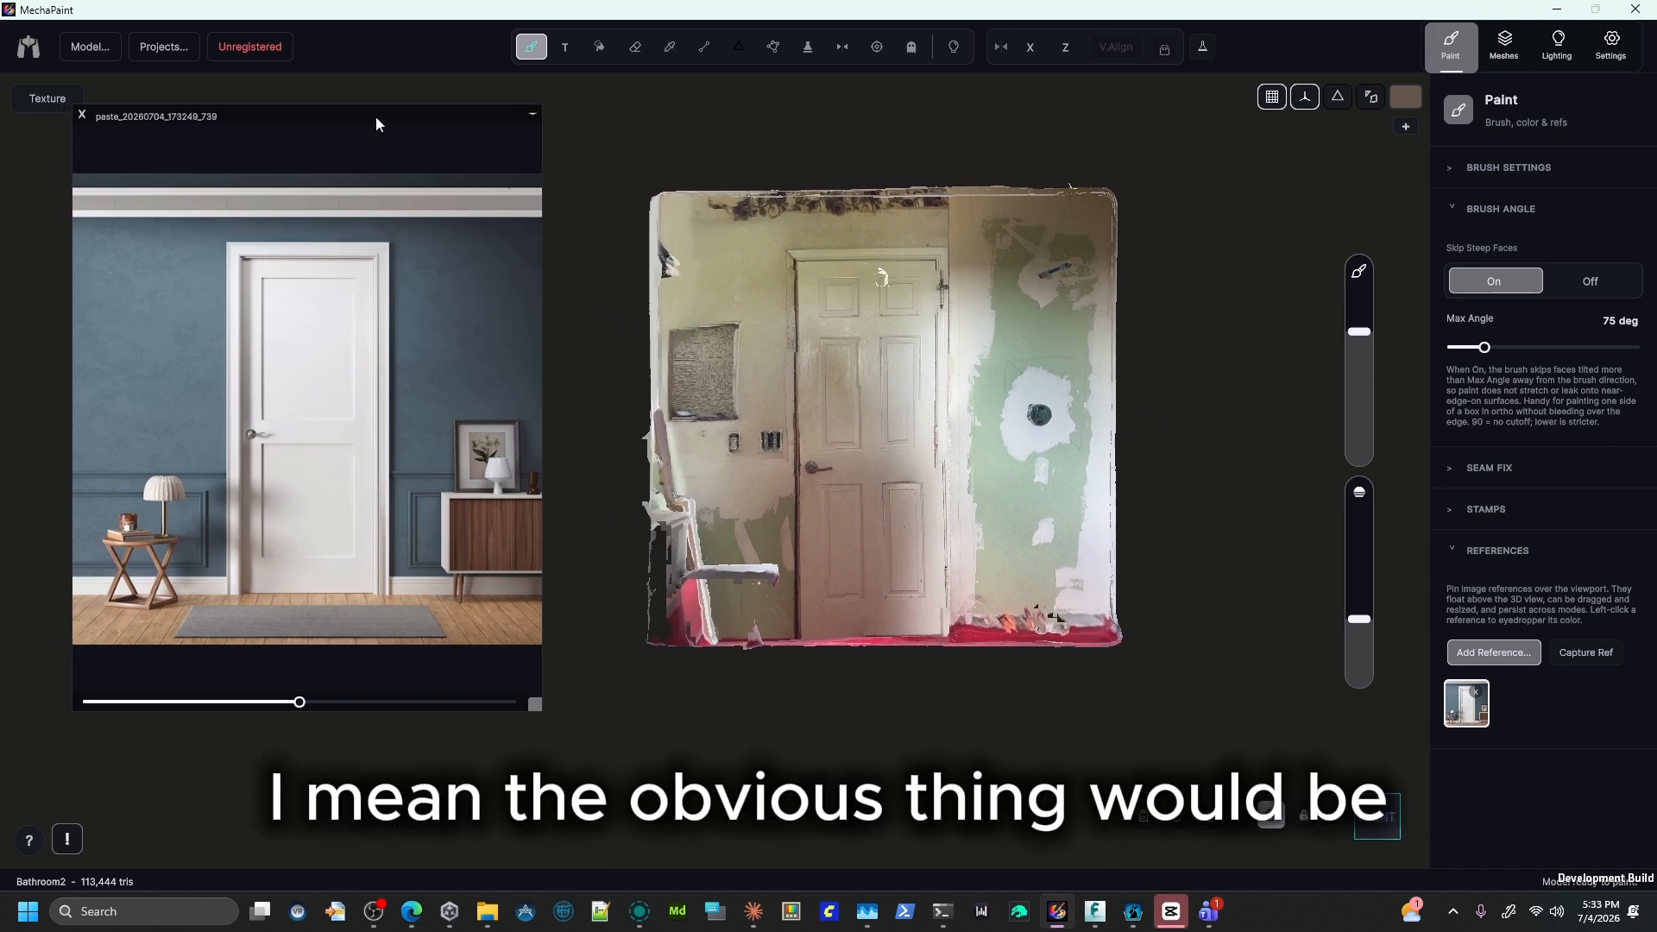
mouse_move(540, 703)
left_mouse_down()
mouse_move(641, 651)
mouse_move(634, 673)
mouse_move(552, 709)
left_mouse_up()
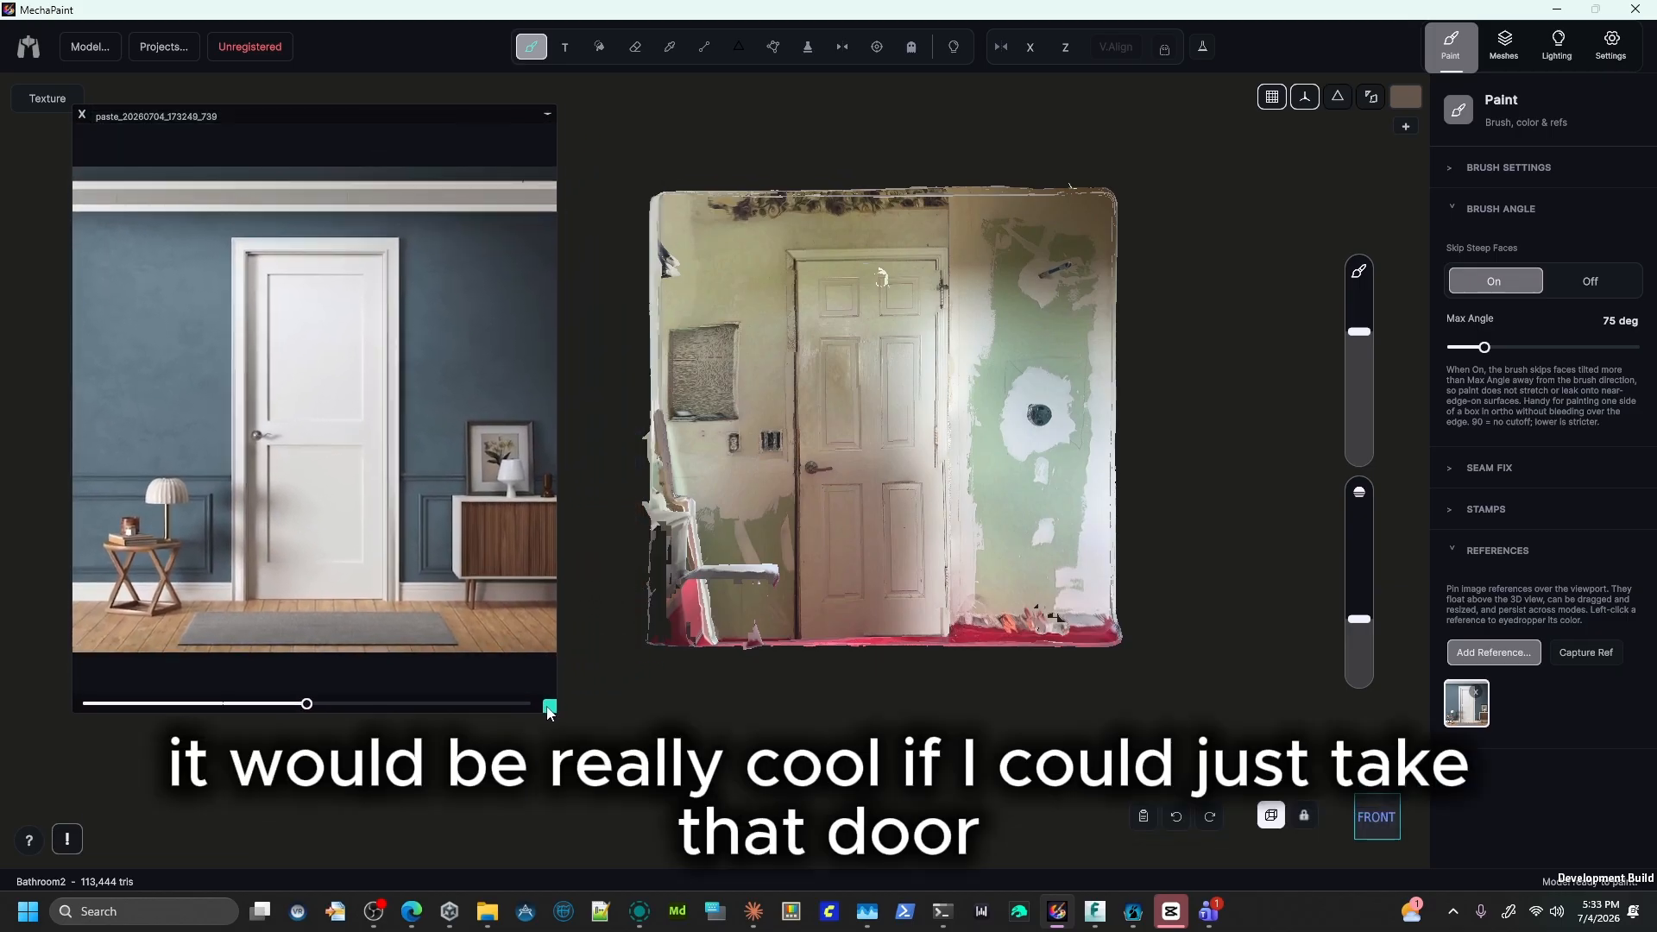
left_click_drag(400, 118, 963, 125)
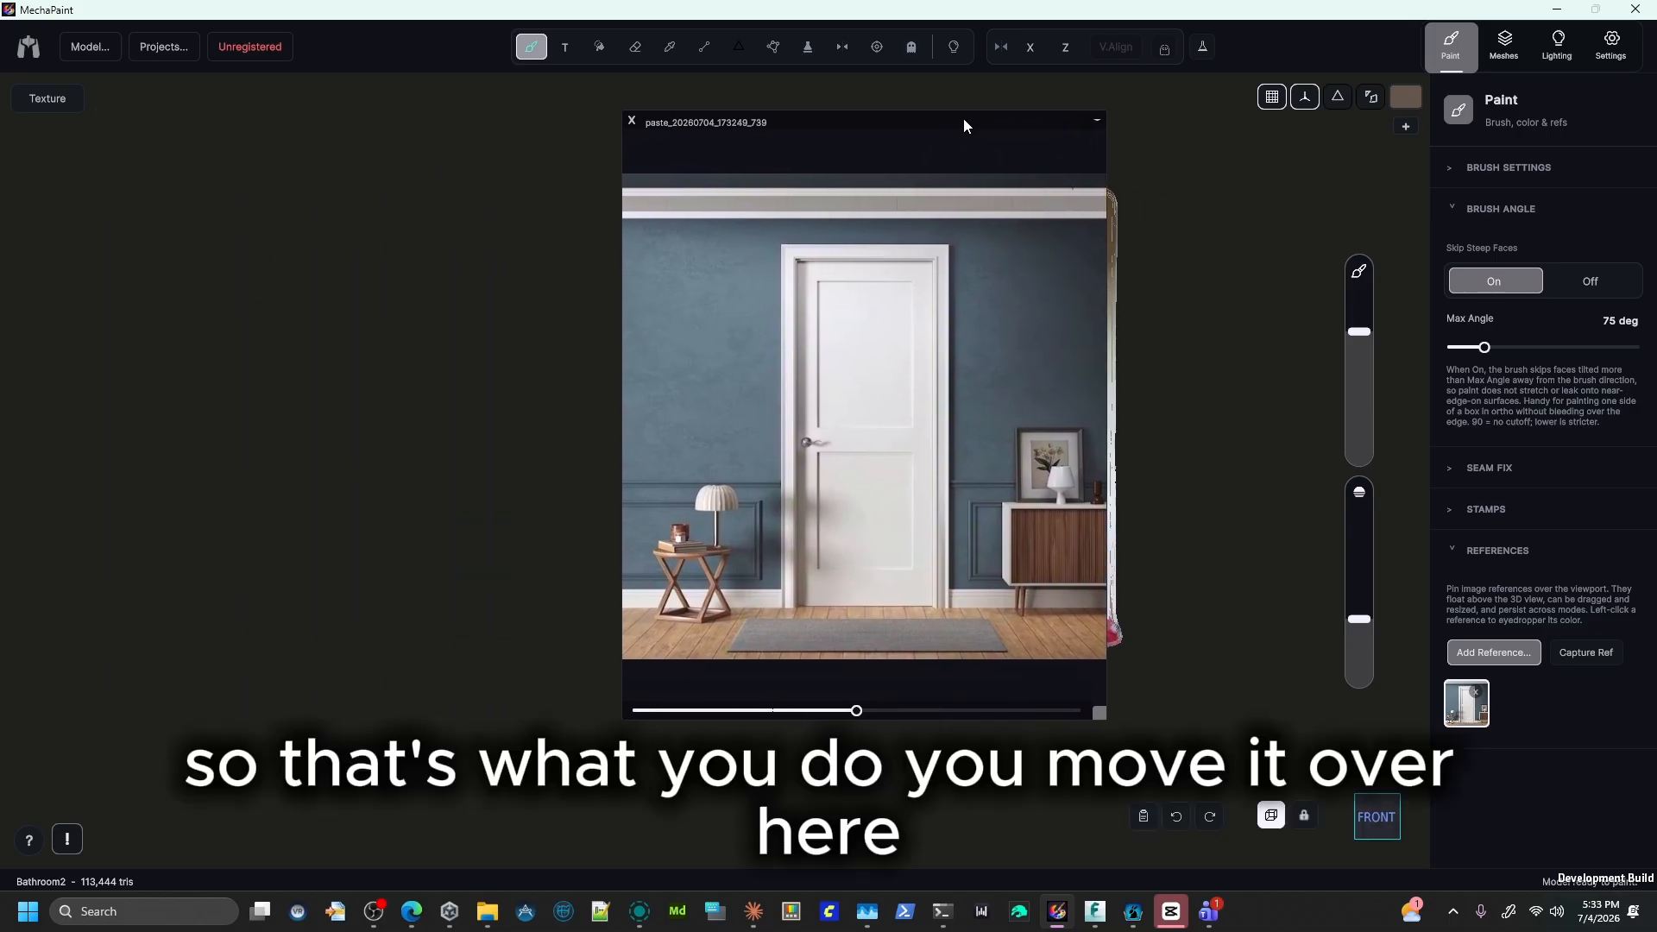
Turn on Overlay for the reference, then scale and position it so its white door covers the room's door.
left_click(1096, 122)
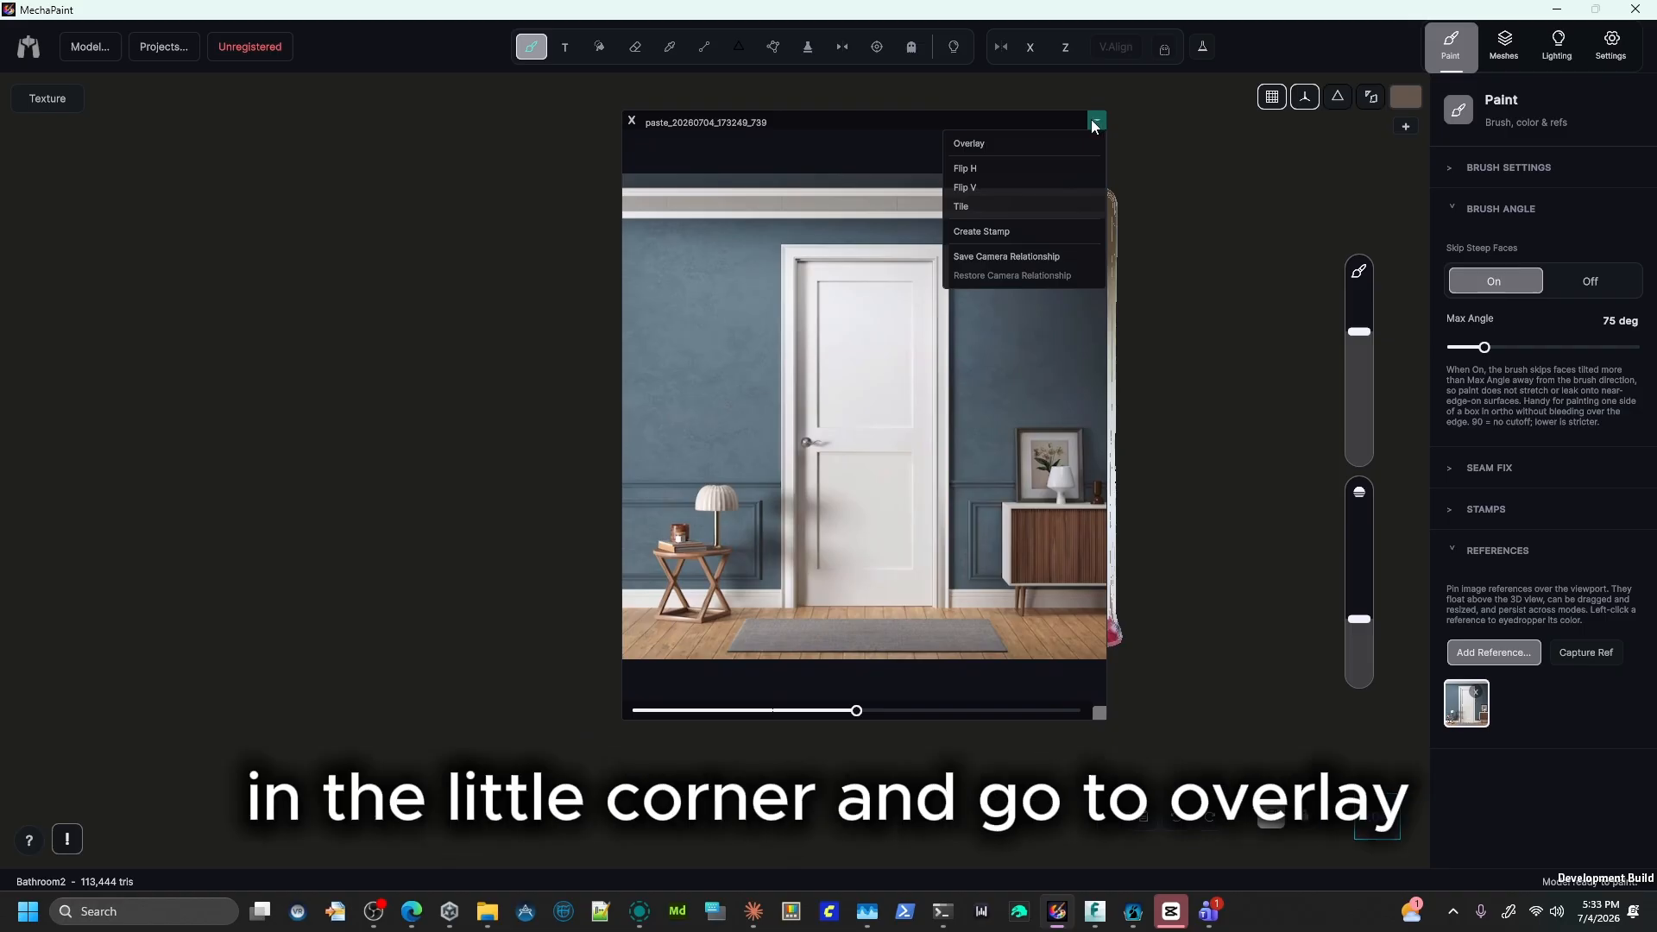
left_click(1066, 143)
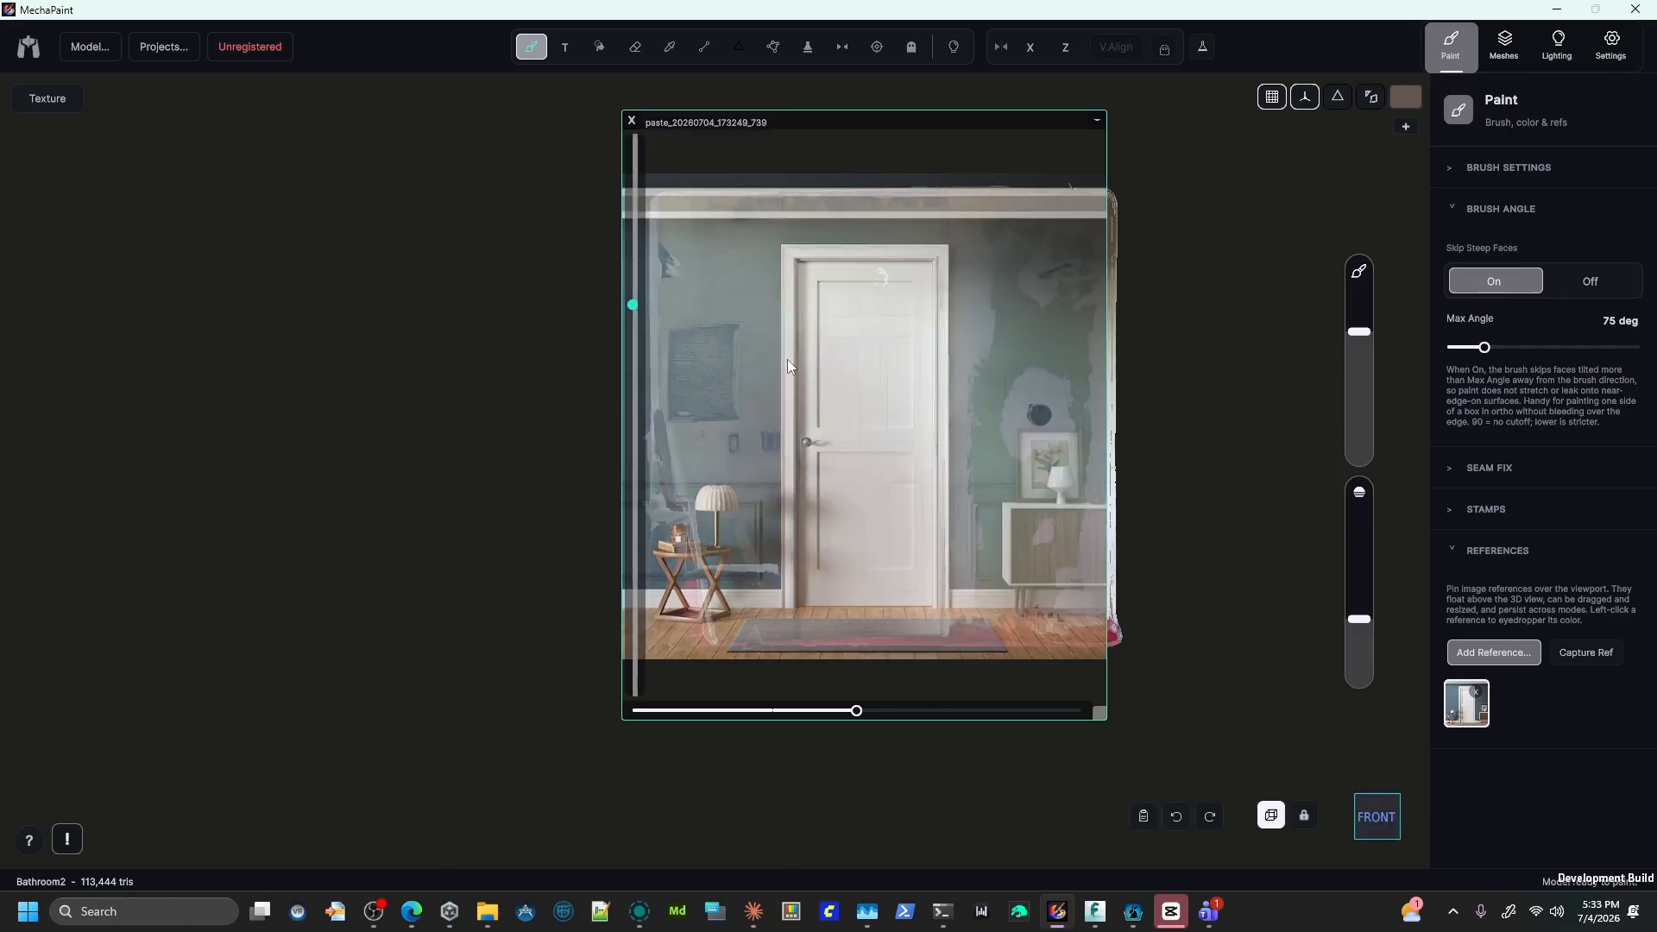
left_click_drag(999, 122, 667, 120)
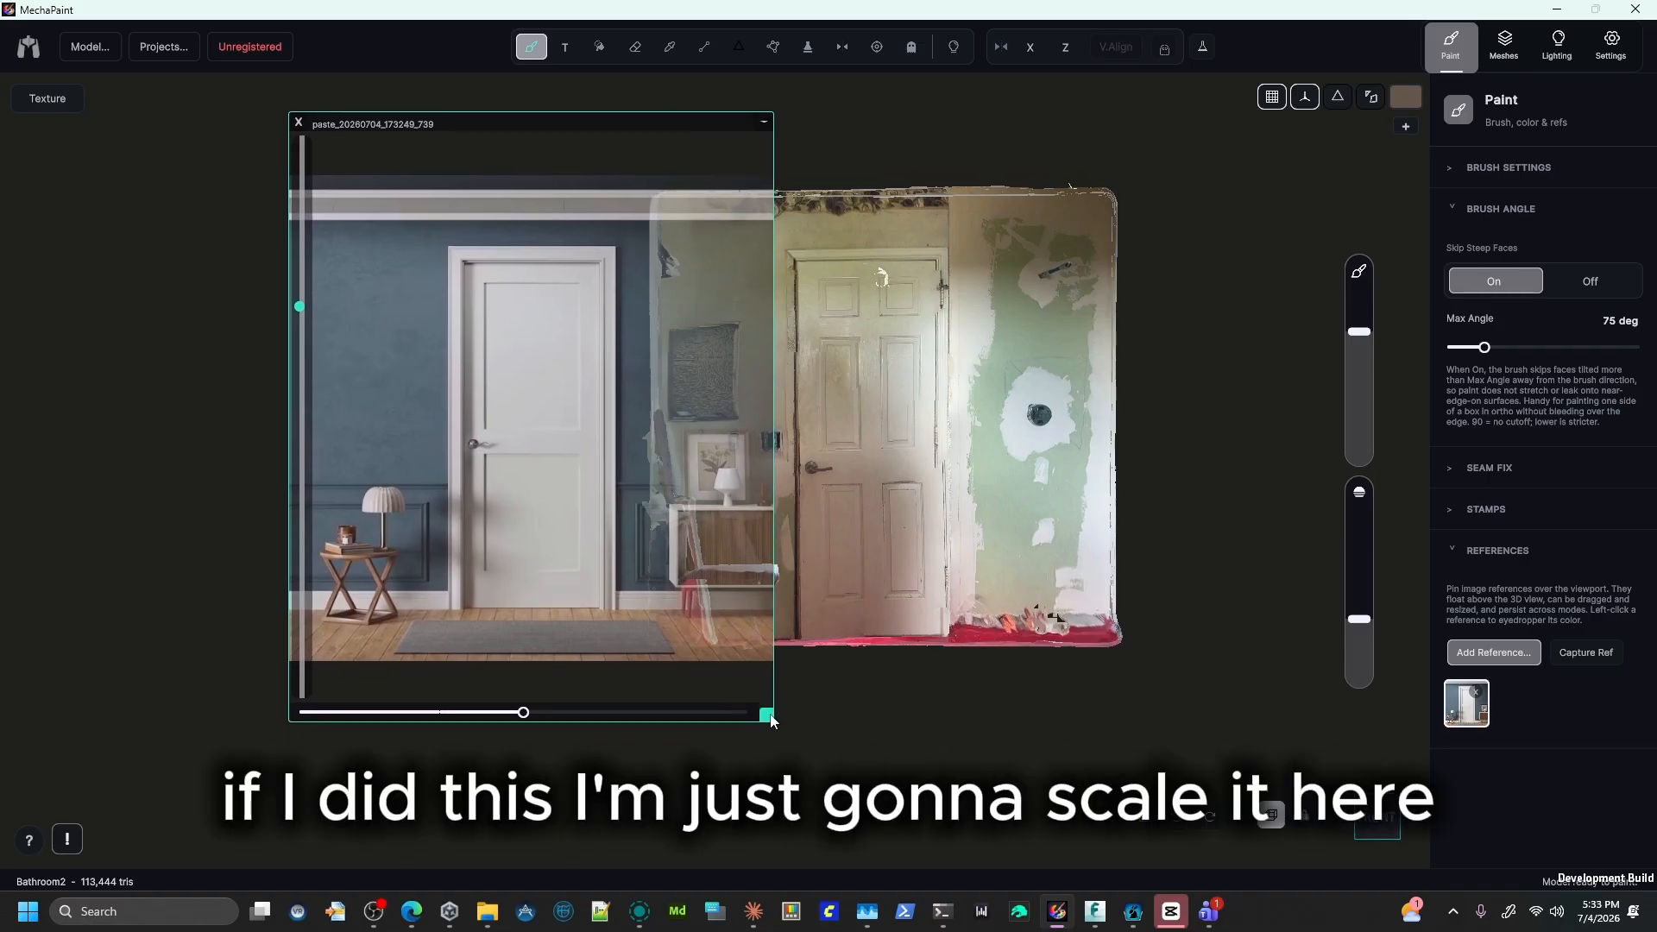
left_click_drag(763, 717, 805, 739)
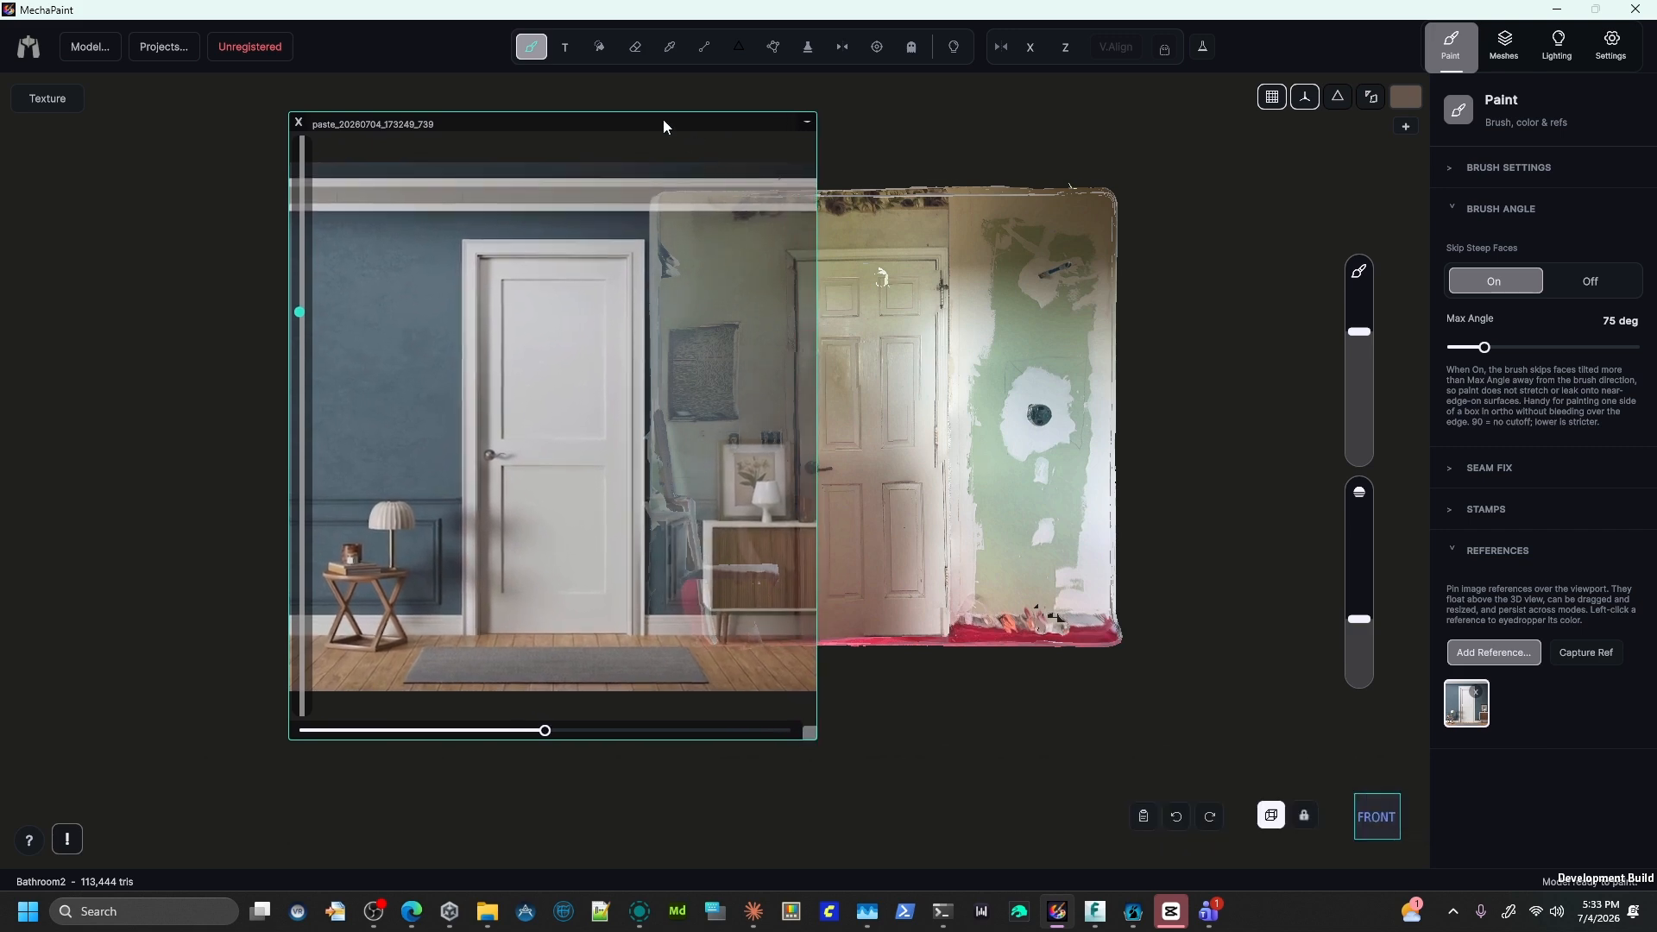
left_click_drag(663, 121, 966, 126)
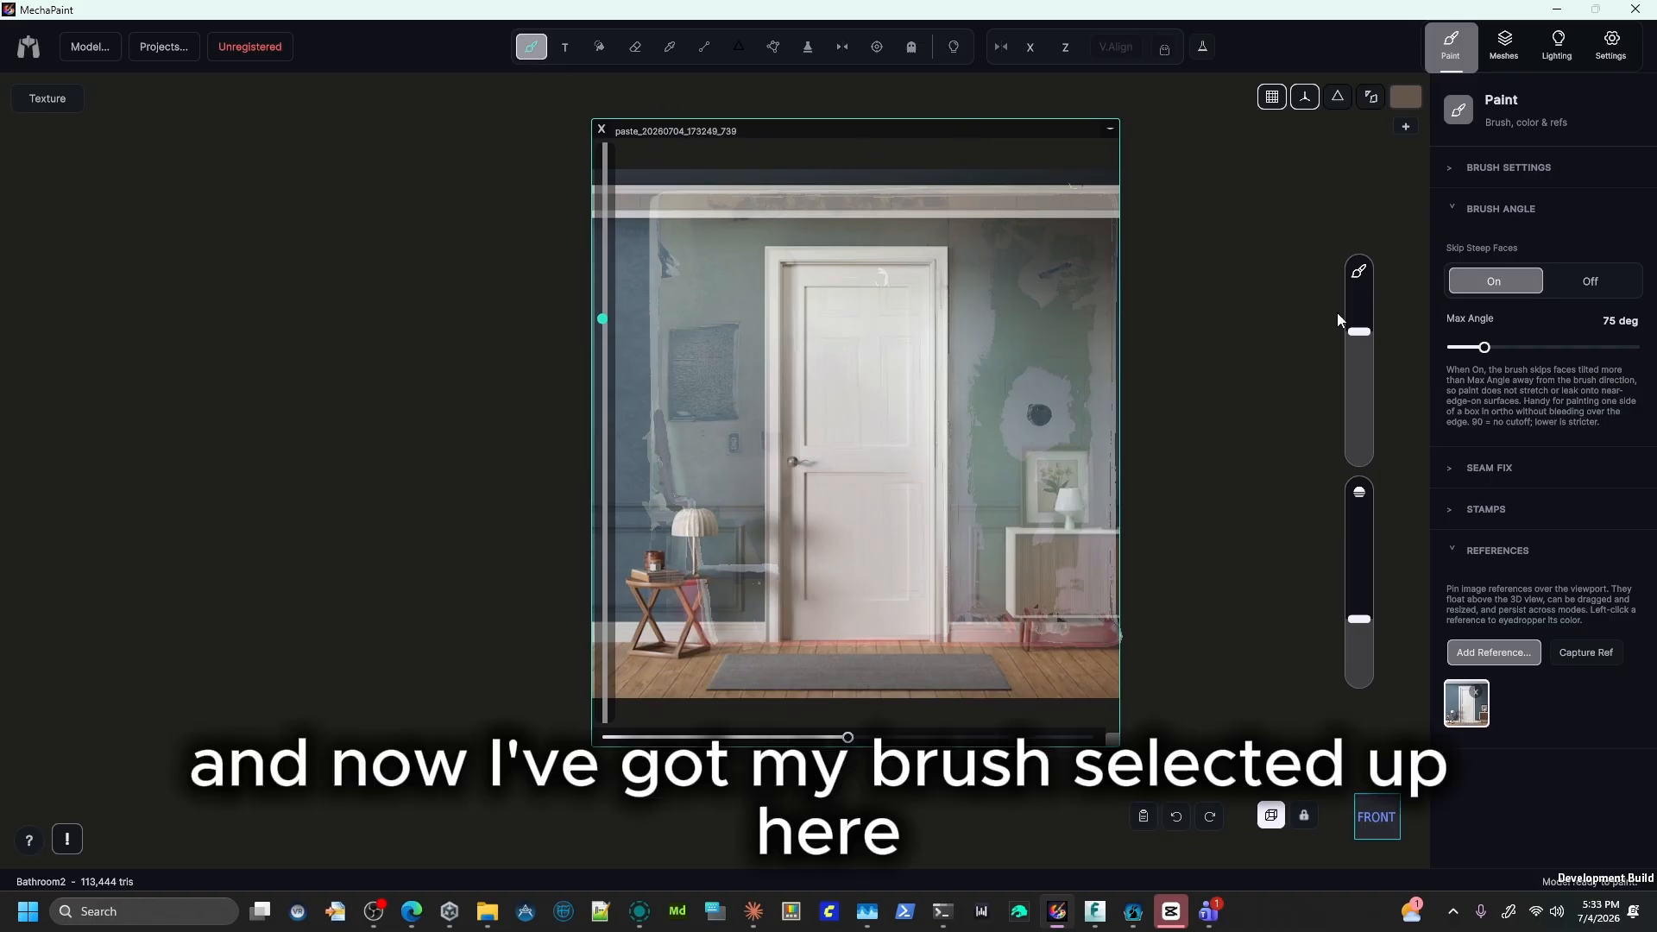
Enlarge the brush and paint the overlaid reference onto the whole front of the room, covering door and walls from ceiling to floor.
left_click_drag(1352, 346, 1359, 298)
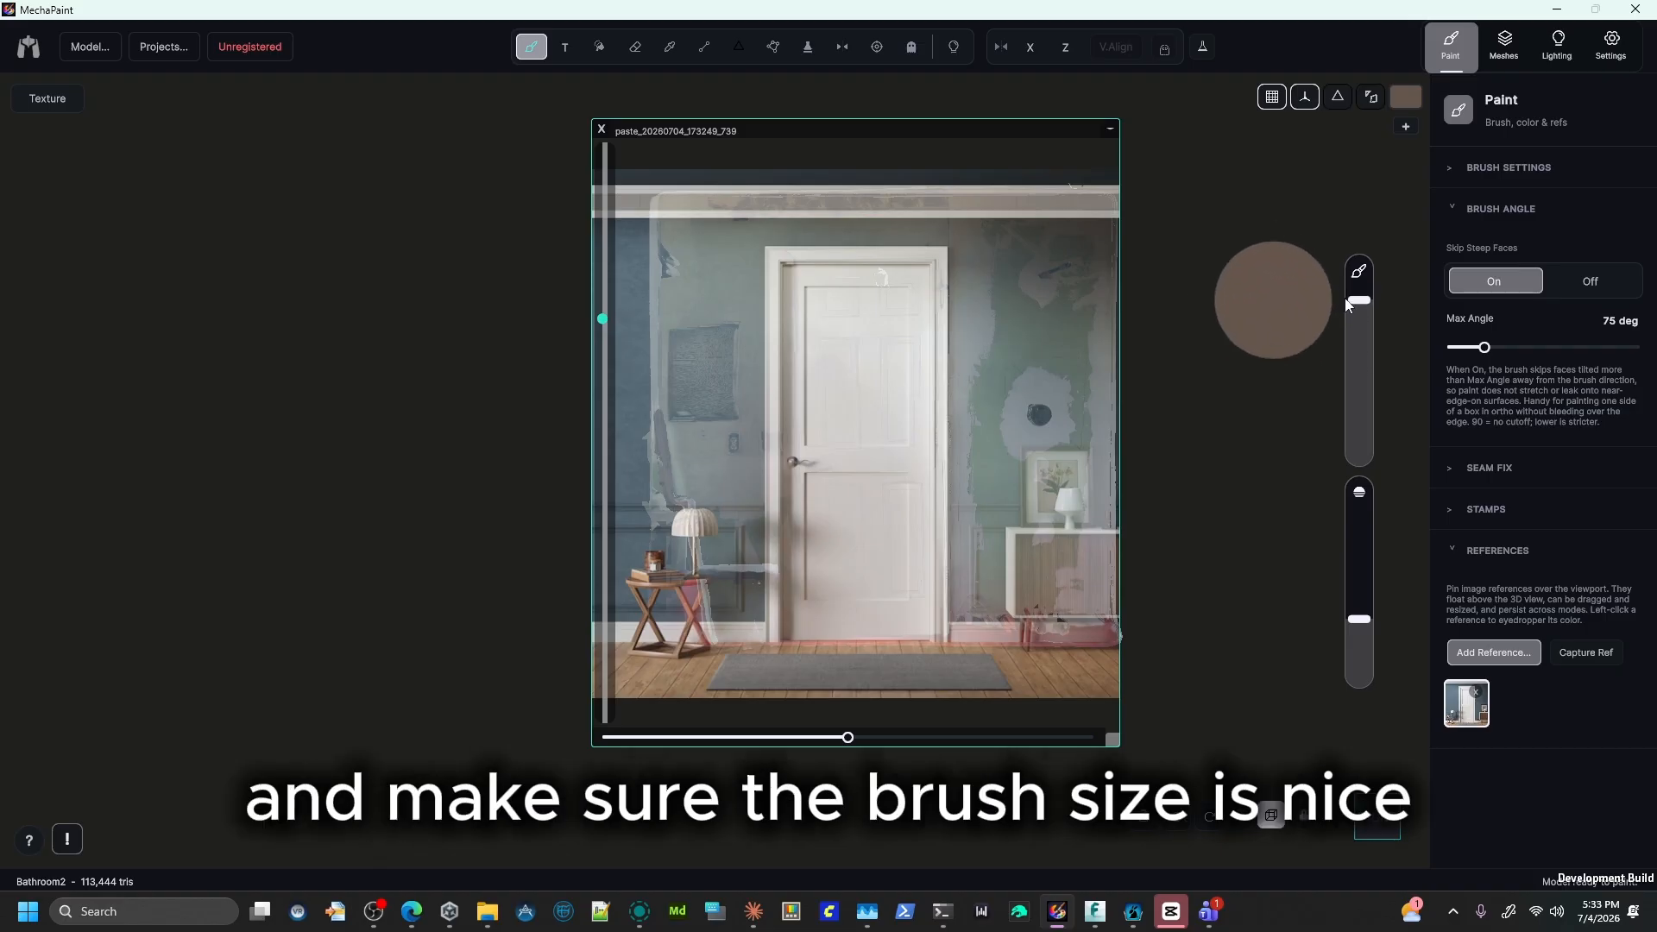
left_click_drag(1080, 246, 704, 236)
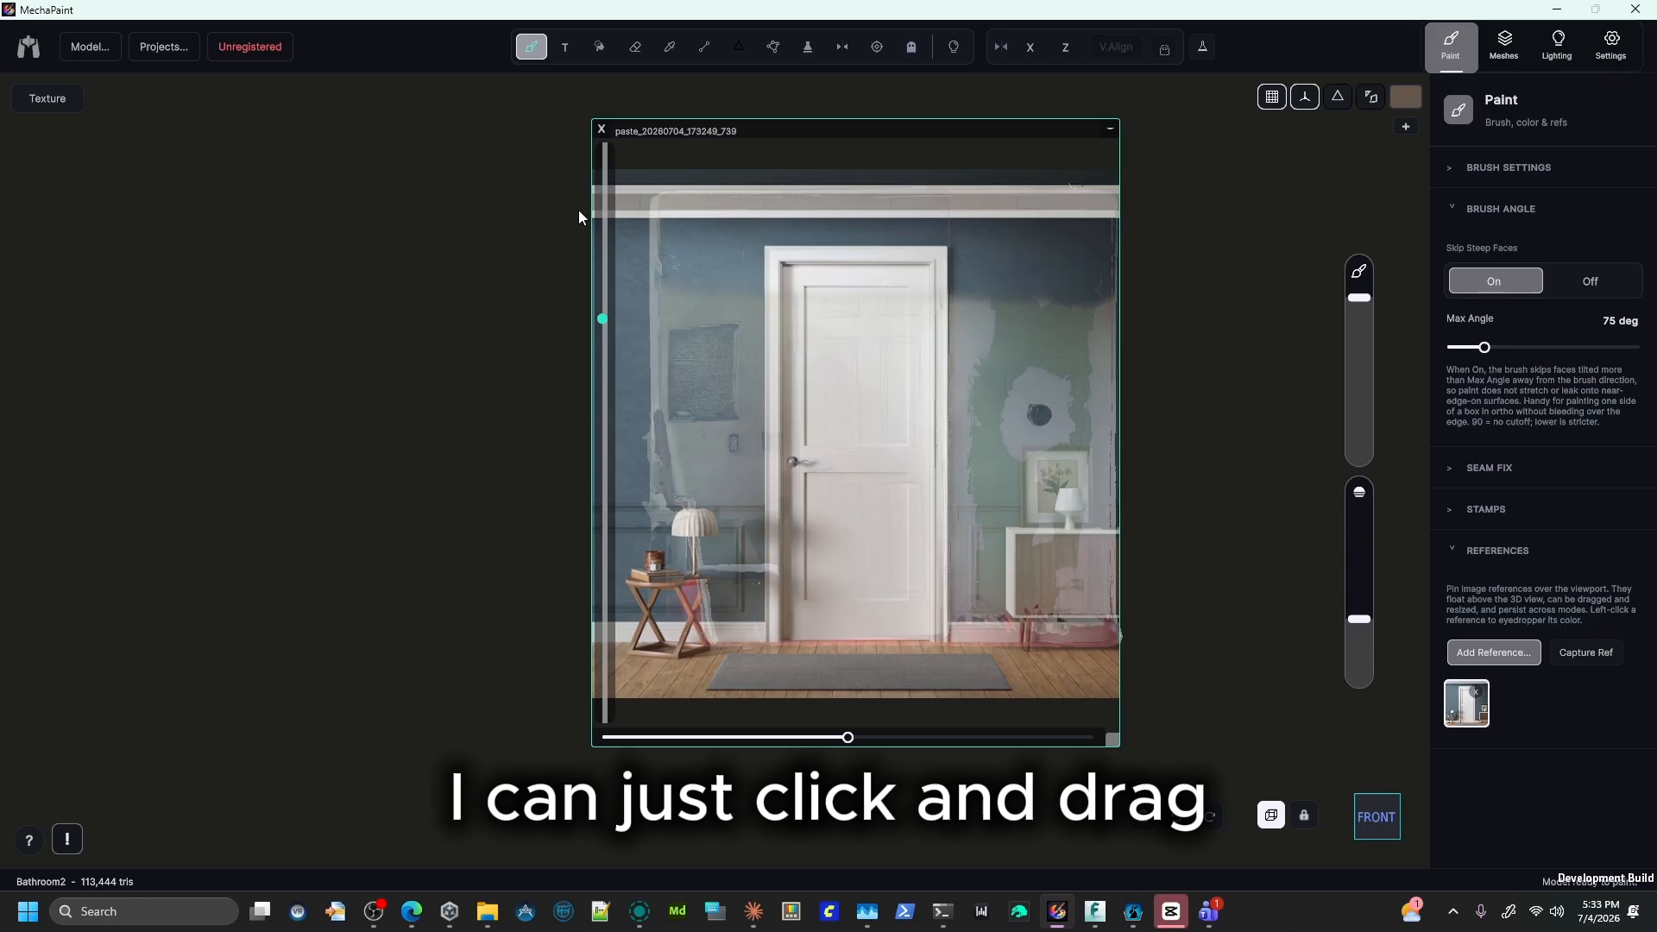
mouse_move(1140, 250)
left_mouse_down()
mouse_move(593, 273)
mouse_move(604, 311)
mouse_move(1113, 345)
mouse_move(1120, 369)
mouse_move(623, 360)
mouse_move(1070, 395)
mouse_move(677, 416)
mouse_move(1059, 445)
mouse_move(790, 445)
left_mouse_up()
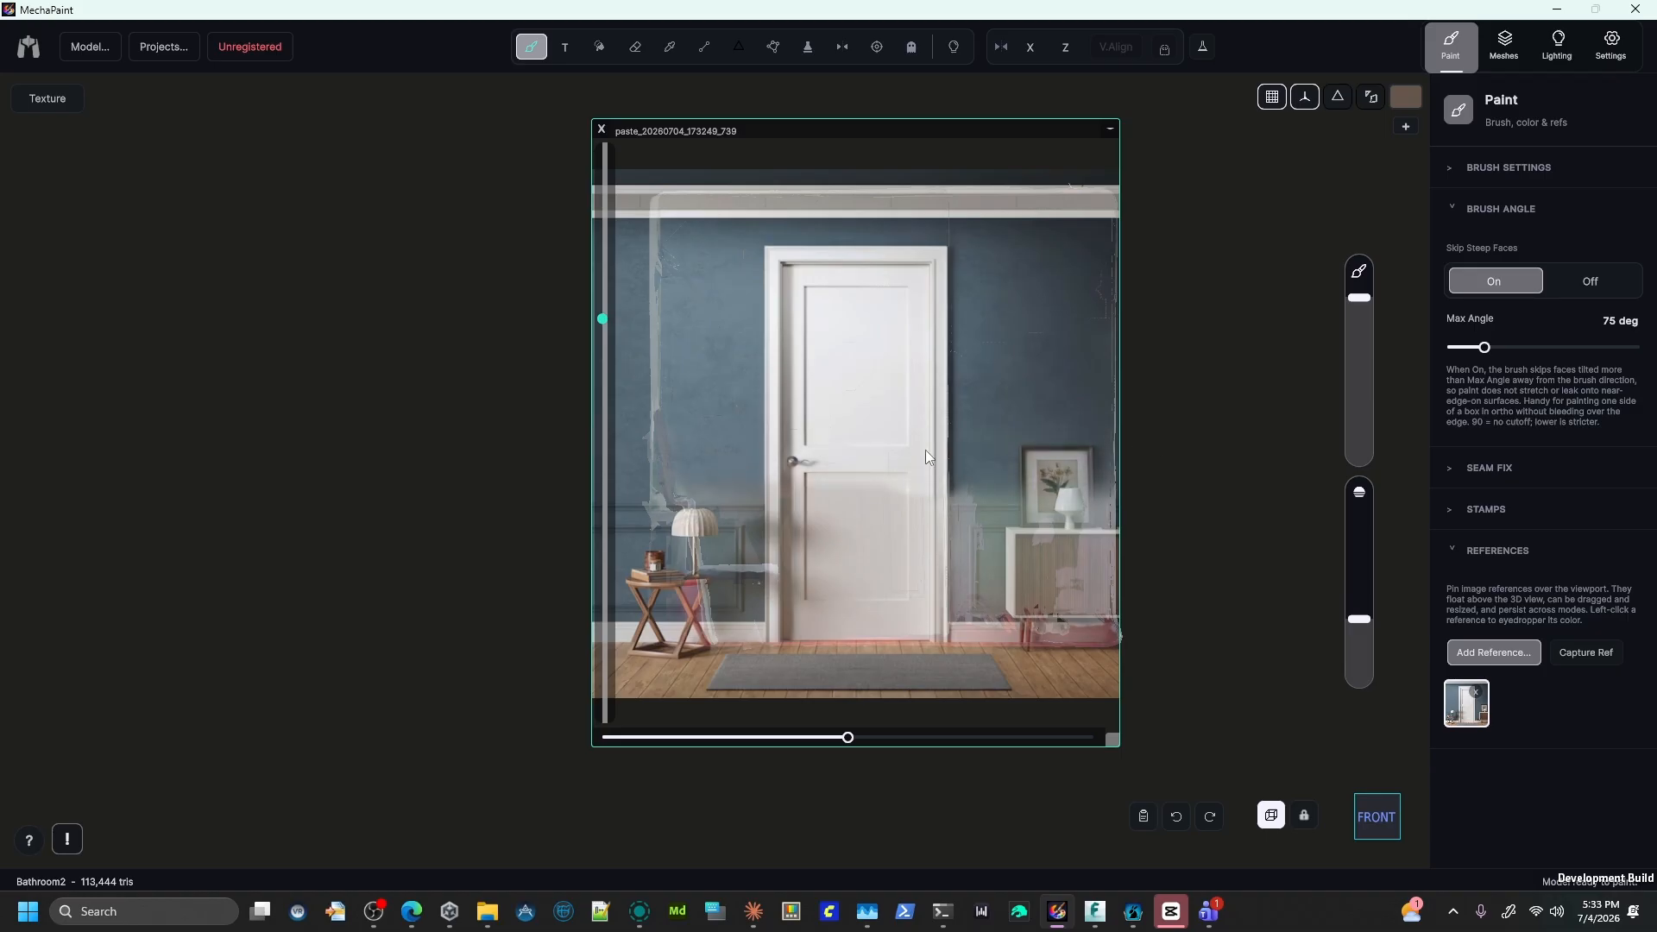
mouse_move(842, 631)
left_mouse_down()
mouse_move(779, 490)
mouse_move(954, 542)
mouse_move(976, 633)
left_mouse_up()
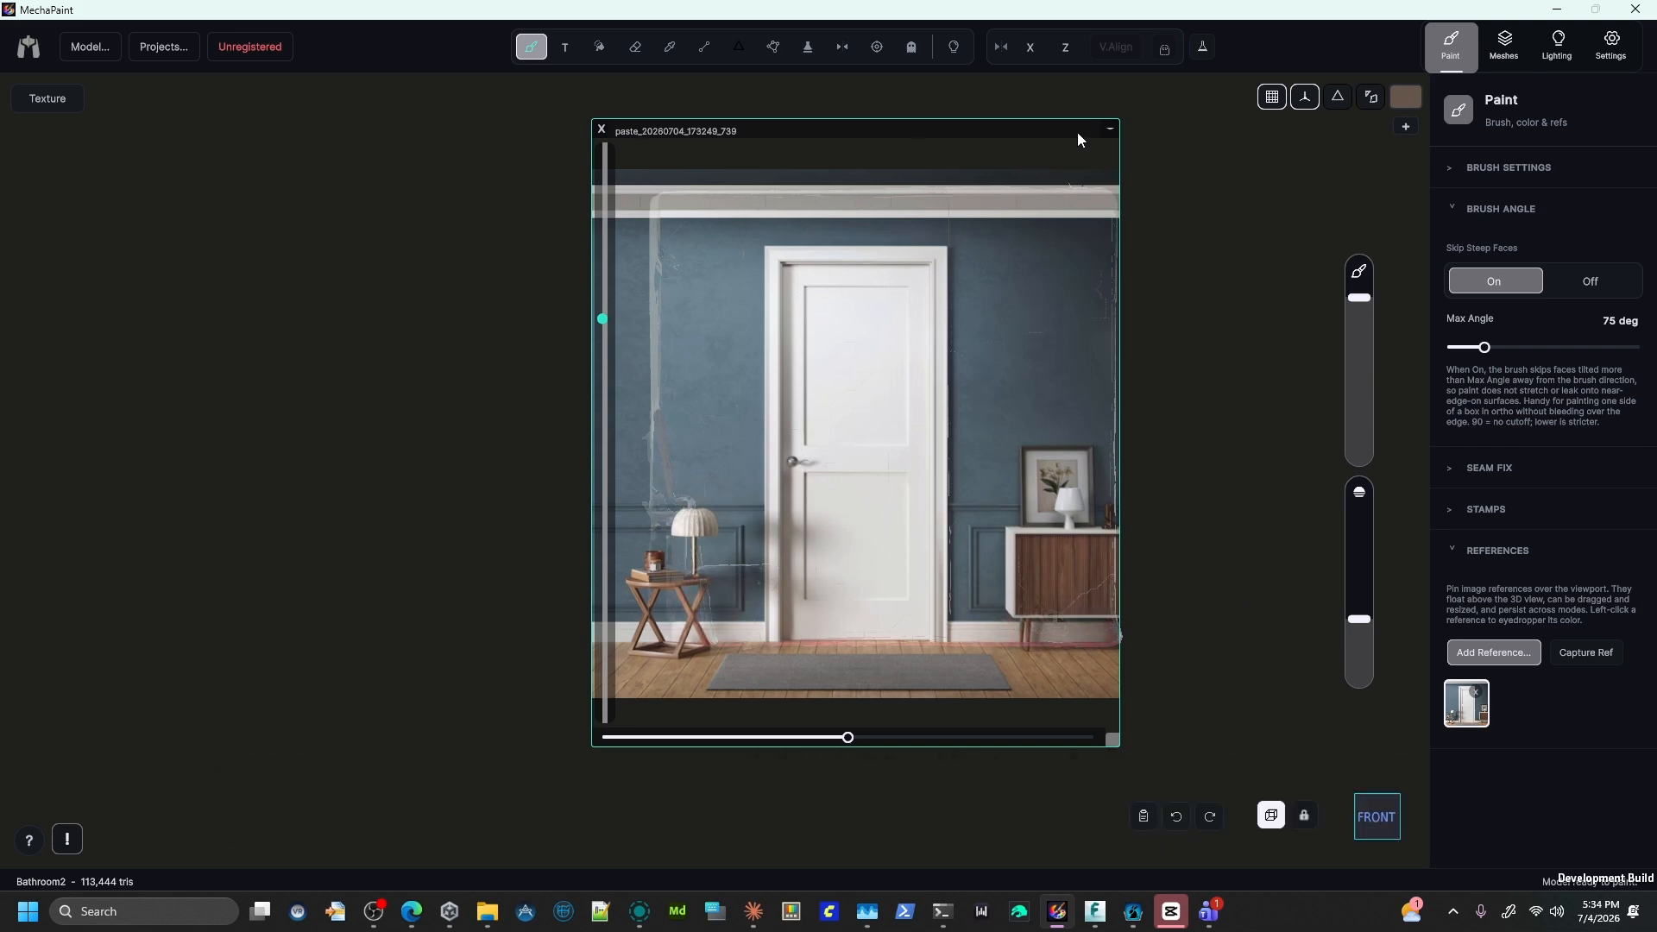
Move the reference clear of the room and inspect the projected paint from an angle, including close up around the toilet.
left_click_drag(1043, 126, 374, 263)
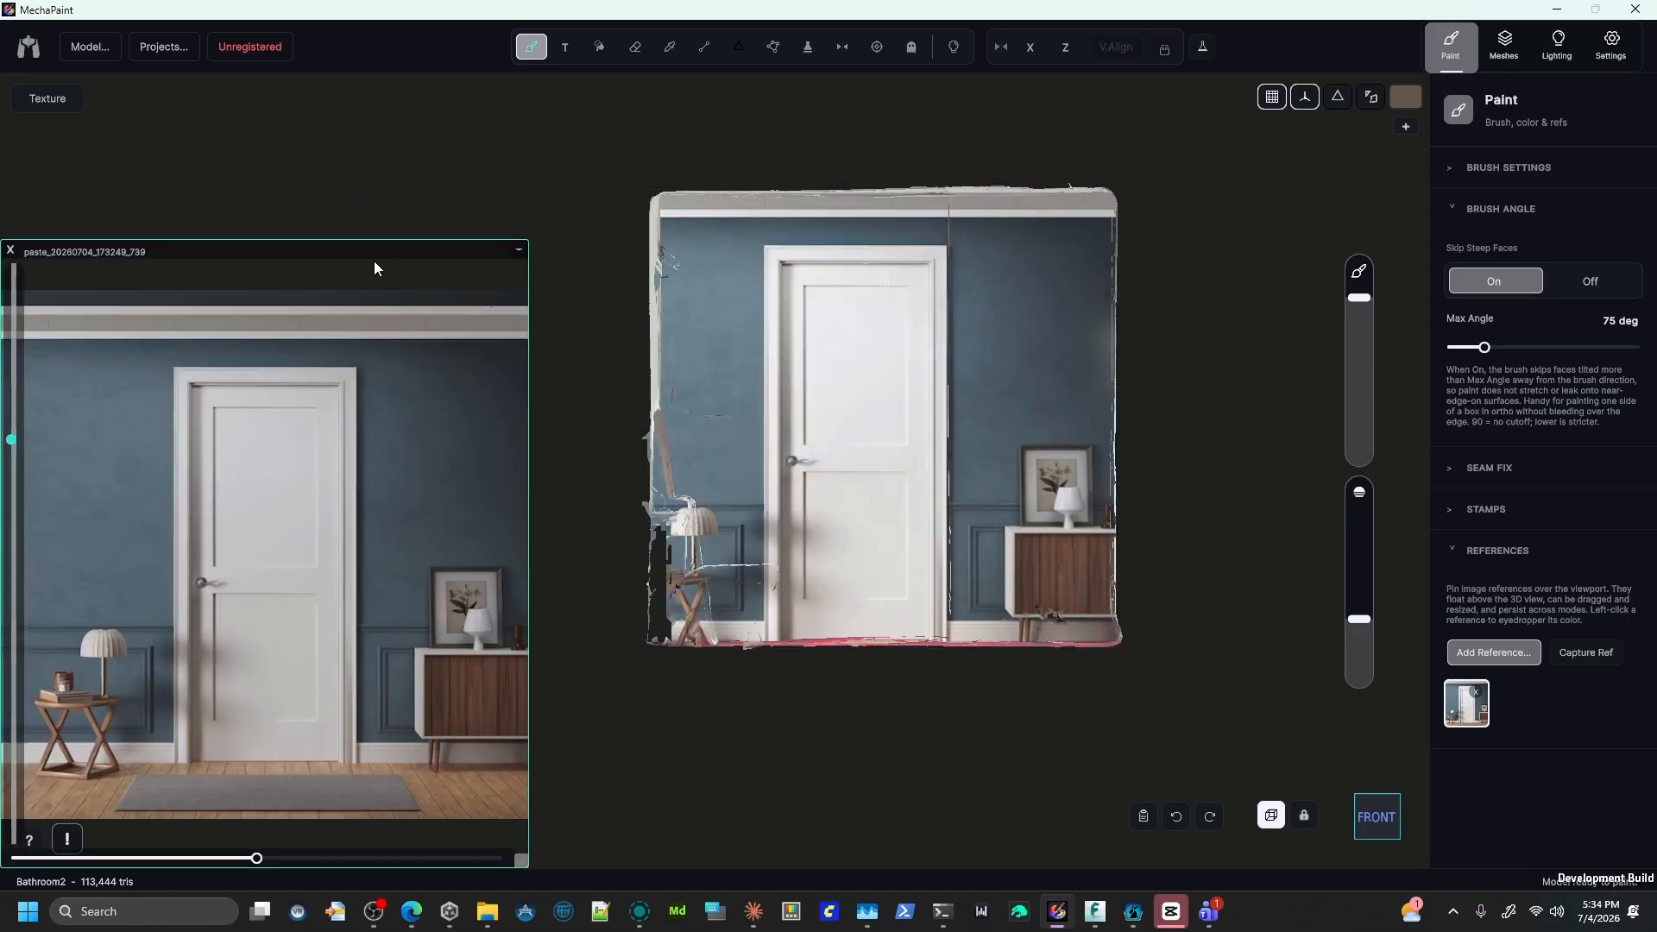
middle_click_drag(1183, 251, 965, 391)
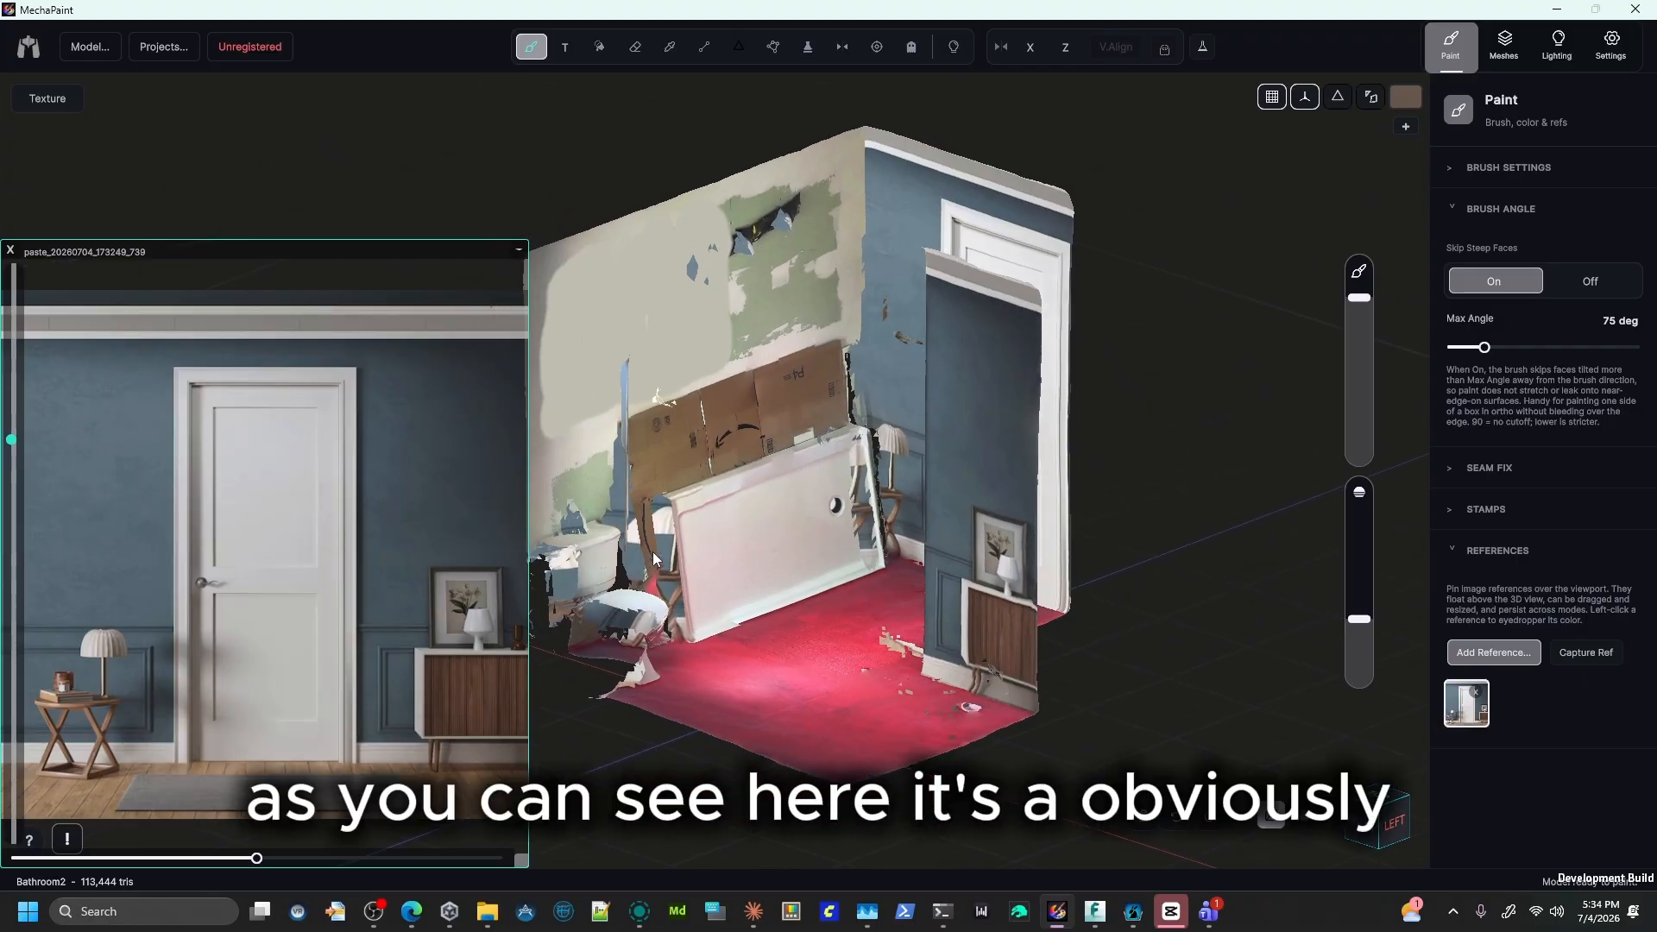
middle_click_drag(1168, 489, 1339, 494)
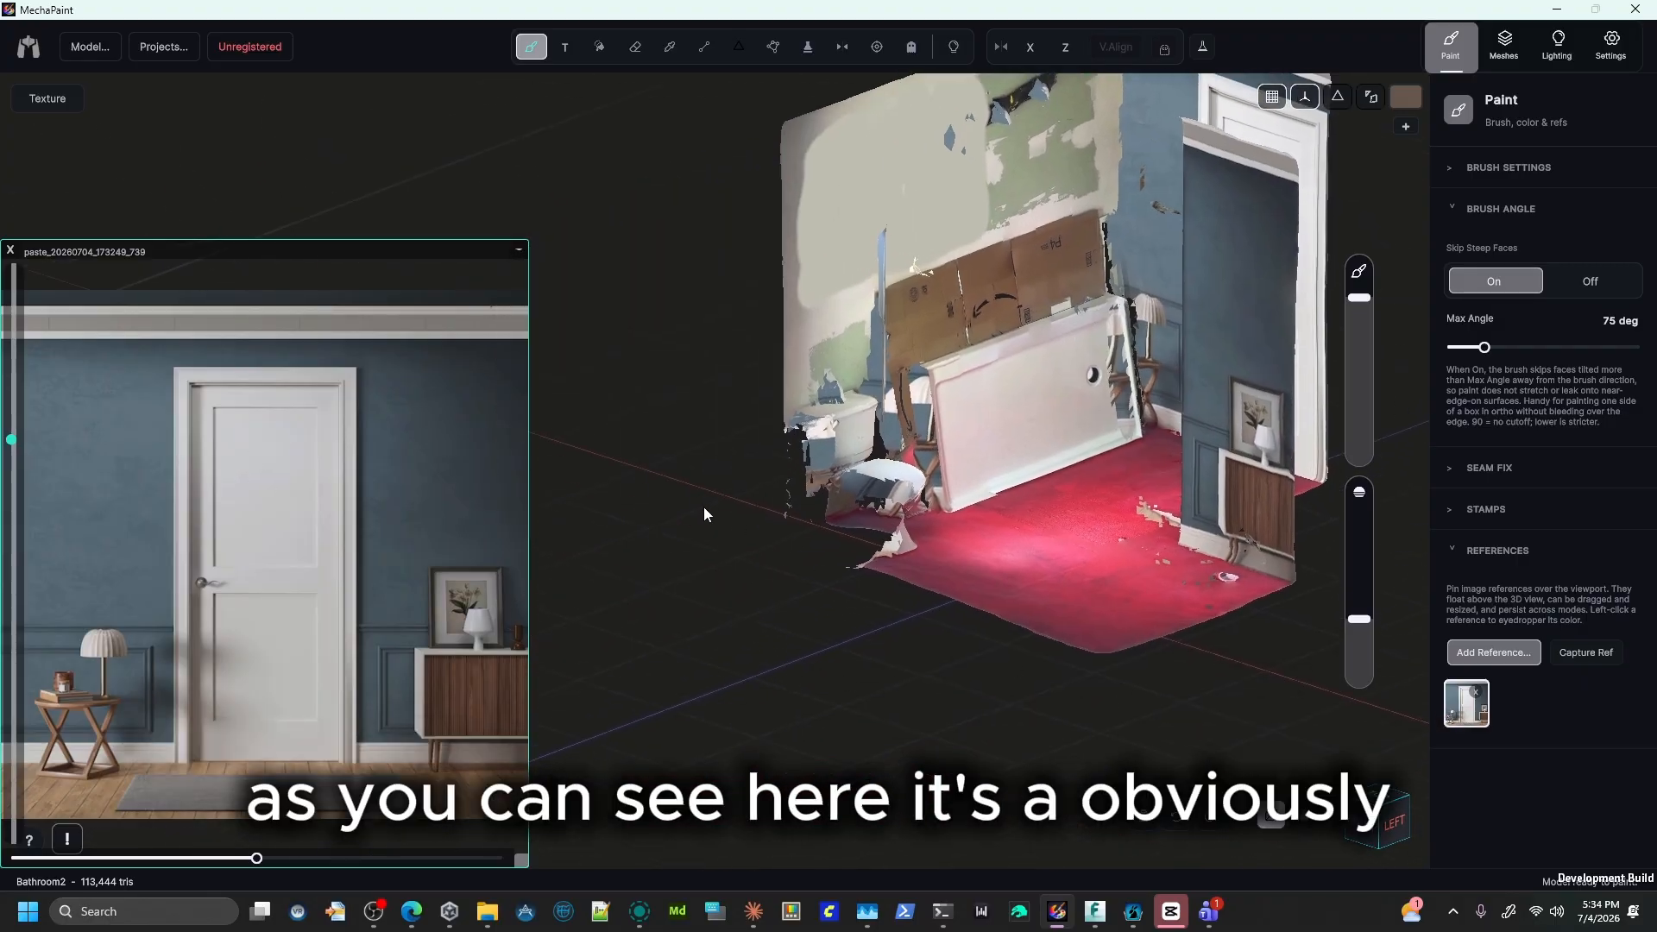
scroll(702, 506, "up", 5)
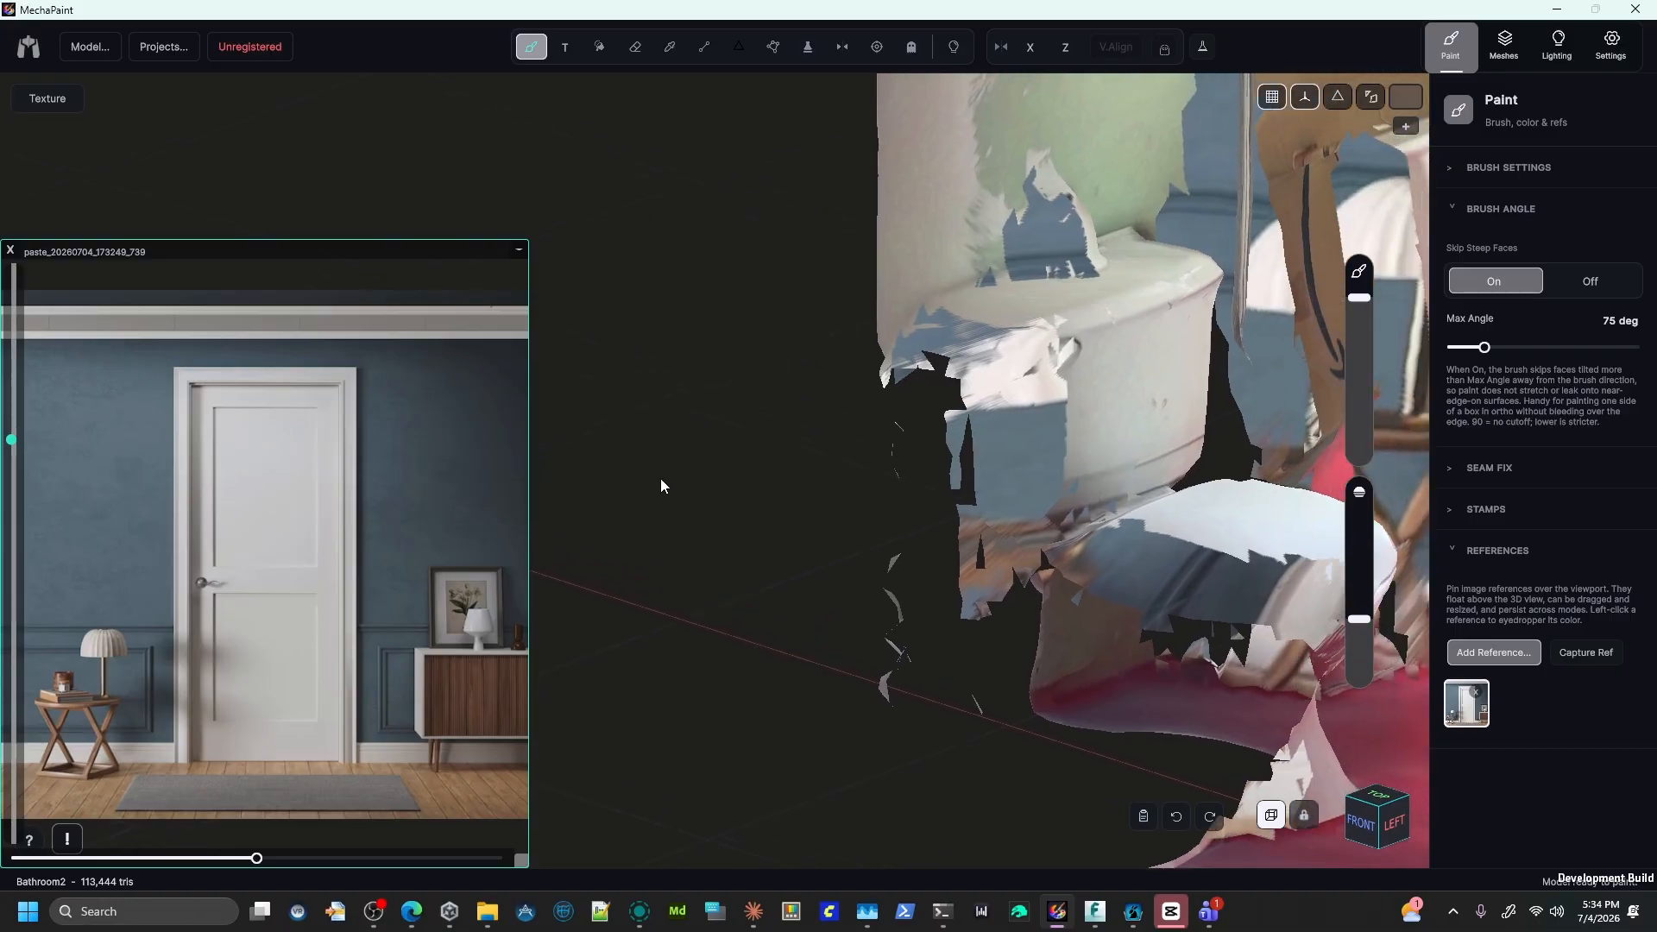
Examine where the projected paint landed on the toilet, cardboard boxes and floor, from close up, the front and the top.
middle_click_drag(660, 485, 422, 557)
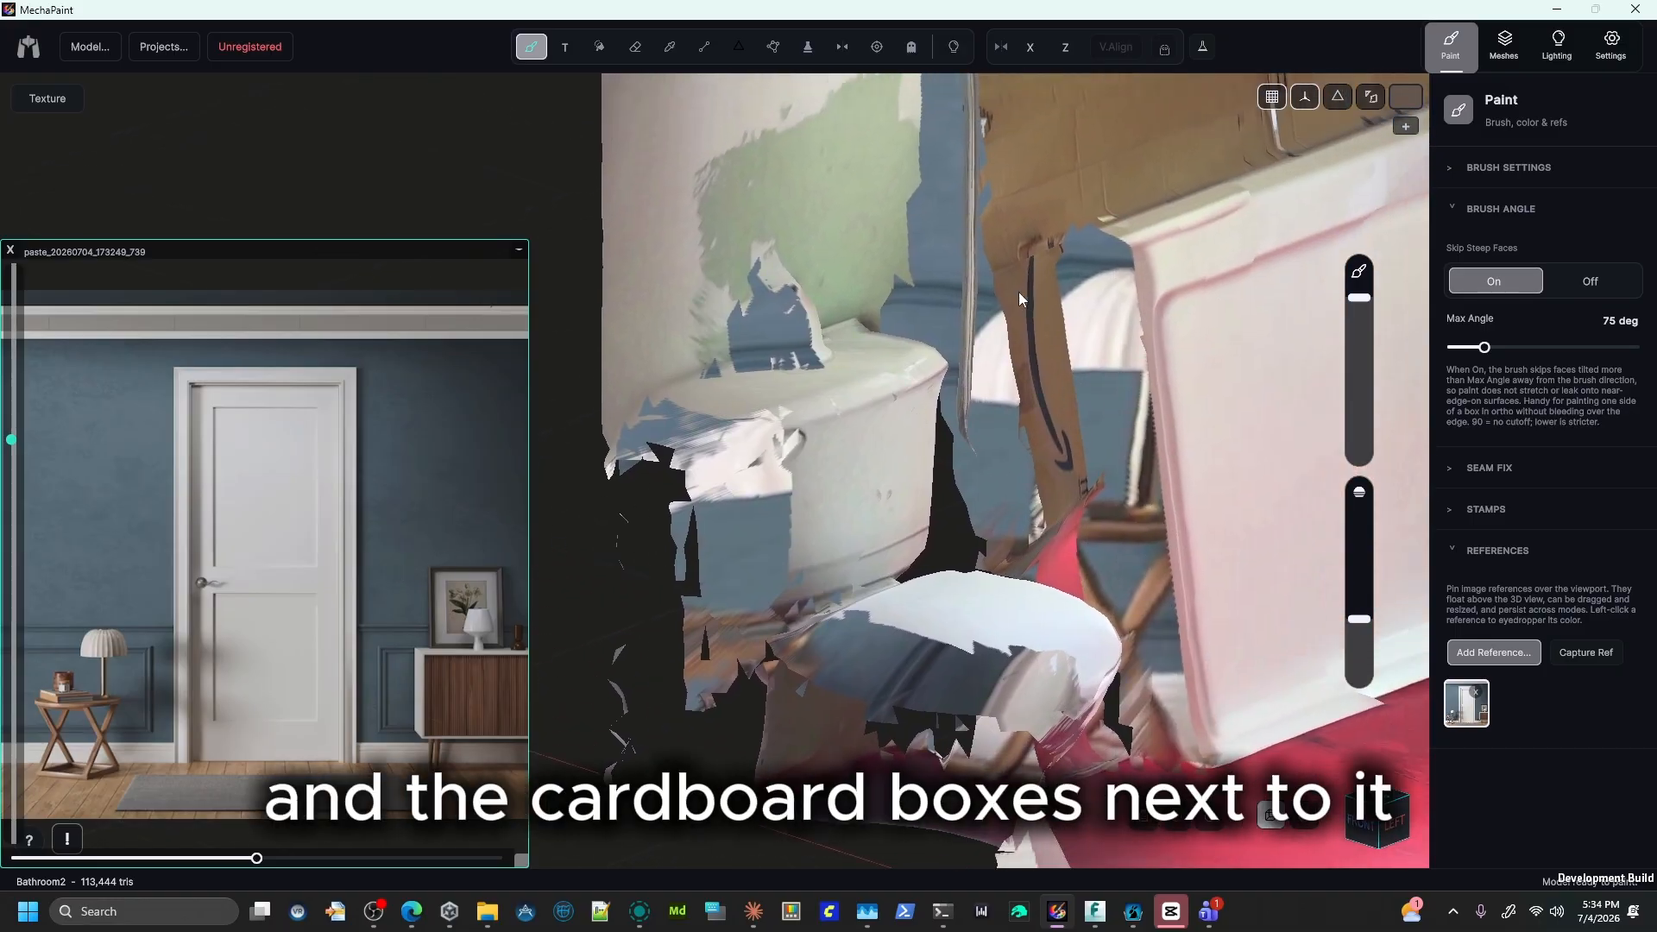
scroll(546, 174, "down", 5)
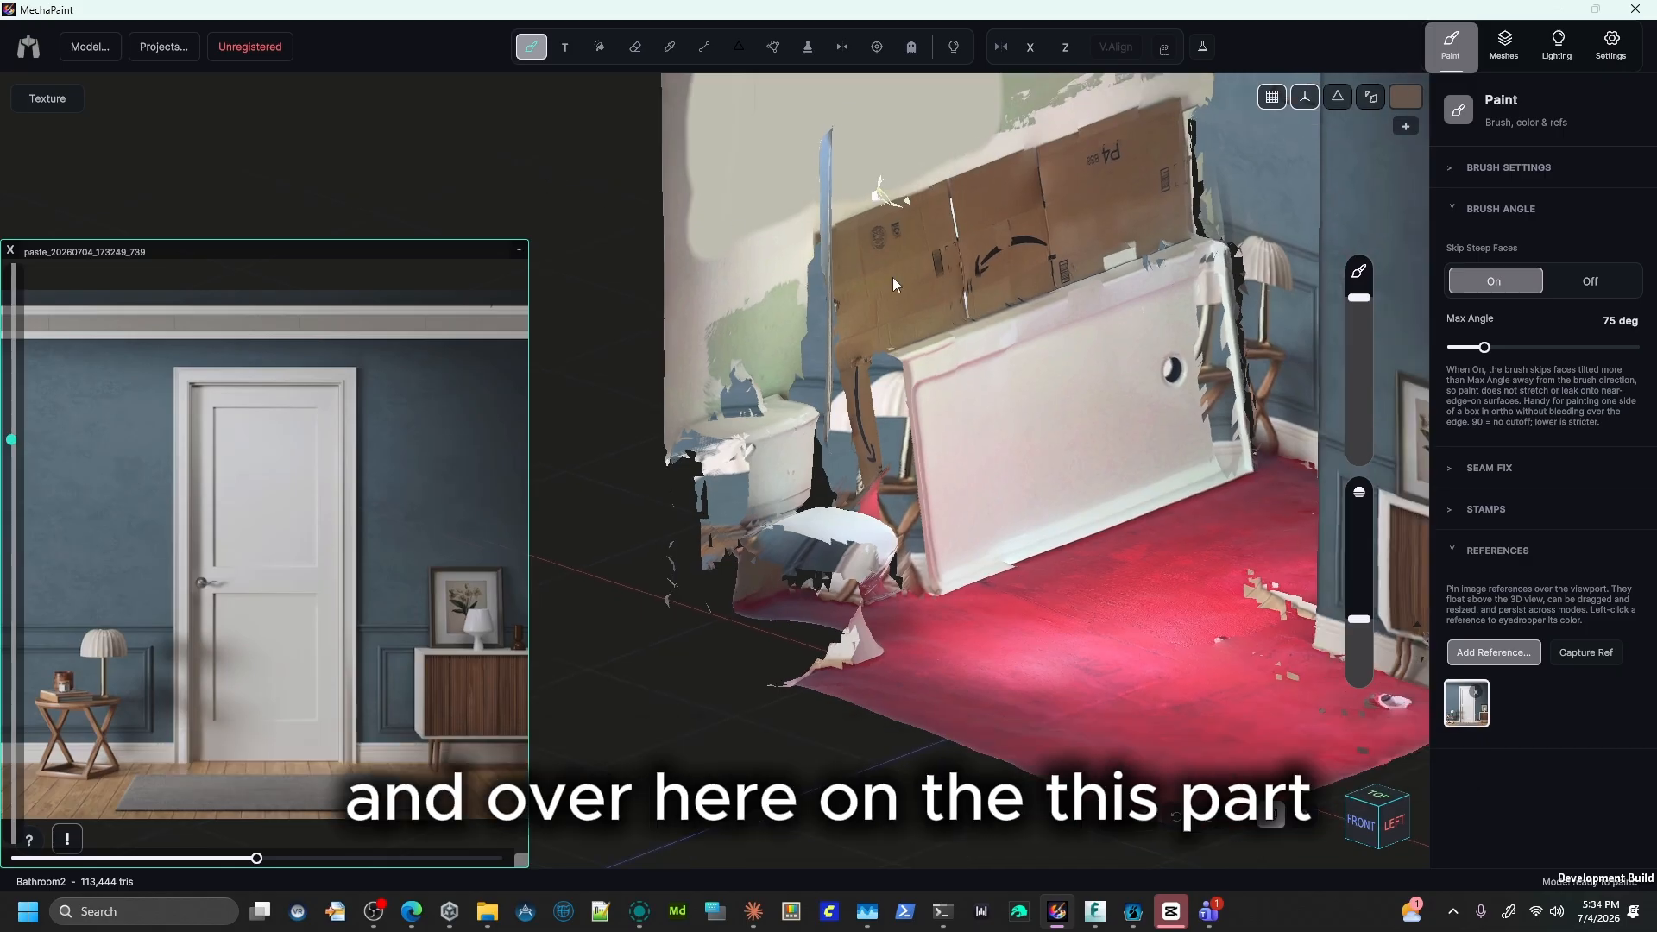
key("1")
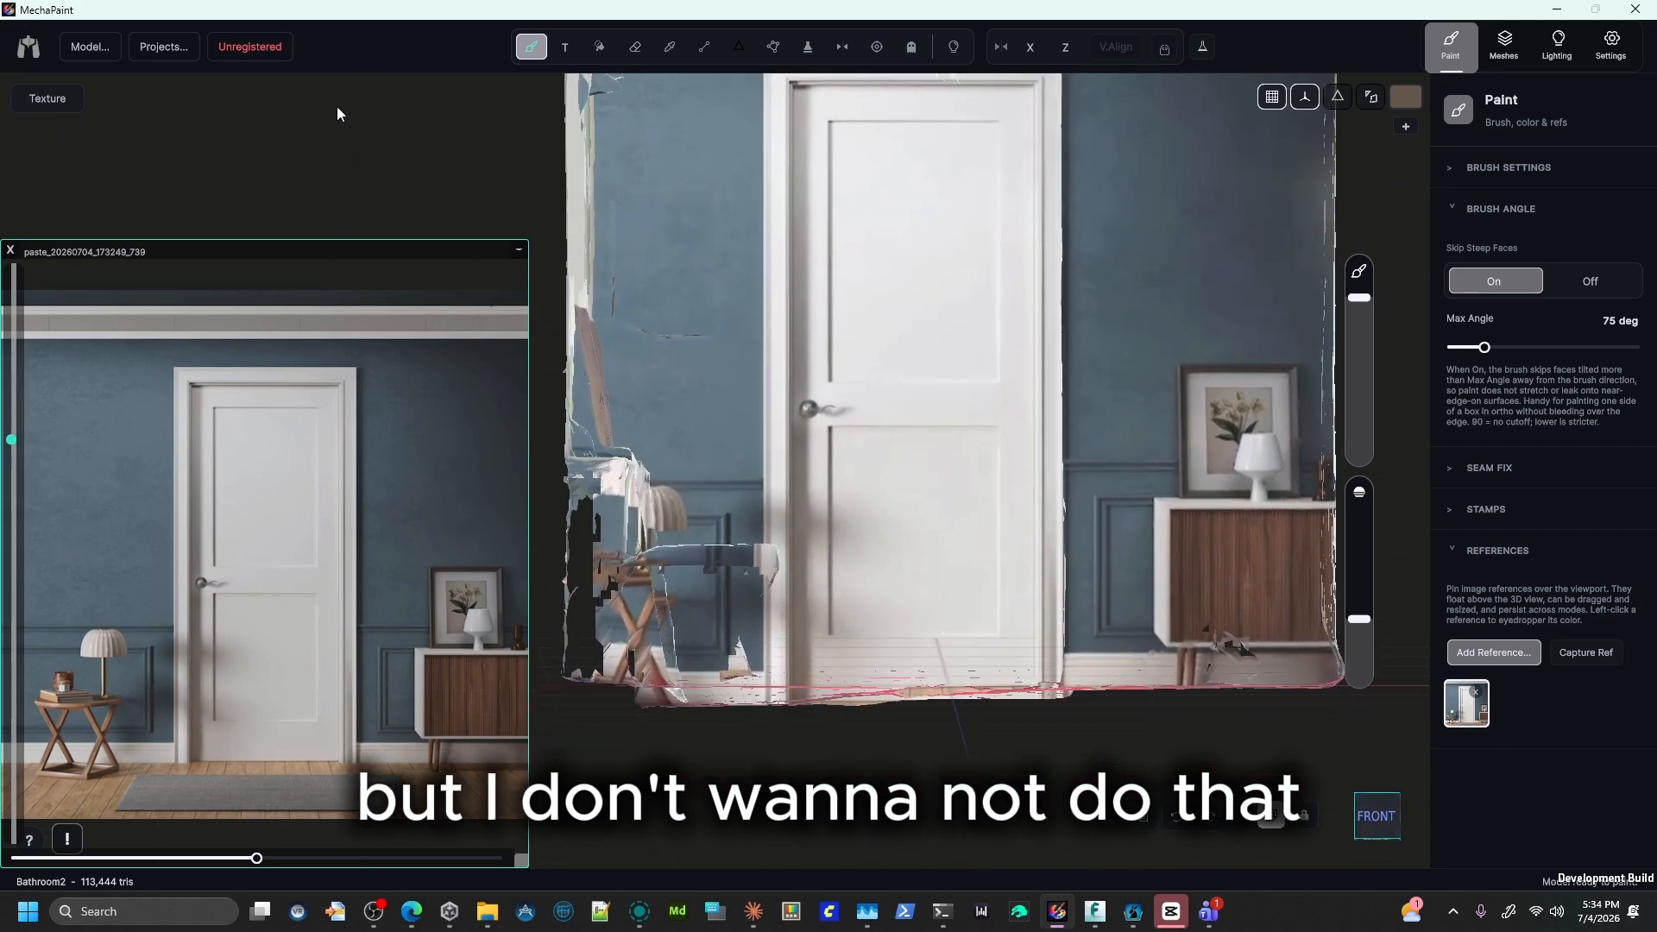
middle_click_drag(345, 101, 352, 385)
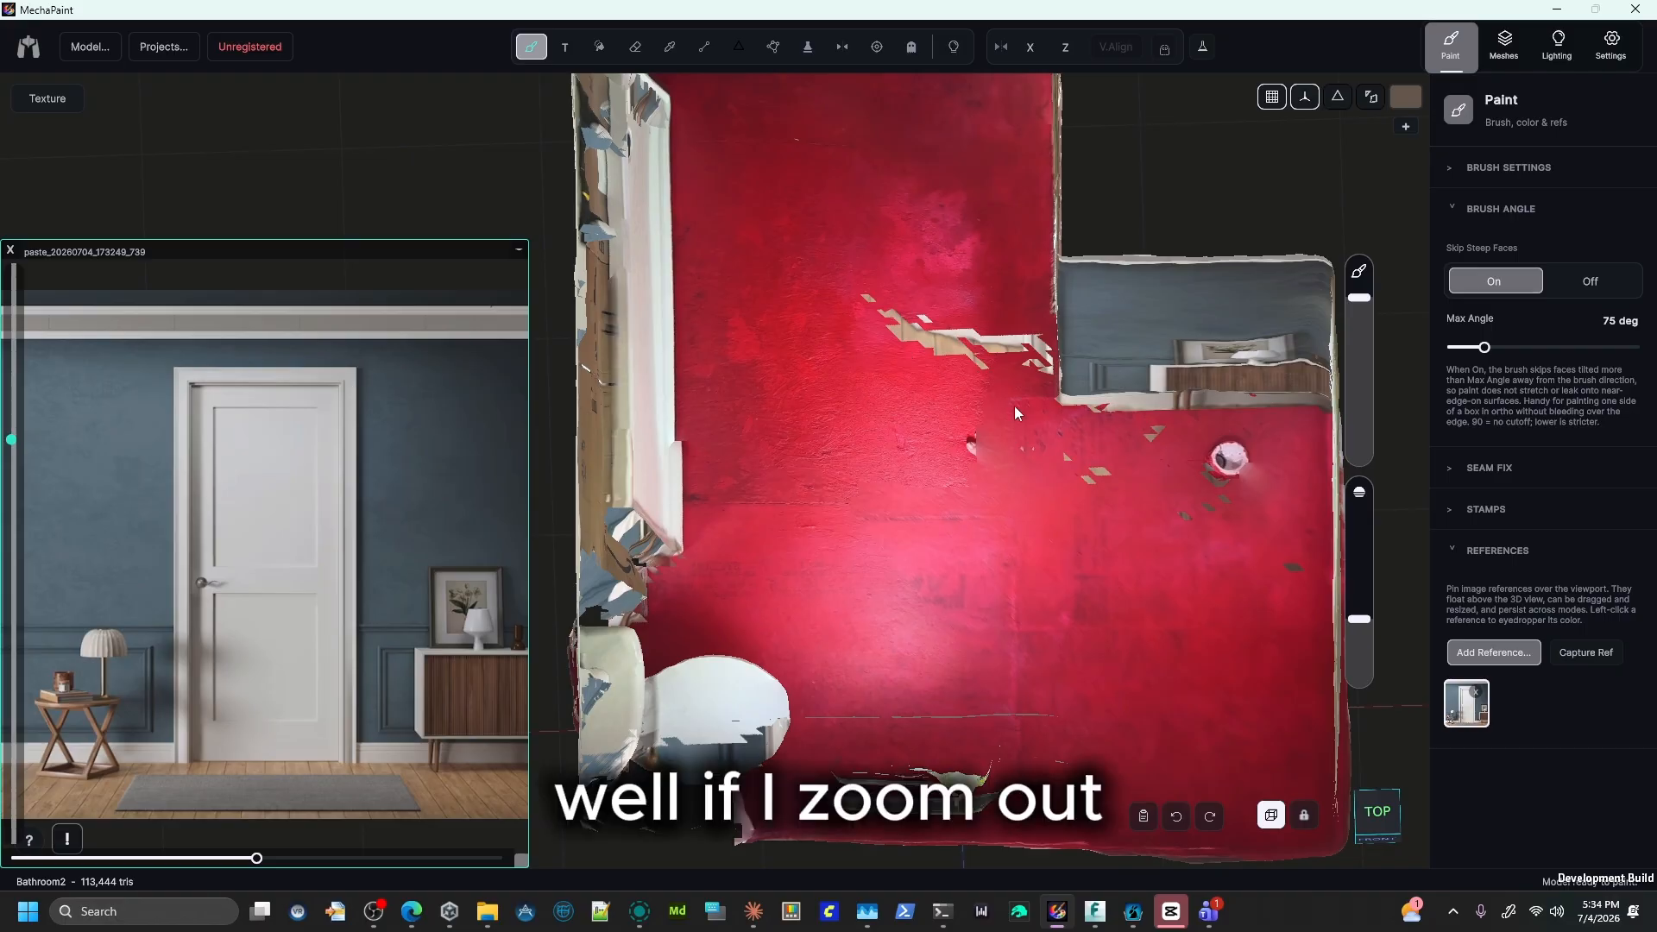
scroll(1409, 317, "down", 5)
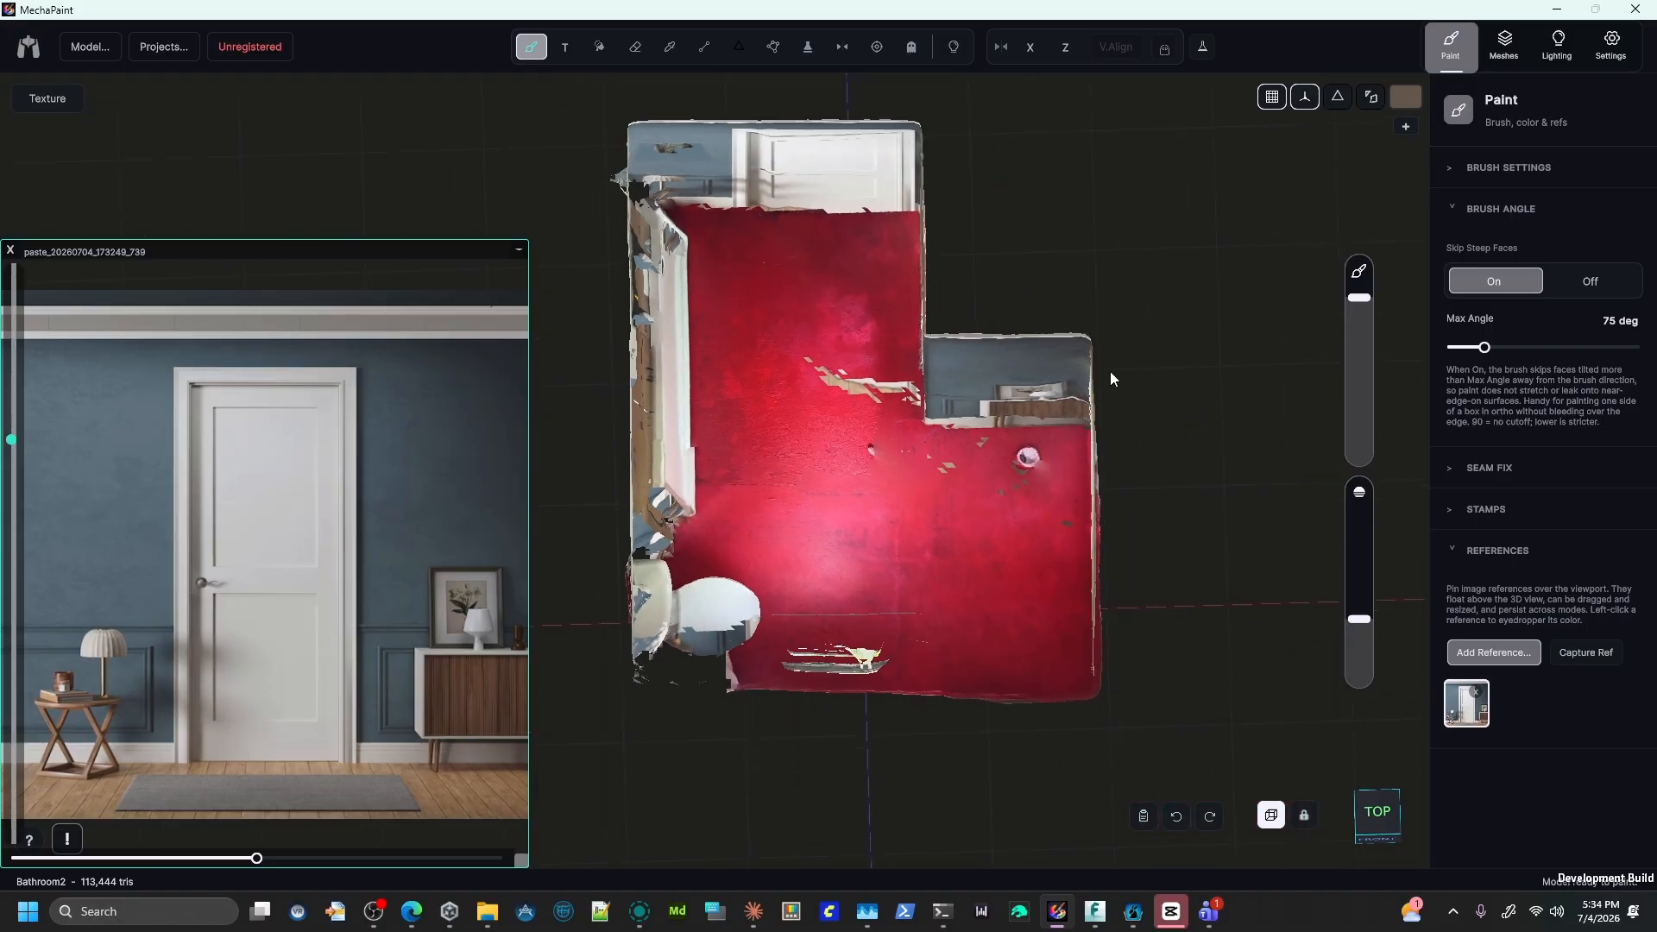
middle_click_drag(1131, 396, 1139, 442)
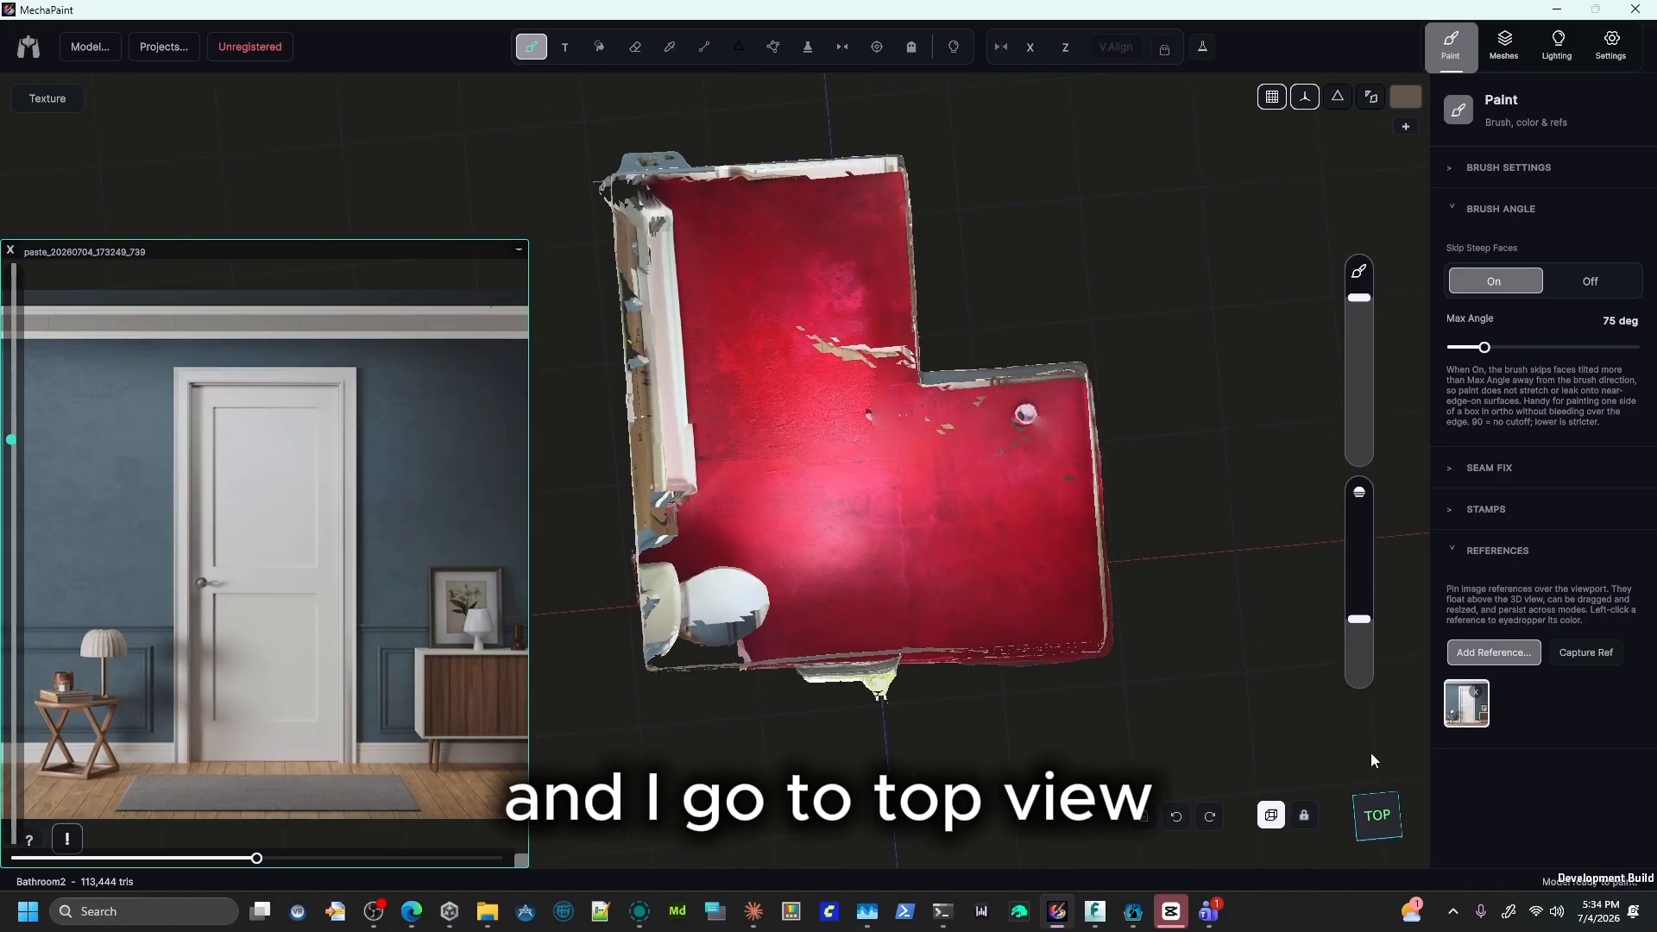
left_click(1373, 812)
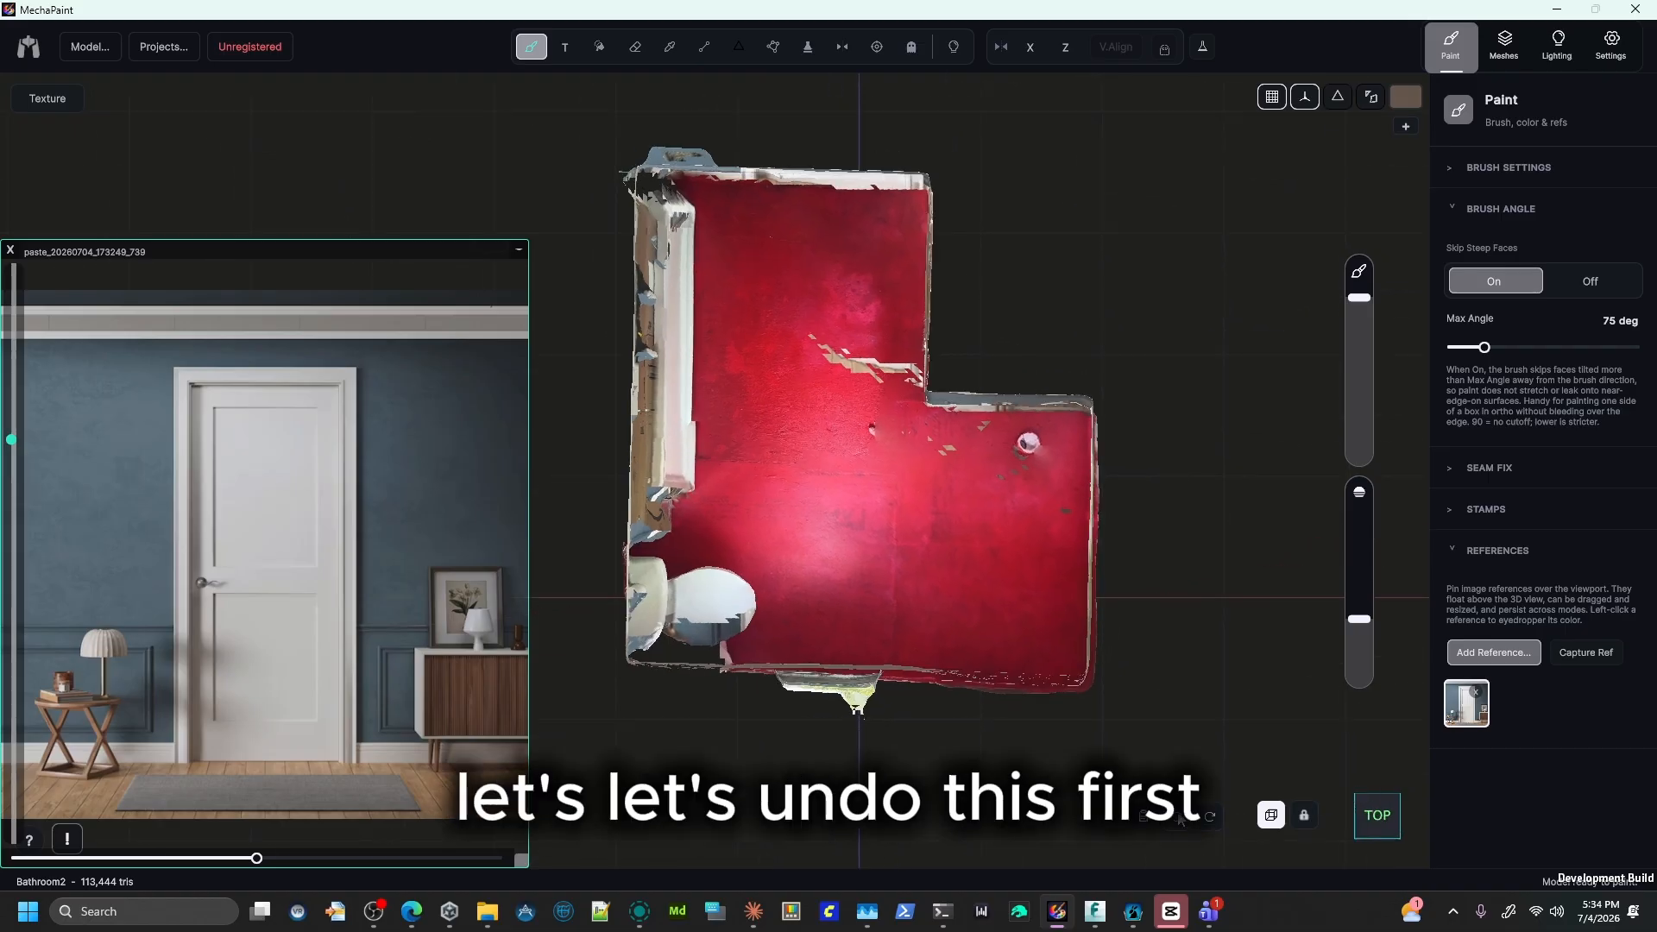
middle_click_drag(1206, 626, 1202, 484)
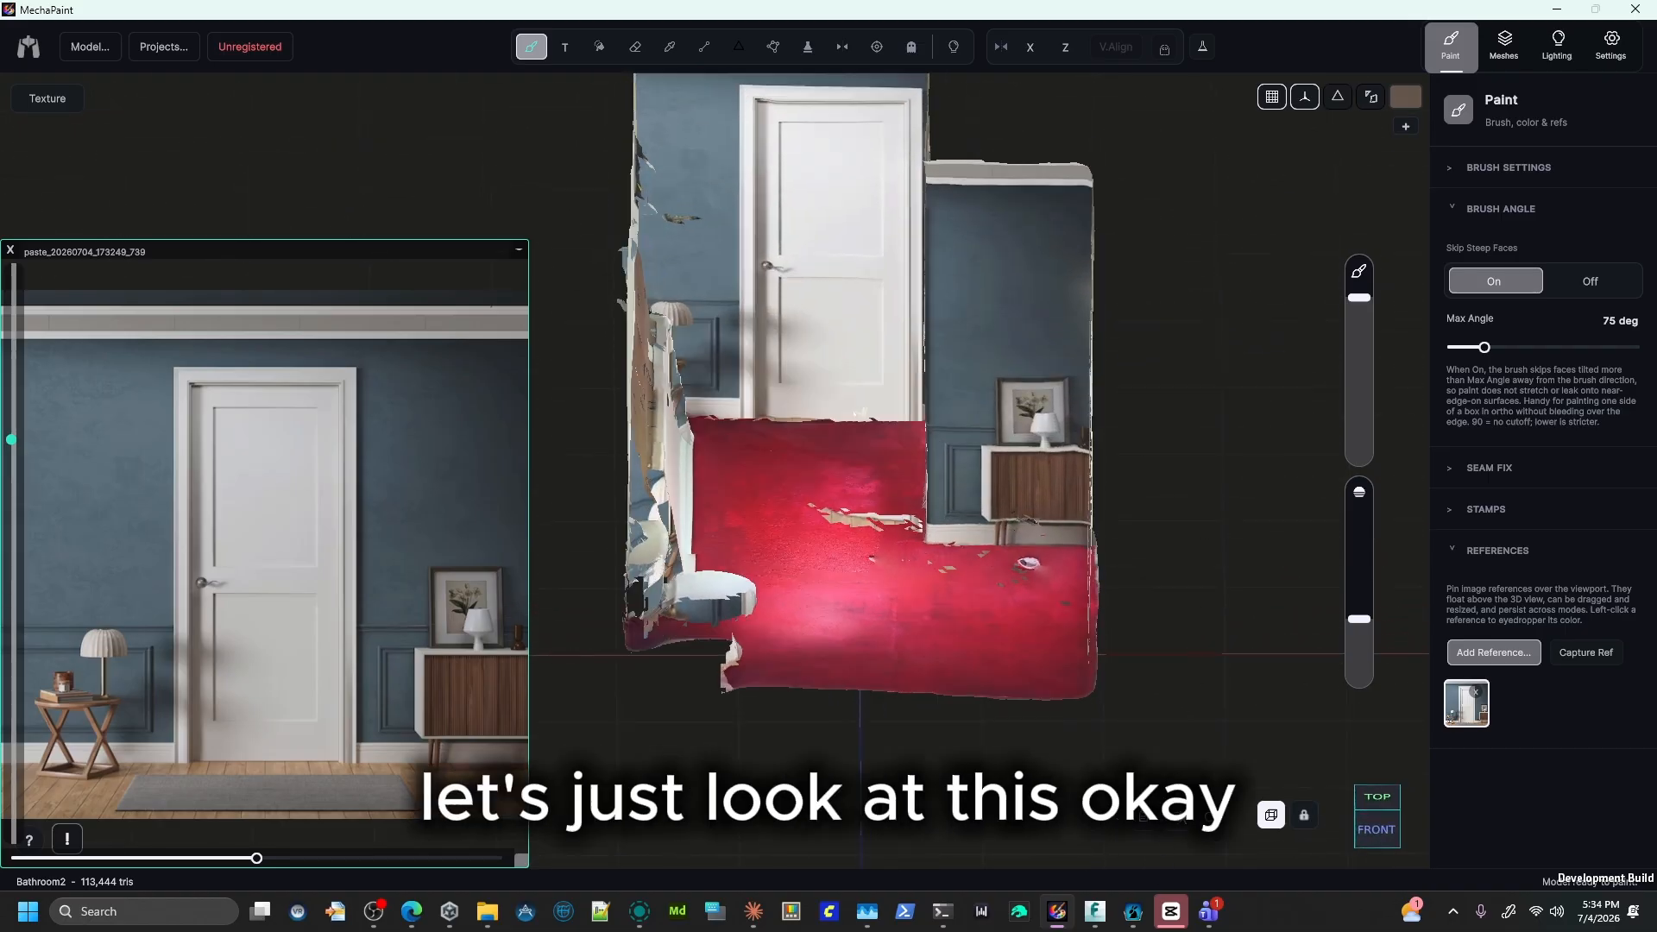
Undo the reference projection on the room and return to the top view.
left_click(1176, 816)
middle_click_drag(1220, 526, 1214, 650)
left_click(1361, 817)
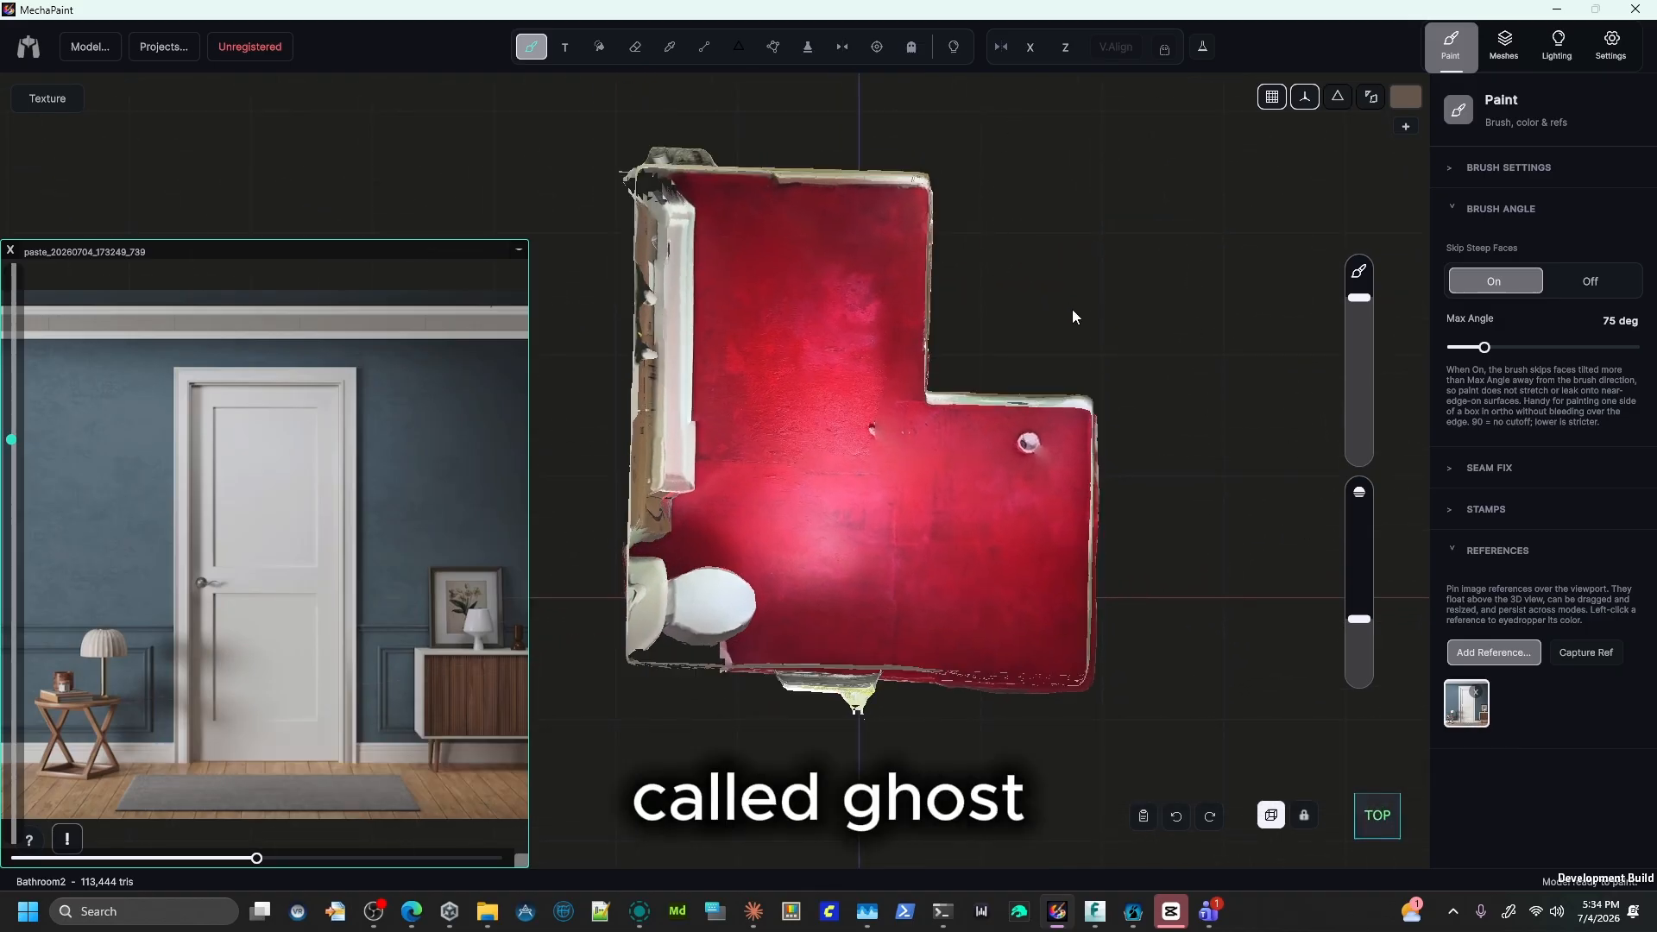
Close the door reference, ghost everything in front of the door wall with a +Lasso in the top view, and hide the ghosted mesh.
left_click(911, 49)
left_click(644, 98)
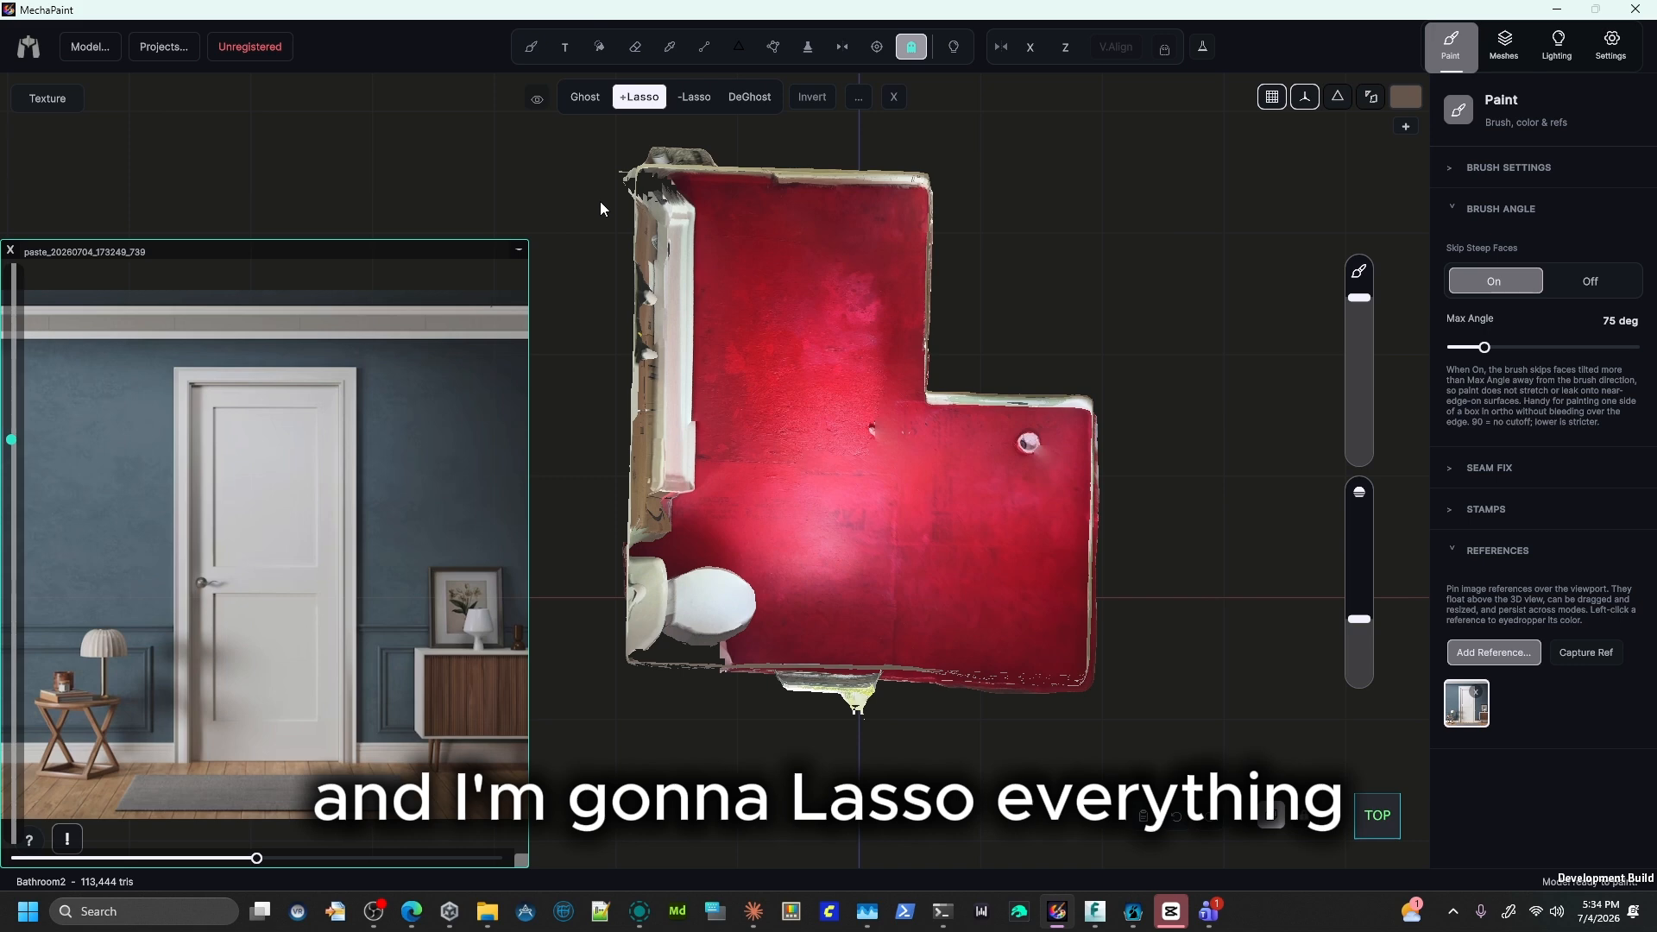
left_click(893, 238)
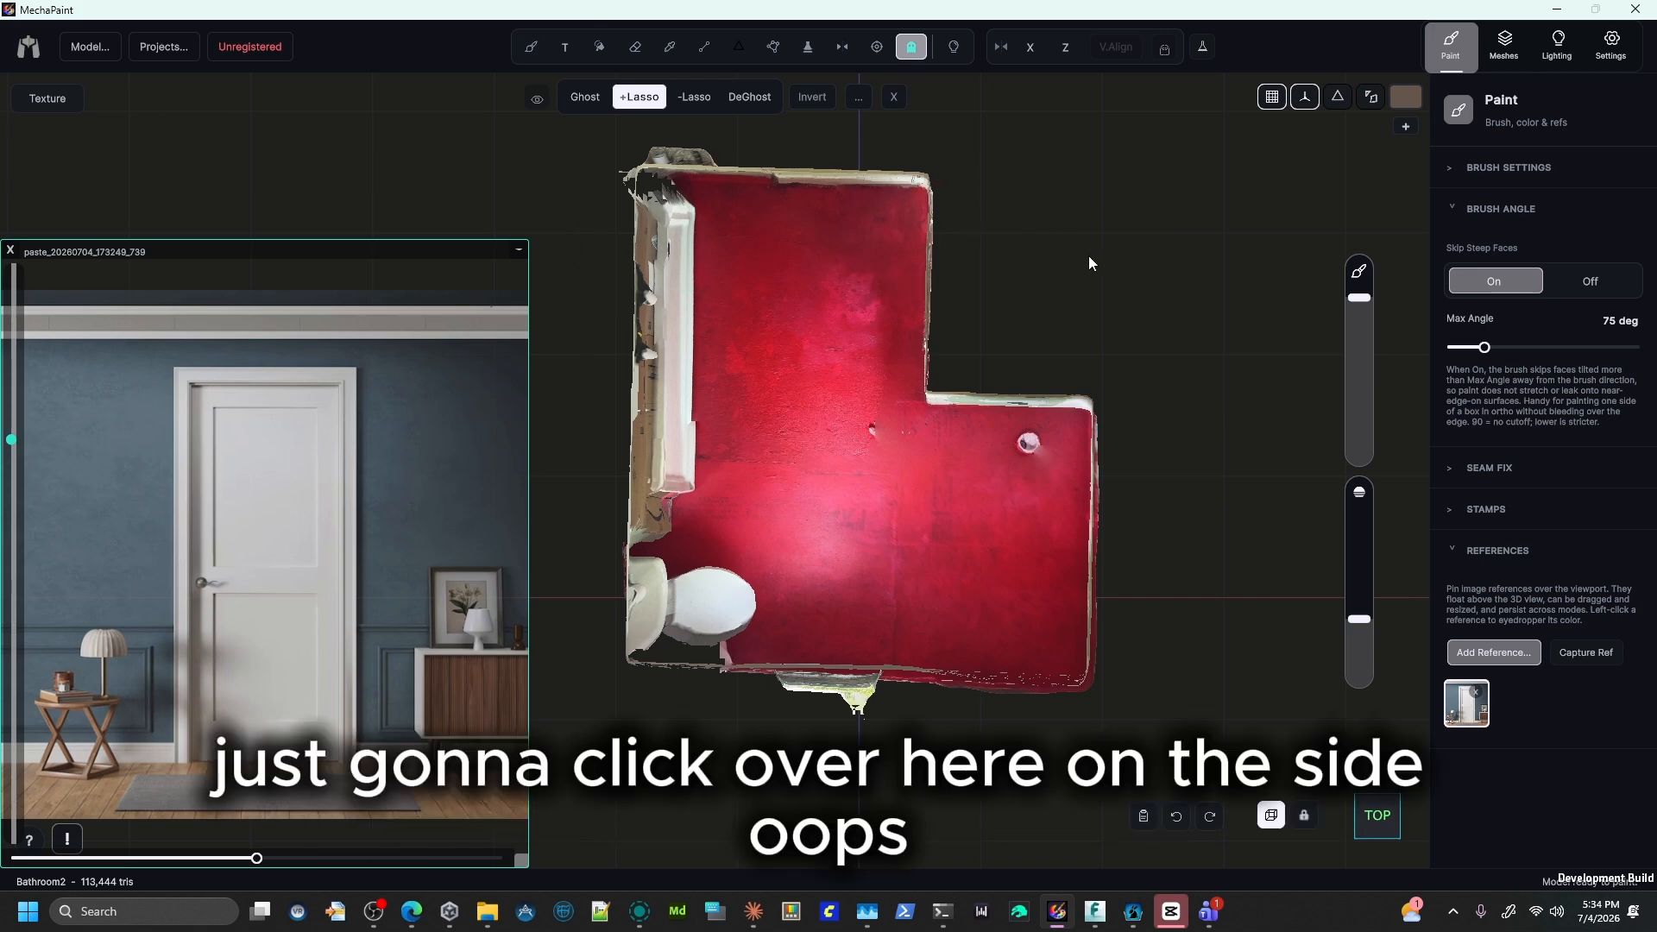
left_click(686, 99)
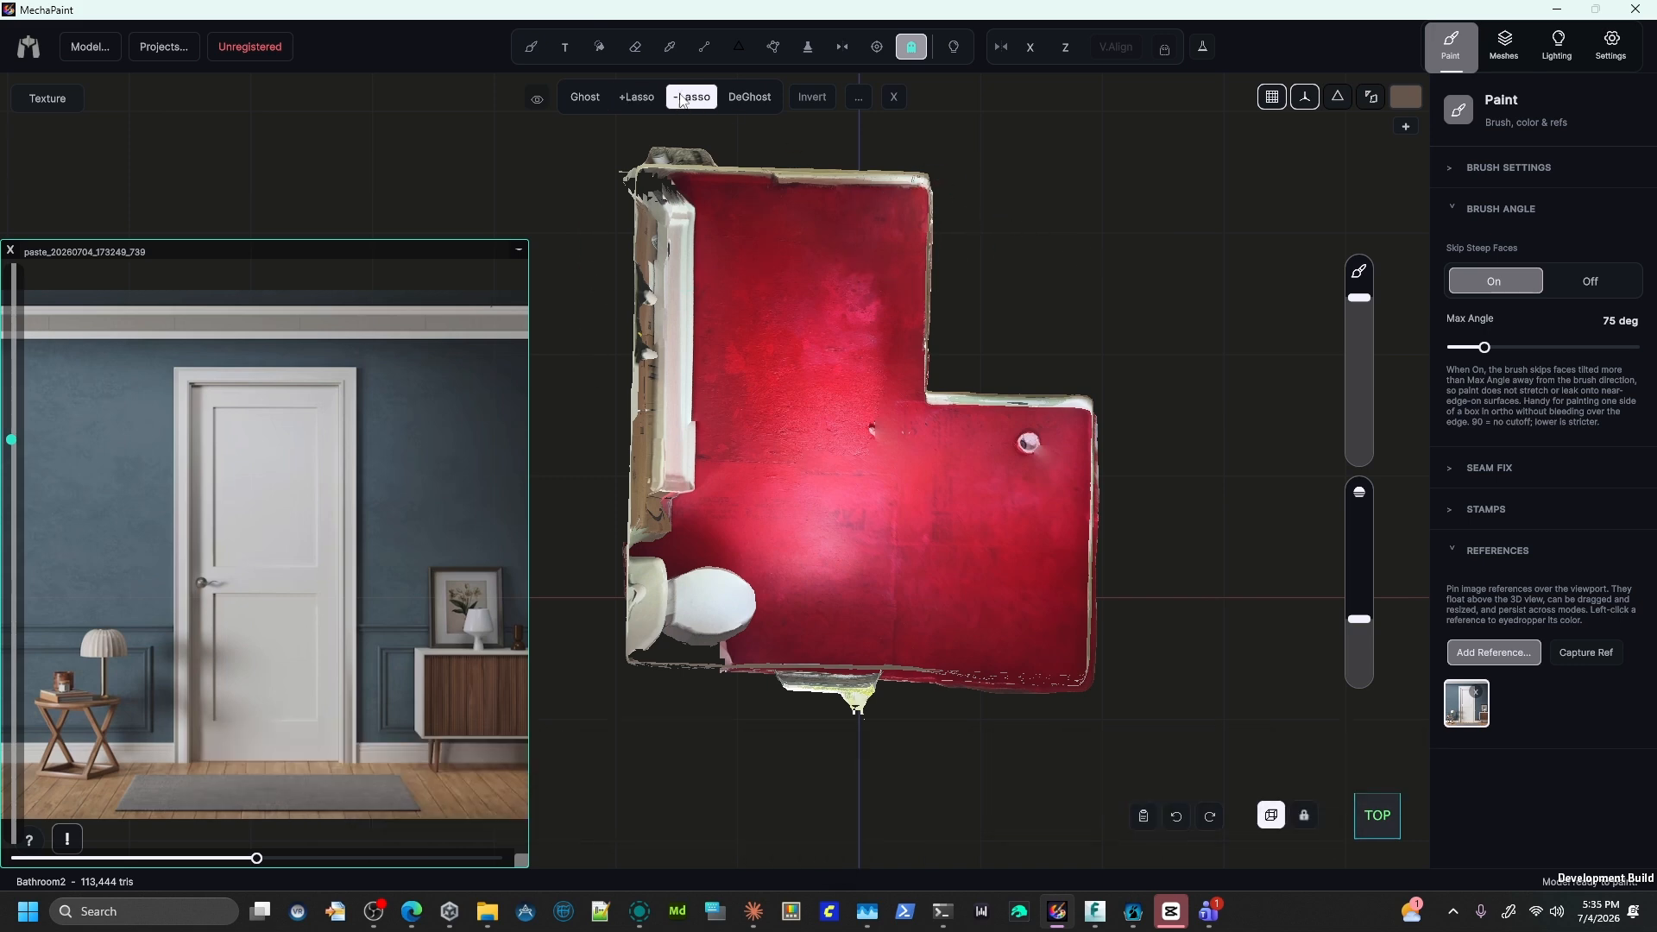
left_click(636, 98)
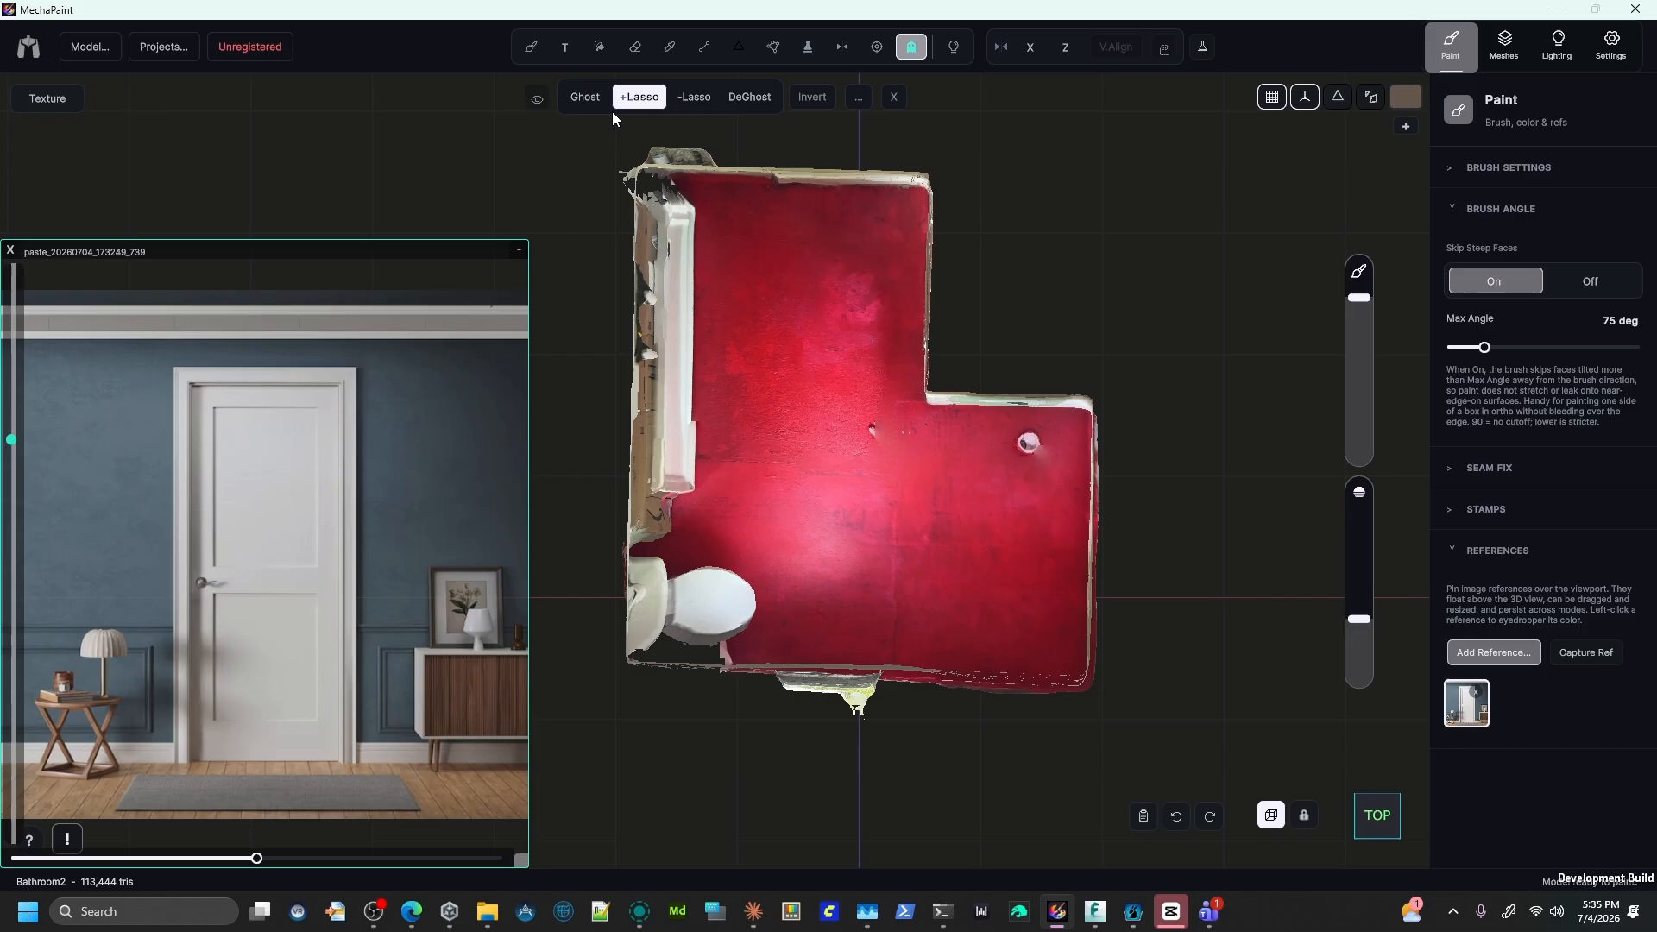
left_click(11, 251)
left_click_drag(612, 187, 530, 214)
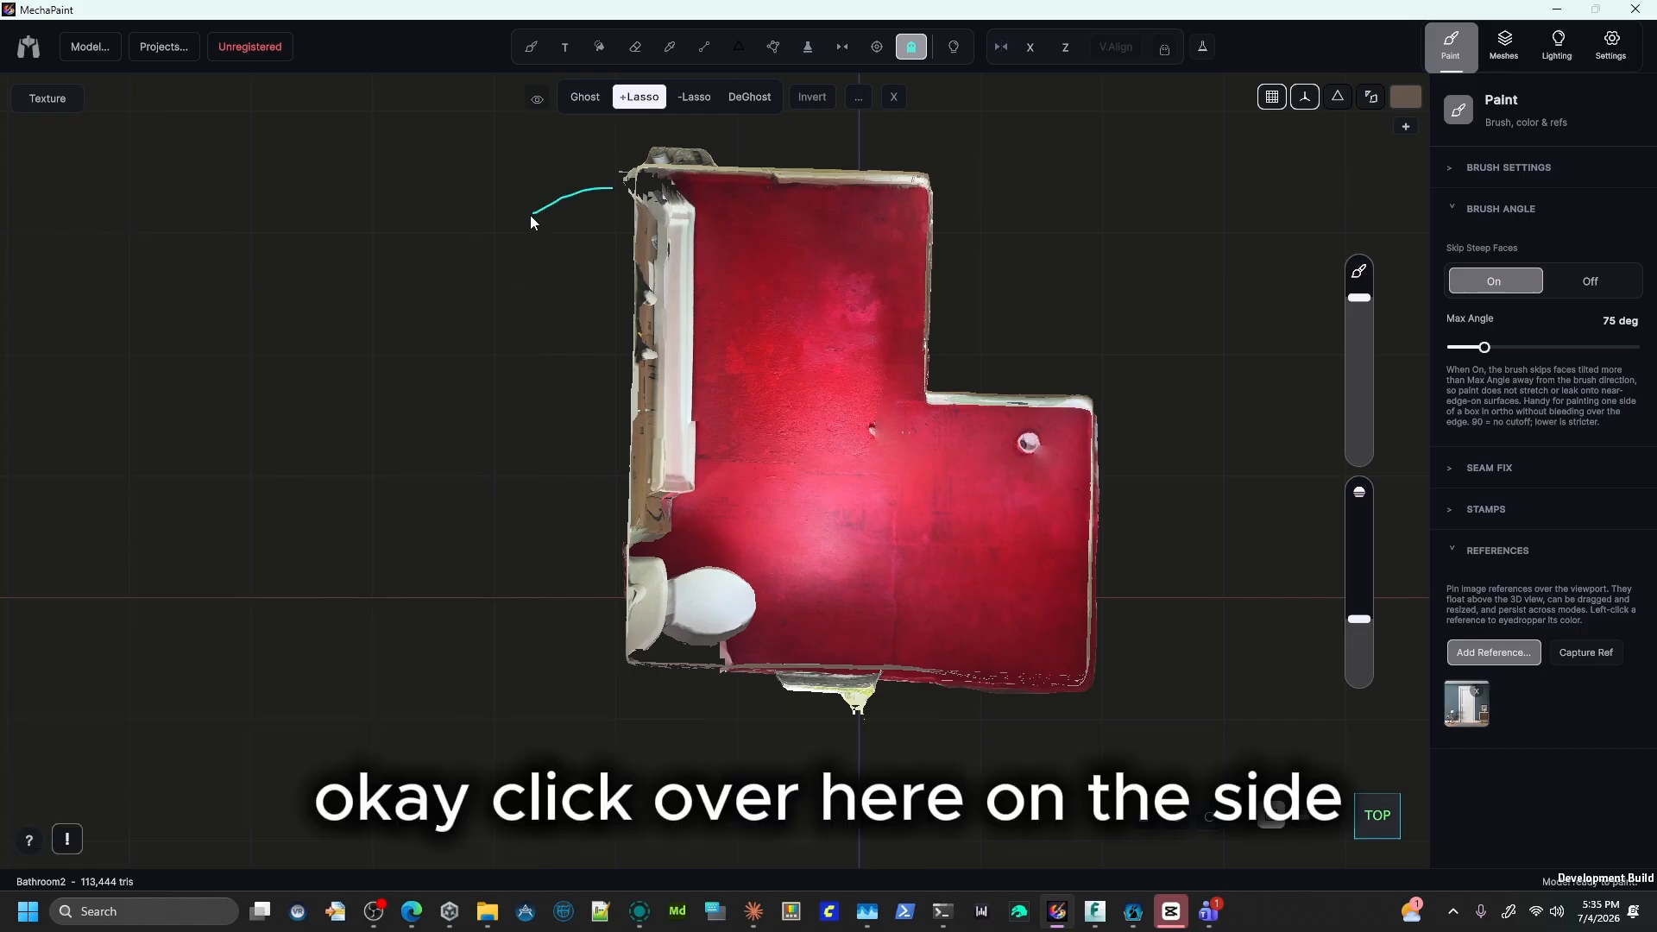
mouse_move(502, 525)
left_mouse_down()
mouse_move(1051, 887)
mouse_move(1212, 709)
mouse_move(1162, 345)
left_mouse_up()
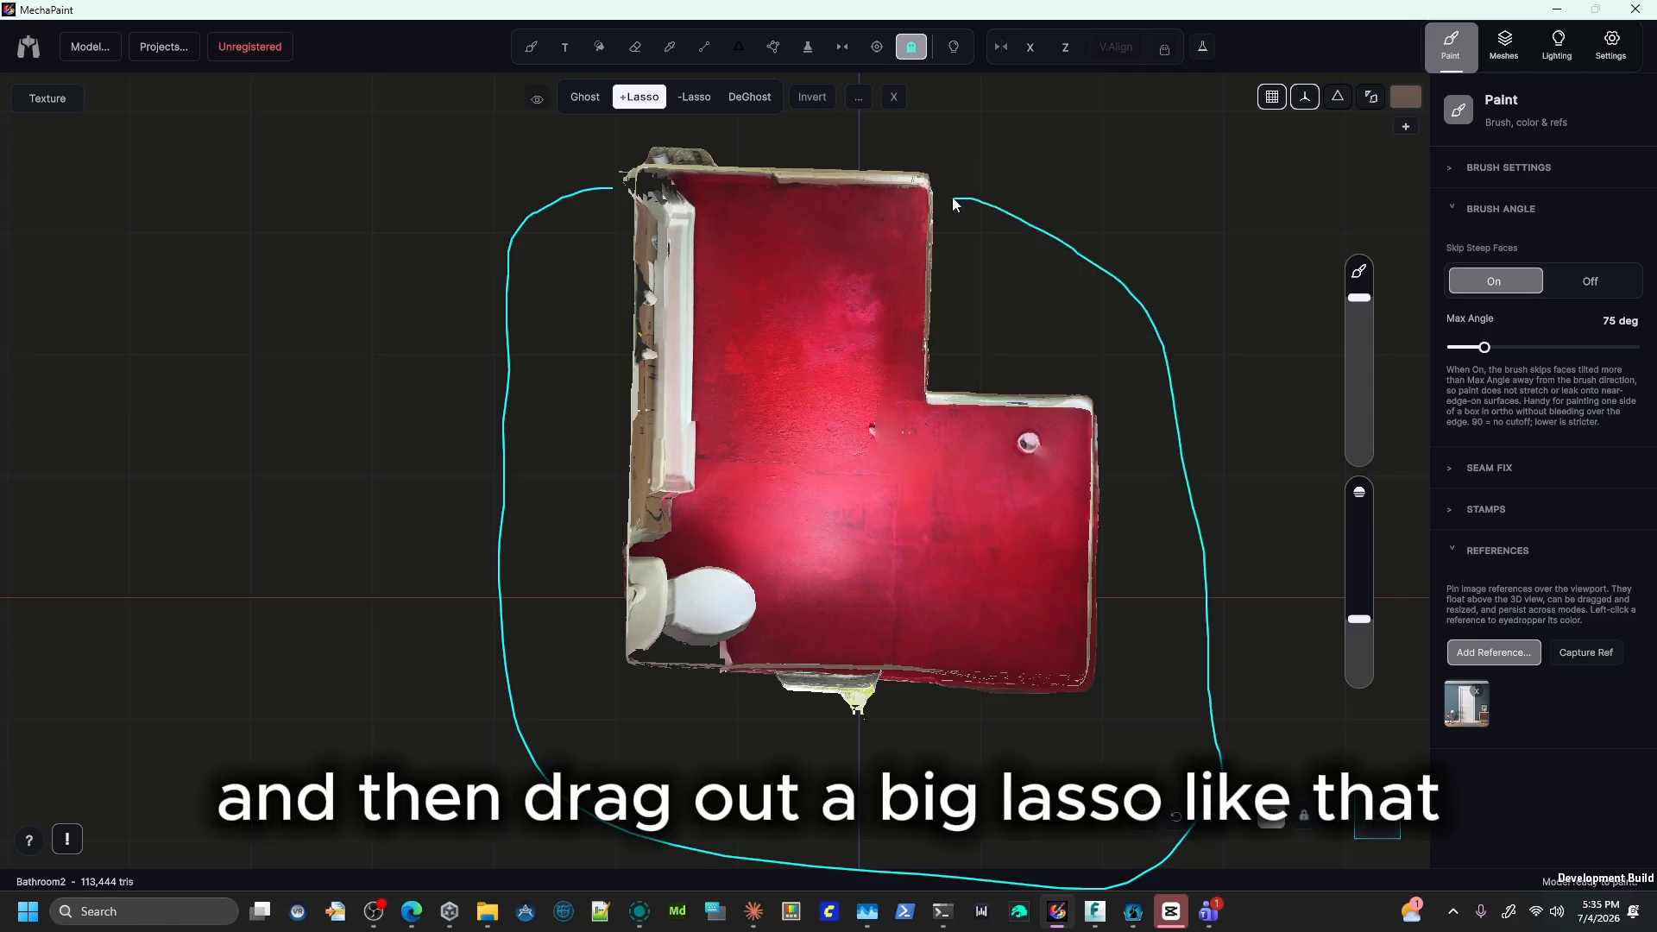
left_click_drag(949, 195, 951, 197)
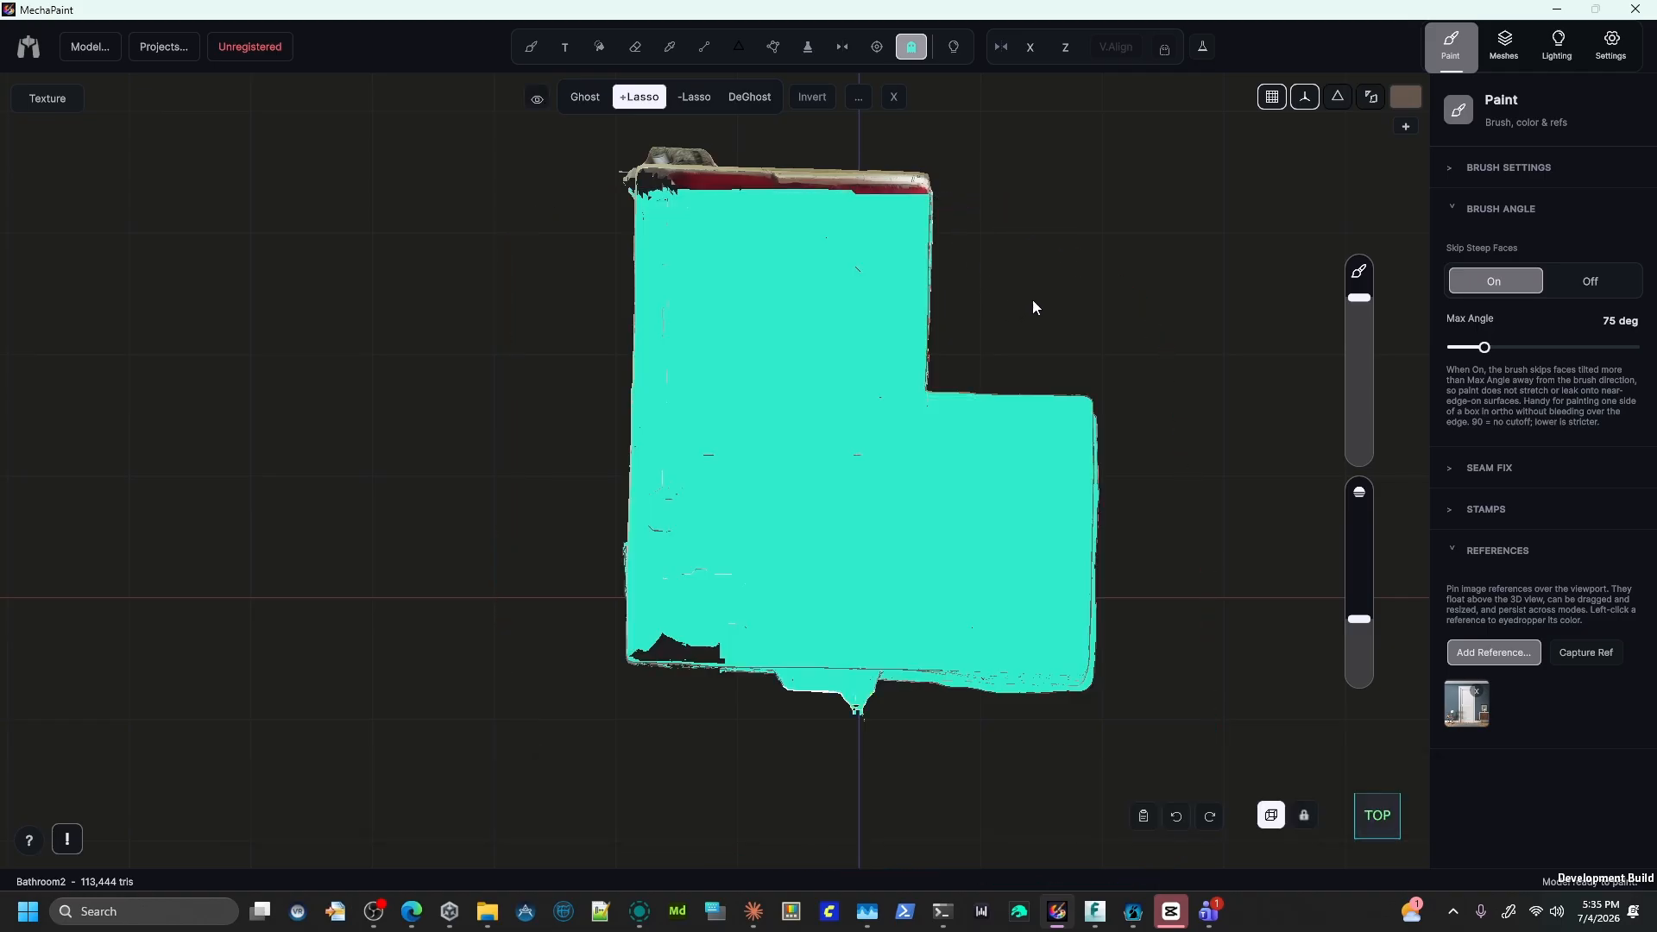
left_click(536, 99)
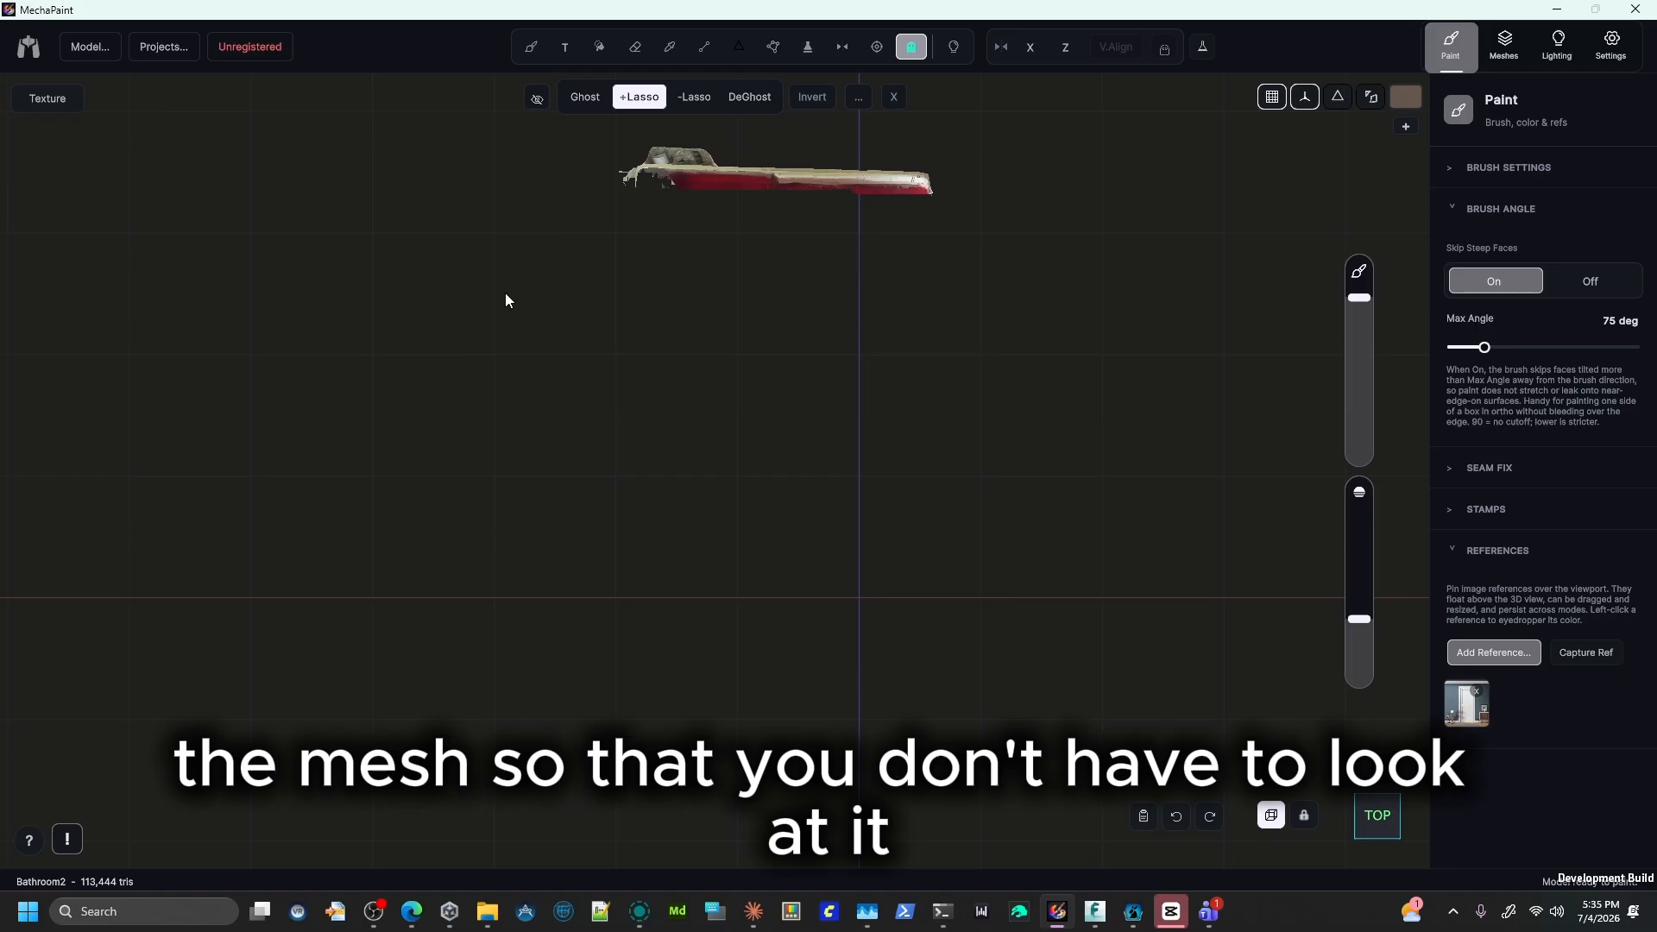
Try the Ghost brush across the middle of the door wall and undo the brushed ghosting.
mouse_move(1286, 654)
left_mouse_down()
mouse_move(1265, 582)
mouse_move(1381, 768)
mouse_move(1272, 539)
left_mouse_up()
left_click(592, 96)
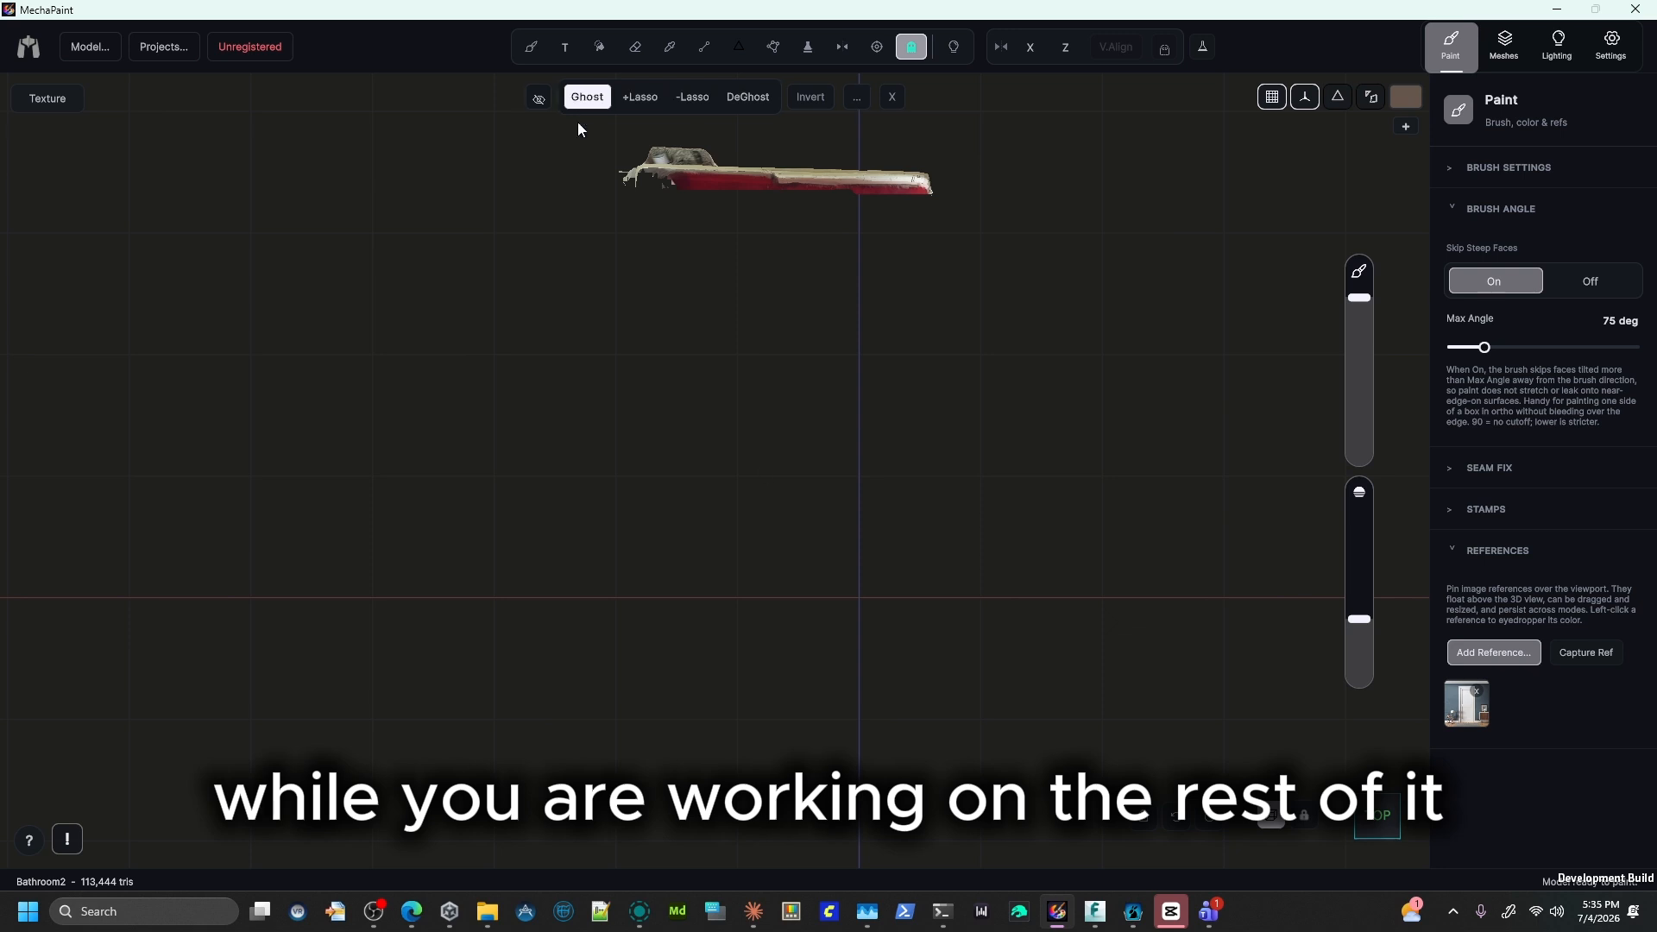
middle_click_drag(1286, 729, 1291, 412)
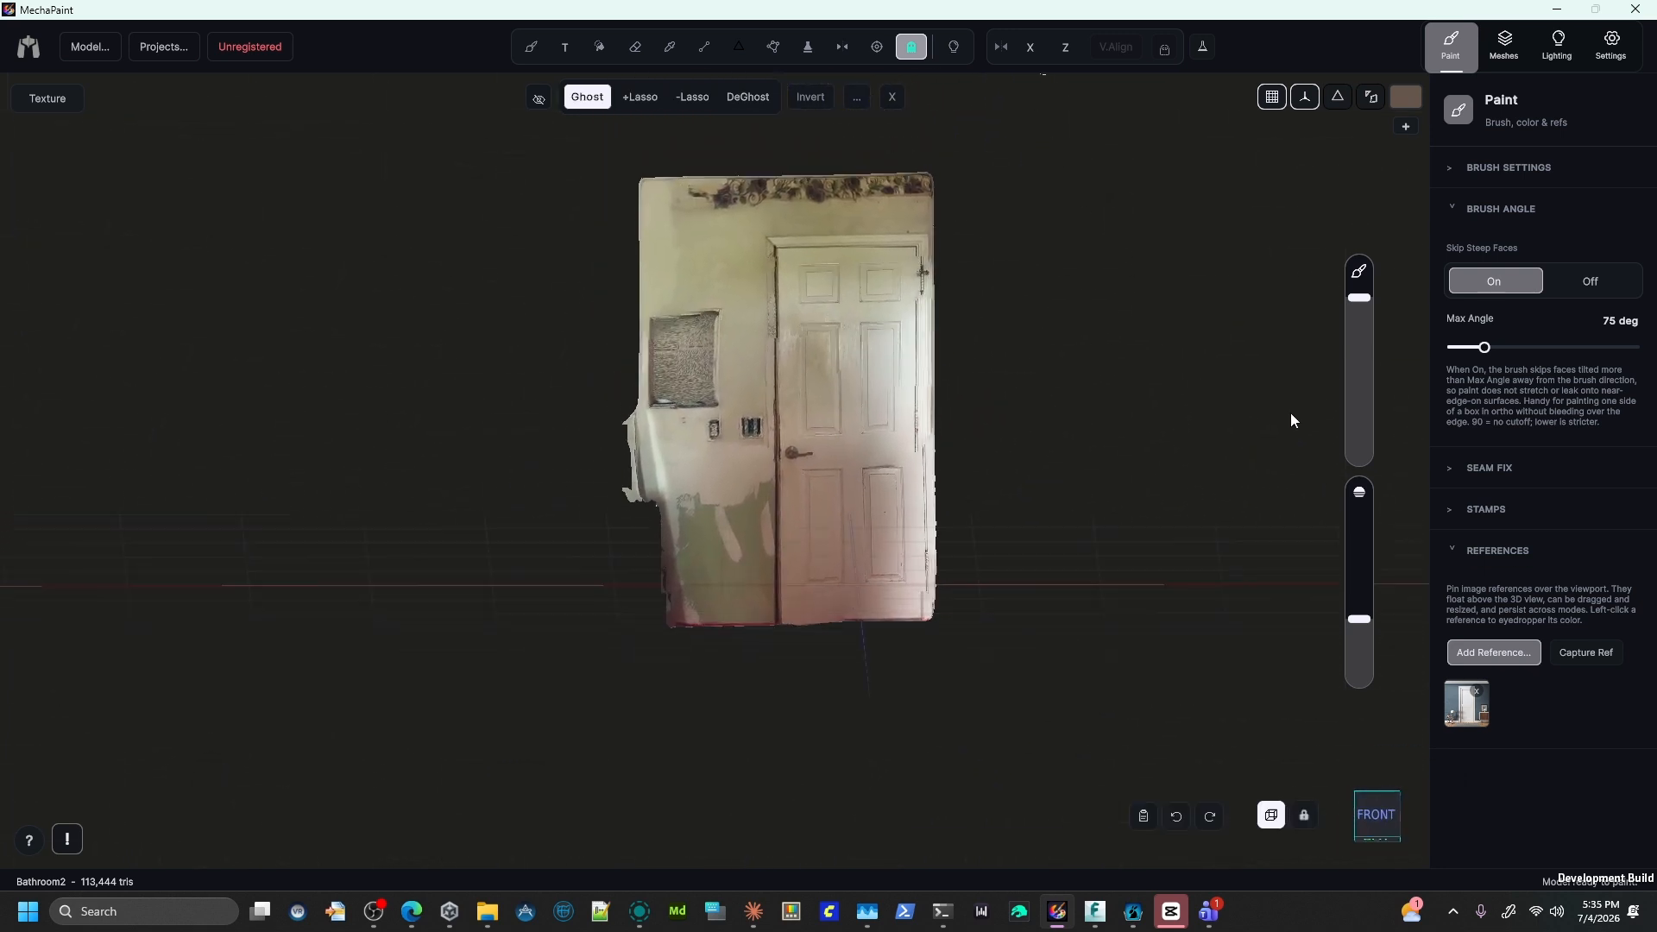
mouse_move(666, 312)
left_mouse_down()
mouse_move(732, 325)
mouse_move(828, 288)
mouse_move(818, 468)
left_mouse_up()
left_click_drag(890, 395, 1358, 477)
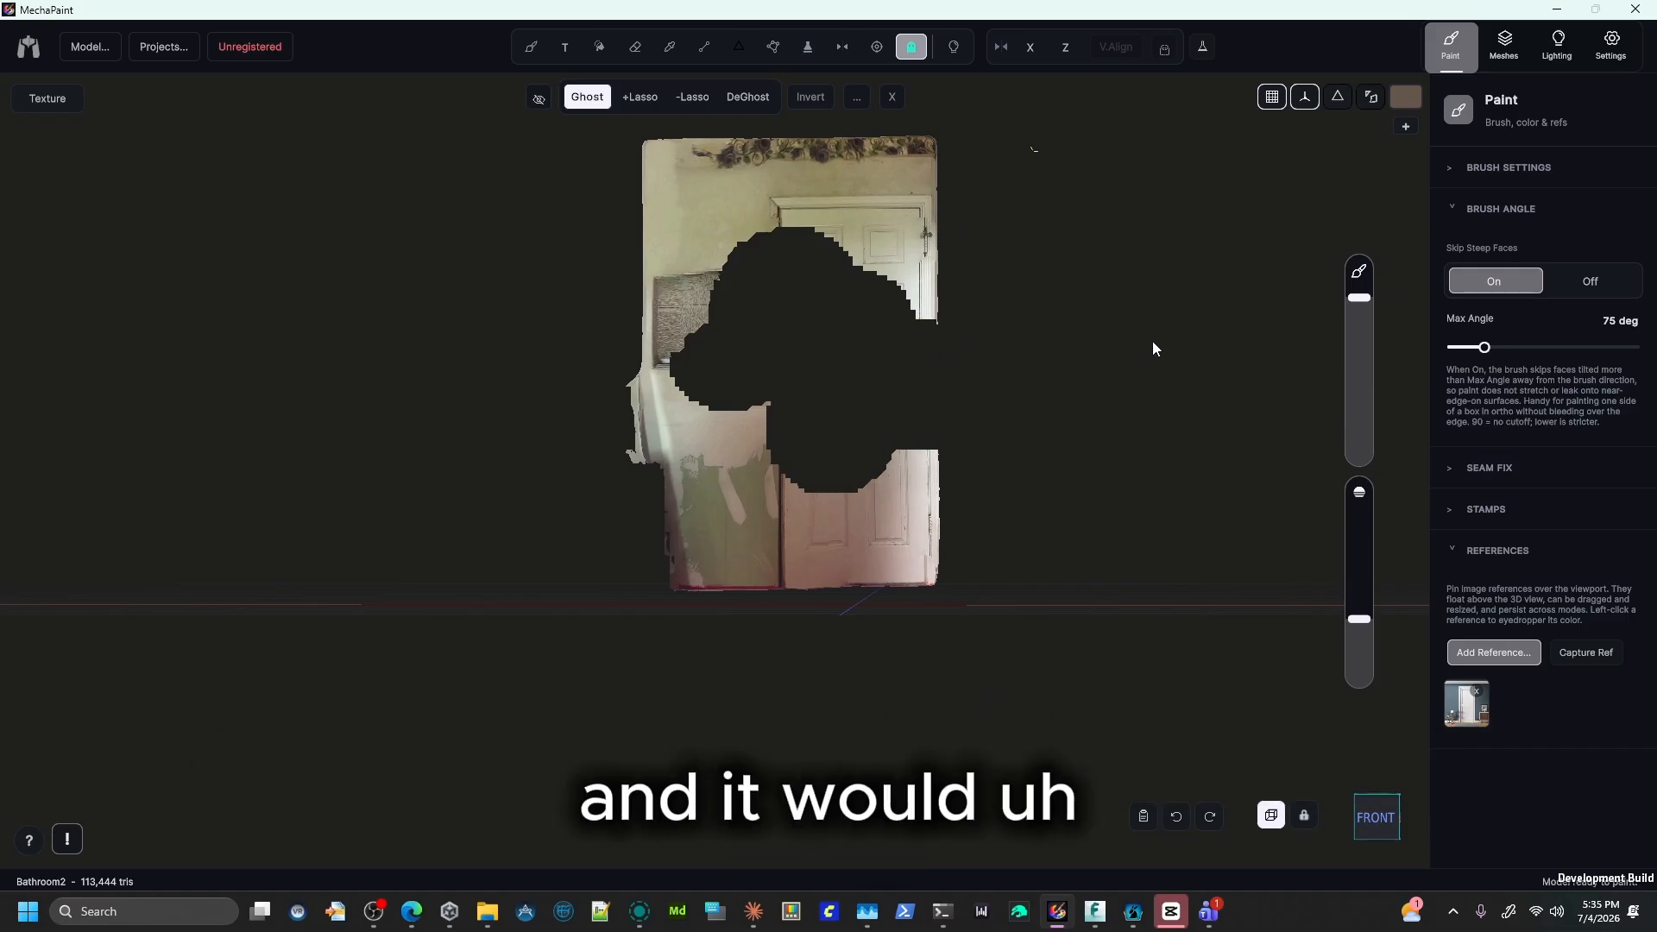
middle_click_drag(1152, 348, 1094, 366)
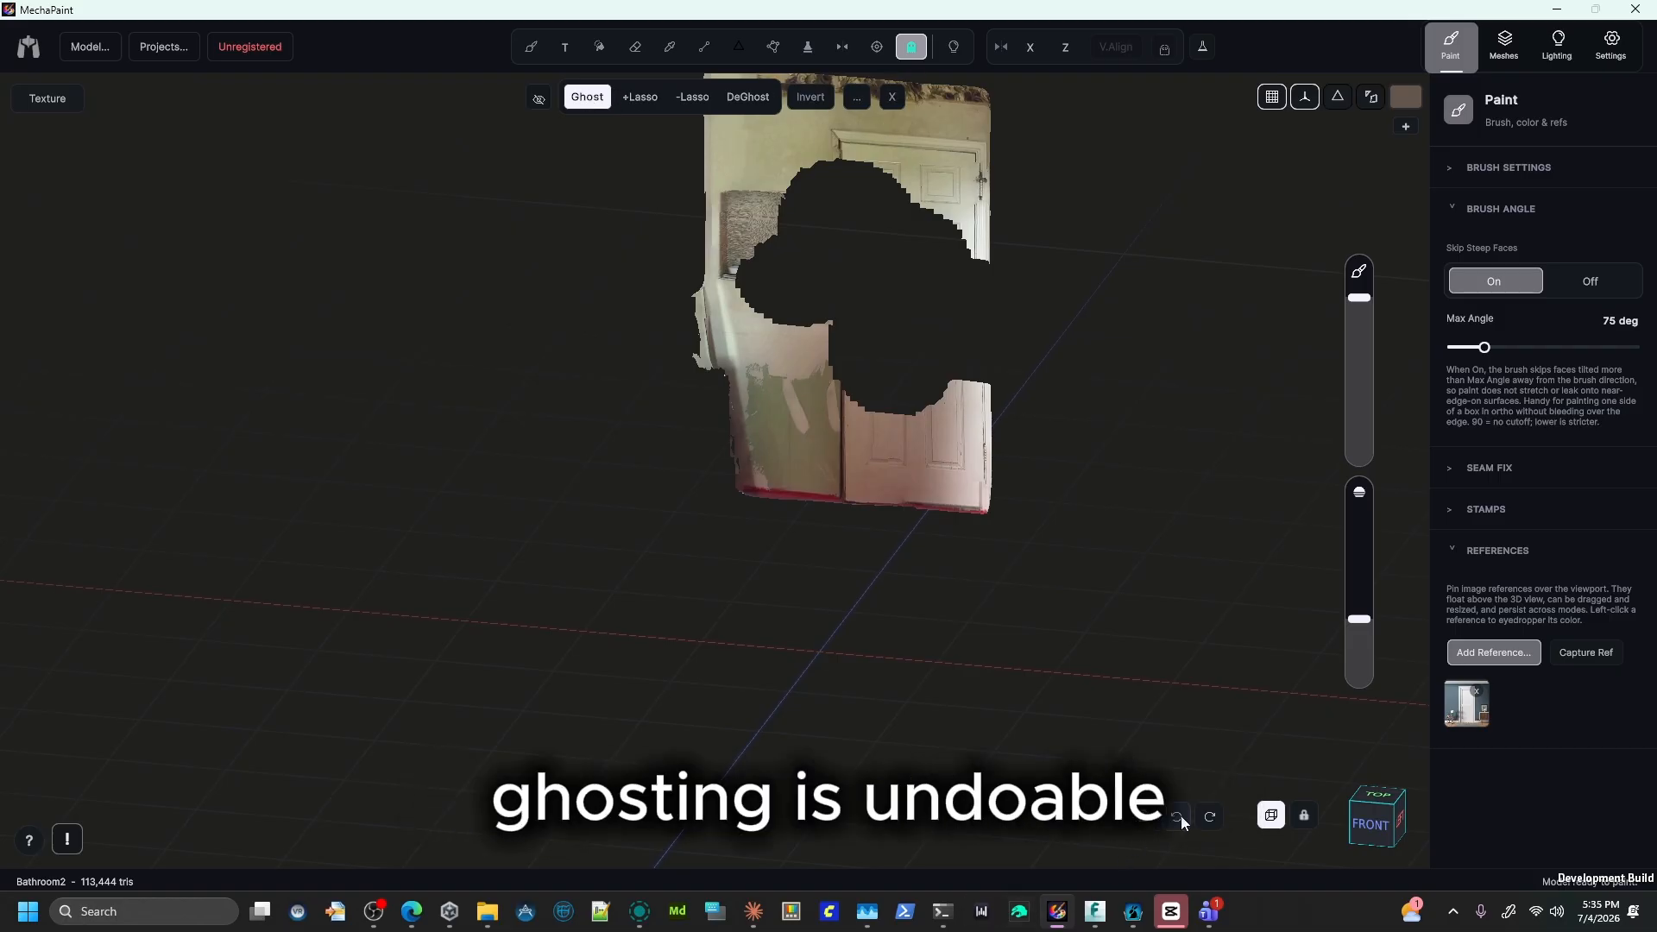
left_click(1181, 815)
From the front view, reopen the door reference and overlay it on the isolated wall so its white door covers the room's door.
middle_click_drag(872, 671, 918, 604)
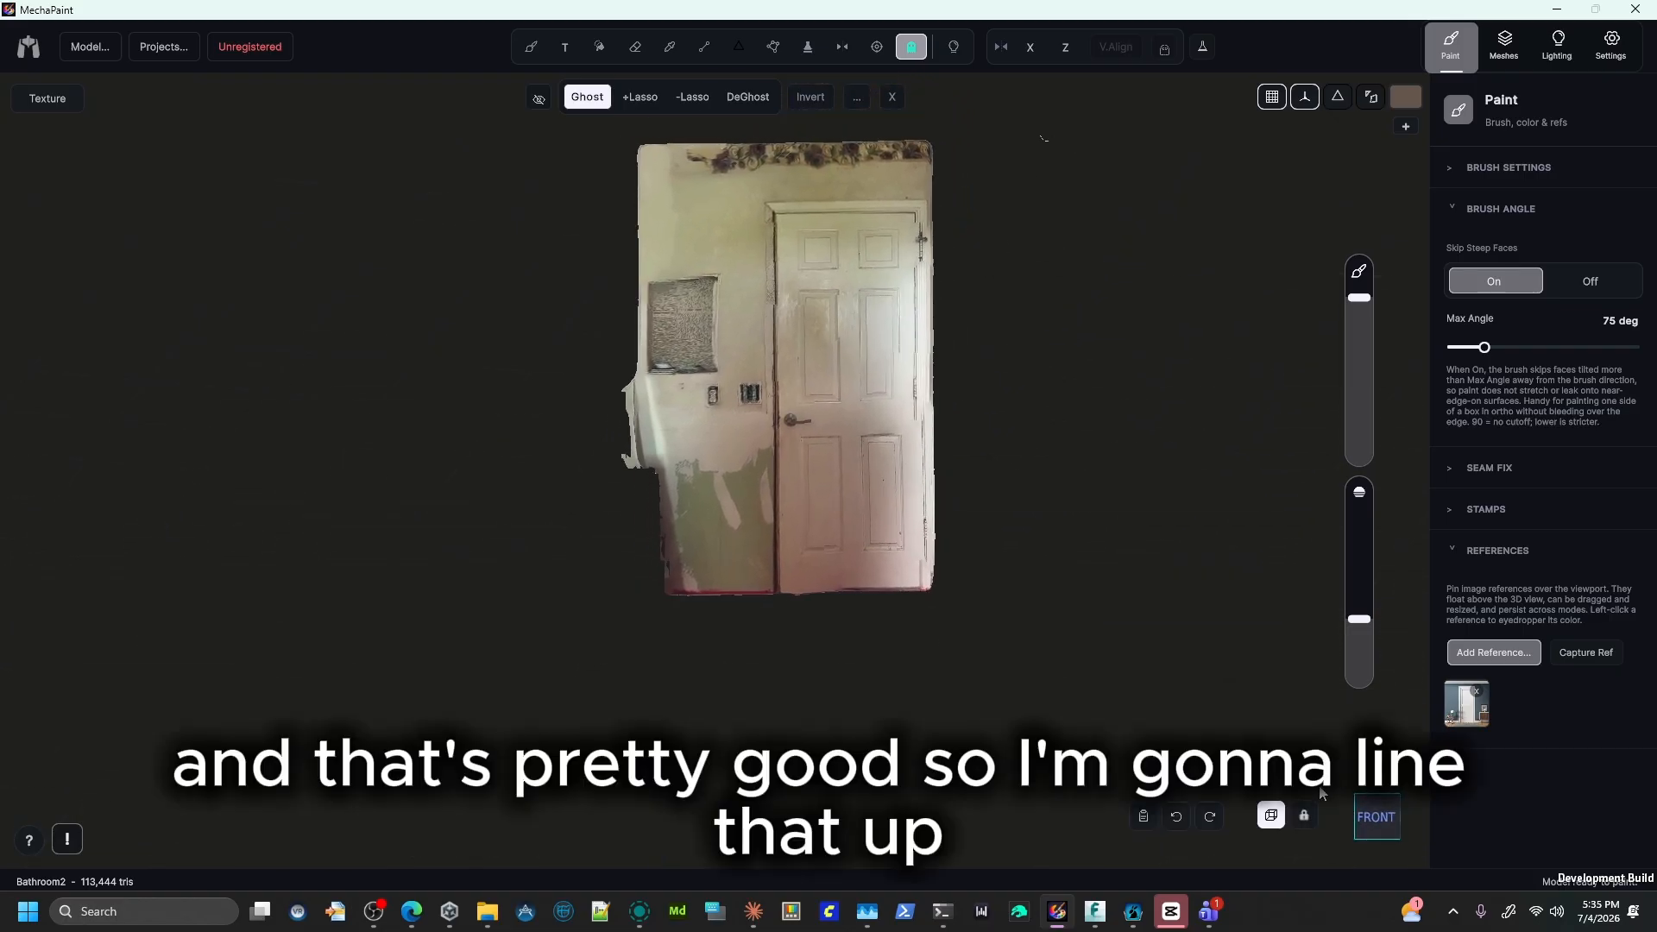
left_click(1366, 815)
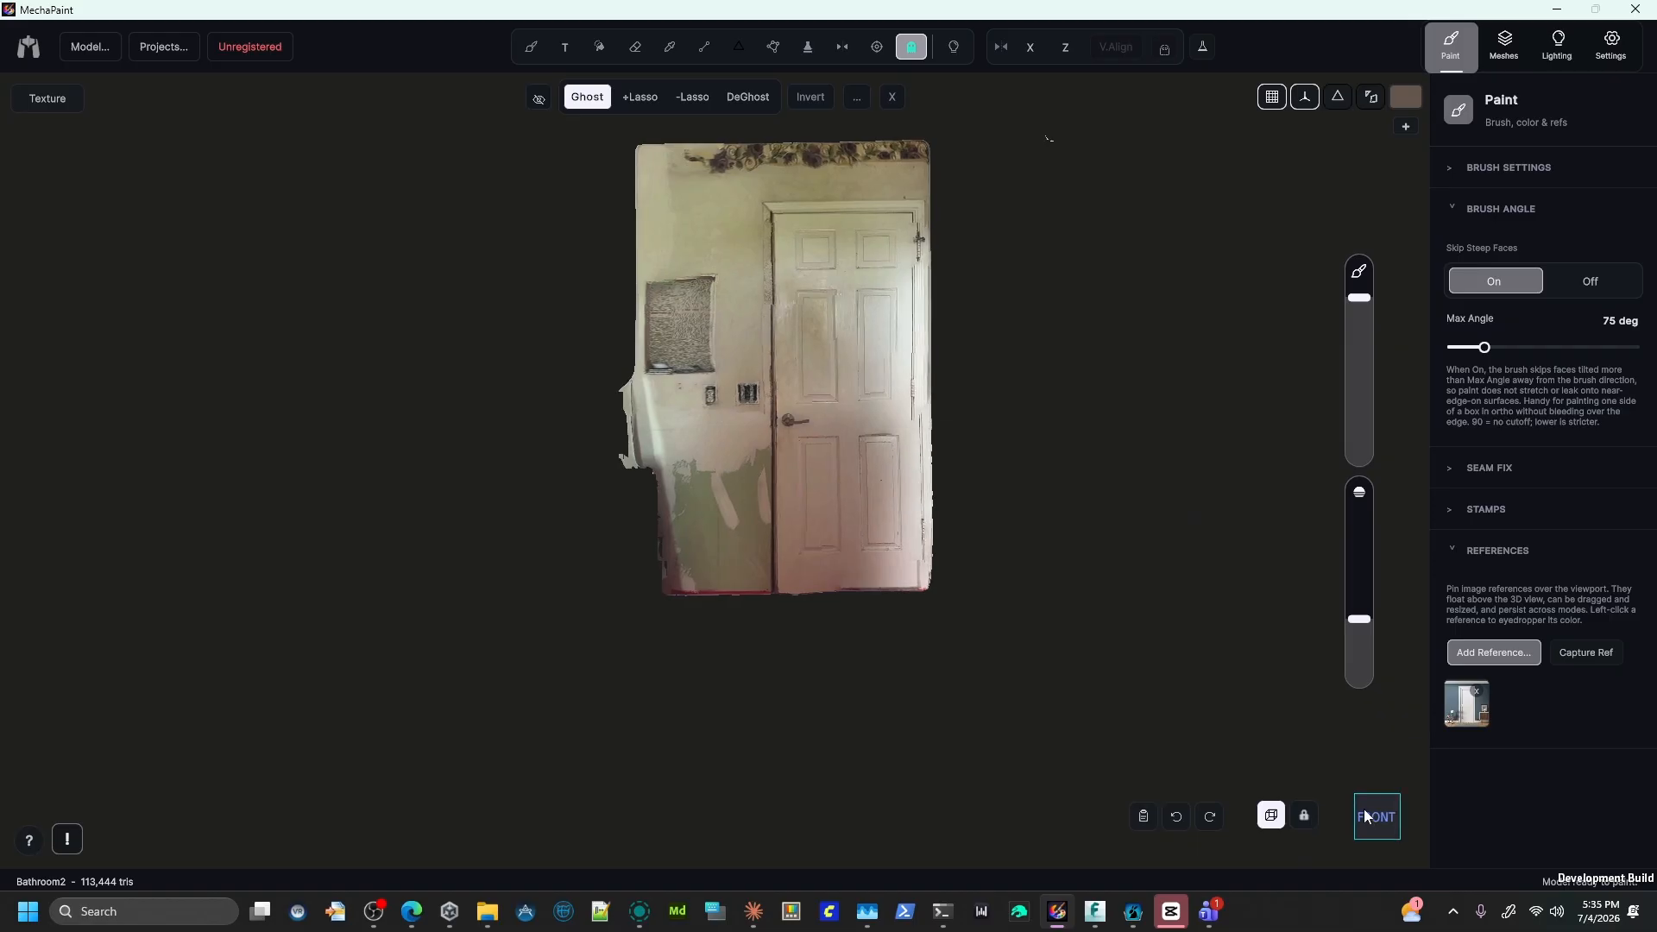
left_click(1467, 704)
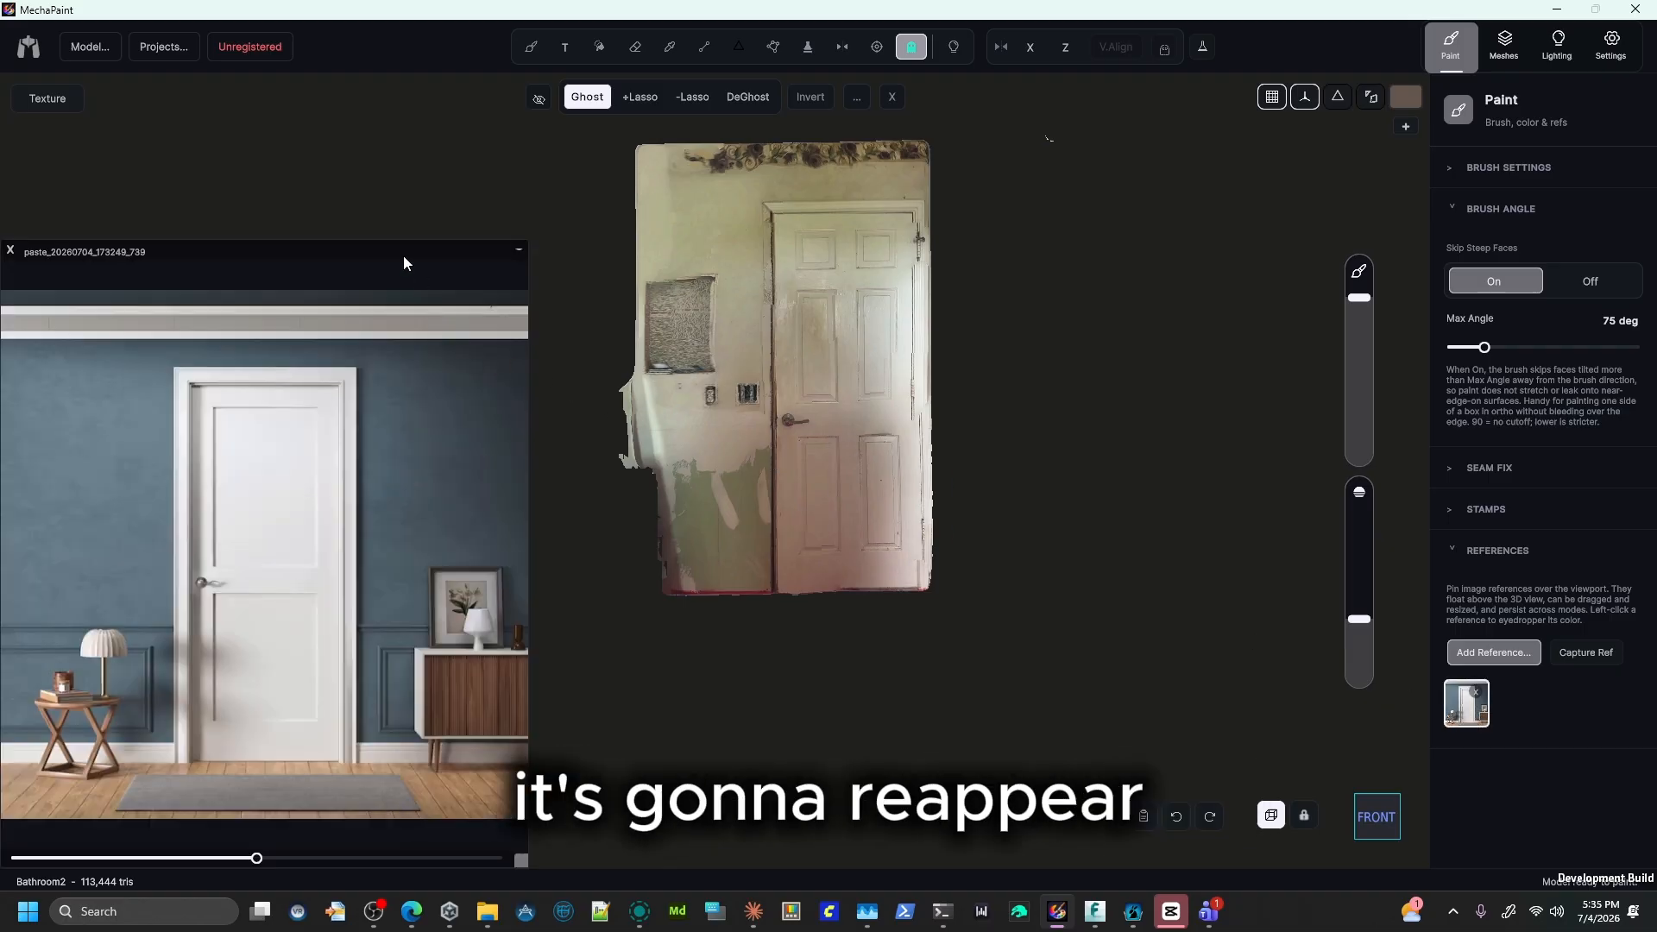
left_click_drag(404, 261, 647, 88)
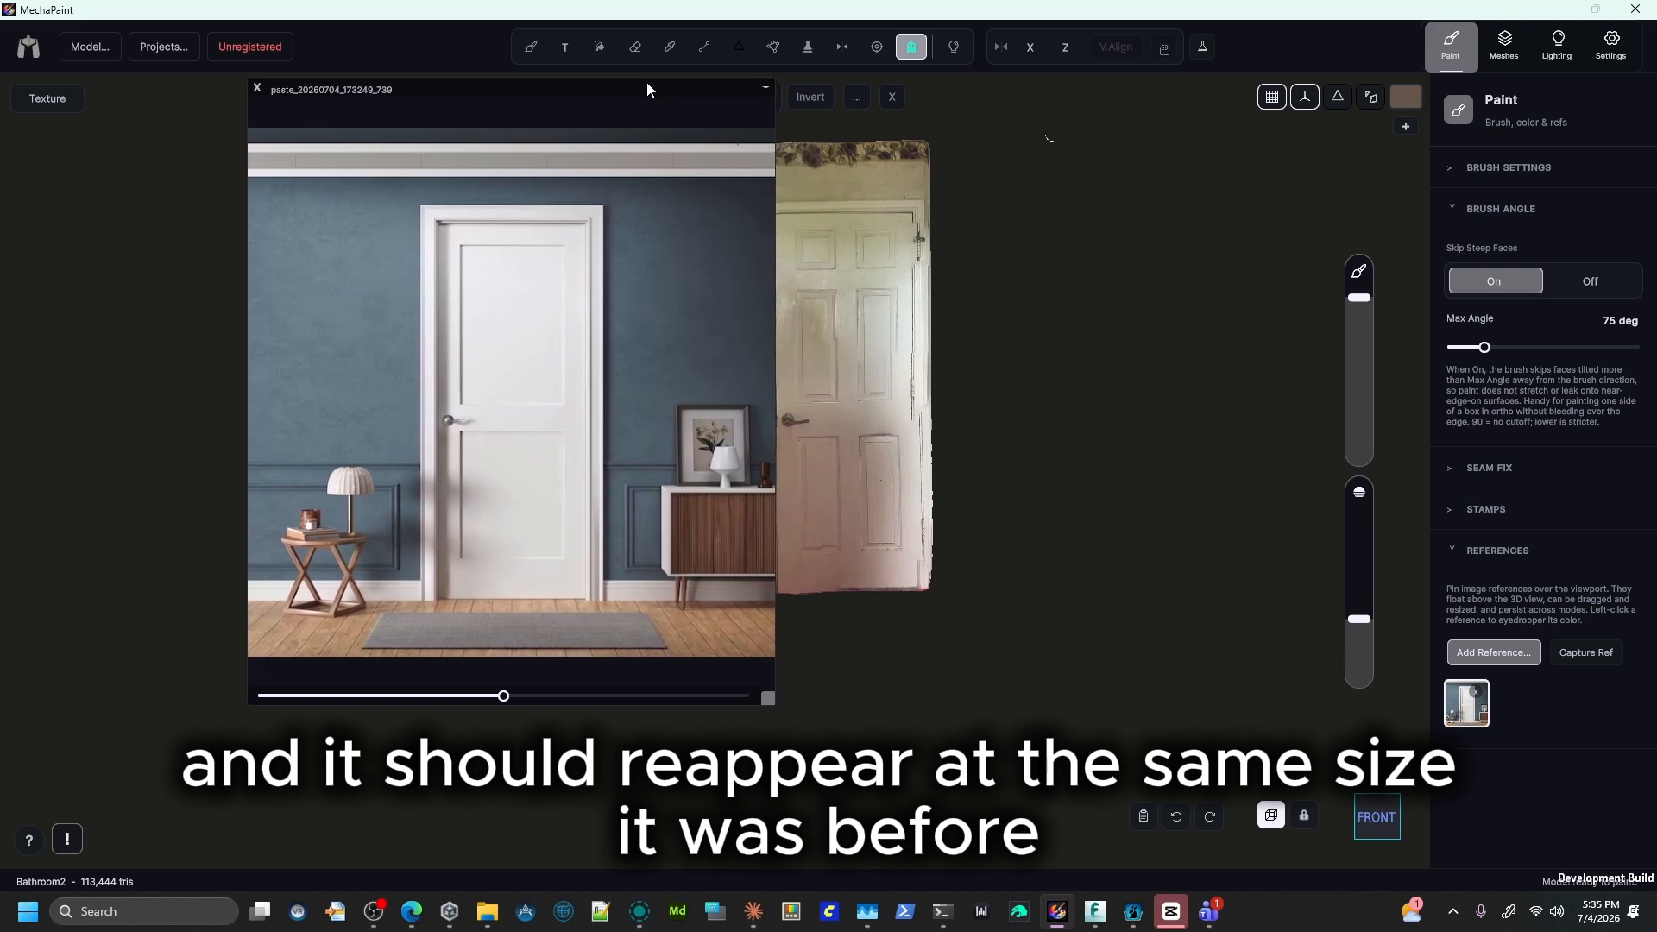
mouse_move(647, 87)
left_mouse_down()
mouse_move(1040, 96)
mouse_move(1018, 89)
mouse_move(1036, 75)
left_mouse_up()
left_click(1036, 95)
left_click(1013, 112)
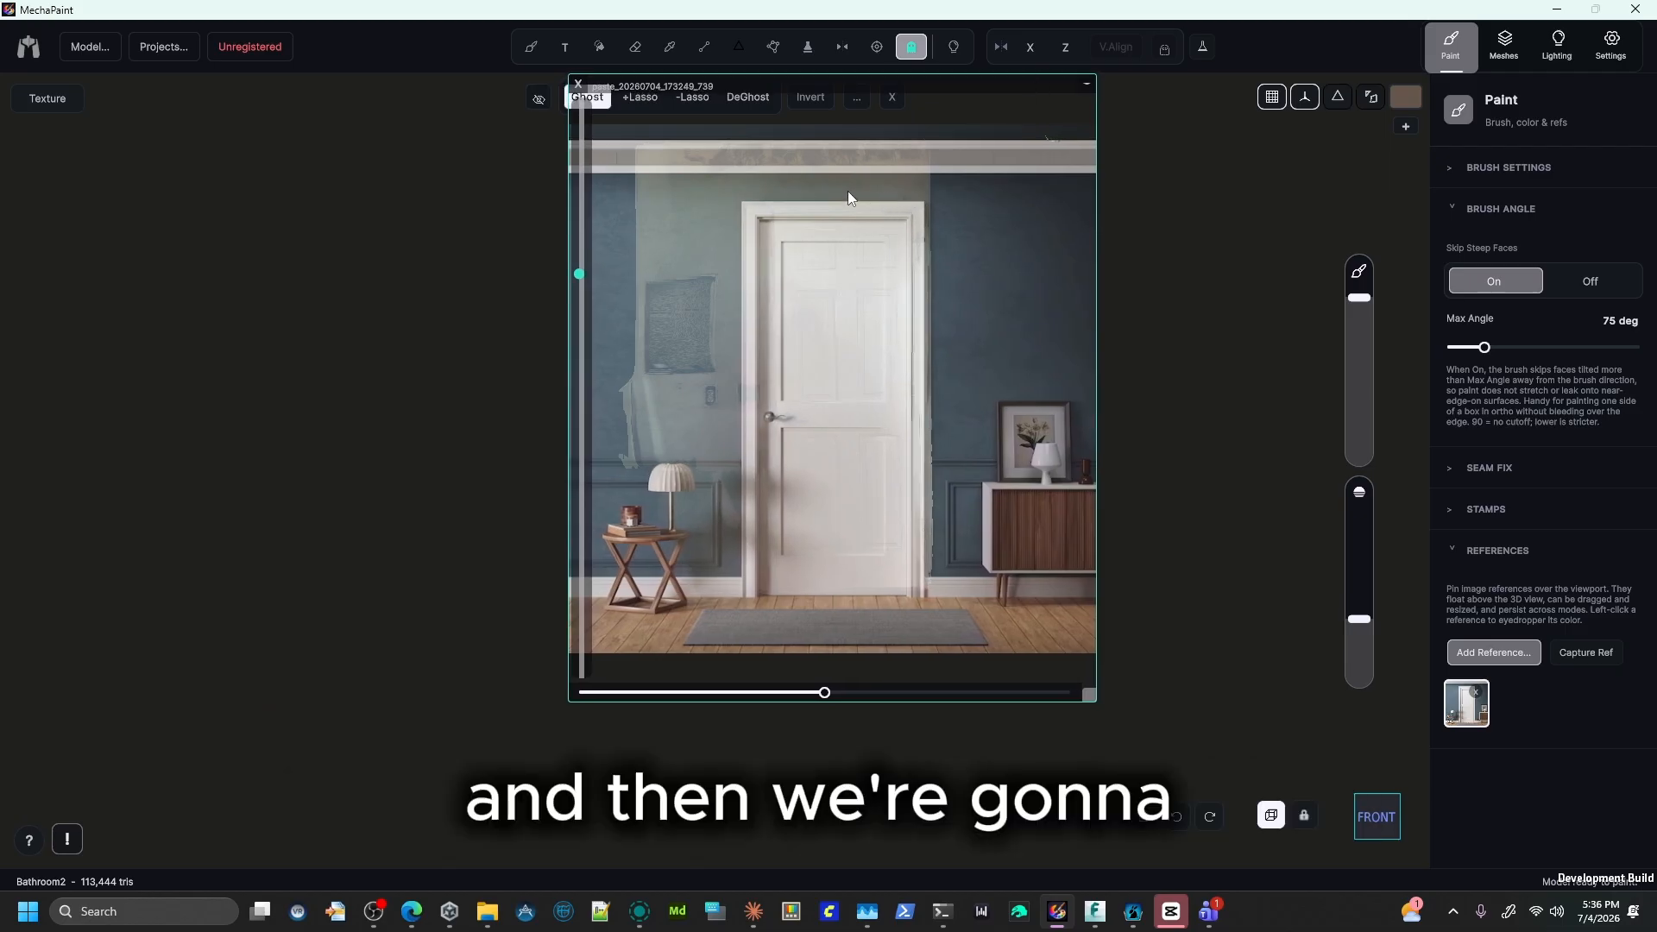
Paint the overlaid reference onto the whole isolated door wall and move the reference clear of the model.
left_click_drag(1361, 297, 1360, 301)
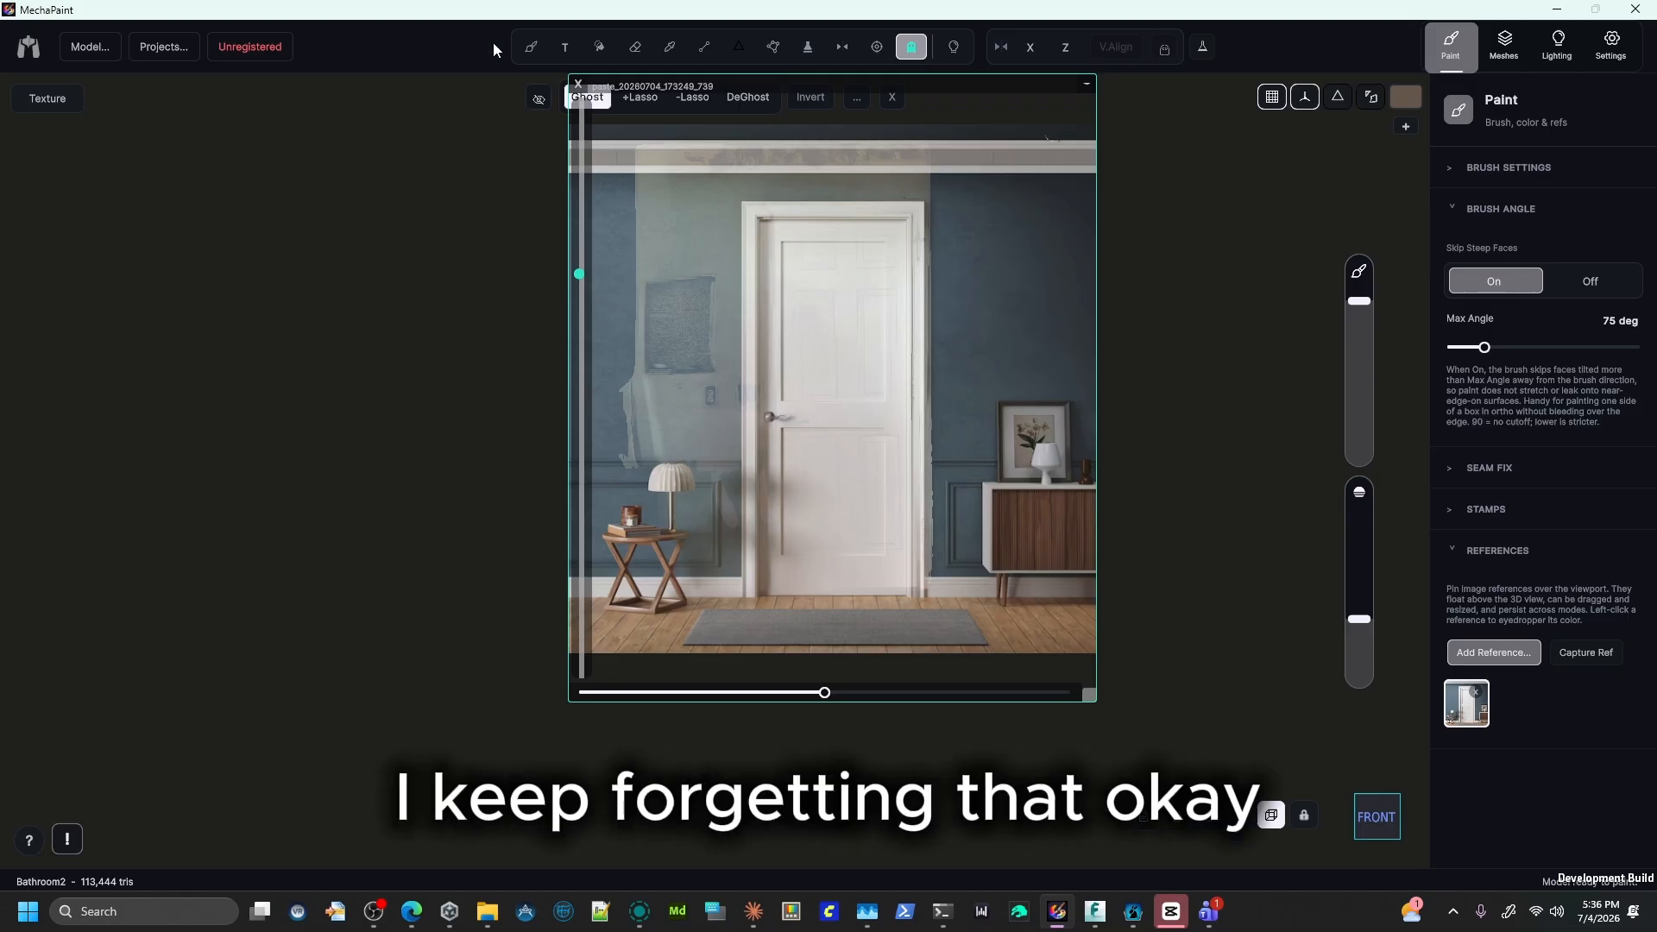
left_click(531, 46)
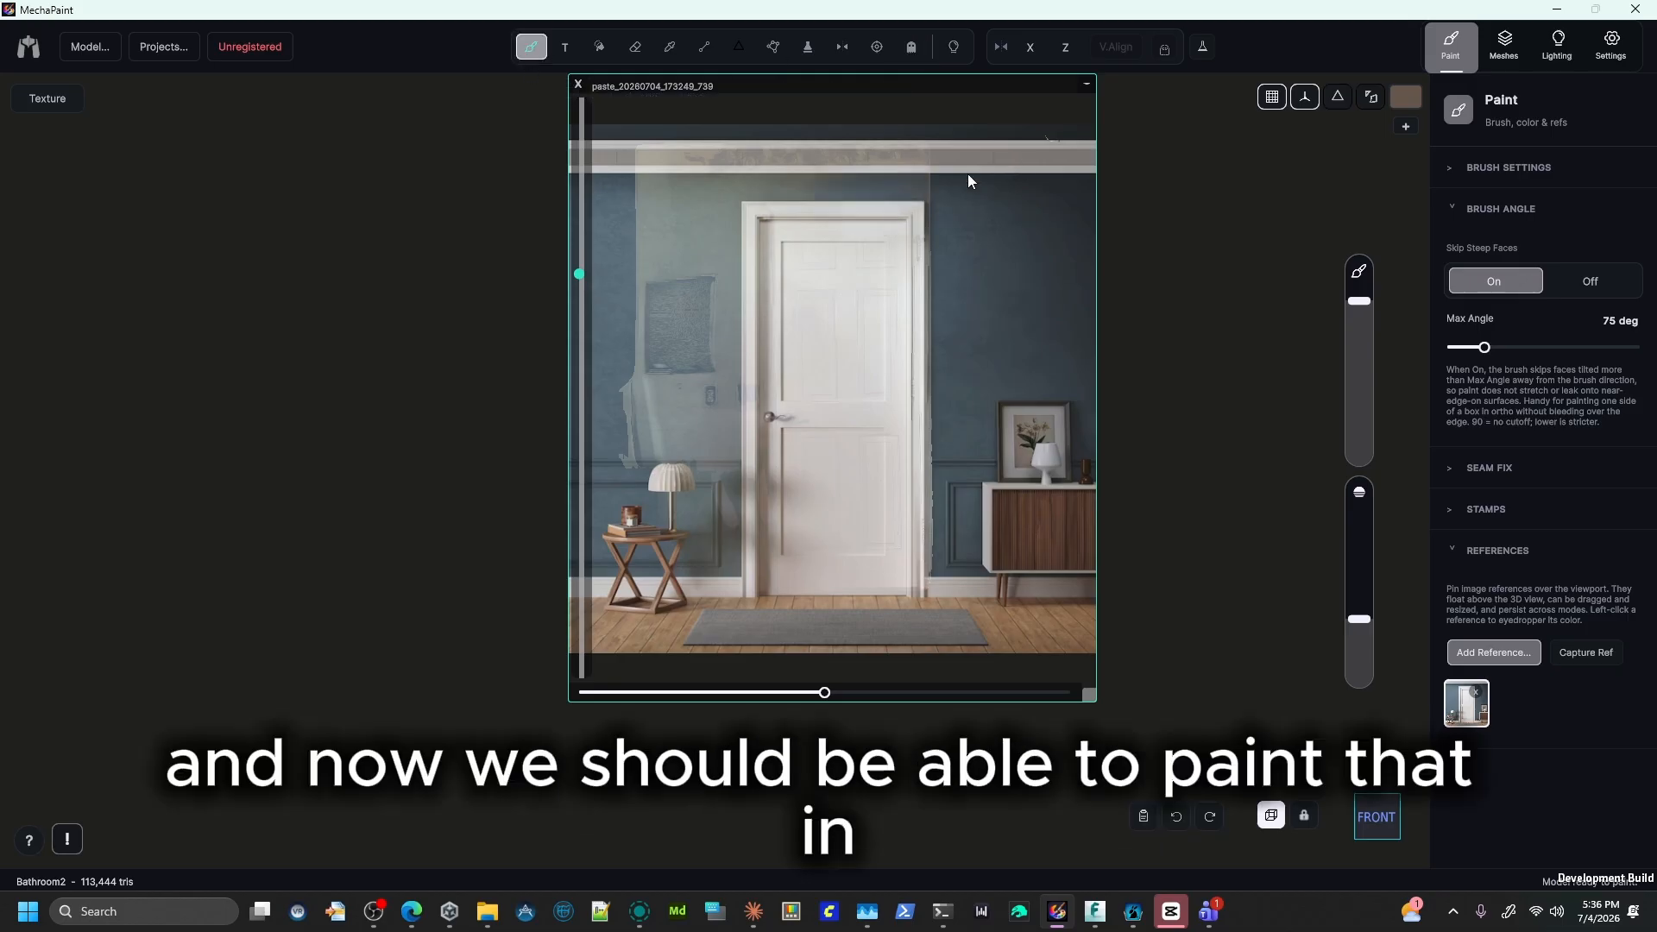
left_click_drag(961, 269, 666, 421)
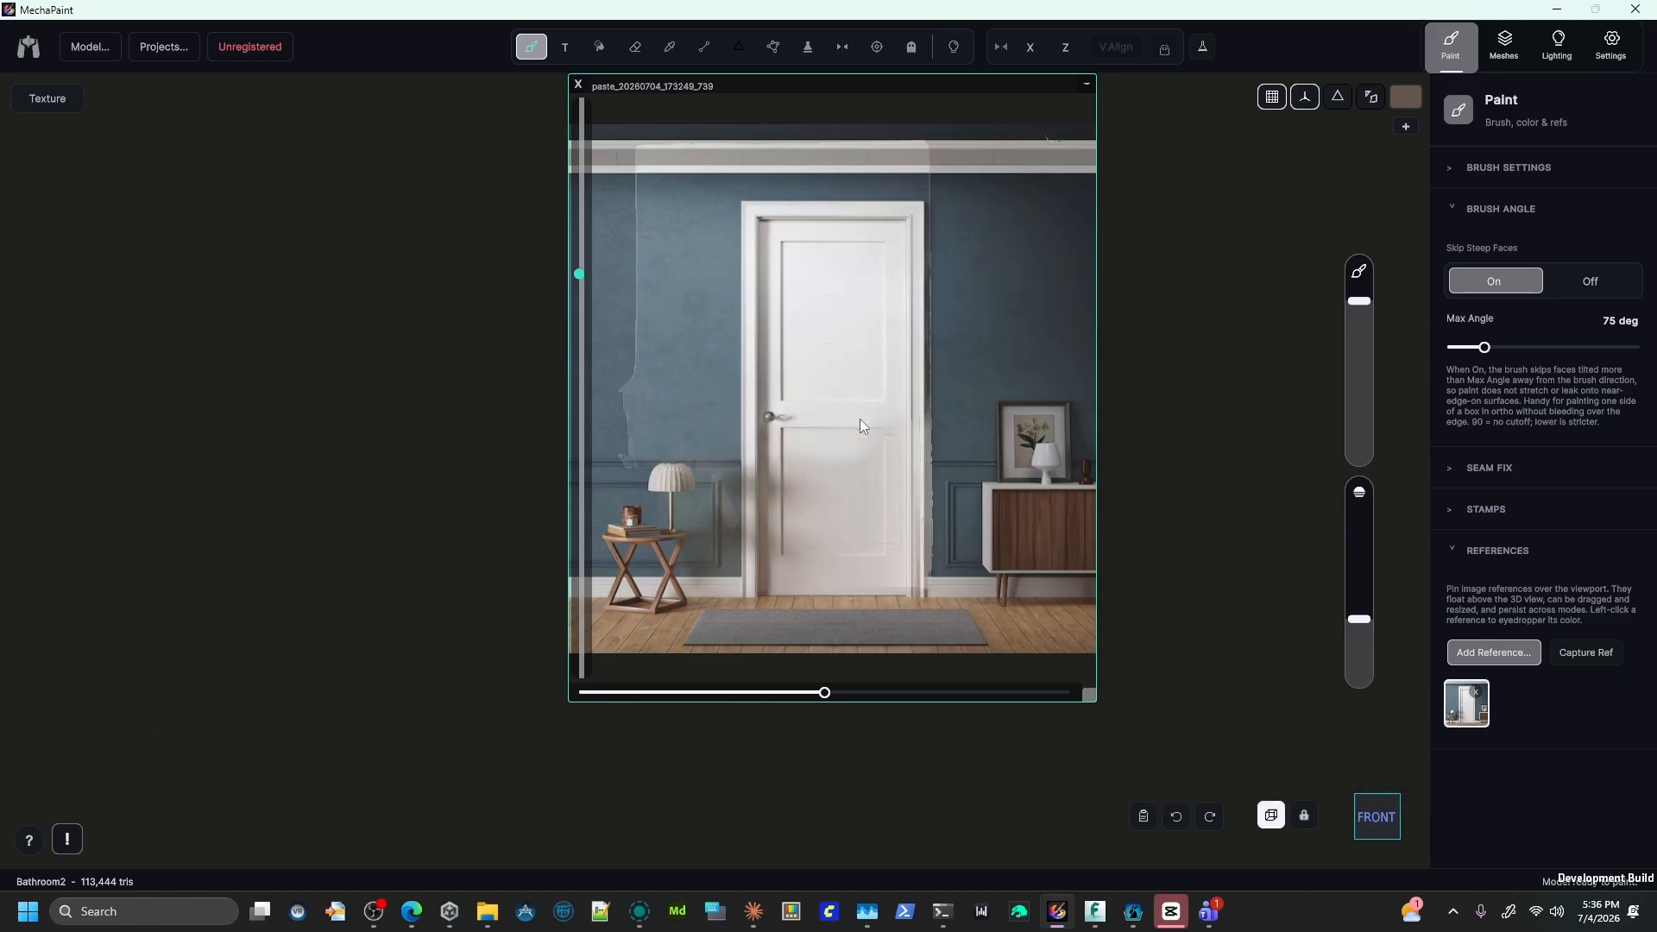
left_click_drag(935, 511, 530, 505)
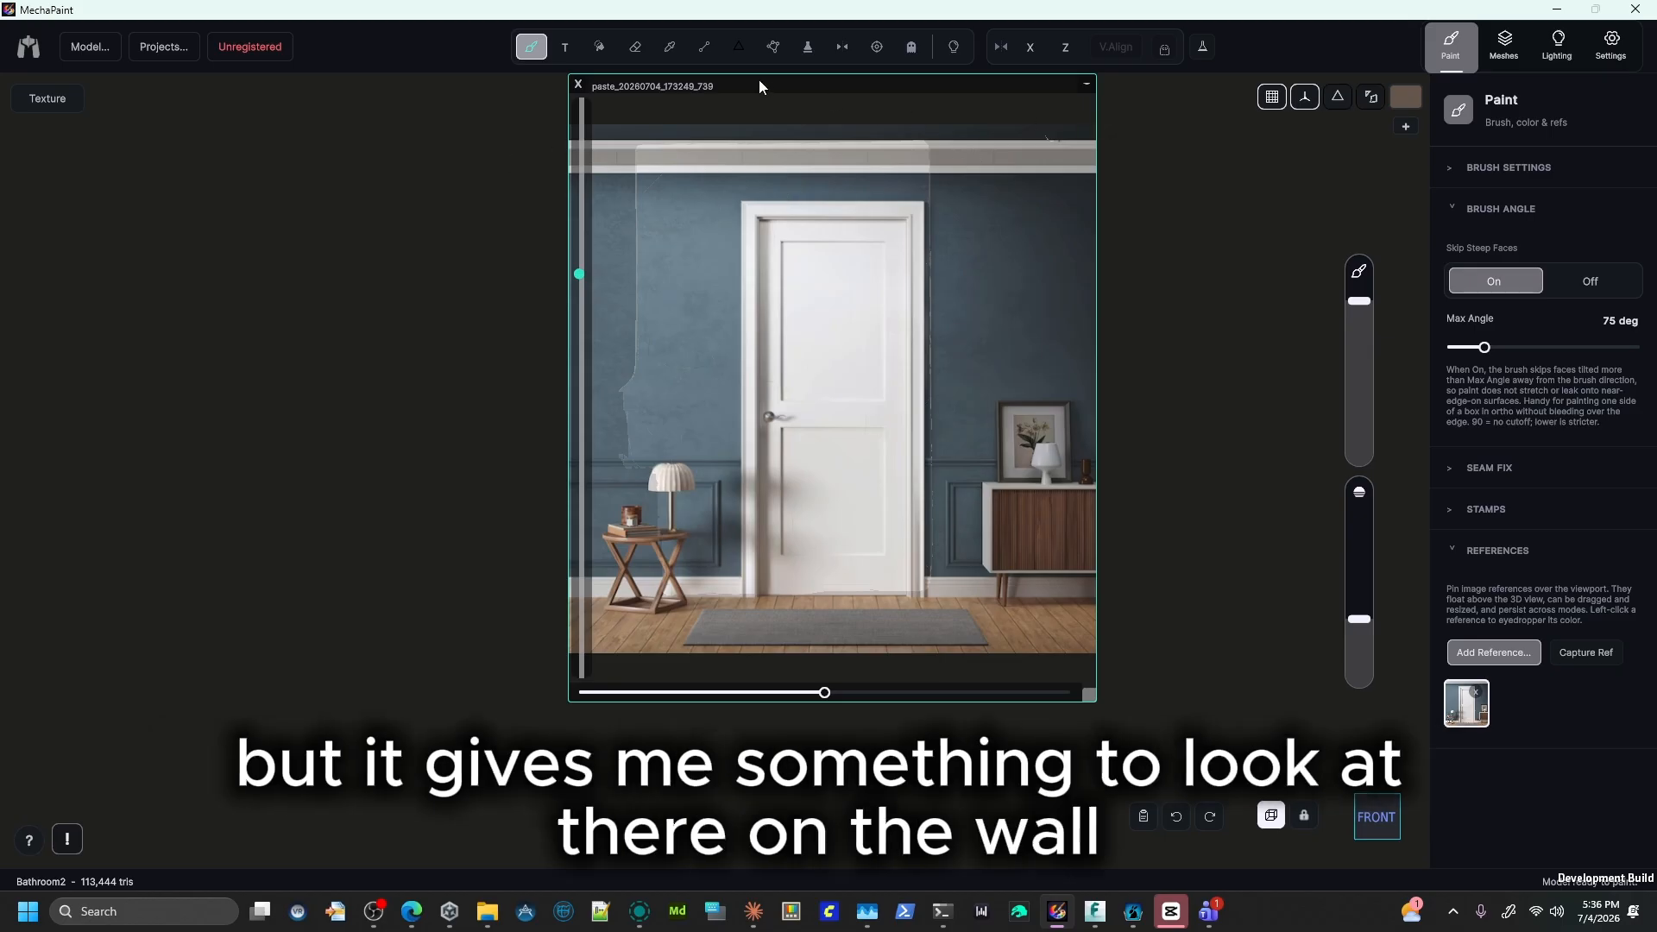
left_click_drag(826, 85, 258, 251)
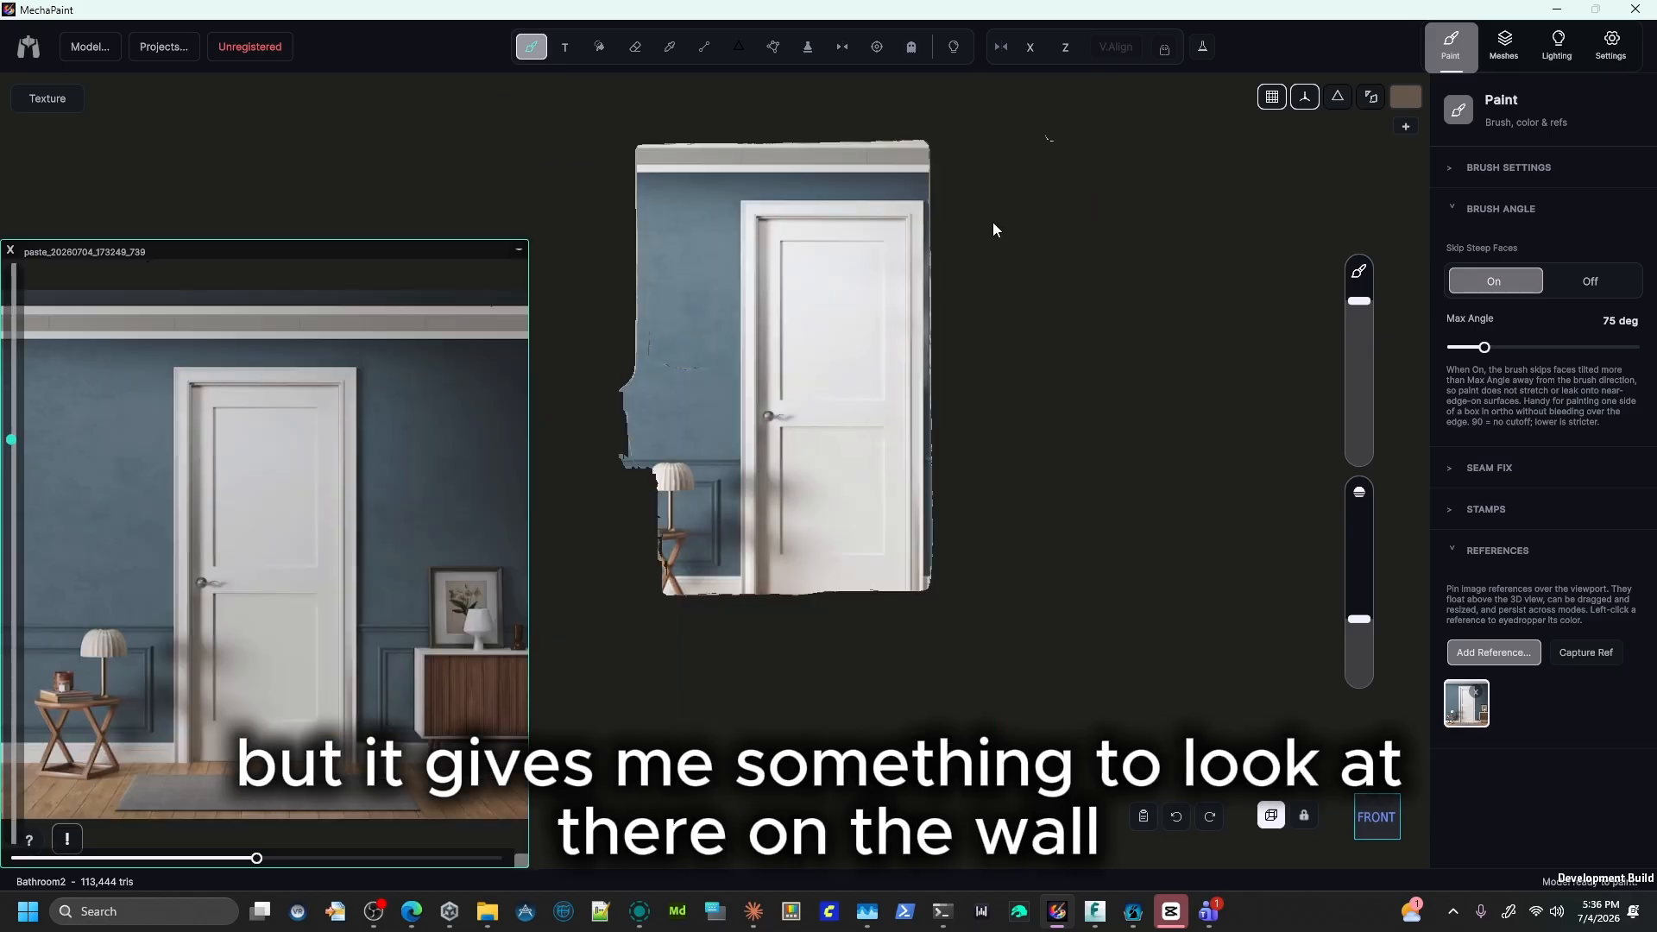
middle_click_drag(992, 230, 1053, 252)
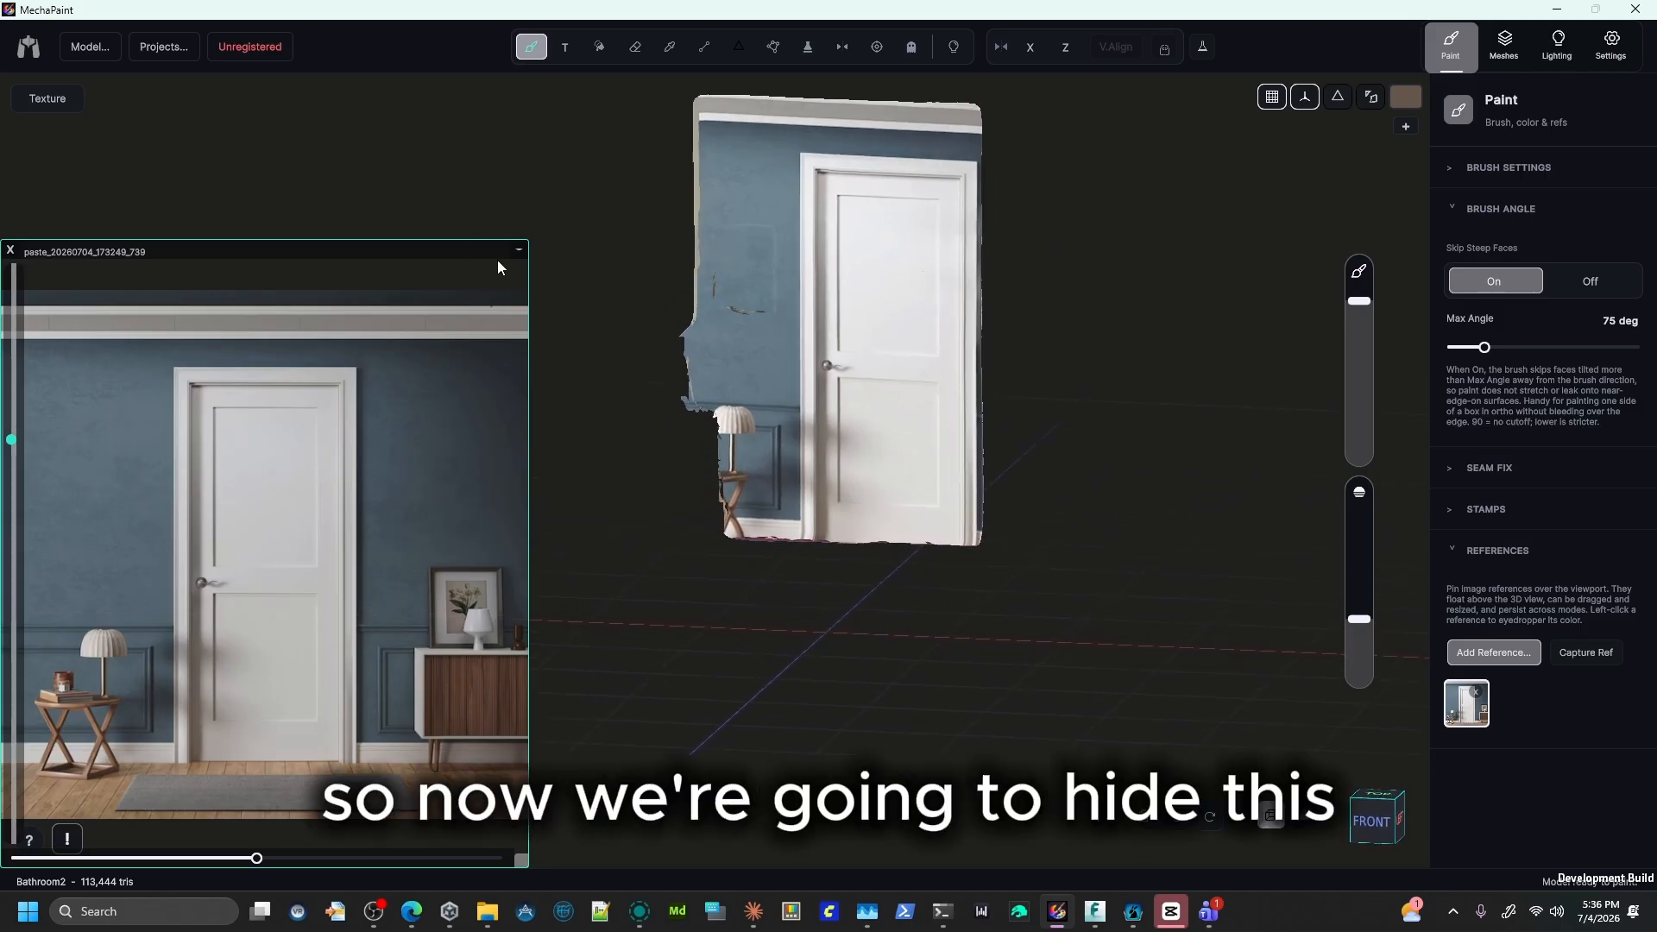
Close the door reference and clear all ghosting to bring back the rest of the room.
left_click(11, 250)
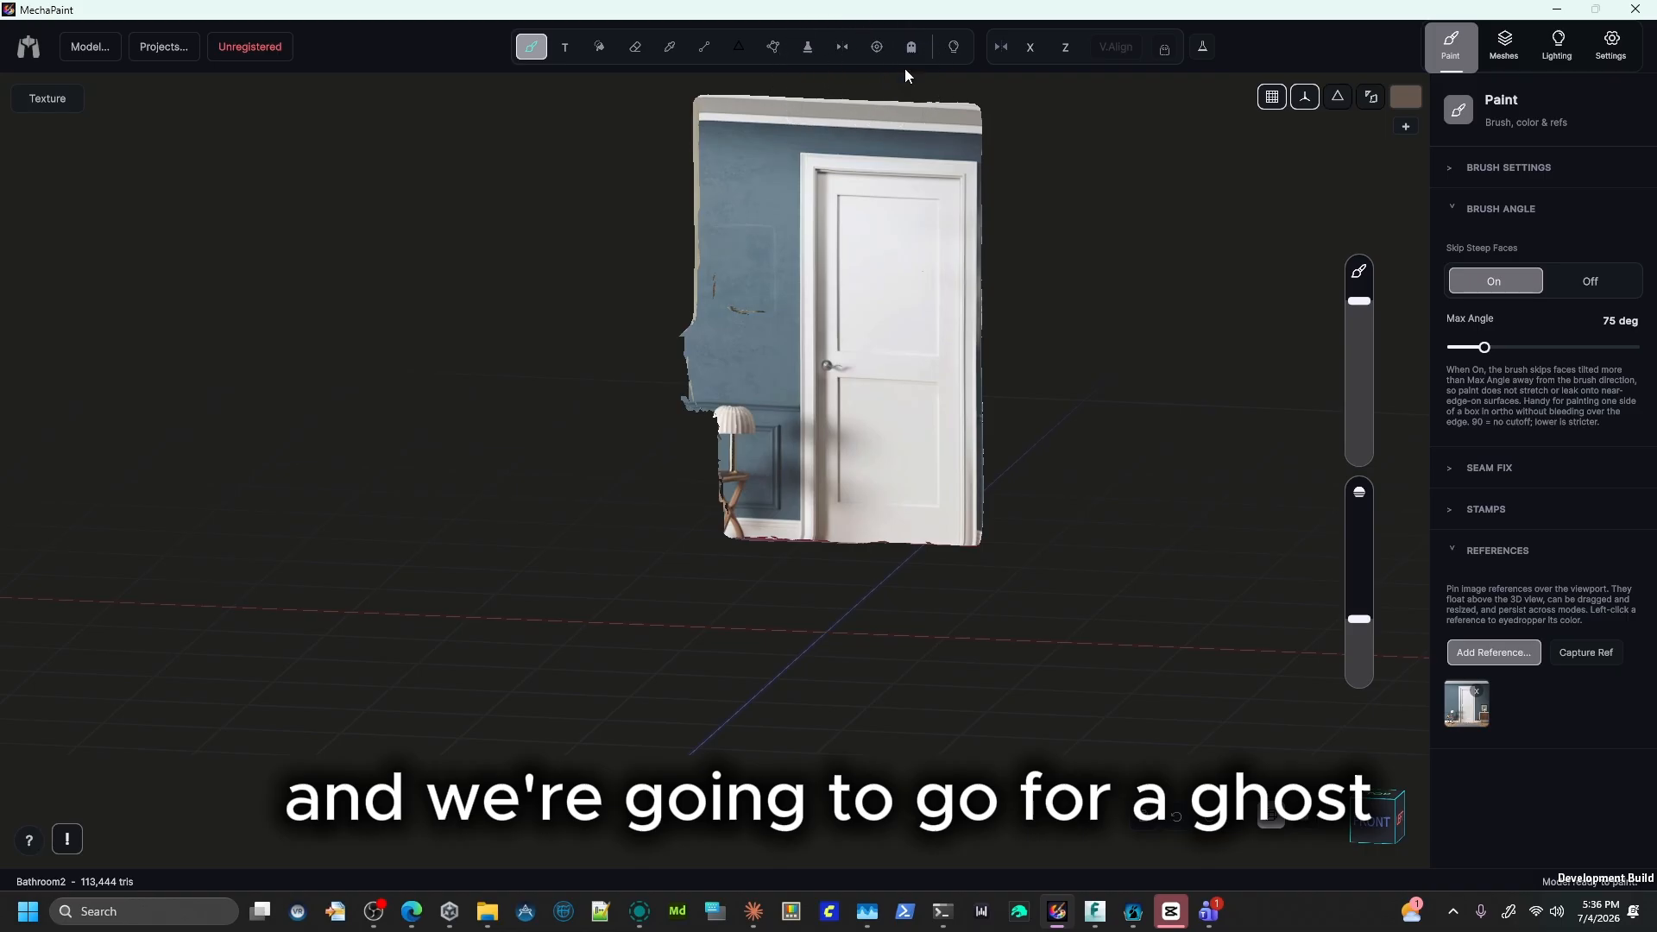
left_click(911, 46)
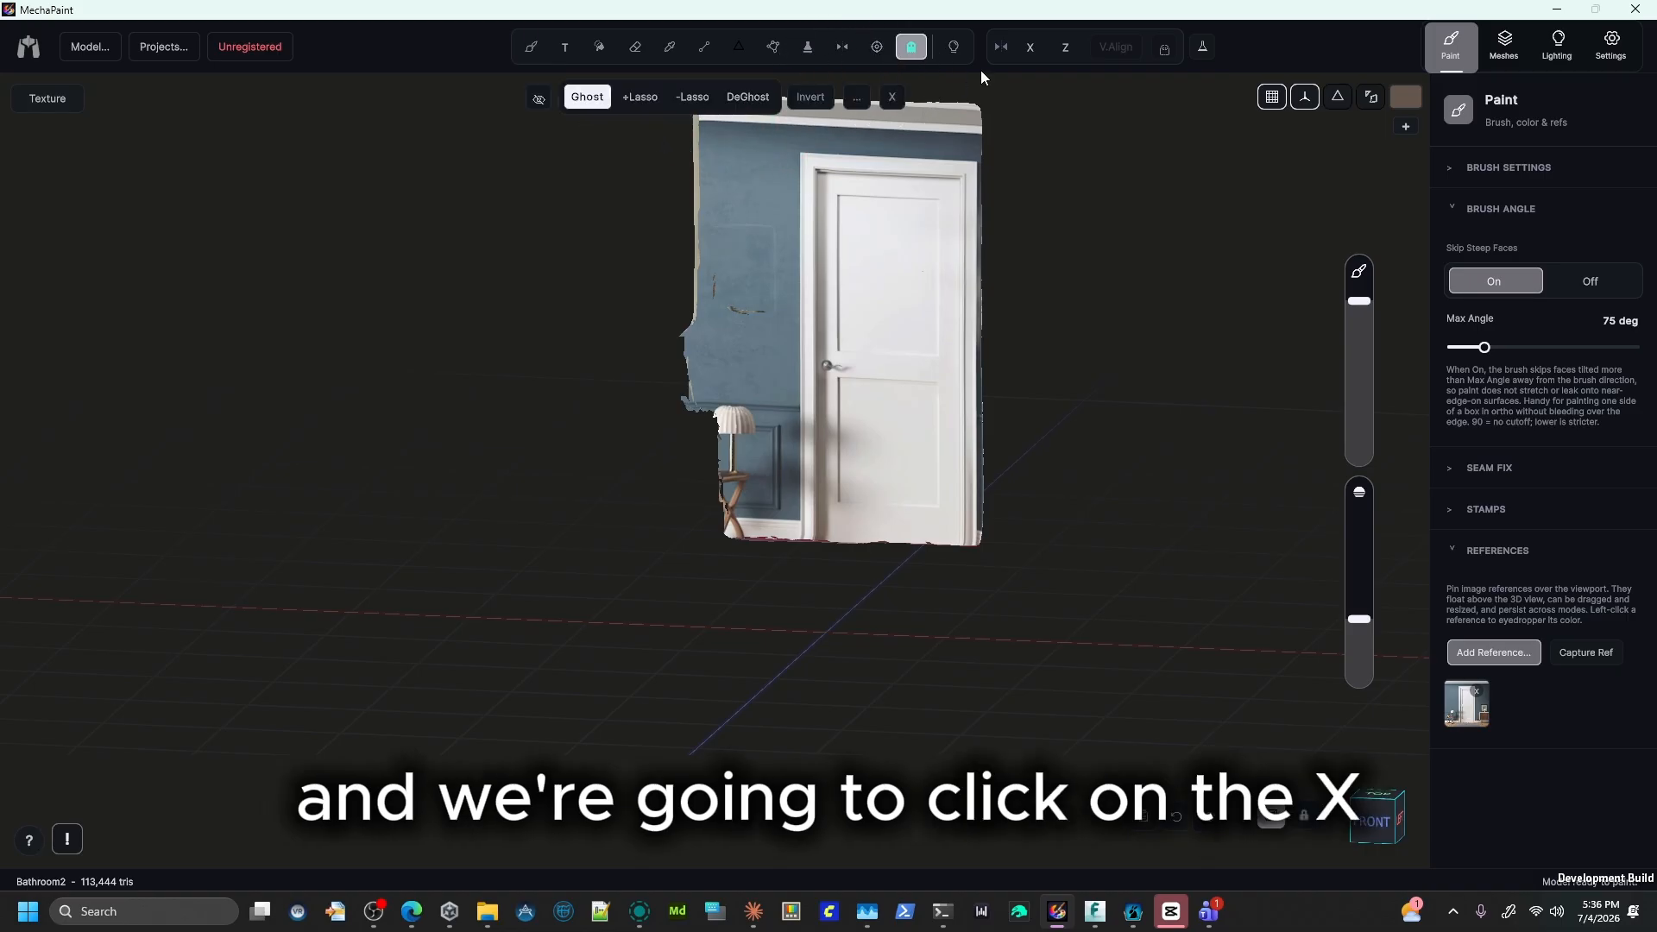
left_click(891, 100)
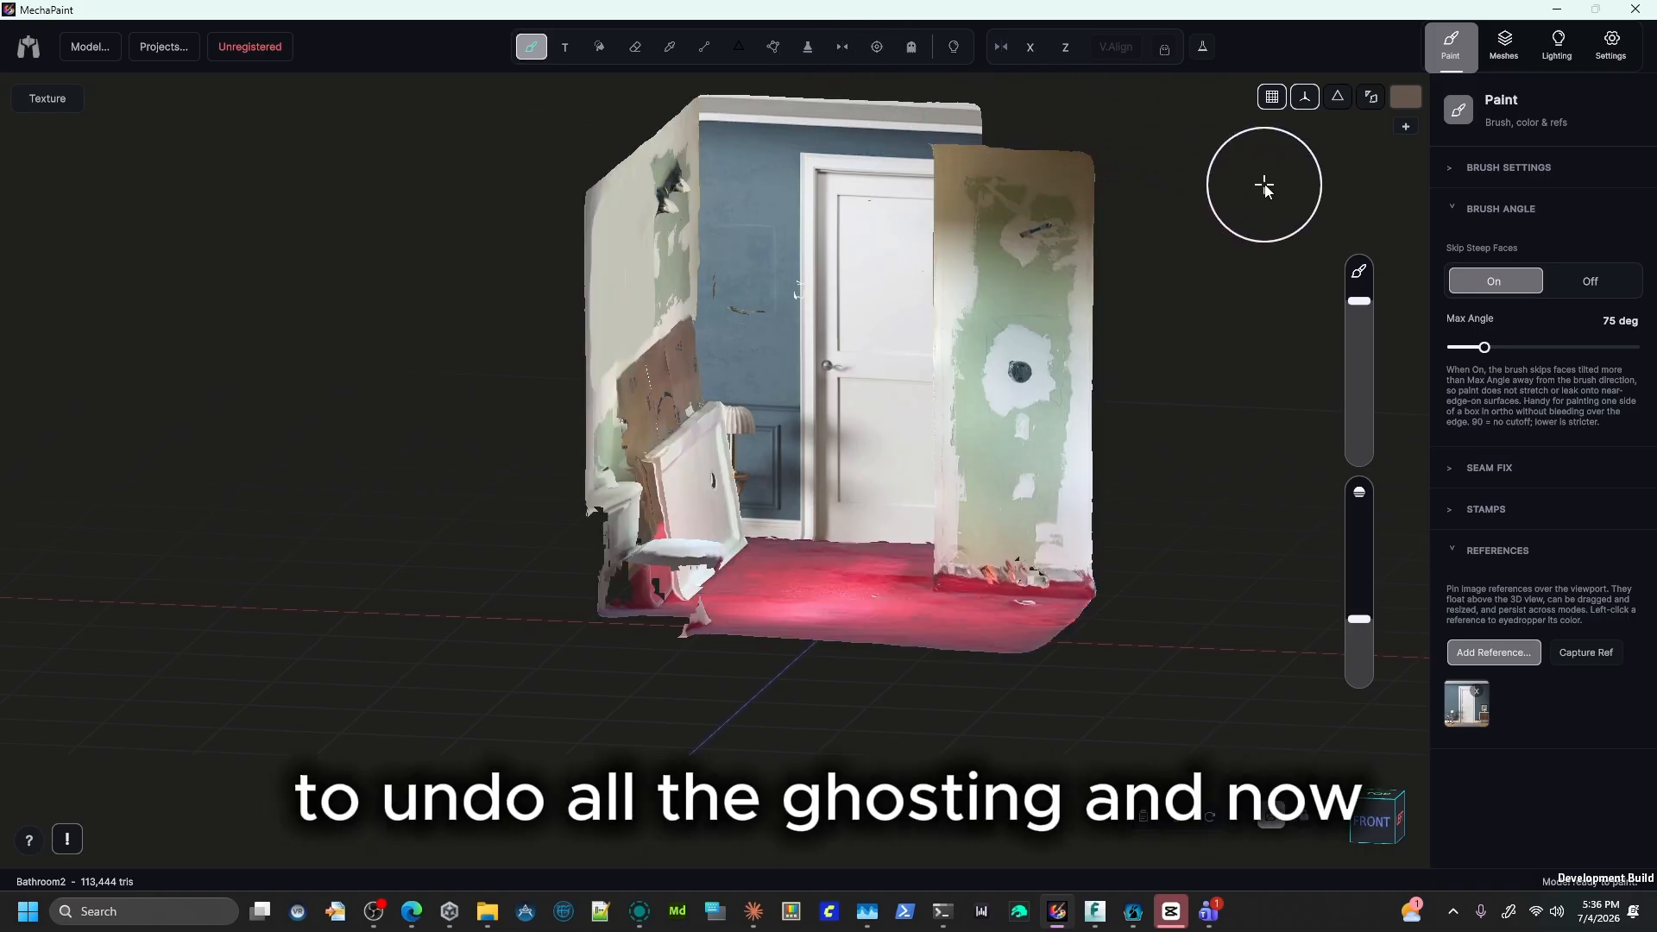
From the top view, lasso-ghost the main part of the room up to the edge of the six-panel door's wall.
middle_click_drag(1245, 210, 1032, 374)
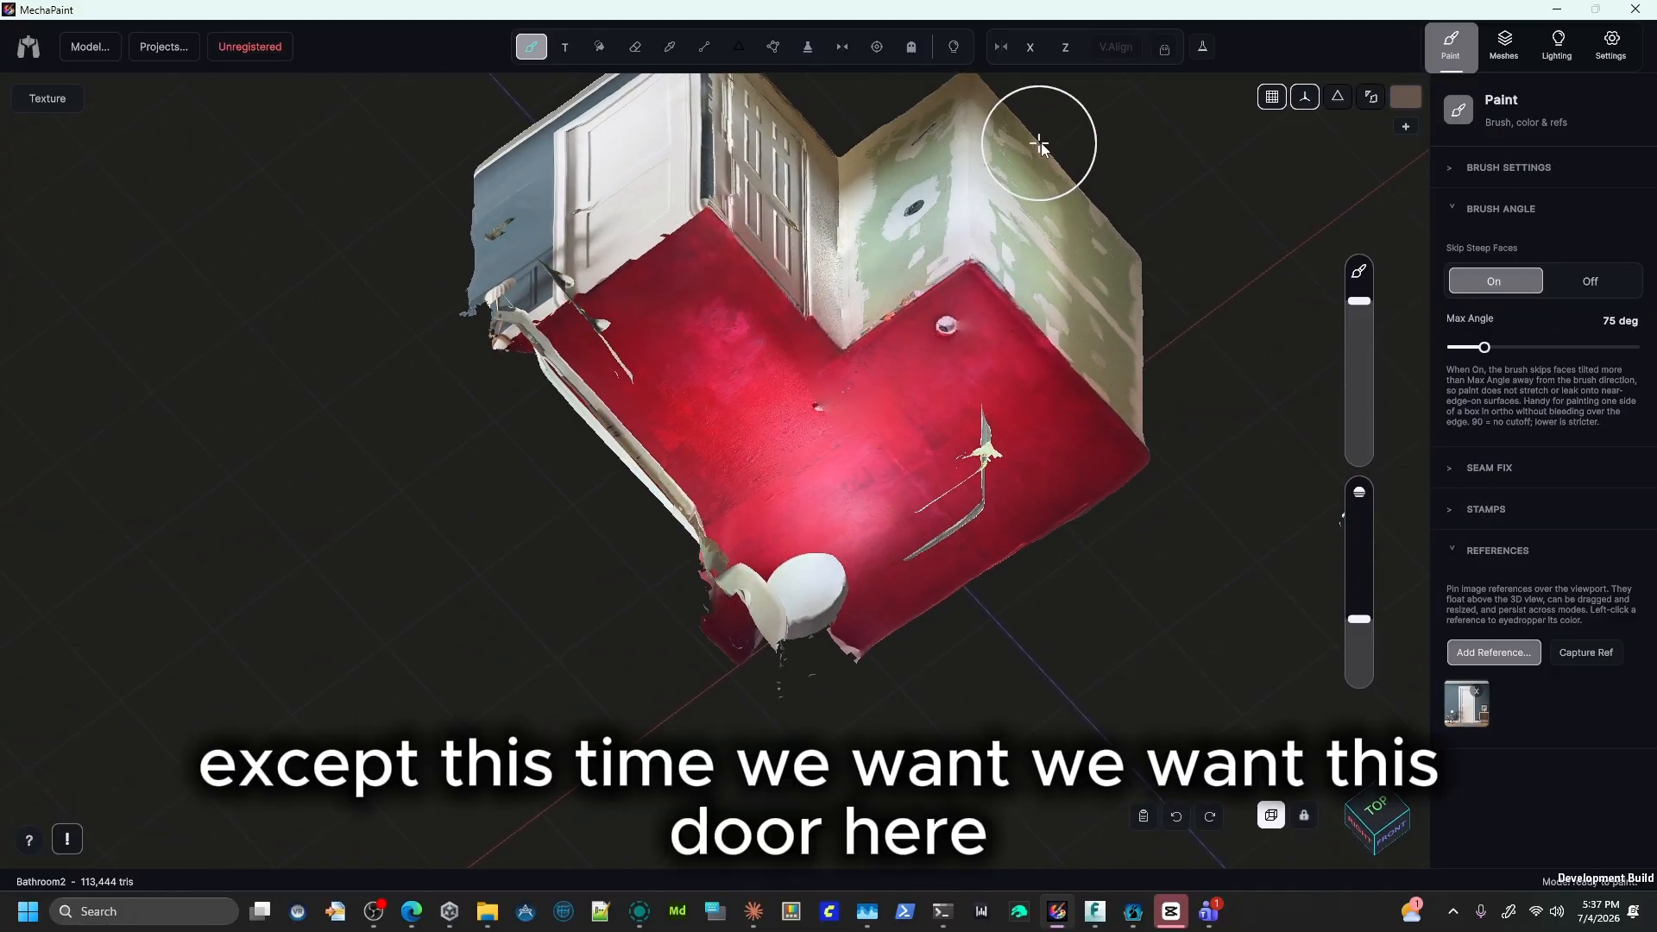
mouse_move(1104, 154)
middle_mouse_down()
mouse_move(1091, 285)
mouse_move(910, 292)
mouse_move(973, 366)
mouse_move(1001, 332)
mouse_move(986, 405)
middle_mouse_up()
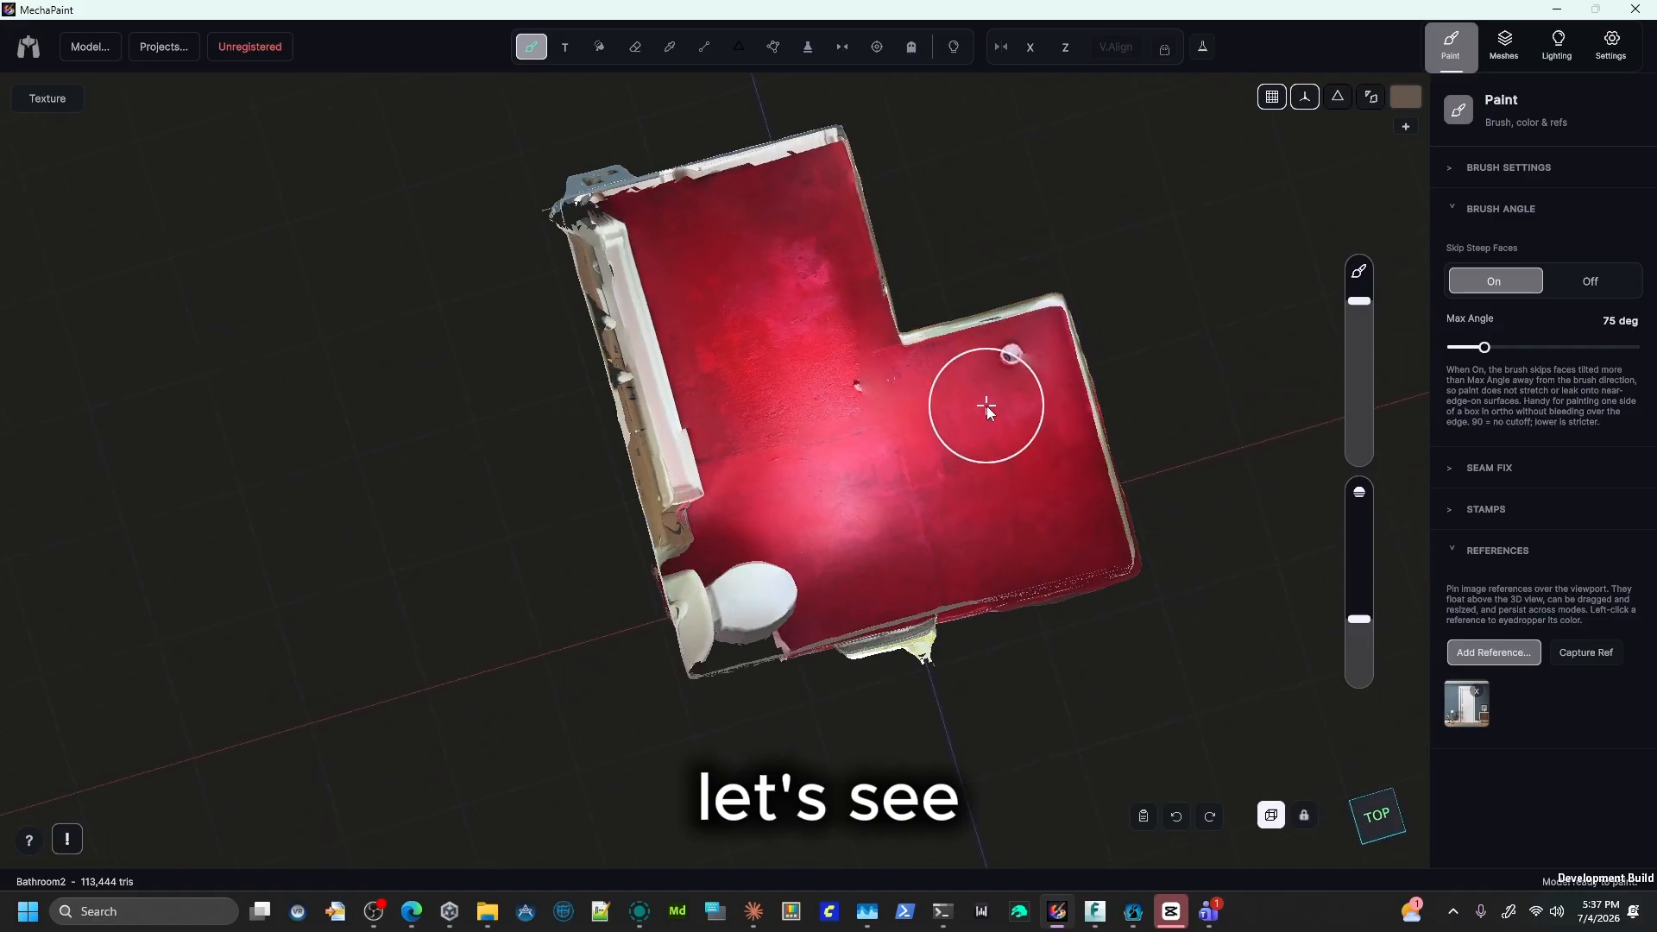
left_click(1379, 818)
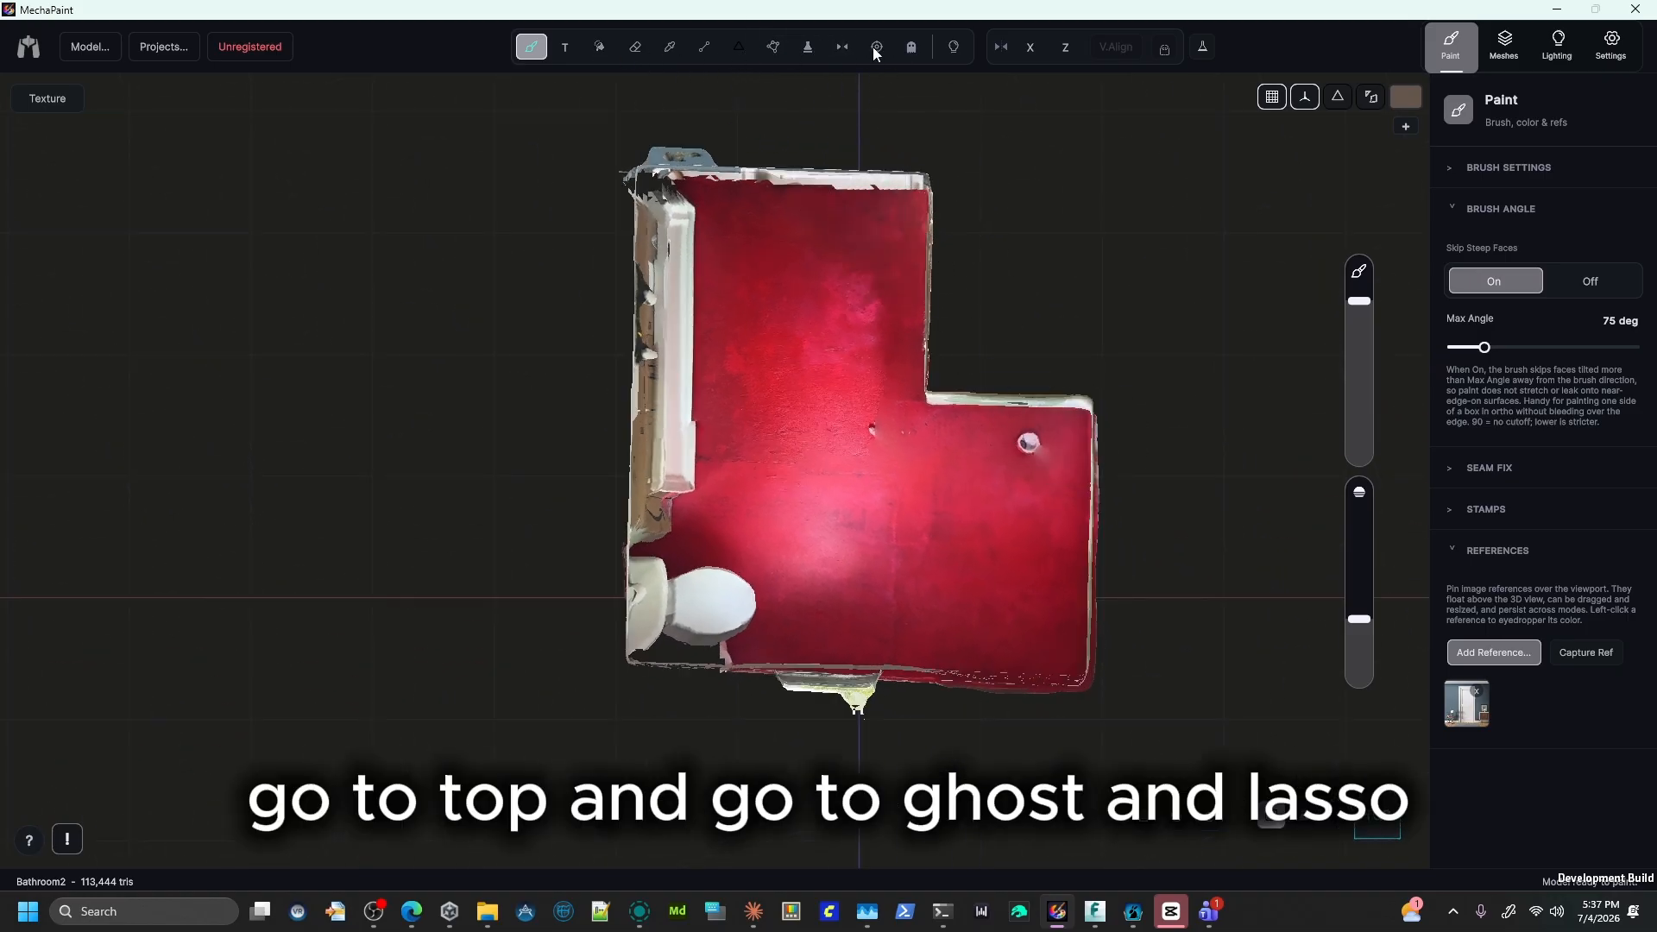
left_click(911, 48)
left_click(644, 102)
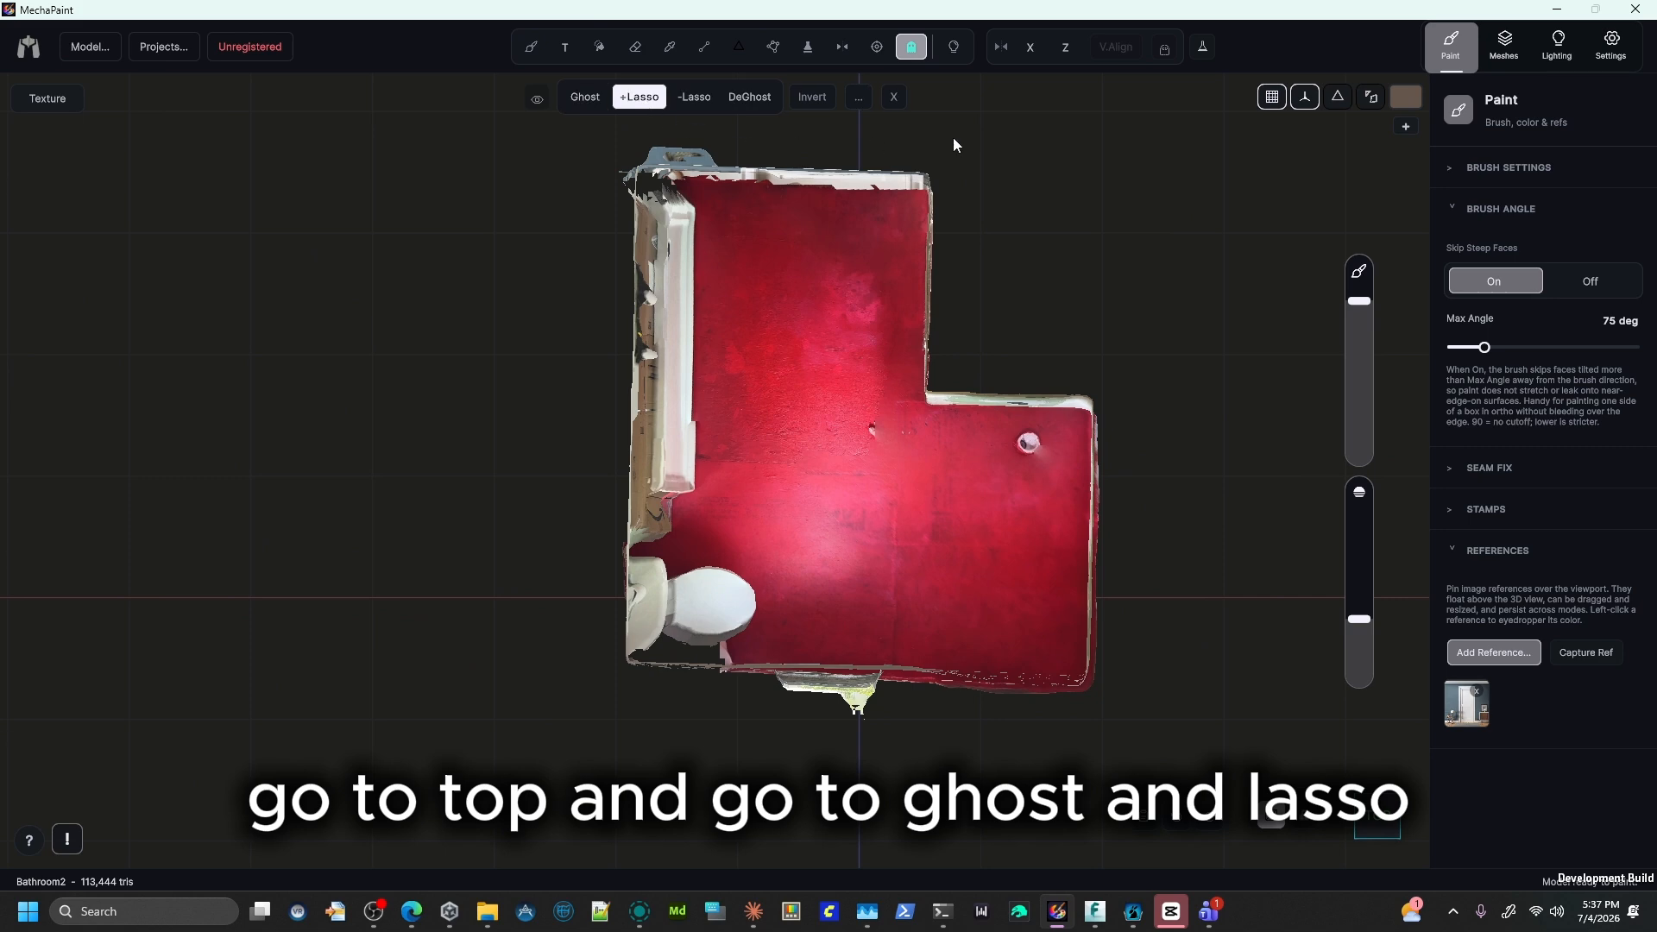
mouse_move(907, 154)
left_mouse_down()
mouse_move(891, 130)
mouse_move(595, 123)
left_mouse_up()
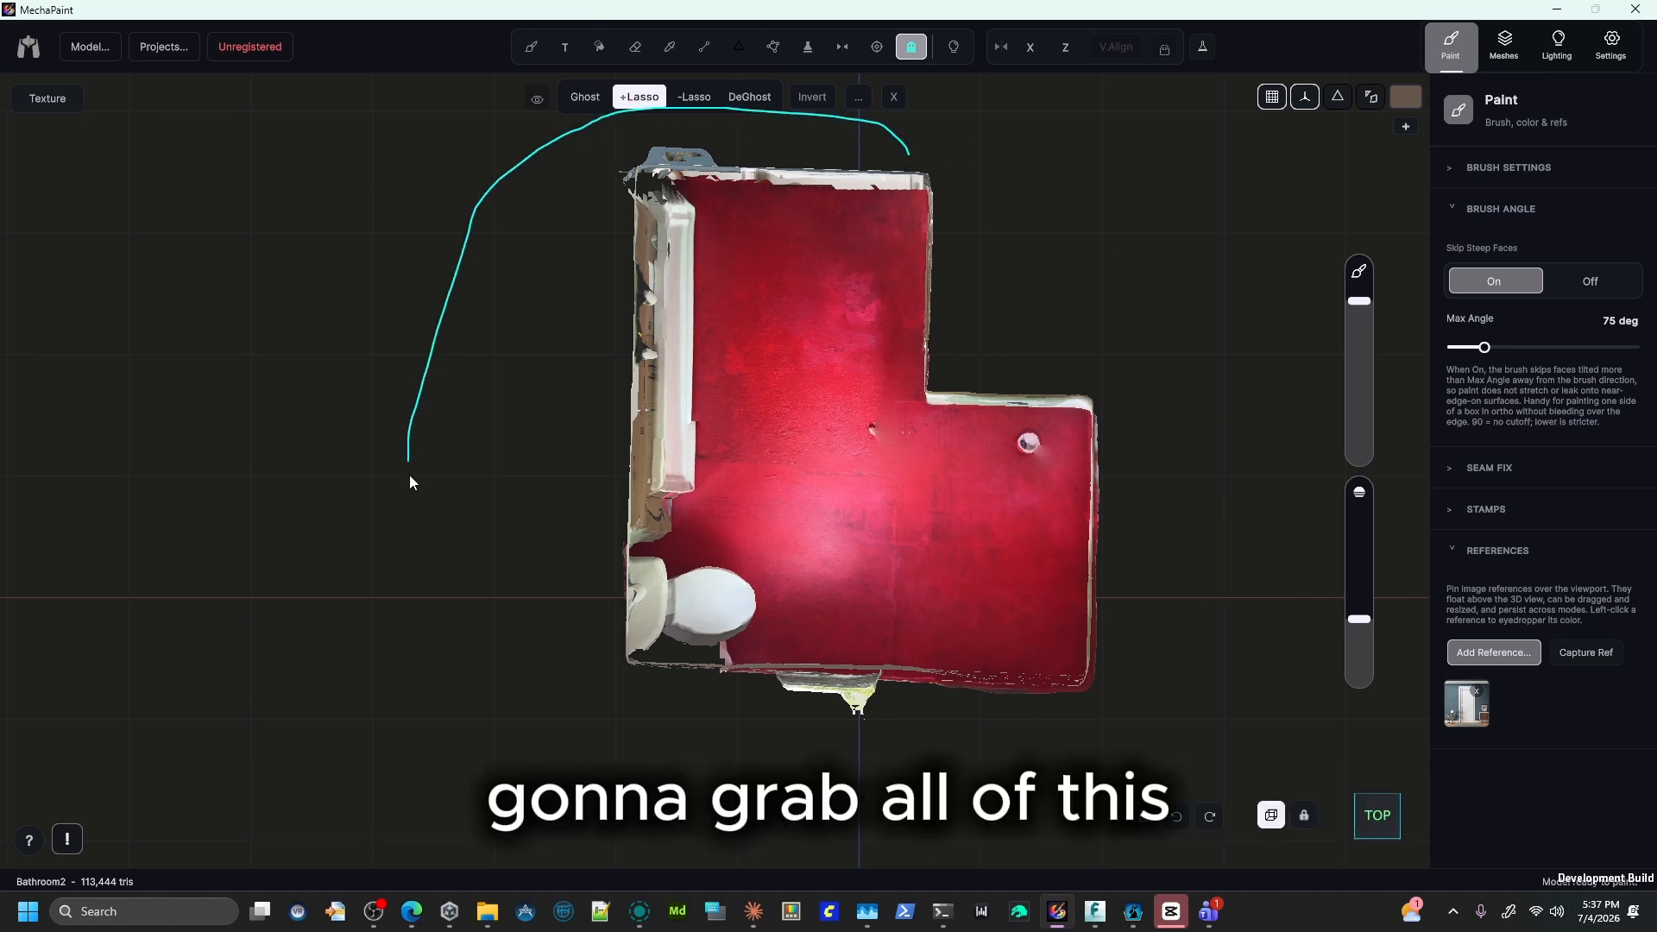
left_click_drag(832, 821, 908, 759)
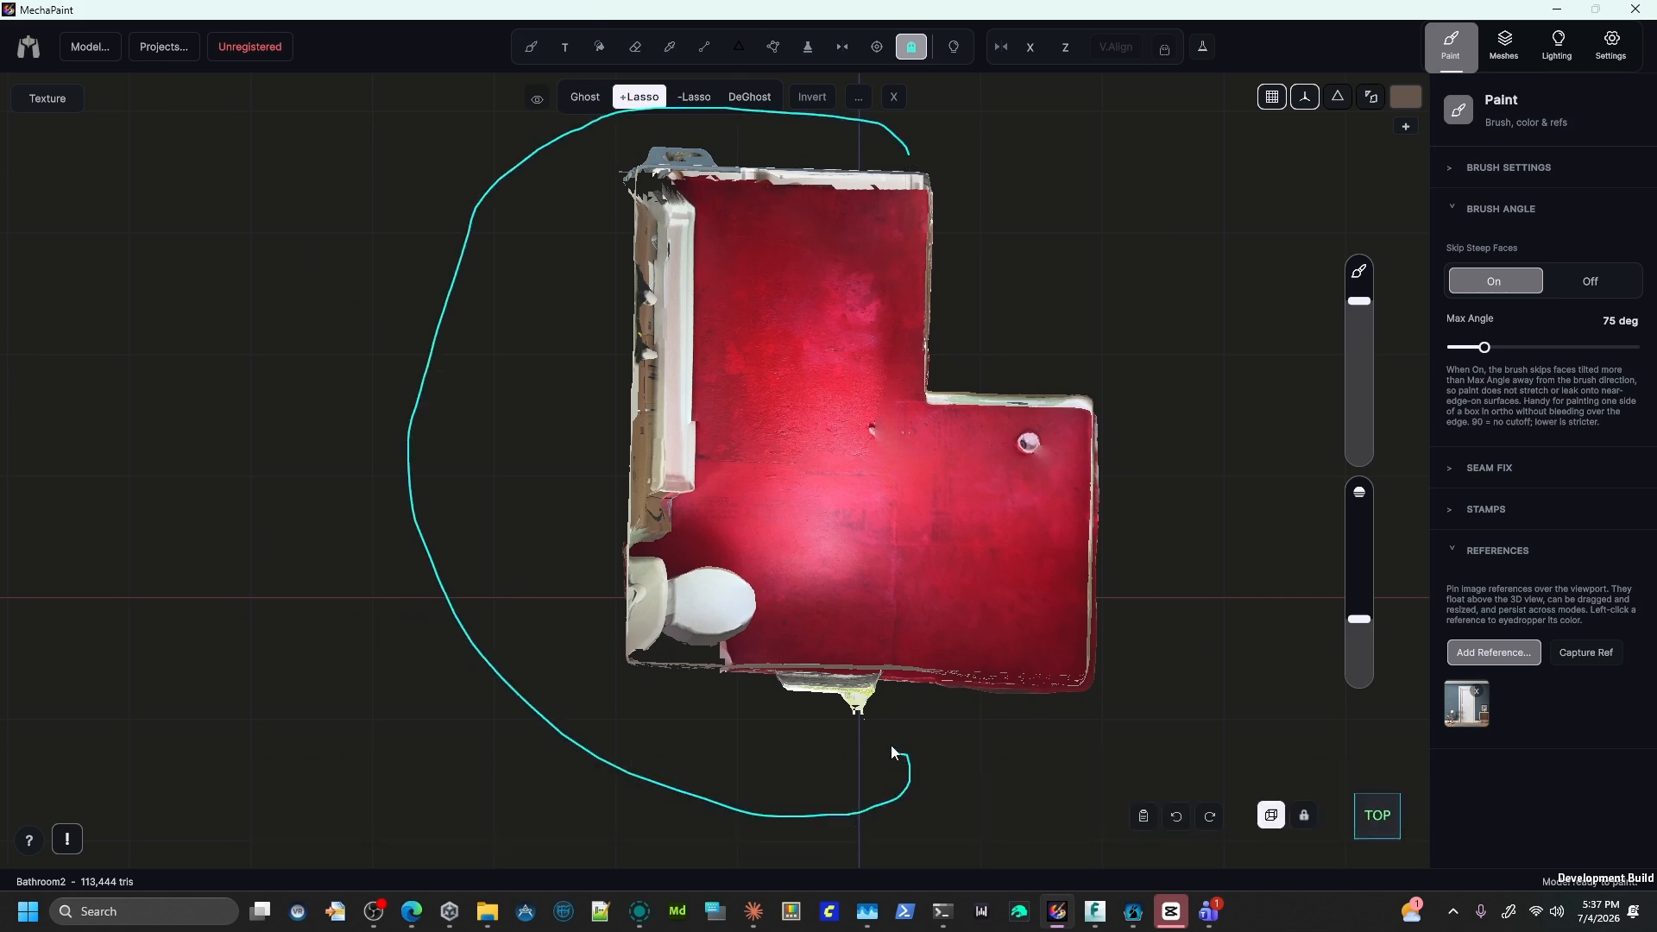
left_click_drag(887, 704, 892, 681)
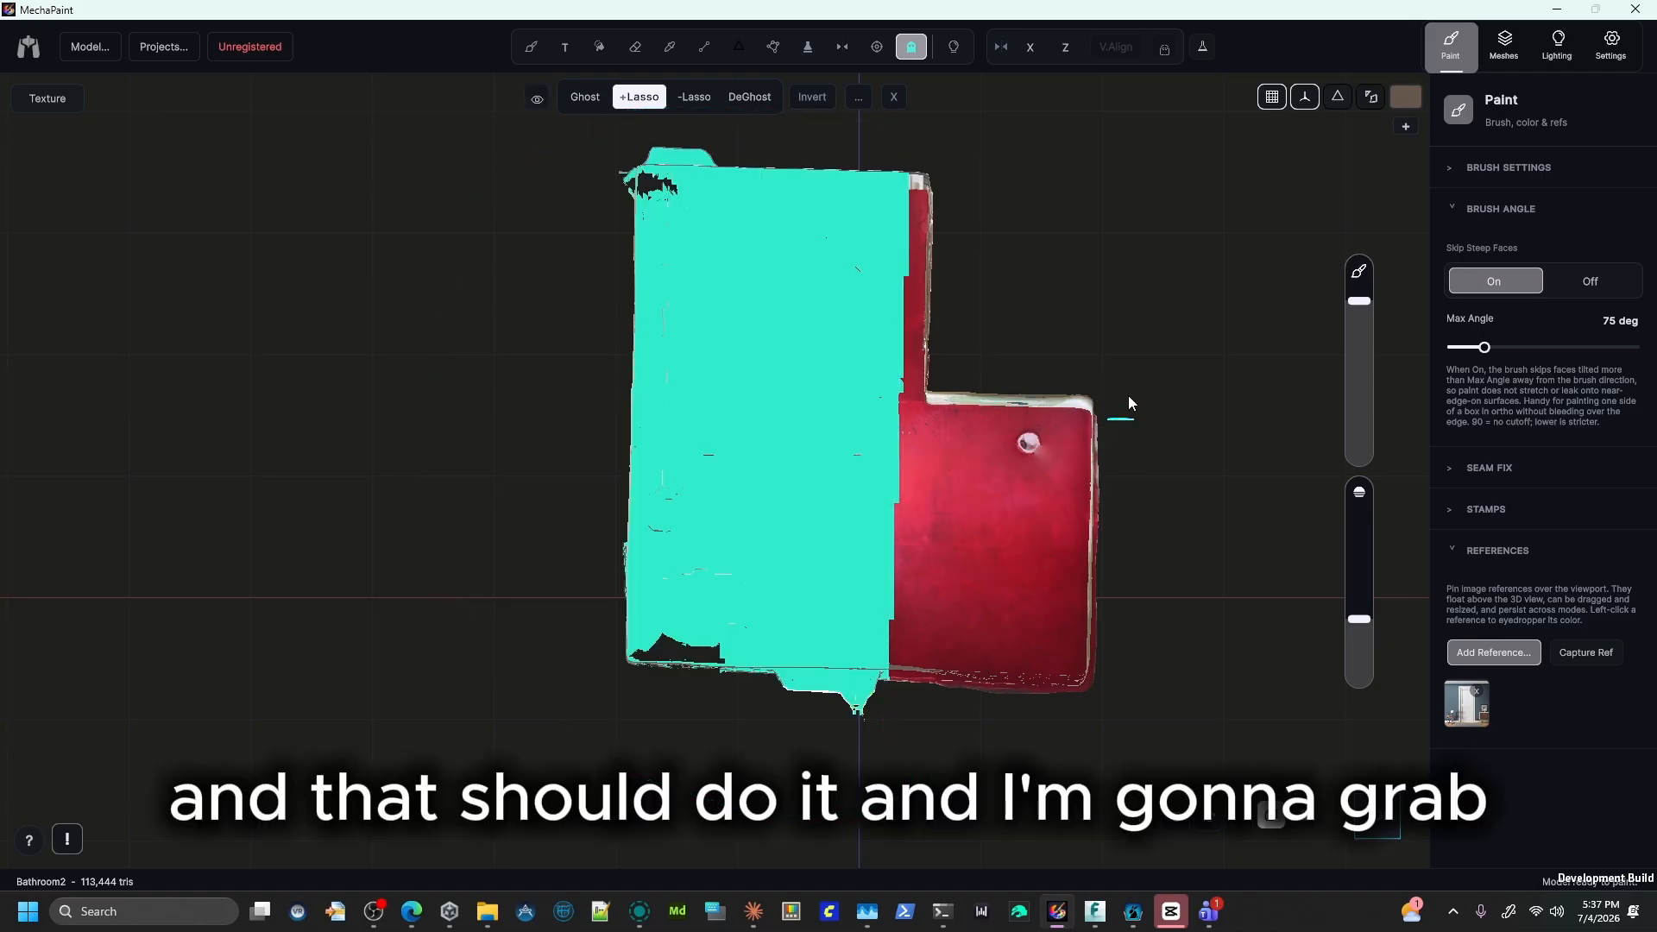
Lasso-ghost the remaining alcove and hide all ghosted geometry so only the six-panel door's wall is left.
mouse_move(1060, 381)
left_mouse_down()
mouse_move(1217, 557)
mouse_move(858, 733)
left_mouse_up()
mouse_move(538, 632)
left_mouse_down()
mouse_move(639, 466)
mouse_move(586, 447)
left_mouse_up()
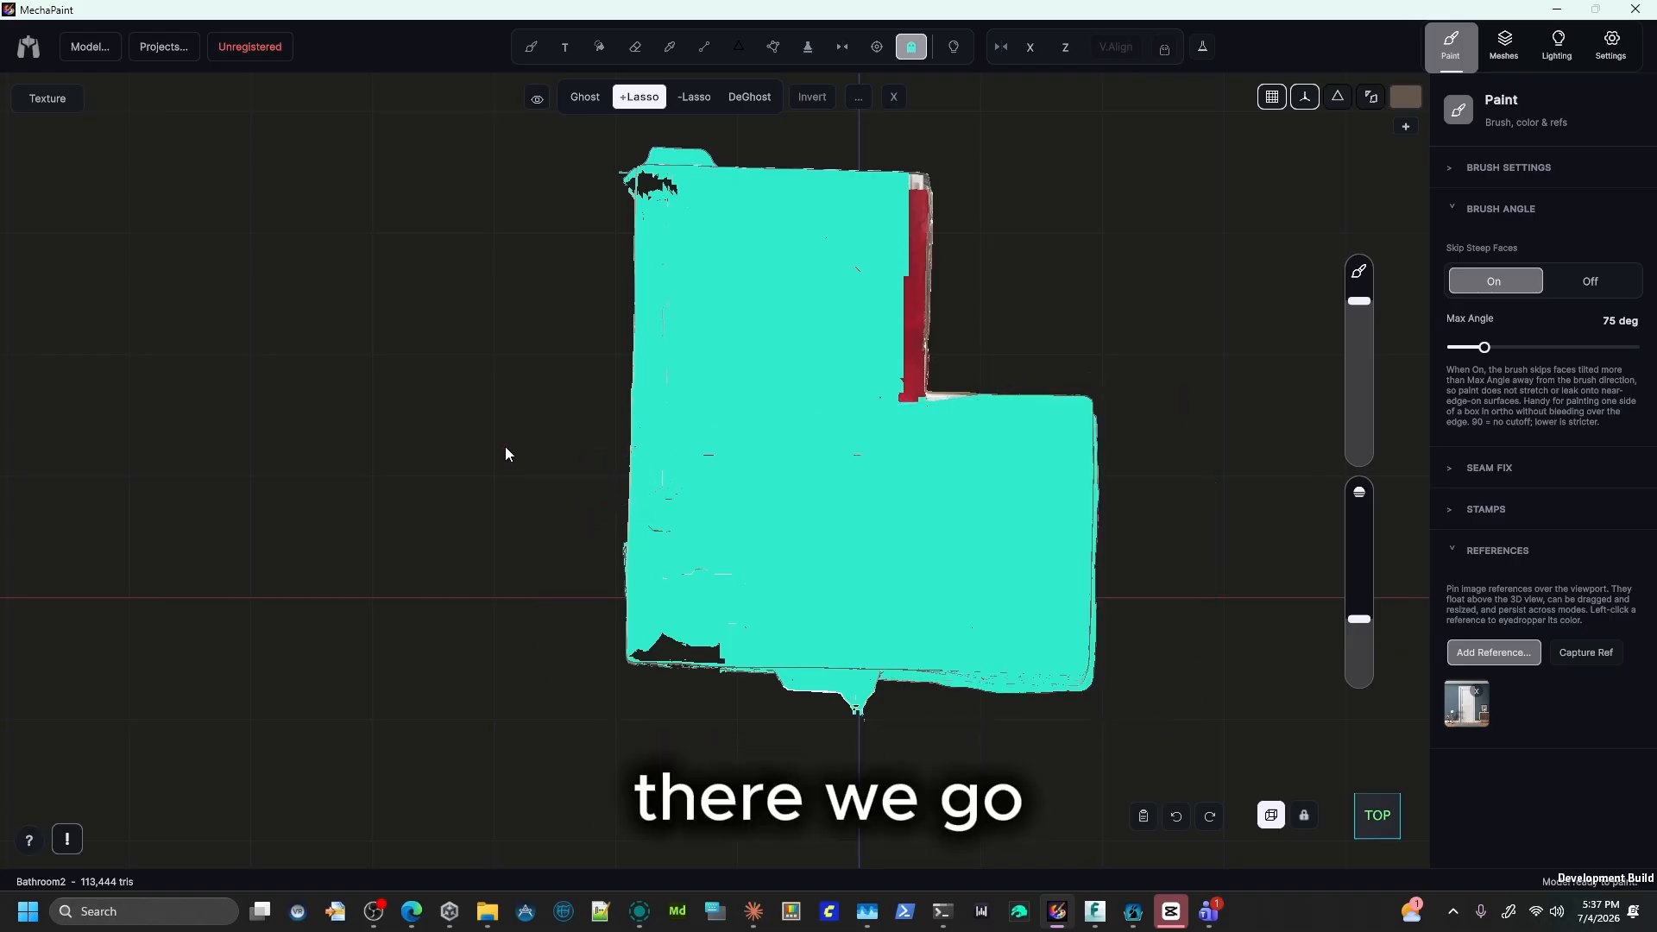
left_click(535, 99)
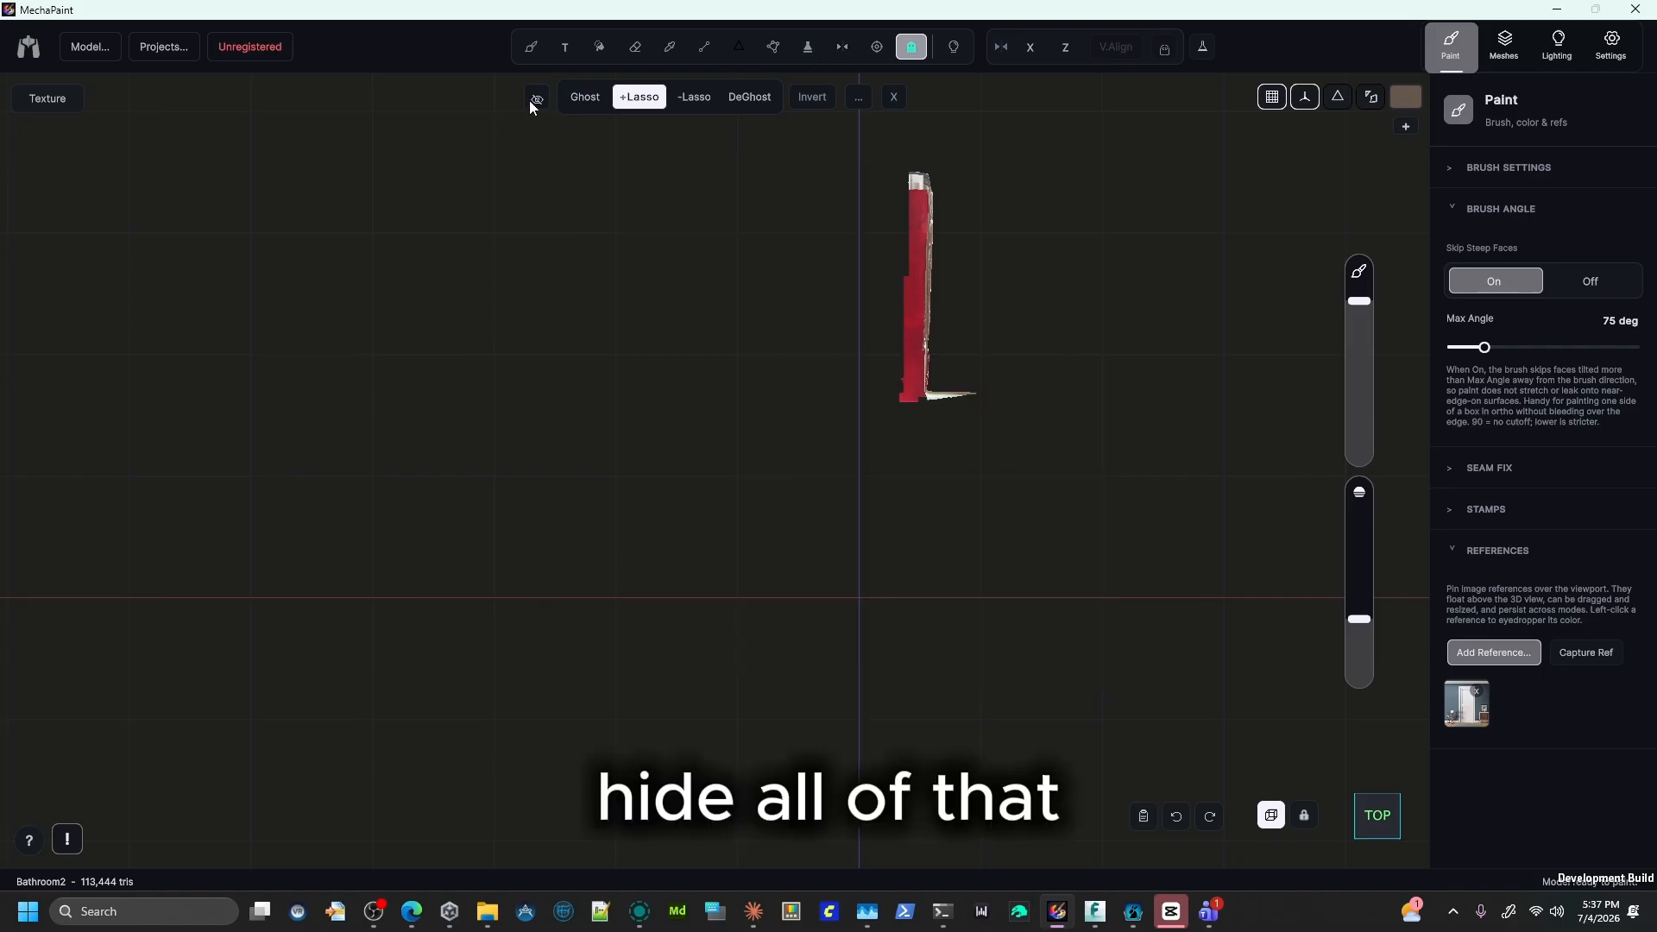
From the right view, reopen the door reference as an overlay and align its white door over the isolated wall's six-panel door.
left_click(532, 47)
mouse_move(604, 377)
middle_mouse_down()
mouse_move(883, 212)
mouse_move(944, 100)
mouse_move(898, 119)
mouse_move(867, 200)
mouse_move(909, 107)
middle_mouse_up()
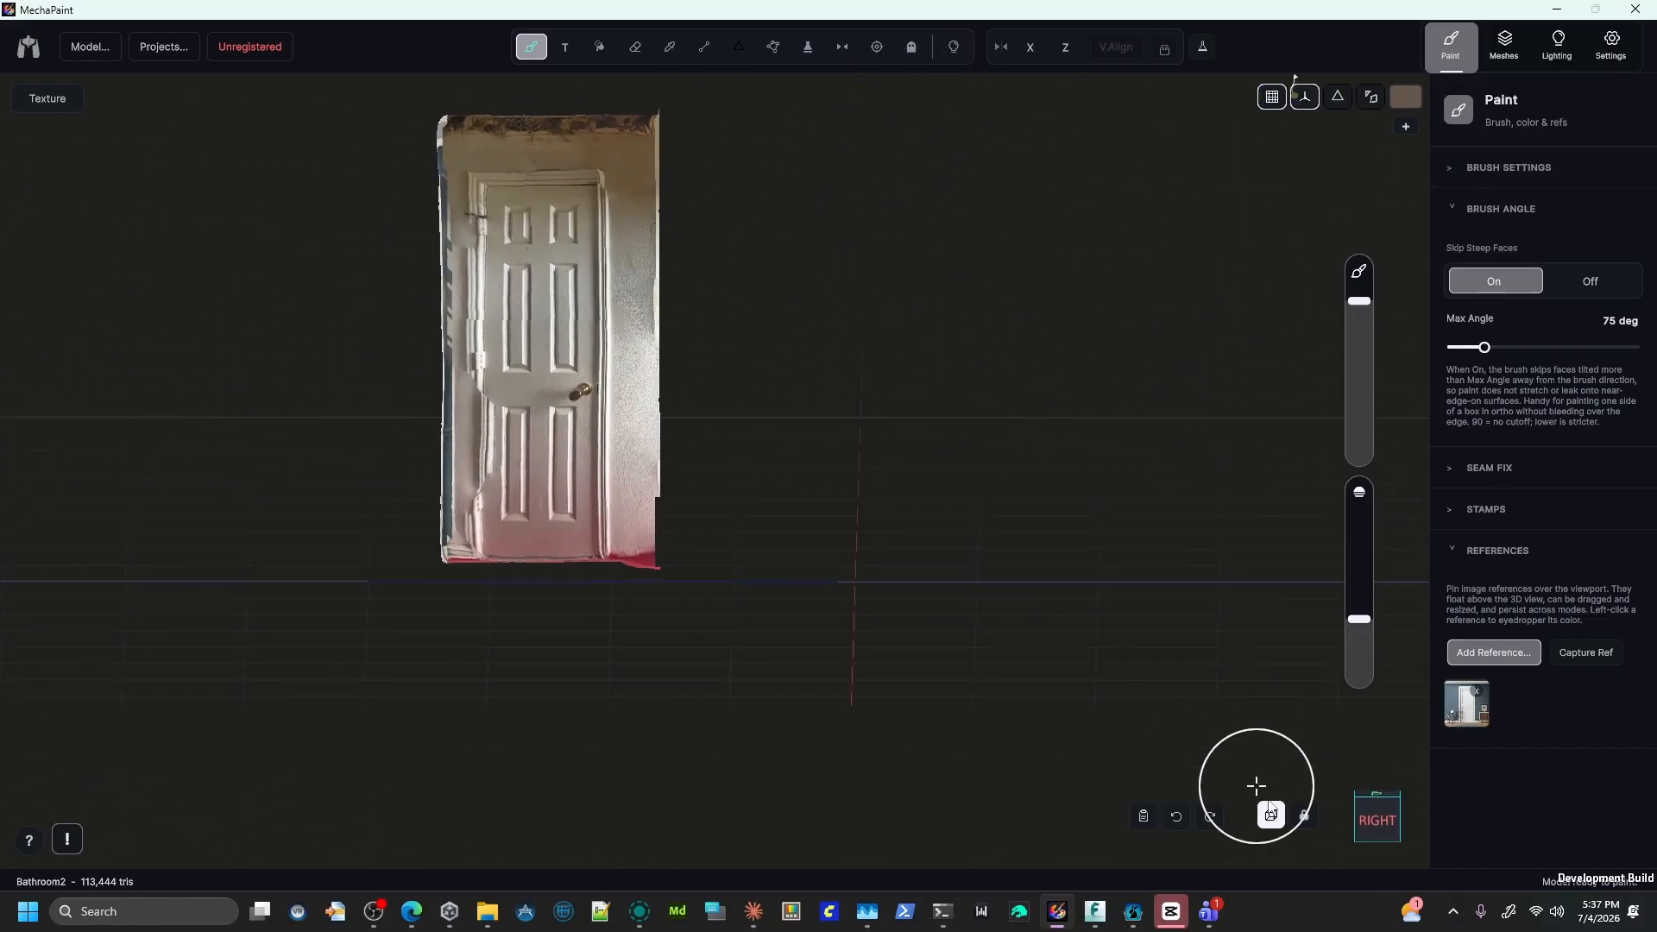
left_click(1368, 813)
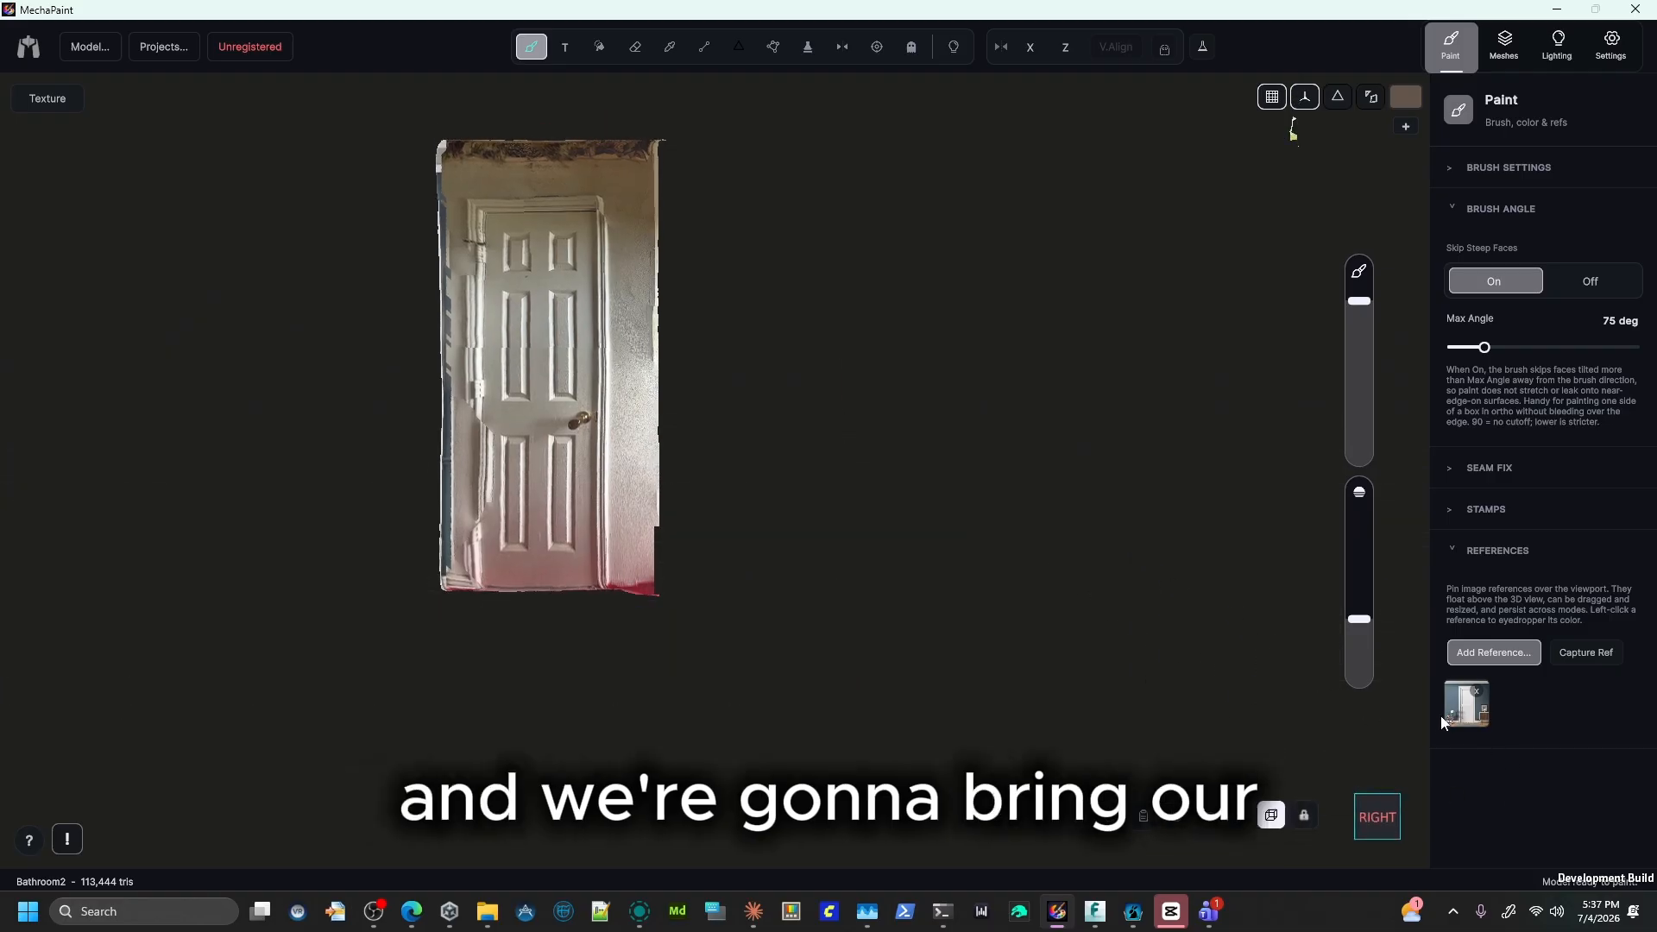
left_click(1476, 713)
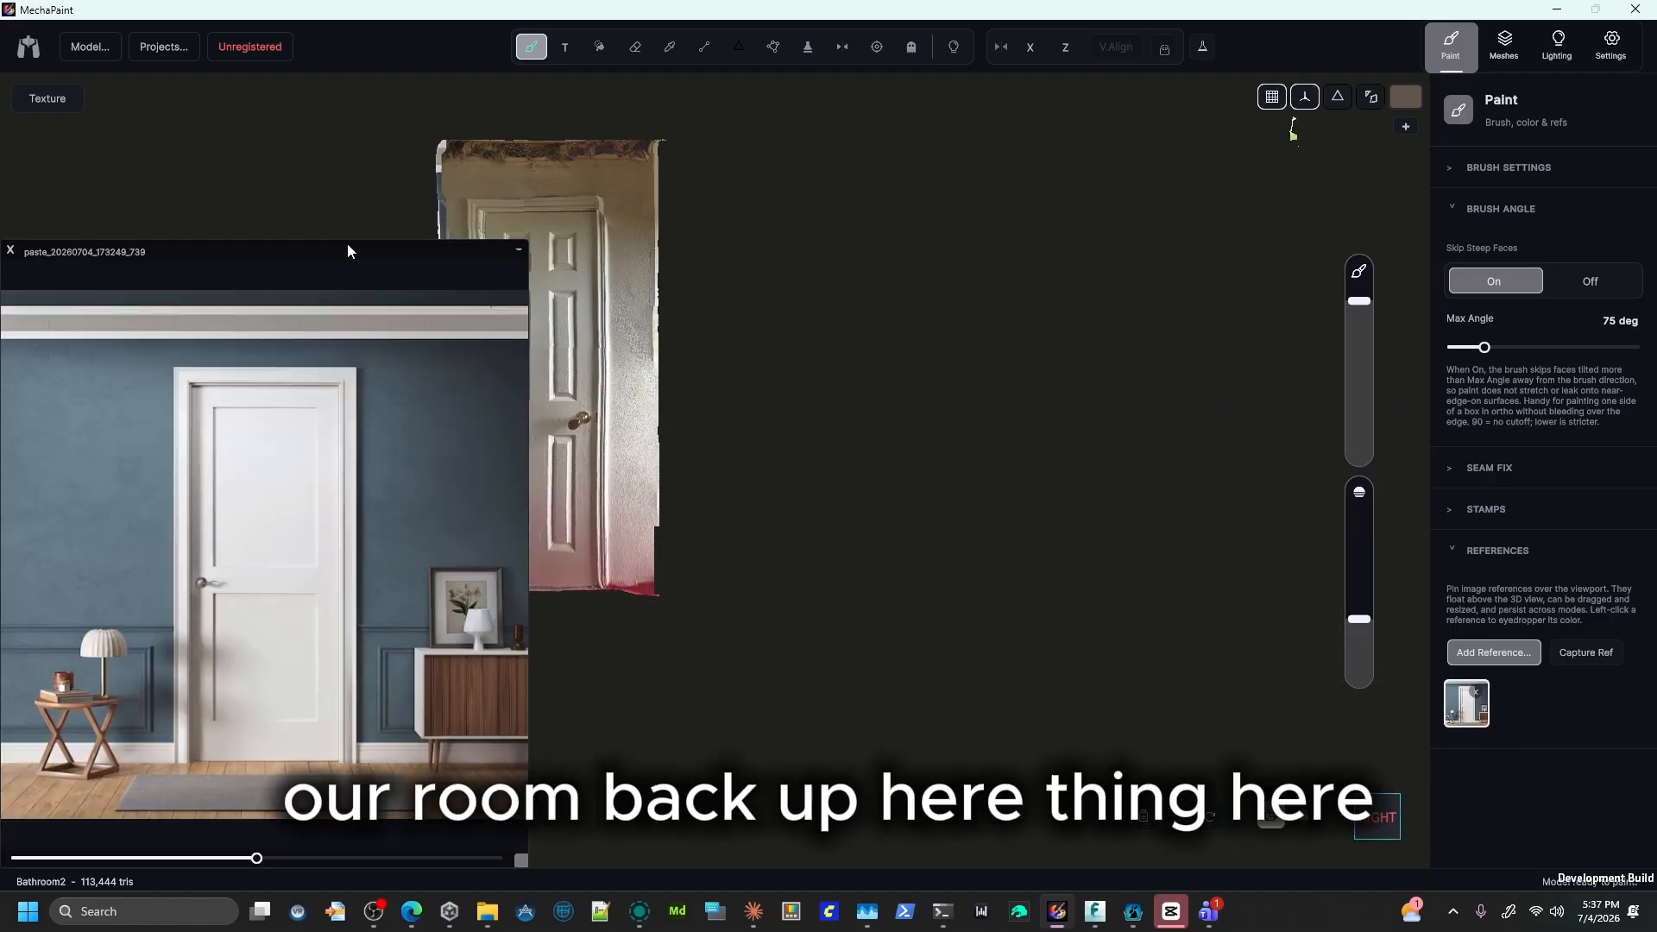
left_click_drag(347, 244, 602, 74)
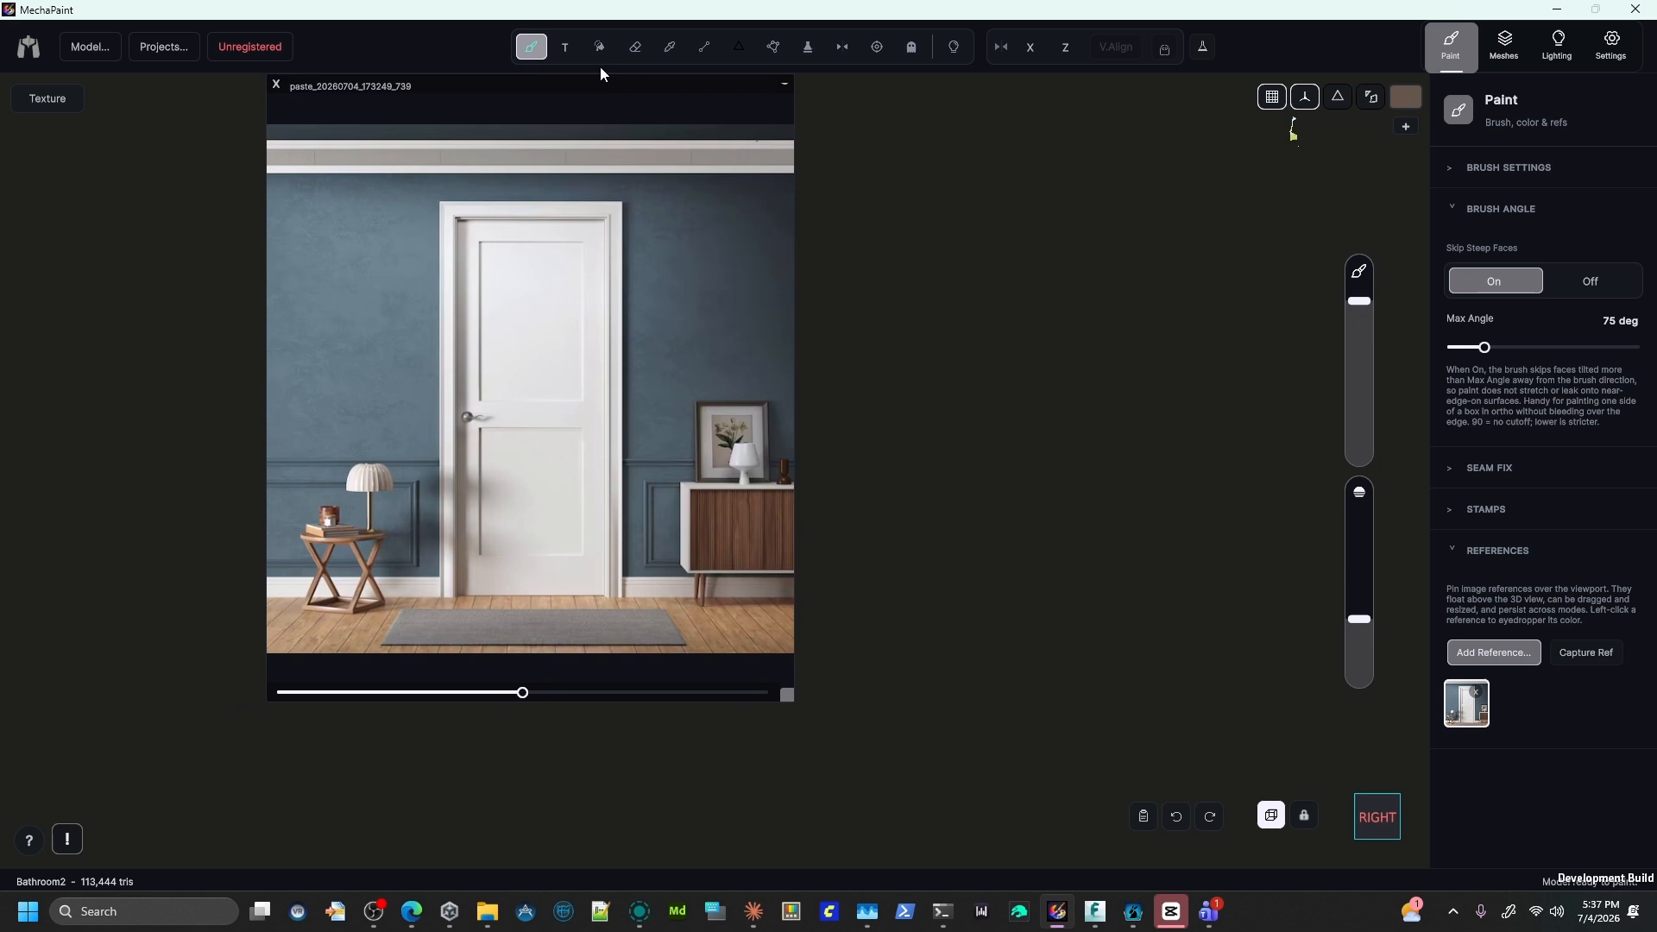
left_click(784, 84)
left_click(713, 108)
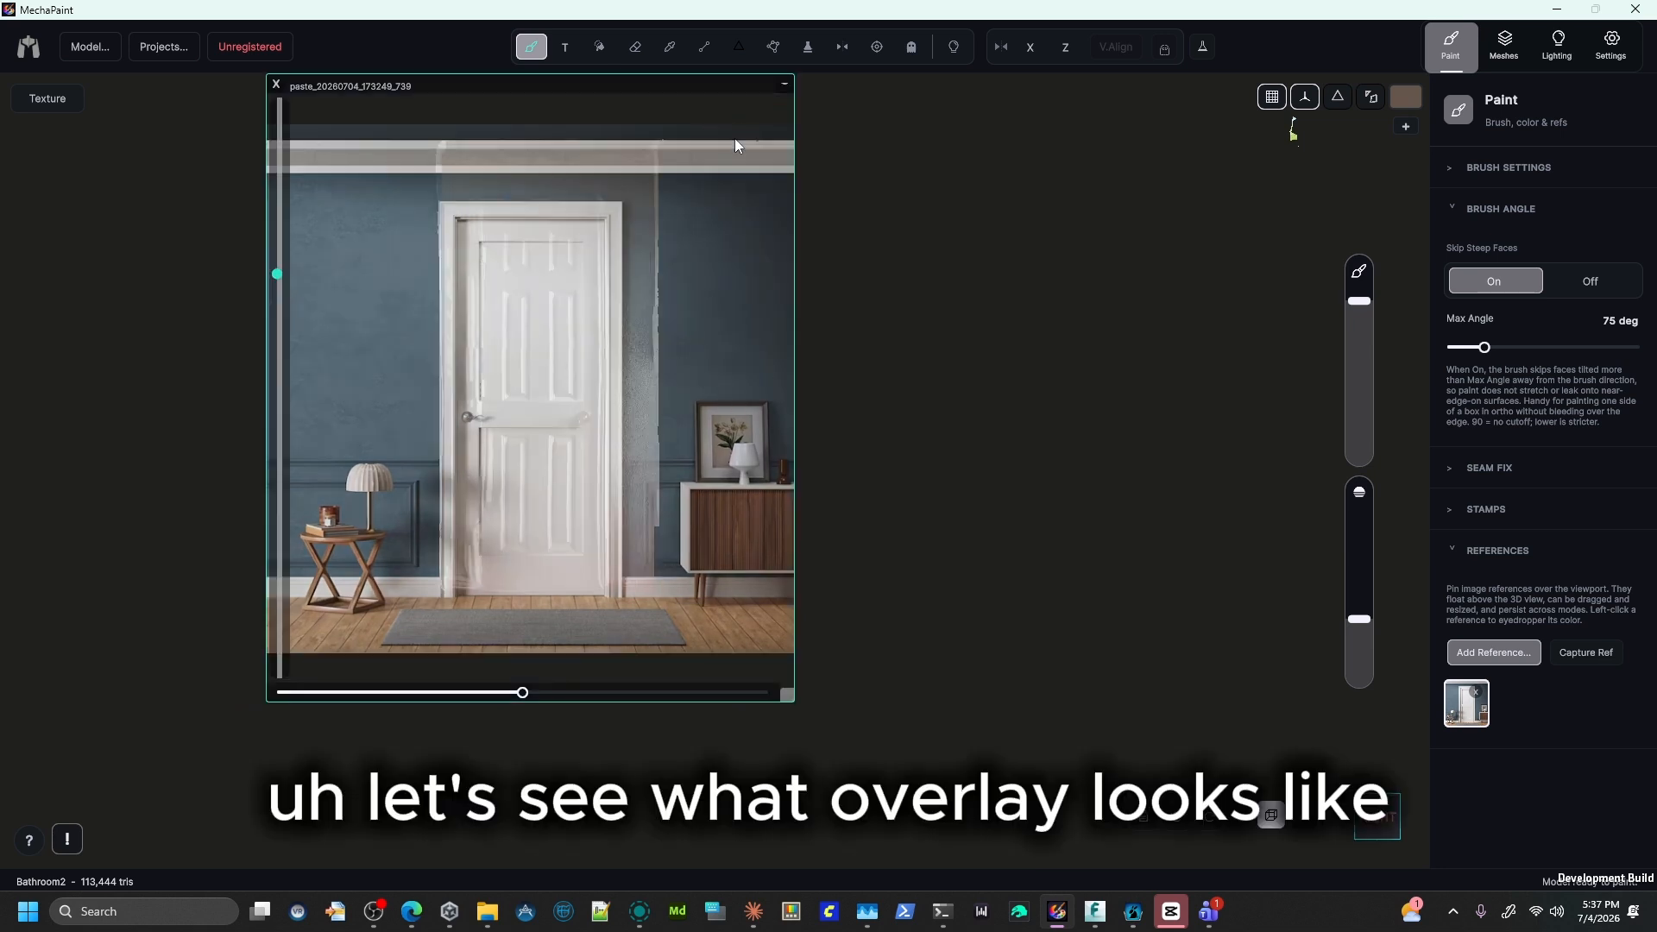
left_click_drag(733, 85, 863, 226)
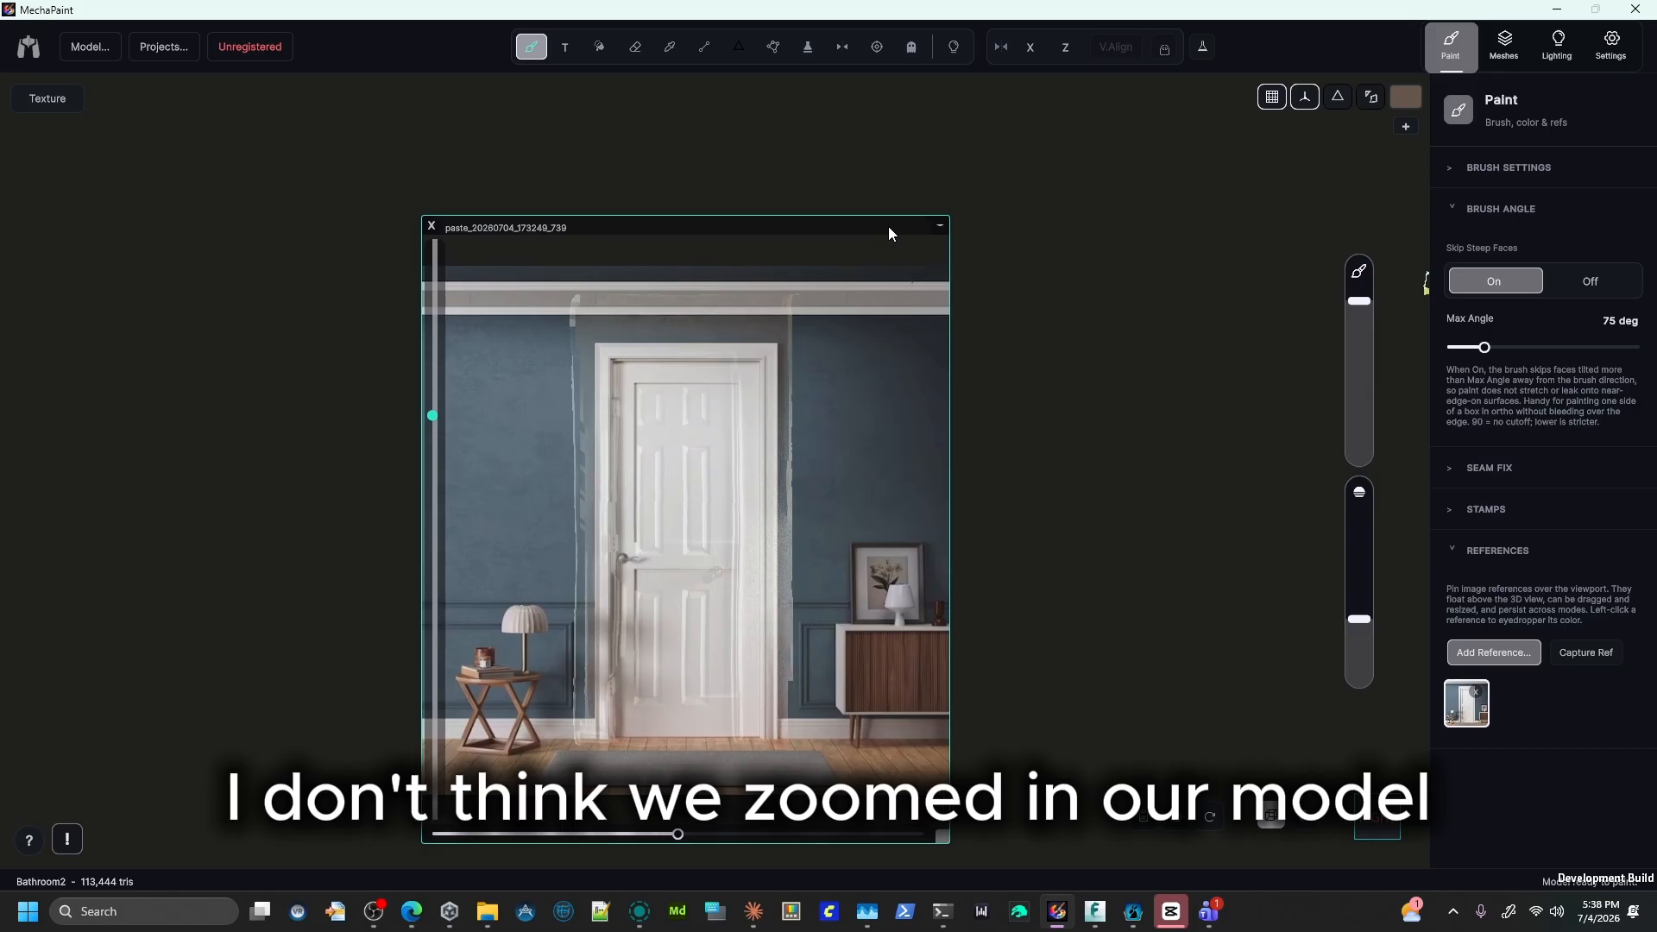
mouse_move(888, 233)
left_mouse_down()
mouse_move(820, 240)
mouse_move(825, 256)
mouse_move(851, 225)
mouse_move(881, 233)
left_mouse_up()
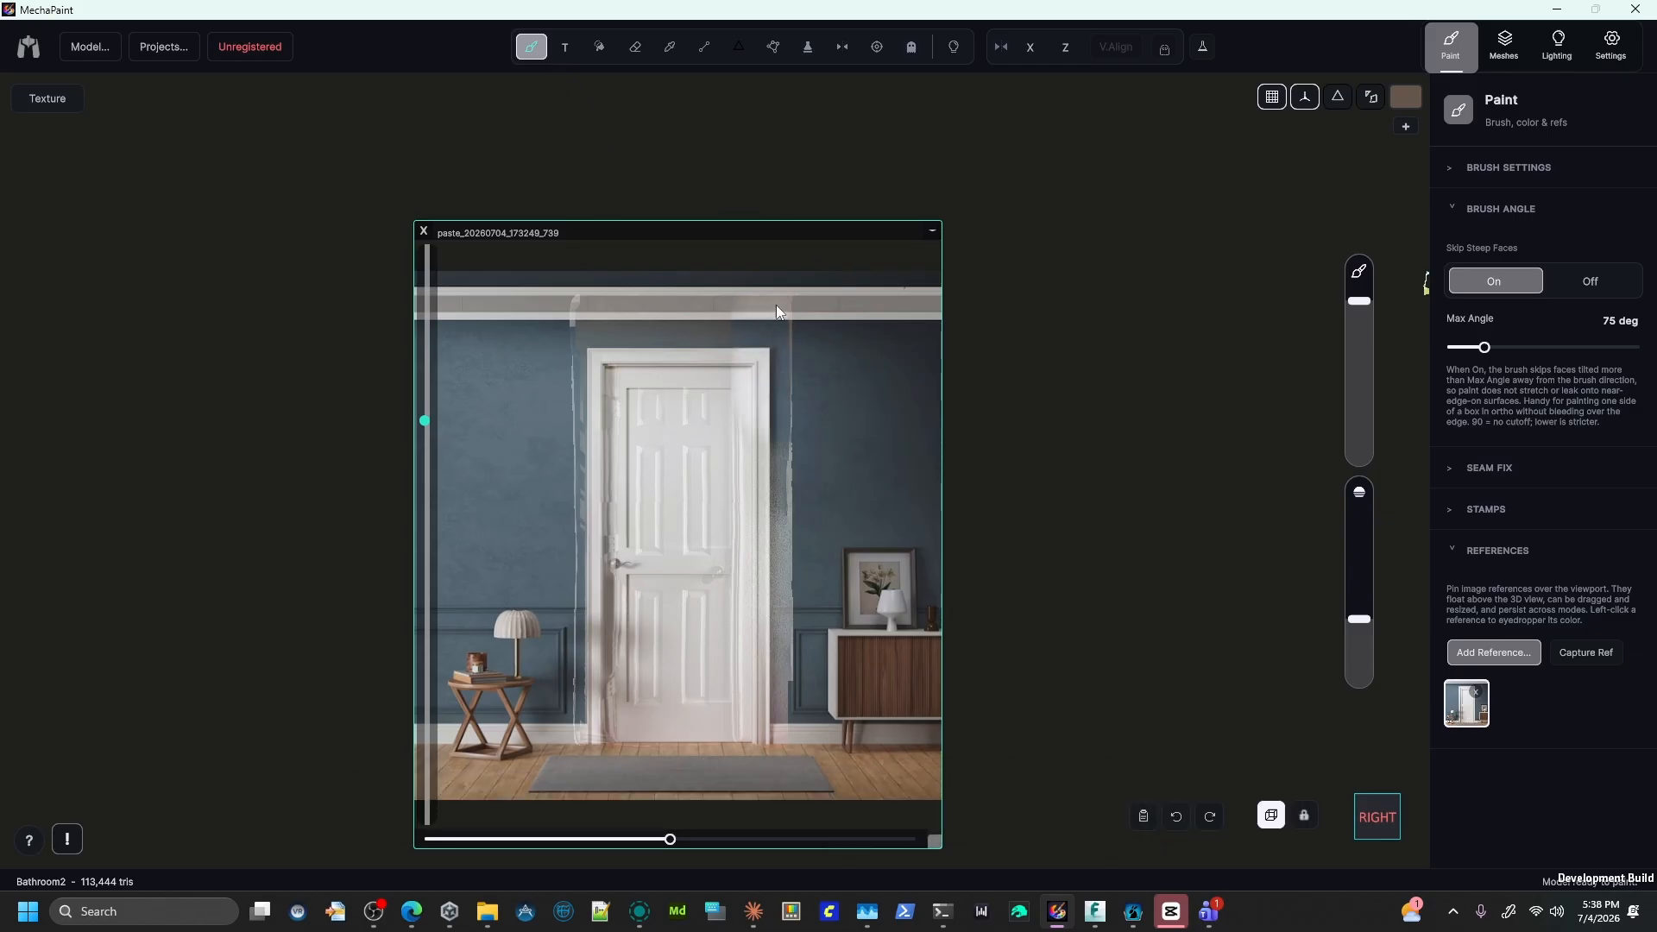
Paint the overlaid door reference onto the isolated wall, move the reference clear of the model and check the unpainted side edge.
mouse_move(776, 306)
left_mouse_down()
mouse_move(509, 303)
mouse_move(753, 345)
mouse_move(820, 504)
mouse_move(909, 559)
mouse_move(659, 683)
mouse_move(645, 730)
mouse_move(820, 760)
left_mouse_up()
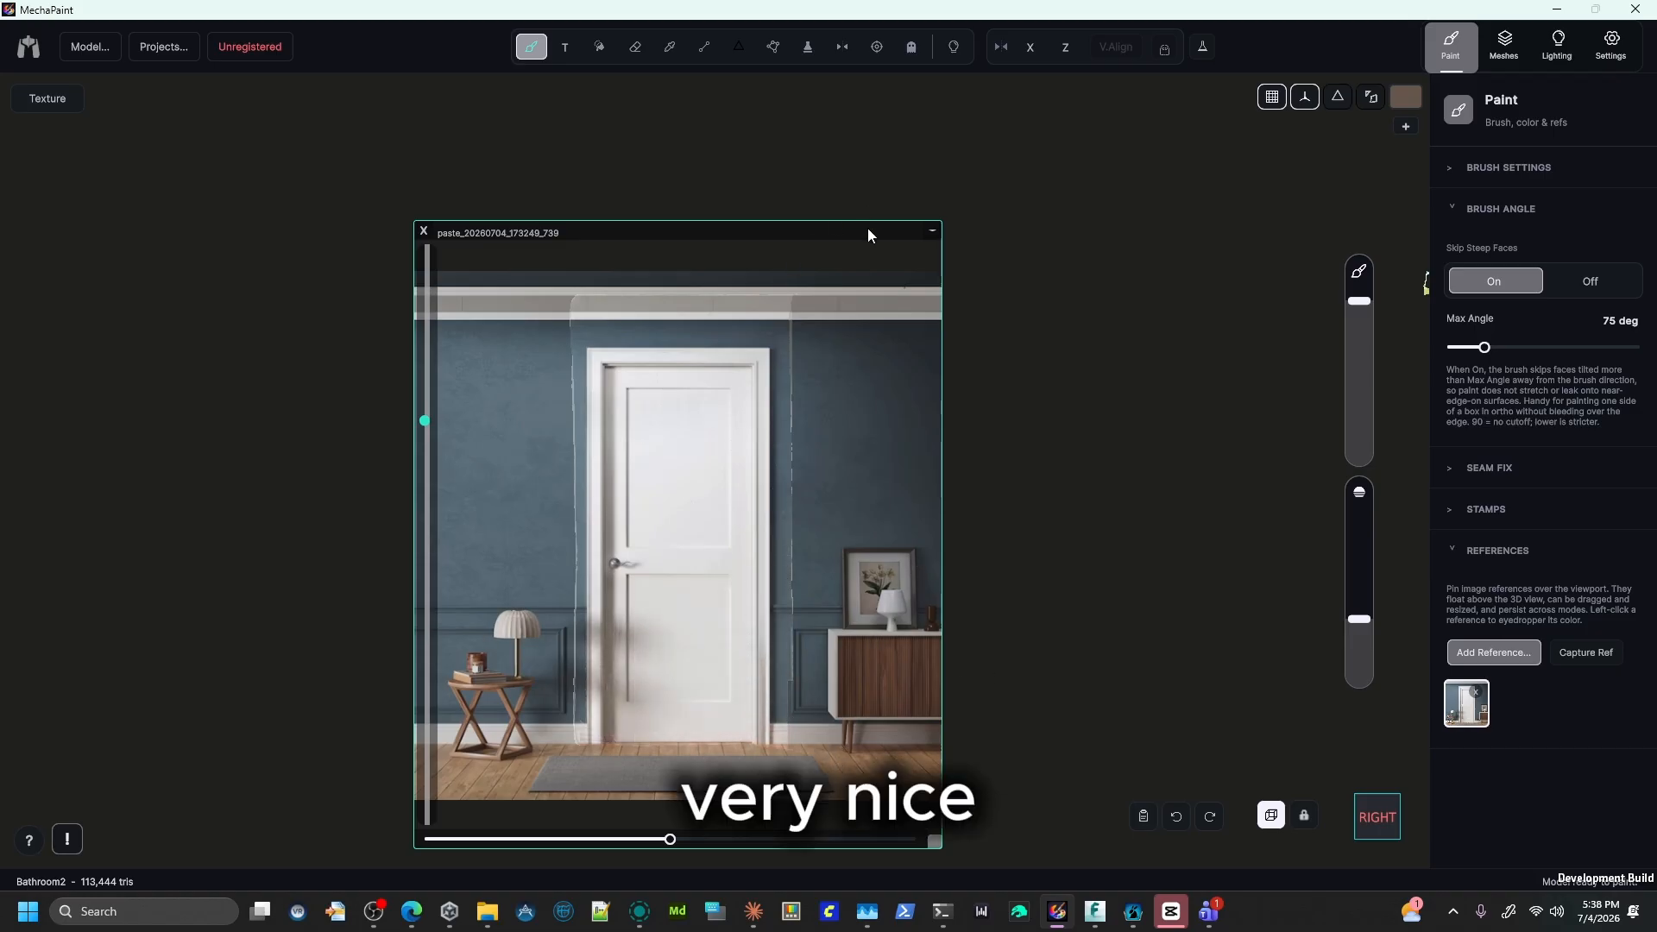
left_click_drag(865, 231, 430, 250)
middle_click_drag(970, 399, 1305, 484)
middle_click_drag(1070, 521, 1161, 682)
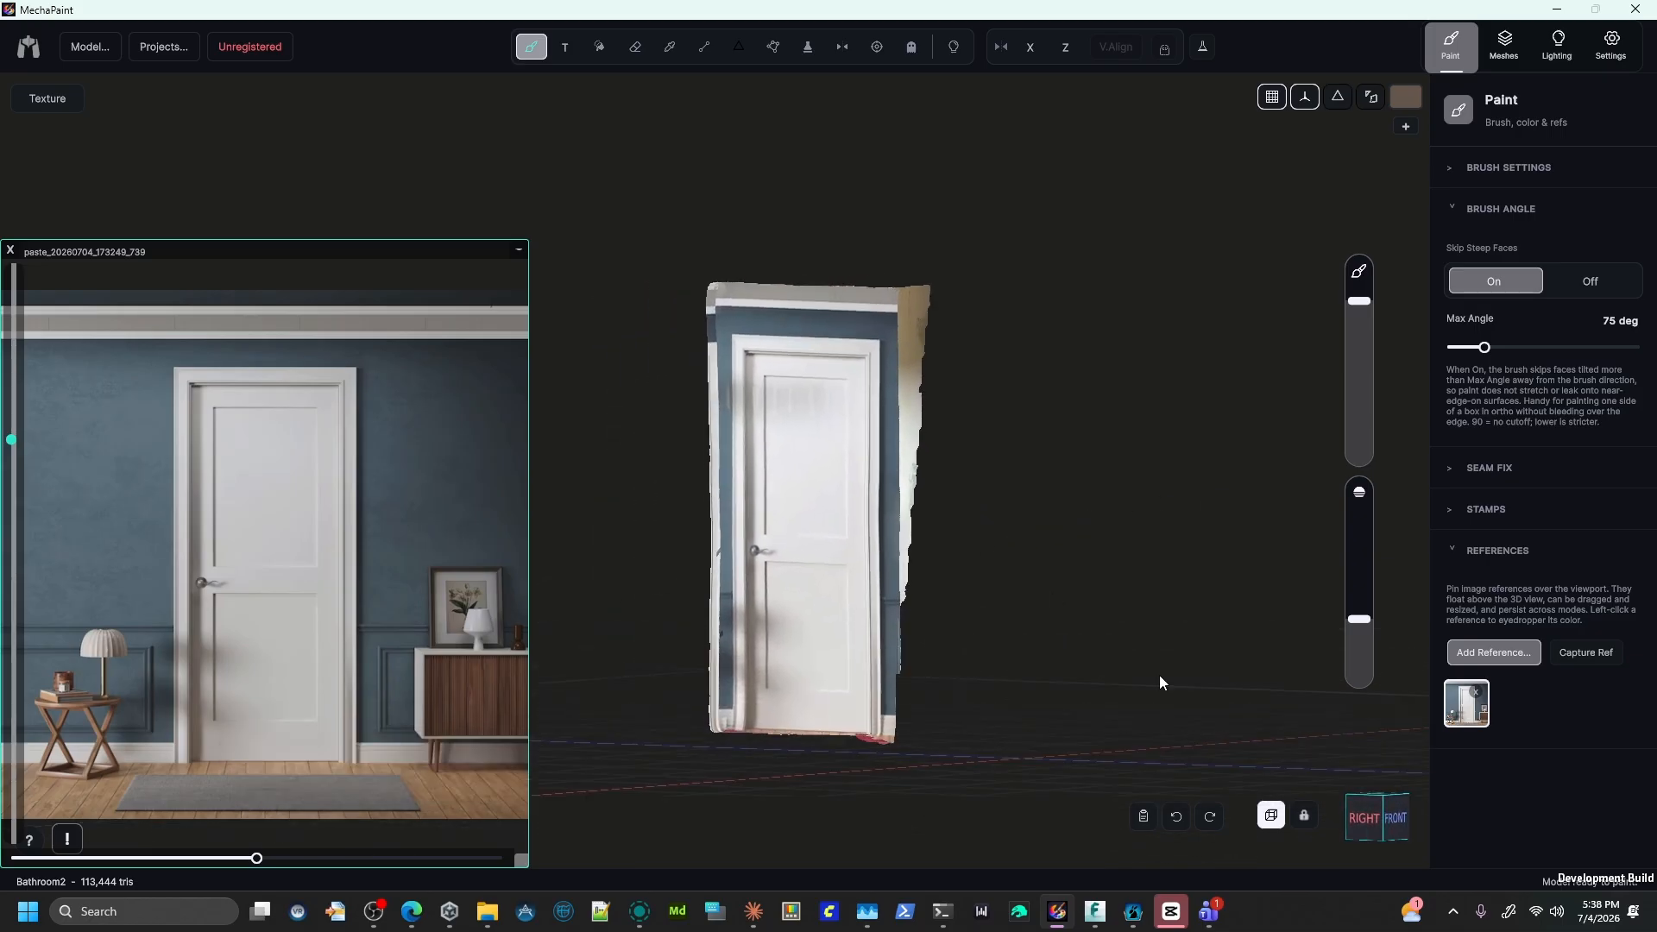
Turn the right view slightly toward the front and try lining the reference overlay up with the painted door wall.
left_click(1375, 821)
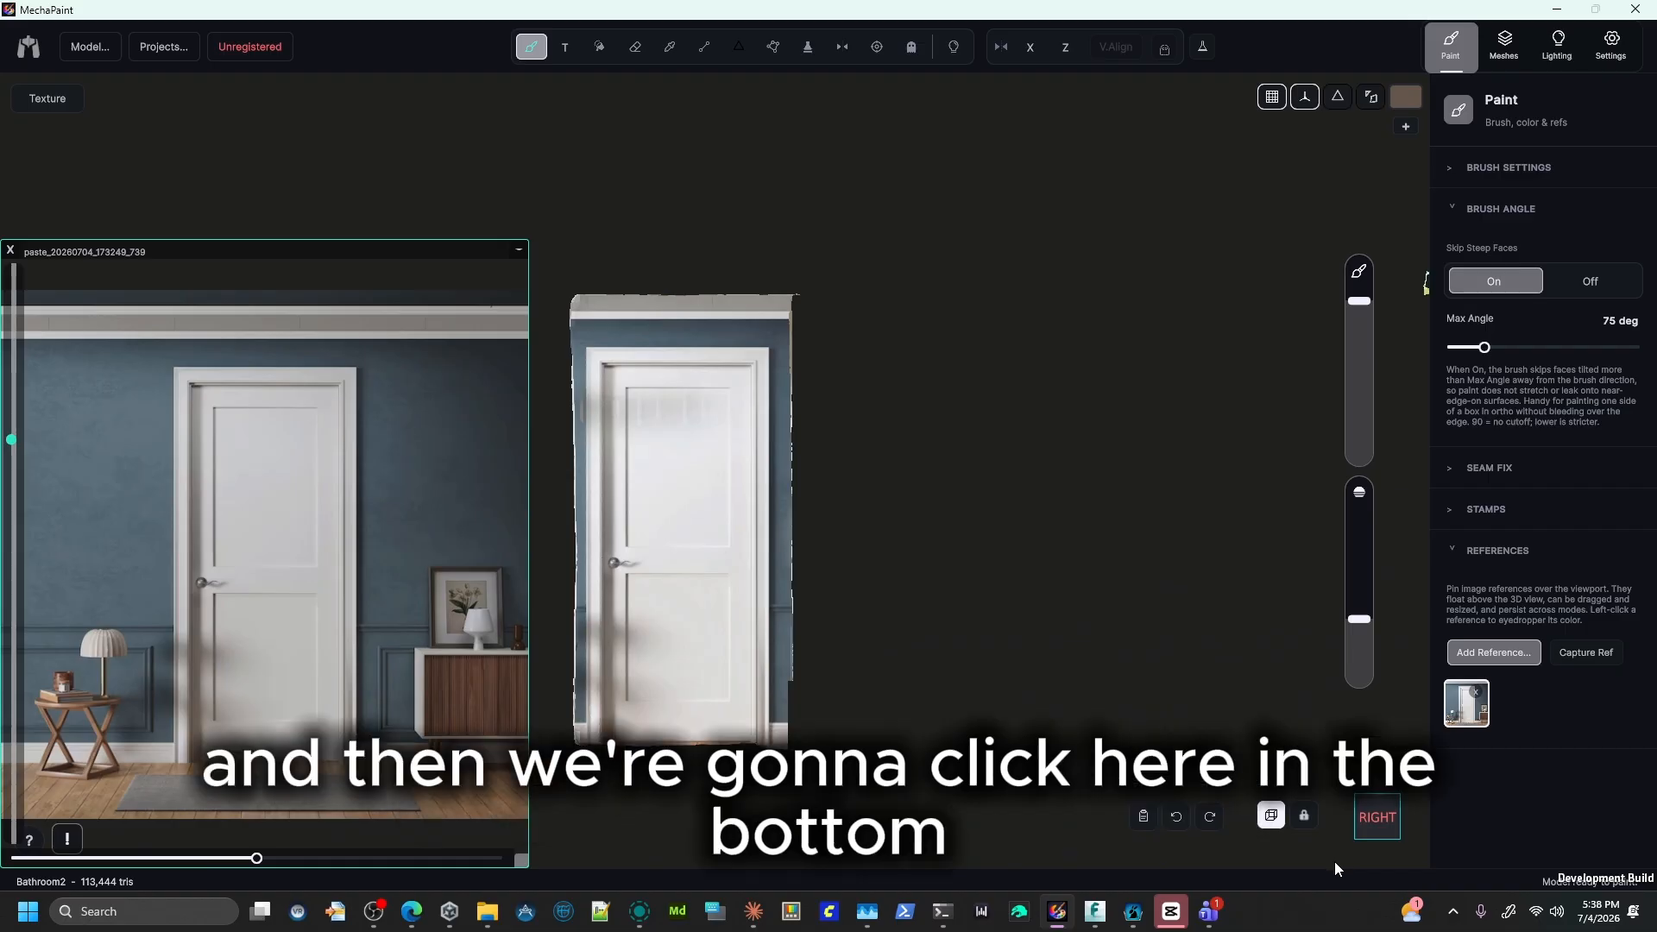
middle_click_drag(1302, 862, 1226, 868)
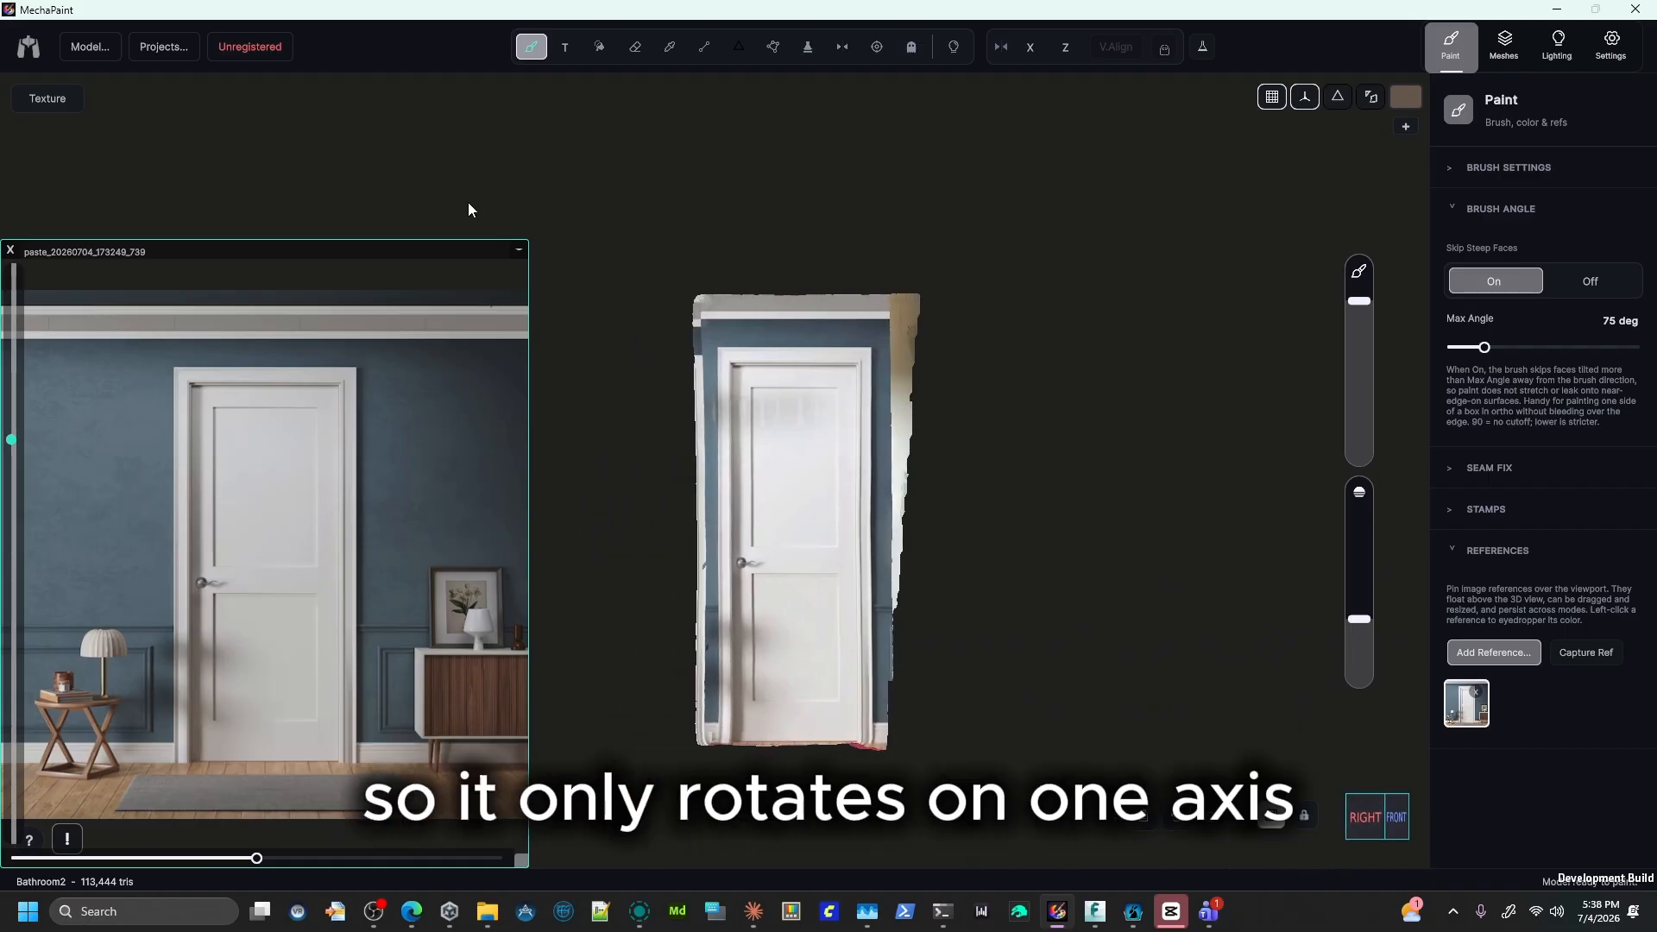
left_click_drag(400, 251, 934, 239)
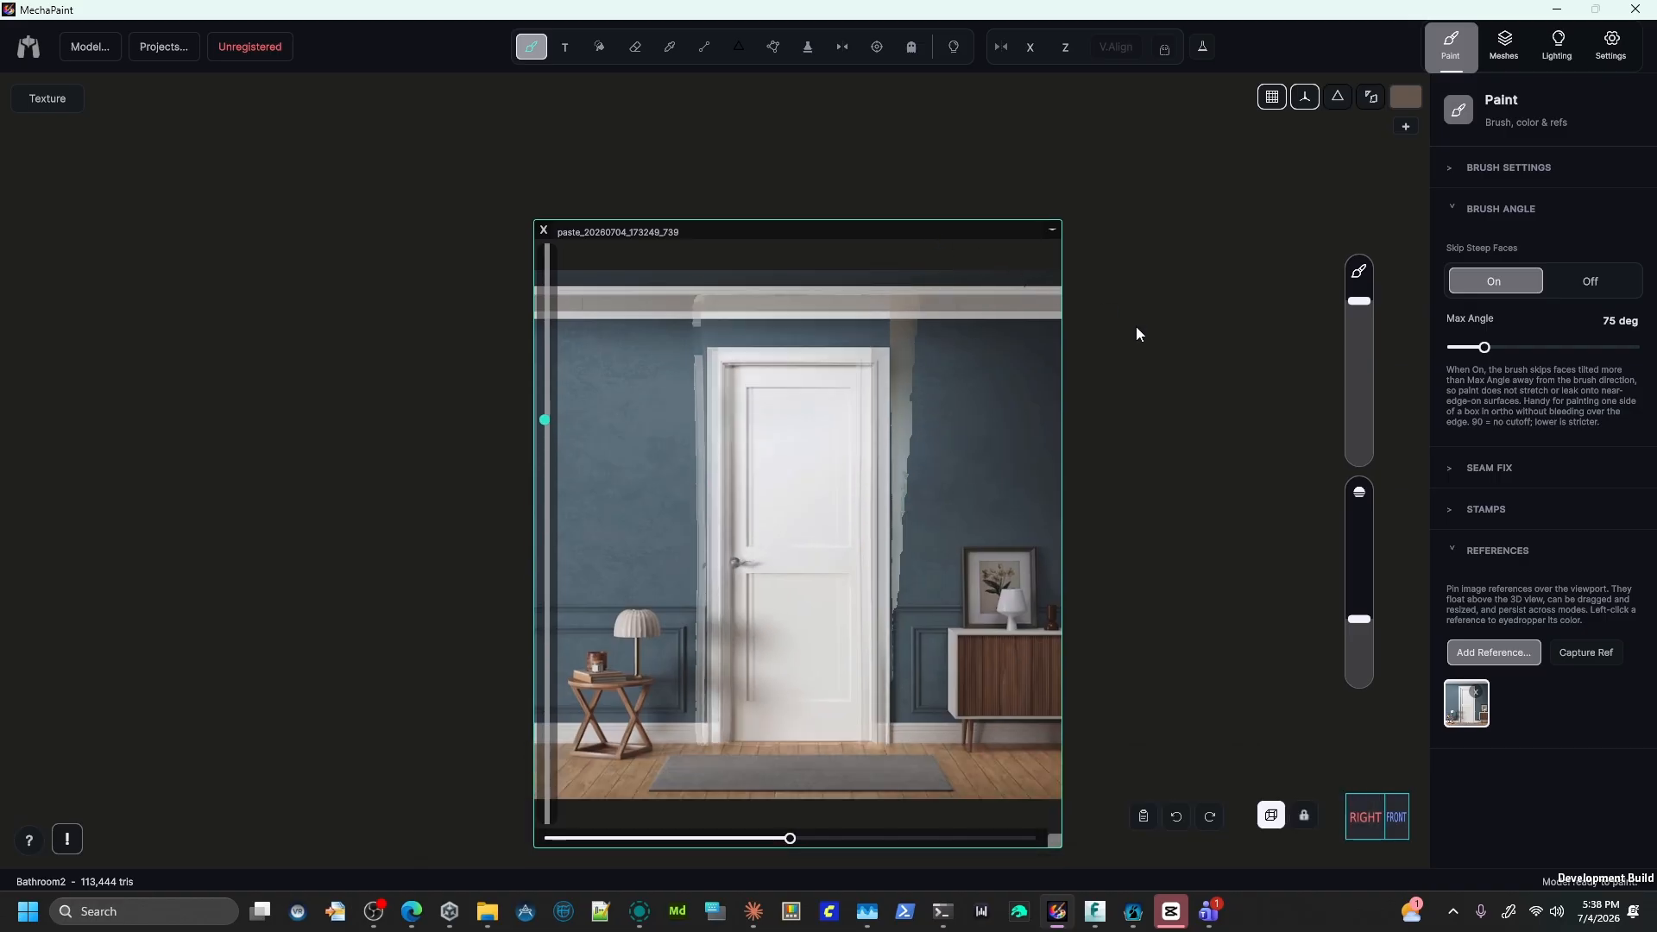
middle_click_drag(1136, 326, 1139, 280)
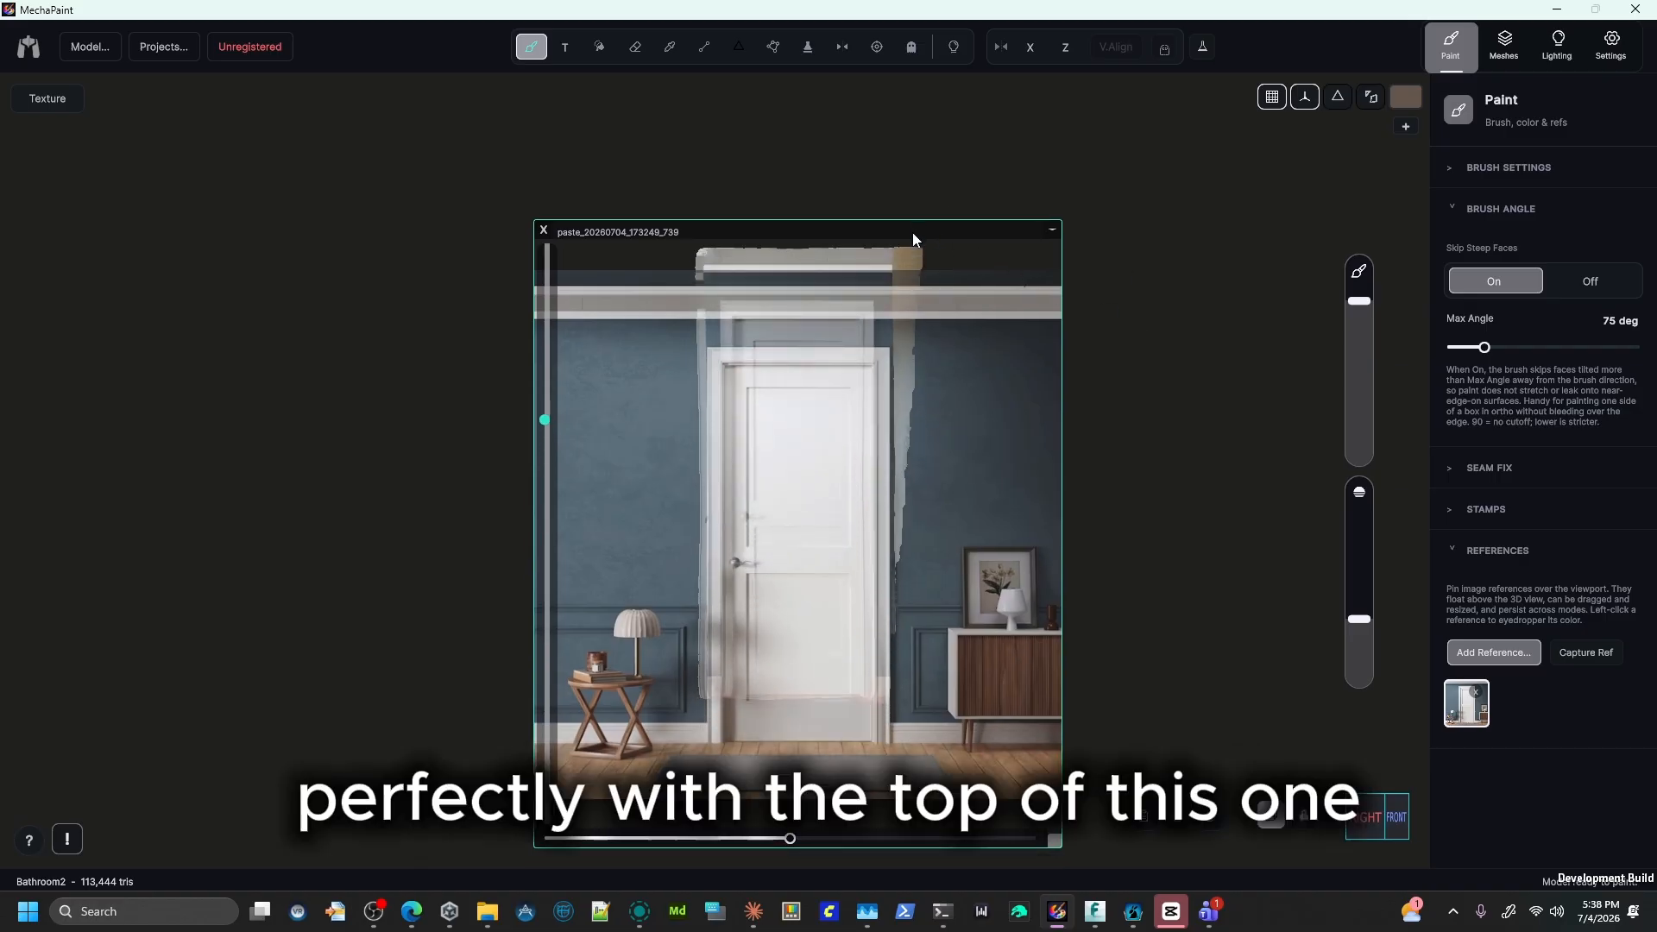
left_click_drag(912, 231, 916, 220)
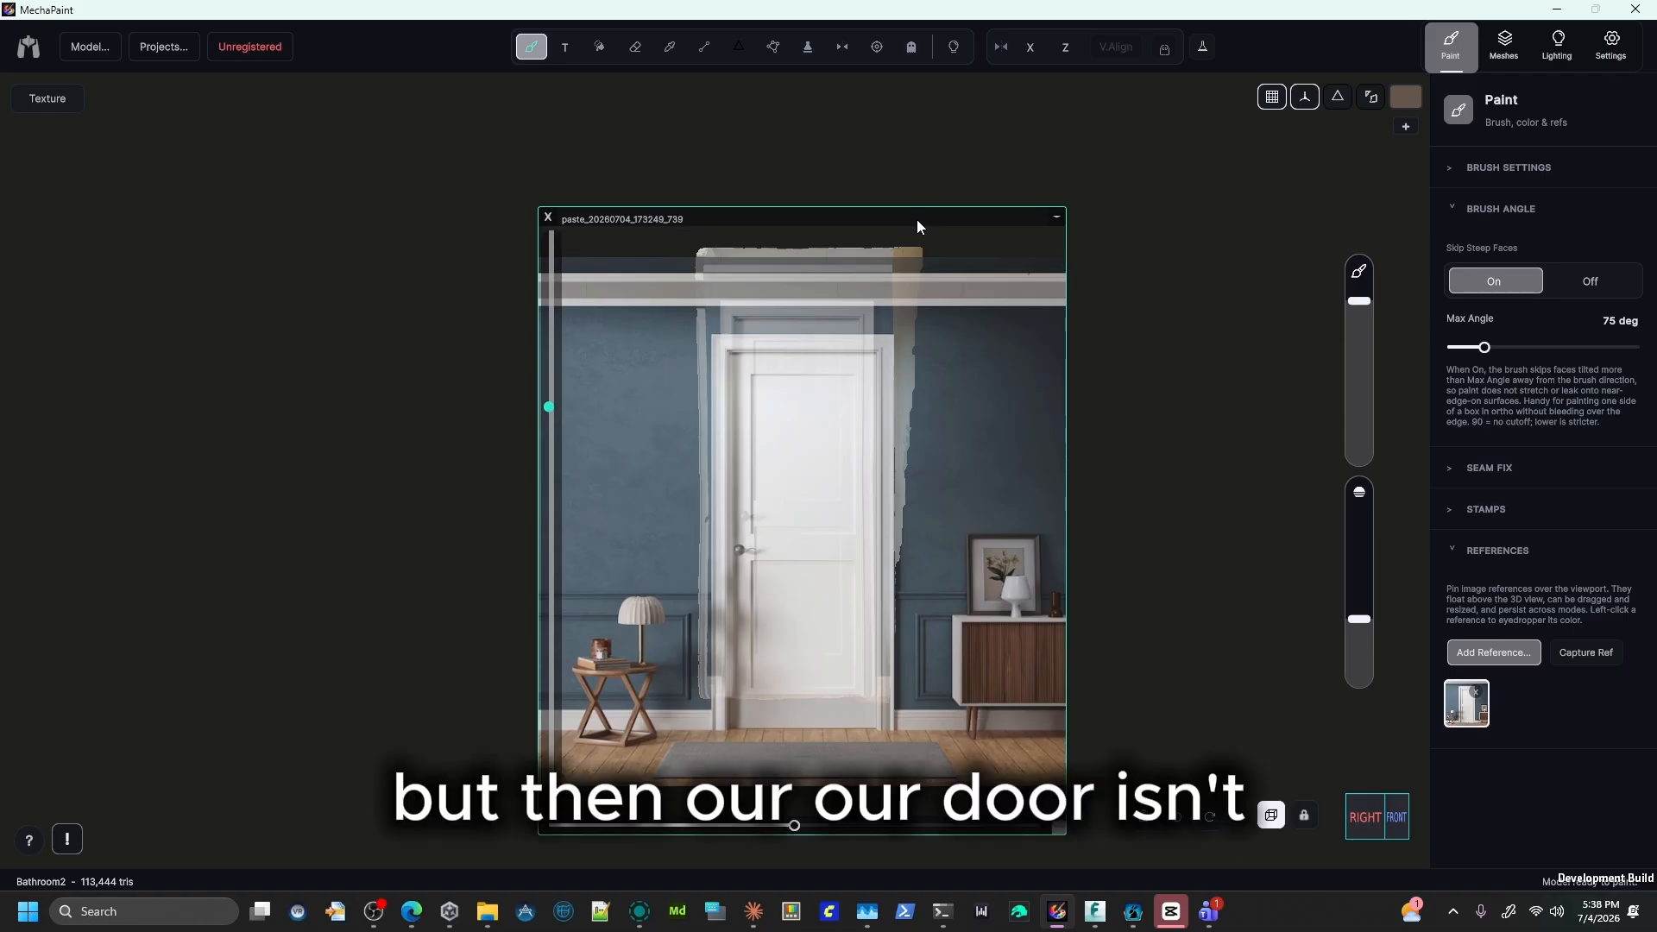
mouse_move(916, 219)
left_mouse_down()
mouse_move(927, 168)
mouse_move(908, 195)
left_mouse_up()
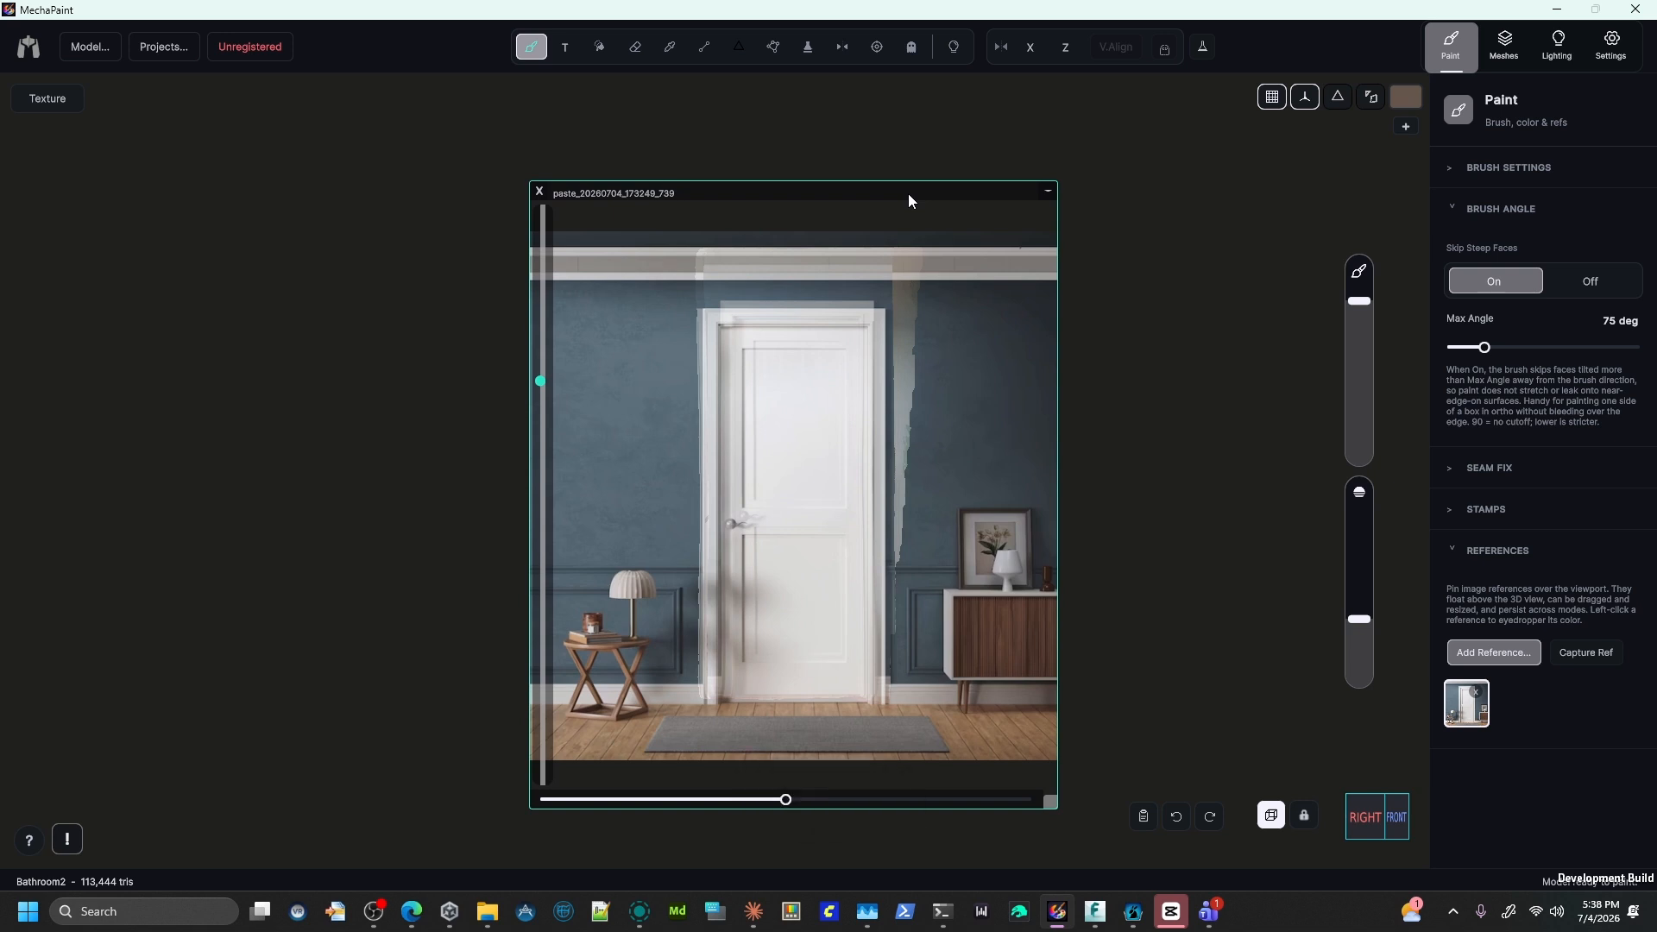
left_click_drag(909, 195, 910, 200)
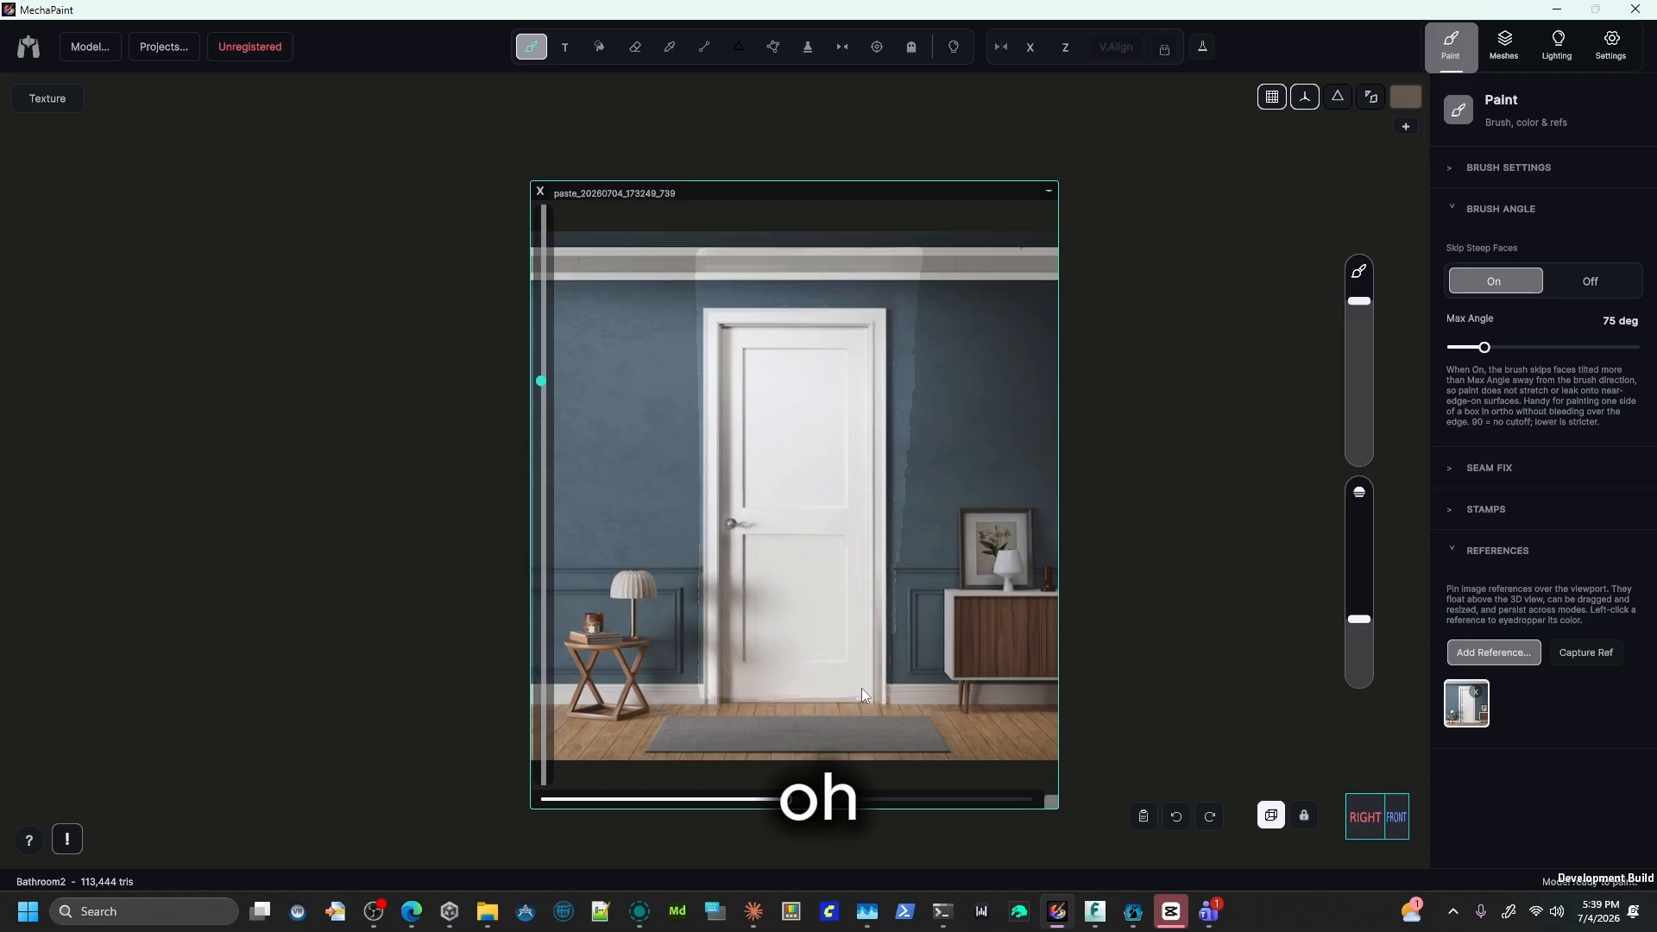
Move the reference away from the model and undo the last angled paint projection.
left_click_drag(924, 190, 457, 250)
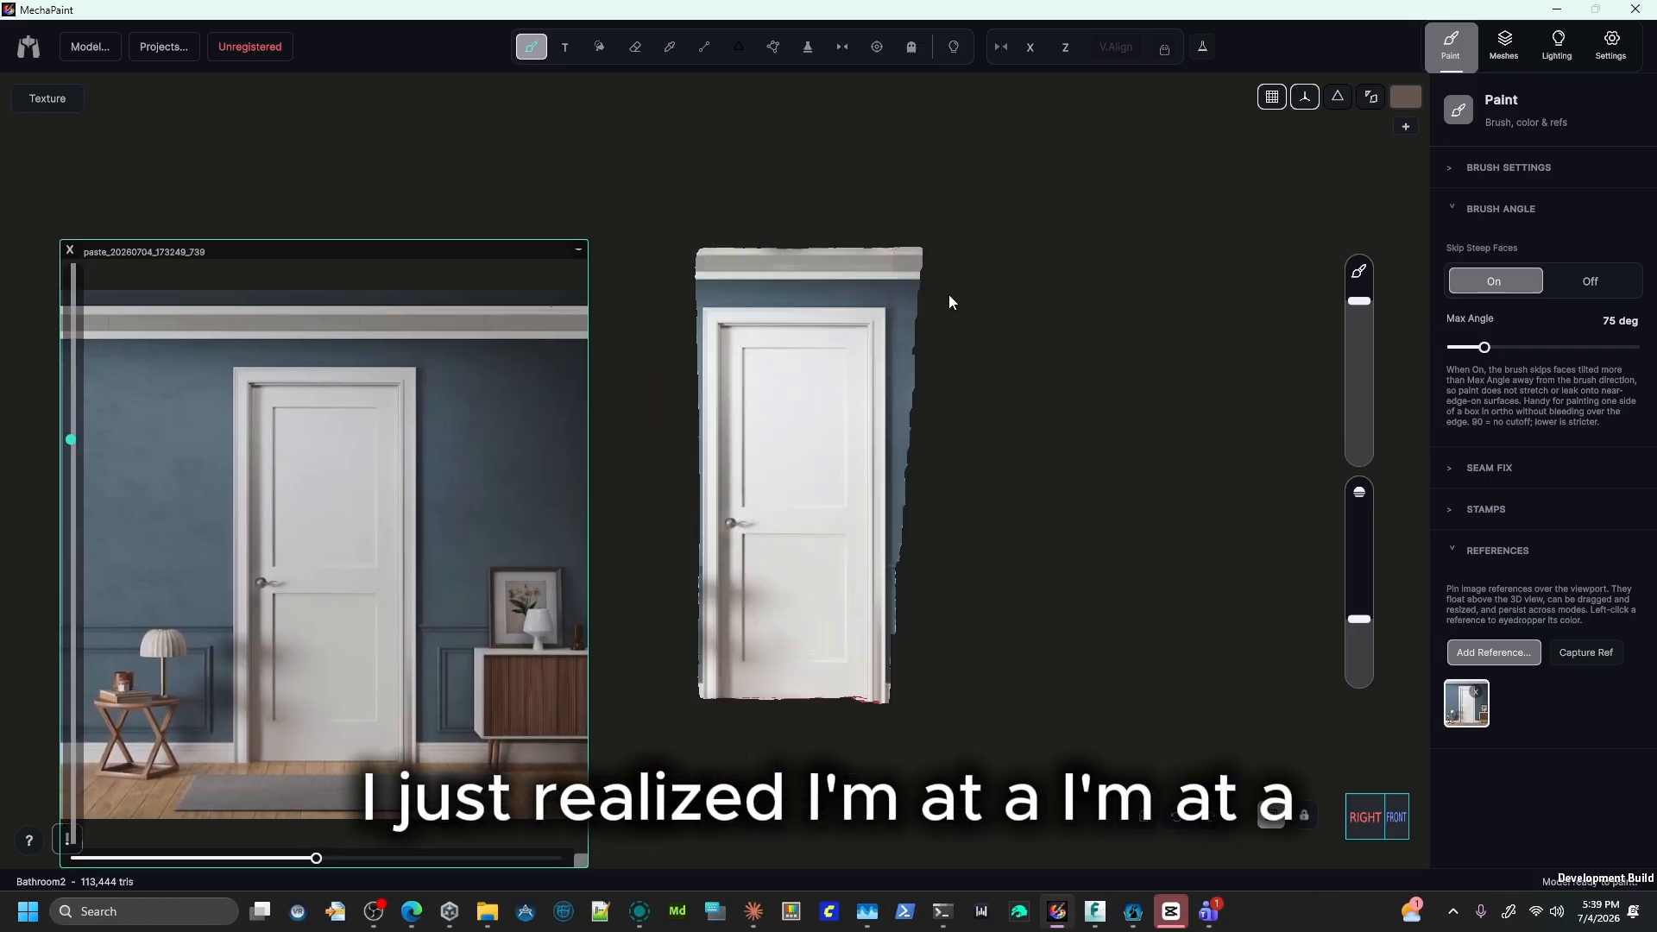
middle_click_drag(1183, 413, 1197, 291)
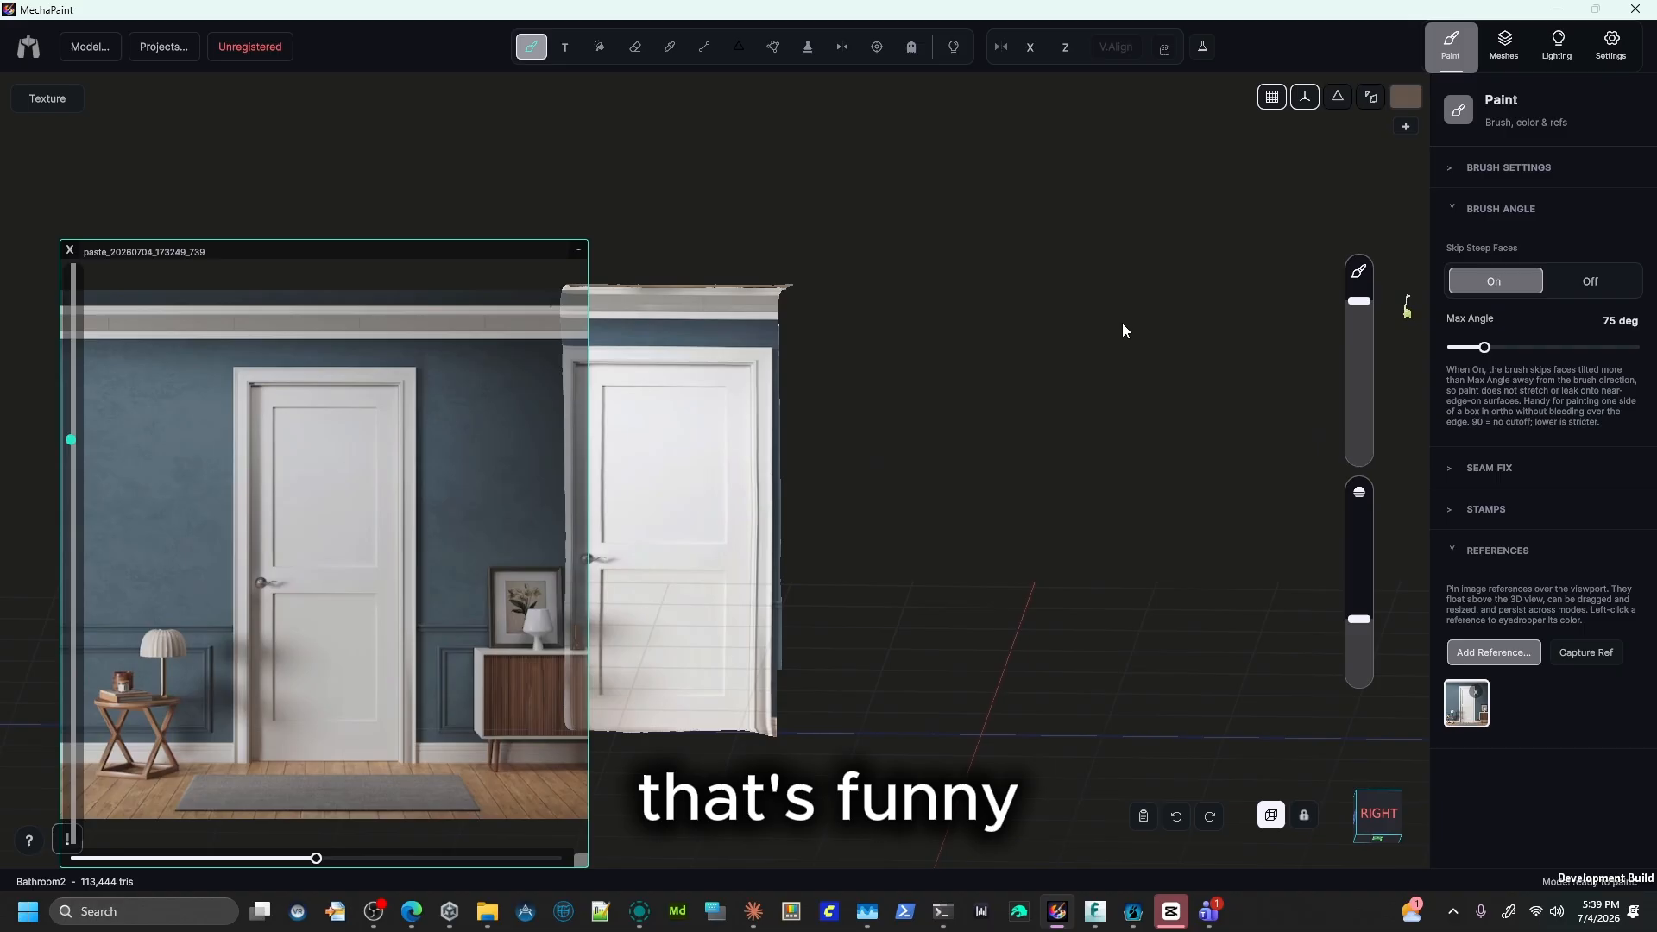
left_click(1176, 816)
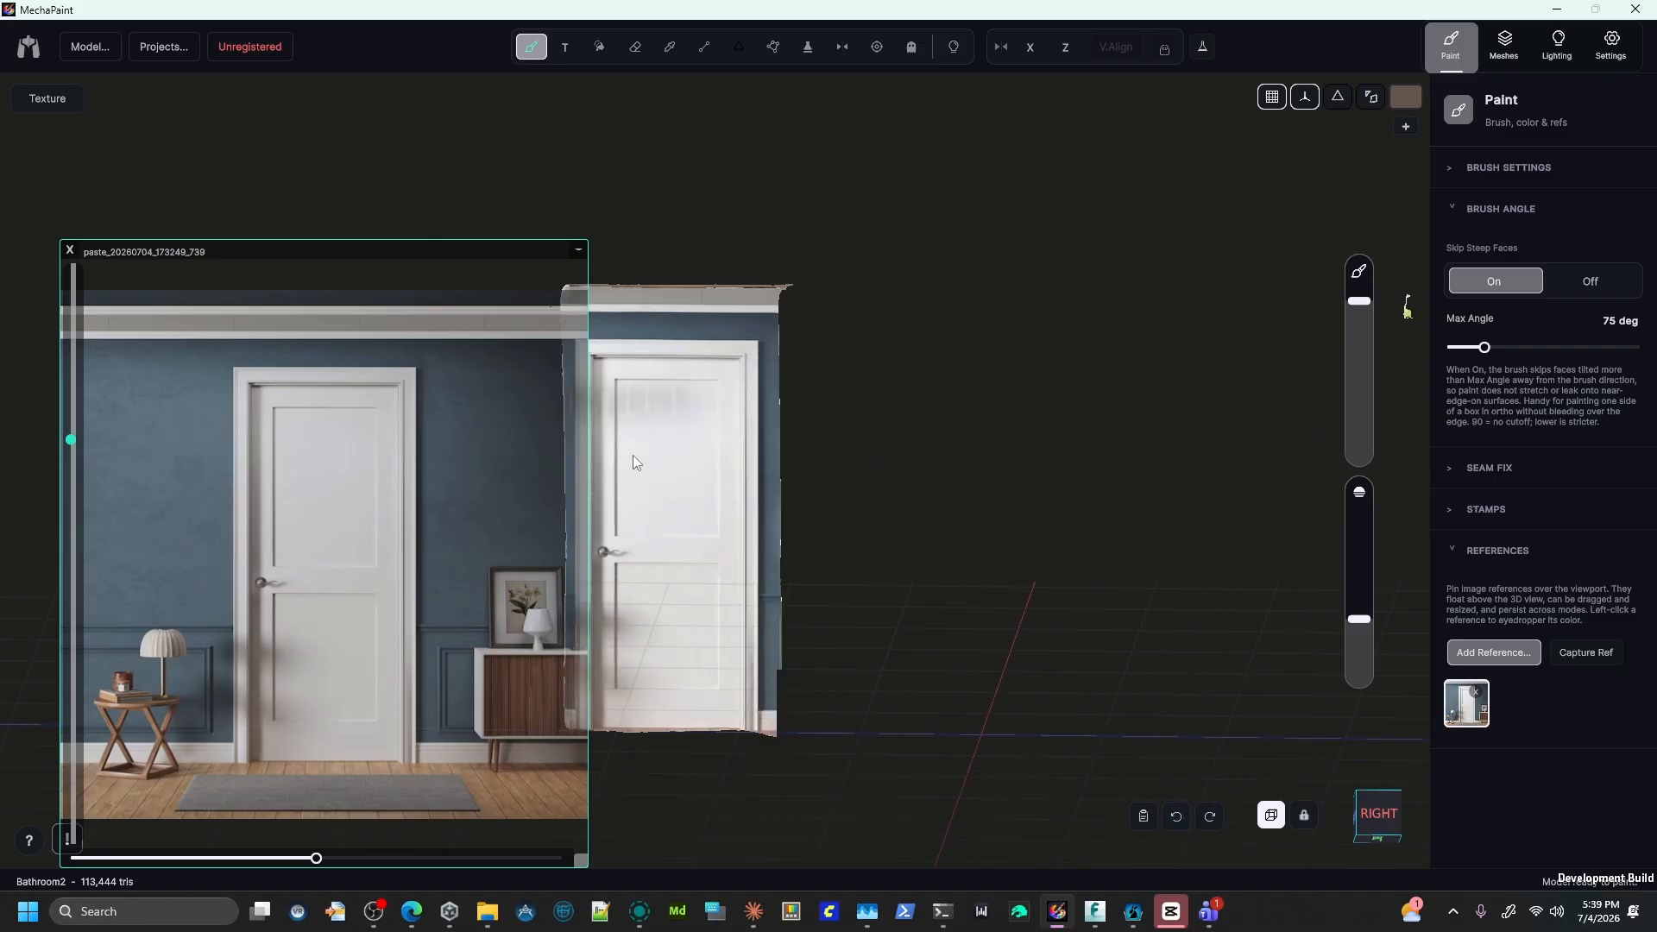
Turn the view slightly from right toward front again and place the reference overlay back over the painted door wall.
left_click_drag(417, 251, 818, 219)
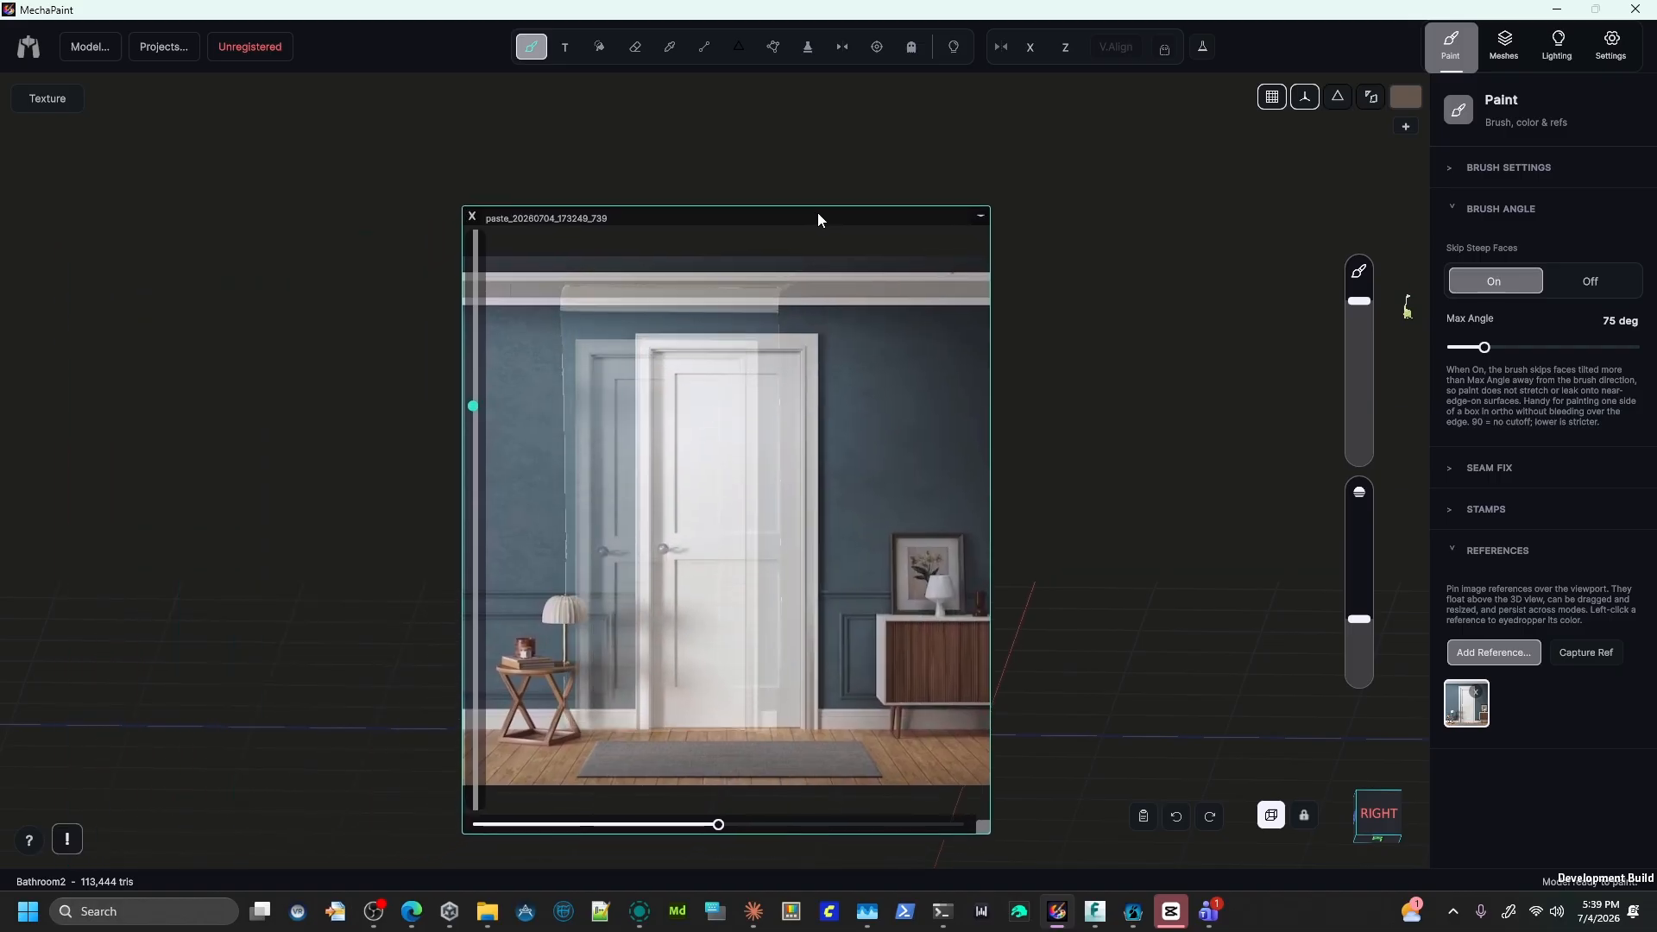
middle_click_drag(1084, 307, 894, 303)
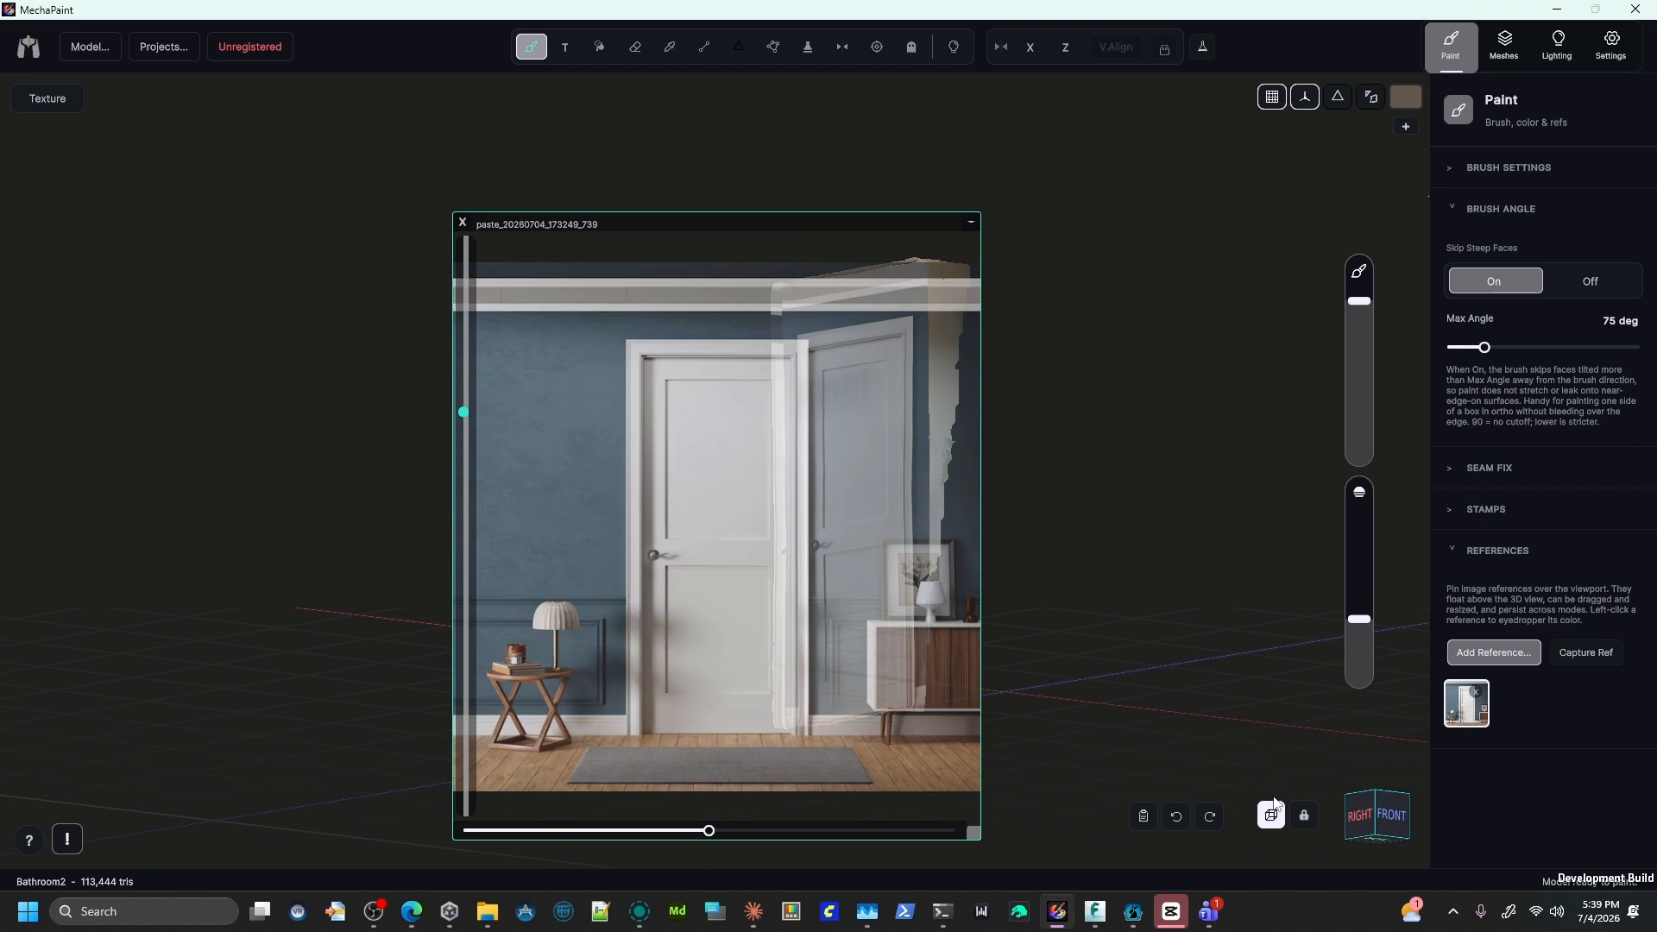
left_click(1355, 818)
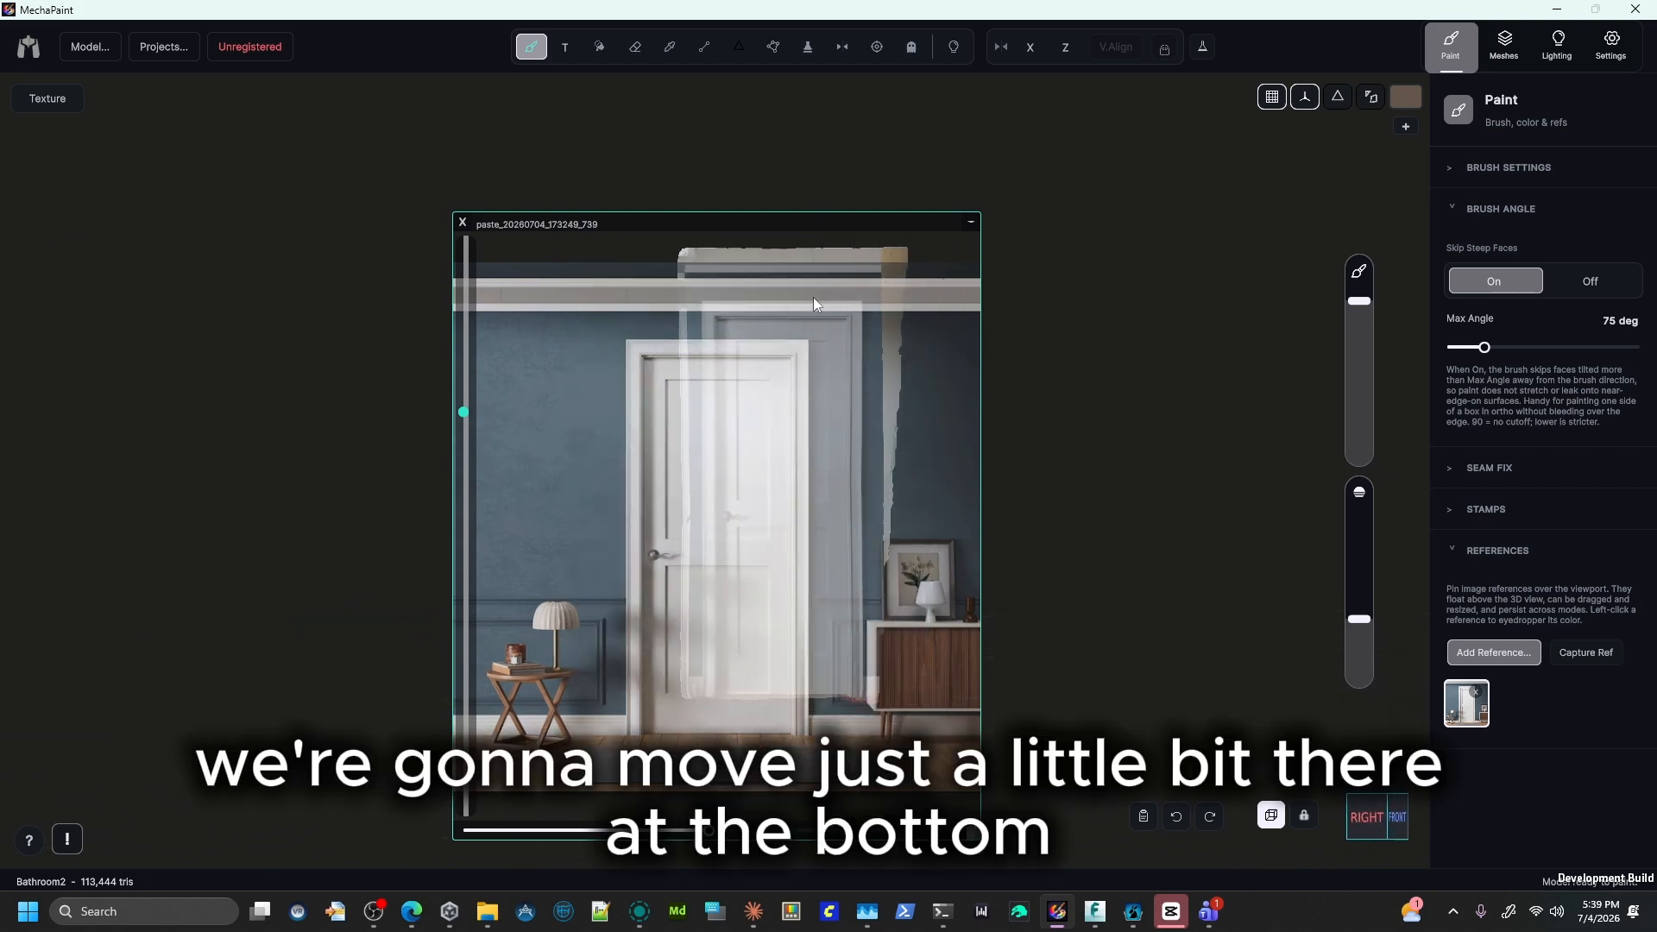
left_click_drag(821, 225, 862, 193)
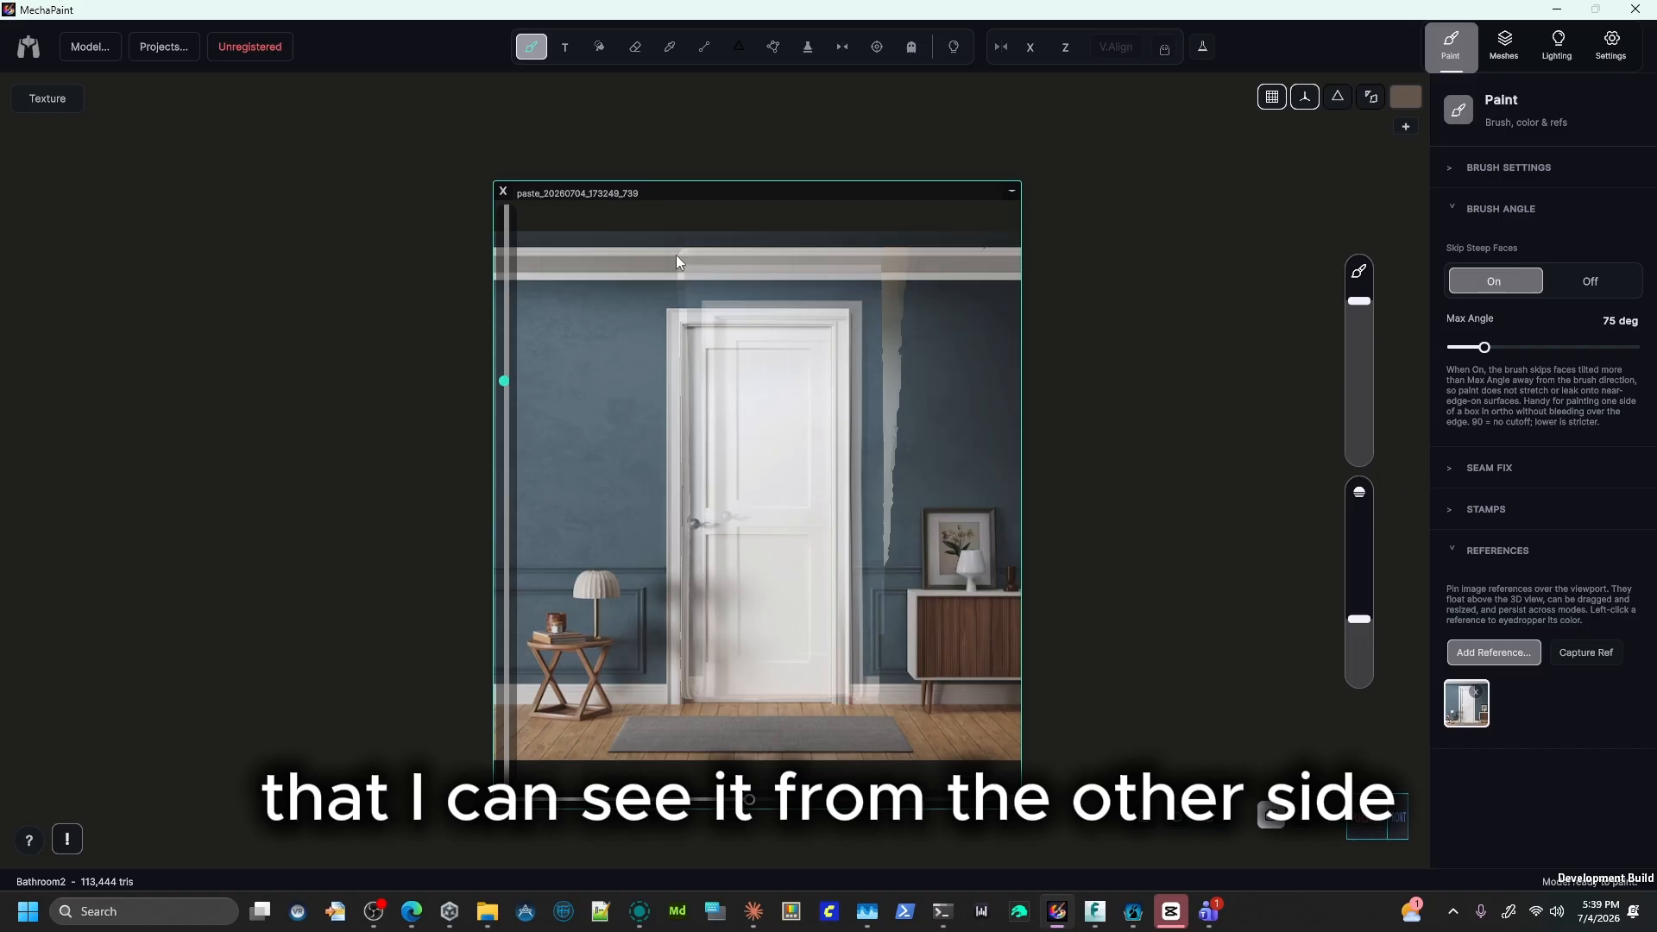
Adjust the brush size slightly, lower the door reference's opacity while checking its alignment, and move it clear of the isolated wall.
left_click_drag(1359, 301, 1360, 313)
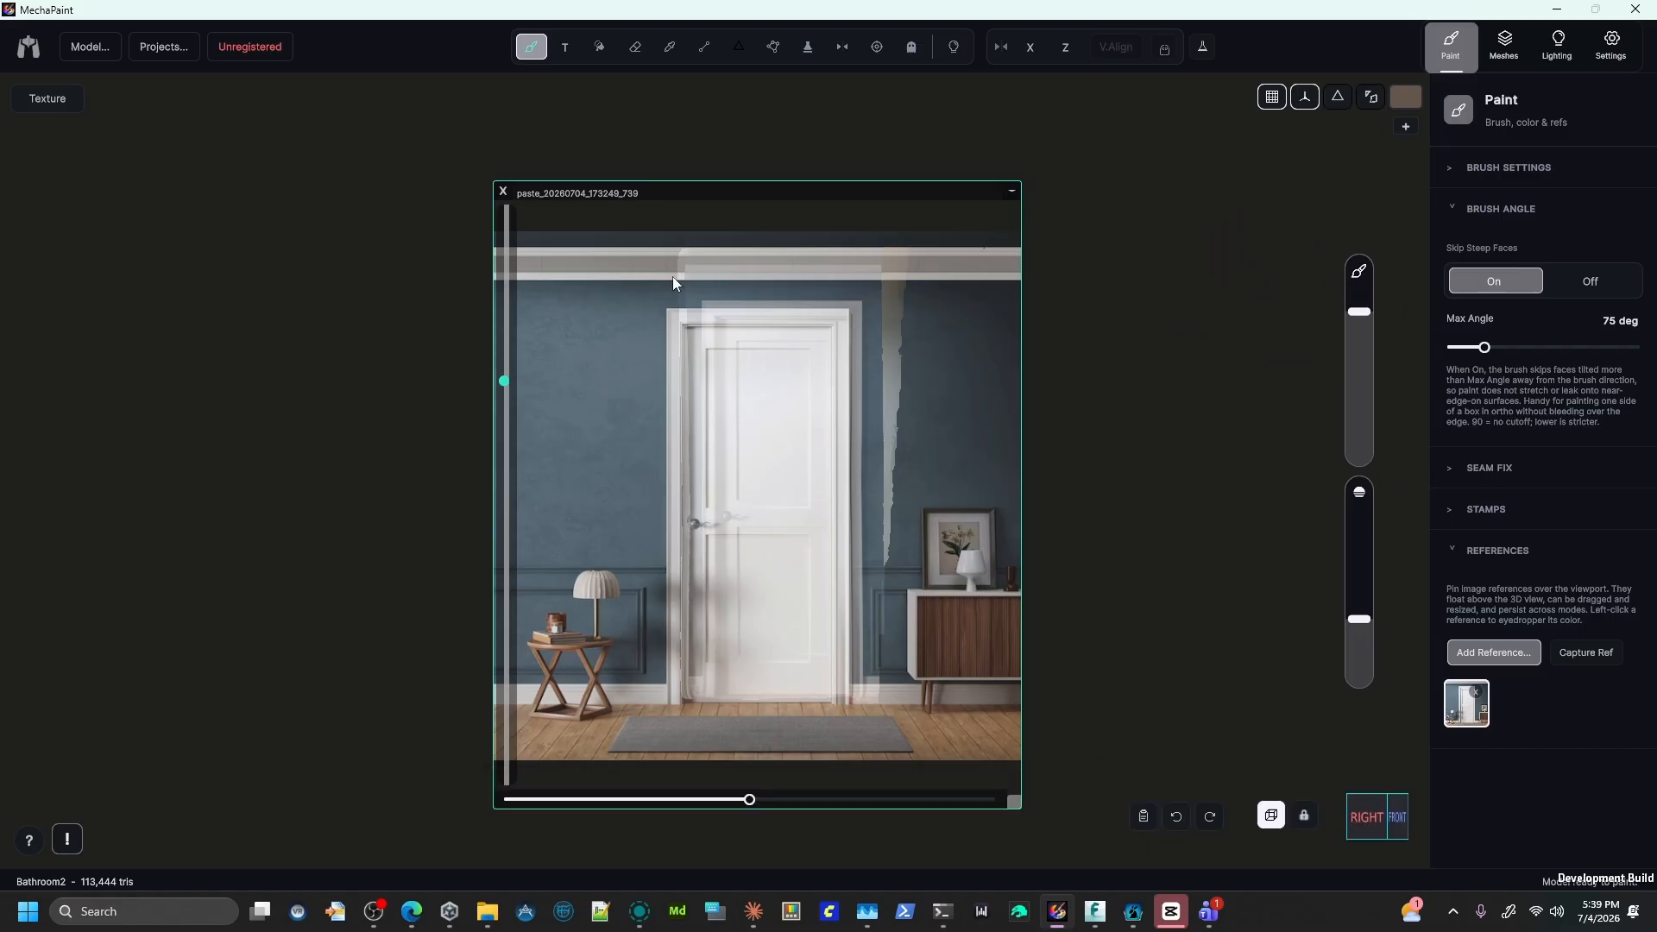
left_click_drag(797, 185, 840, 190)
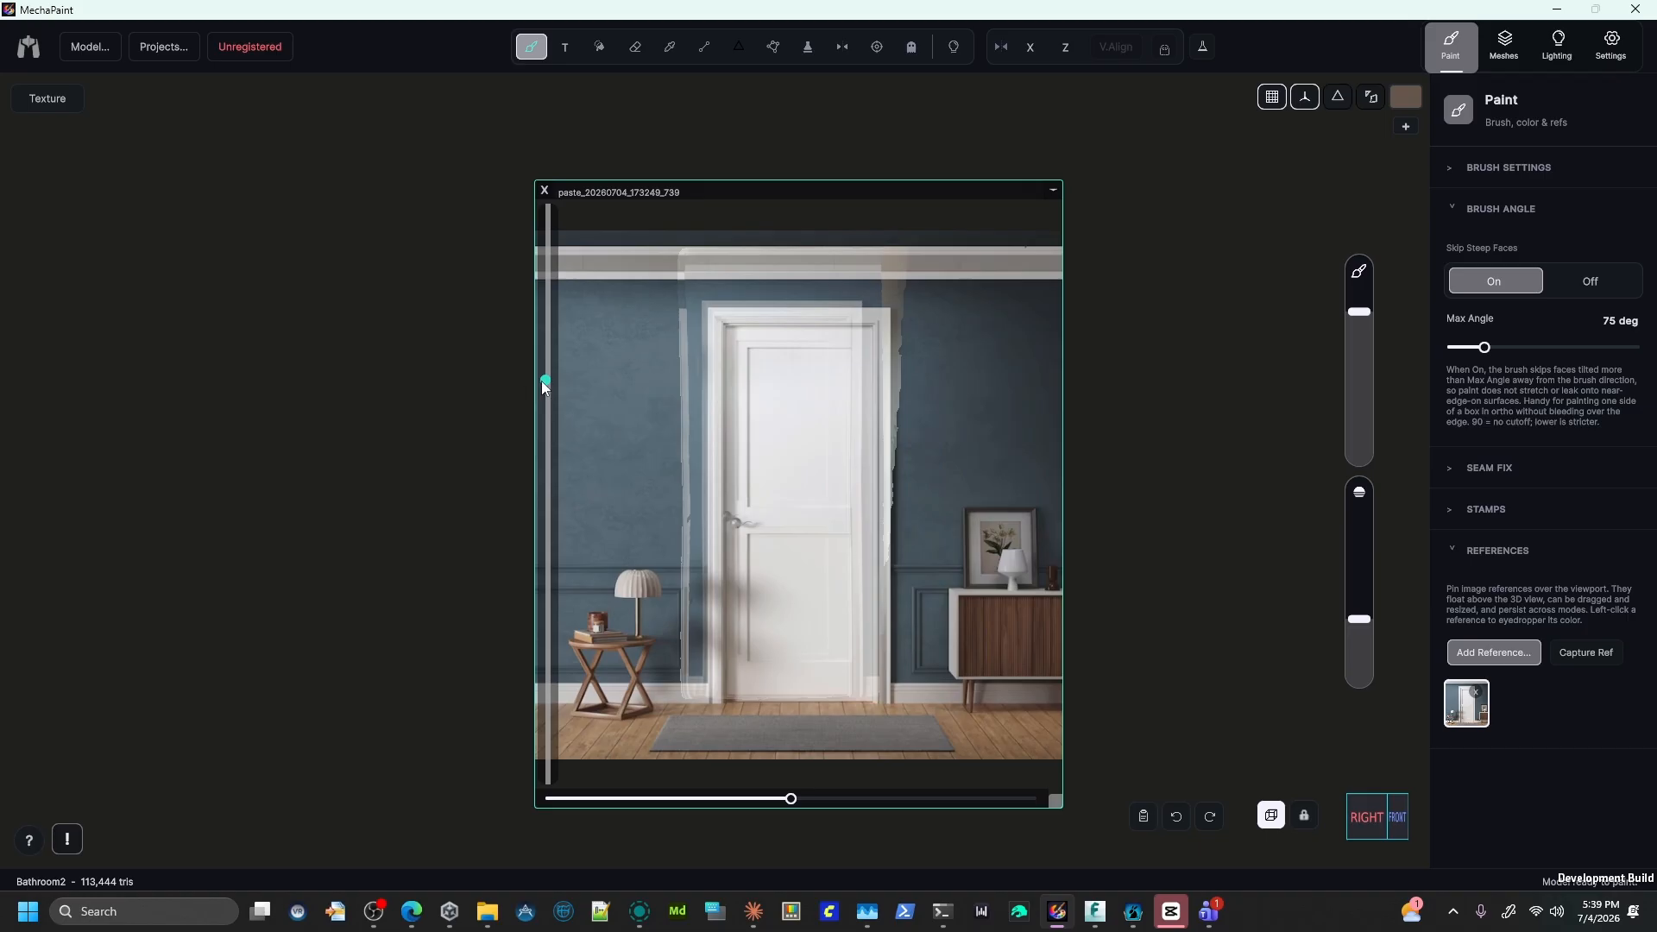
left_click_drag(544, 380, 521, 557)
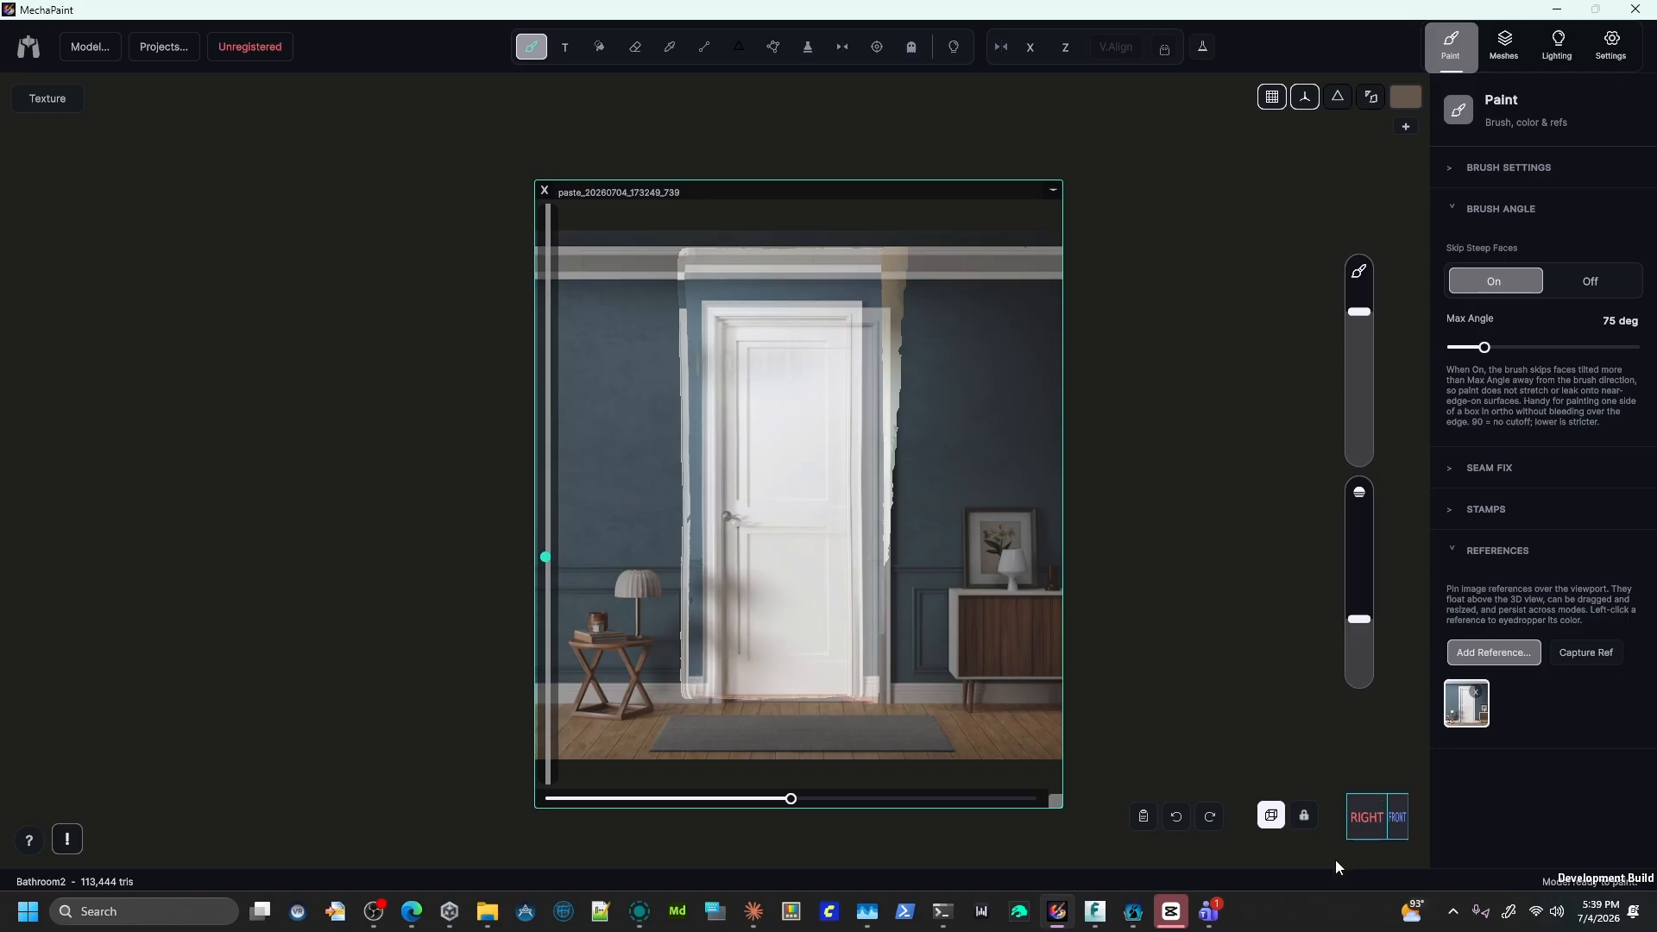
mouse_move(1334, 859)
middle_mouse_down()
mouse_move(1398, 853)
mouse_move(1365, 858)
middle_mouse_up()
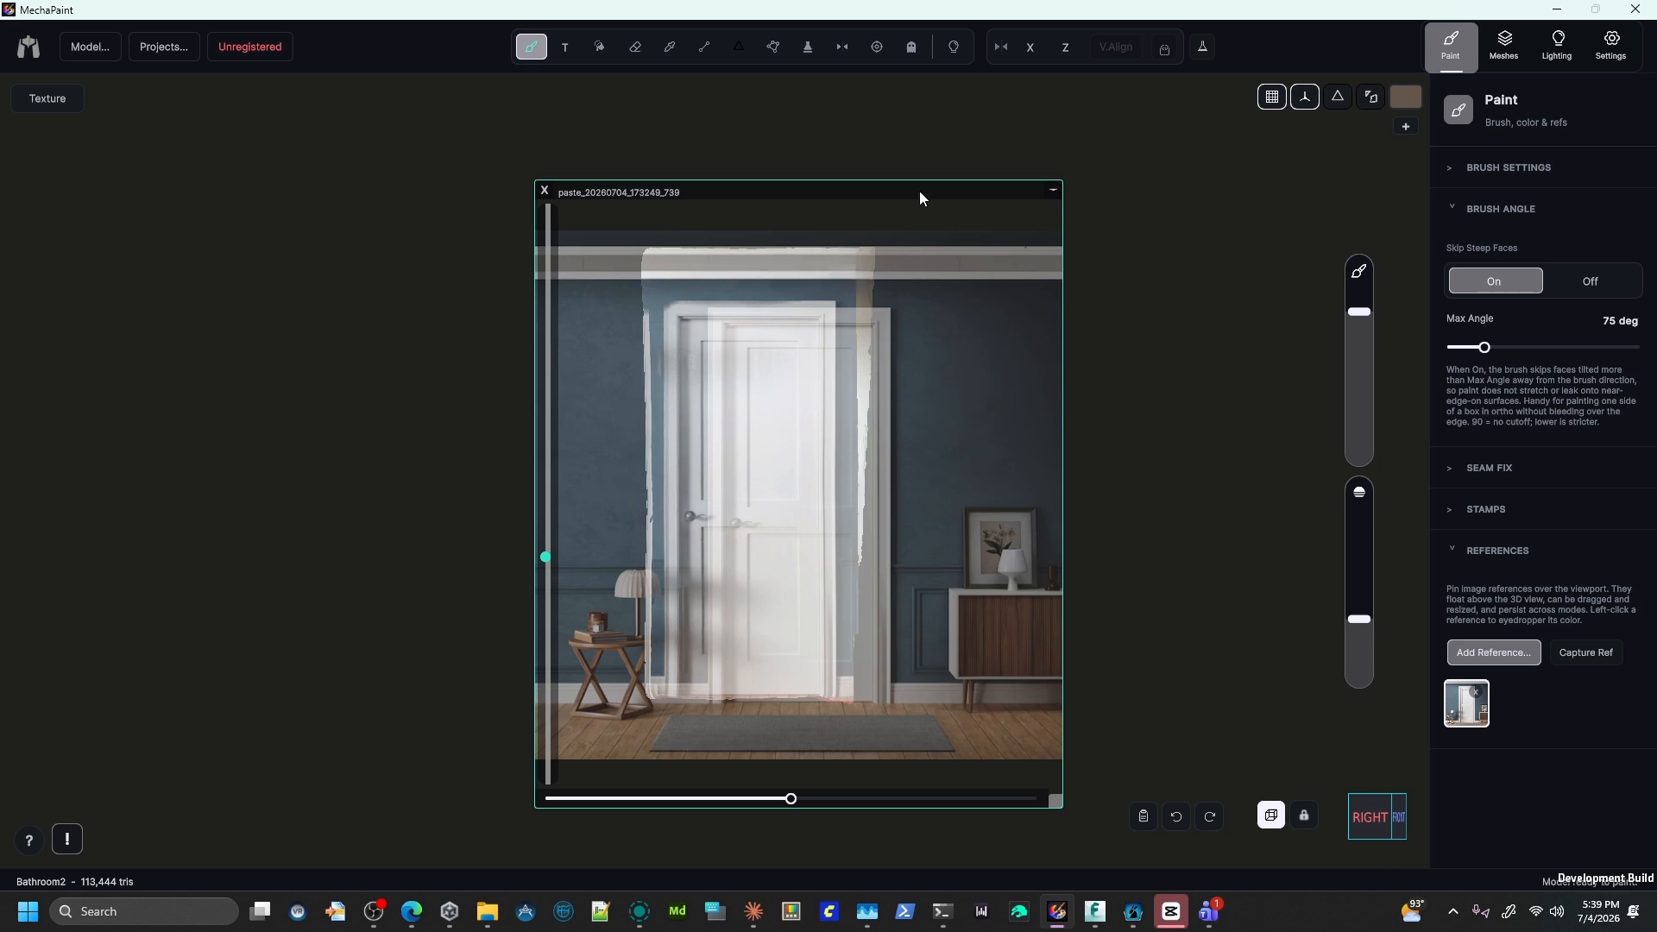
mouse_move(918, 197)
left_mouse_down()
mouse_move(875, 258)
mouse_move(384, 257)
left_mouse_up()
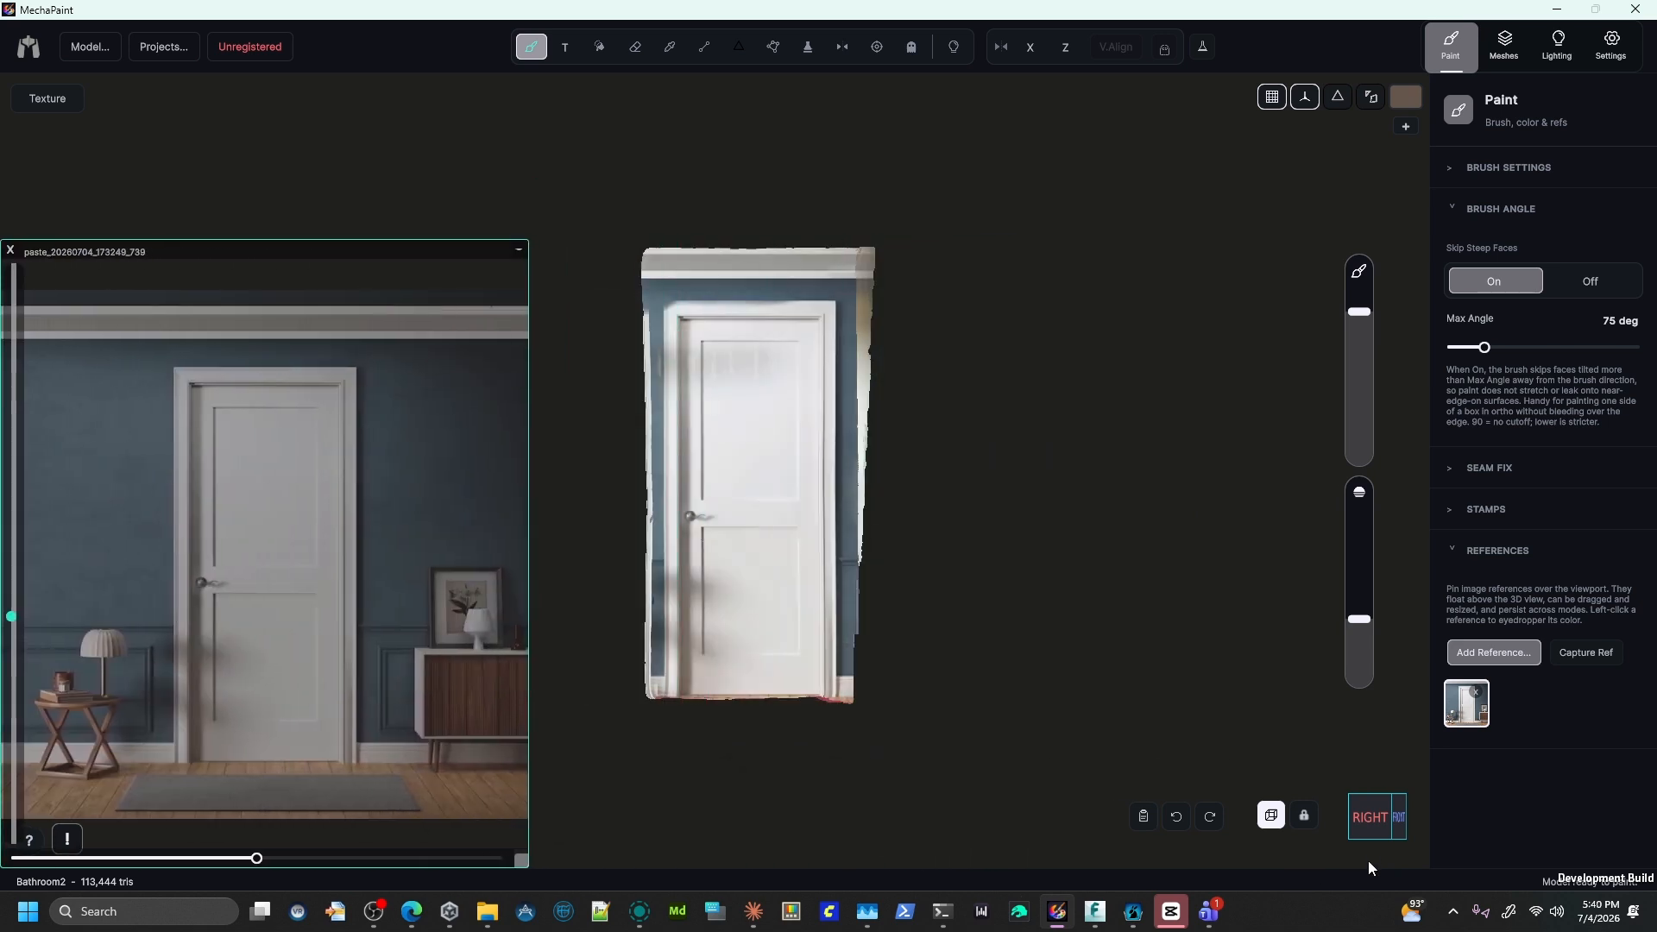
Snap to the right view, paint the overlaid door reference onto the isolated wall and move the reference clear of it.
left_click(1369, 816)
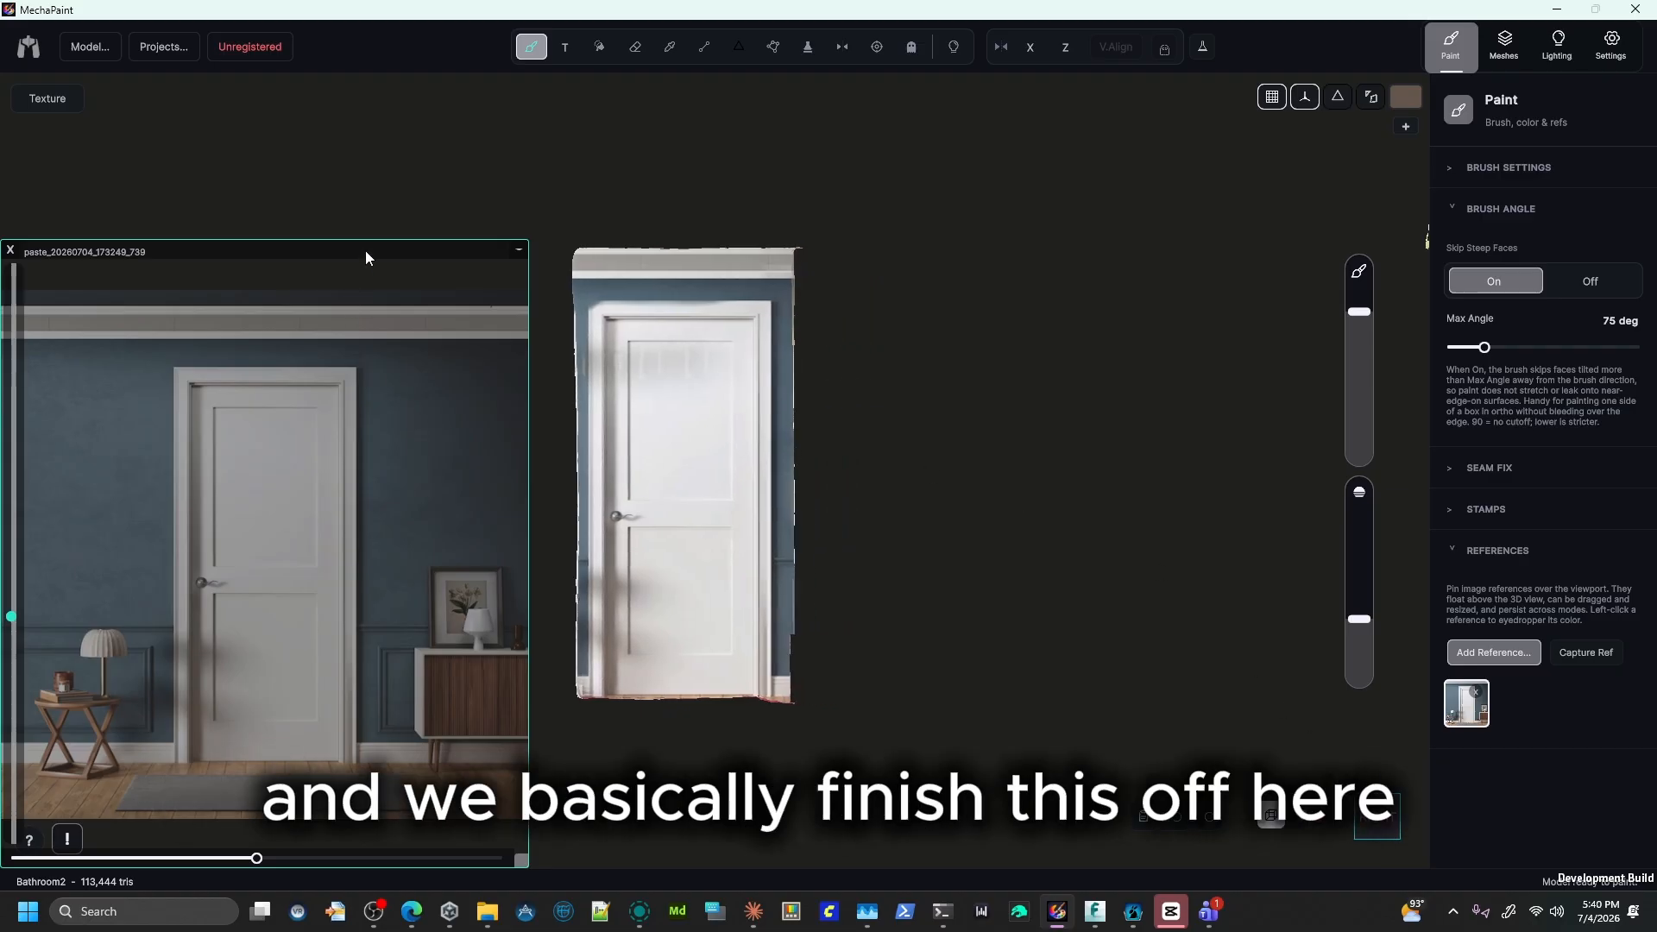
left_click_drag(365, 250, 780, 188)
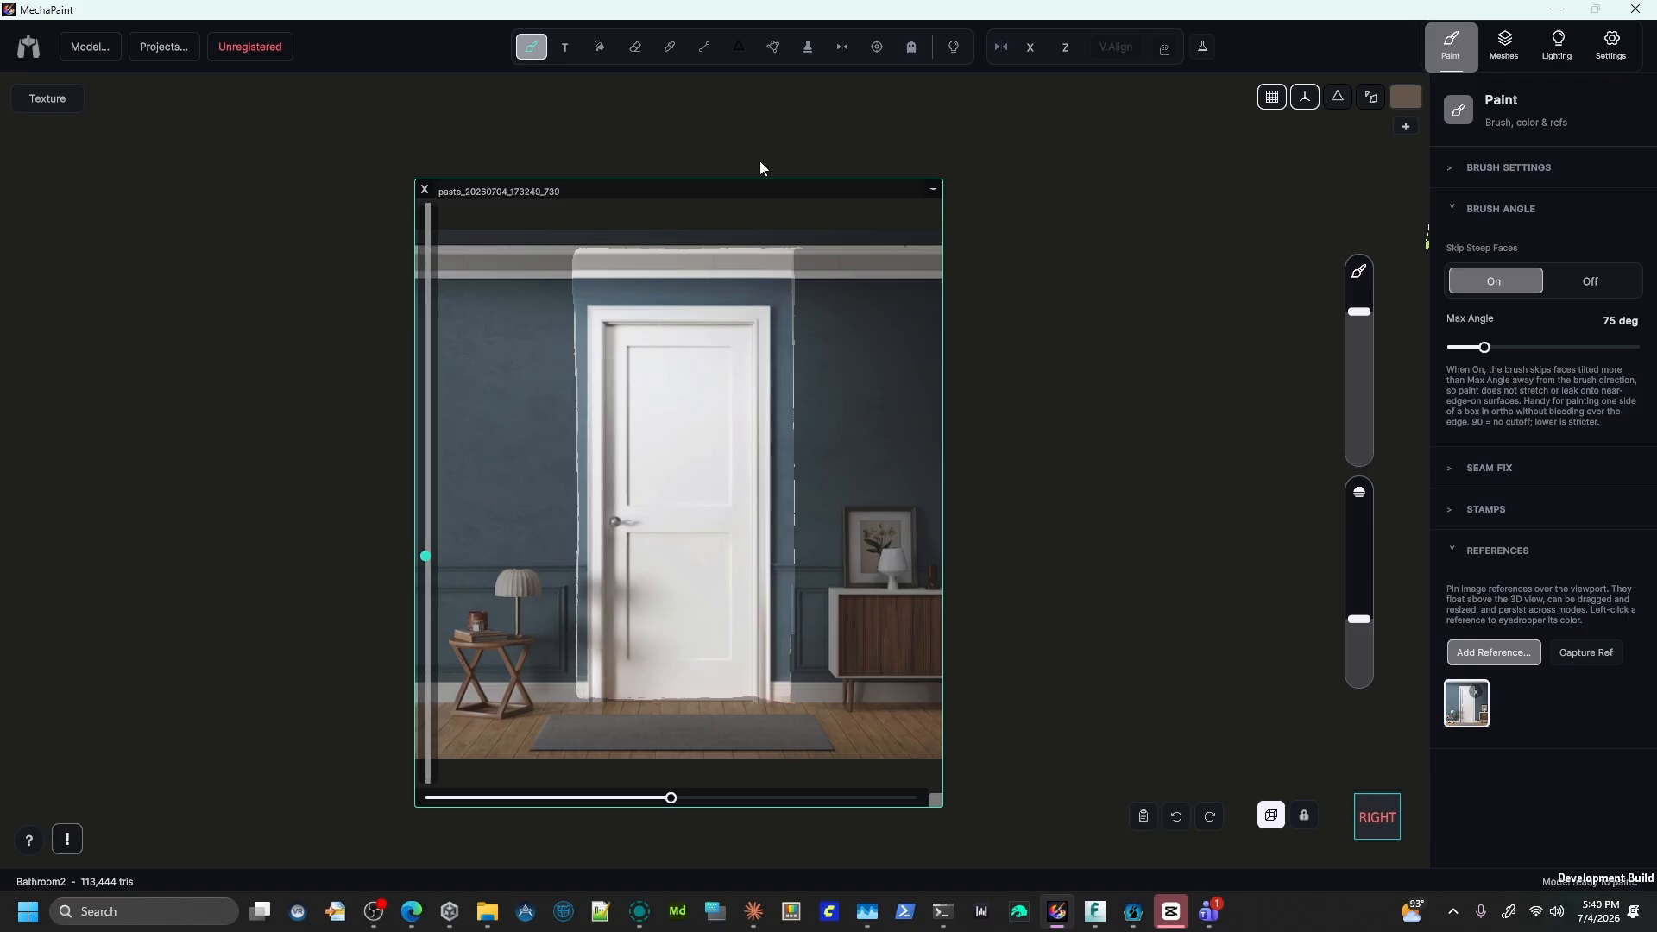
left_click_drag(821, 188, 270, 310)
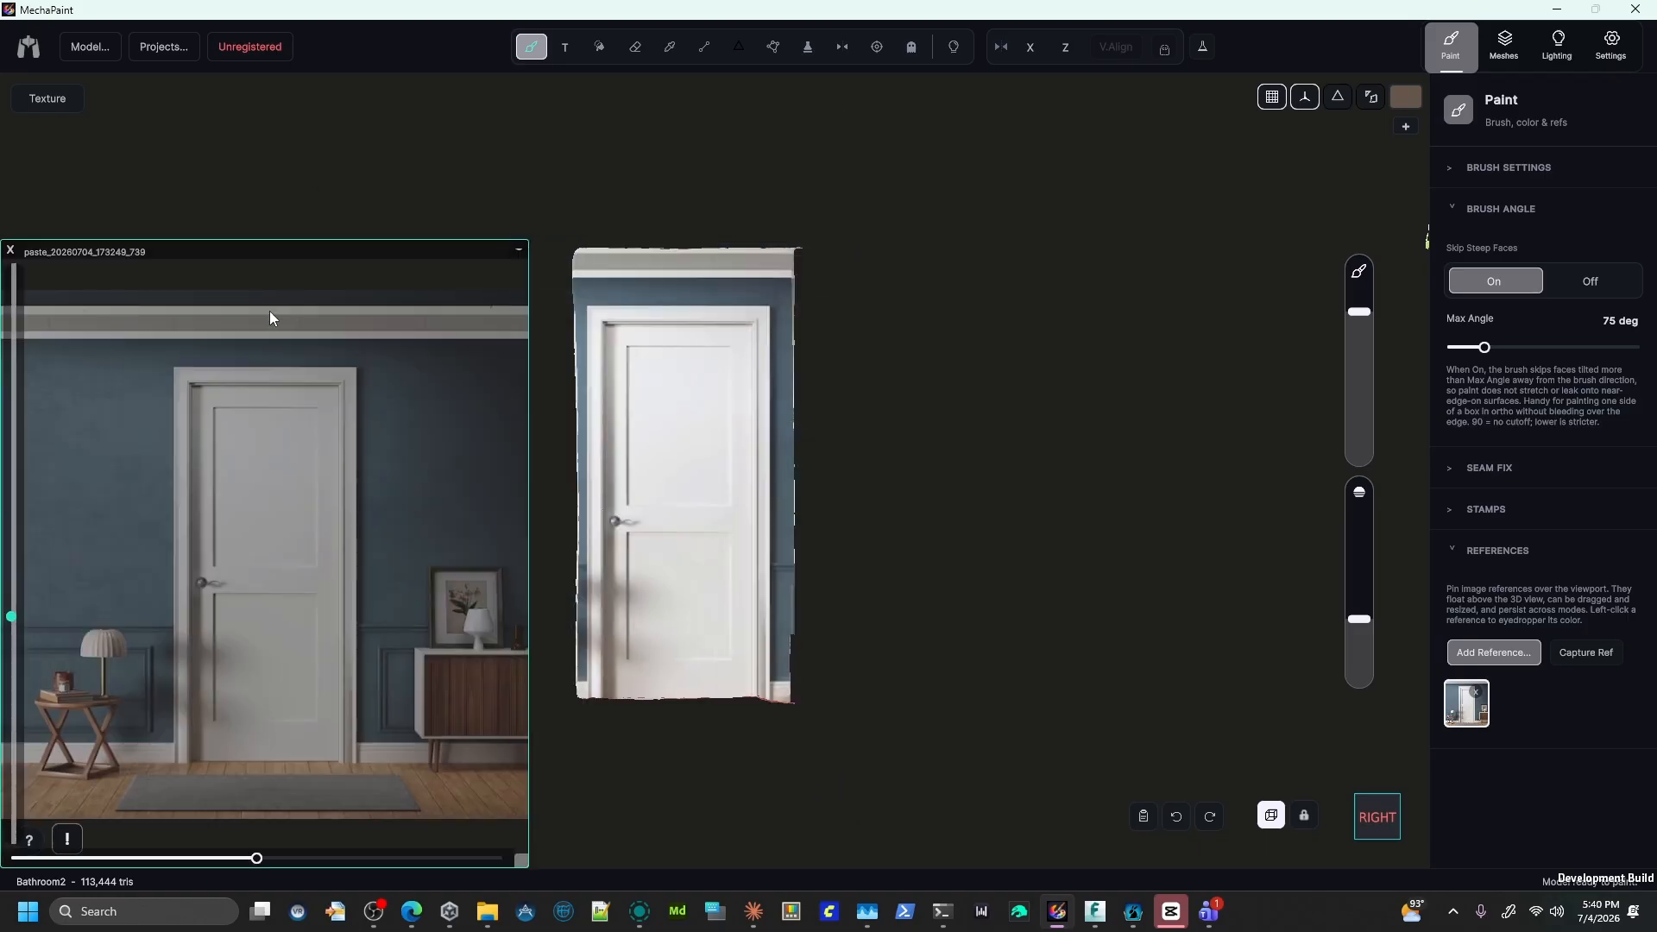
Hide Layer 1 to compare the painted wall with the original scanned door, and show the layer again.
left_click(1499, 51)
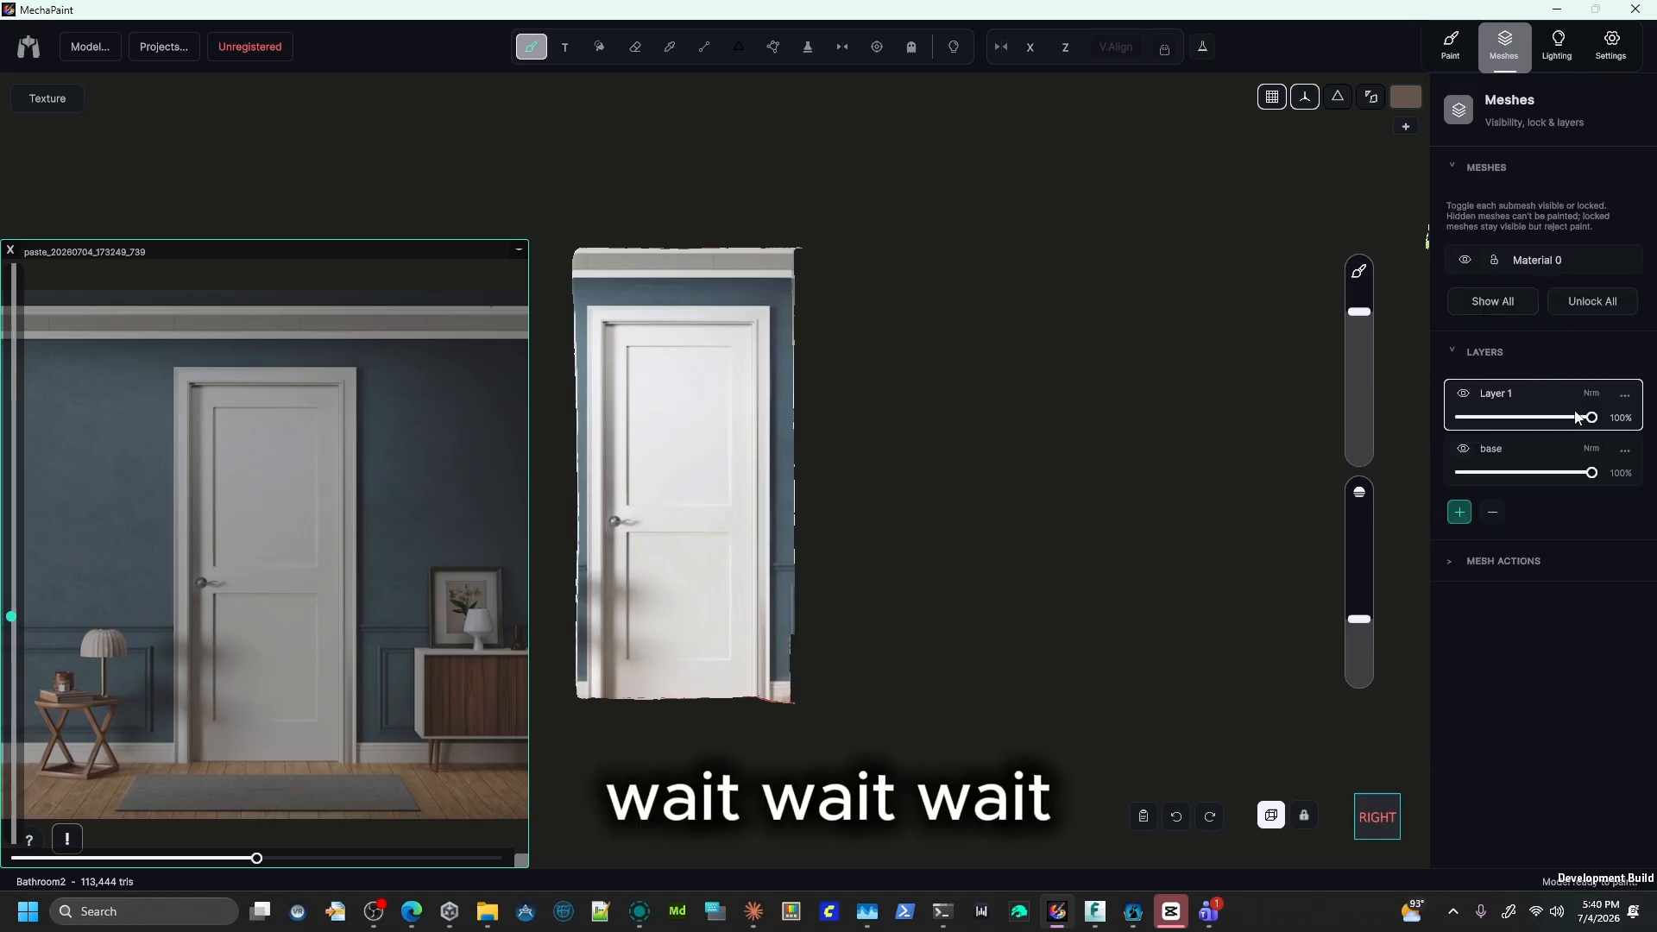
left_click(1462, 393)
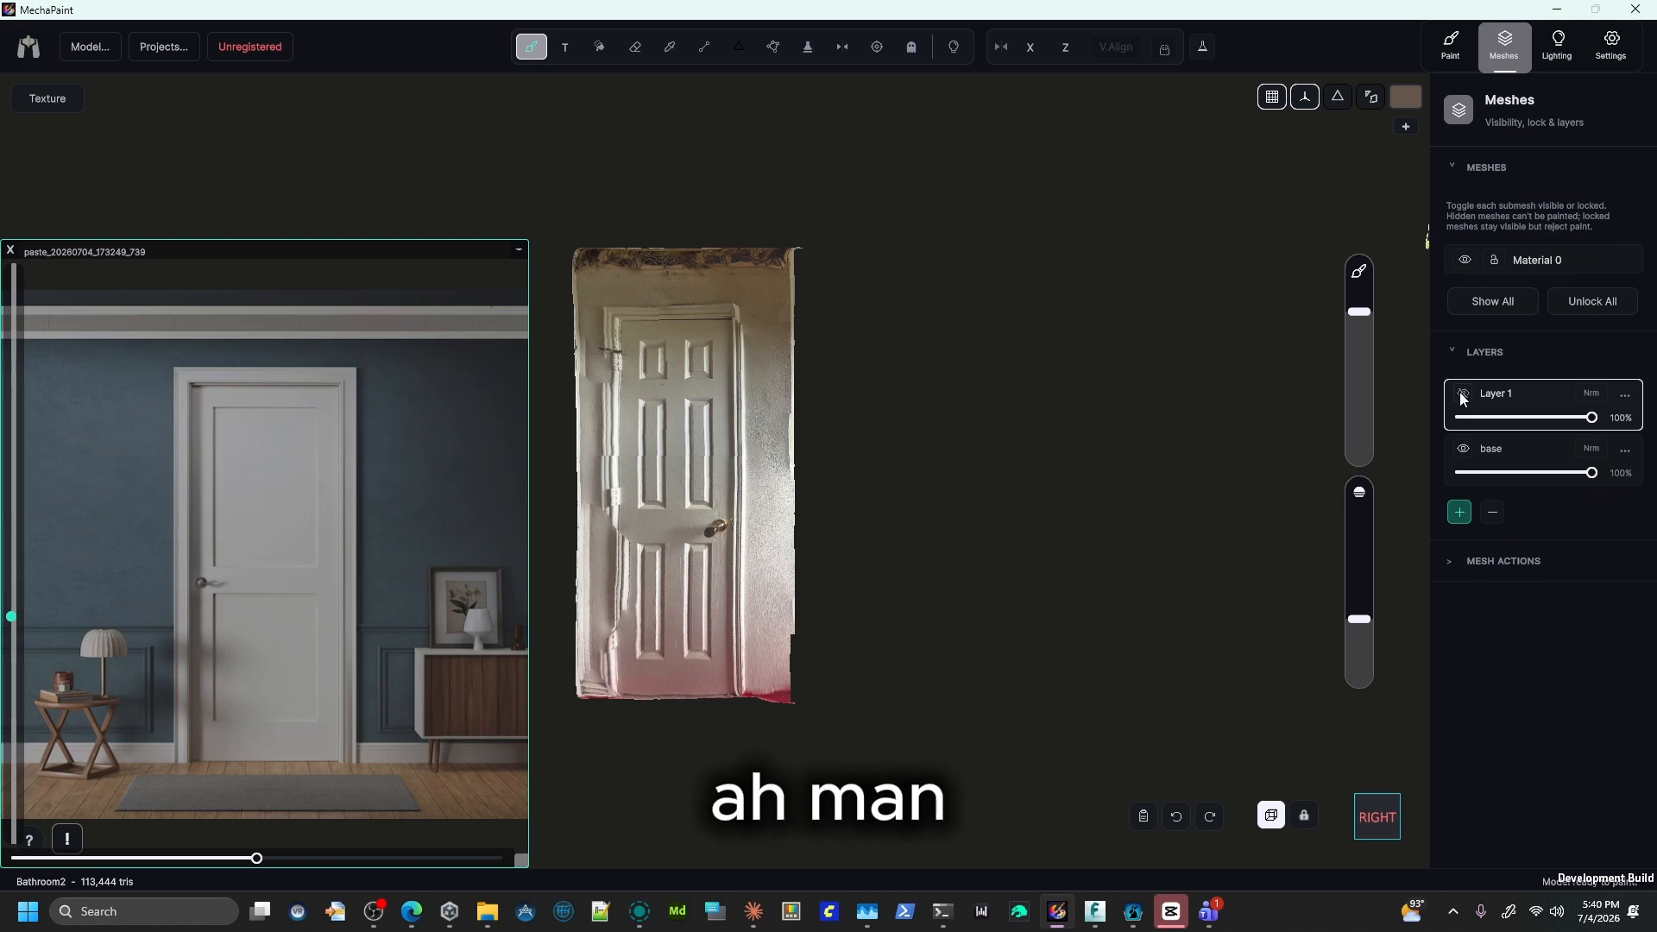
left_click(1461, 393)
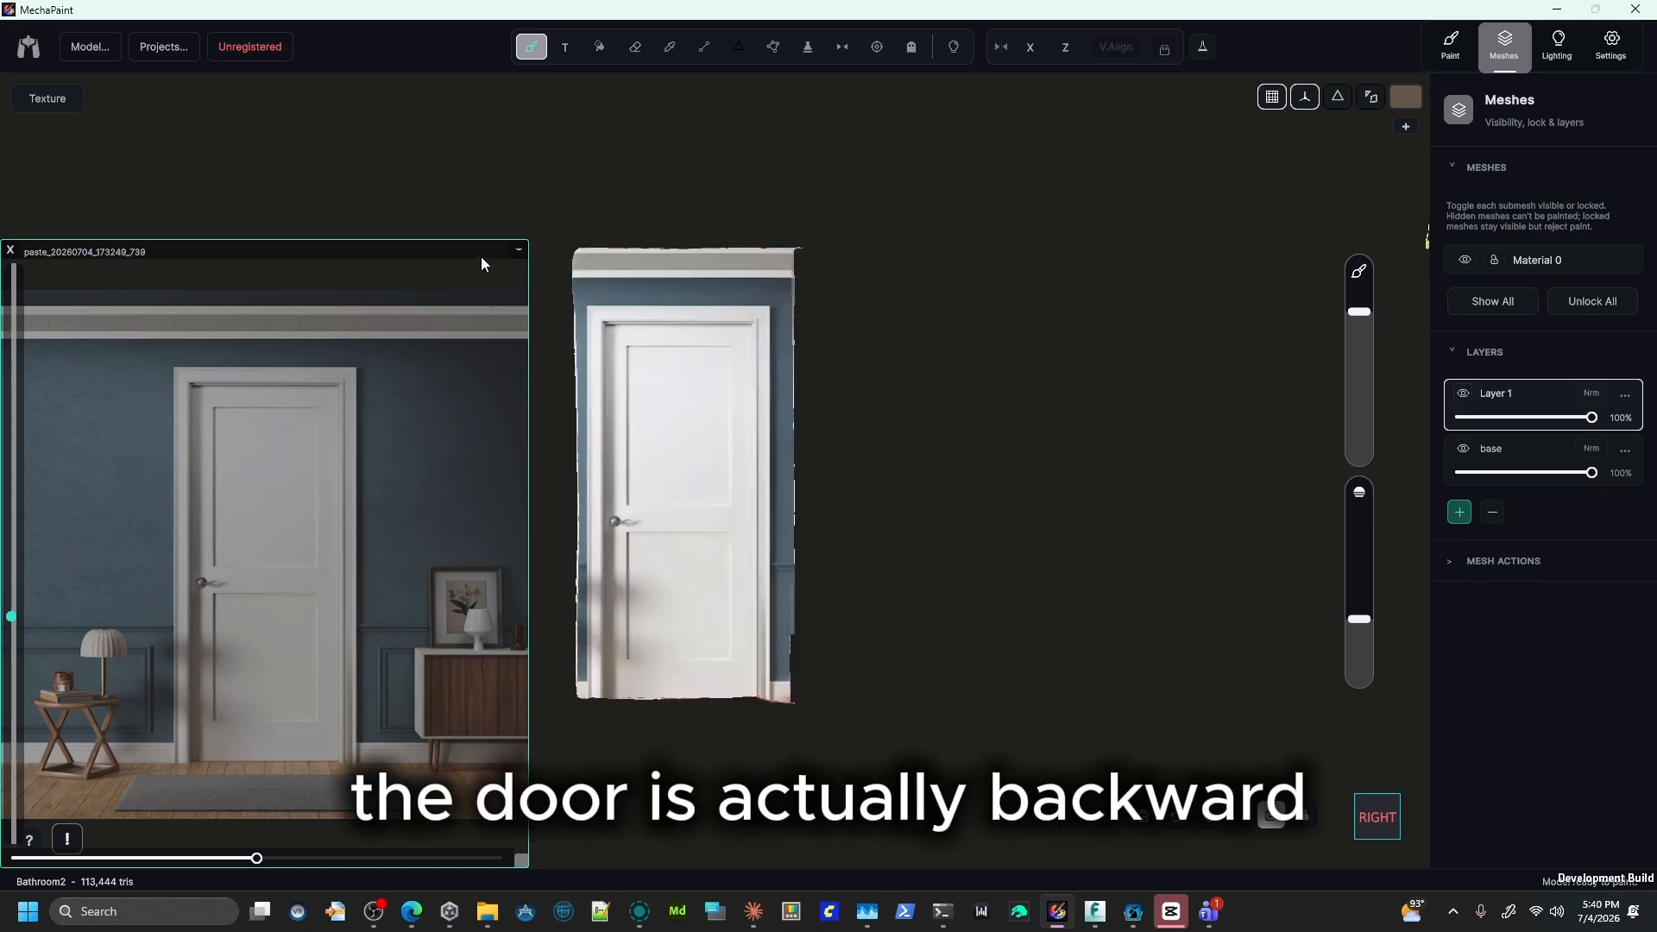
Place the door reference back over the isolated wall, flip it horizontally and align it with the painted door frame.
left_click_drag(481, 258, 894, 190)
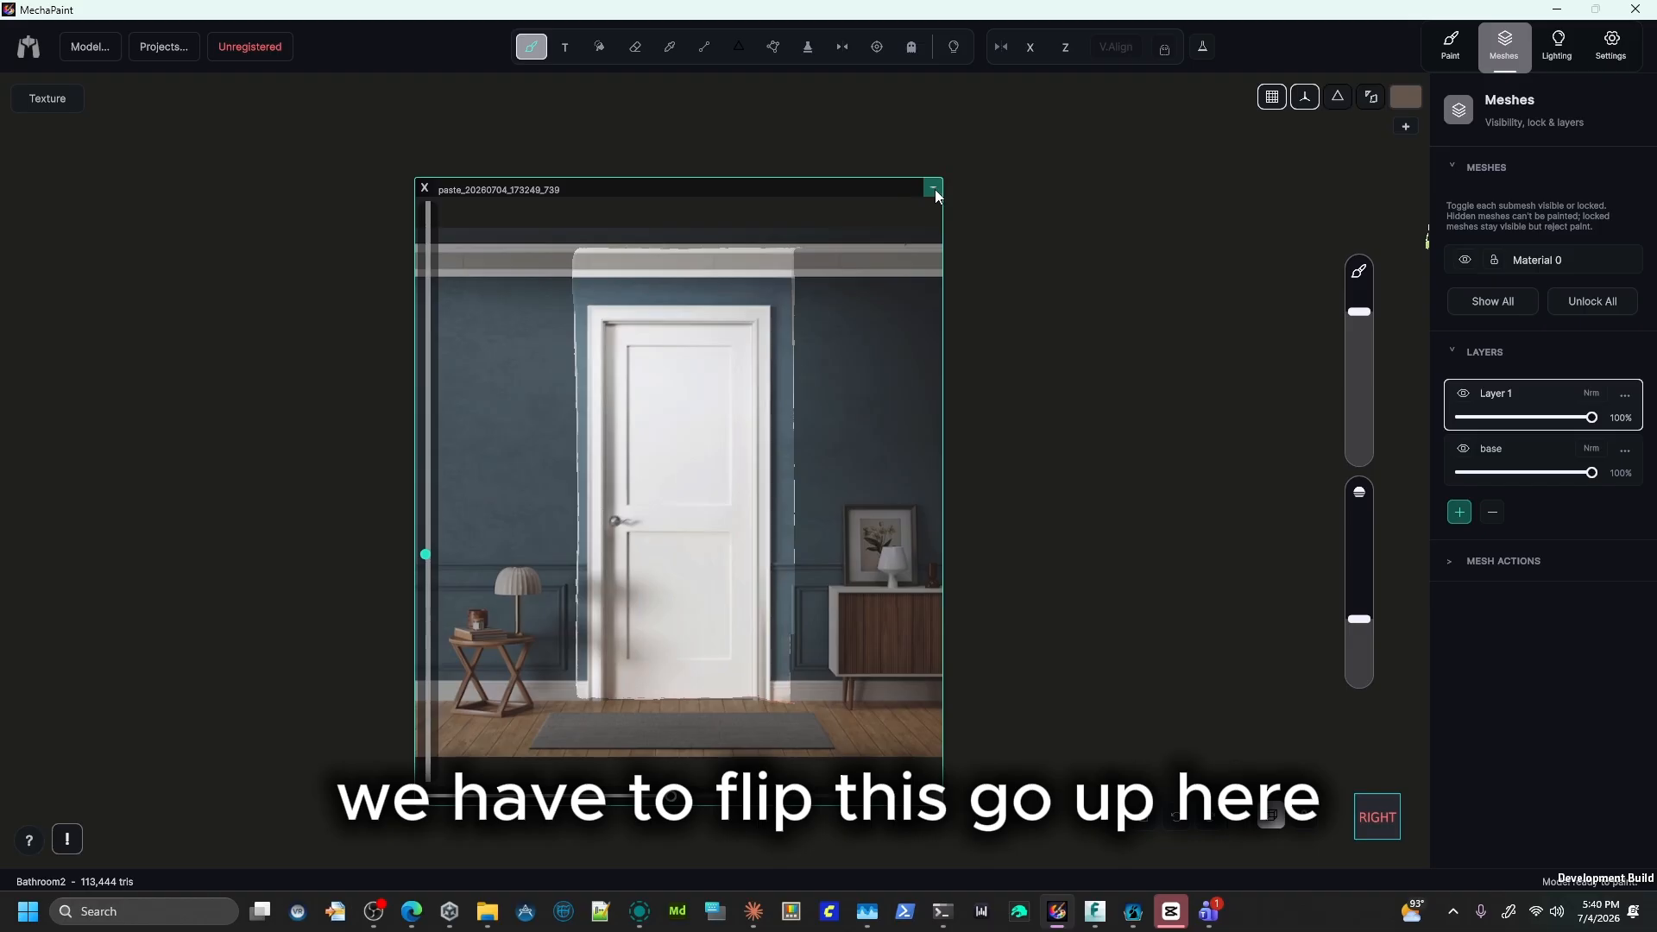
left_click(933, 188)
left_click(898, 237)
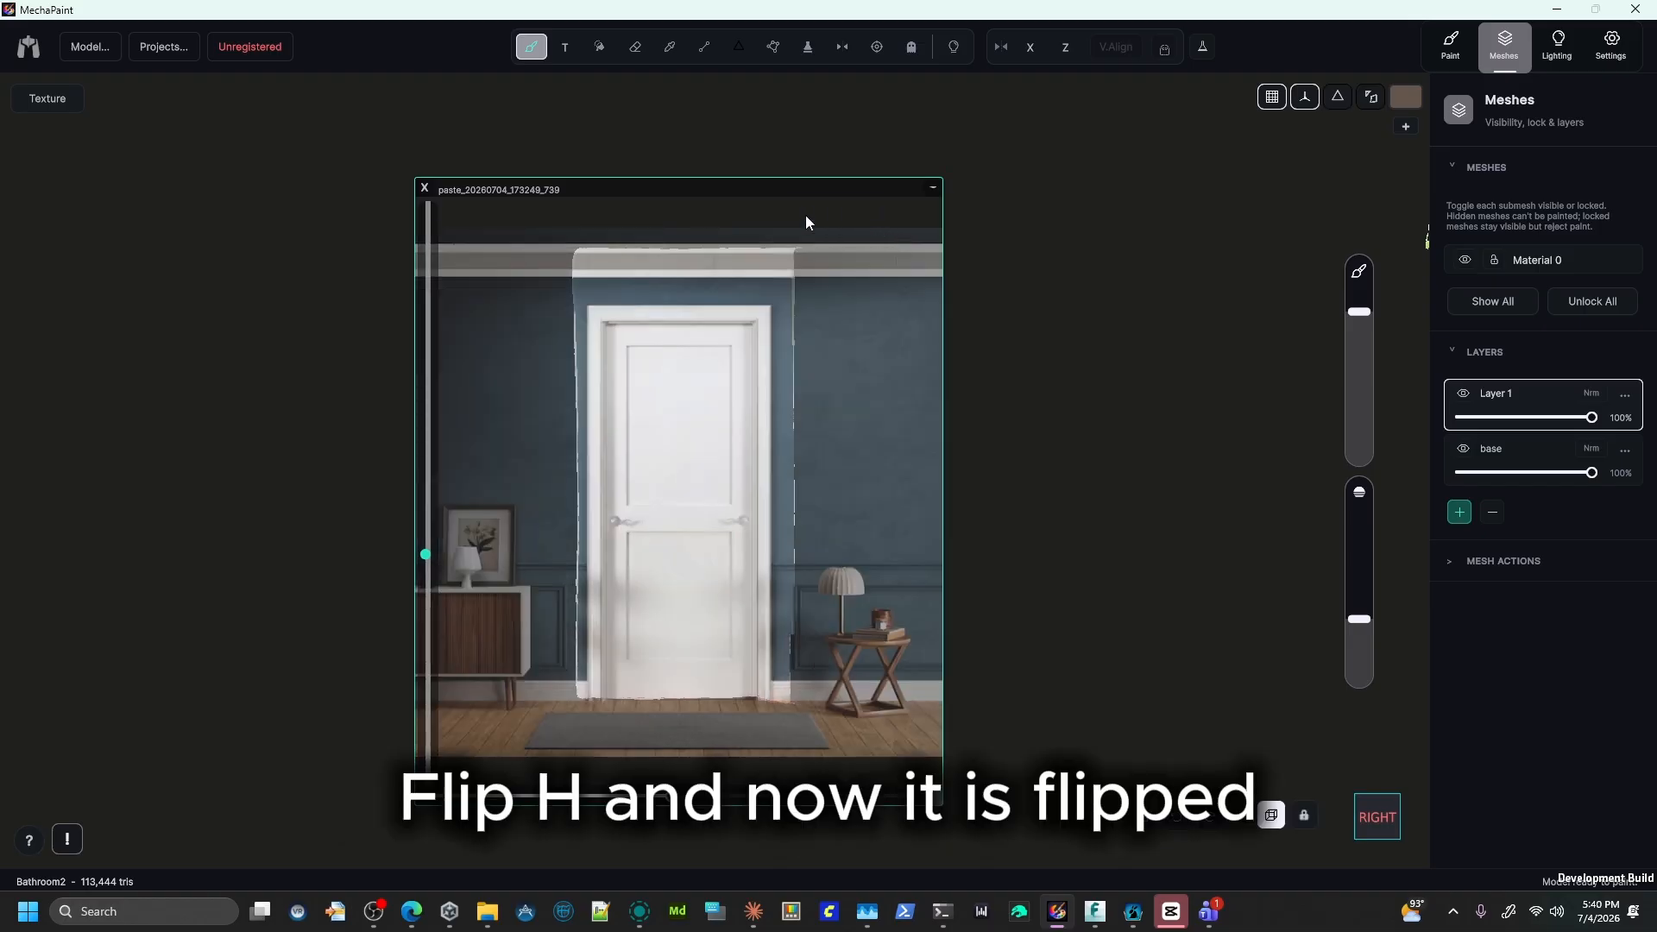
left_click_drag(860, 198, 867, 190)
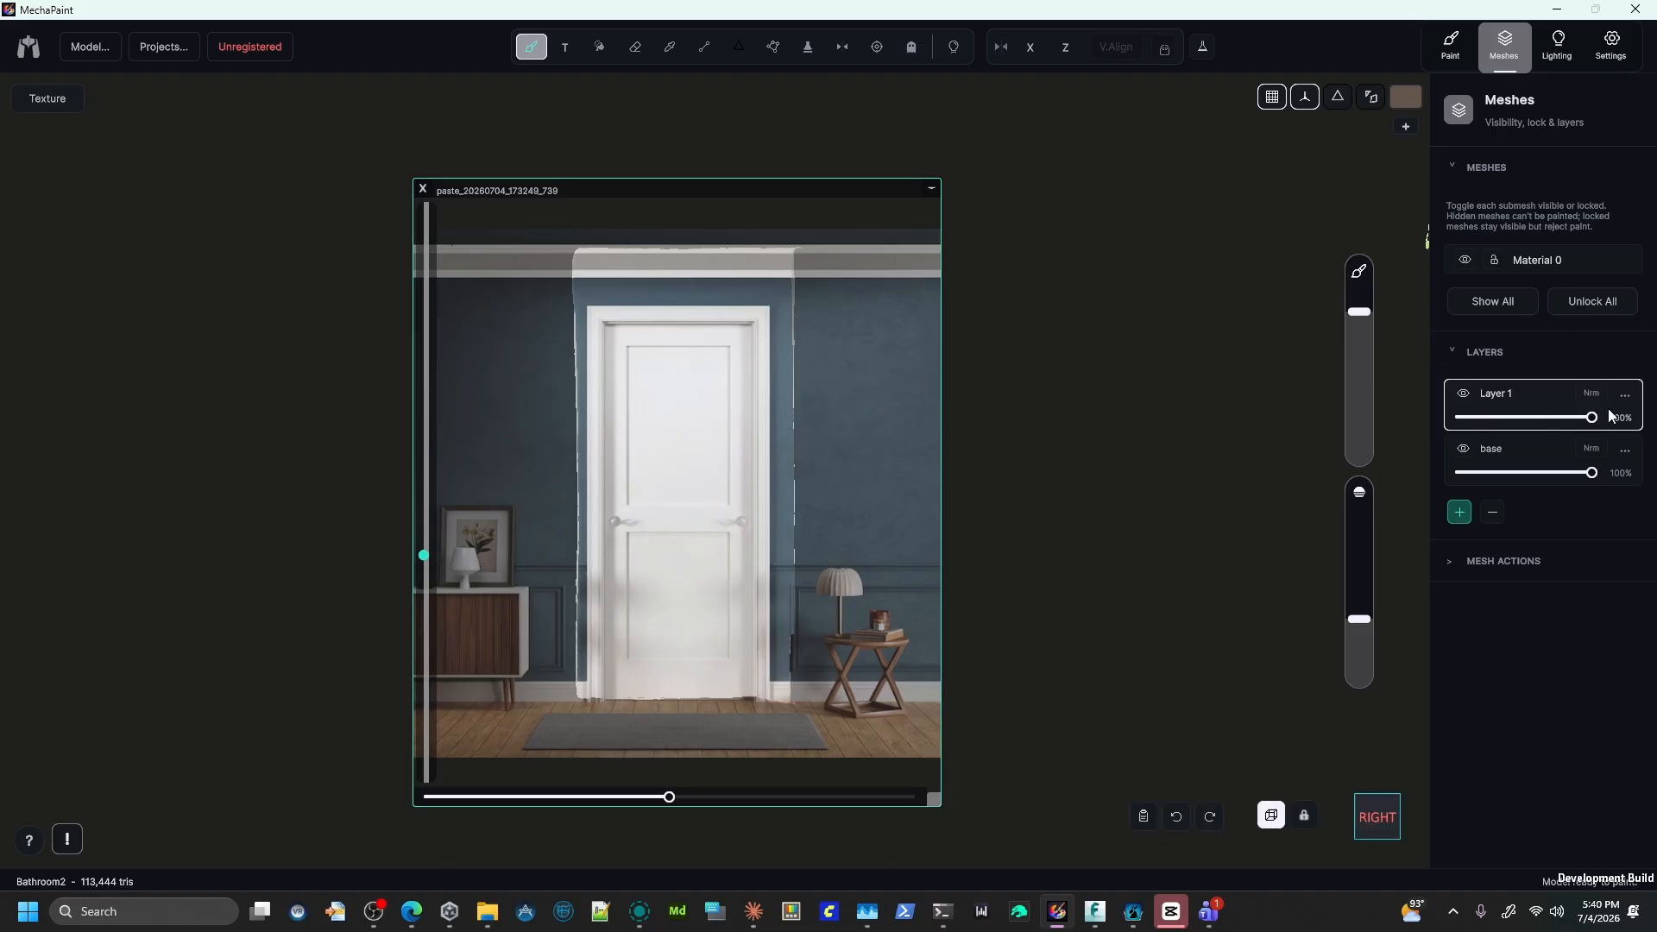
Paint the flipped door reference over the whole isolated wall and close the reference overlay.
left_click(1461, 54)
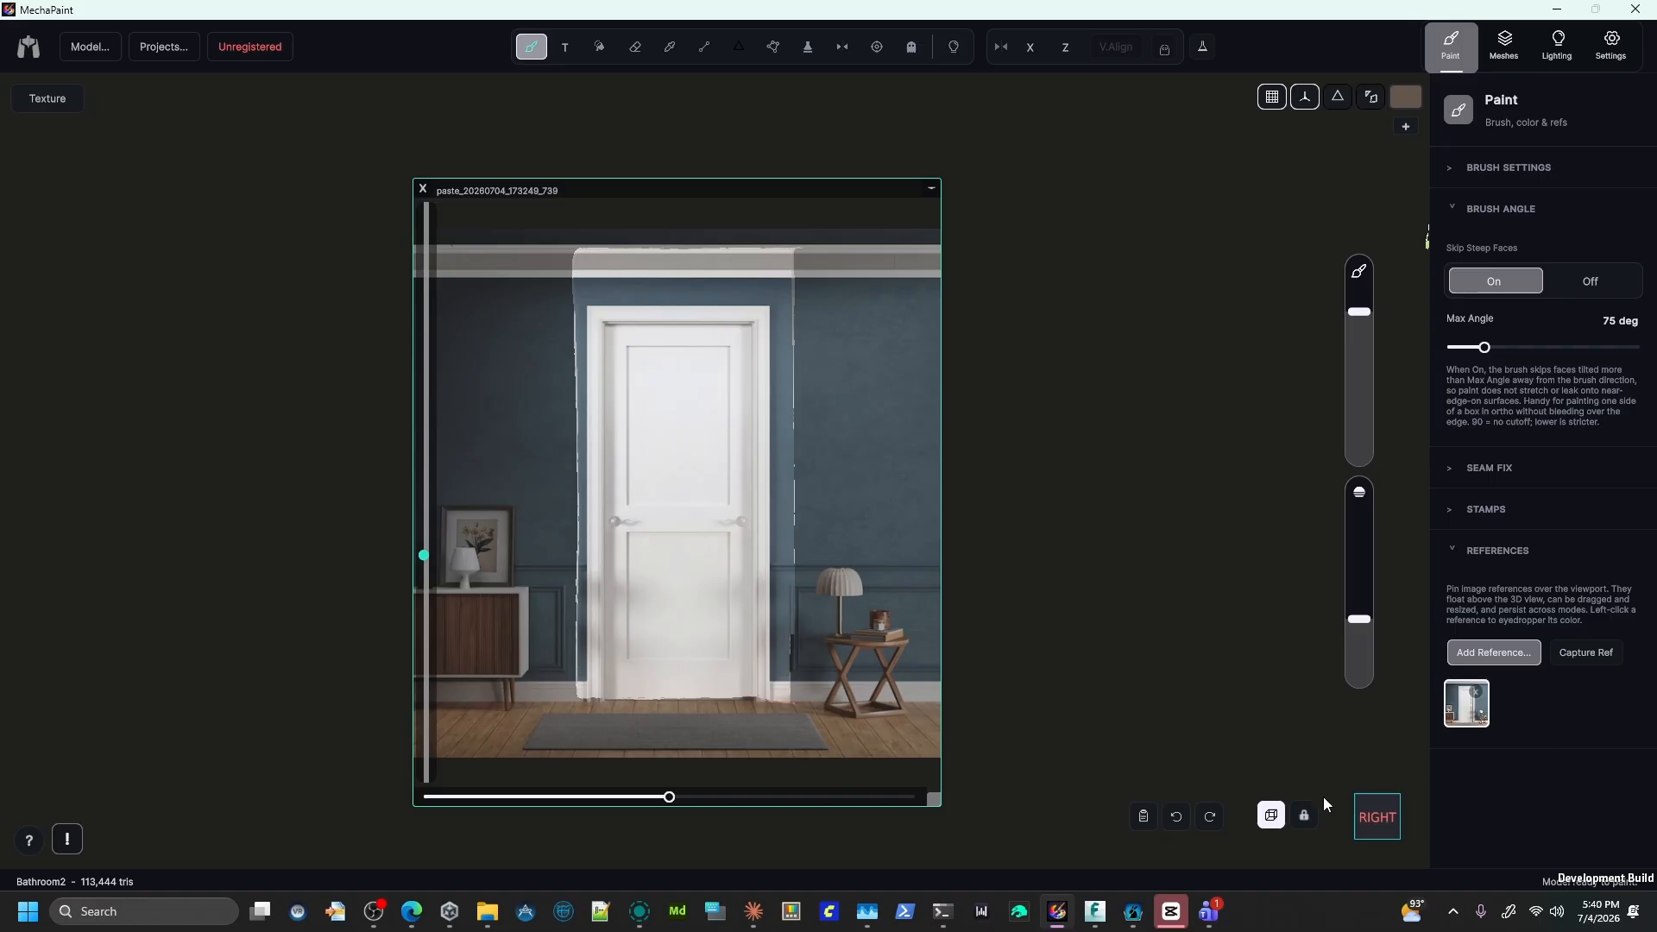
mouse_move(587, 275)
left_mouse_down()
mouse_move(635, 323)
mouse_move(624, 514)
mouse_move(536, 679)
mouse_move(603, 686)
left_mouse_up()
left_click_drag(721, 651, 793, 701)
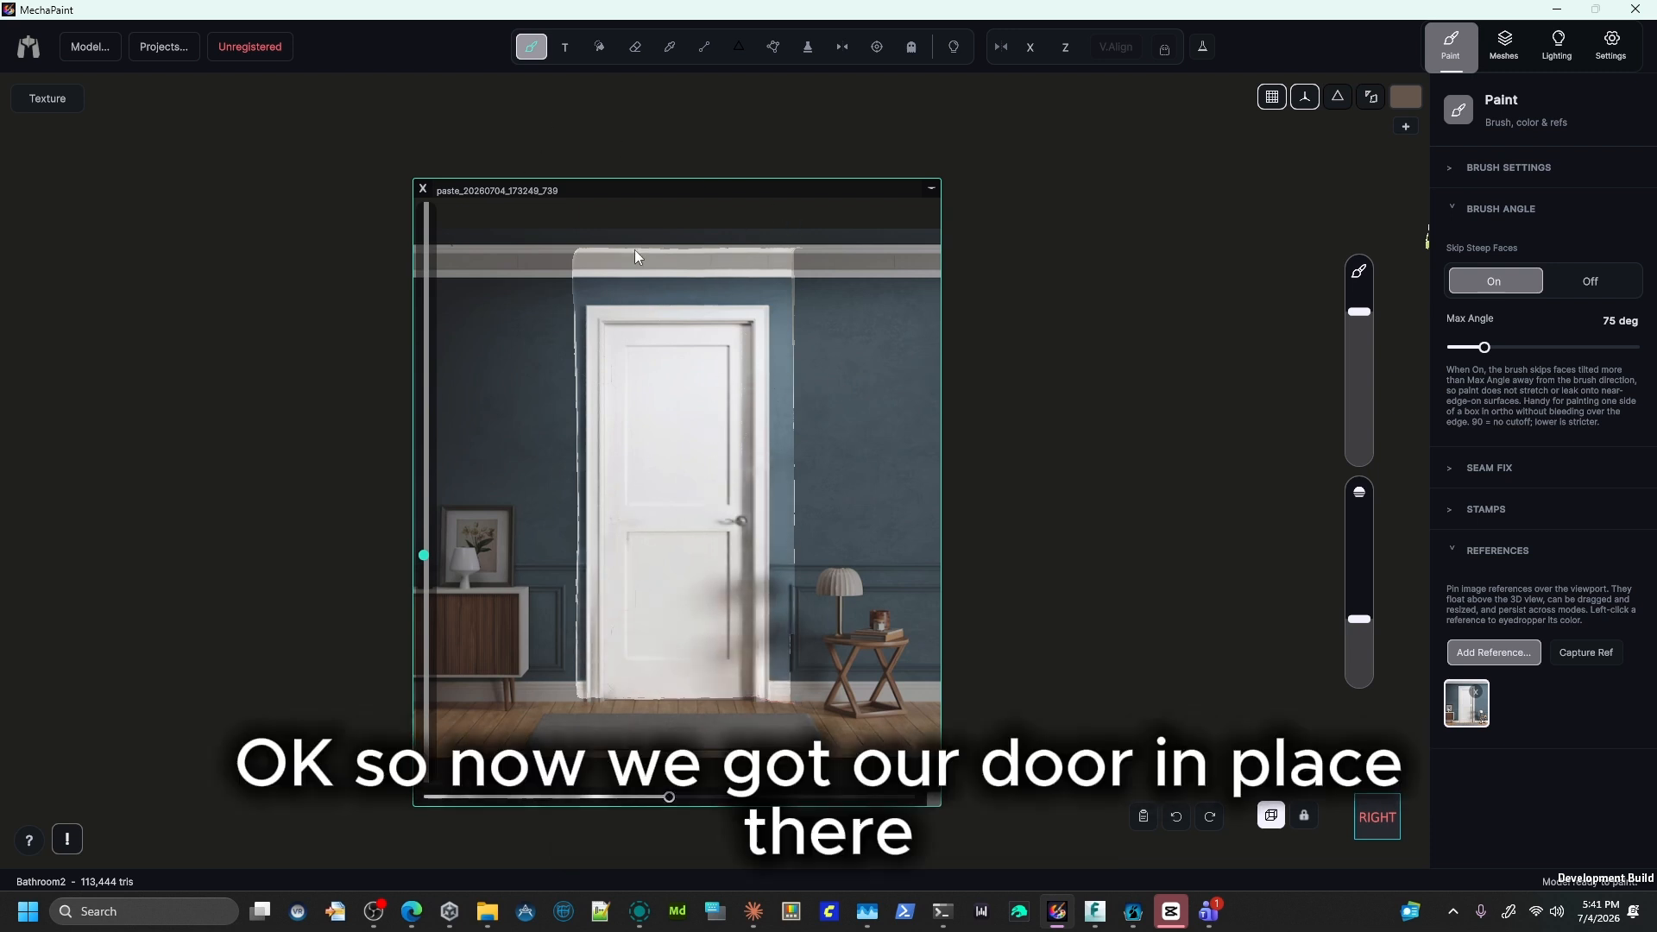
left_click(424, 188)
Clear the ghosting so the painted door wall is shown with the rest of the bathroom.
middle_click_drag(1143, 251, 933, 345)
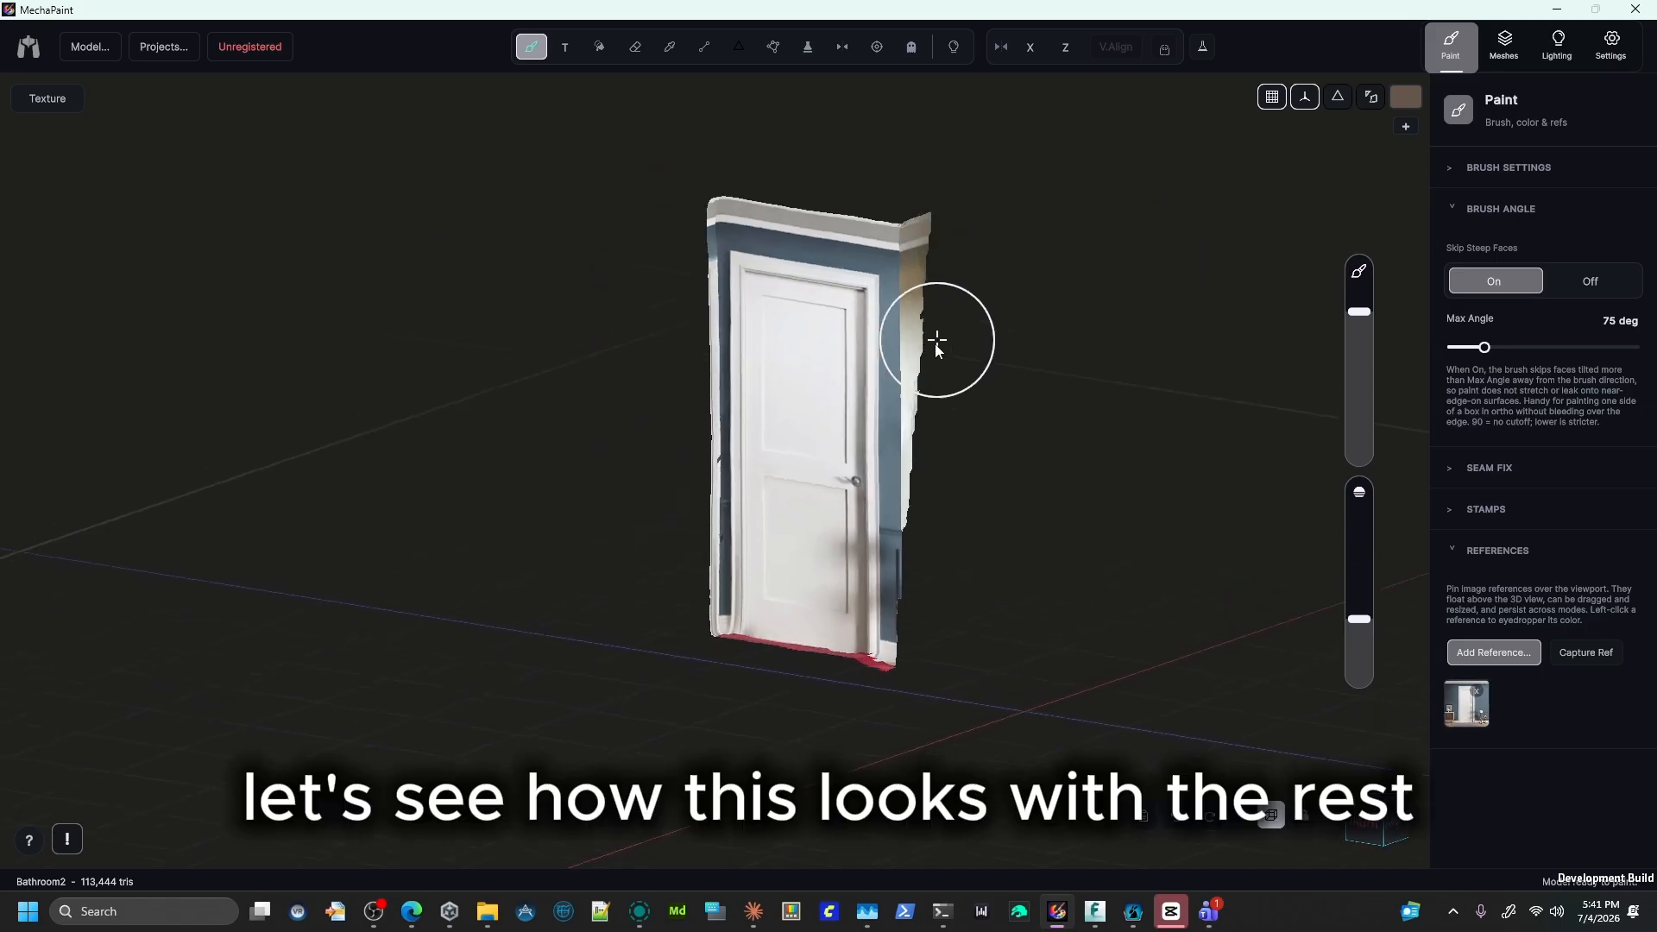
left_click(917, 49)
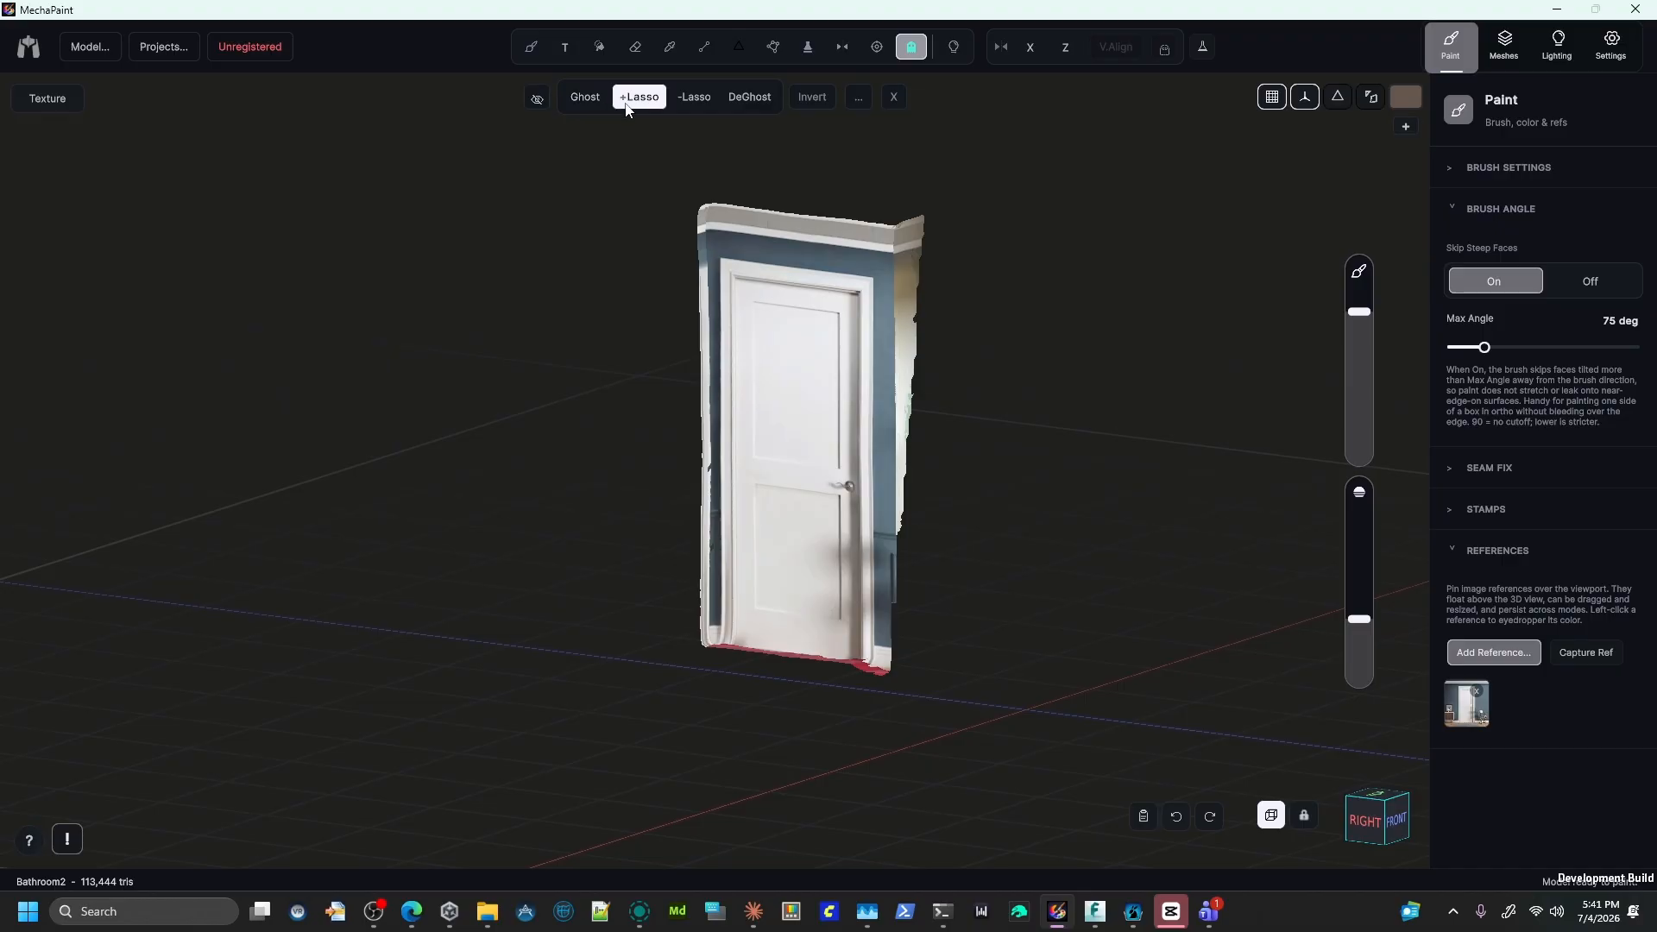
left_click(892, 99)
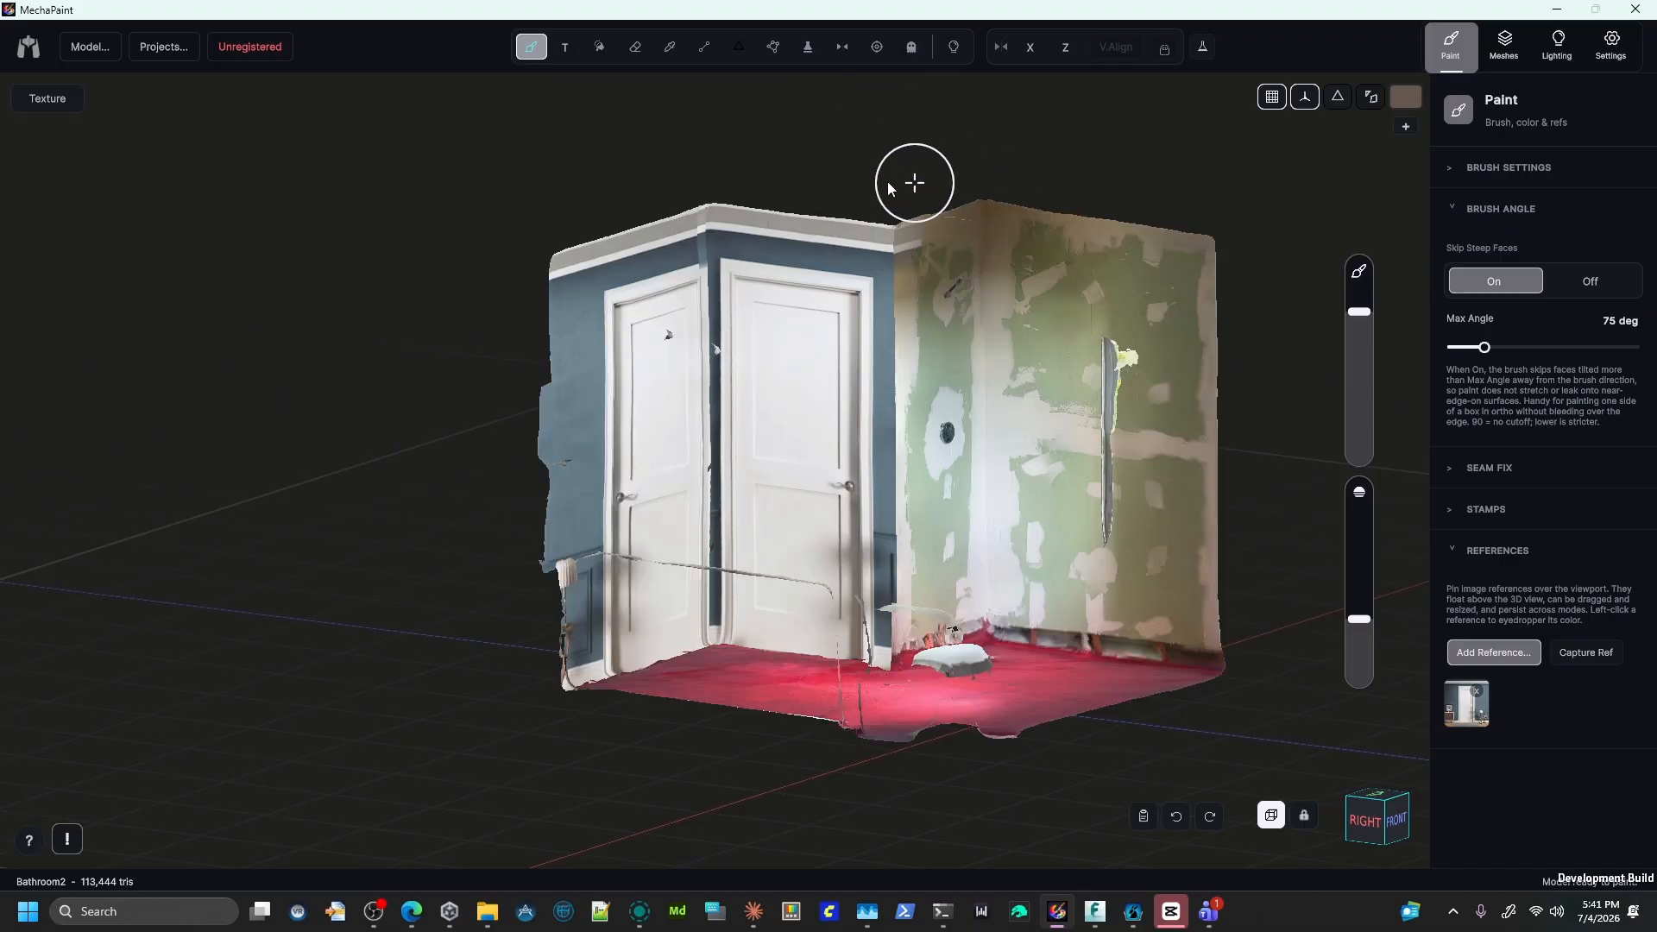
Examine how the two painted door walls line up along the door tops and where the adjoining wall is still unpainted.
mouse_move(913, 178)
middle_mouse_down()
mouse_move(866, 159)
mouse_move(831, 108)
mouse_move(647, 140)
mouse_move(876, 173)
mouse_move(906, 148)
mouse_move(810, 133)
mouse_move(722, 156)
middle_mouse_up()
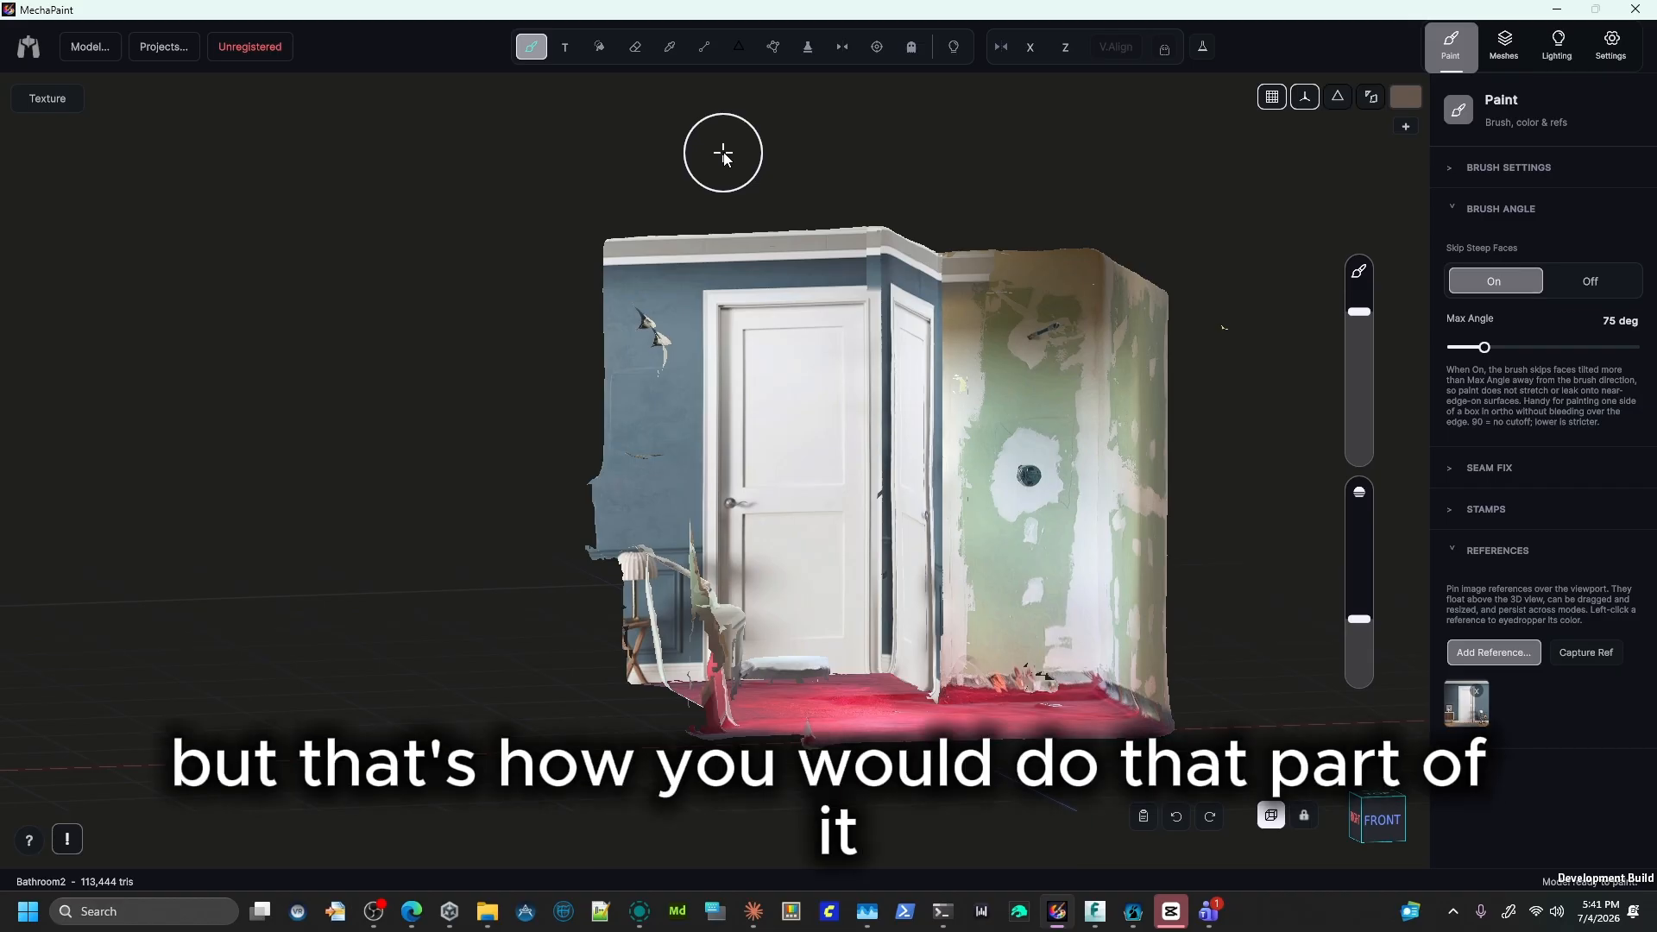
middle_click_drag(725, 159, 819, 126)
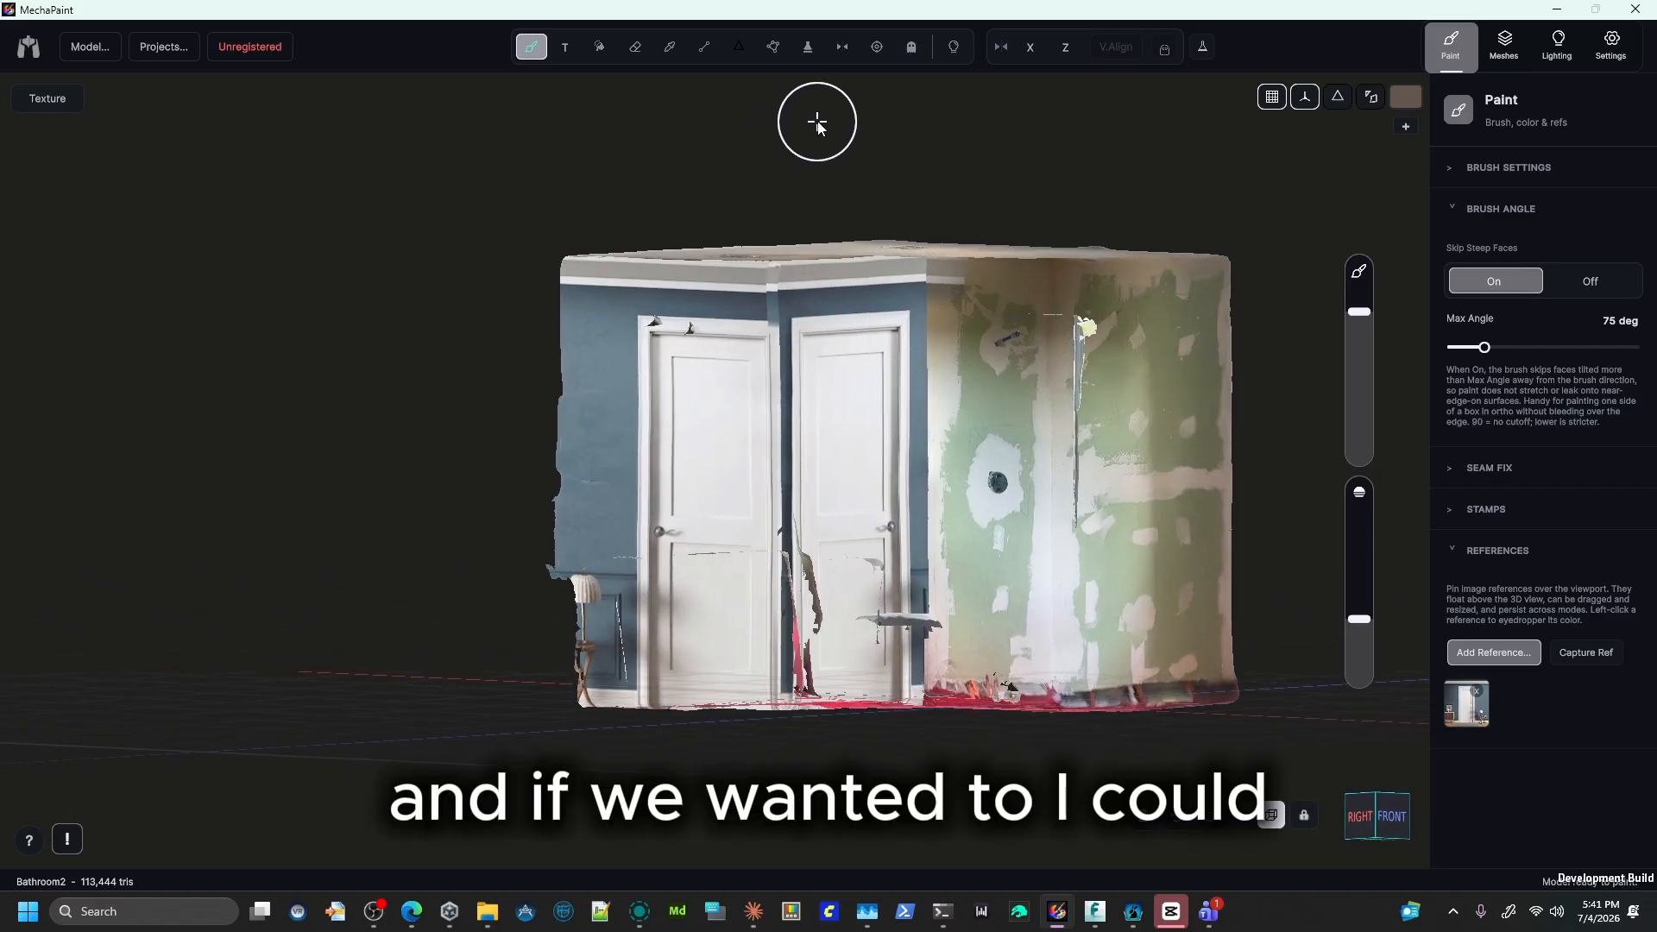
scroll(846, 200, "up", 2)
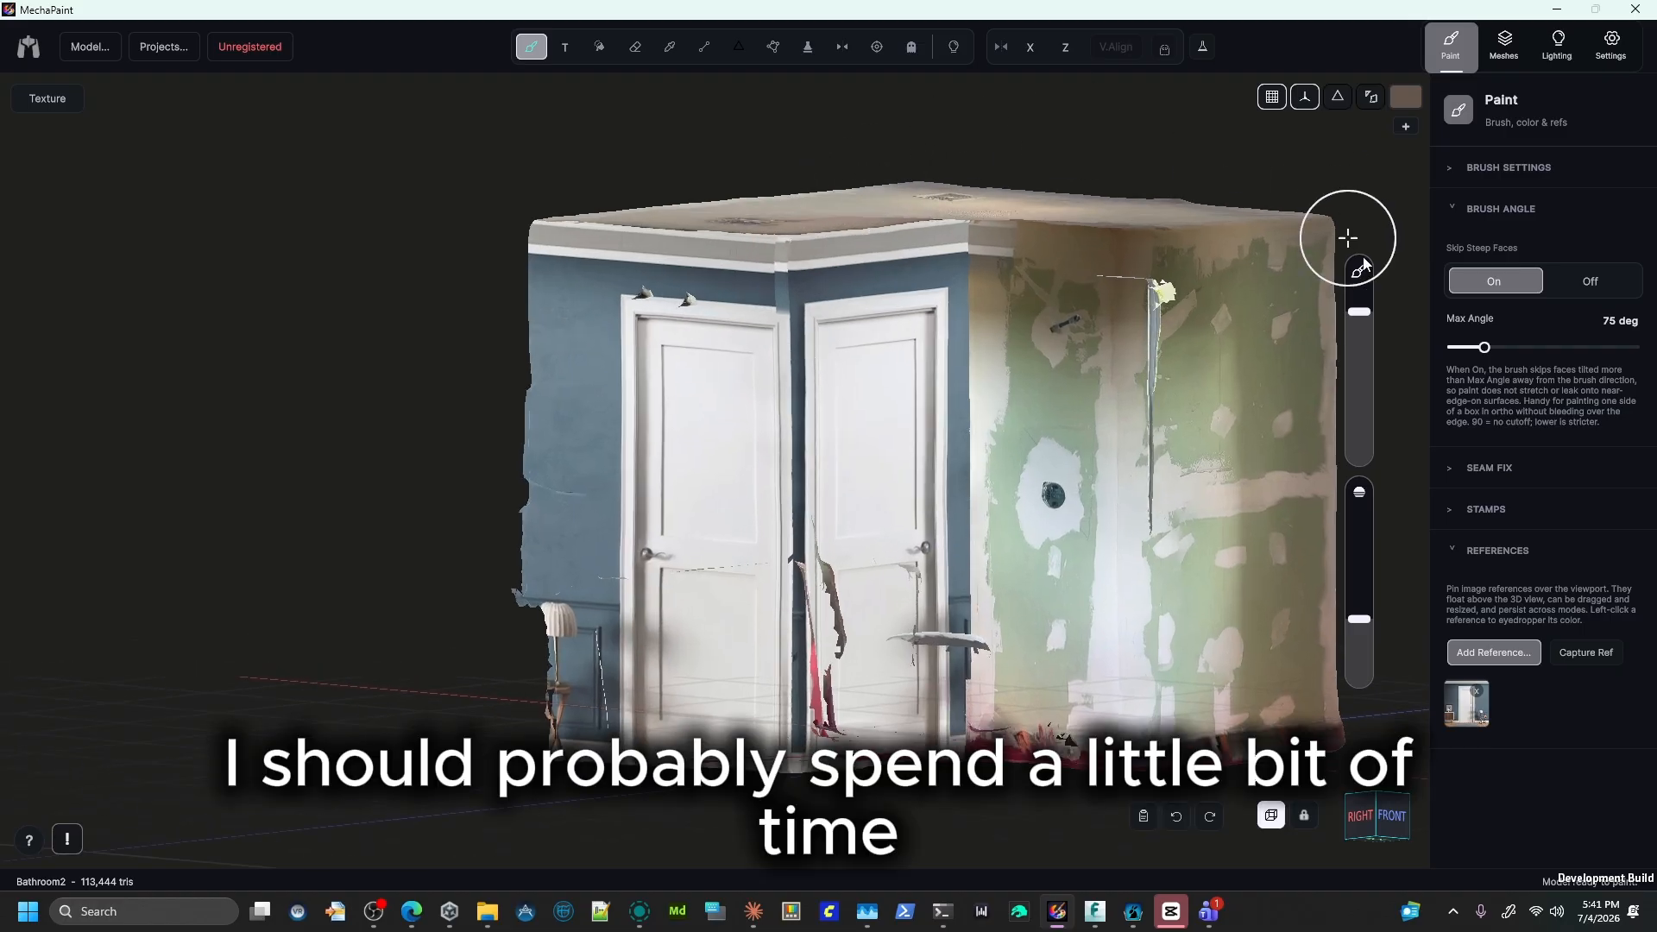
scroll(1361, 307, "up", 5)
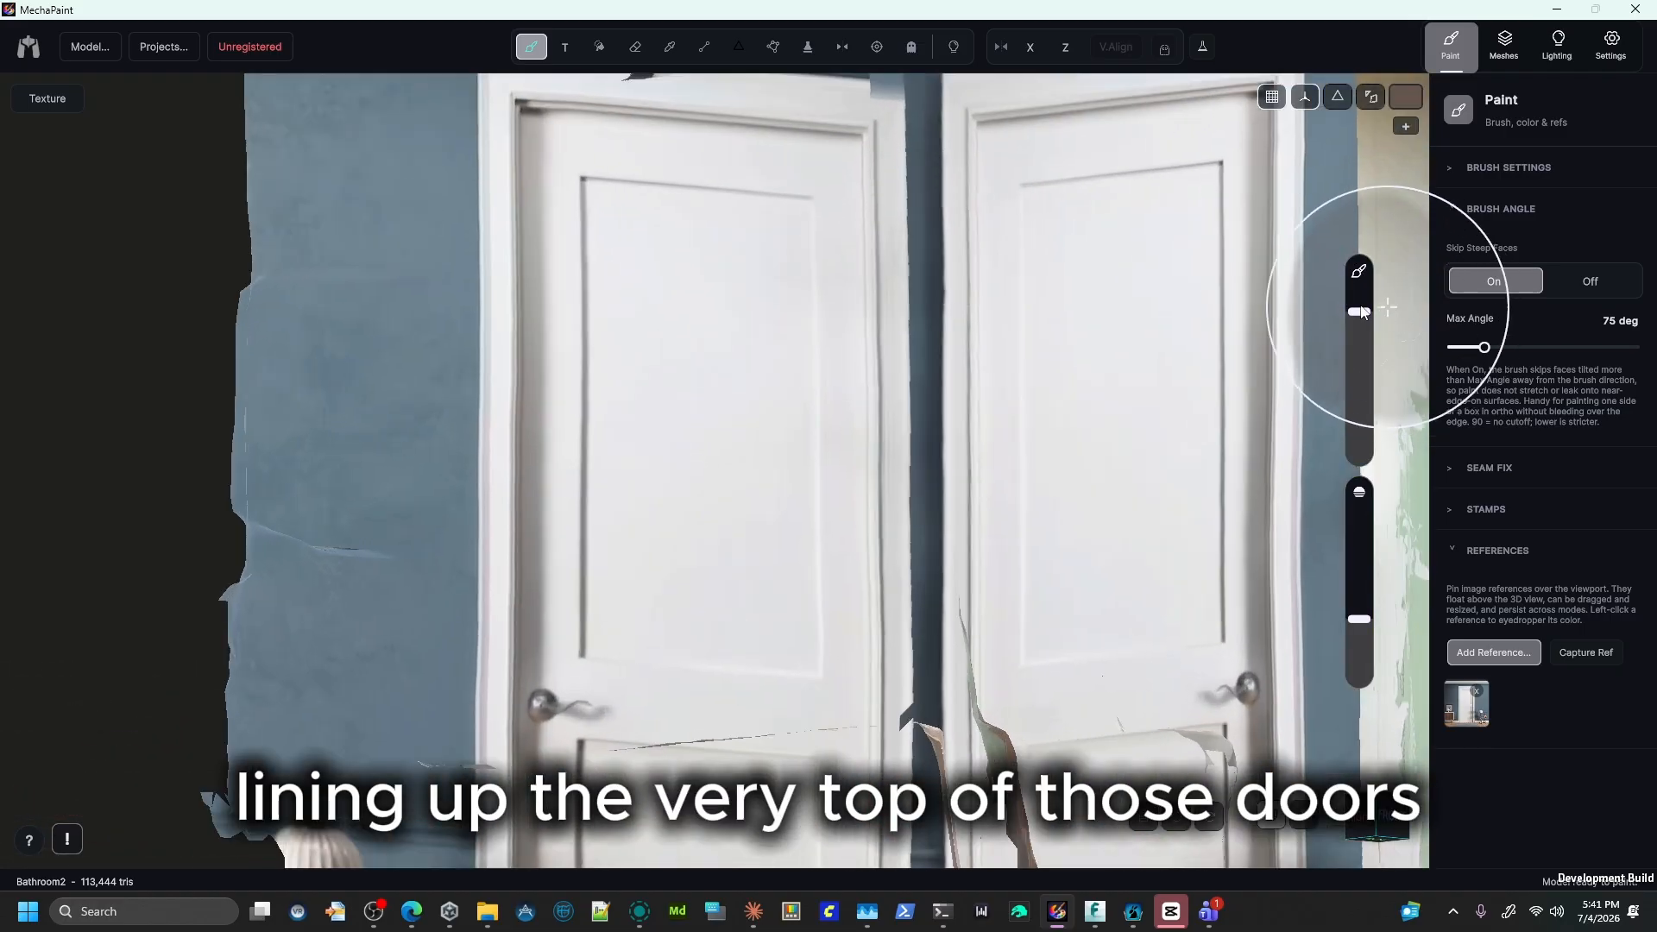
middle_click_drag(1089, 519, 1084, 537)
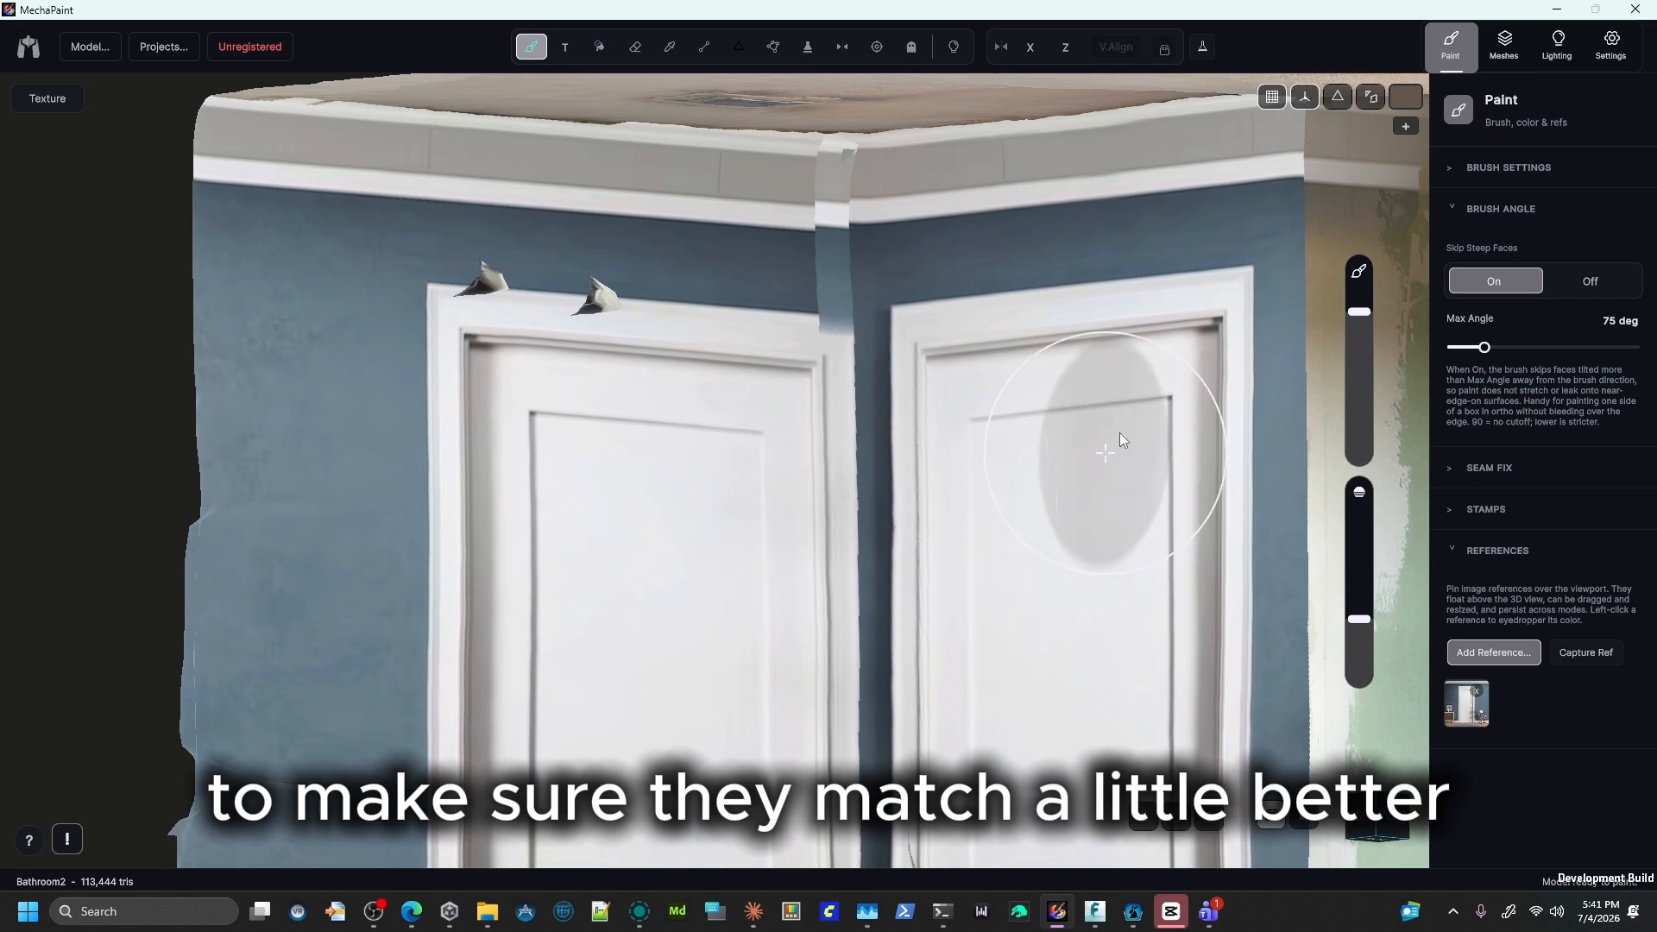
right_click_drag(1354, 853, 1338, 902)
mouse_move(1406, 505)
right_mouse_down()
mouse_move(1418, 536)
mouse_move(1424, 463)
mouse_move(1622, 552)
right_mouse_up()
scroll(1398, 521, "down", 5)
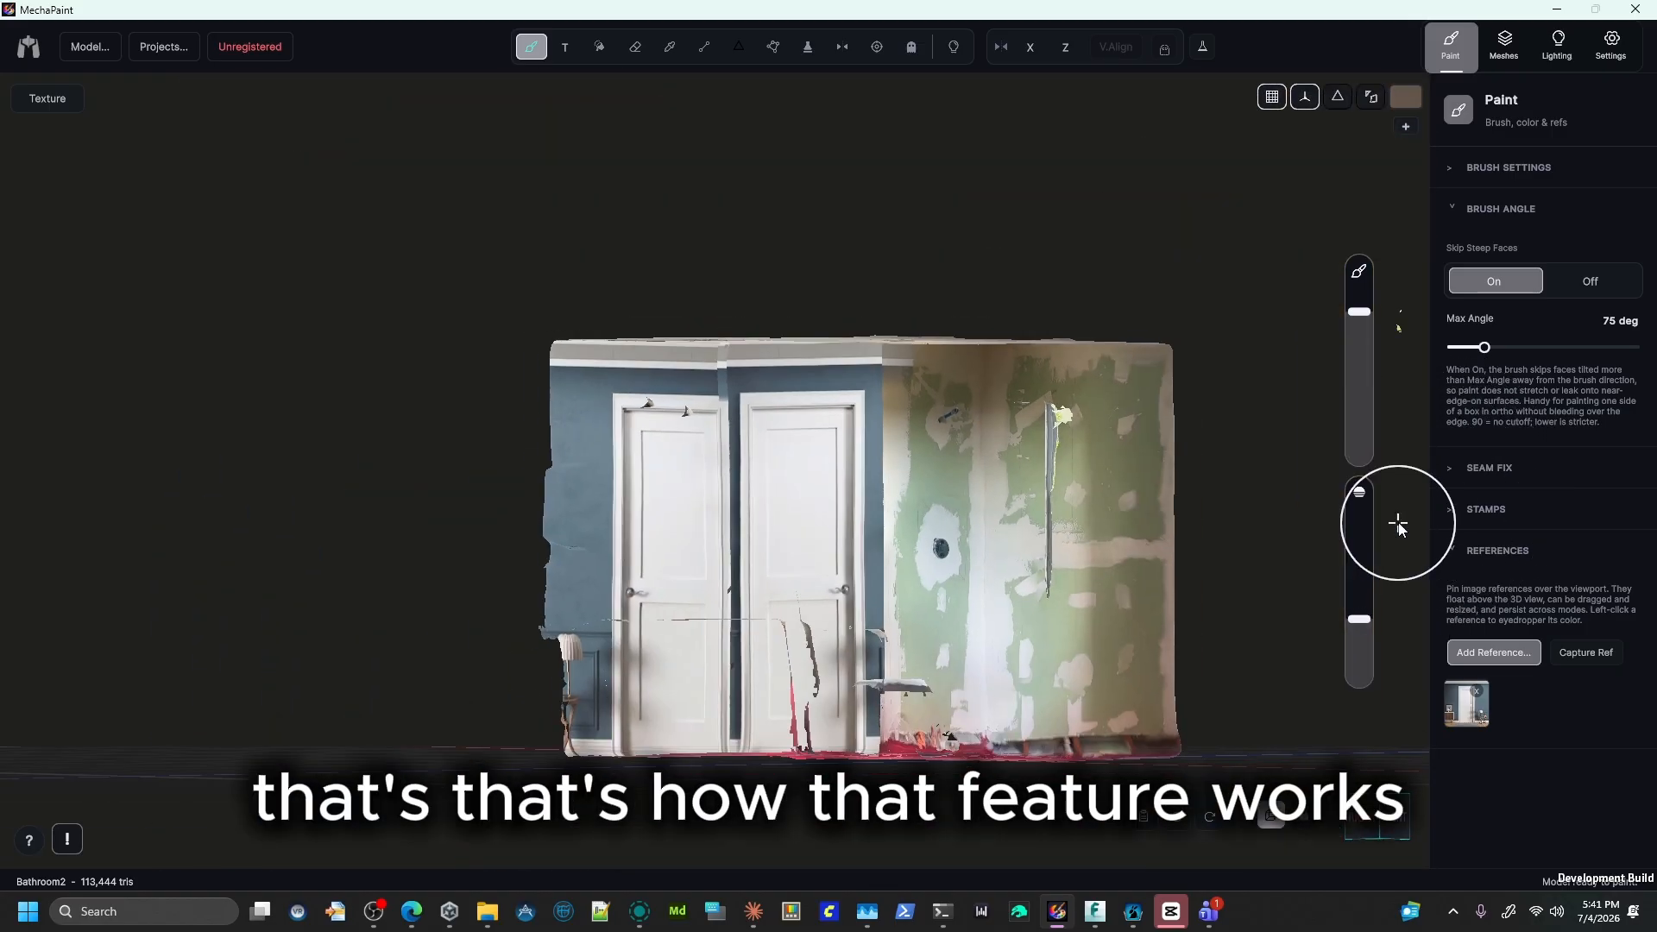
mouse_move(729, 207)
right_mouse_down()
mouse_move(695, 203)
mouse_move(899, 181)
mouse_move(862, 178)
mouse_move(843, 251)
mouse_move(832, 210)
mouse_move(850, 177)
right_mouse_up()
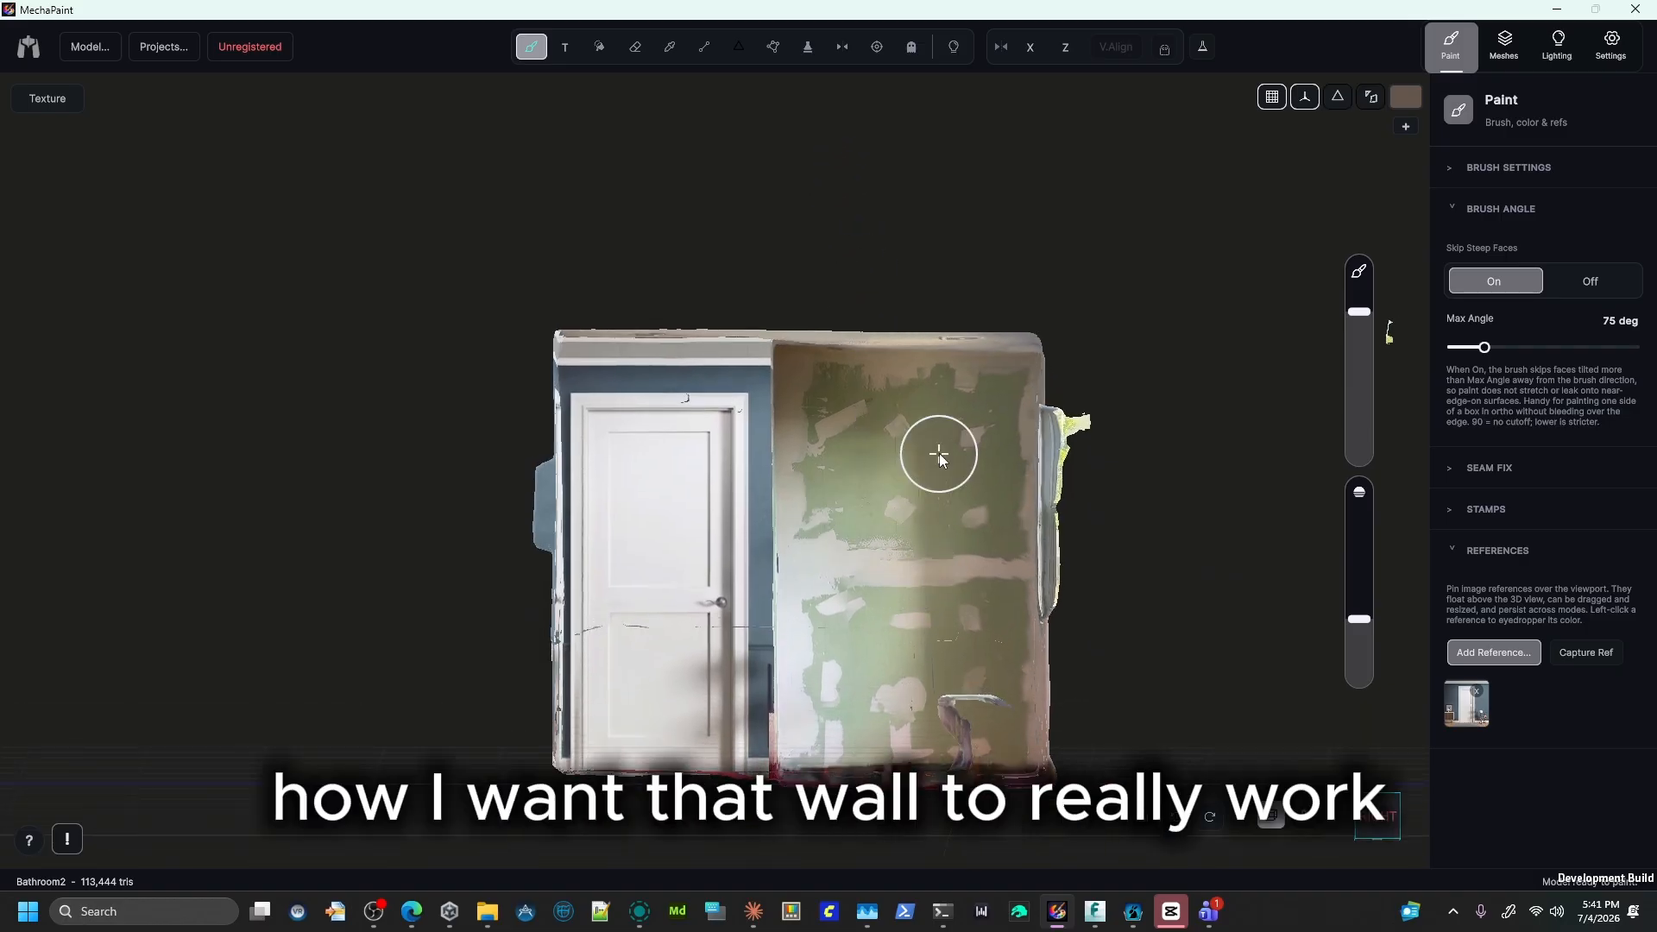
mouse_move(1218, 444)
right_mouse_down()
mouse_move(1177, 390)
mouse_move(1106, 473)
right_mouse_up()
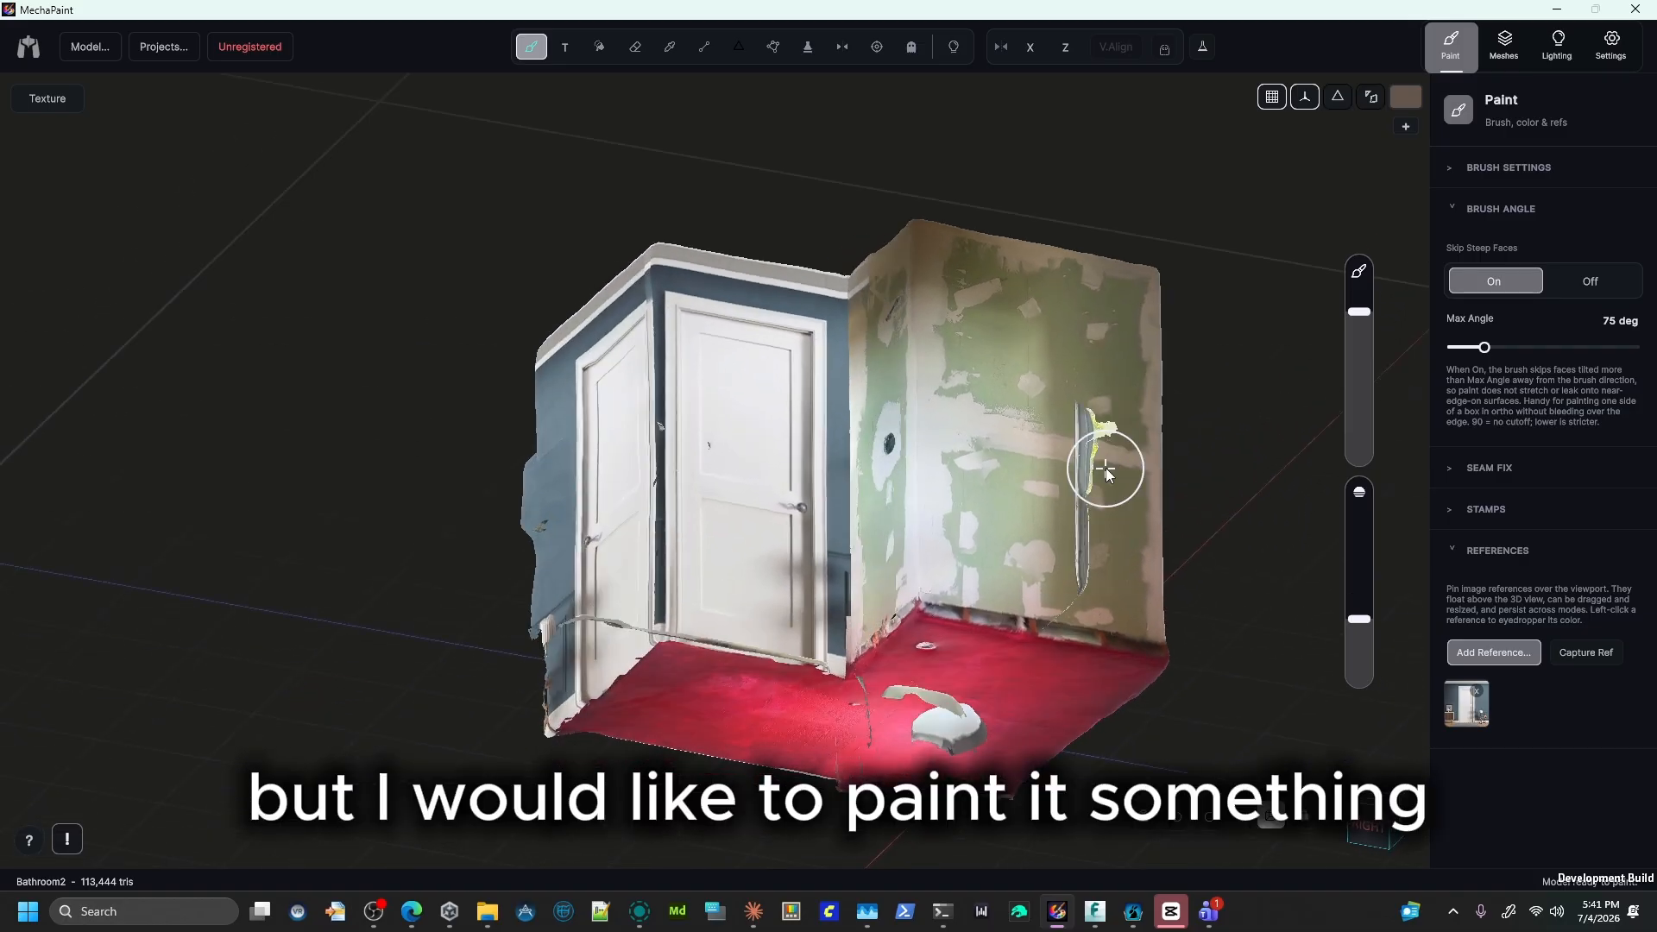
mouse_move(1230, 379)
middle_mouse_down()
mouse_move(1156, 427)
mouse_move(1132, 412)
middle_mouse_up()
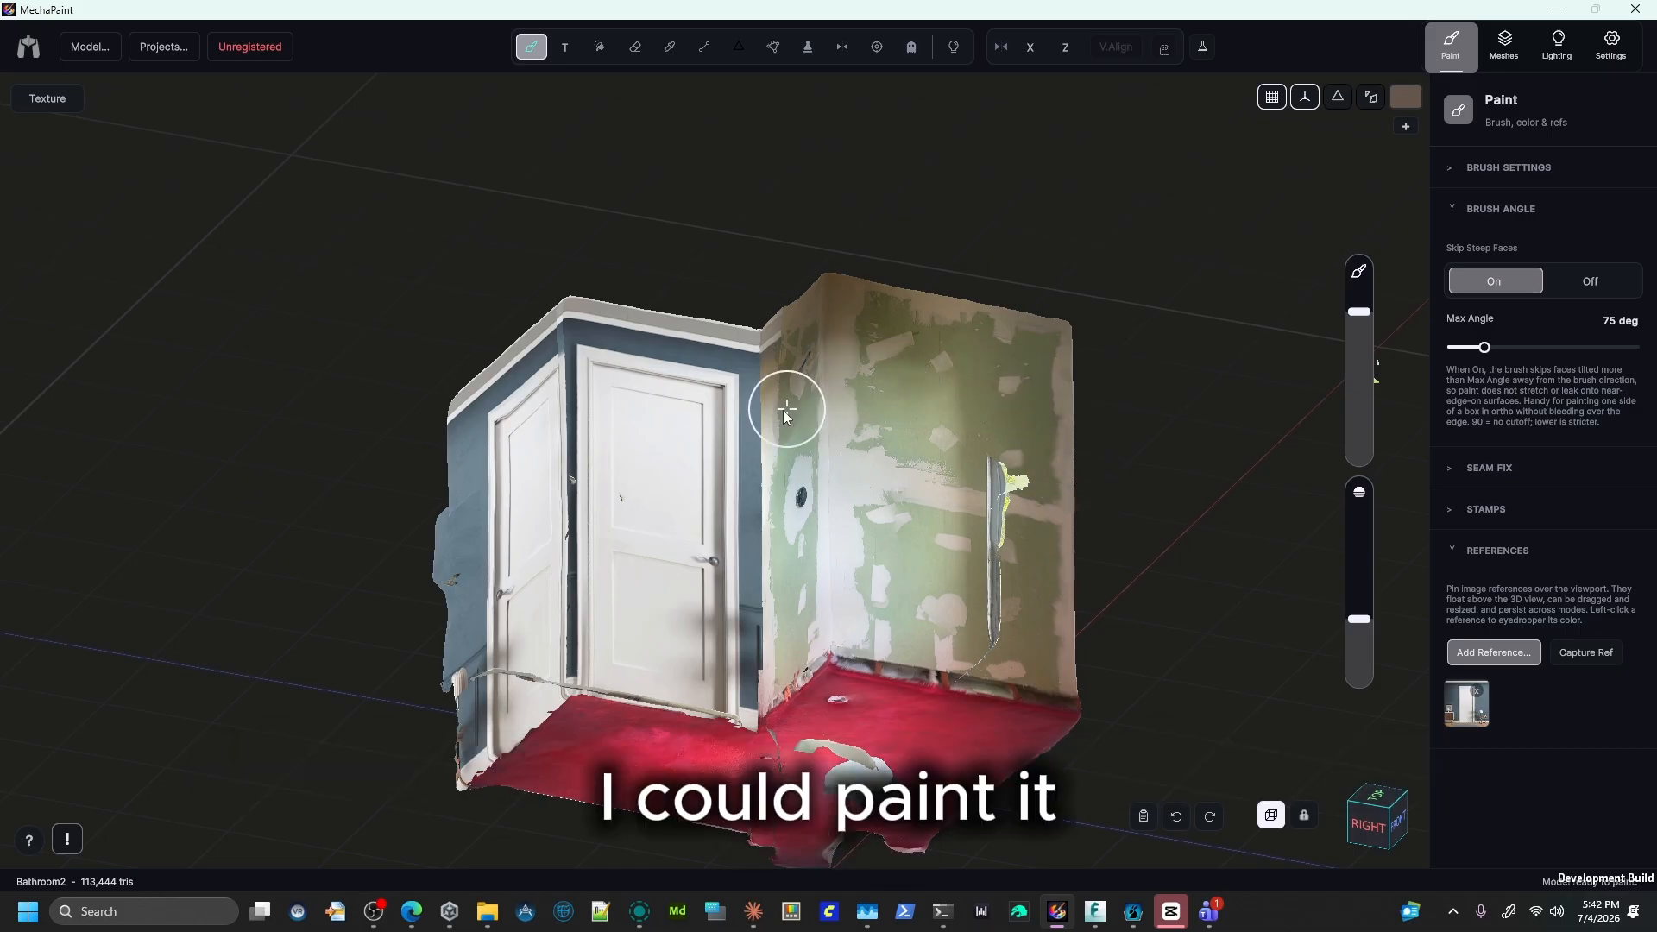
Sample the blue wall colour beside the door as the paint colour and raise the brush opacity to its maximum.
right_click(751, 420)
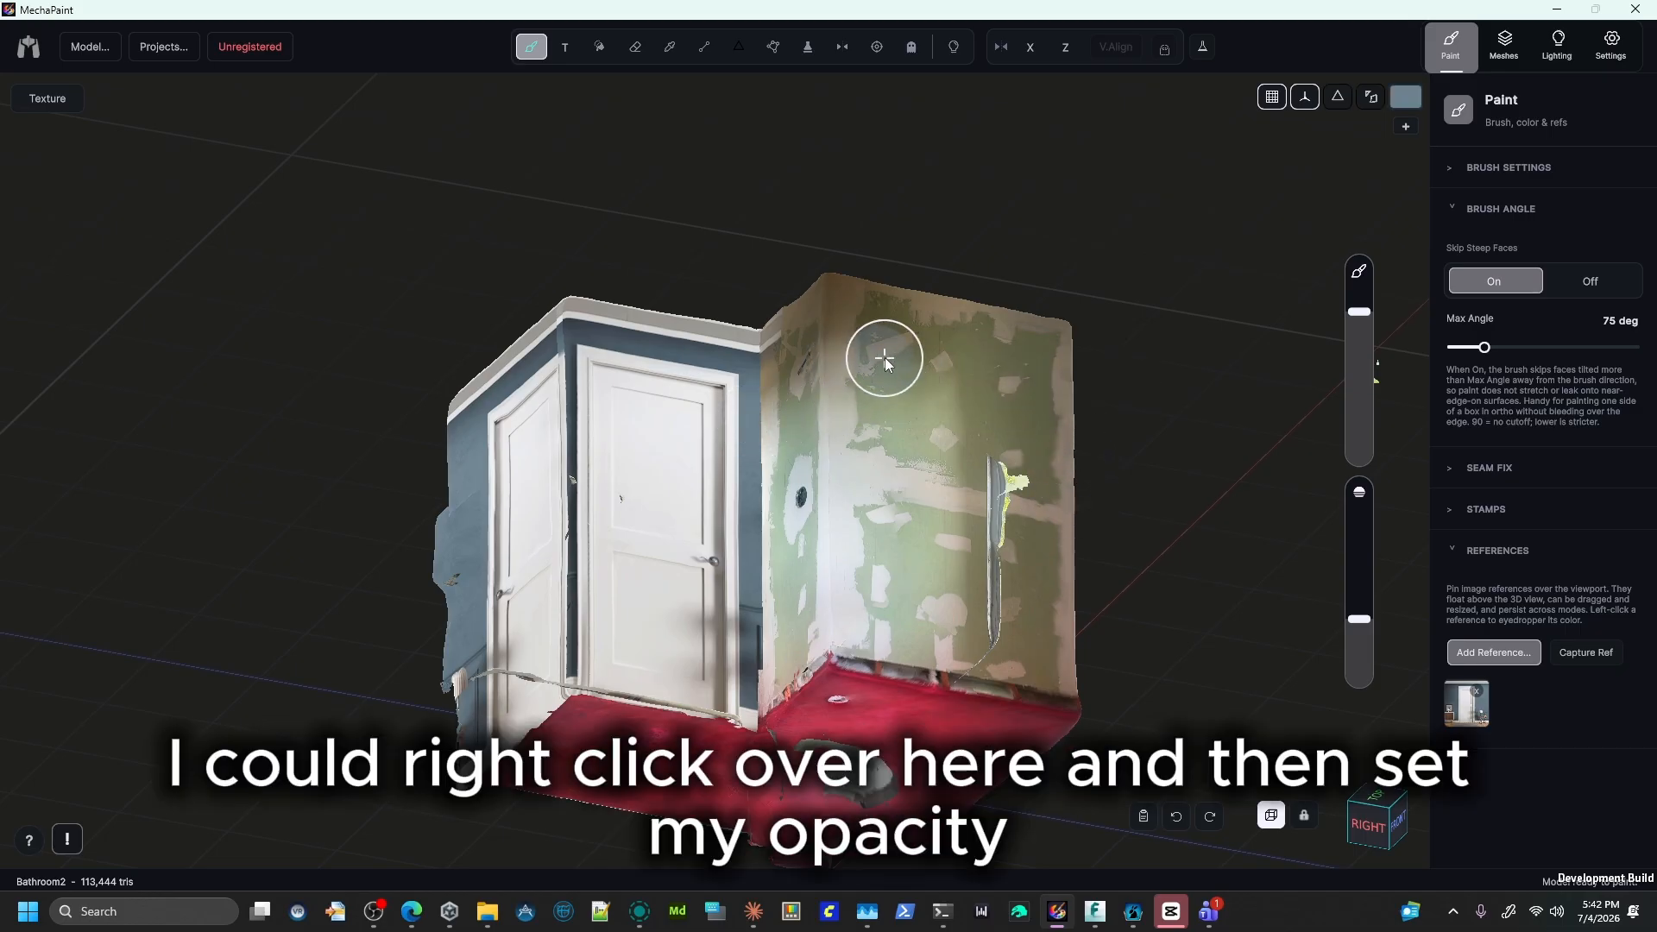
left_click_drag(1359, 618, 1365, 427)
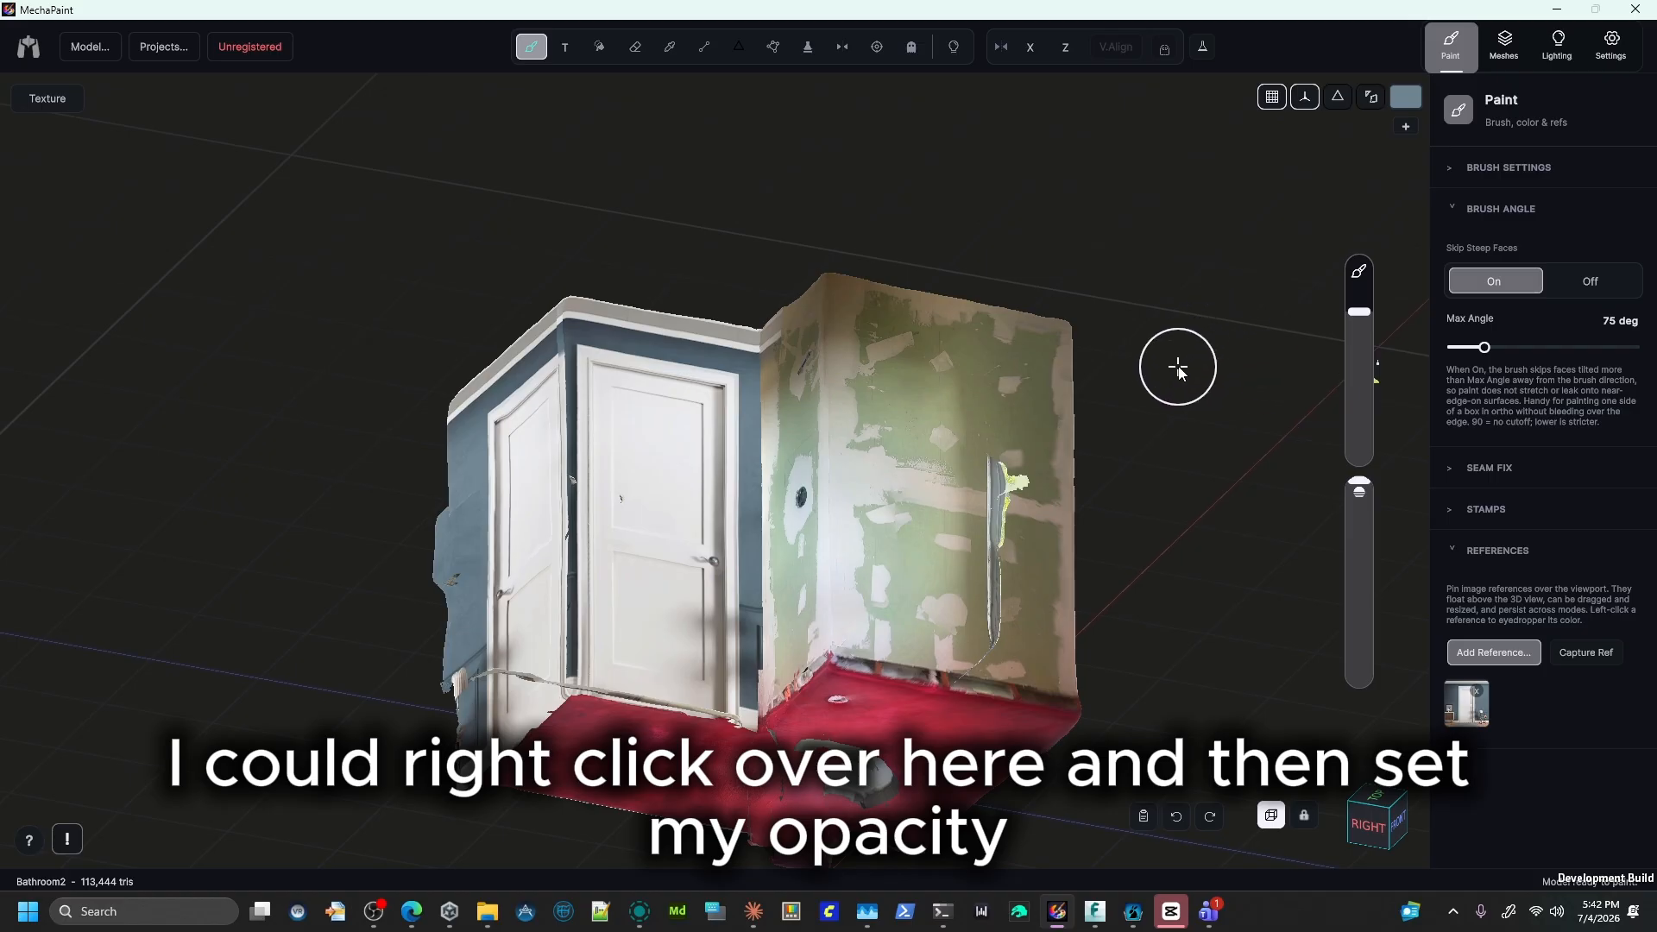
Start ghosting in +Lasso mode and check the unpainted walls of the room from above.
middle_click_drag(1176, 362, 1246, 277)
mouse_move(1380, 823)
middle_mouse_down()
mouse_move(1129, 463)
mouse_move(1110, 547)
mouse_move(1042, 429)
middle_mouse_up()
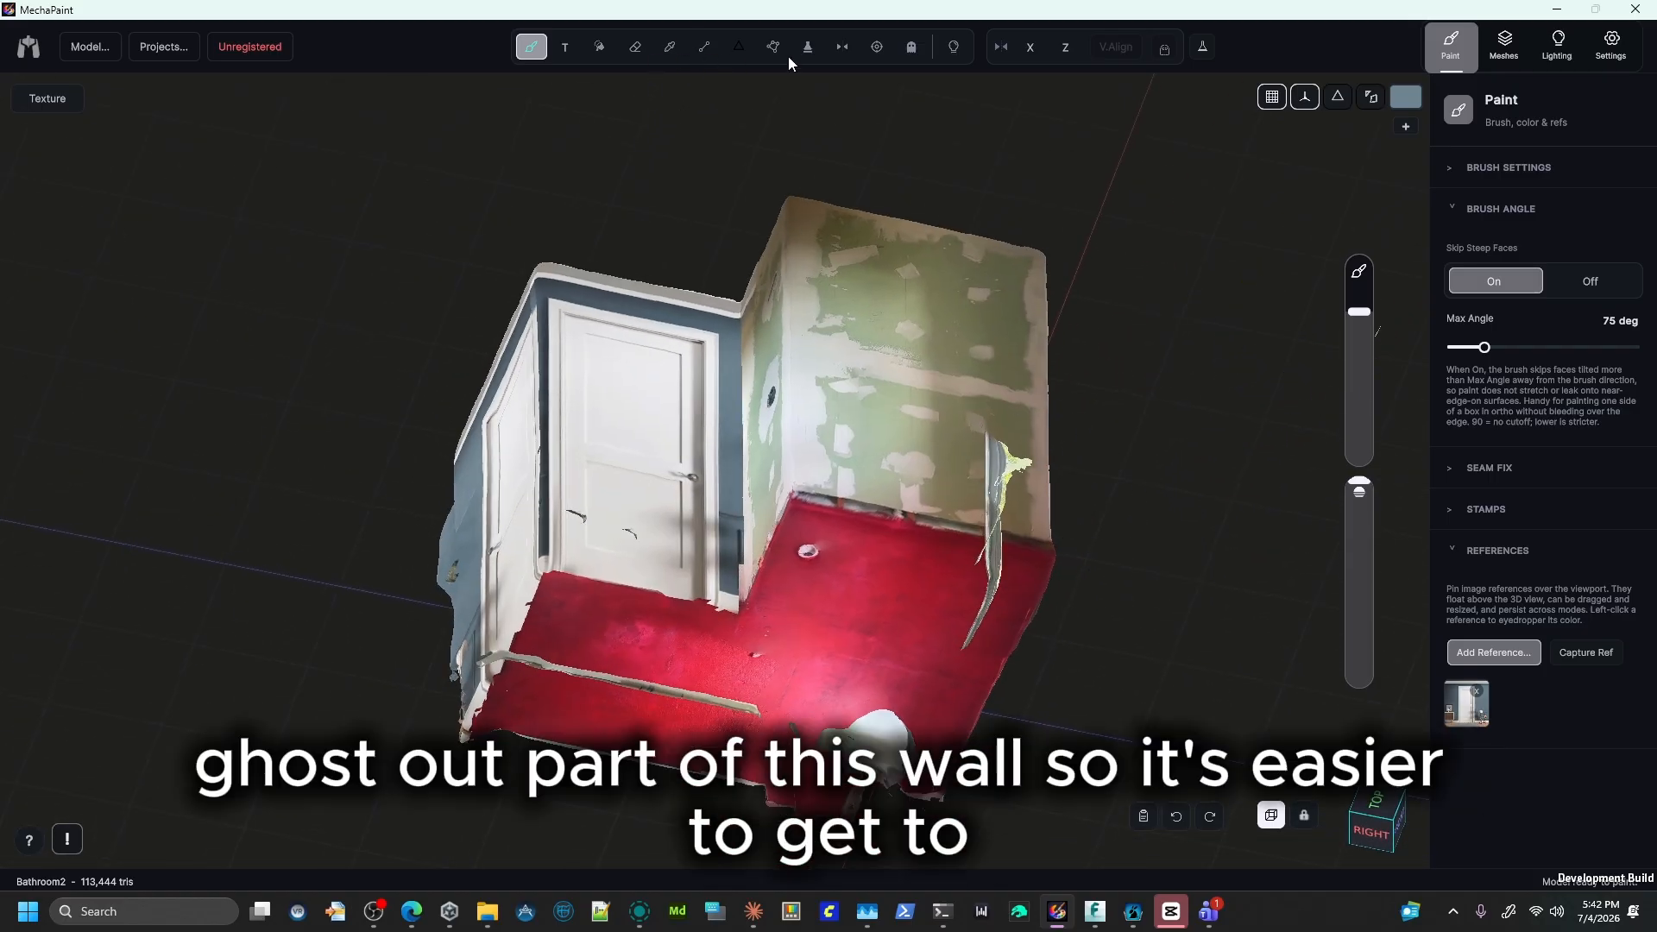
left_click(911, 47)
left_click_drag(1112, 202, 1132, 352)
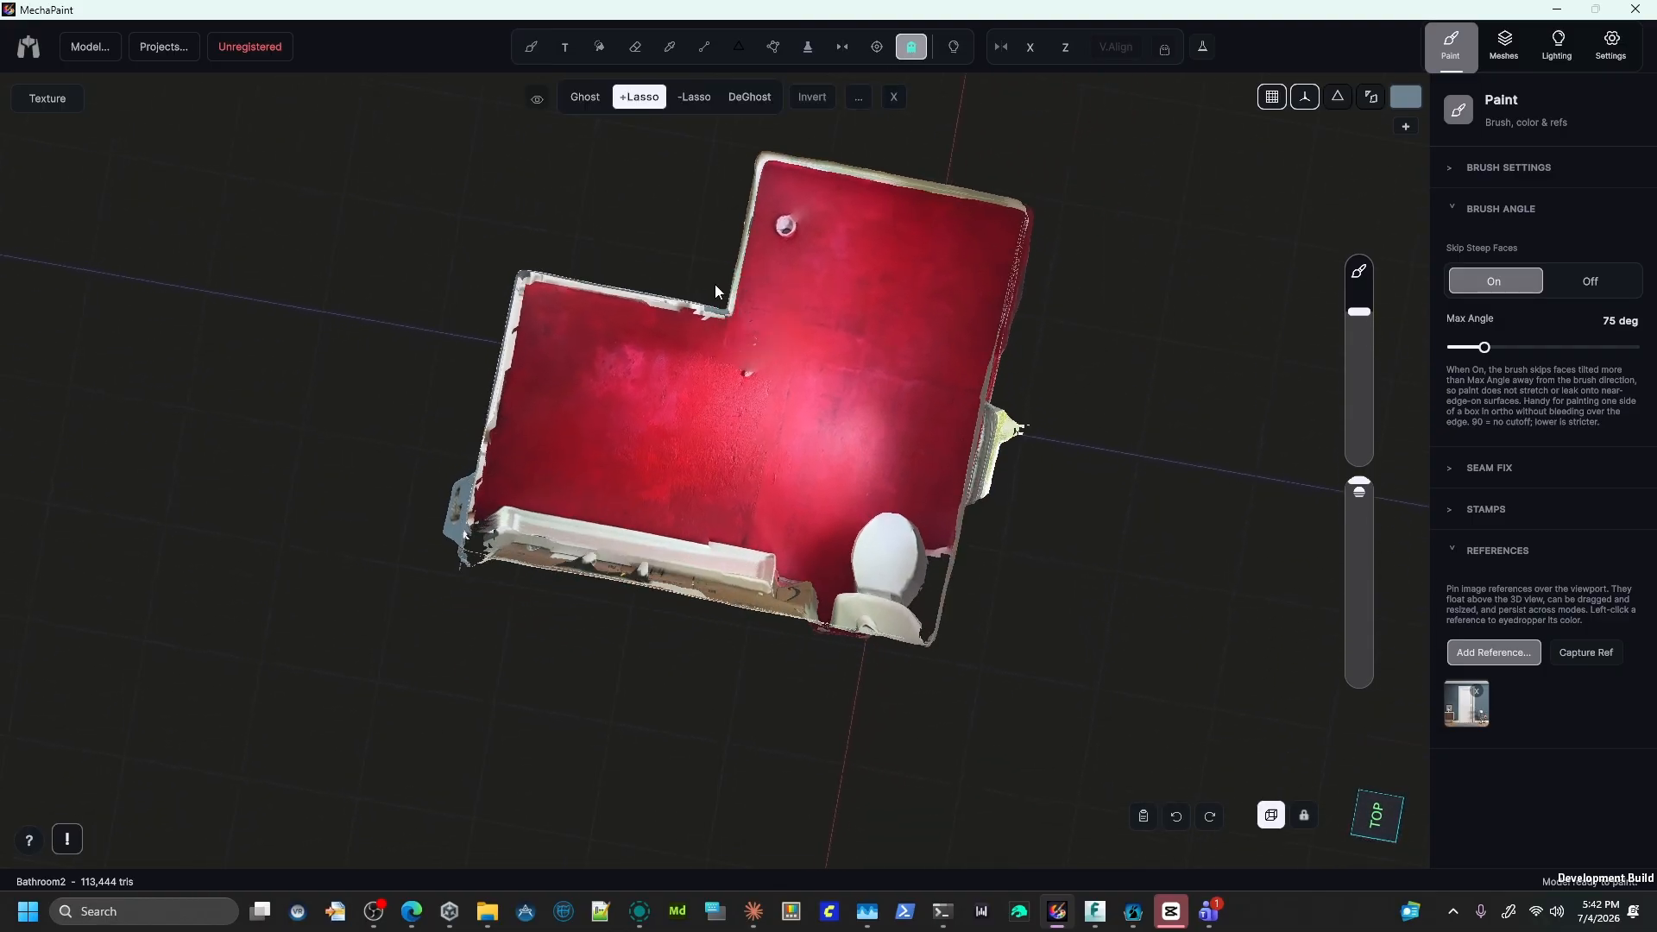
mouse_move(714, 284)
middle_mouse_down()
mouse_move(659, 242)
mouse_move(634, 279)
mouse_move(727, 320)
middle_mouse_up()
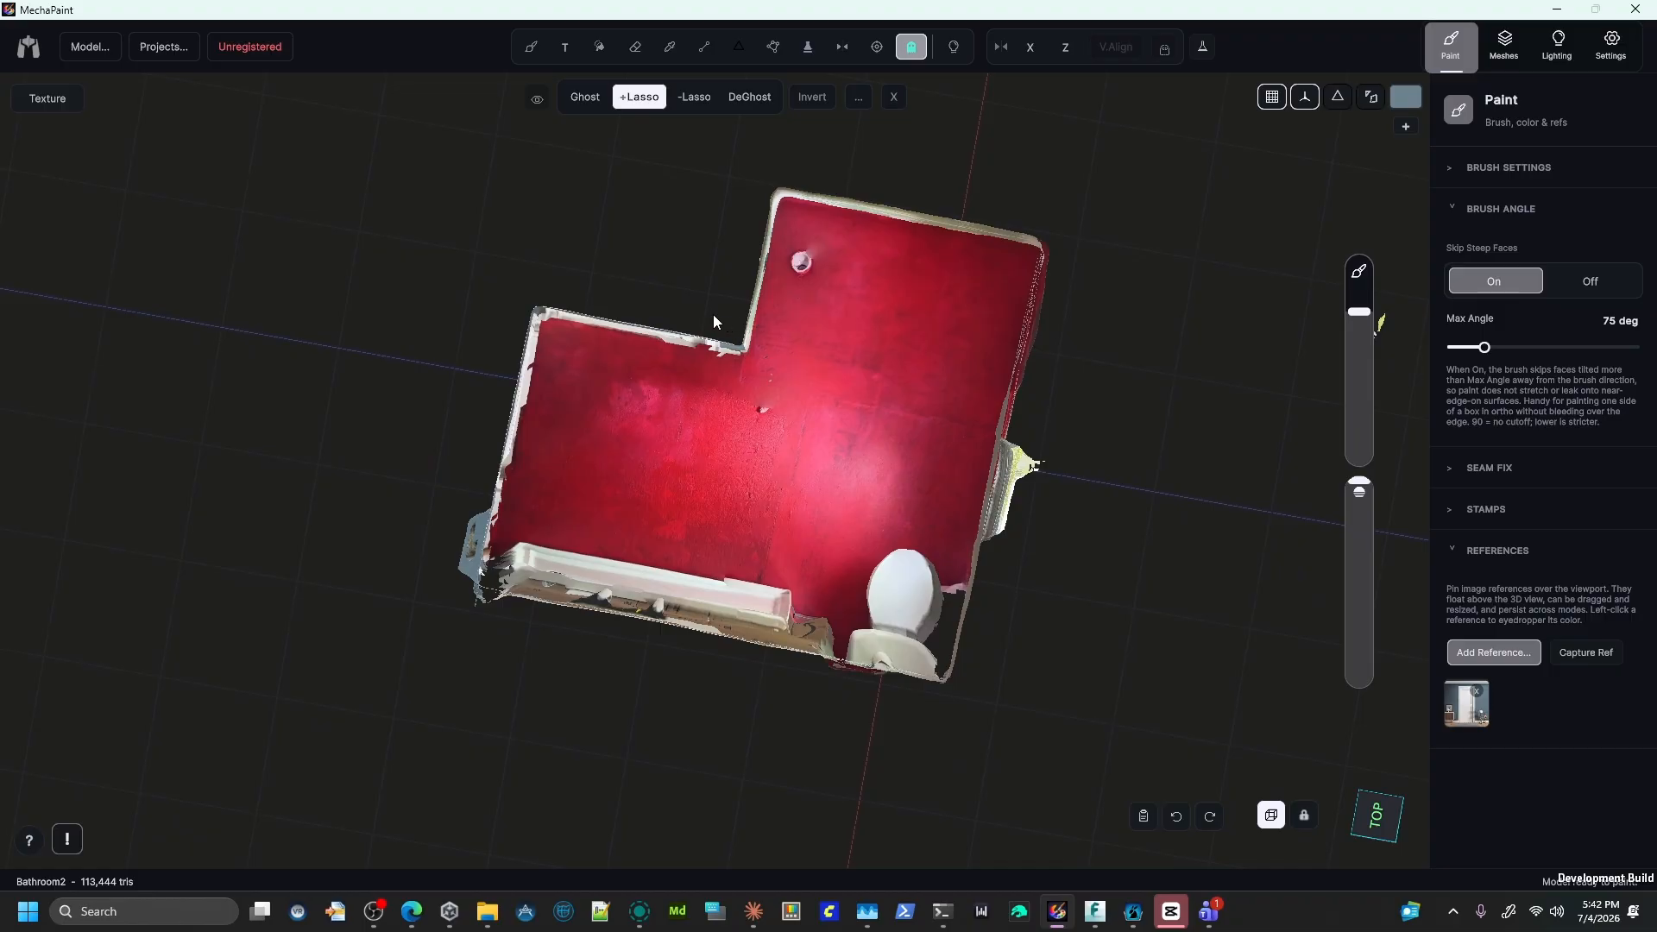
mouse_move(730, 321)
left_mouse_down()
mouse_move(569, 219)
mouse_move(713, 187)
left_mouse_up()
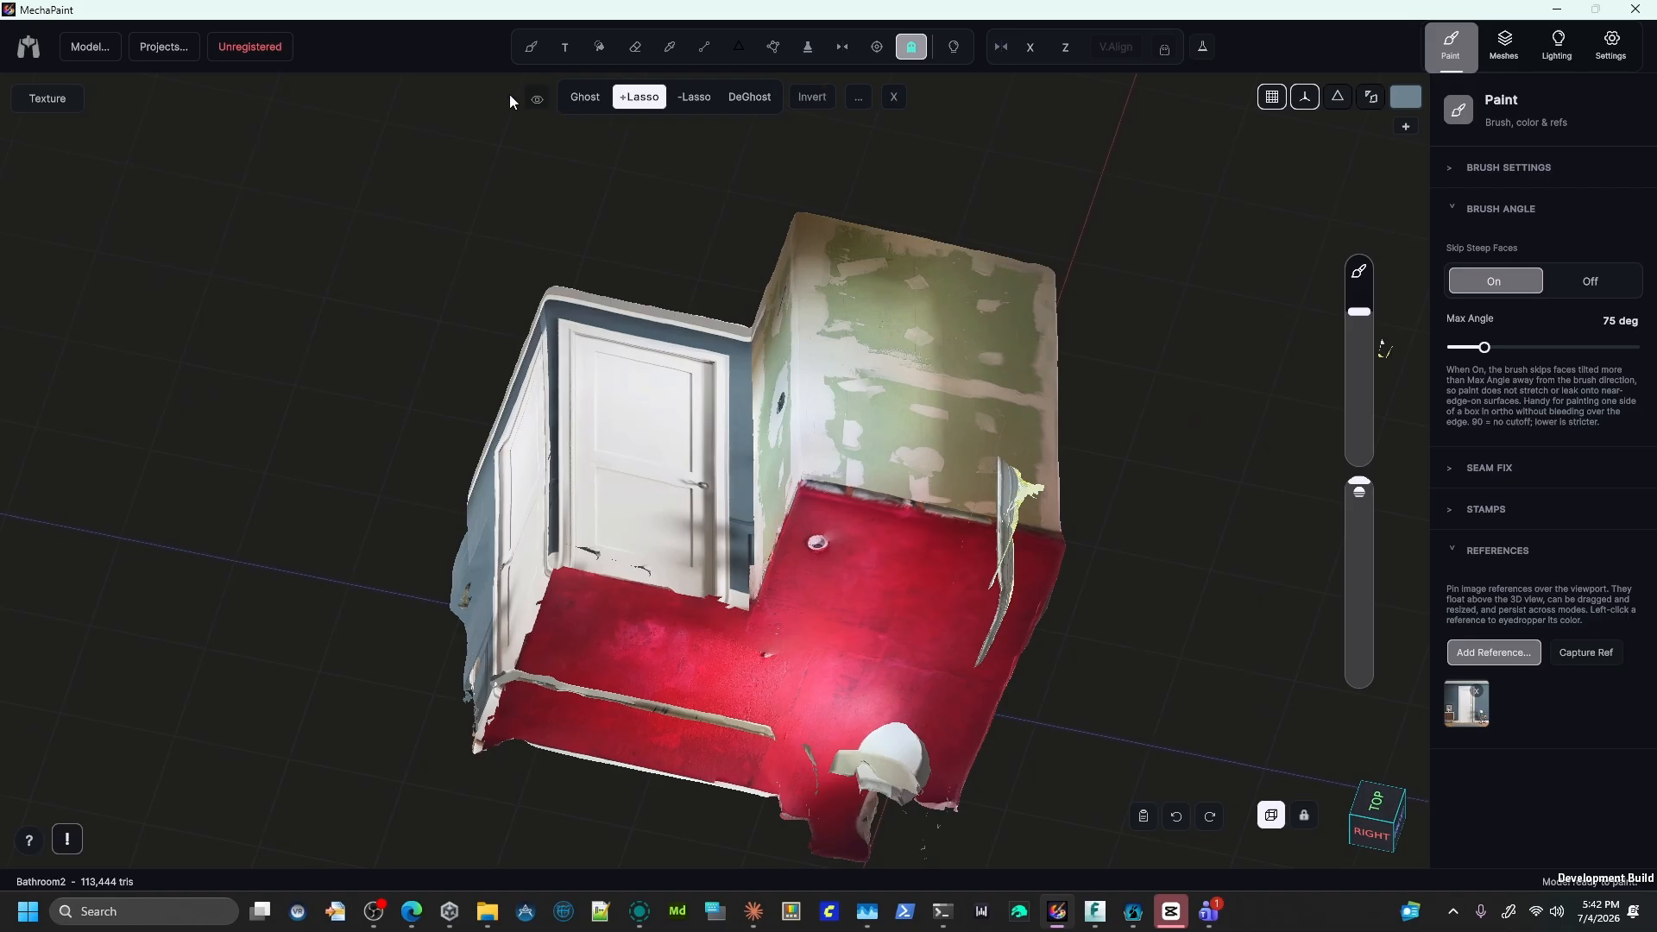
Paste the copied door image into the viewport as a new reference.
left_click(1144, 816)
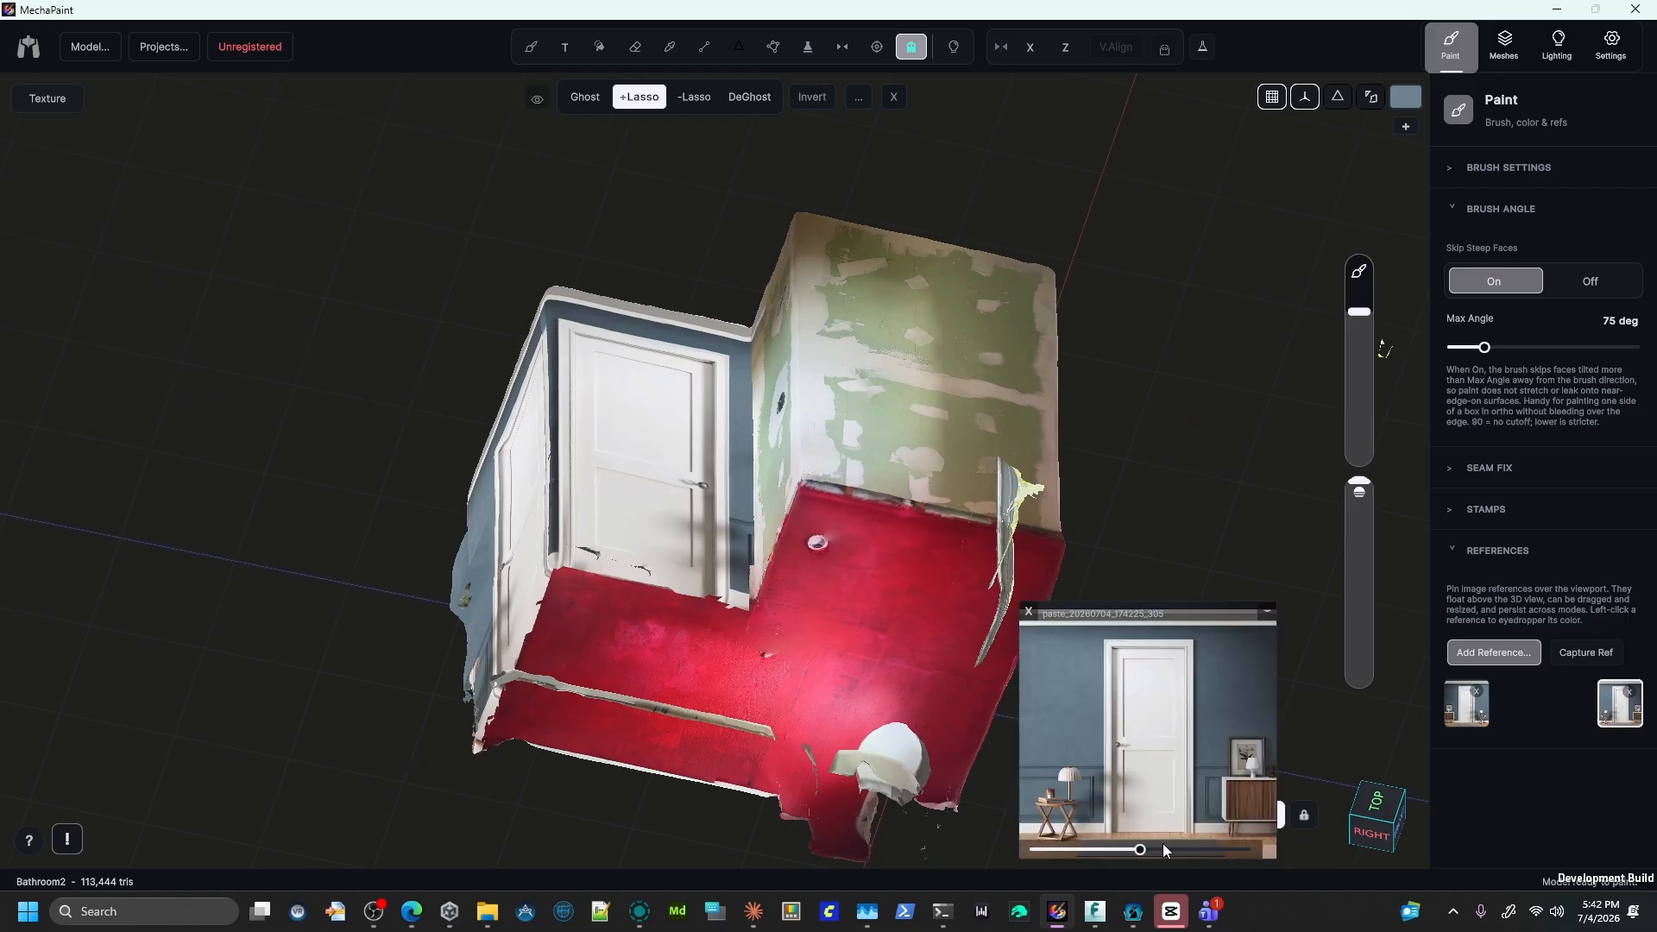
Close the floating door reference and switch to perspective projection to check the layout of the unpainted walls.
left_click(1028, 611)
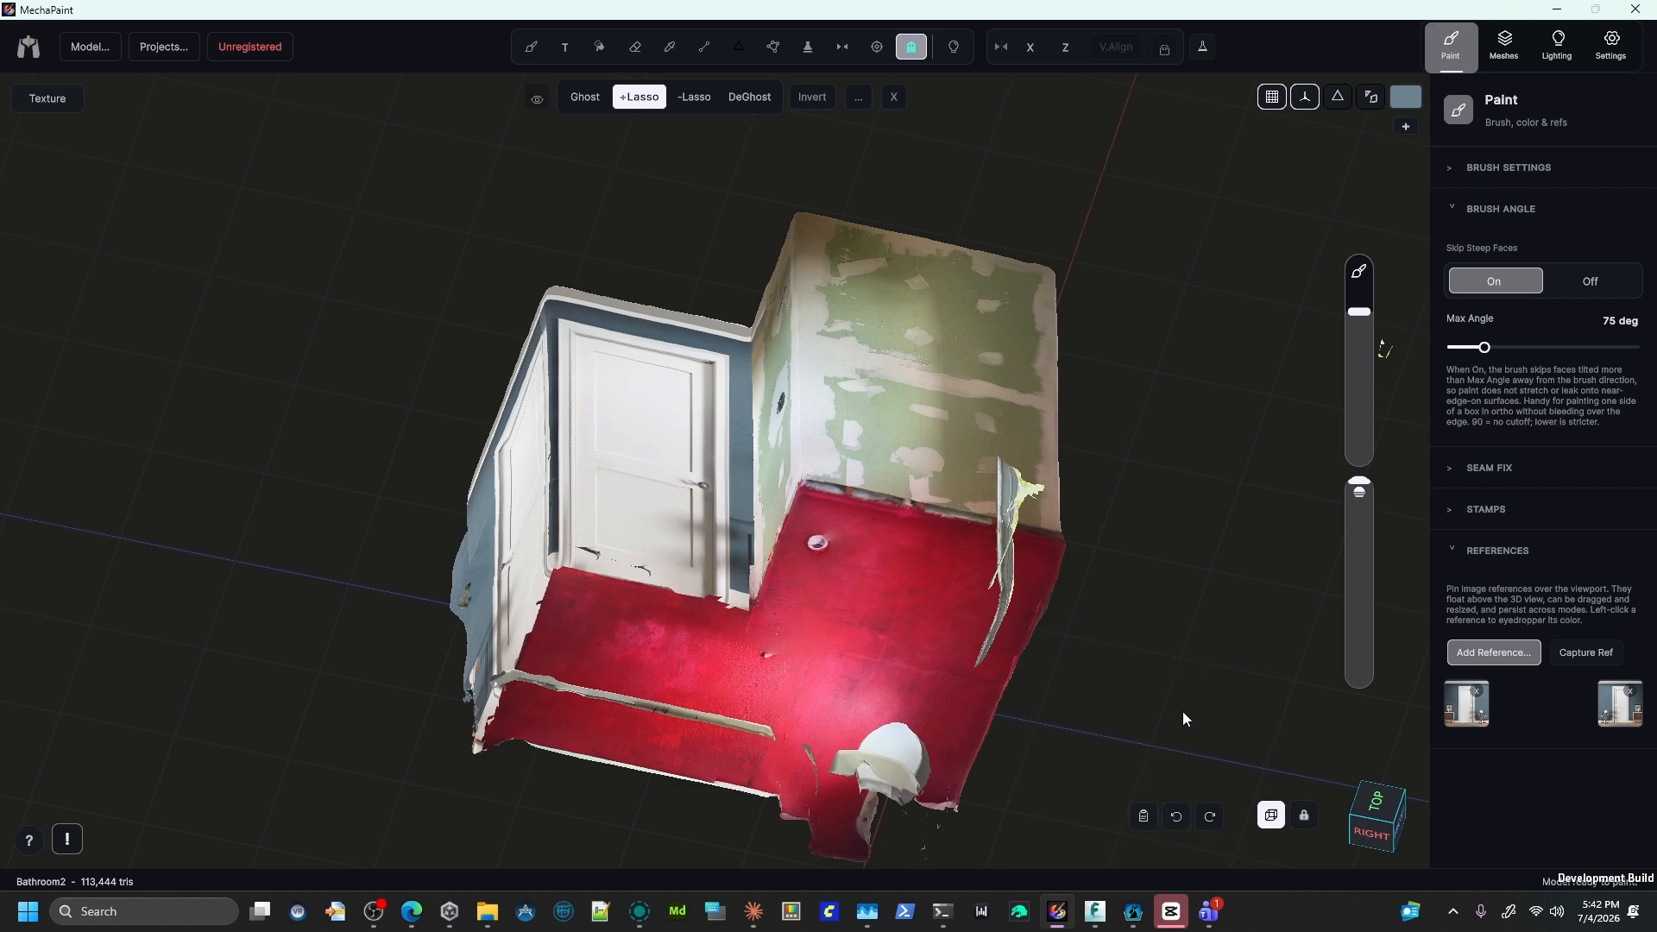
middle_click_drag(1185, 691, 1239, 756)
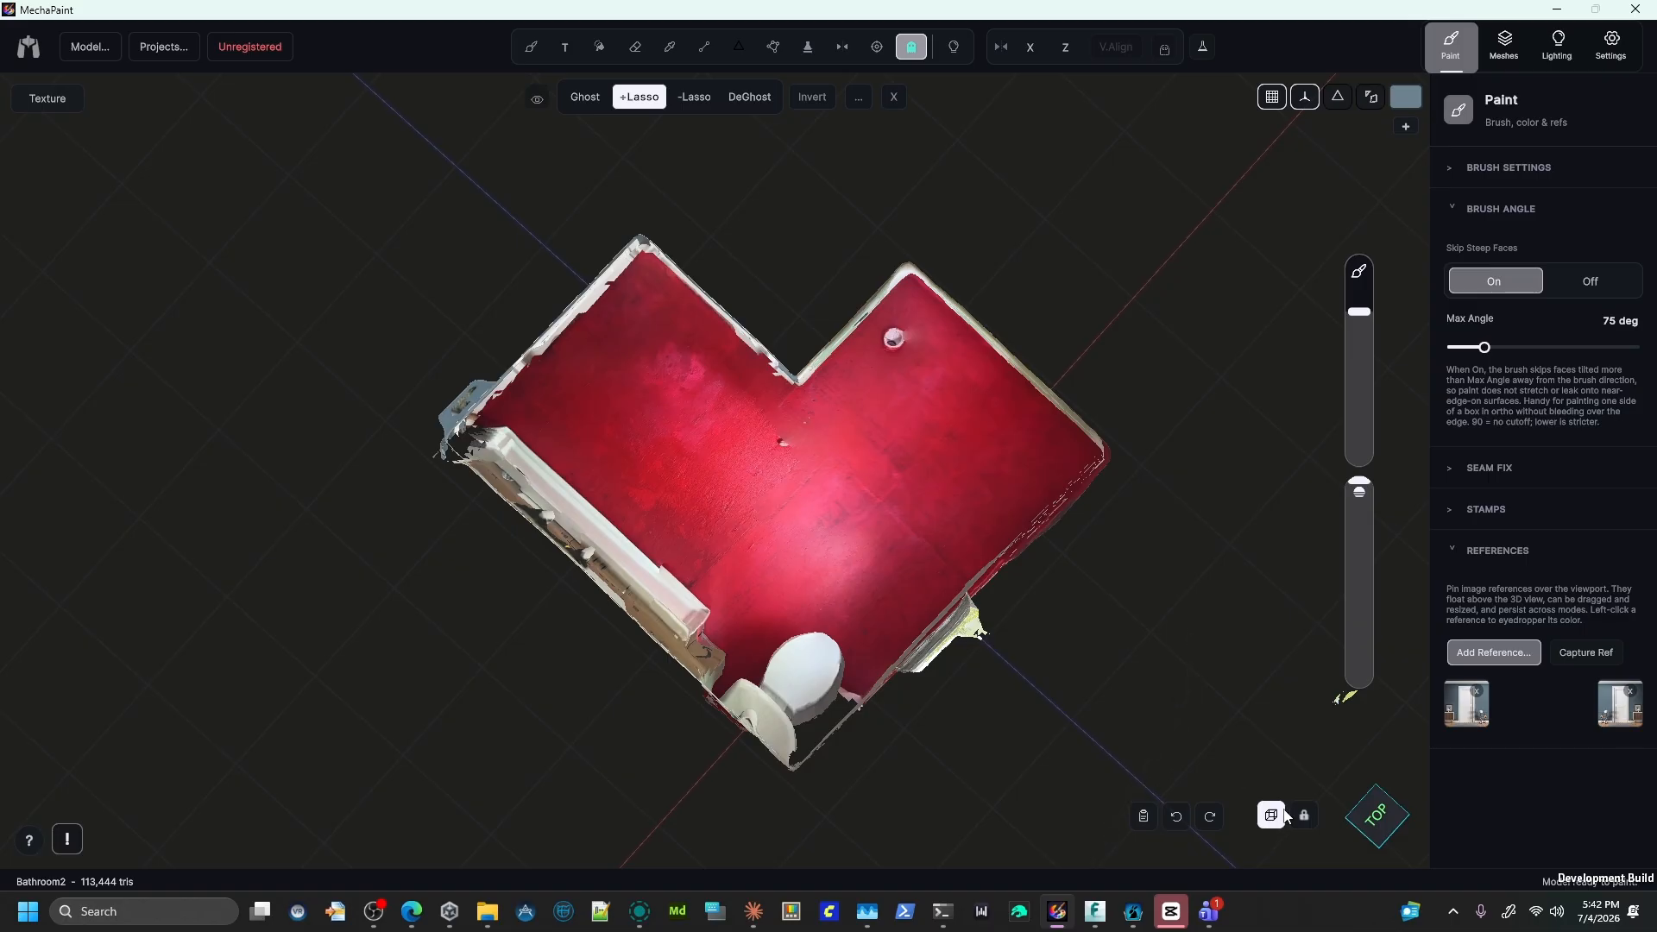
middle_click_drag(1136, 634, 1229, 610)
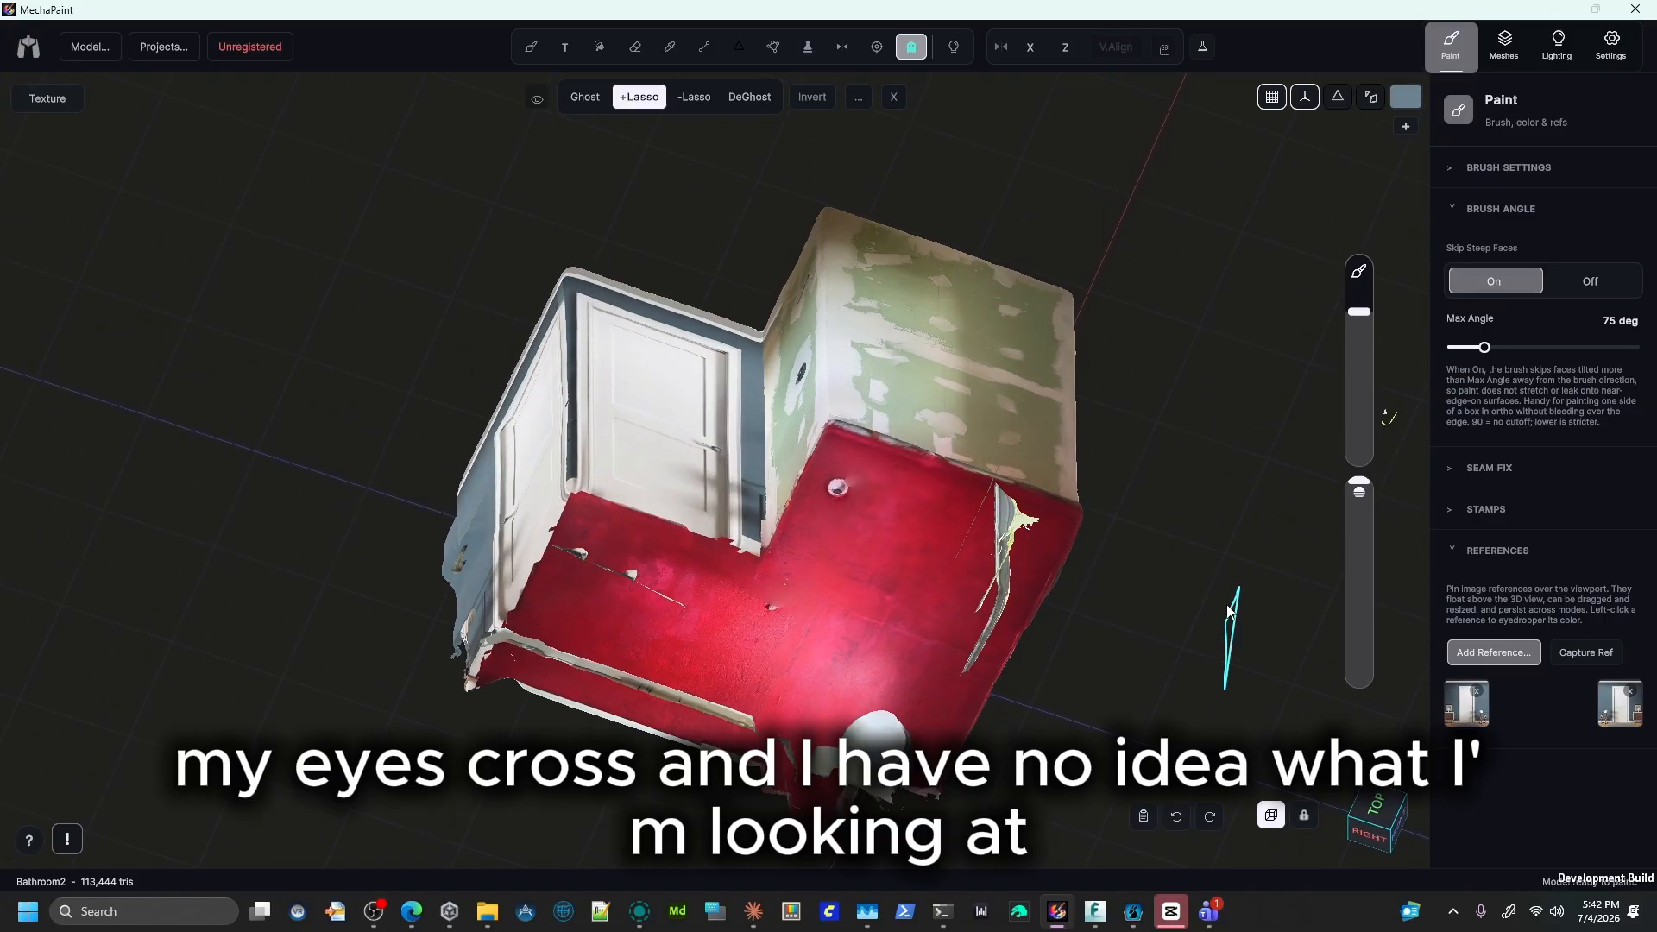
left_click(1270, 814)
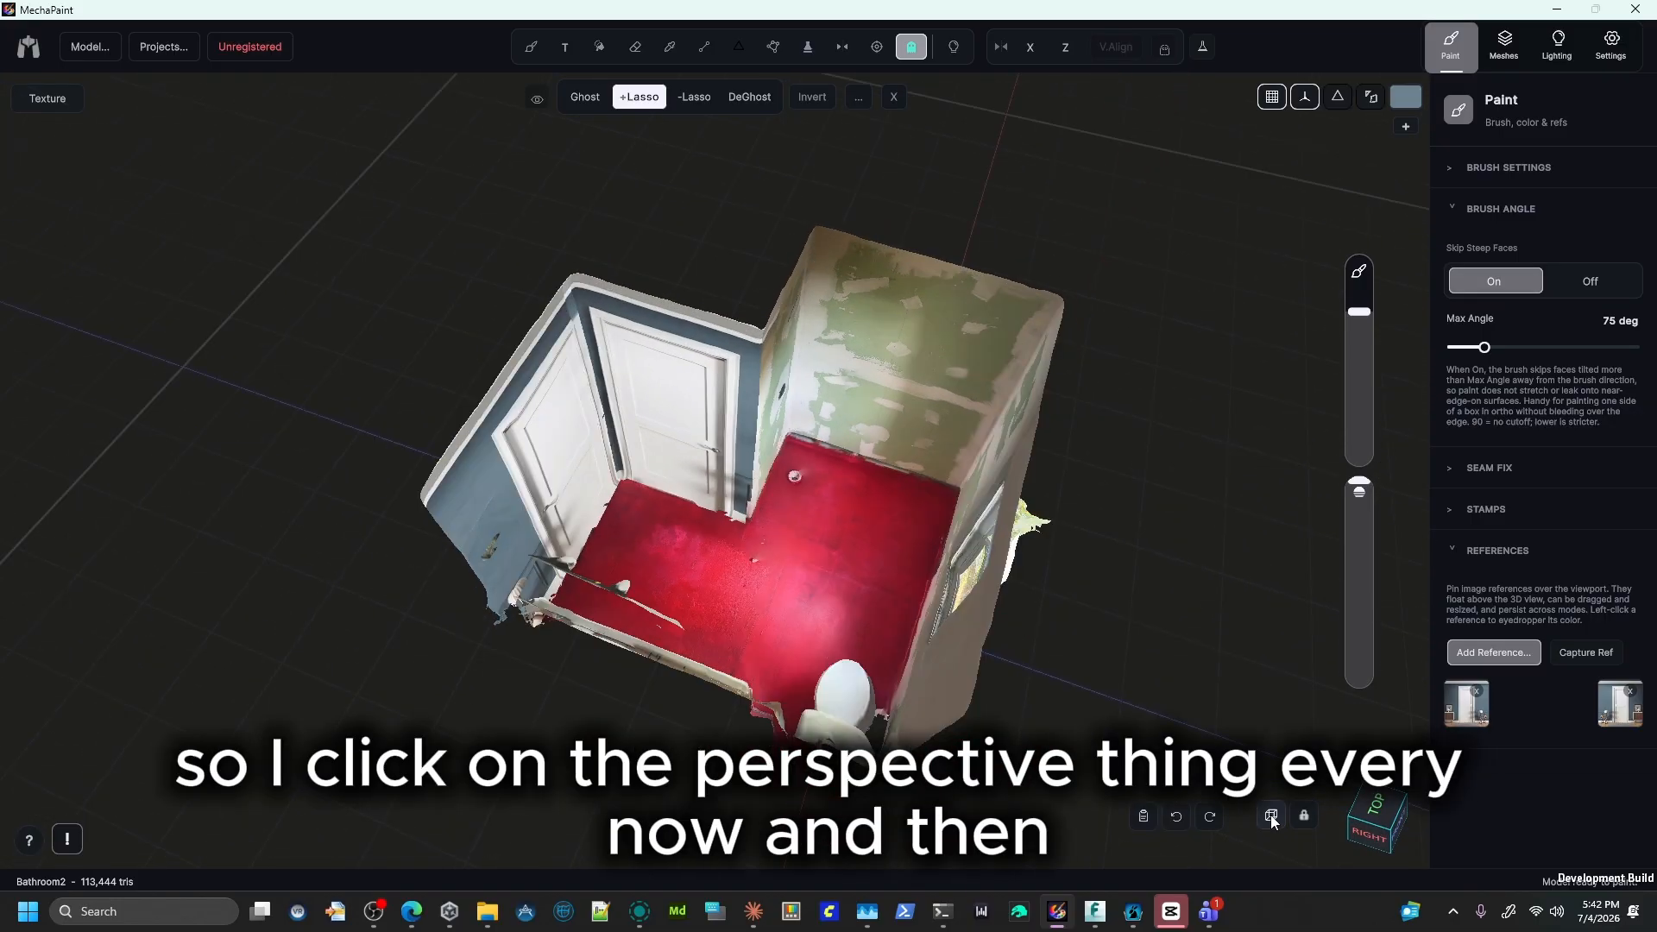
middle_click_drag(1232, 700, 1225, 549)
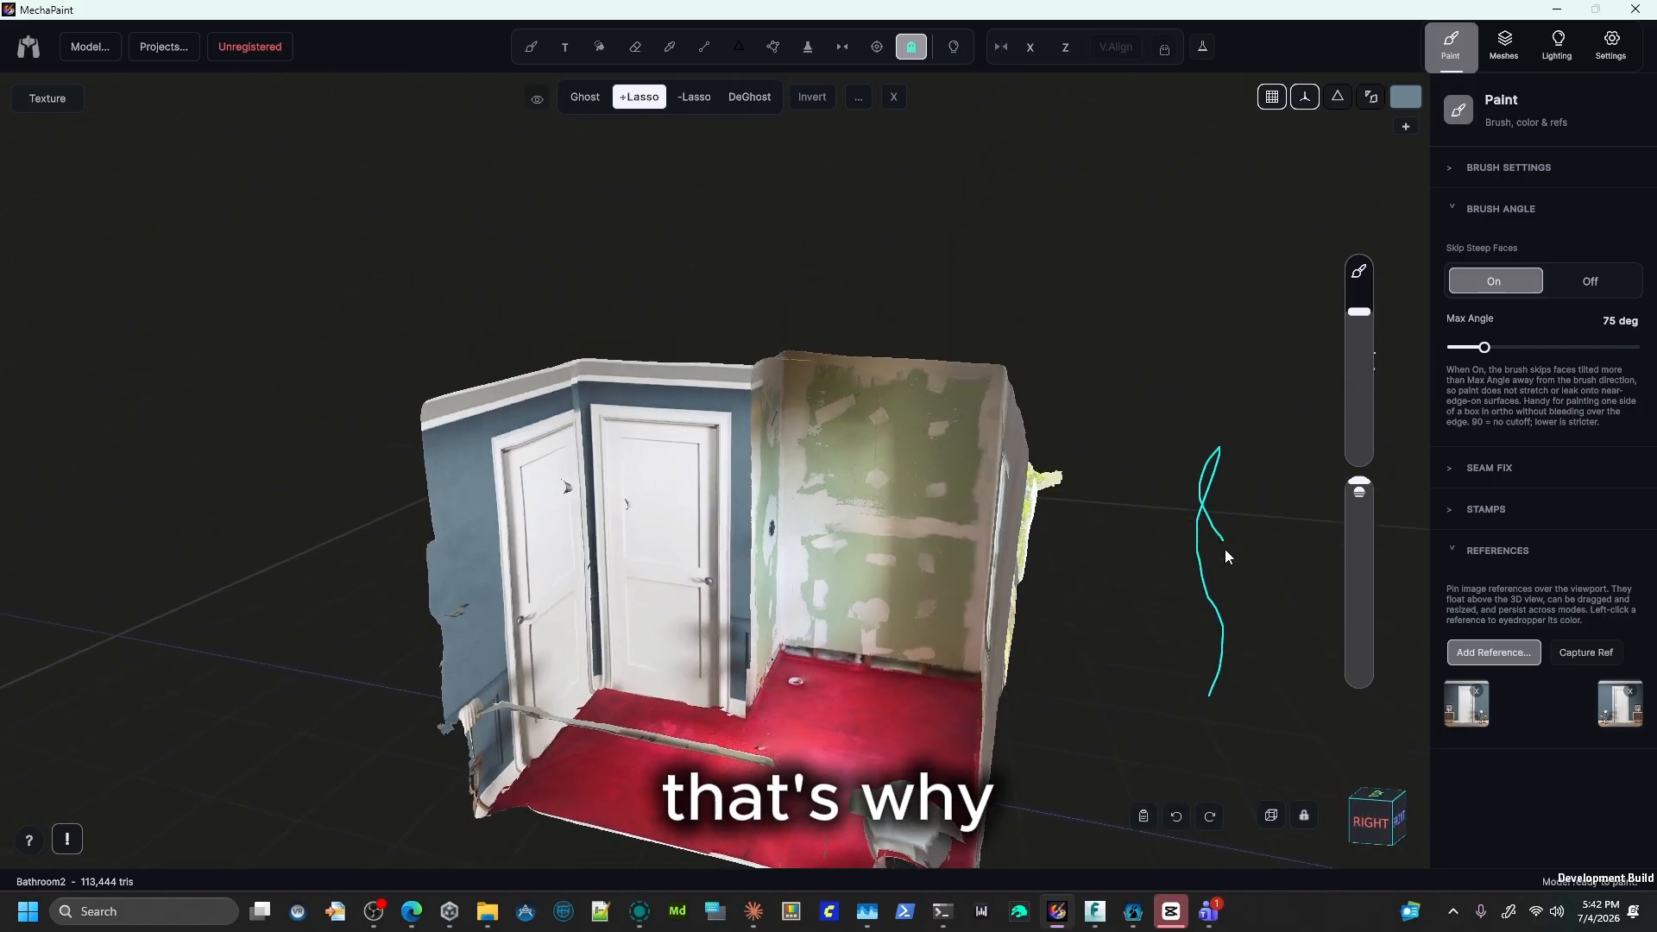
Lasso-ghost everything except the unpainted alcove corner in the orthographic top view and hide the ghosted geometry.
left_click(580, 98)
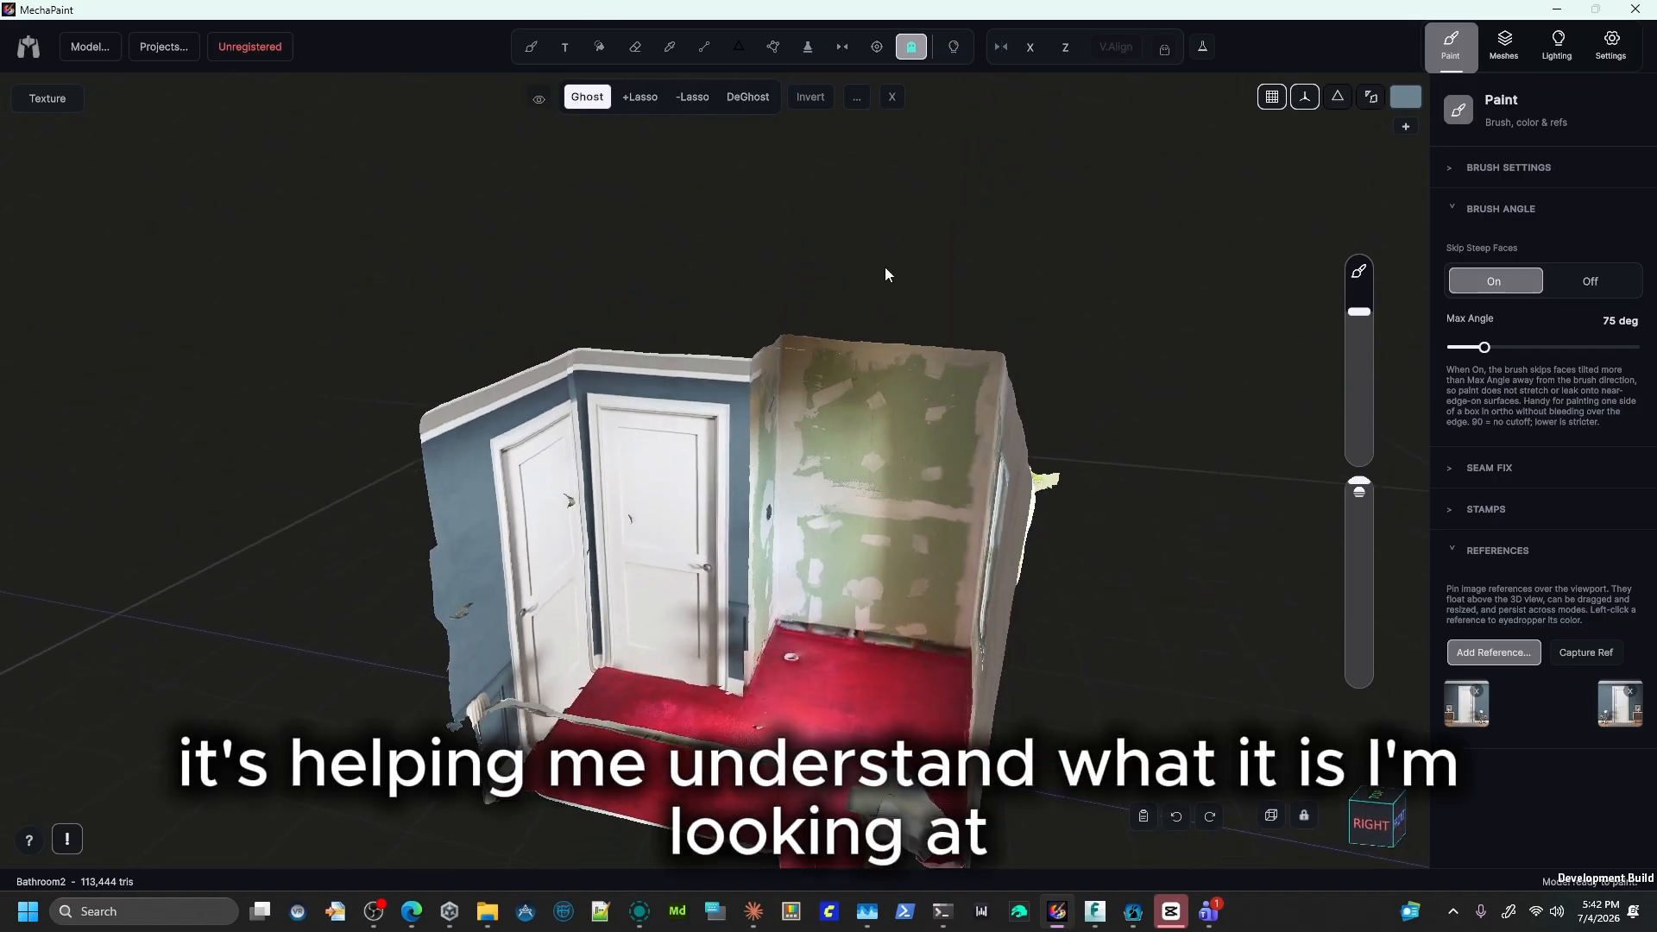
mouse_move(1121, 447)
middle_mouse_down()
mouse_move(1190, 359)
mouse_move(1157, 469)
mouse_move(1191, 577)
mouse_move(1121, 328)
mouse_move(1120, 464)
middle_mouse_up()
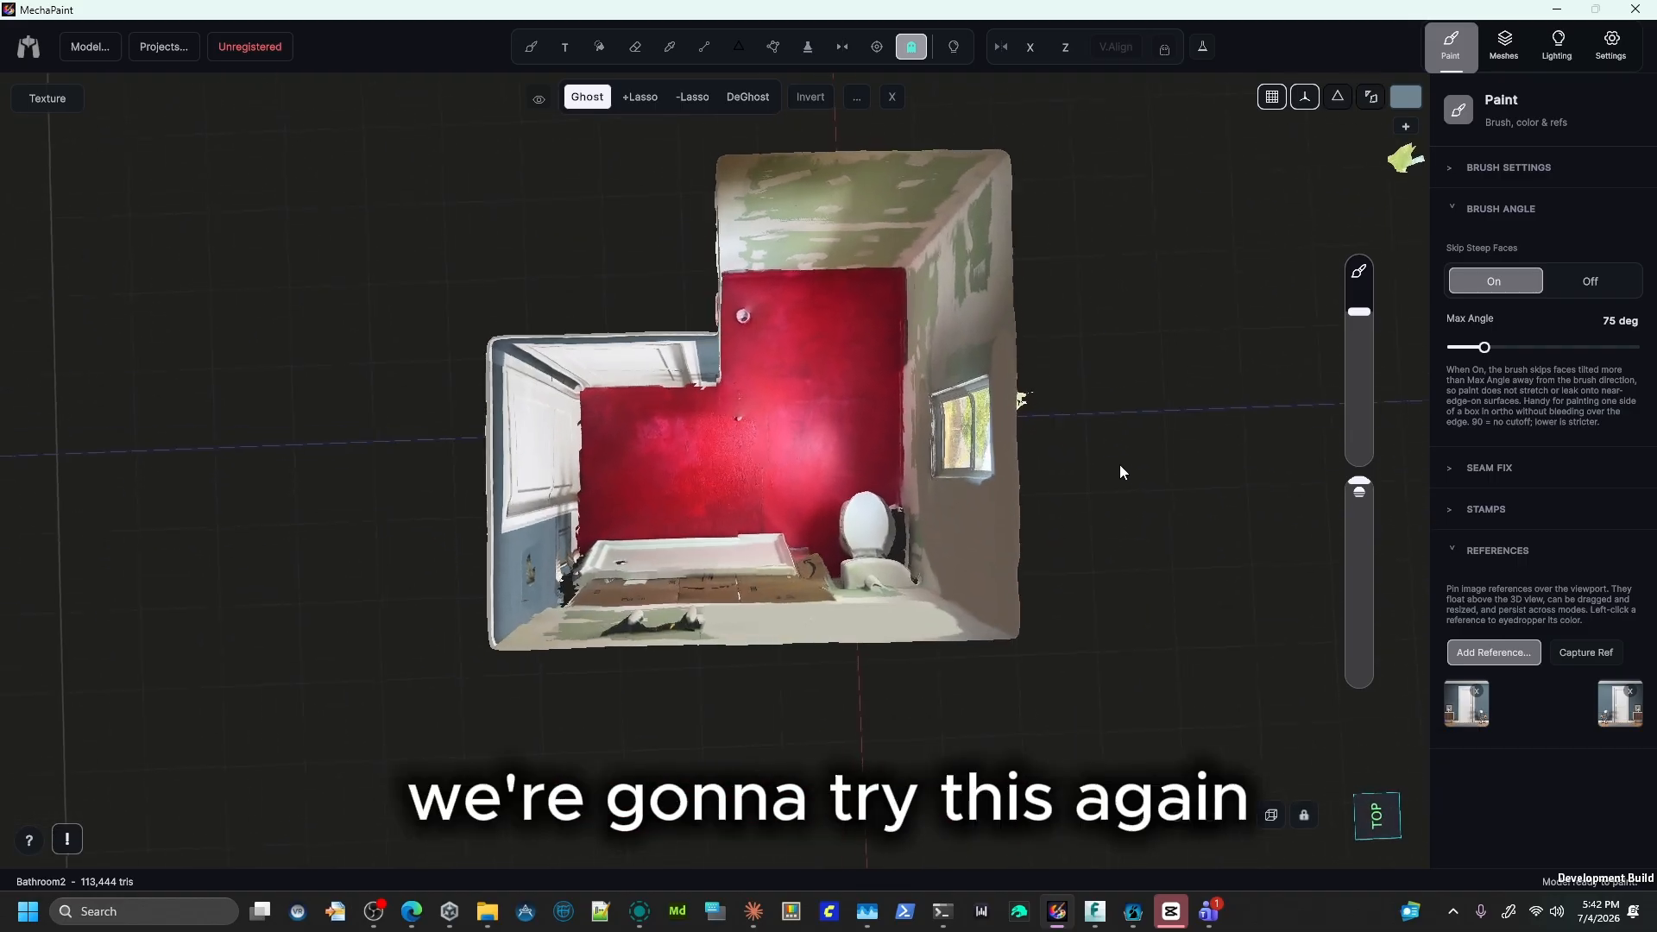
left_click(1371, 833)
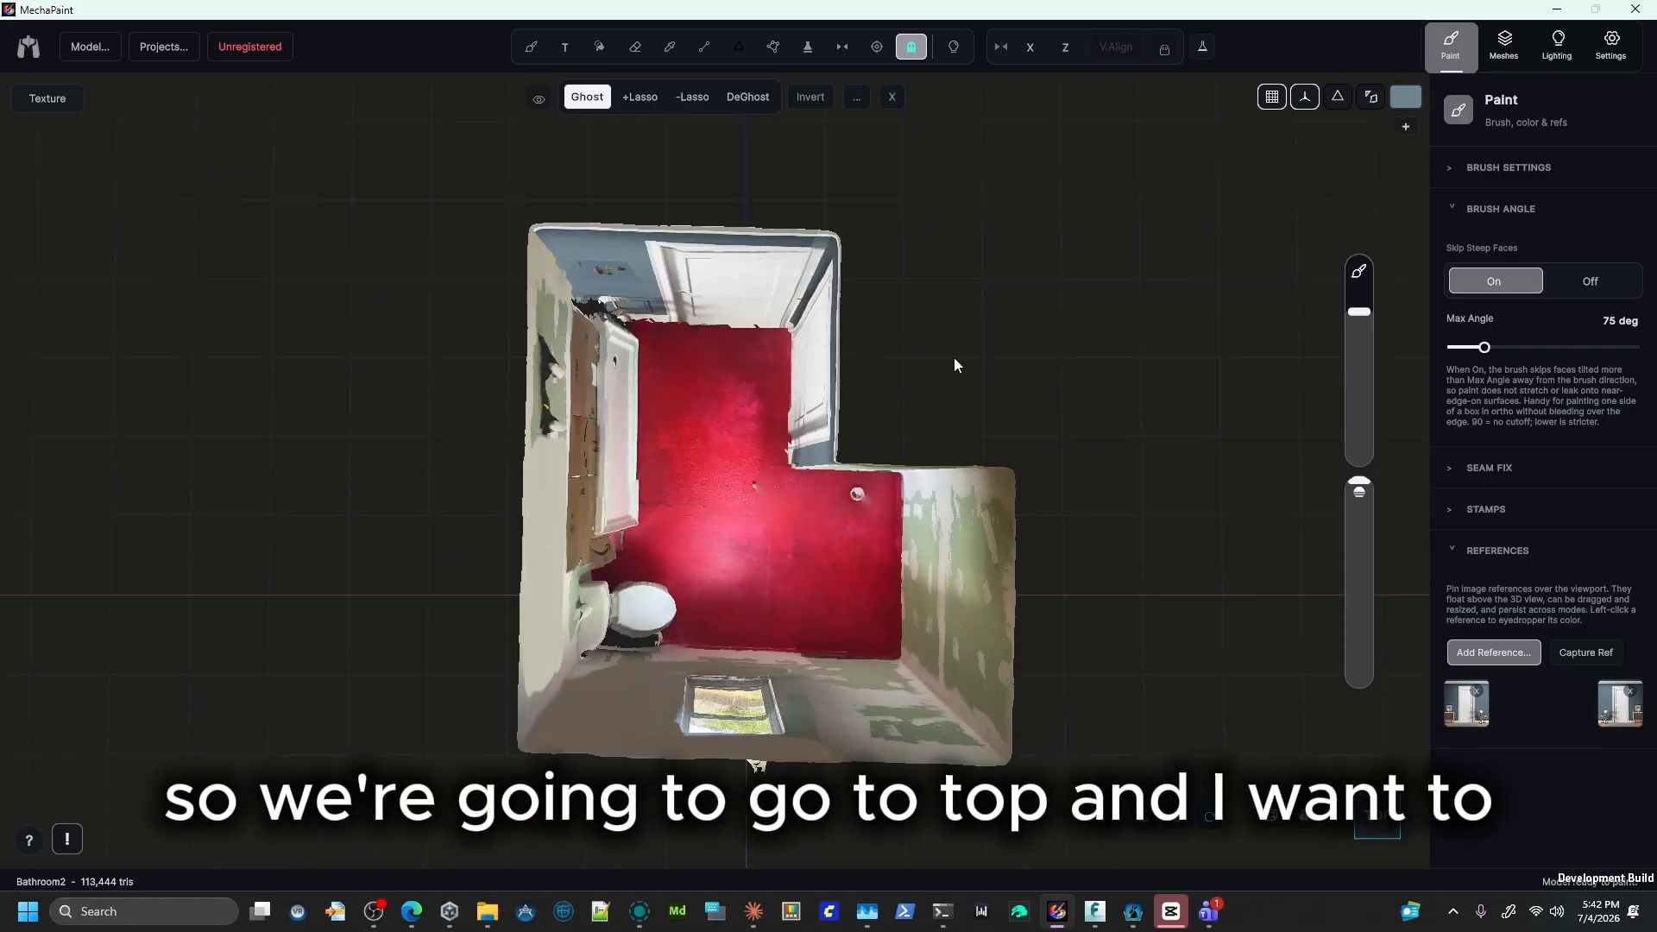
left_click(1271, 818)
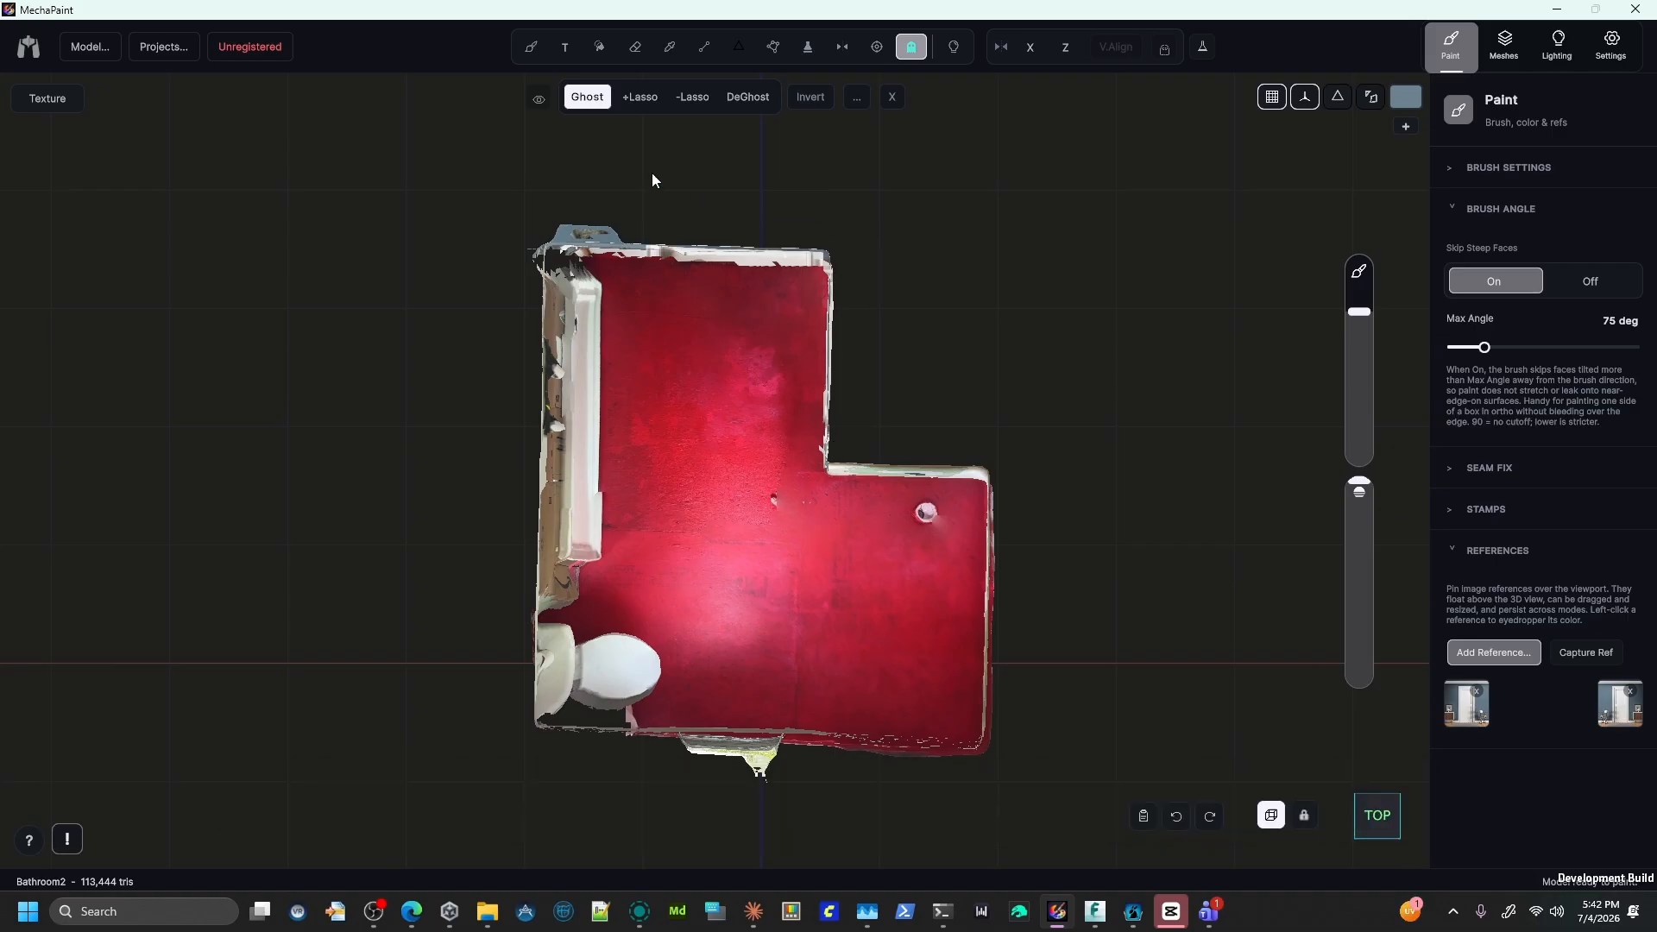
left_click(639, 96)
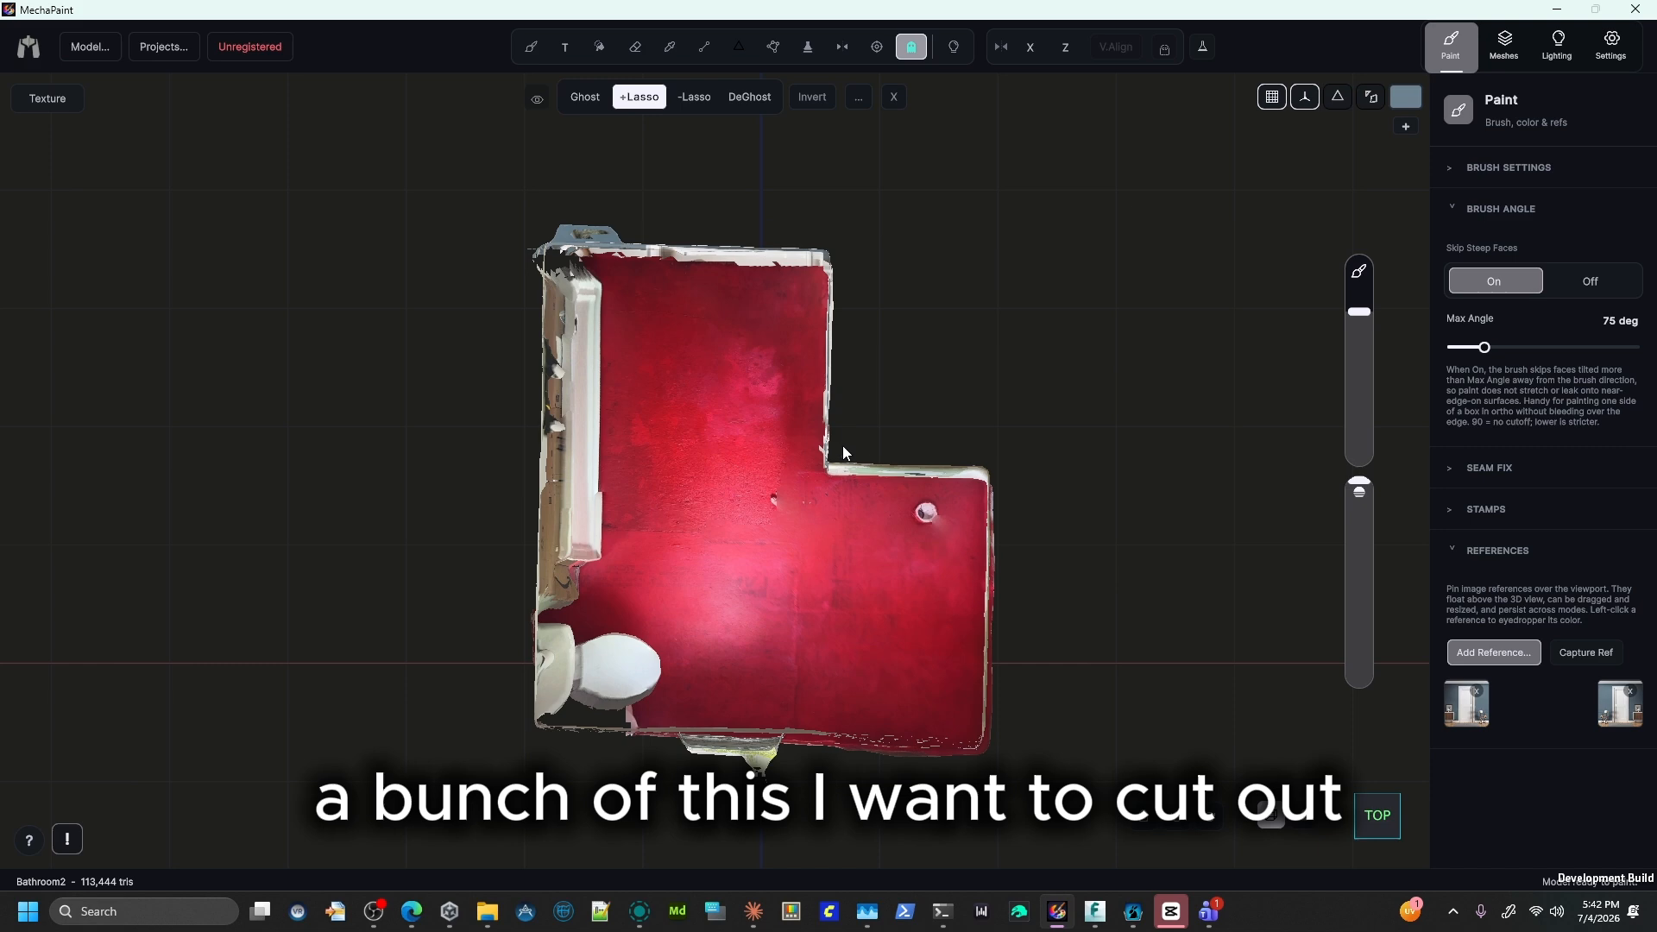
mouse_move(841, 449)
left_mouse_down()
mouse_move(872, 182)
mouse_move(590, 155)
mouse_move(314, 544)
mouse_move(504, 804)
mouse_move(896, 857)
left_mouse_up()
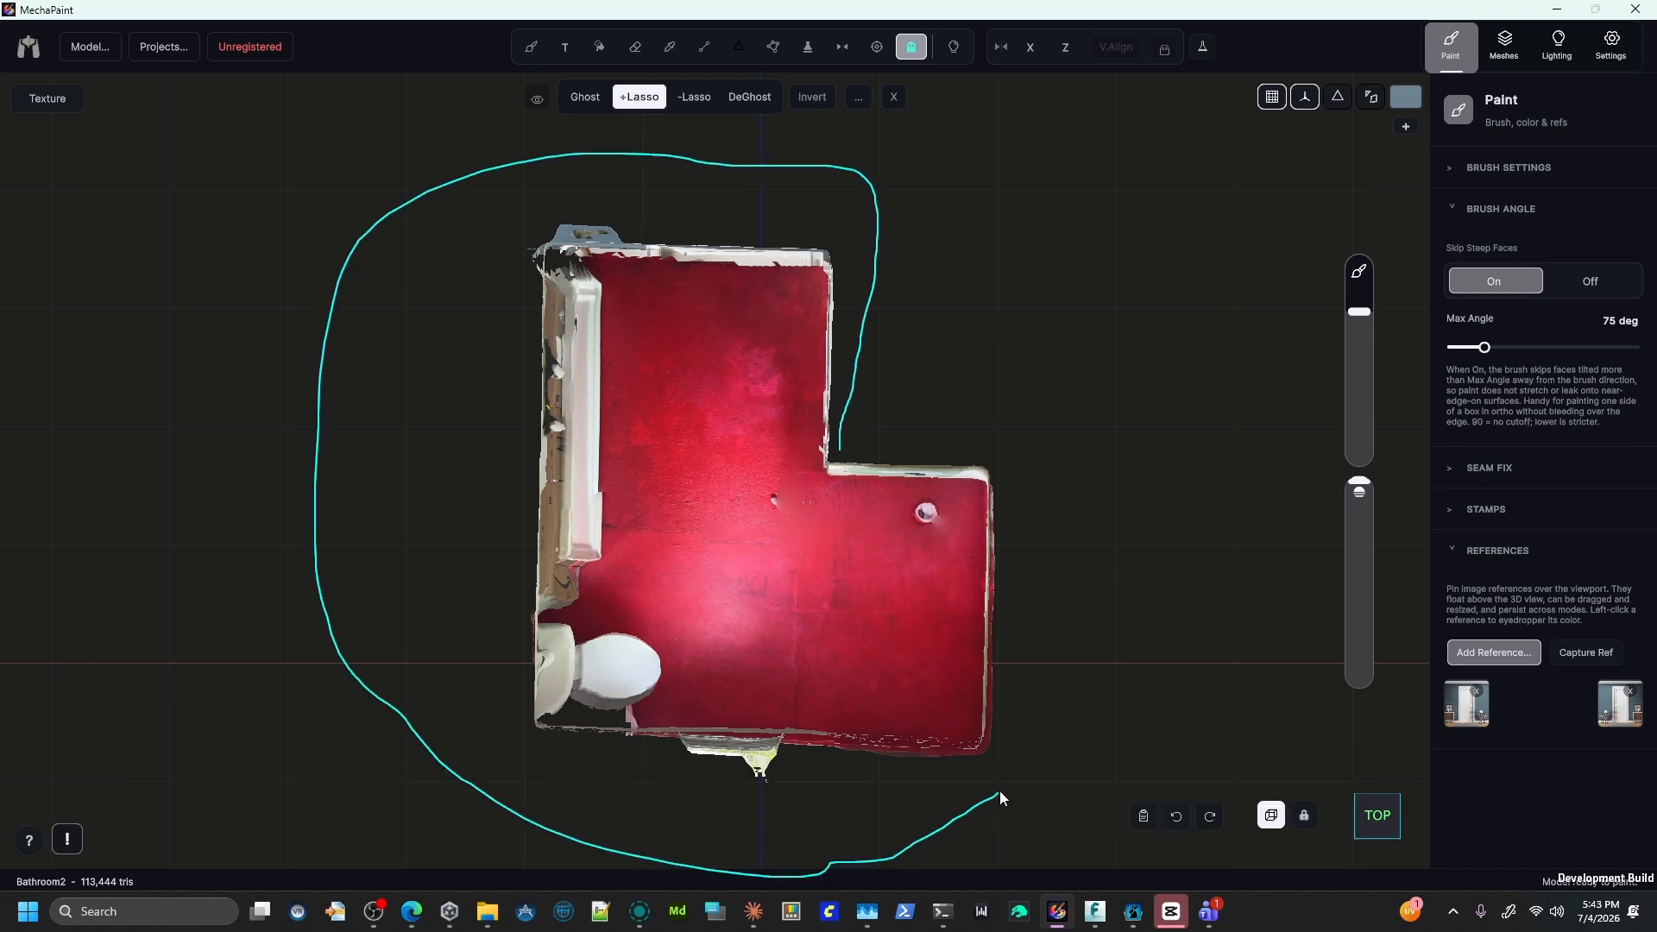
left_click_drag(999, 790, 1001, 760)
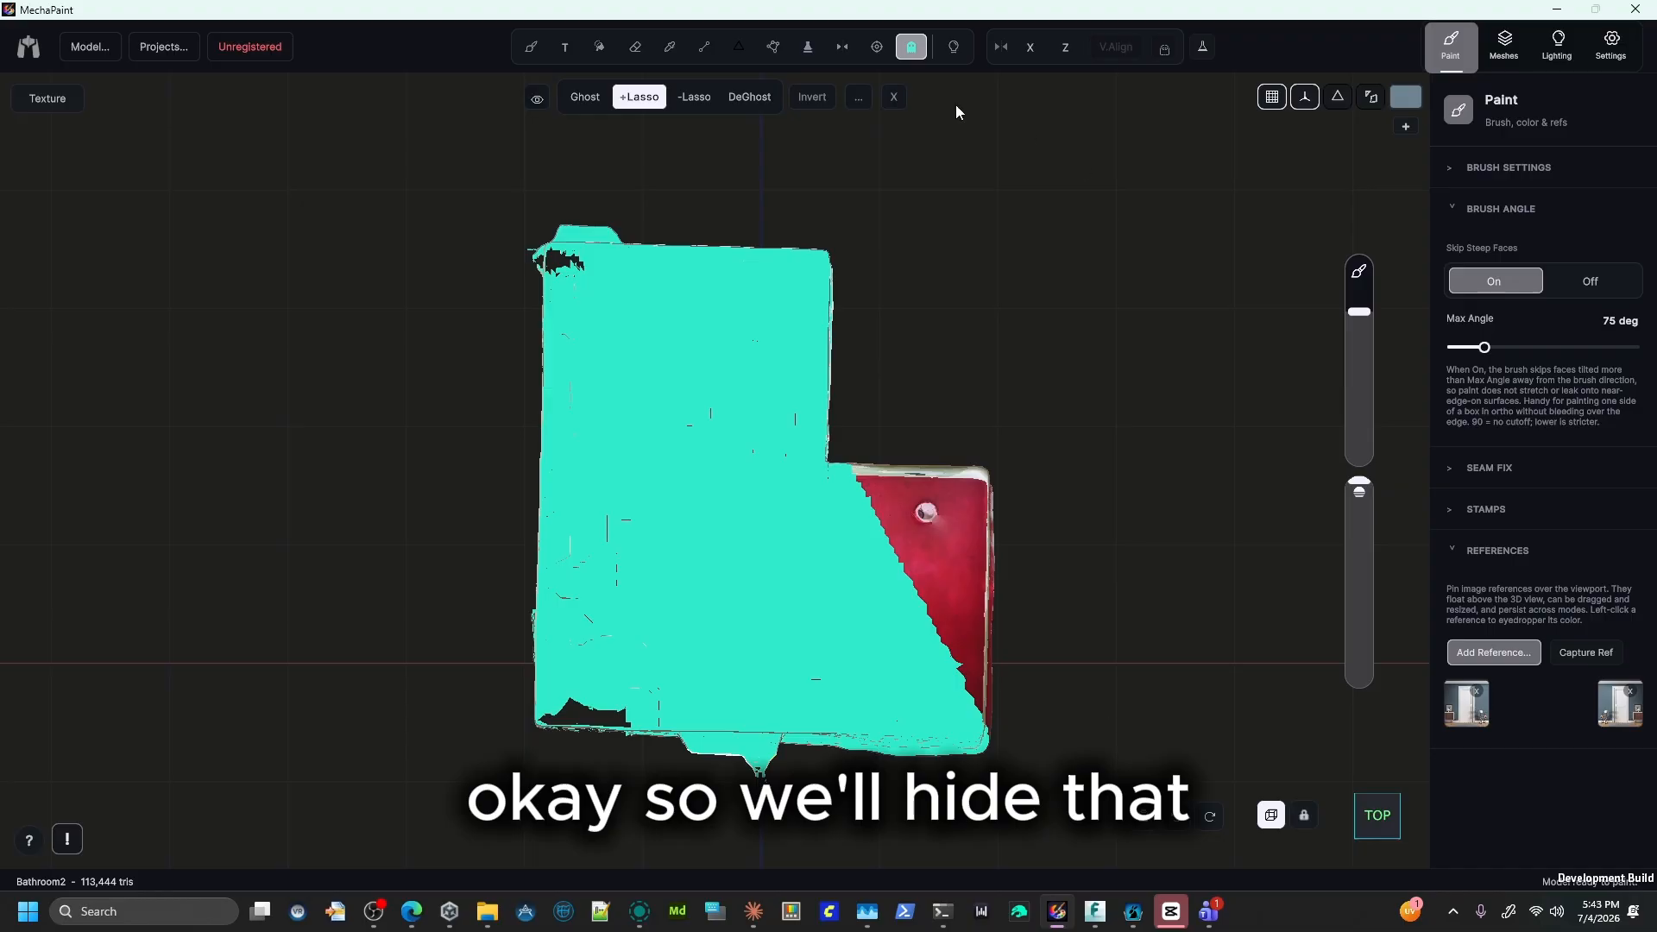
left_click(530, 100)
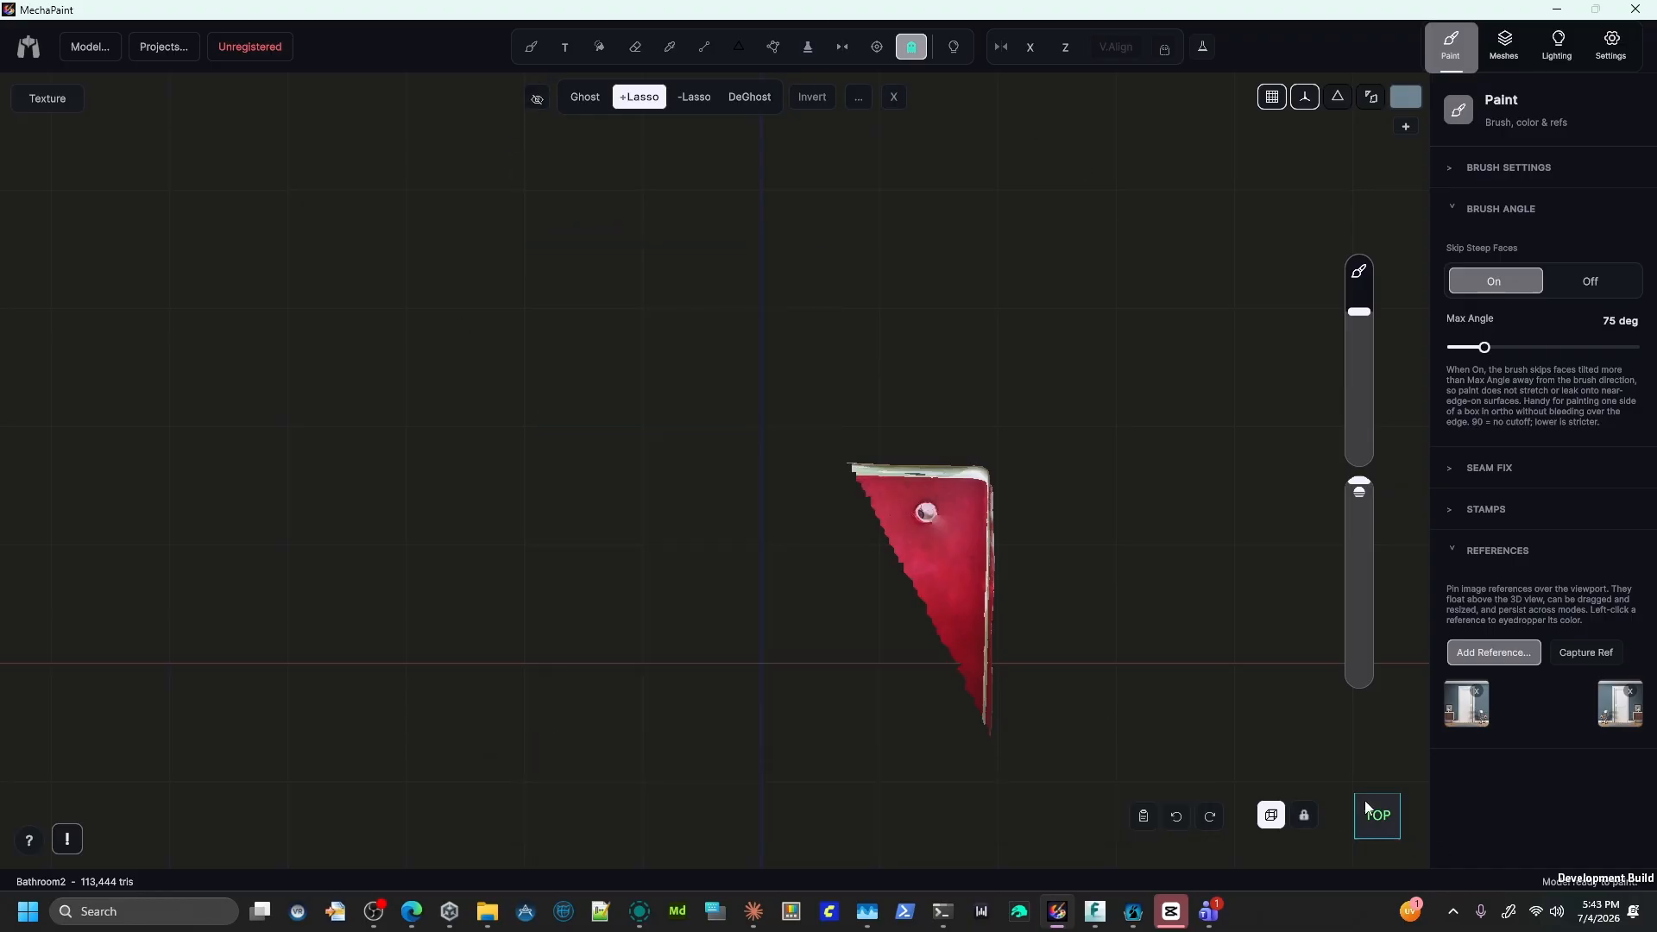
Check the isolated corner for cut-off wall and invert the ghosting to show the rest of the room.
left_click_drag(1364, 799, 1457, 695)
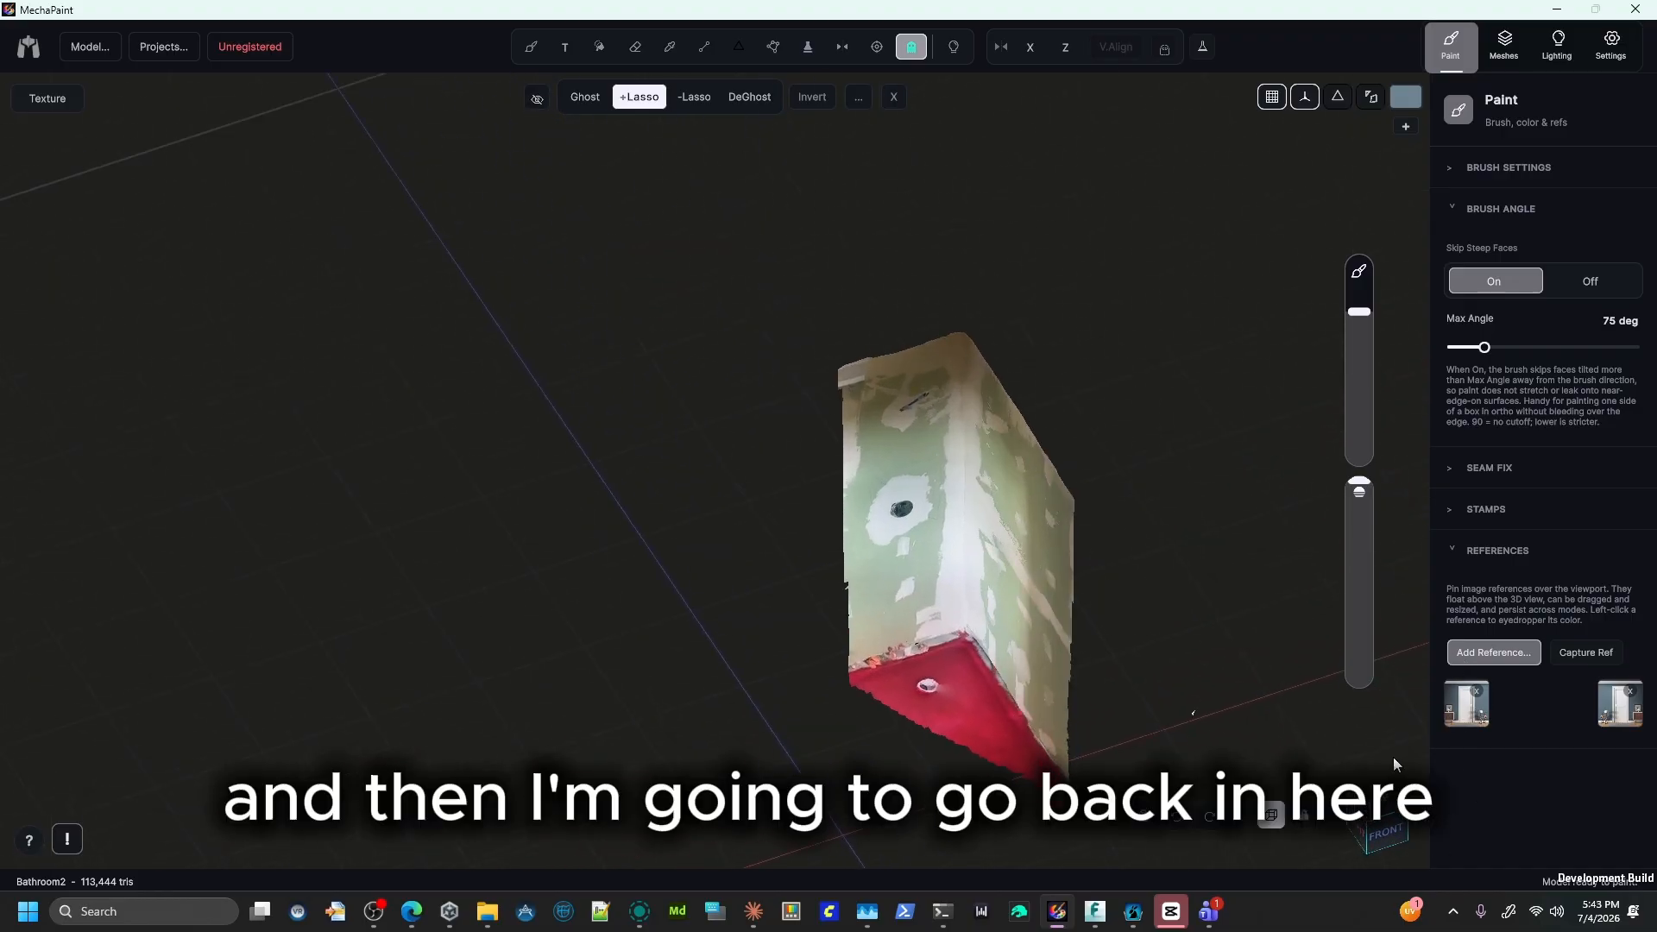
left_click(1359, 827)
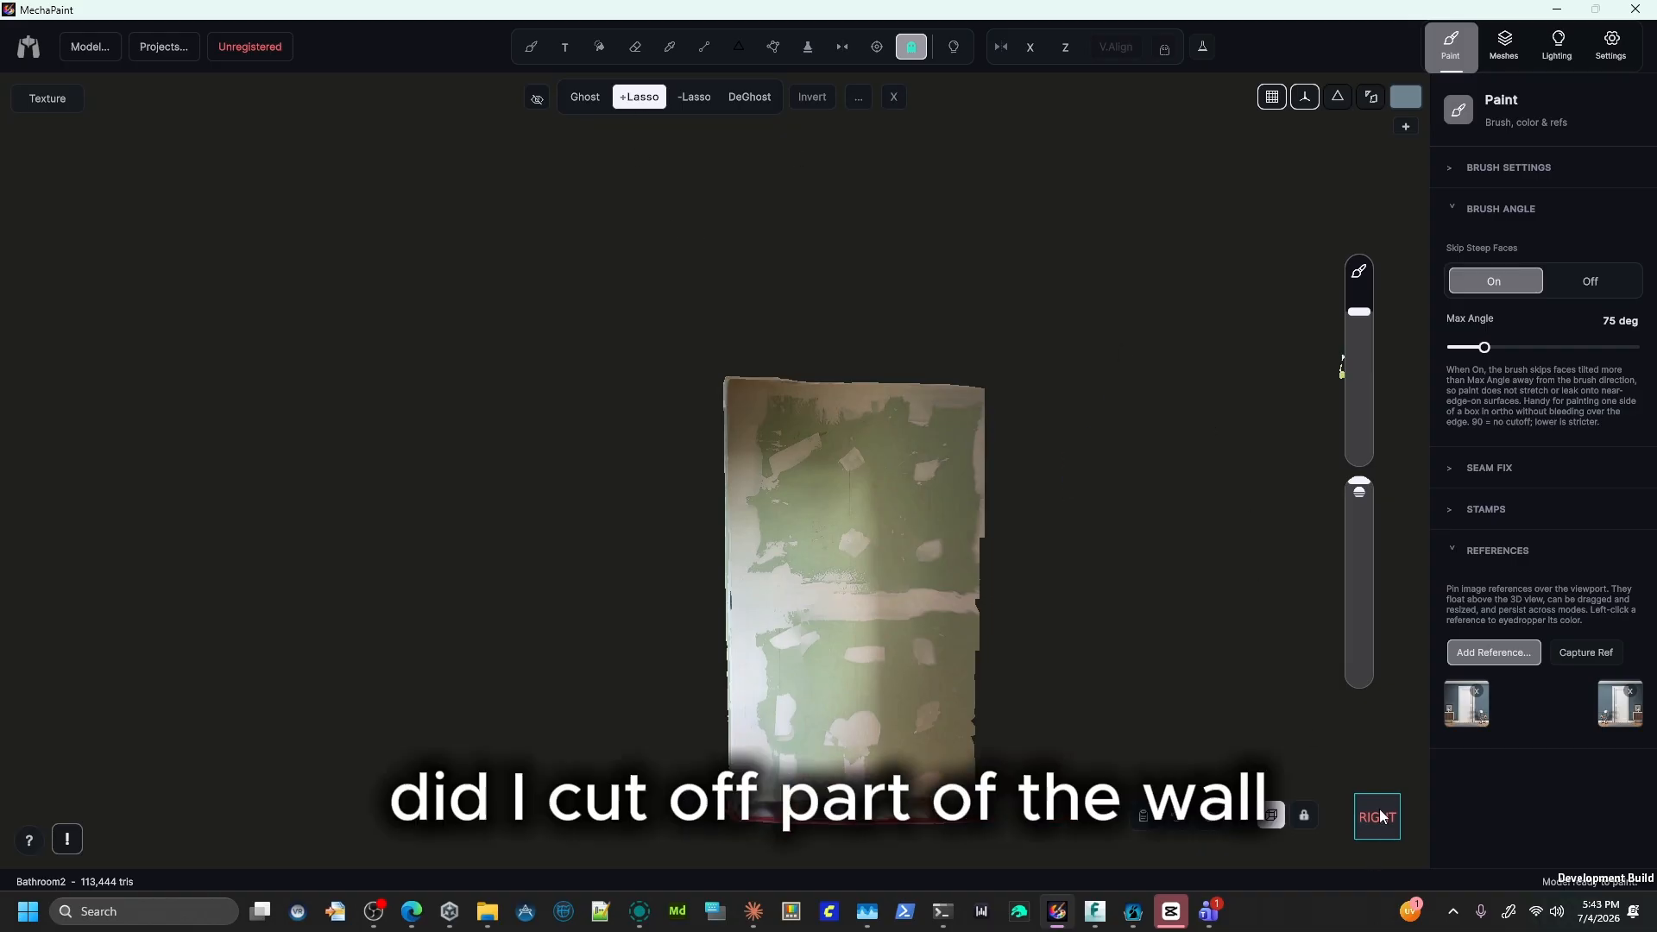
left_click_drag(1381, 816, 1377, 798)
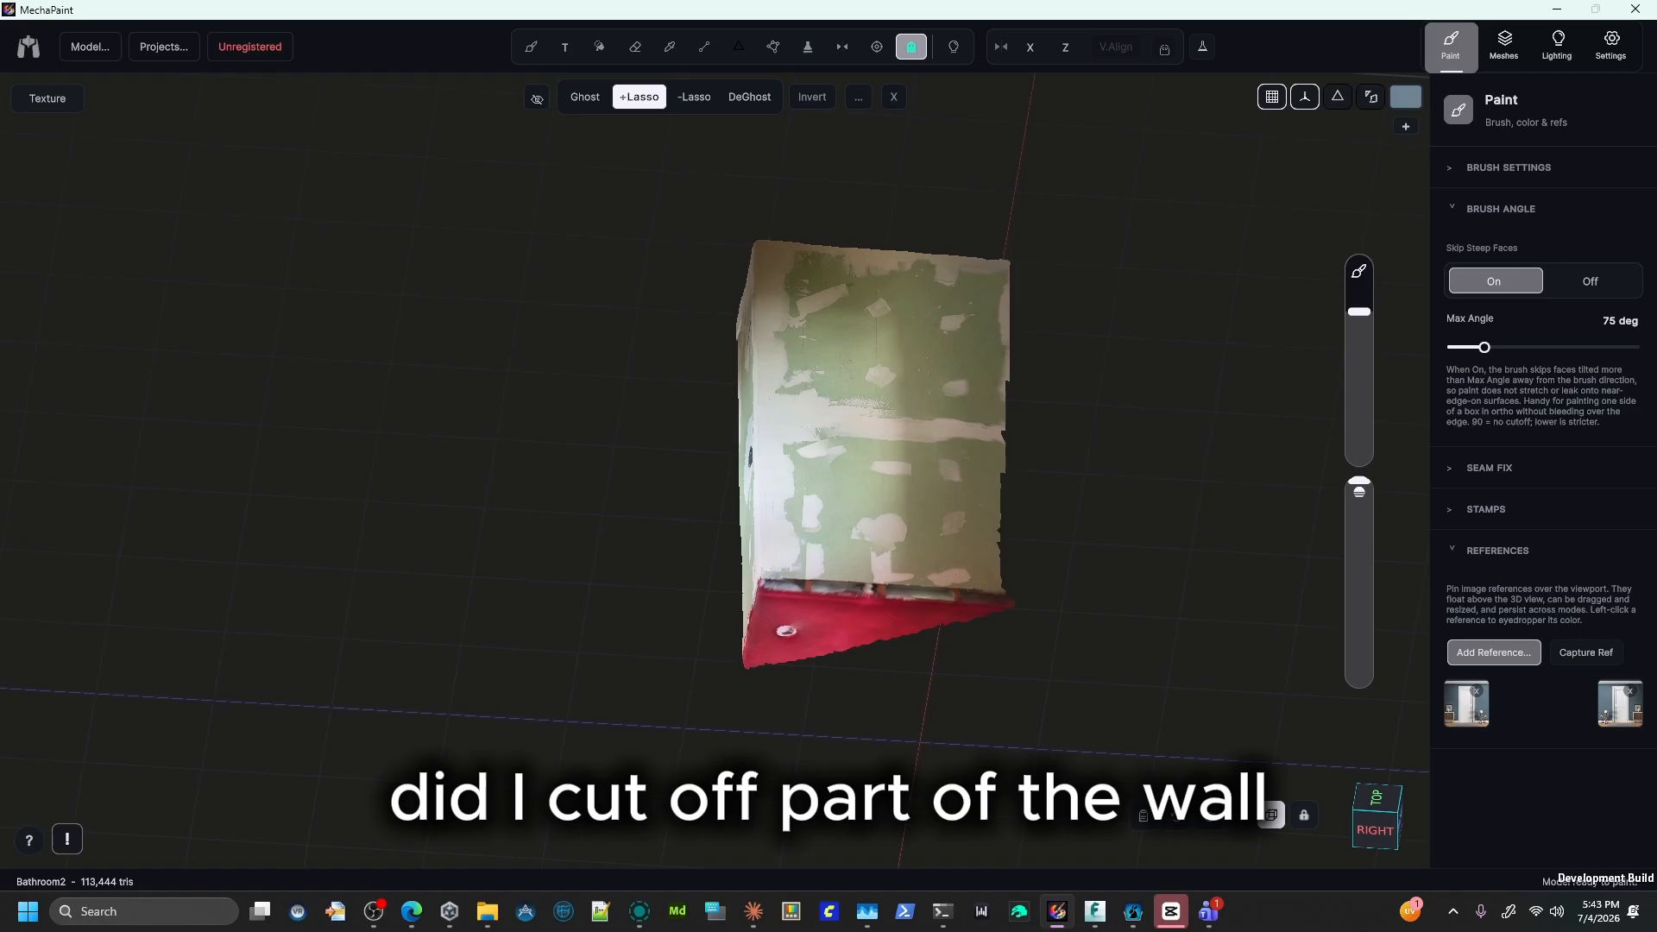
left_click(621, 101)
left_click(820, 98)
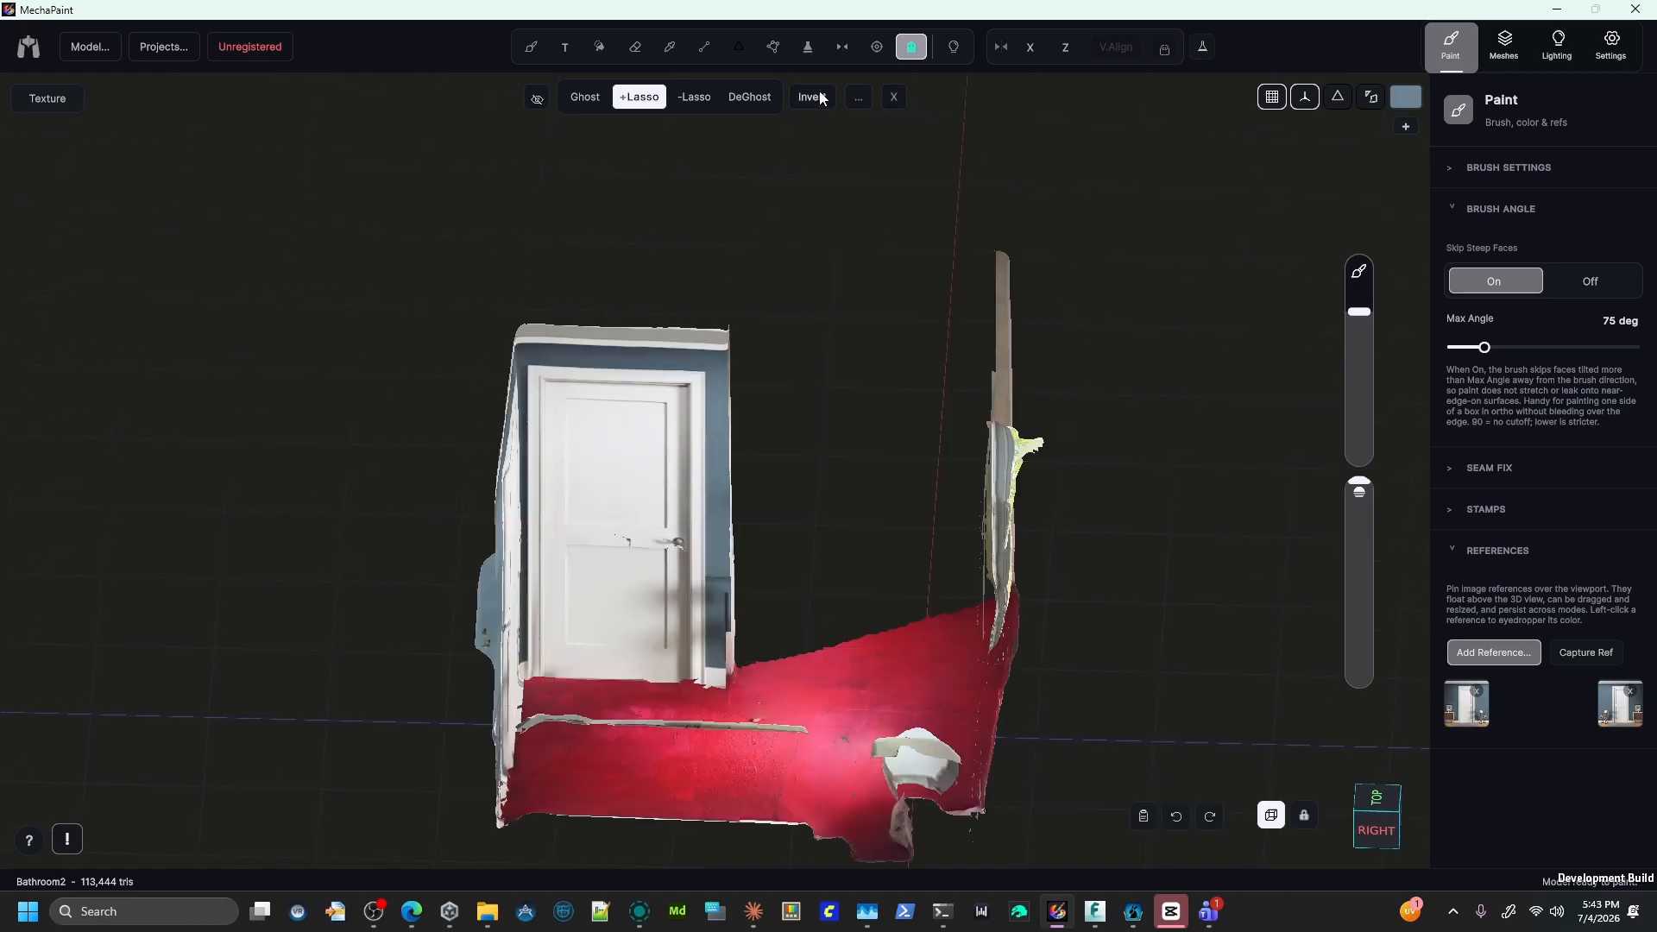
left_click(821, 98)
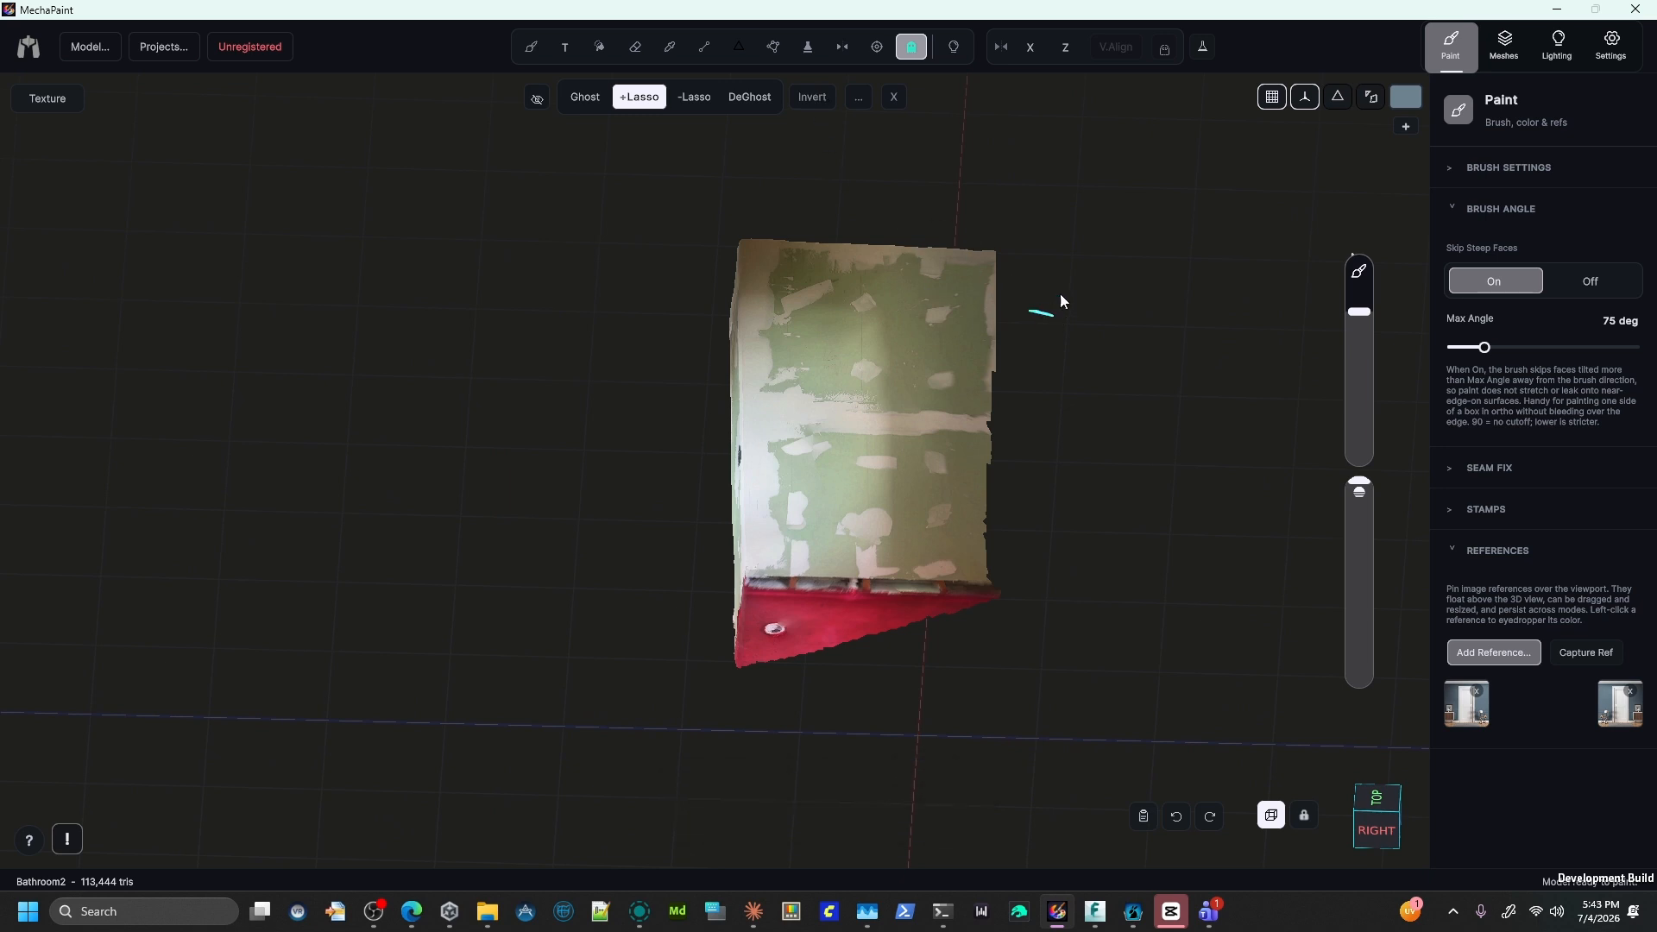
left_click(817, 98)
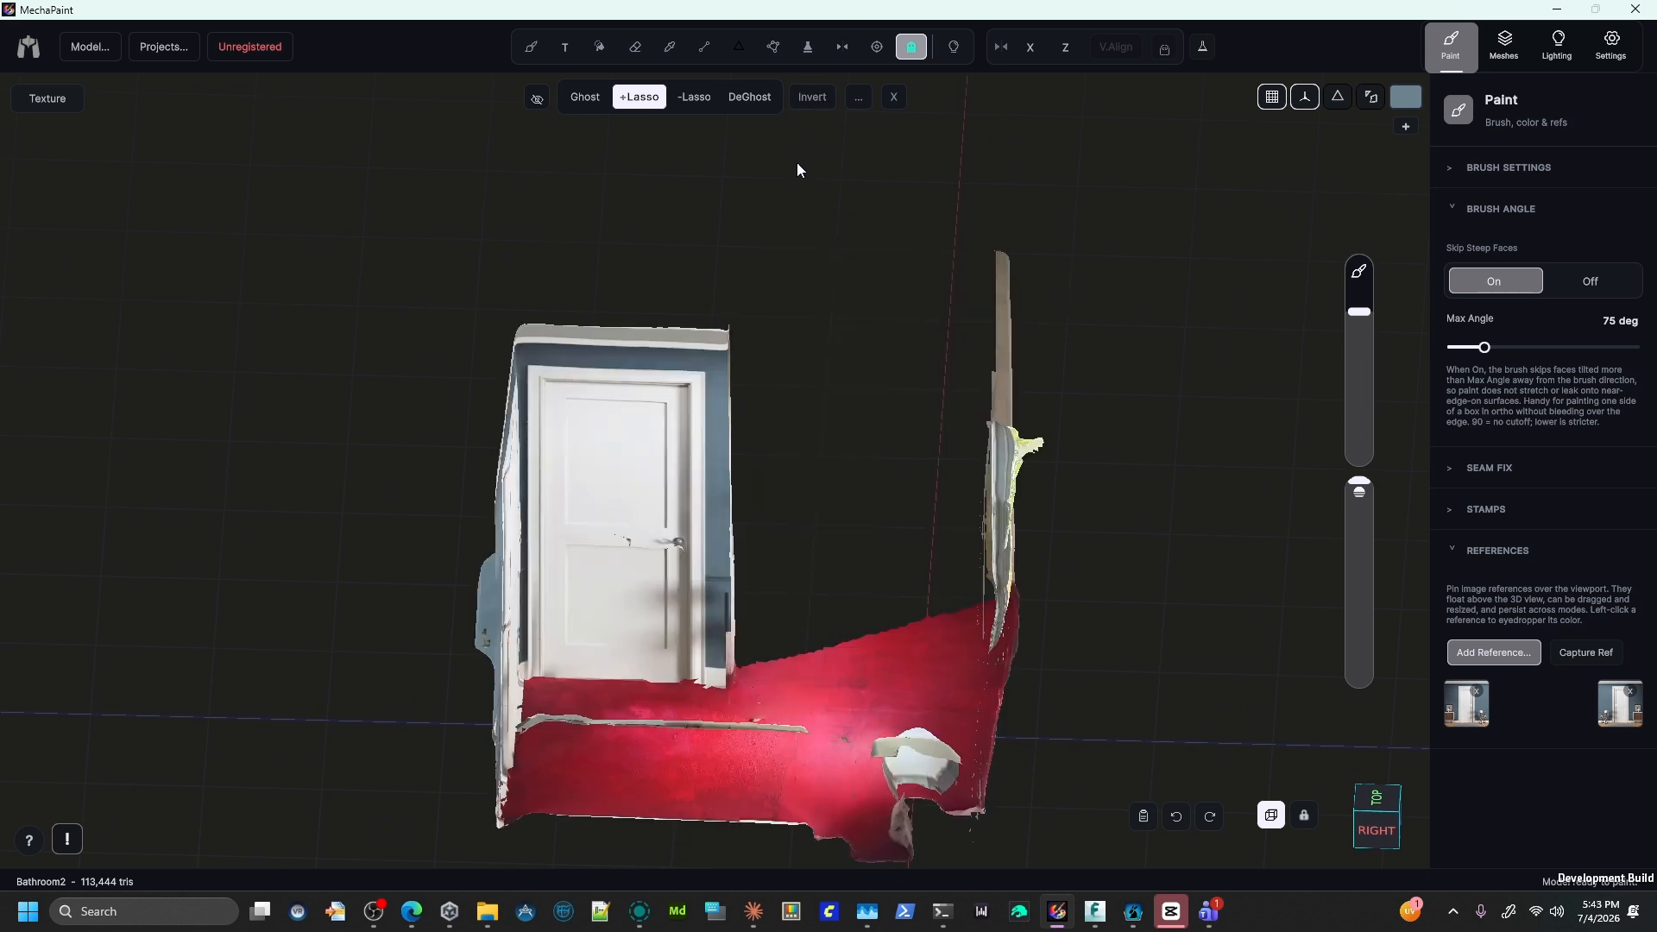
Brush-ghost the strip of bare wall at the far edge of the window wall, down its full height.
left_click(585, 96)
mouse_move(598, 132)
middle_mouse_down()
mouse_move(746, 242)
mouse_move(725, 160)
middle_mouse_up()
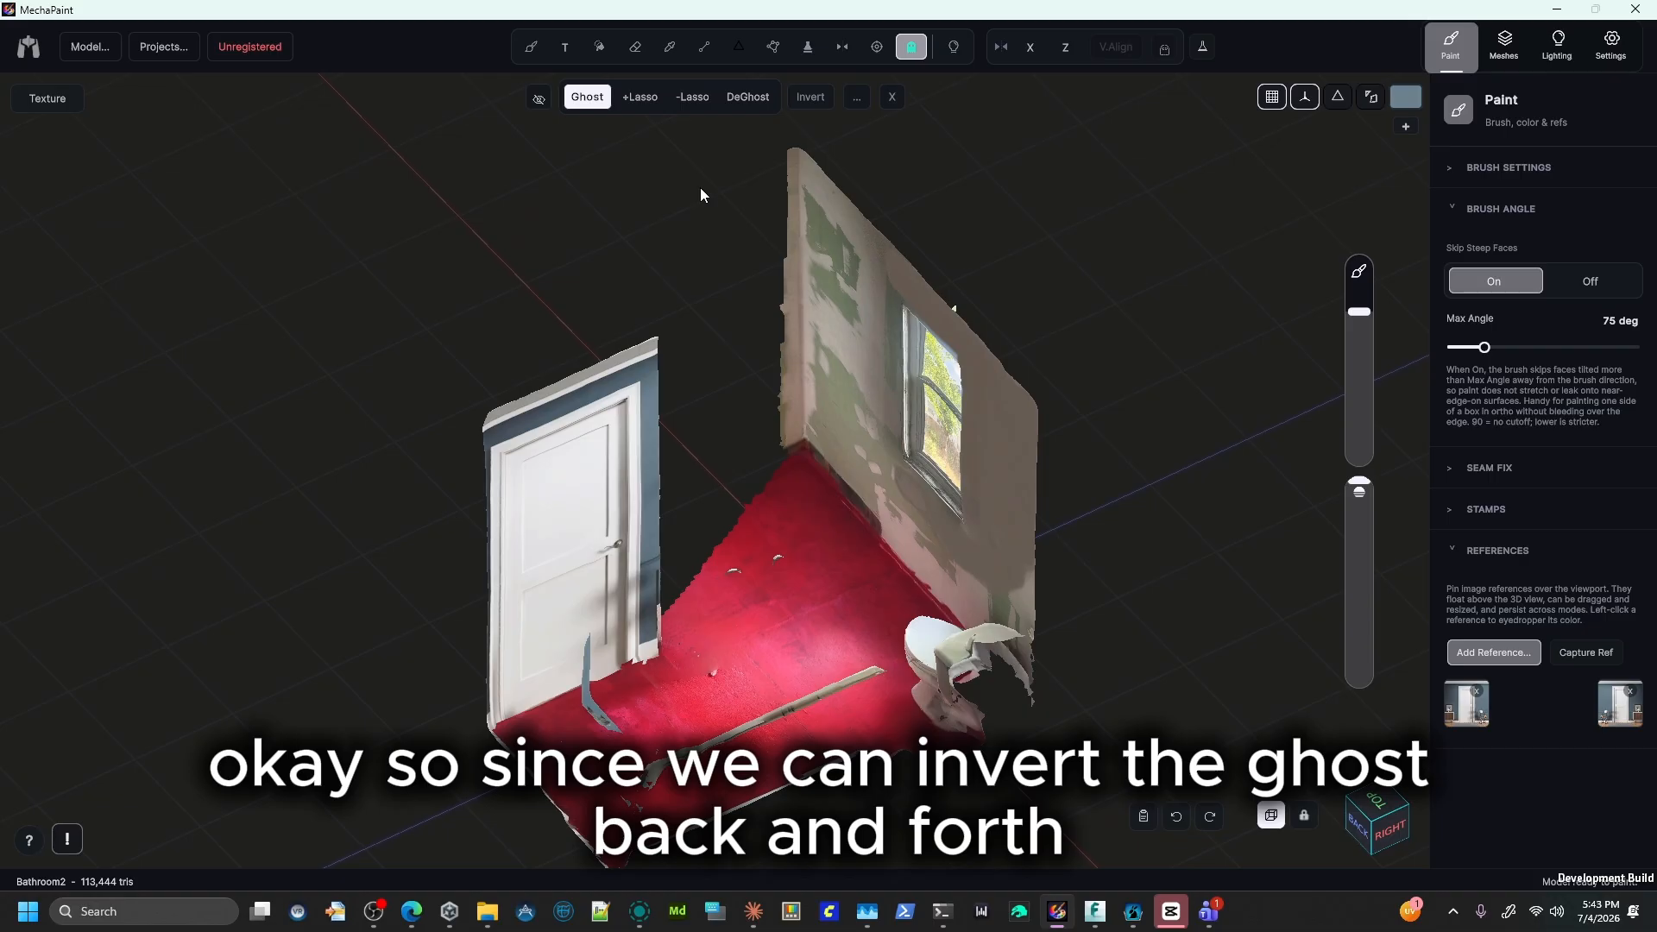
left_click(796, 102)
left_click(799, 99)
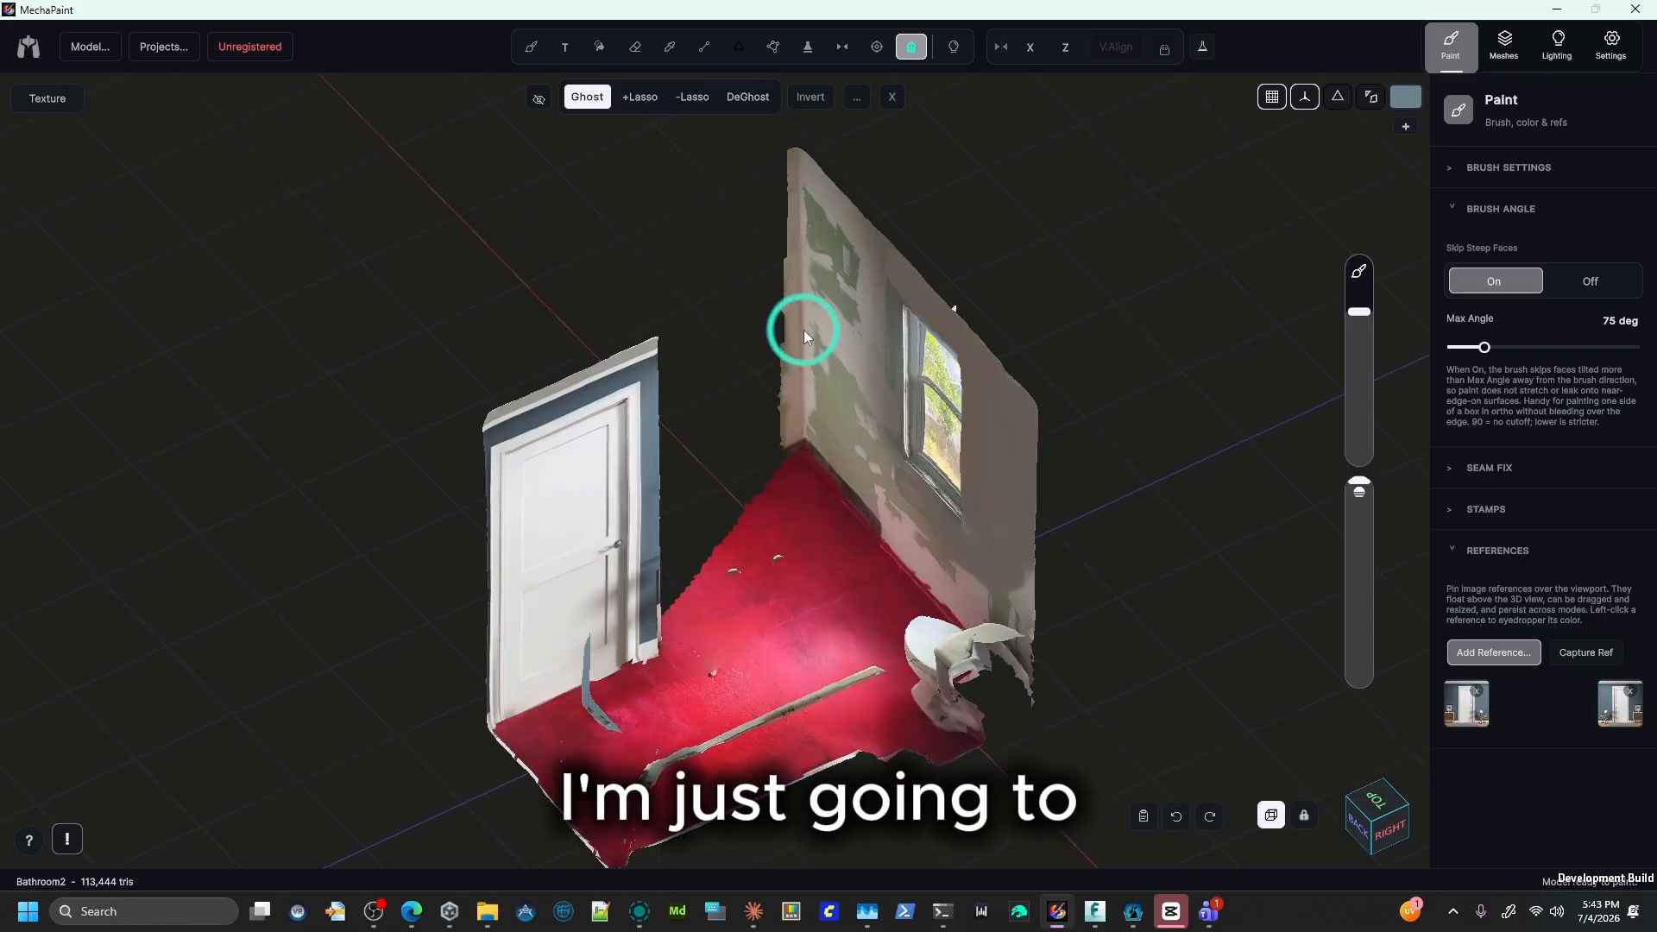
mouse_move(800, 405)
left_mouse_down()
mouse_move(793, 433)
mouse_move(800, 164)
left_mouse_up()
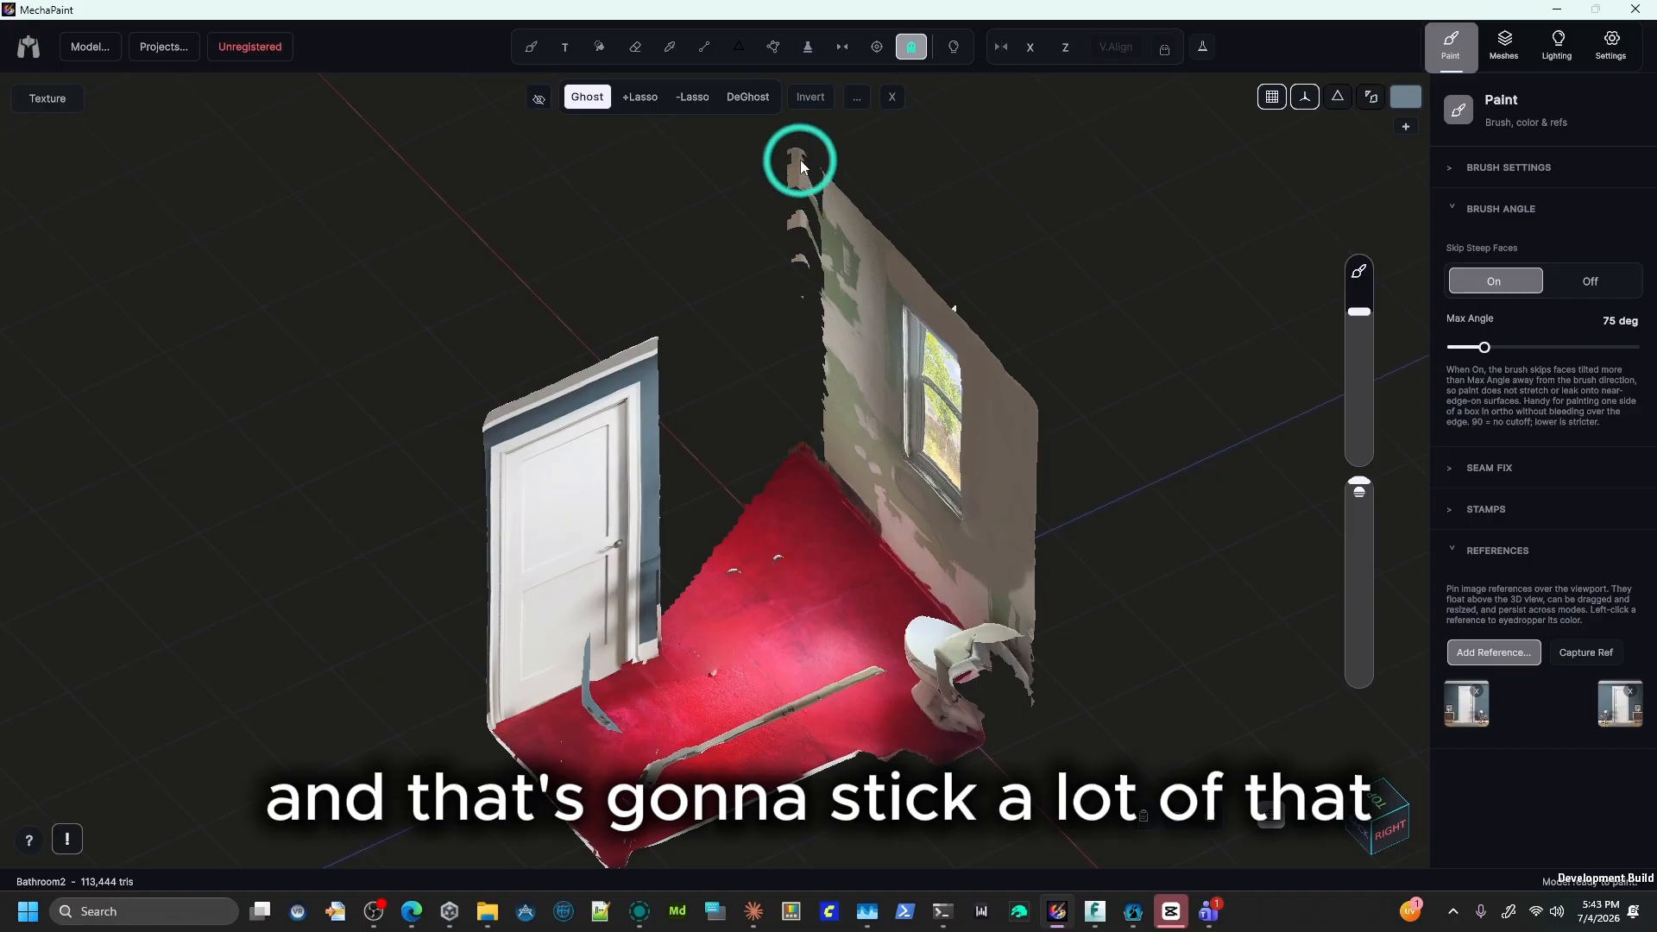
Lasso-ghost the stray fragments left along the cut edge of the window wall.
mouse_move(738, 304)
middle_mouse_down()
mouse_move(749, 226)
mouse_move(753, 276)
middle_mouse_up()
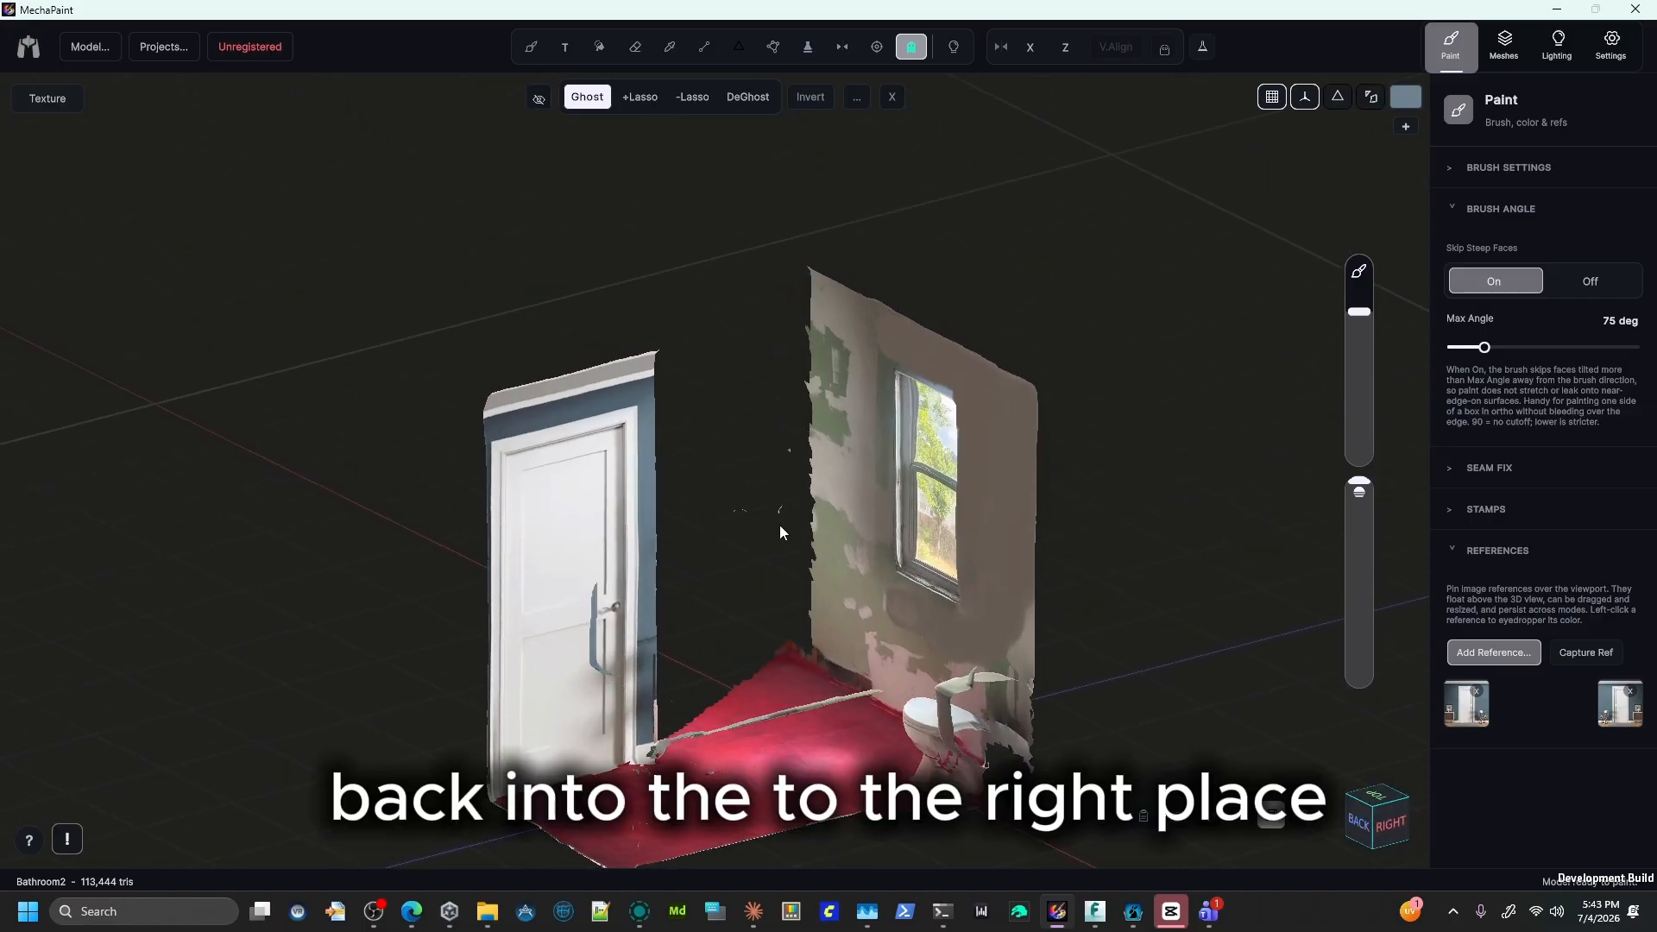
left_click(654, 95)
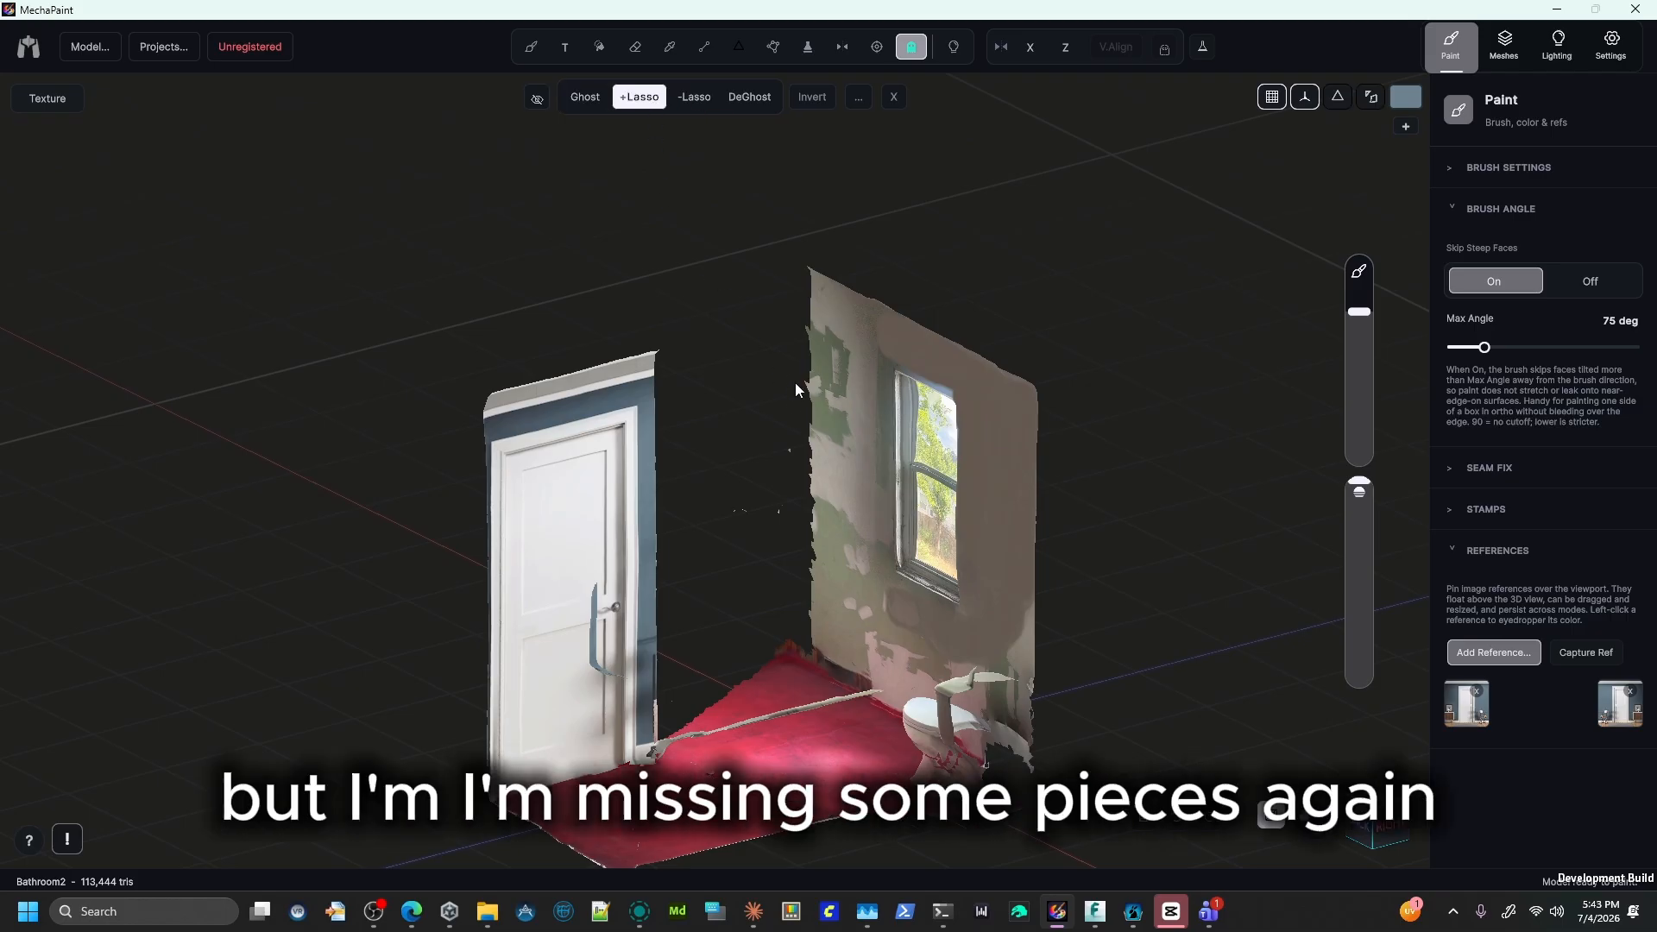
mouse_move(810, 252)
left_mouse_down()
mouse_move(747, 260)
mouse_move(691, 518)
left_mouse_up()
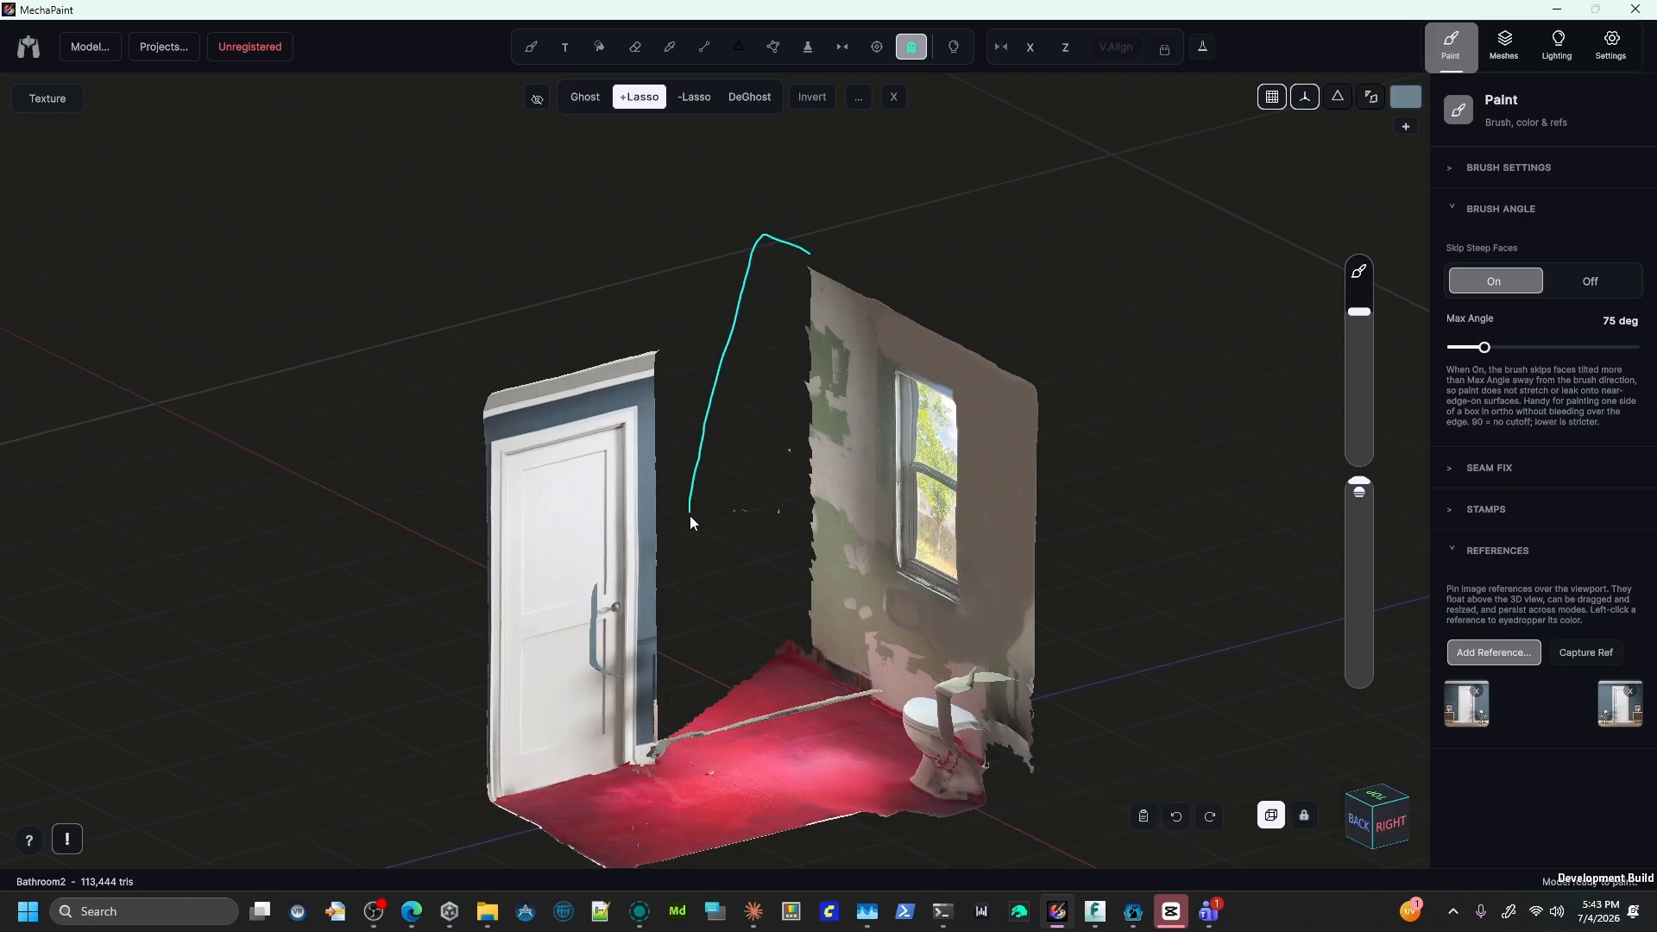
left_click_drag(784, 655, 815, 664)
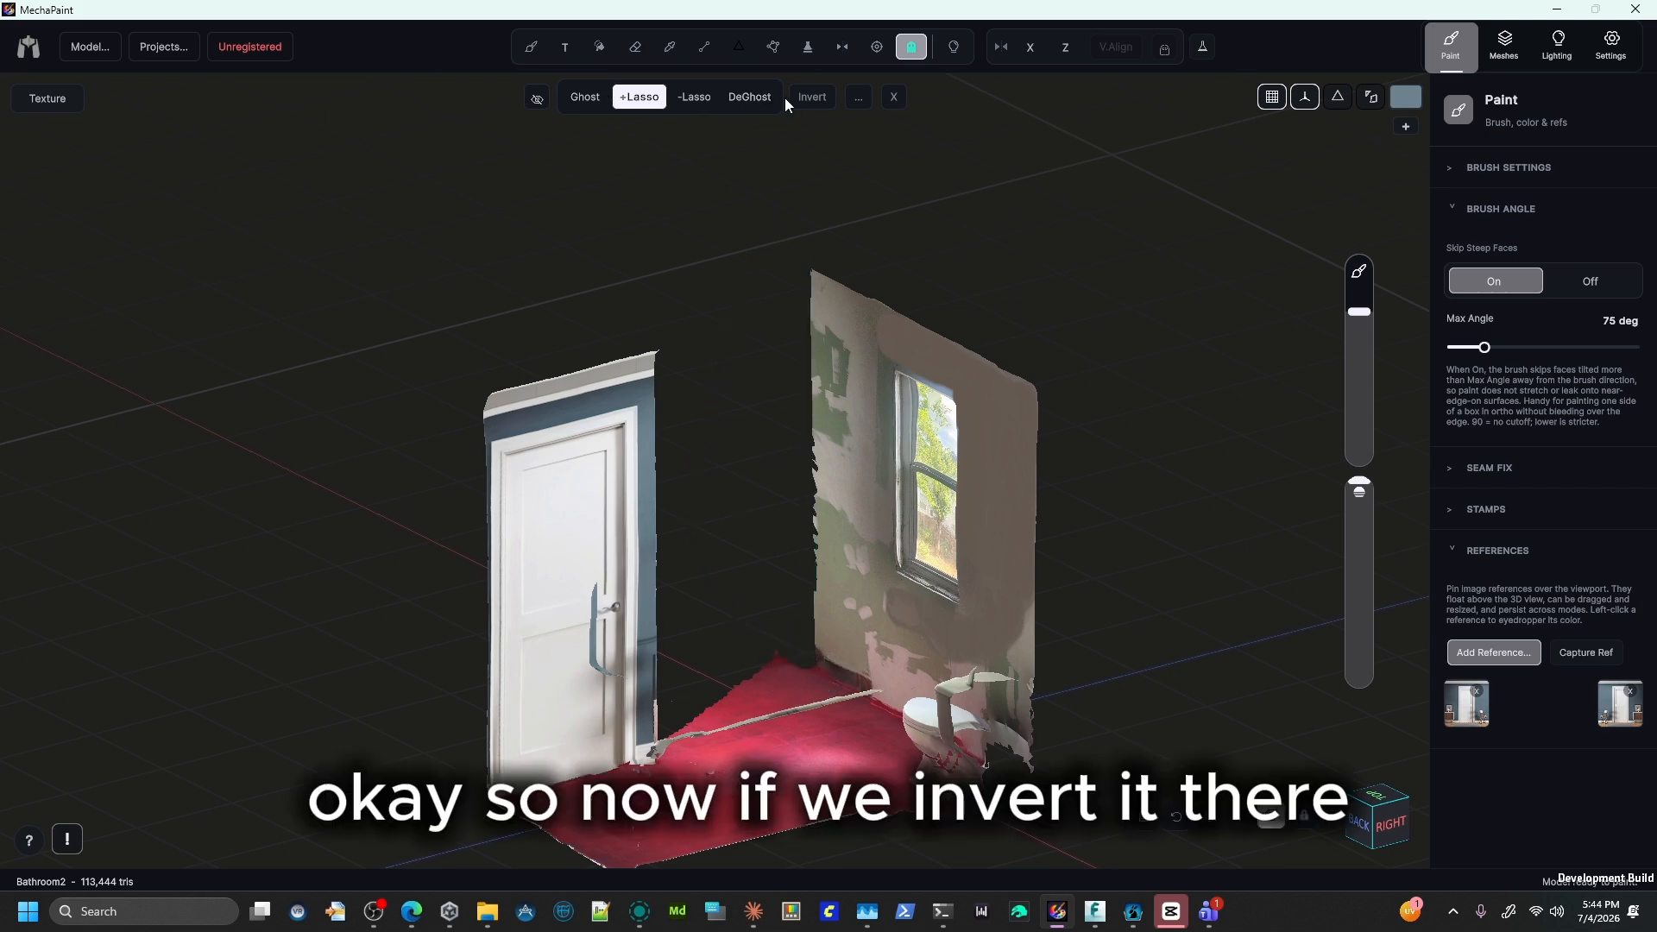
Invert the ghosting to bring back the unpainted alcove wall and switch to the paintbrush.
left_click(811, 99)
mouse_move(987, 288)
left_mouse_down()
mouse_move(935, 333)
mouse_move(930, 286)
left_mouse_up()
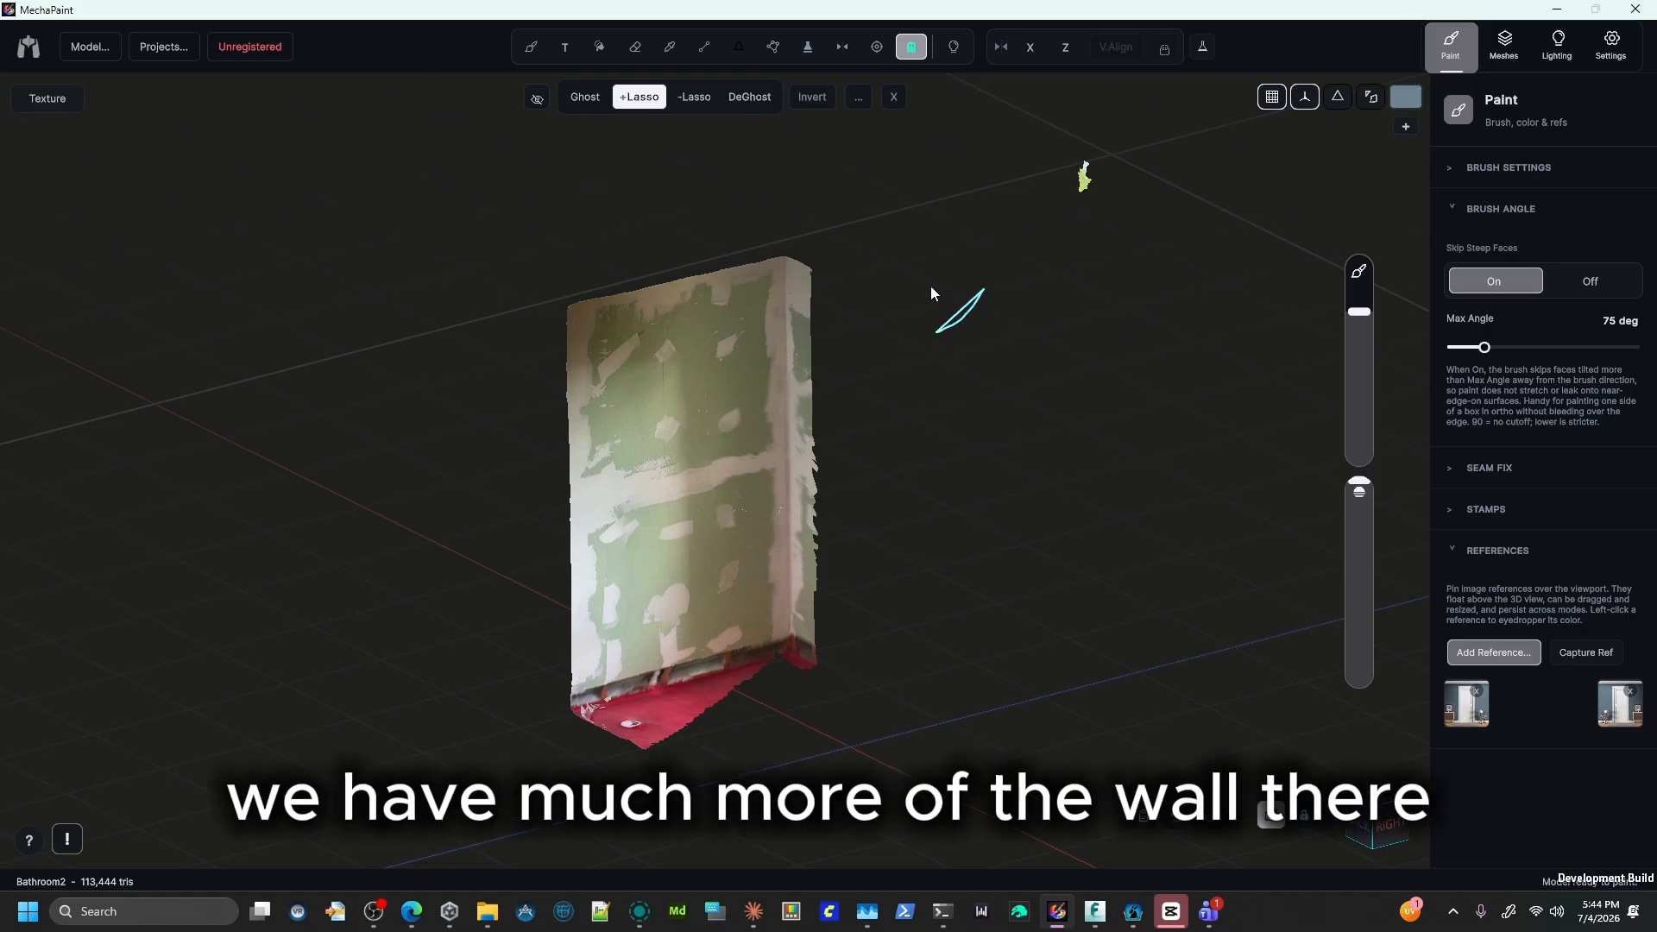
left_click(587, 95)
left_click(528, 50)
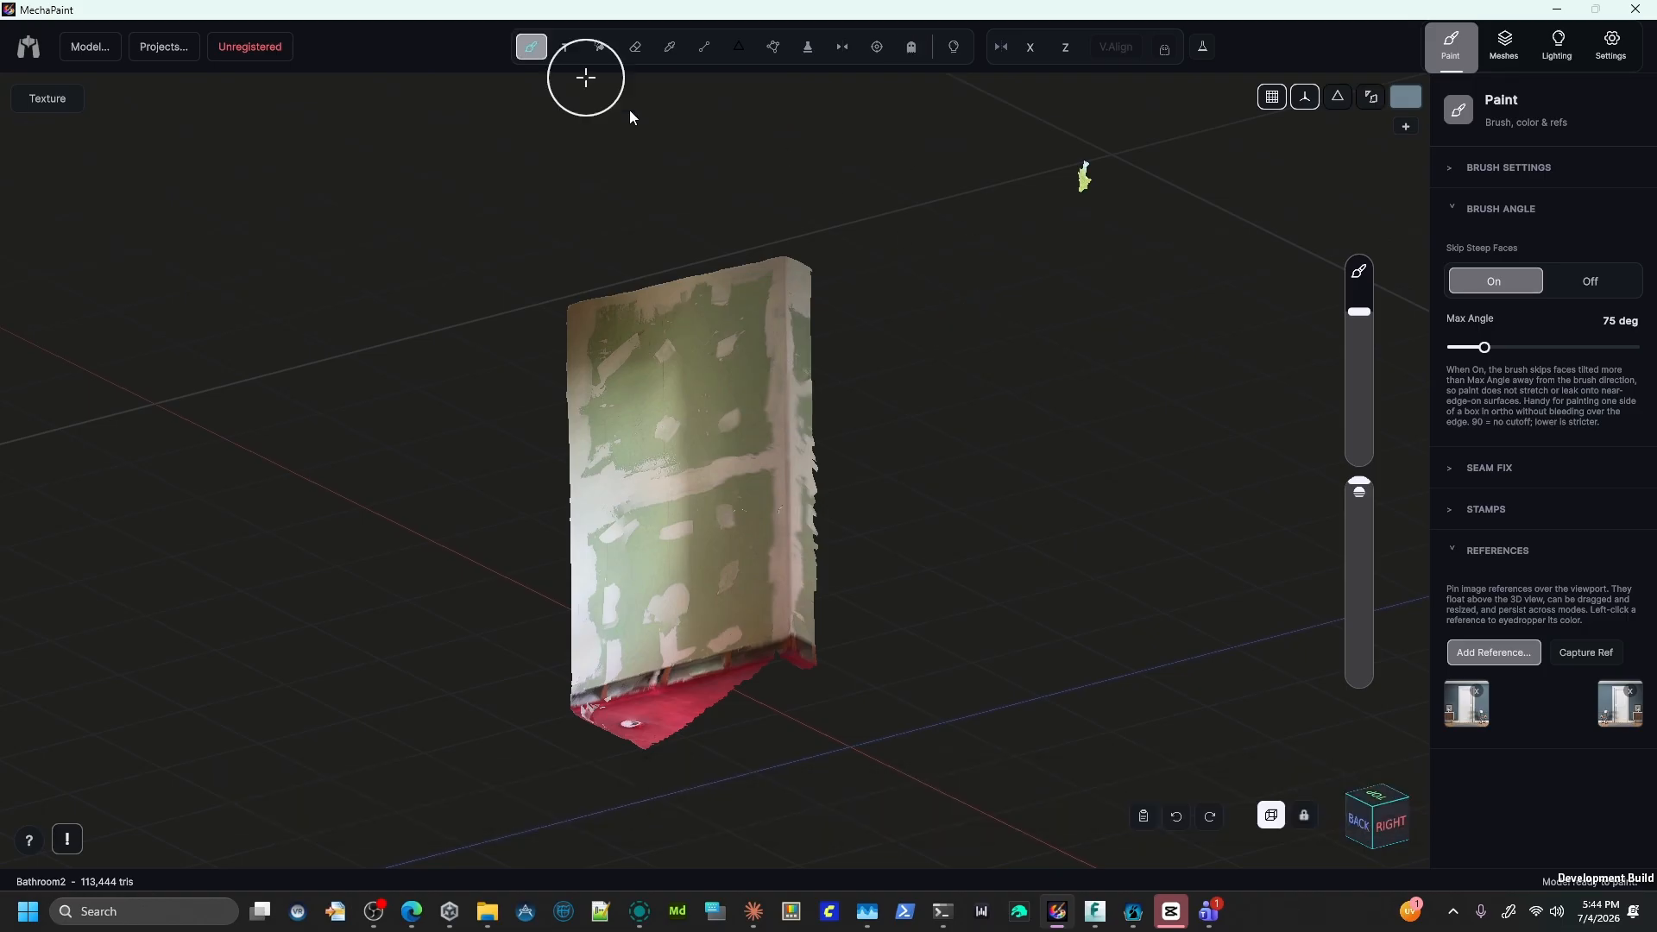
Lasso-ghost and hide the leftover ceiling strip above the isolated corner, and return to the paintbrush facing the bare wall.
mouse_move(930, 425)
middle_mouse_down()
mouse_move(799, 347)
mouse_move(658, 337)
mouse_move(751, 189)
middle_mouse_up()
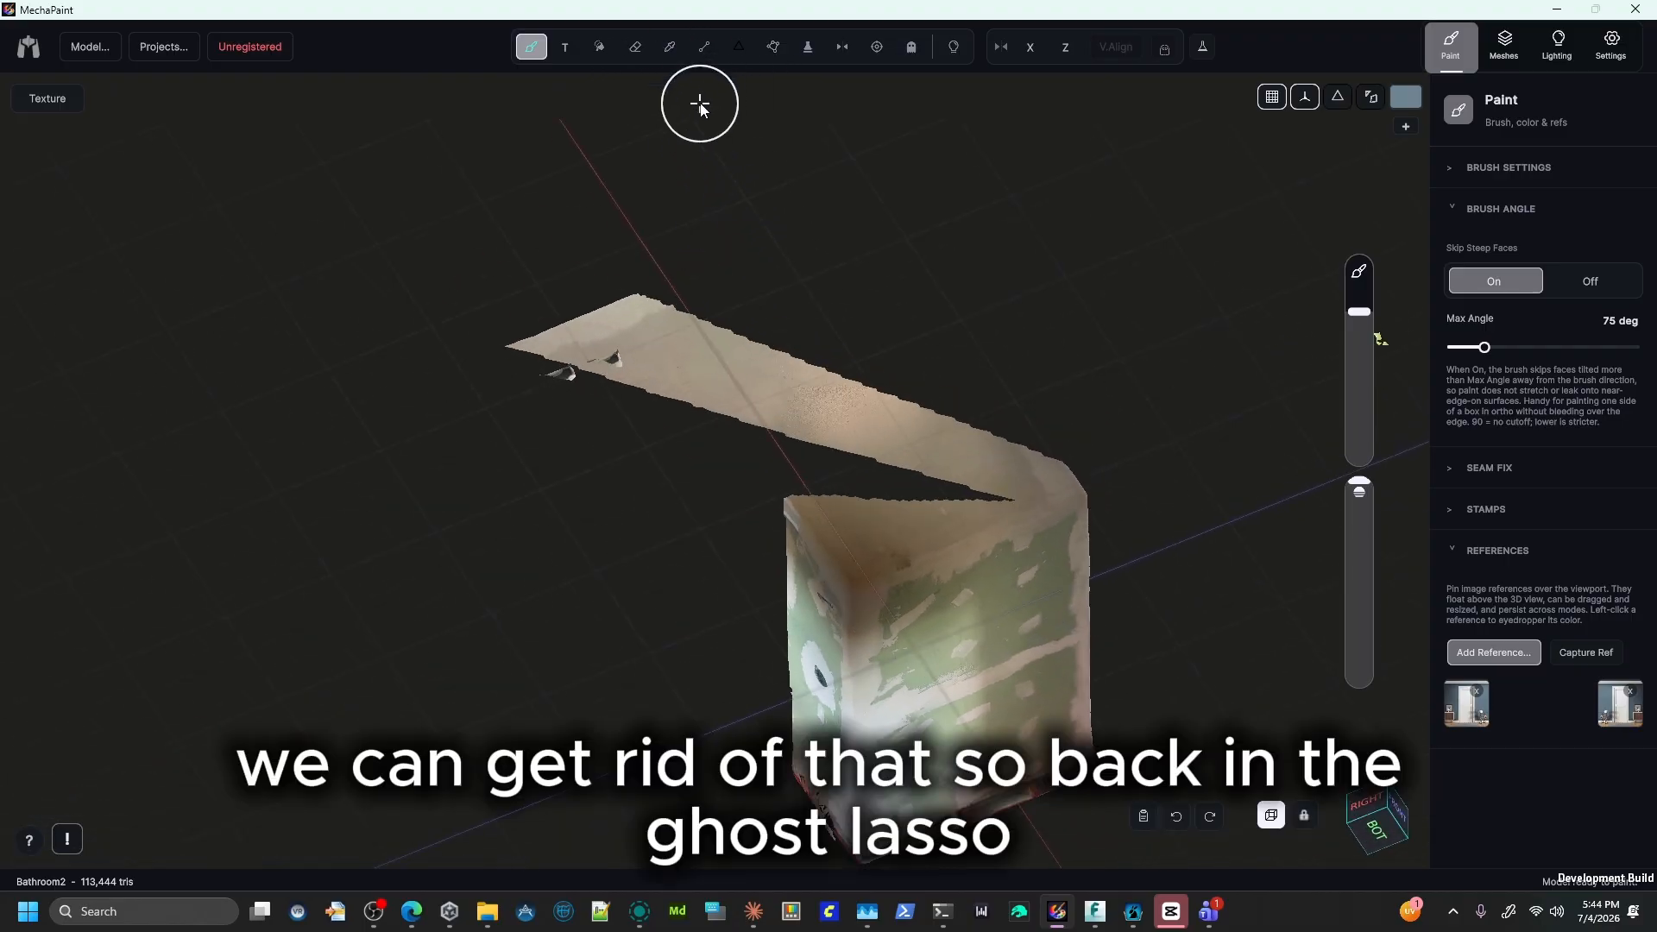
left_click(911, 47)
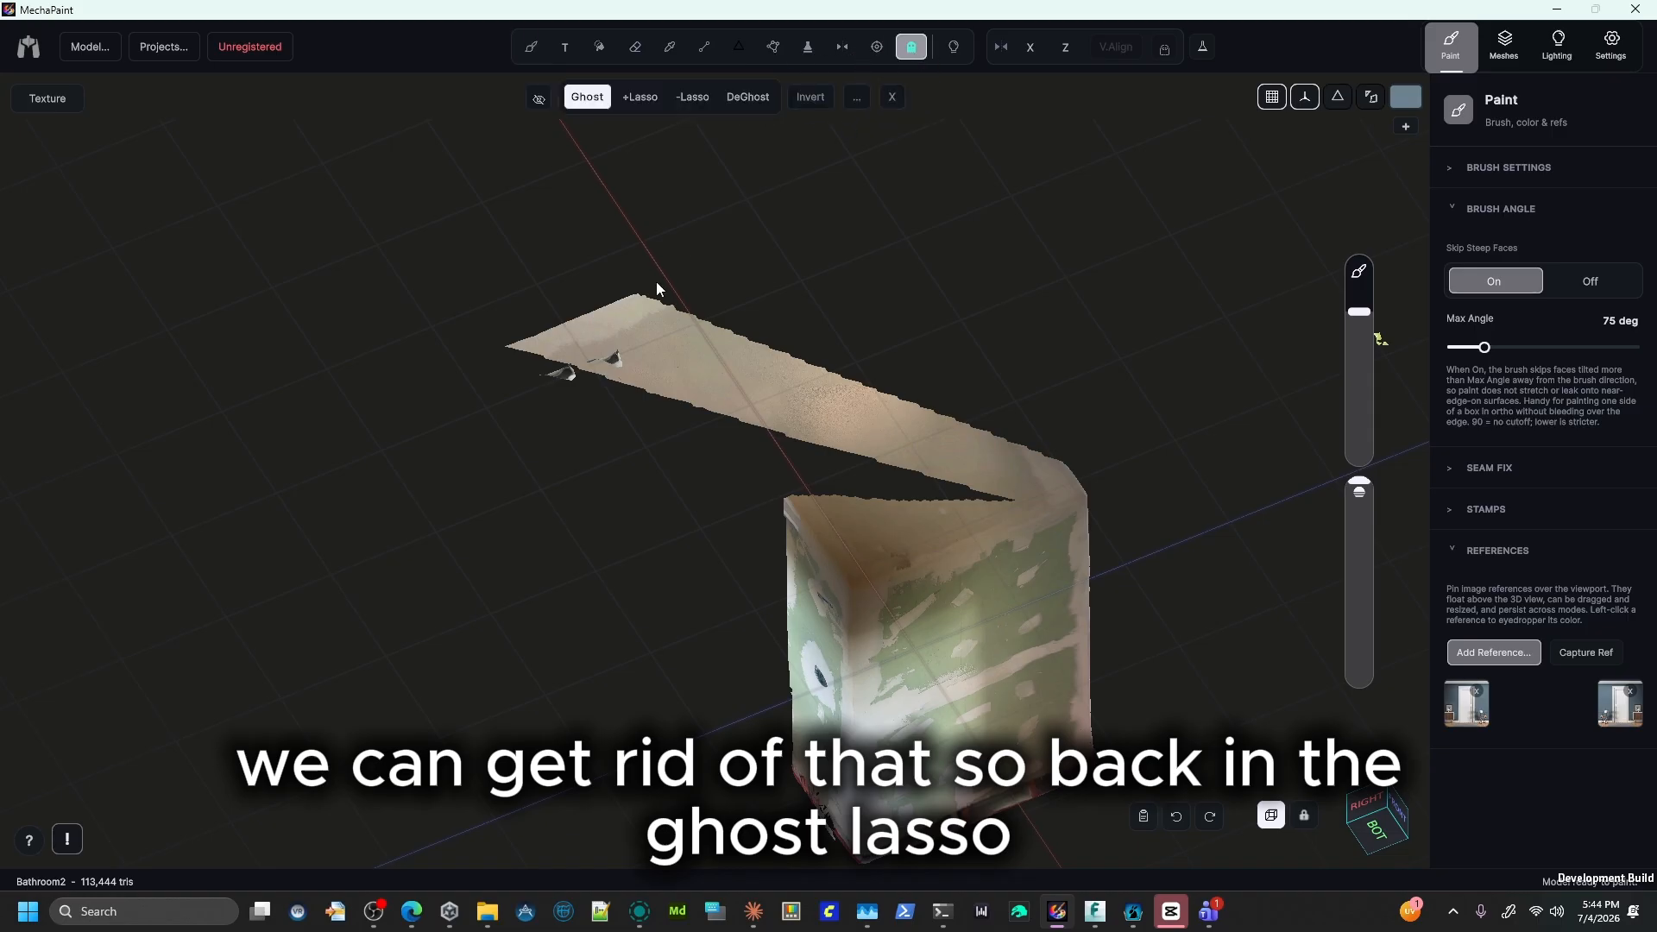
left_click(660, 99)
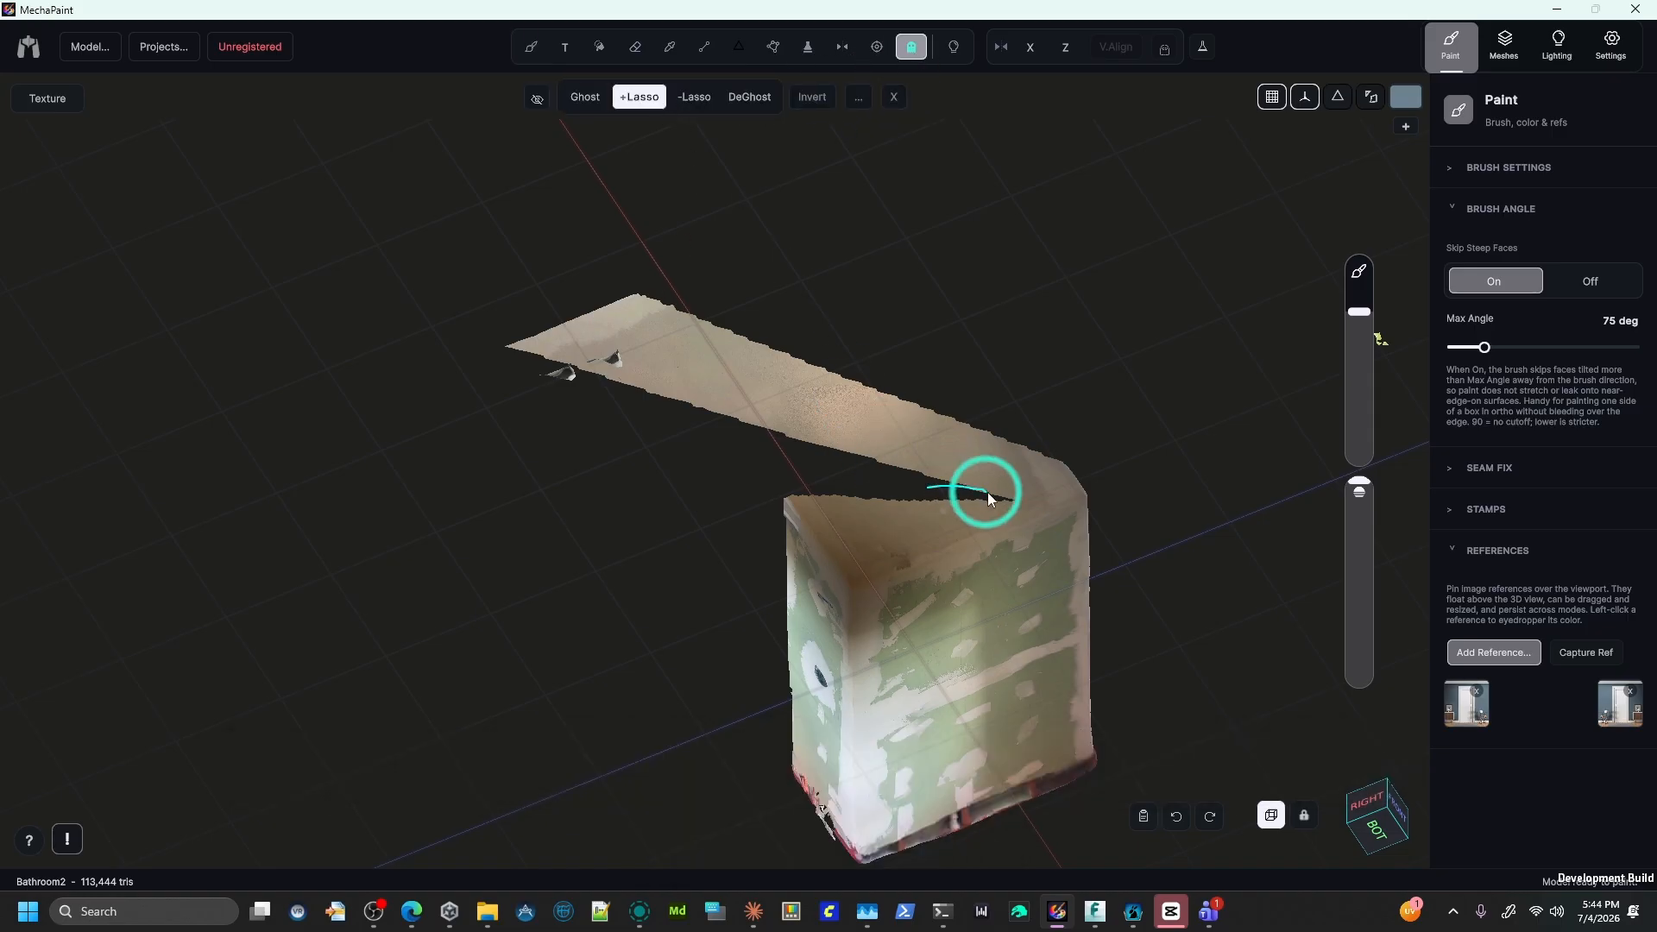
mouse_move(1091, 497)
left_mouse_down()
mouse_move(791, 209)
mouse_move(447, 426)
mouse_move(819, 488)
left_mouse_up()
left_click(537, 98)
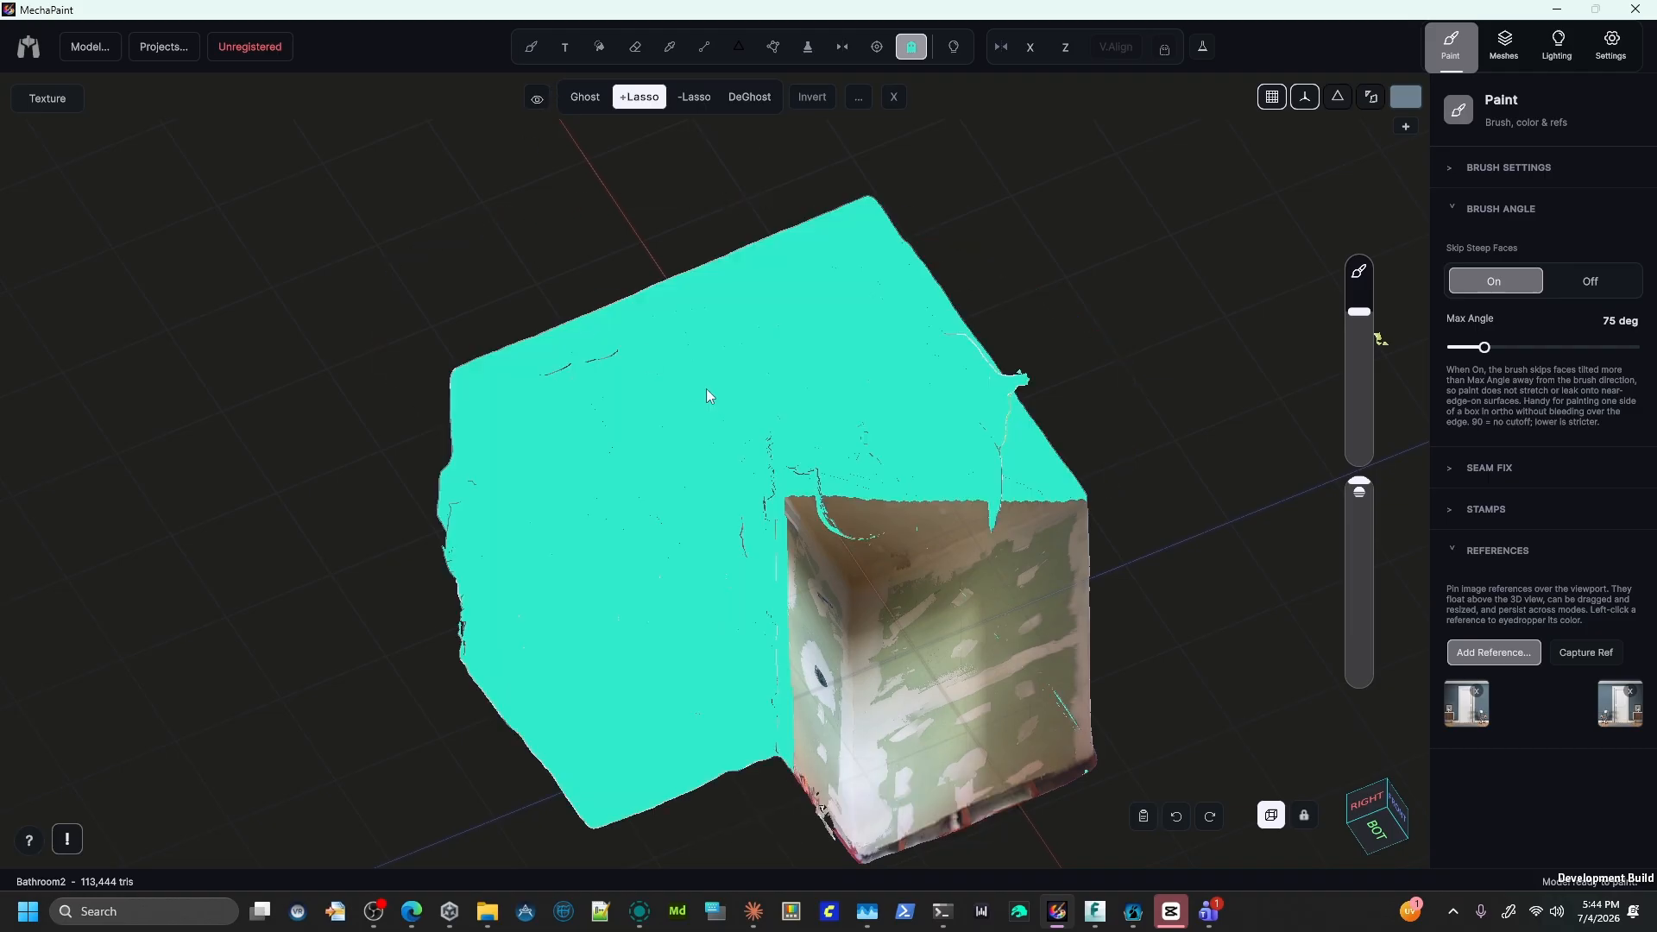
left_click(537, 99)
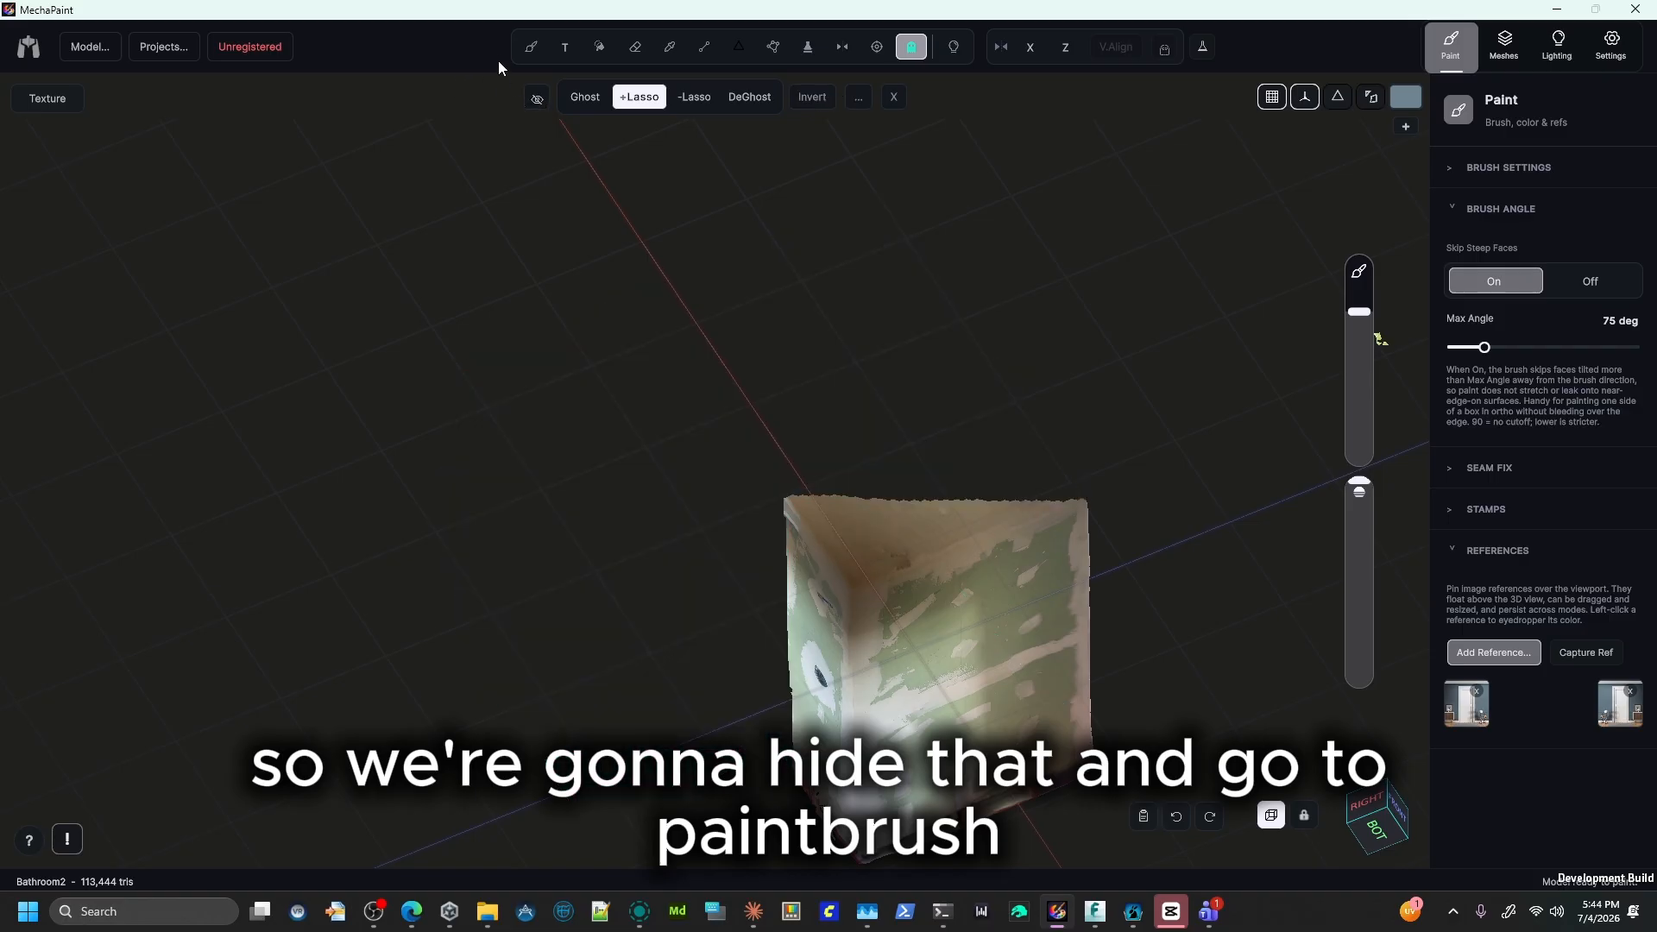
left_click(532, 46)
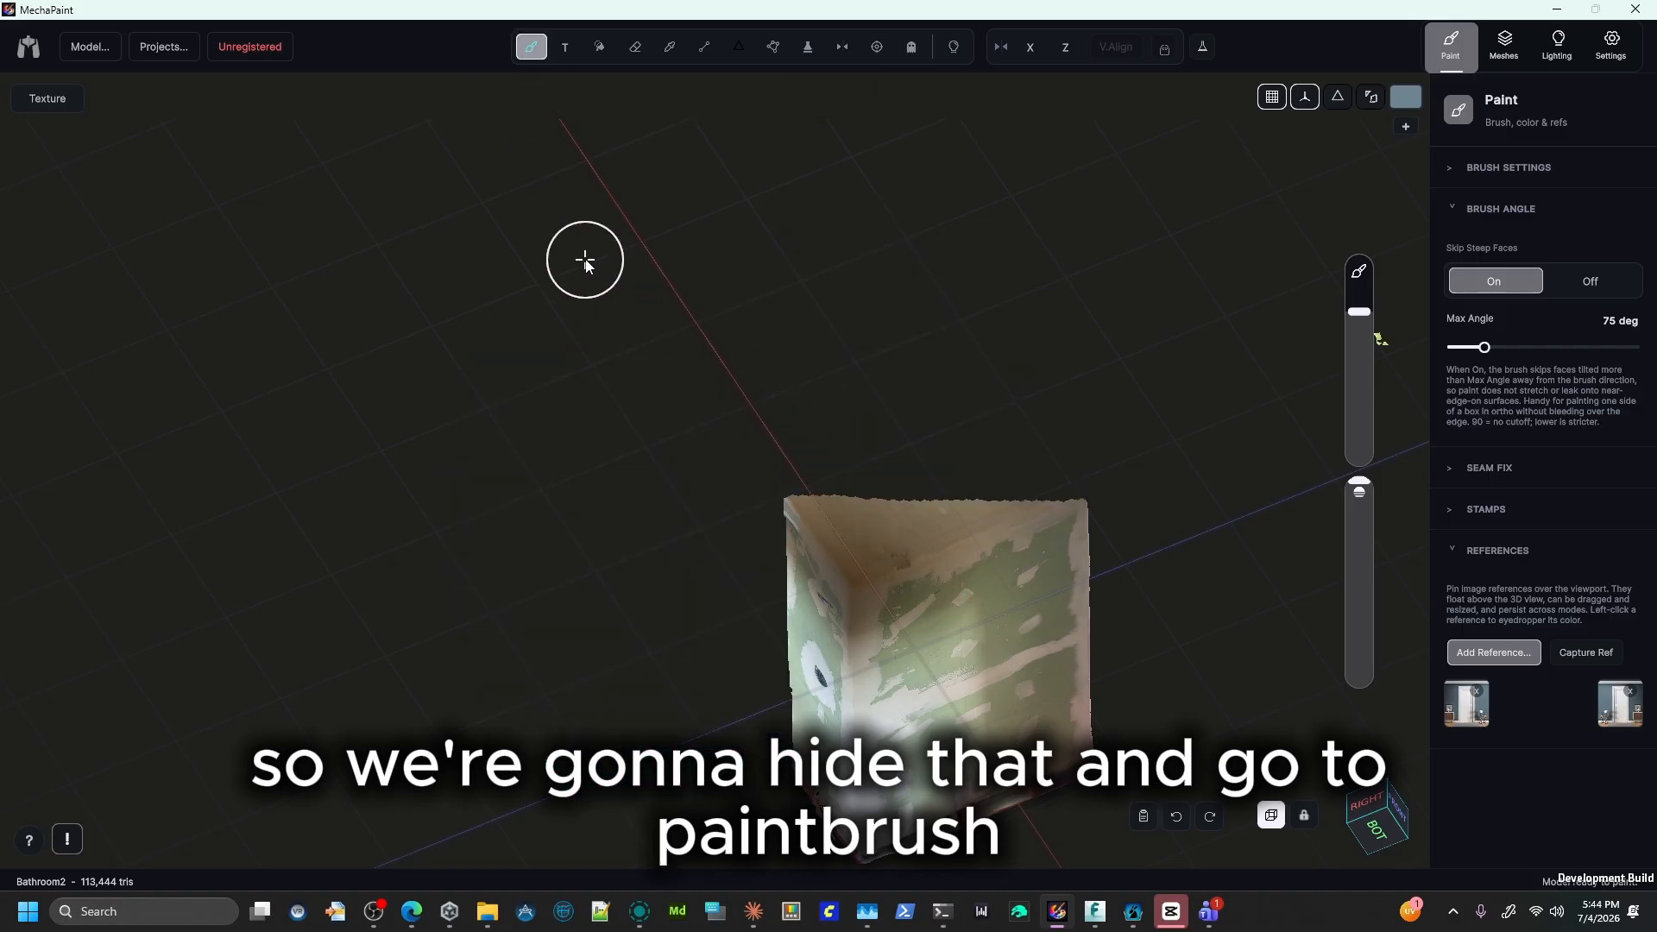
mouse_move(584, 258)
middle_mouse_down()
mouse_move(562, 320)
mouse_move(573, 484)
mouse_move(651, 447)
mouse_move(636, 446)
middle_mouse_up()
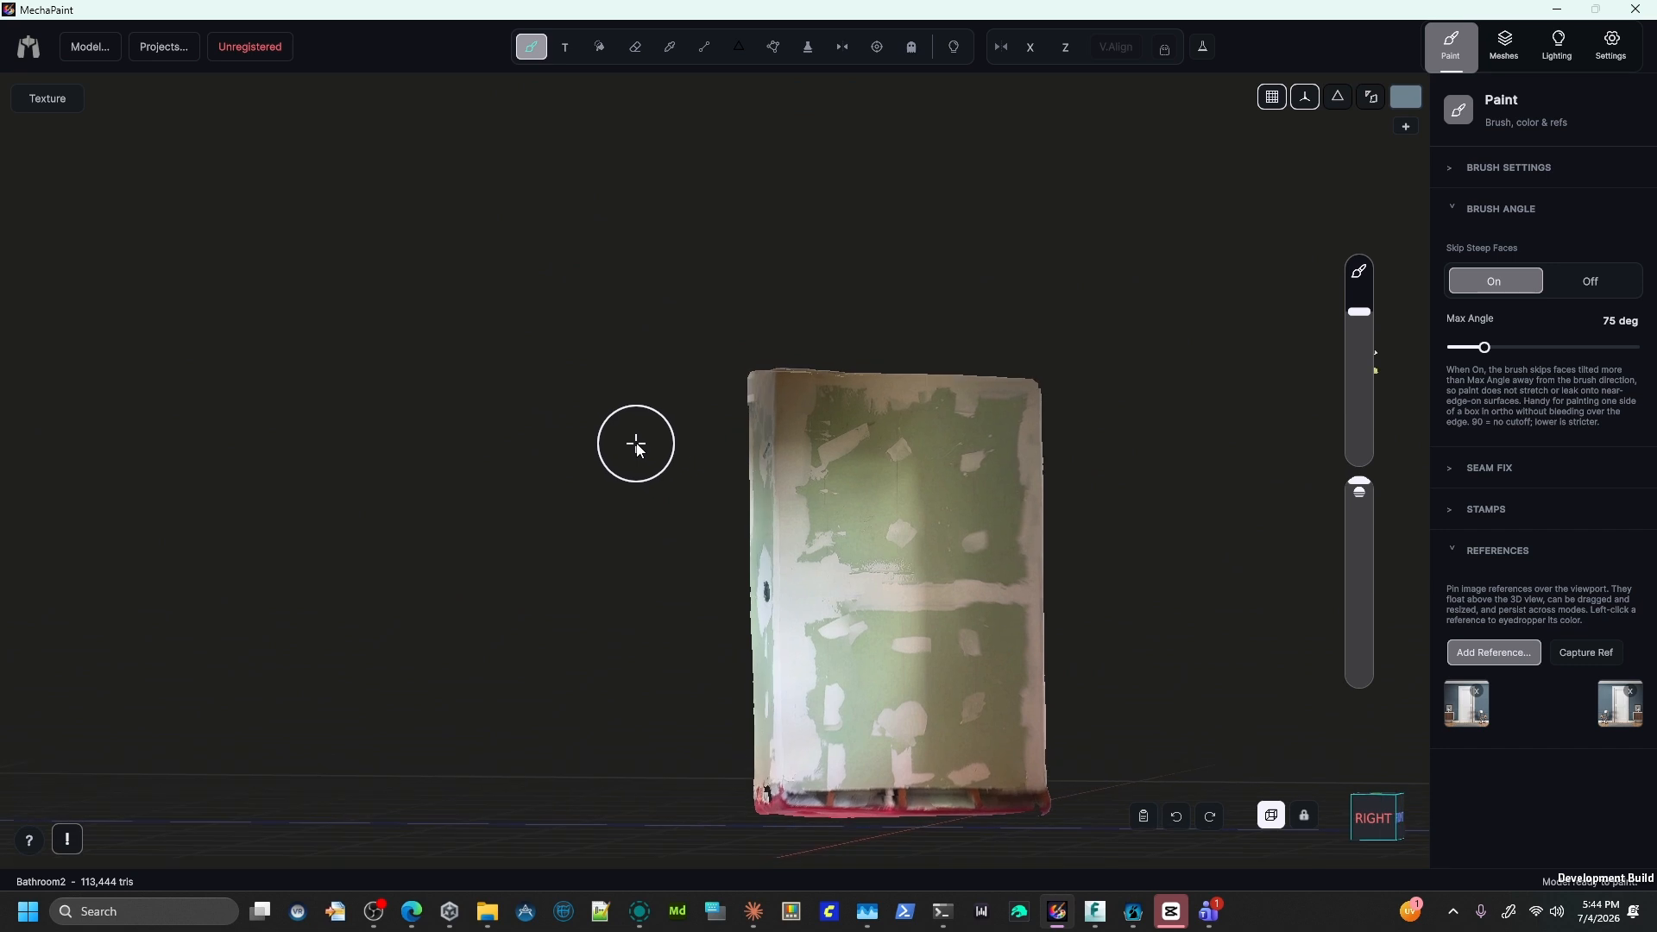
Open the blue-wall-and-door reference image, enlarge it and place it over the bare alcove wall, viewed face-on.
middle_click_drag(636, 446, 638, 435)
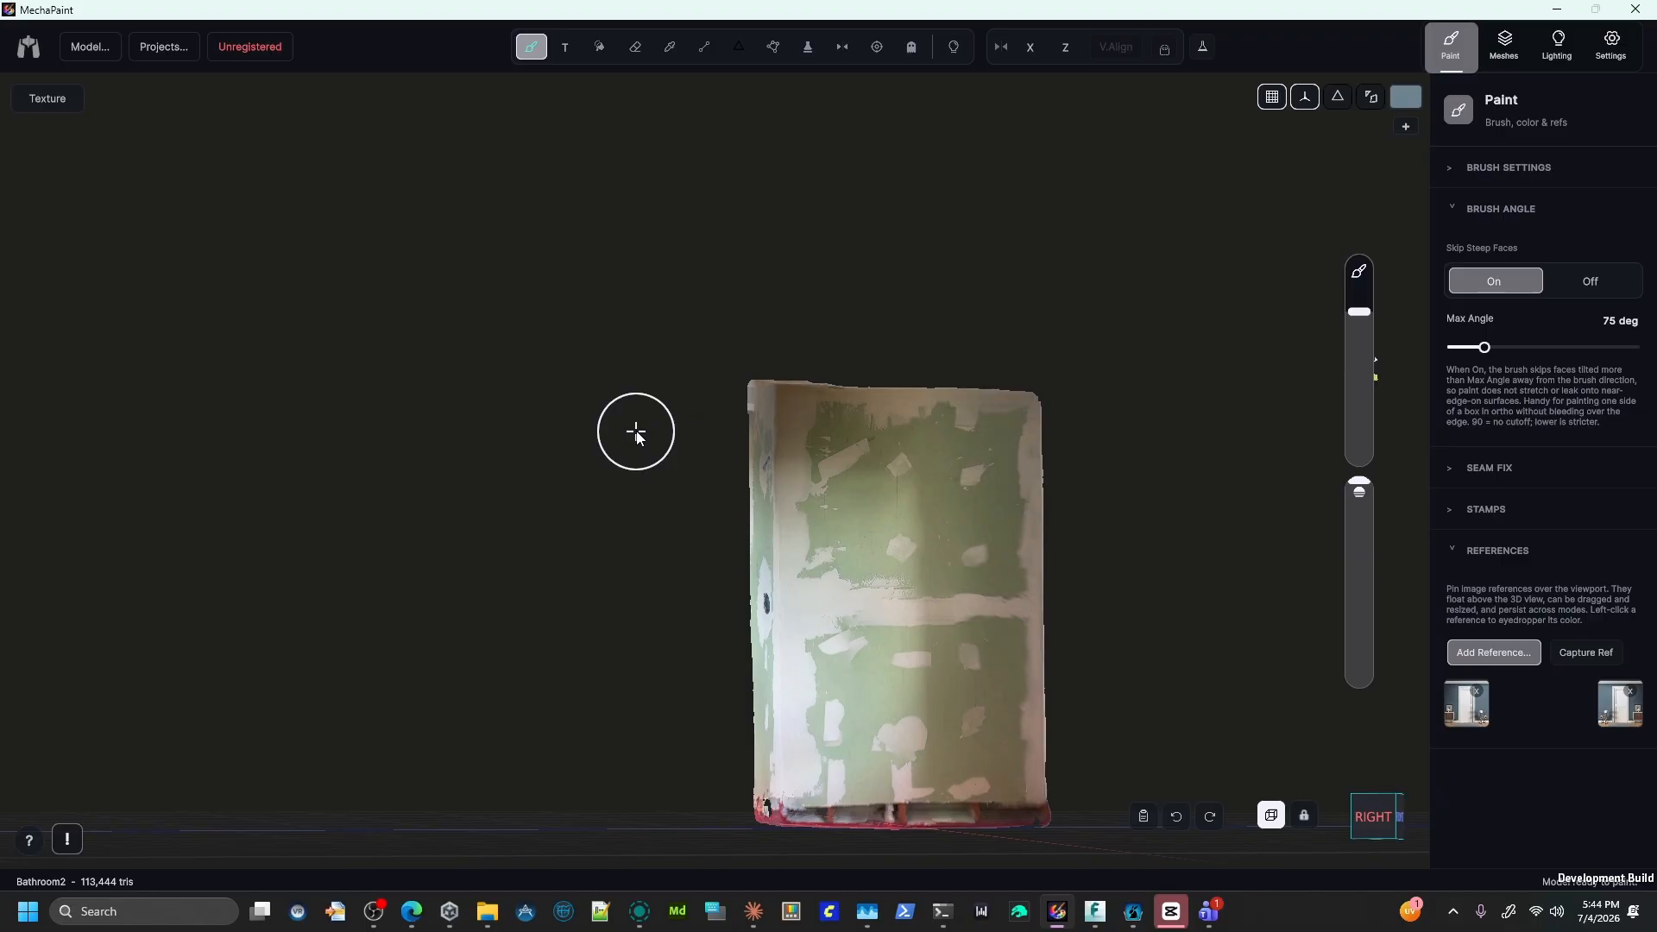
middle_click_drag(637, 434, 566, 514)
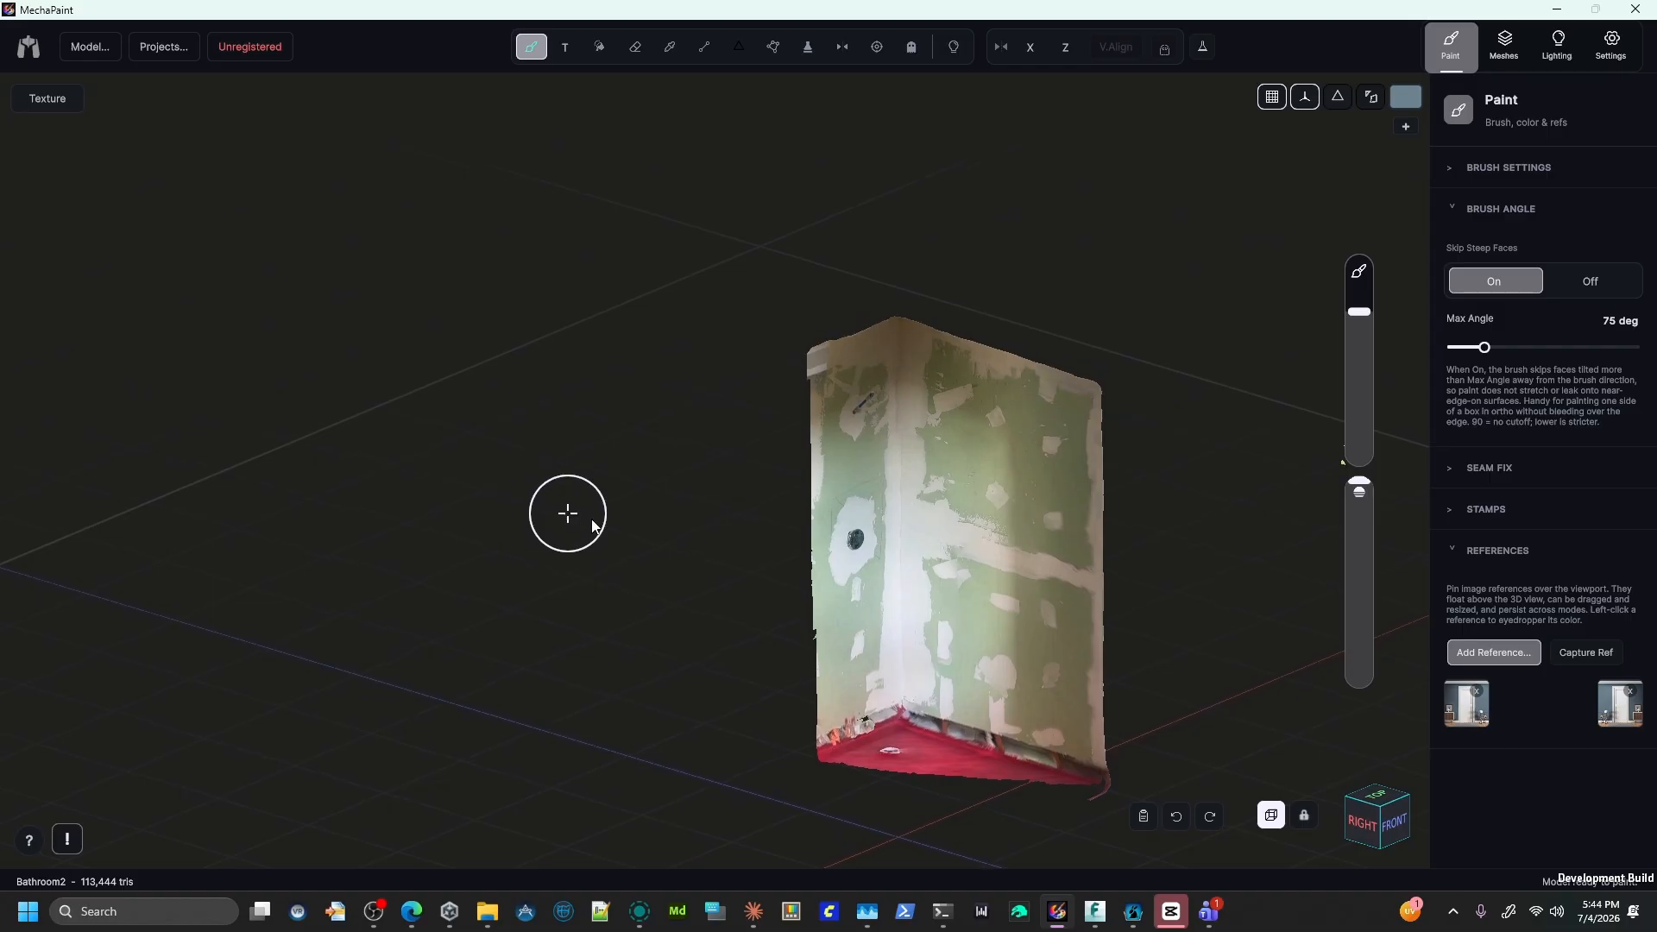
left_click(1620, 714)
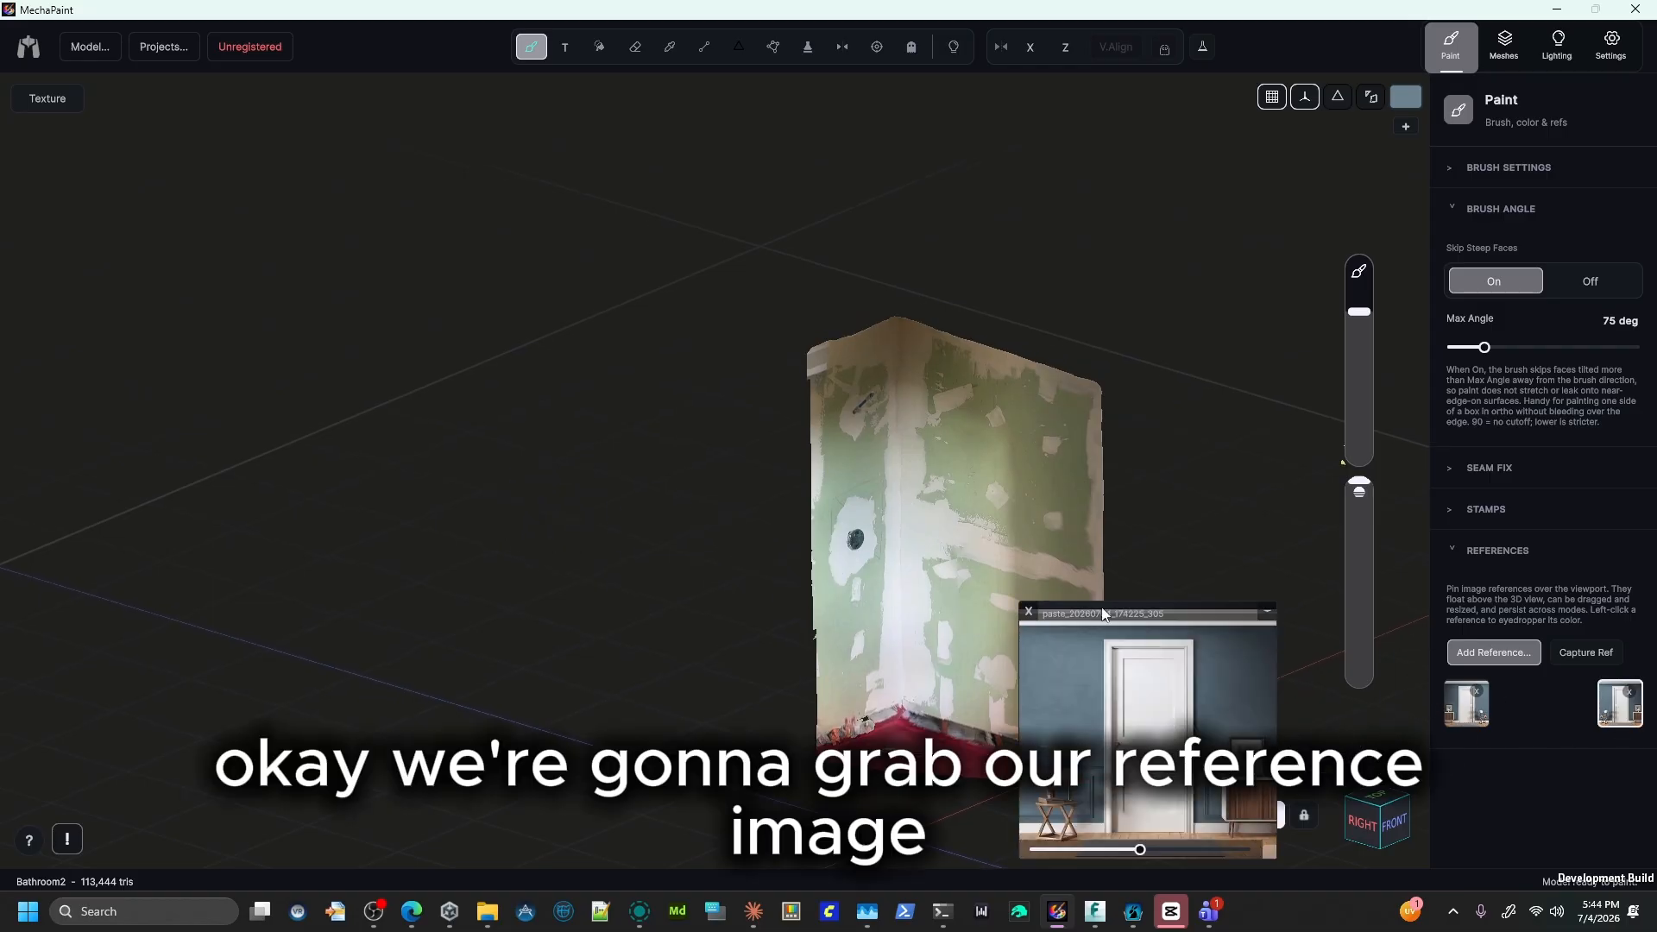
left_click_drag(1116, 604, 261, 206)
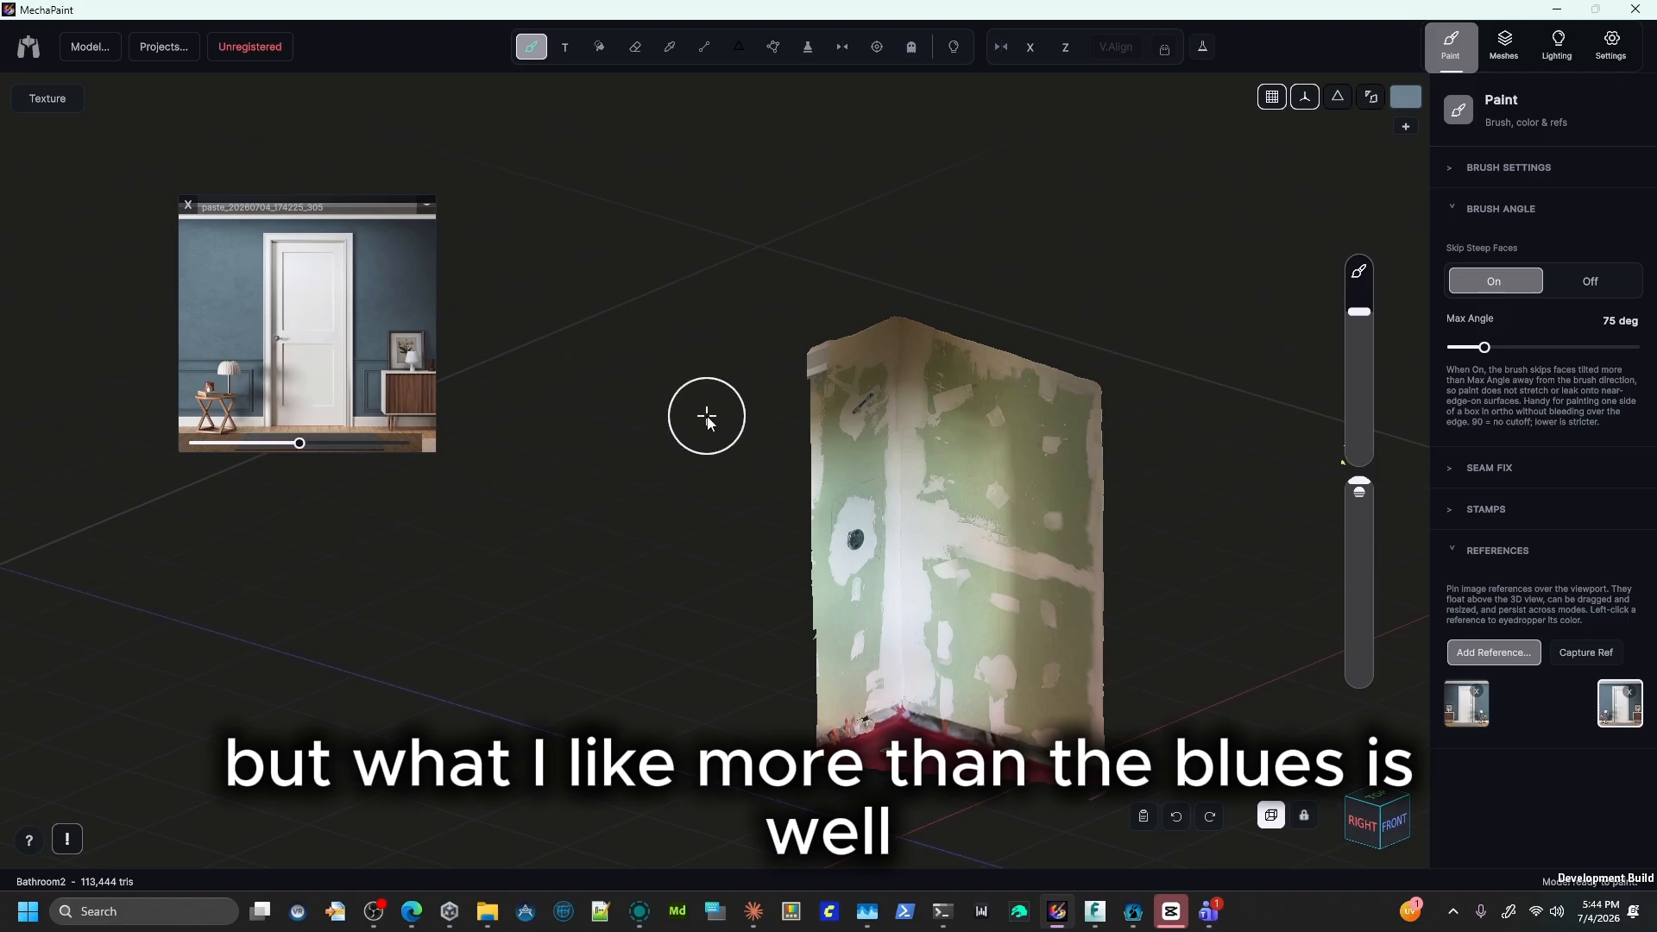
middle_click_drag(1176, 503, 1298, 436)
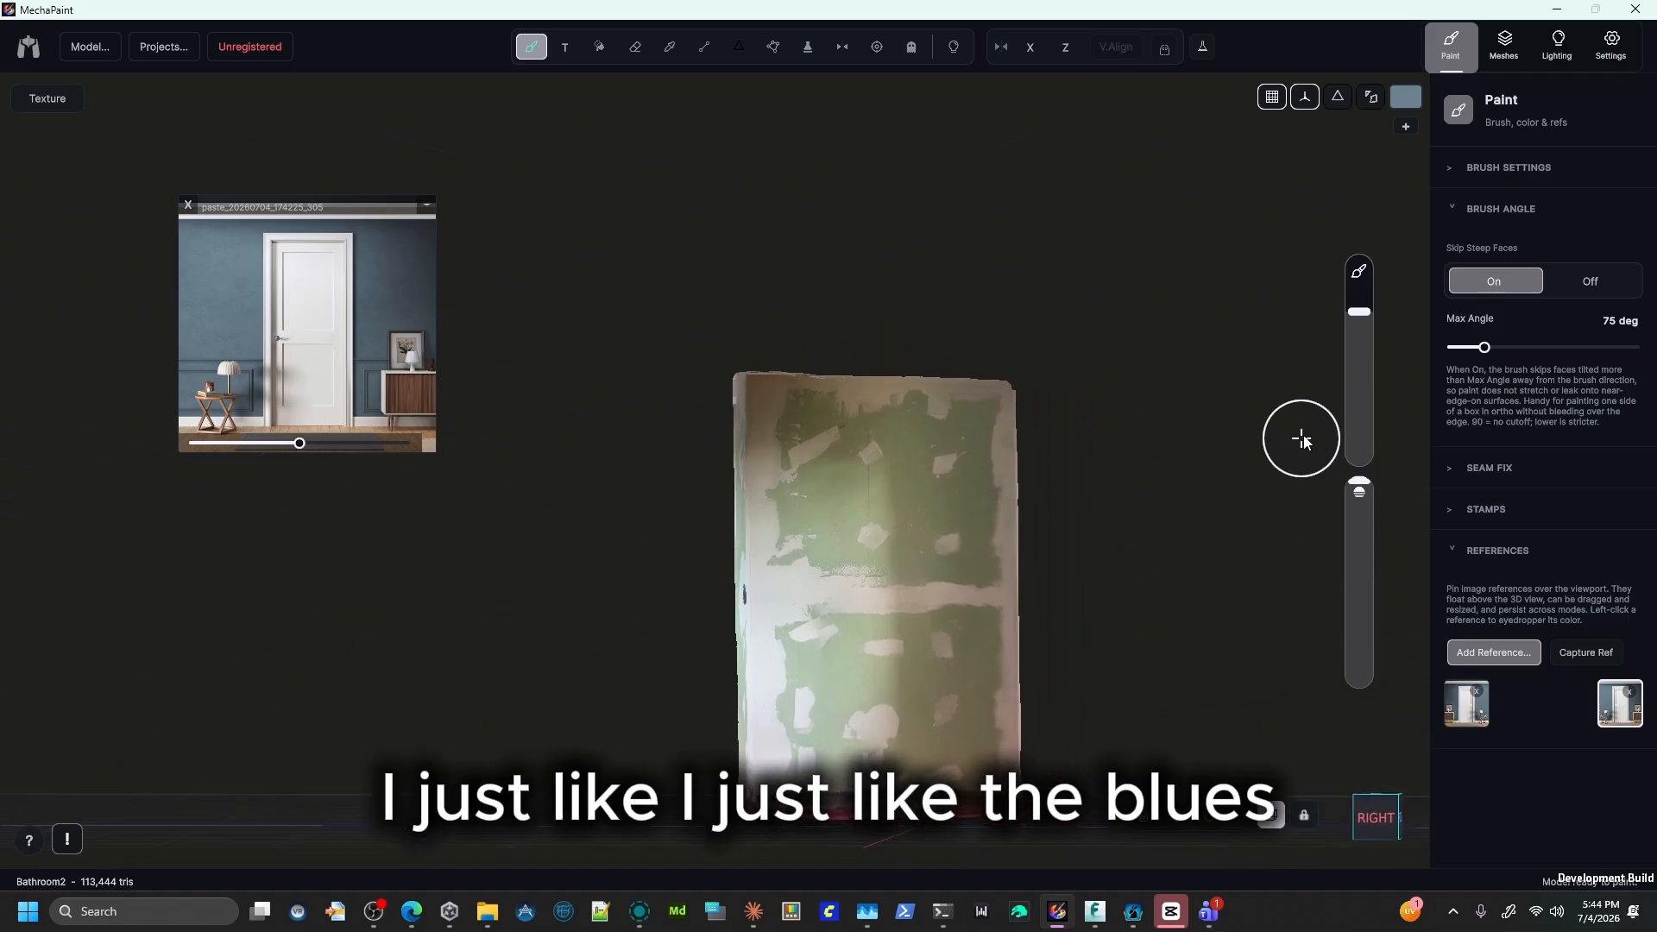
left_click_drag(389, 212, 824, 402)
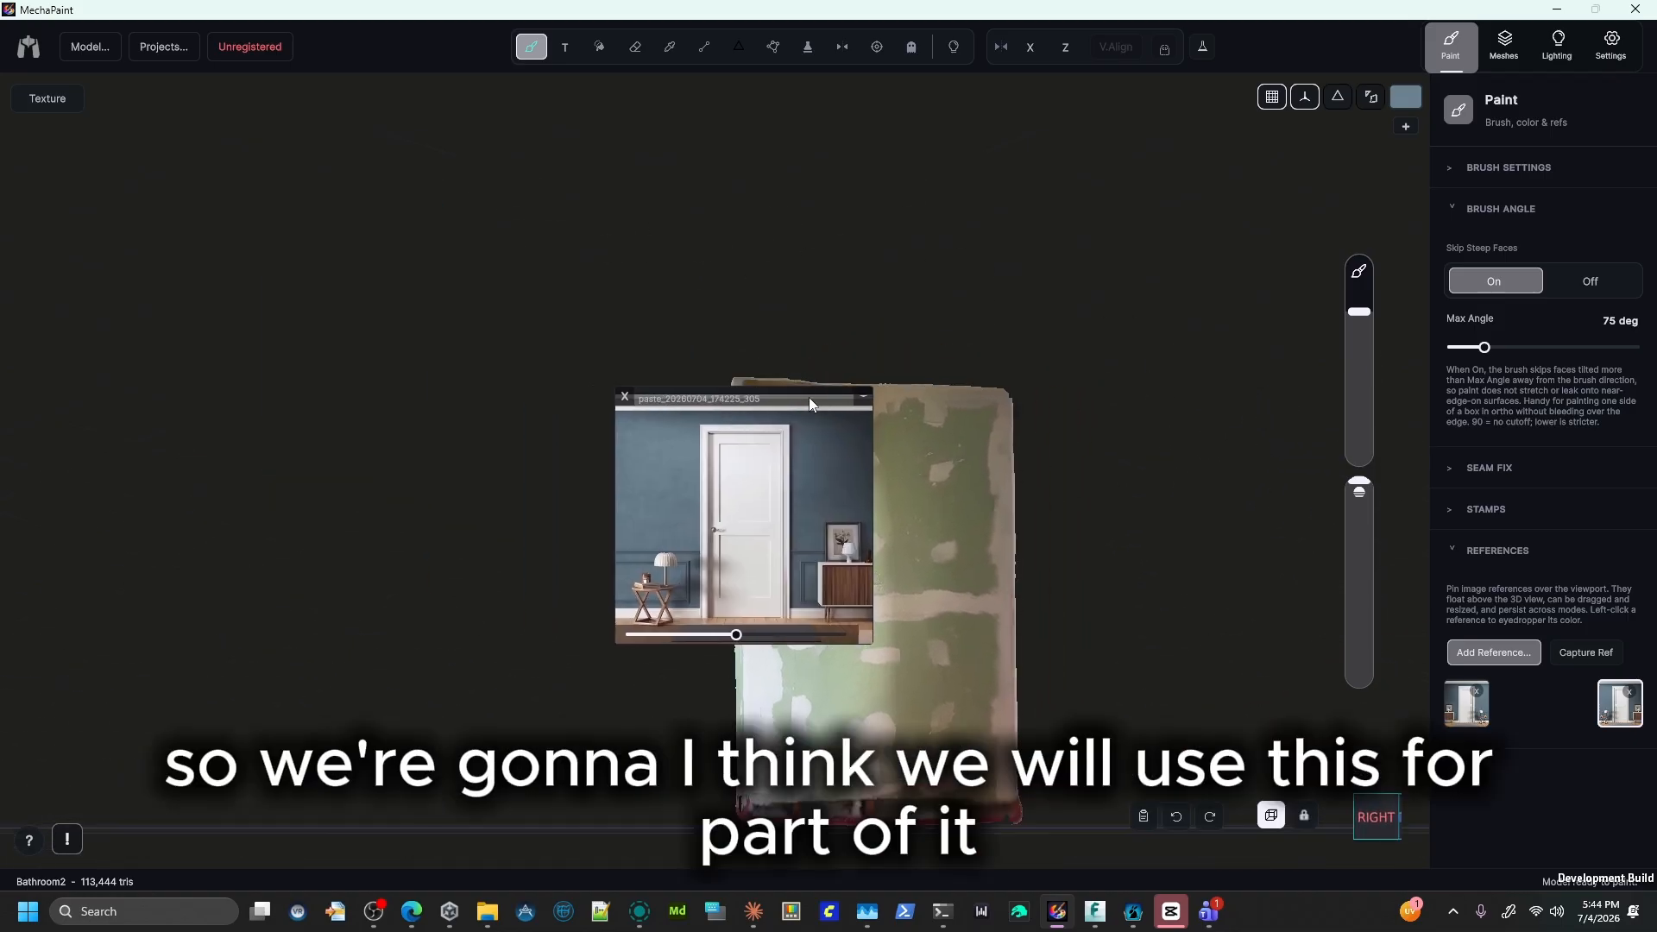
left_click_drag(866, 634, 1113, 849)
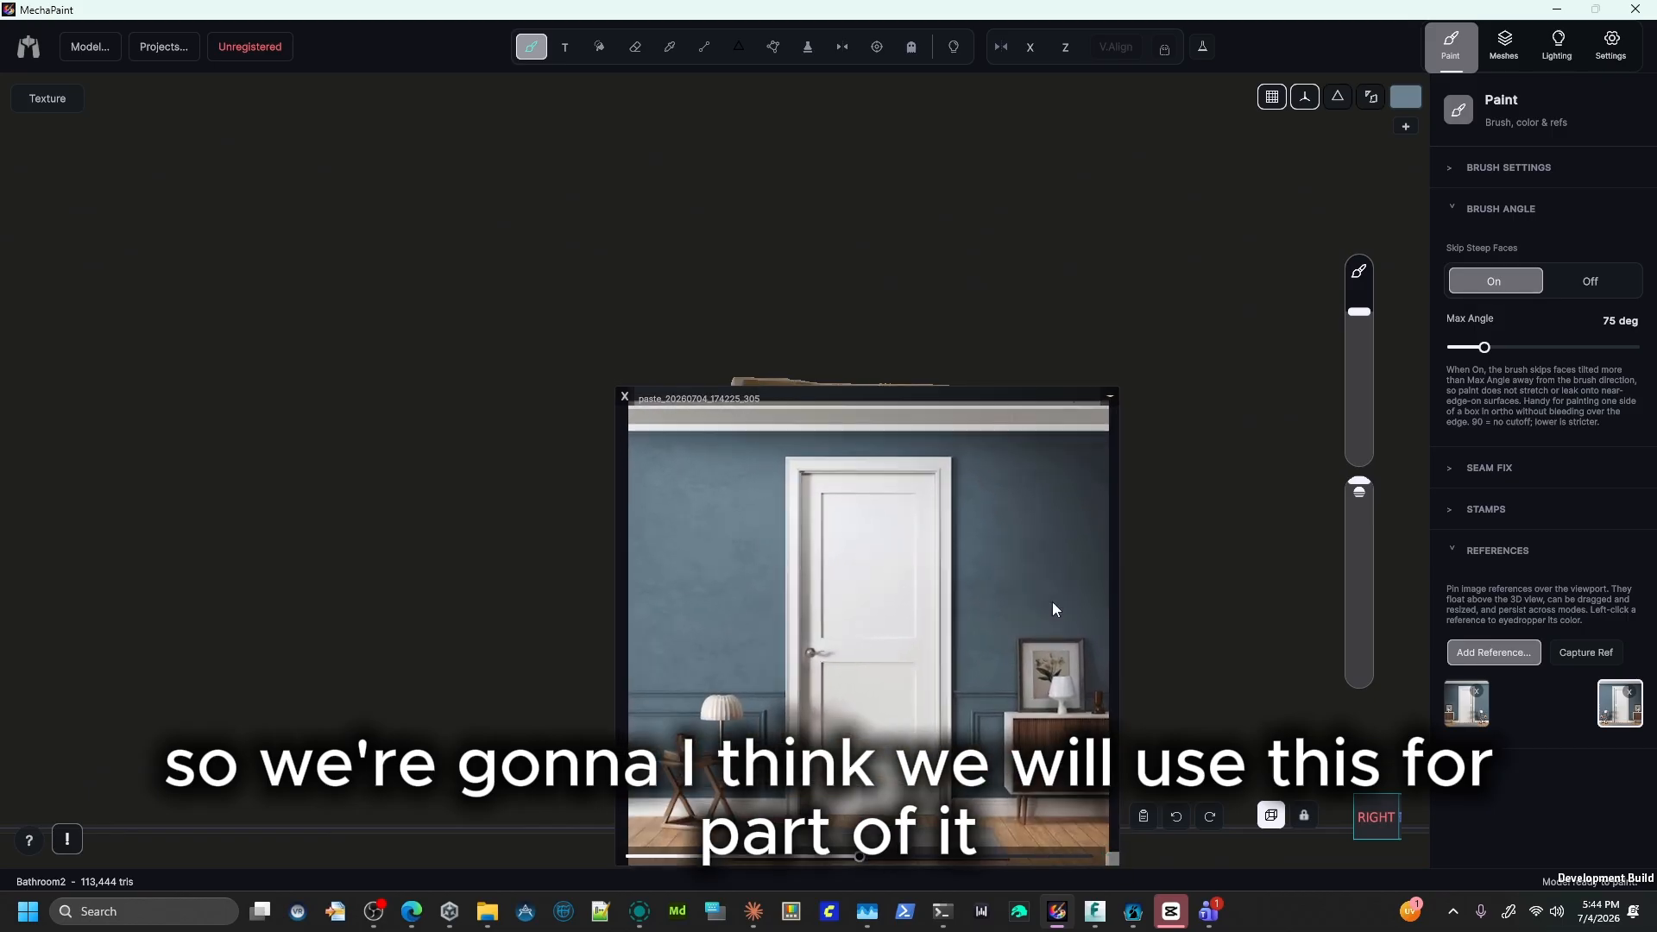
left_click_drag(938, 392, 767, 384)
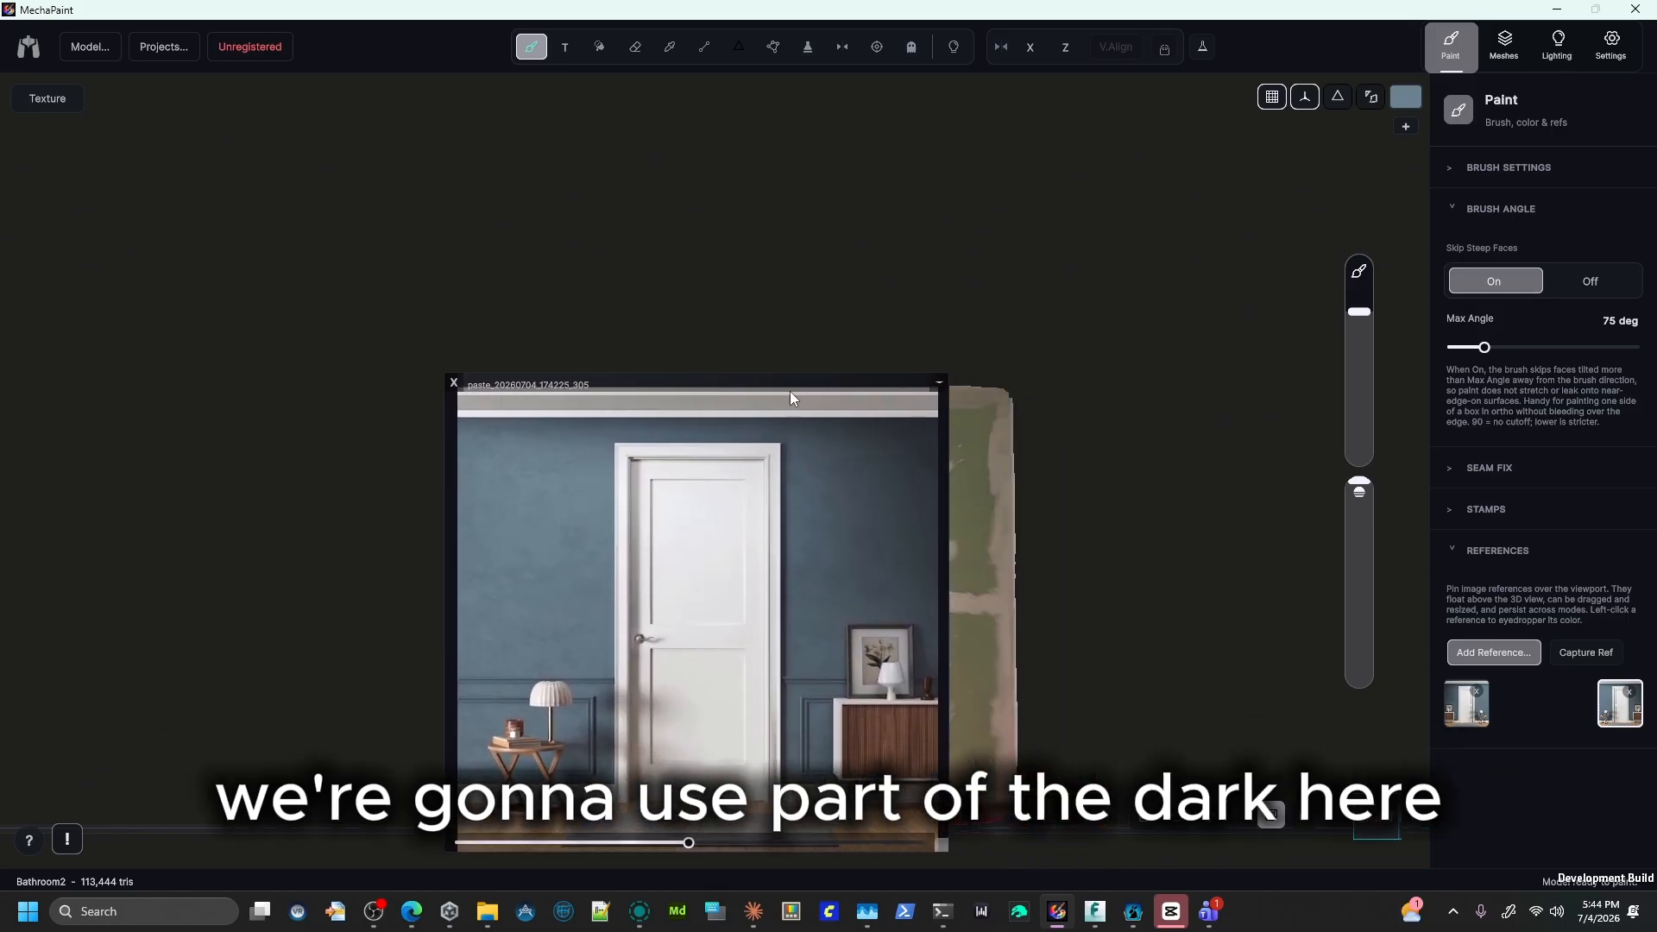
Set the reference to Overlay, paint a patch of its dark blue wall onto the upper half of the bare wall, and close the reference.
left_click(939, 382)
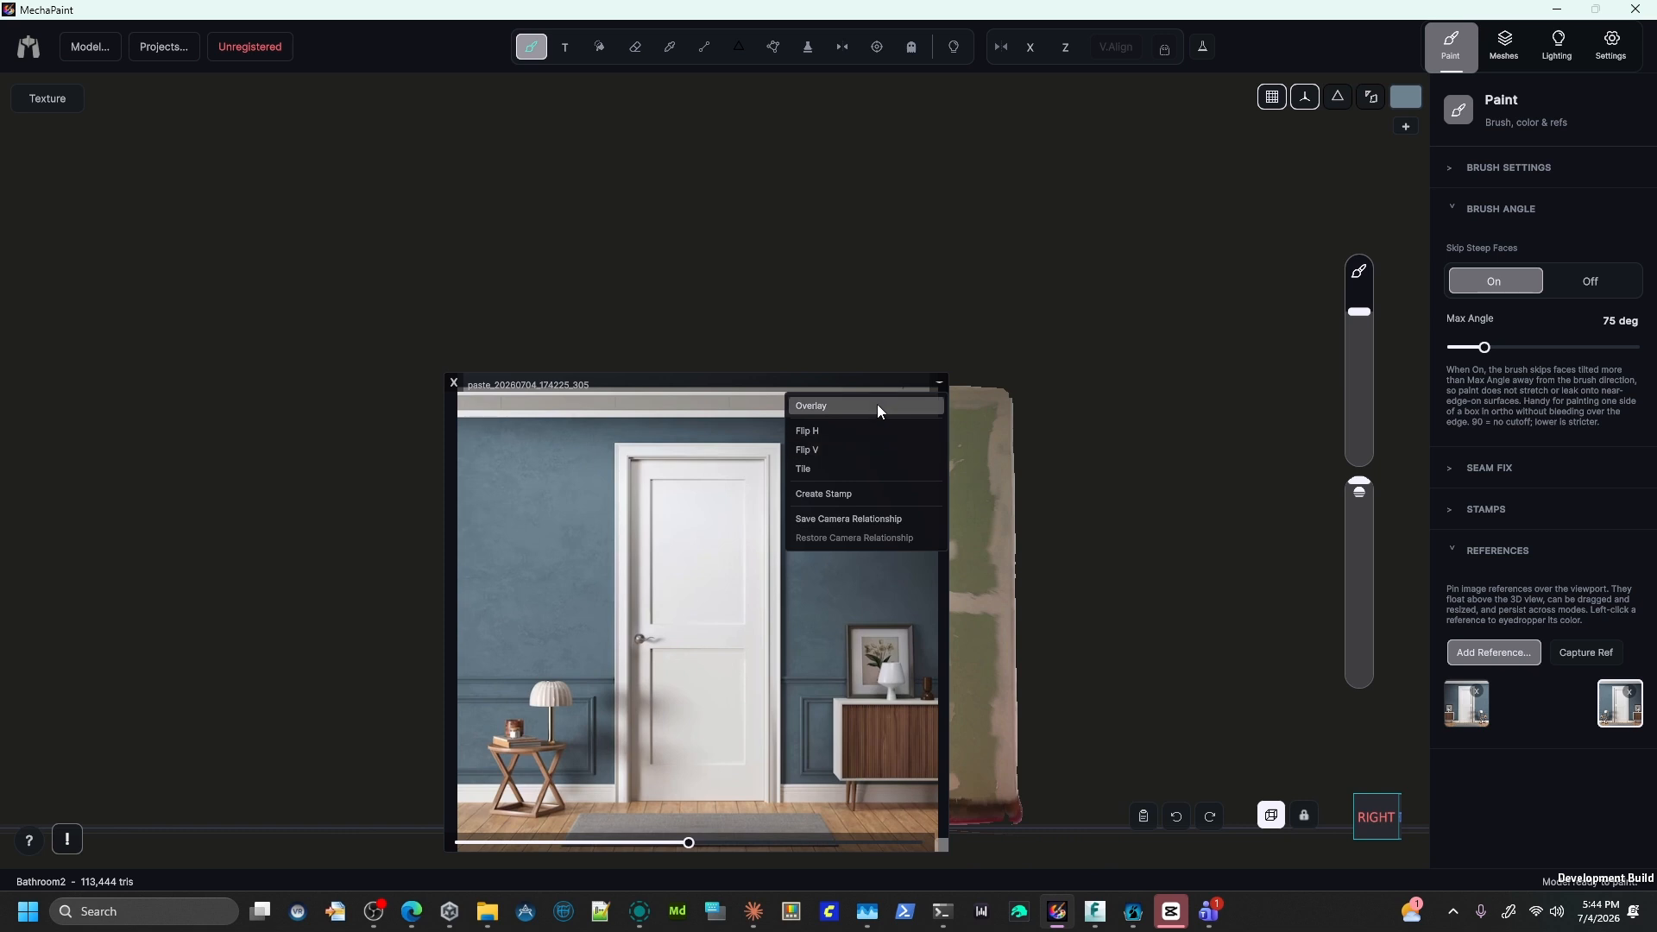
left_click(876, 404)
left_click_drag(872, 462, 897, 508)
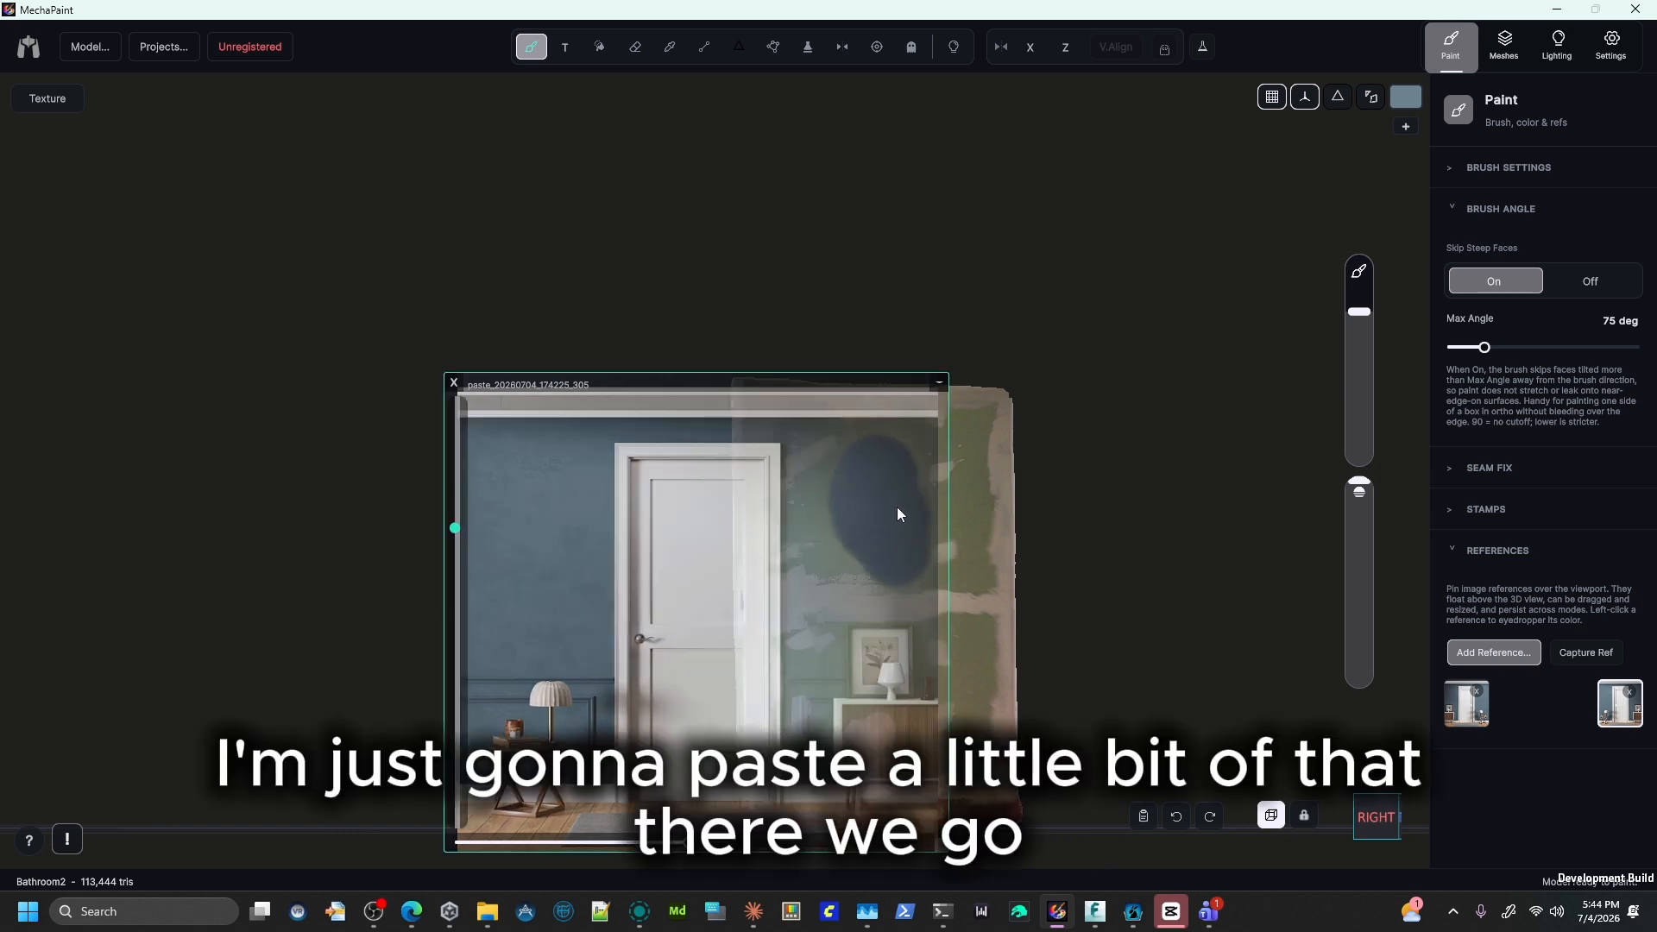
left_click(455, 382)
middle_click_drag(1150, 484, 991, 370)
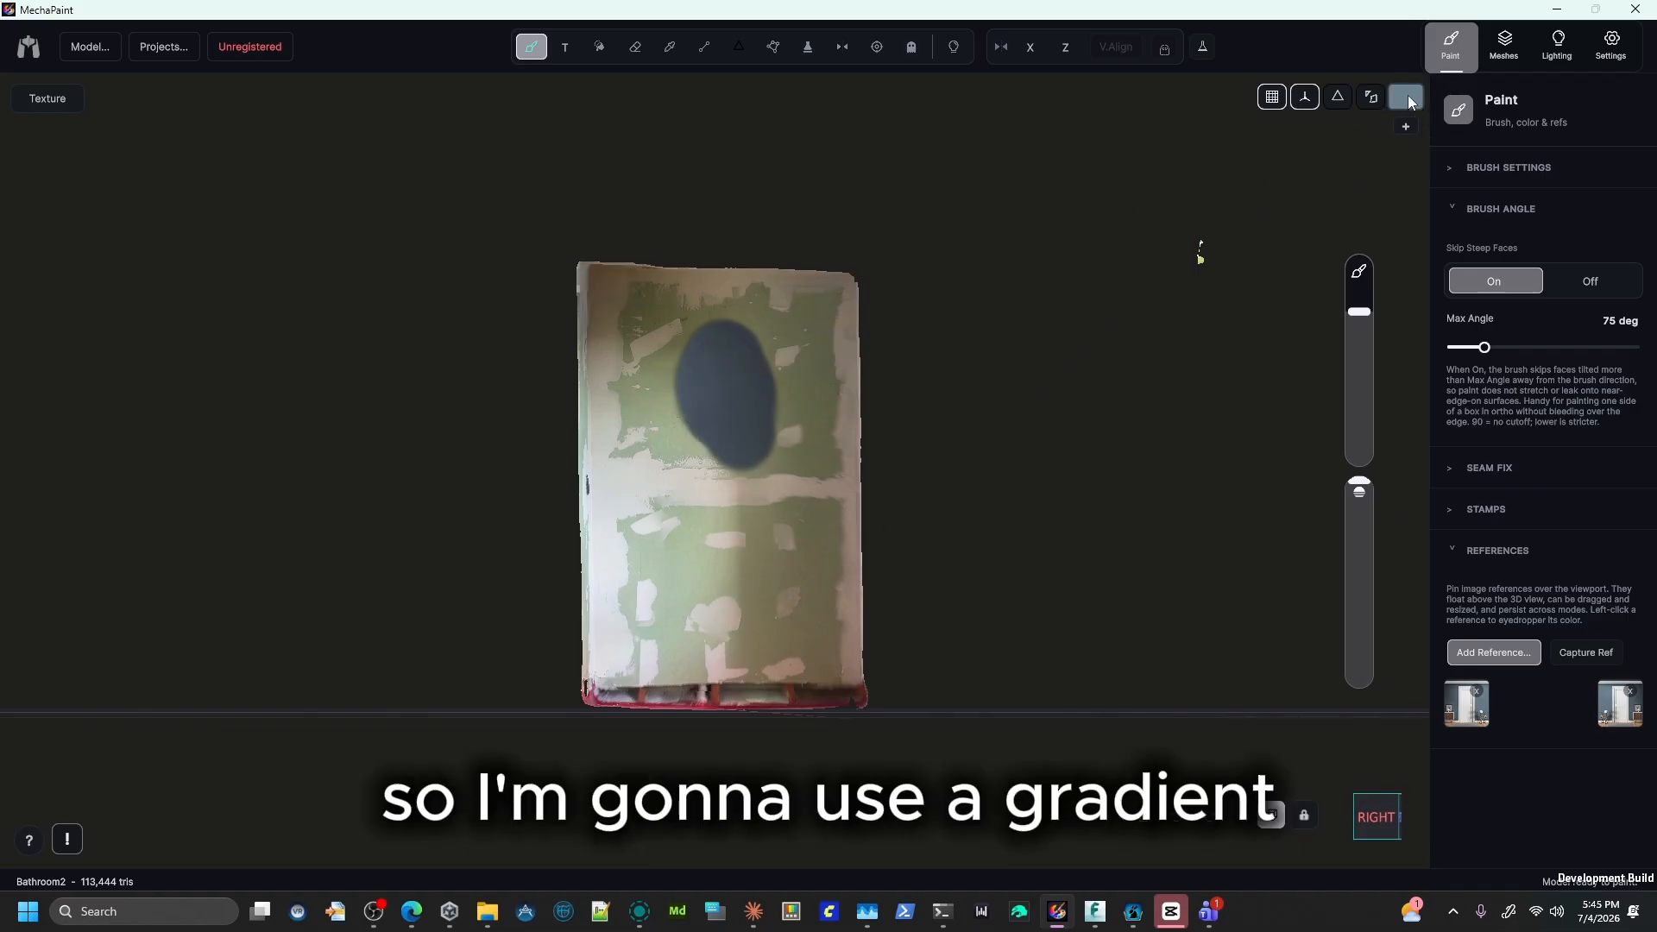
Turn on the linear gradient and sample its start color, #3D4951, from the painted blue patch on the wall.
left_click(1405, 97)
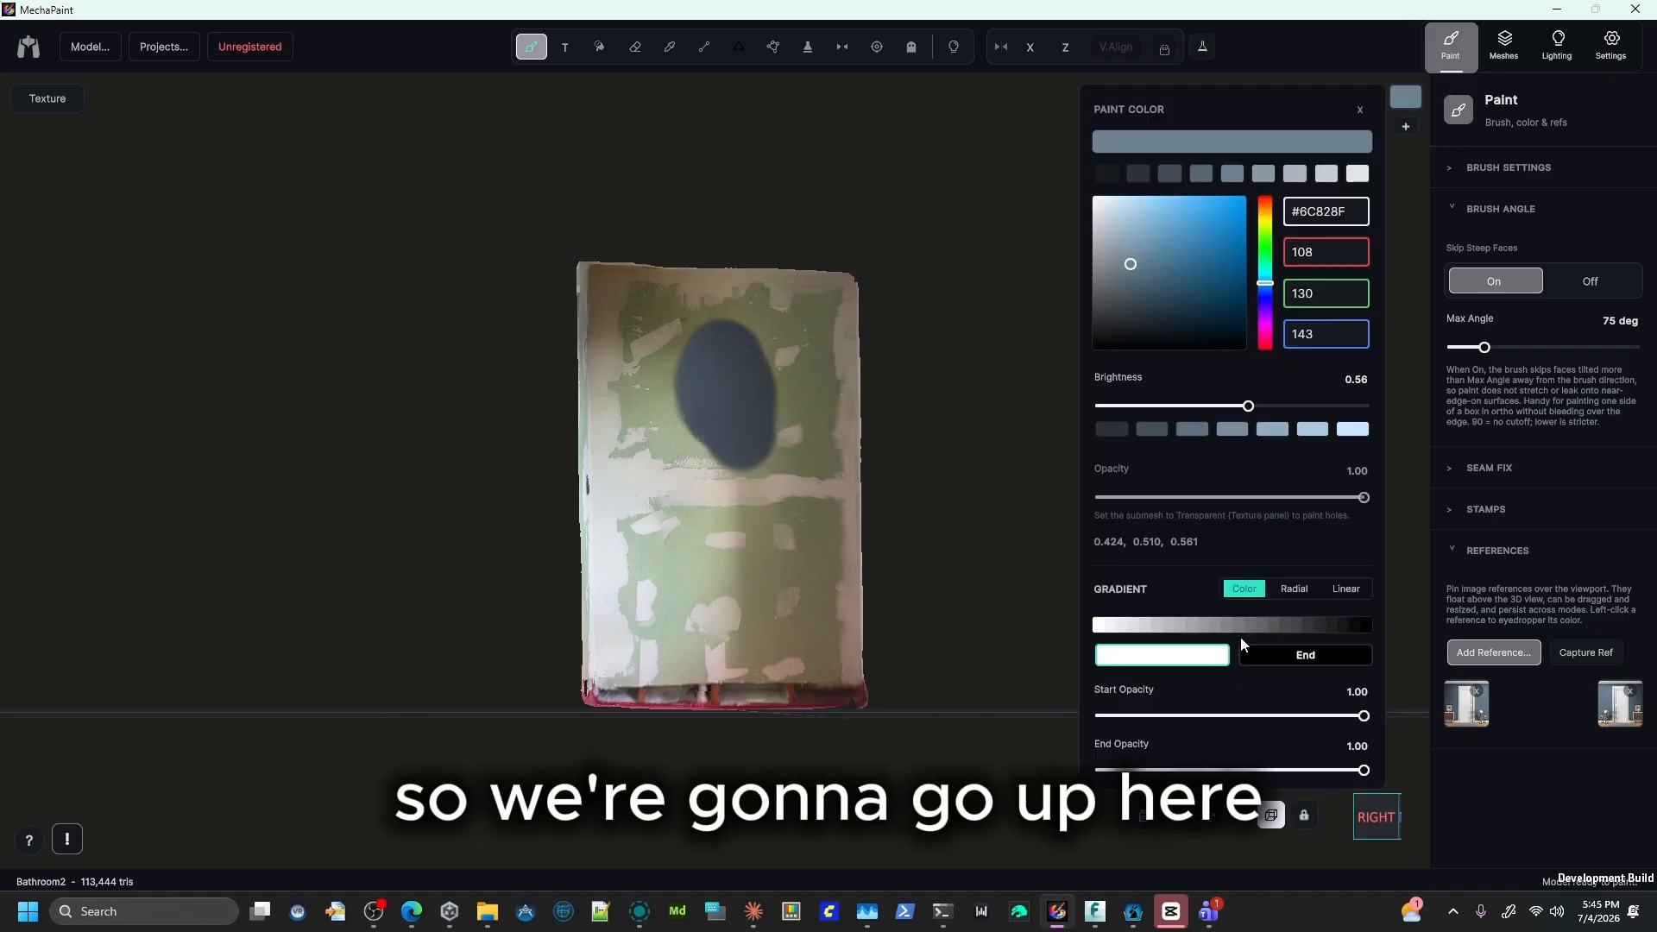
left_click(1343, 588)
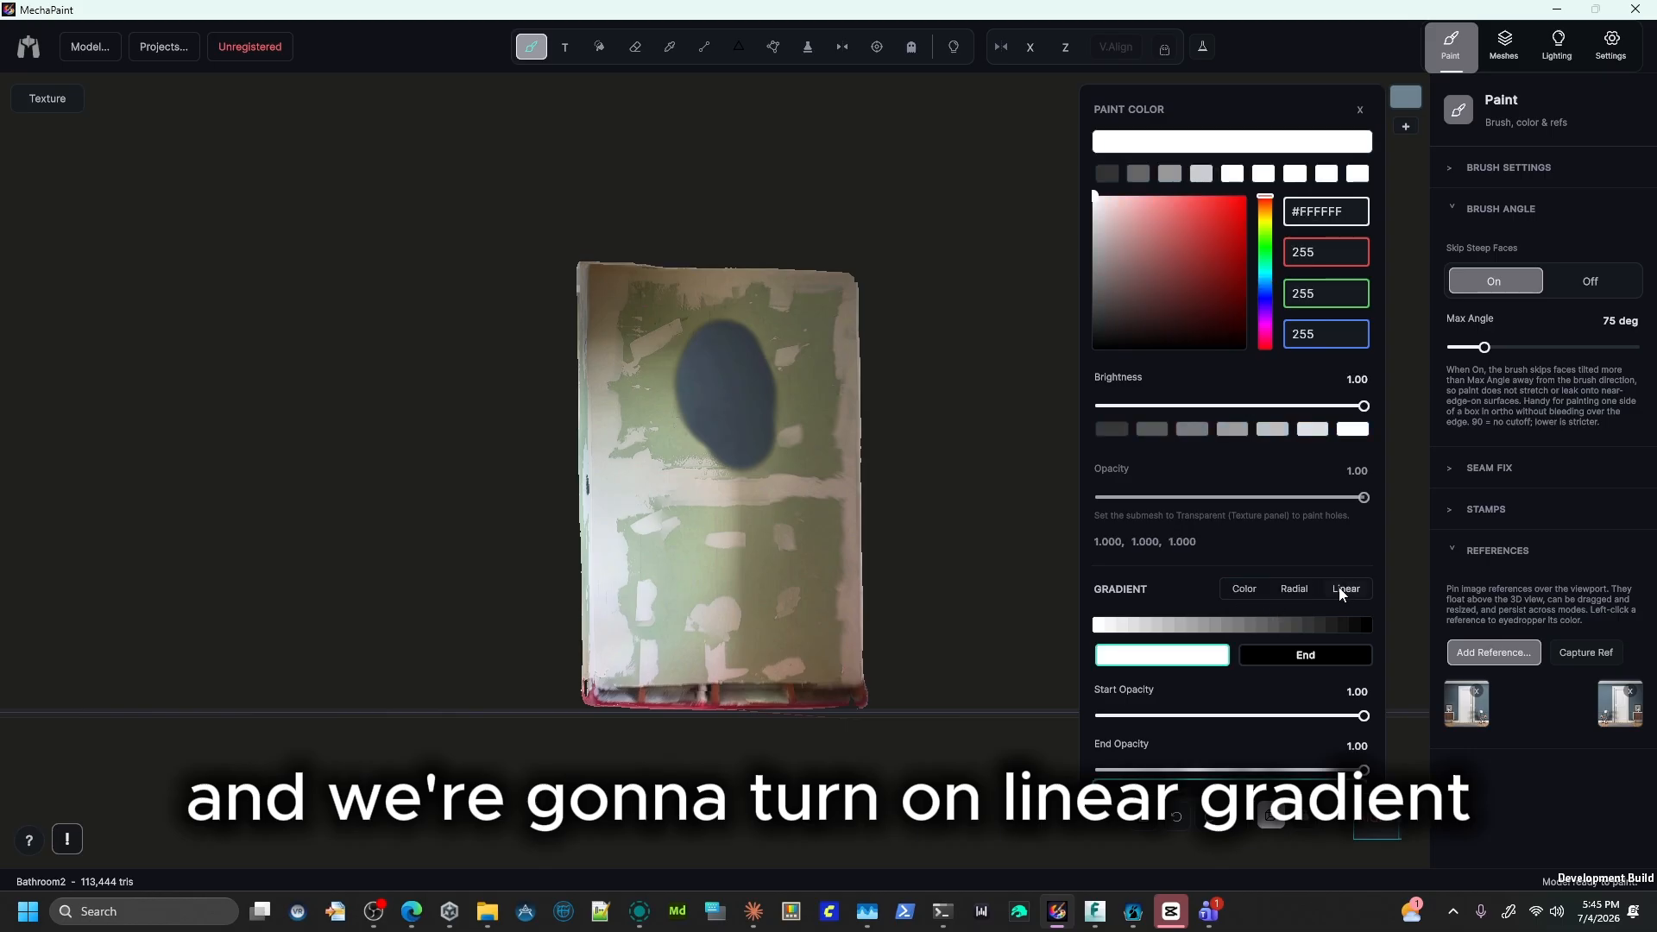
left_click(1163, 656)
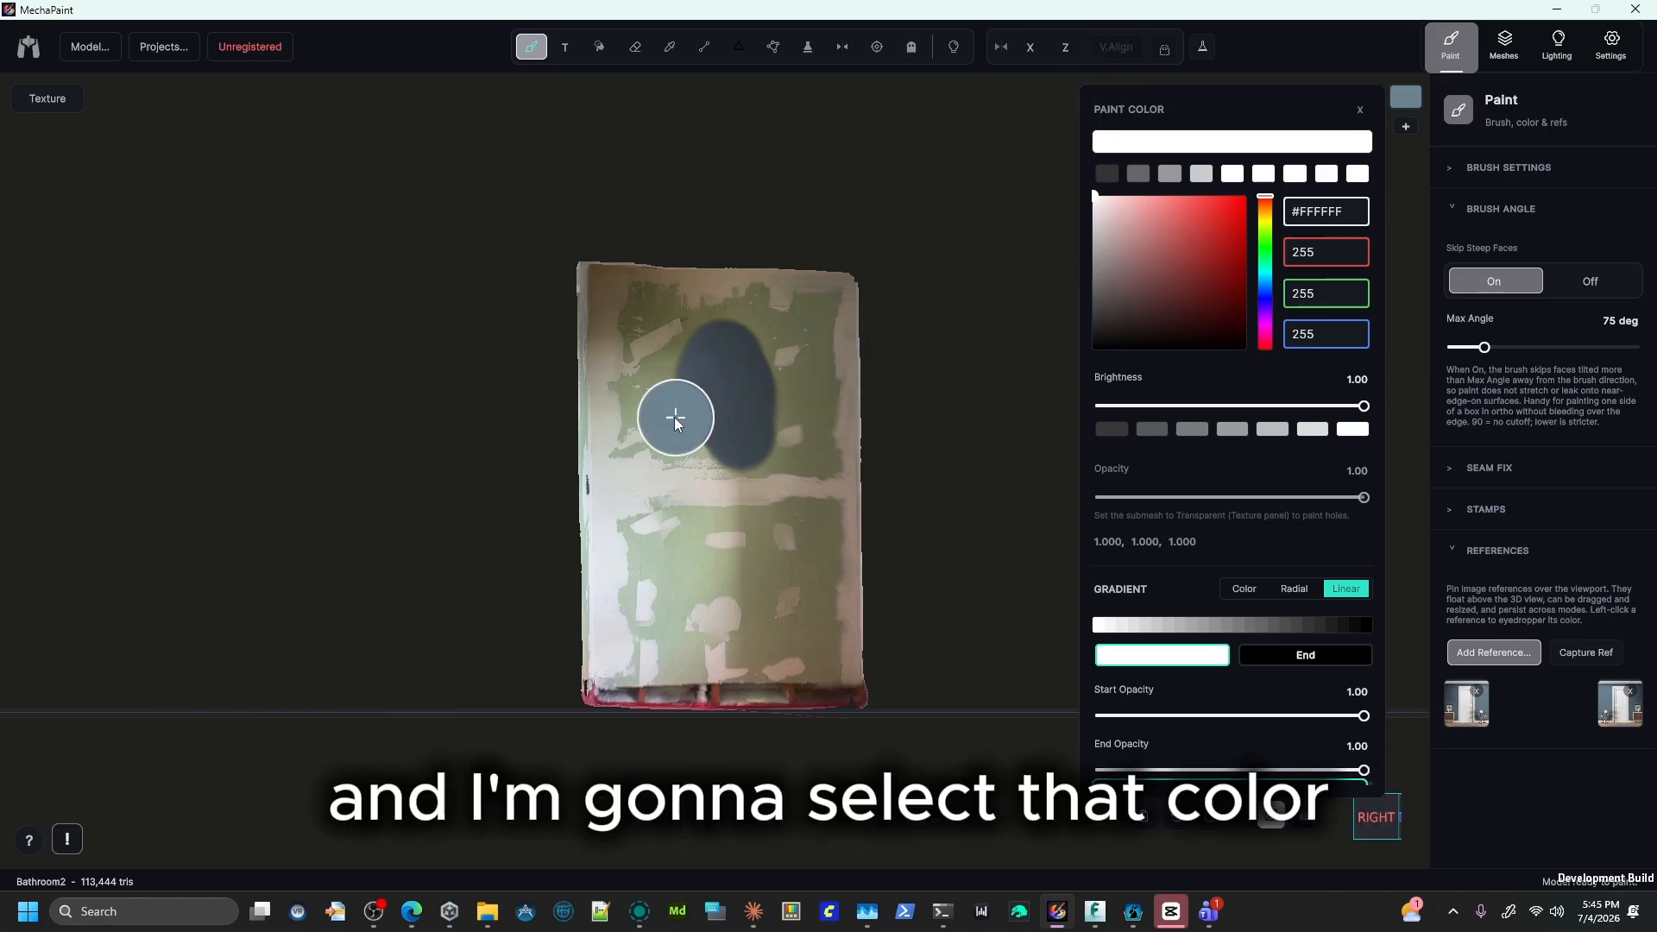
left_click(716, 390)
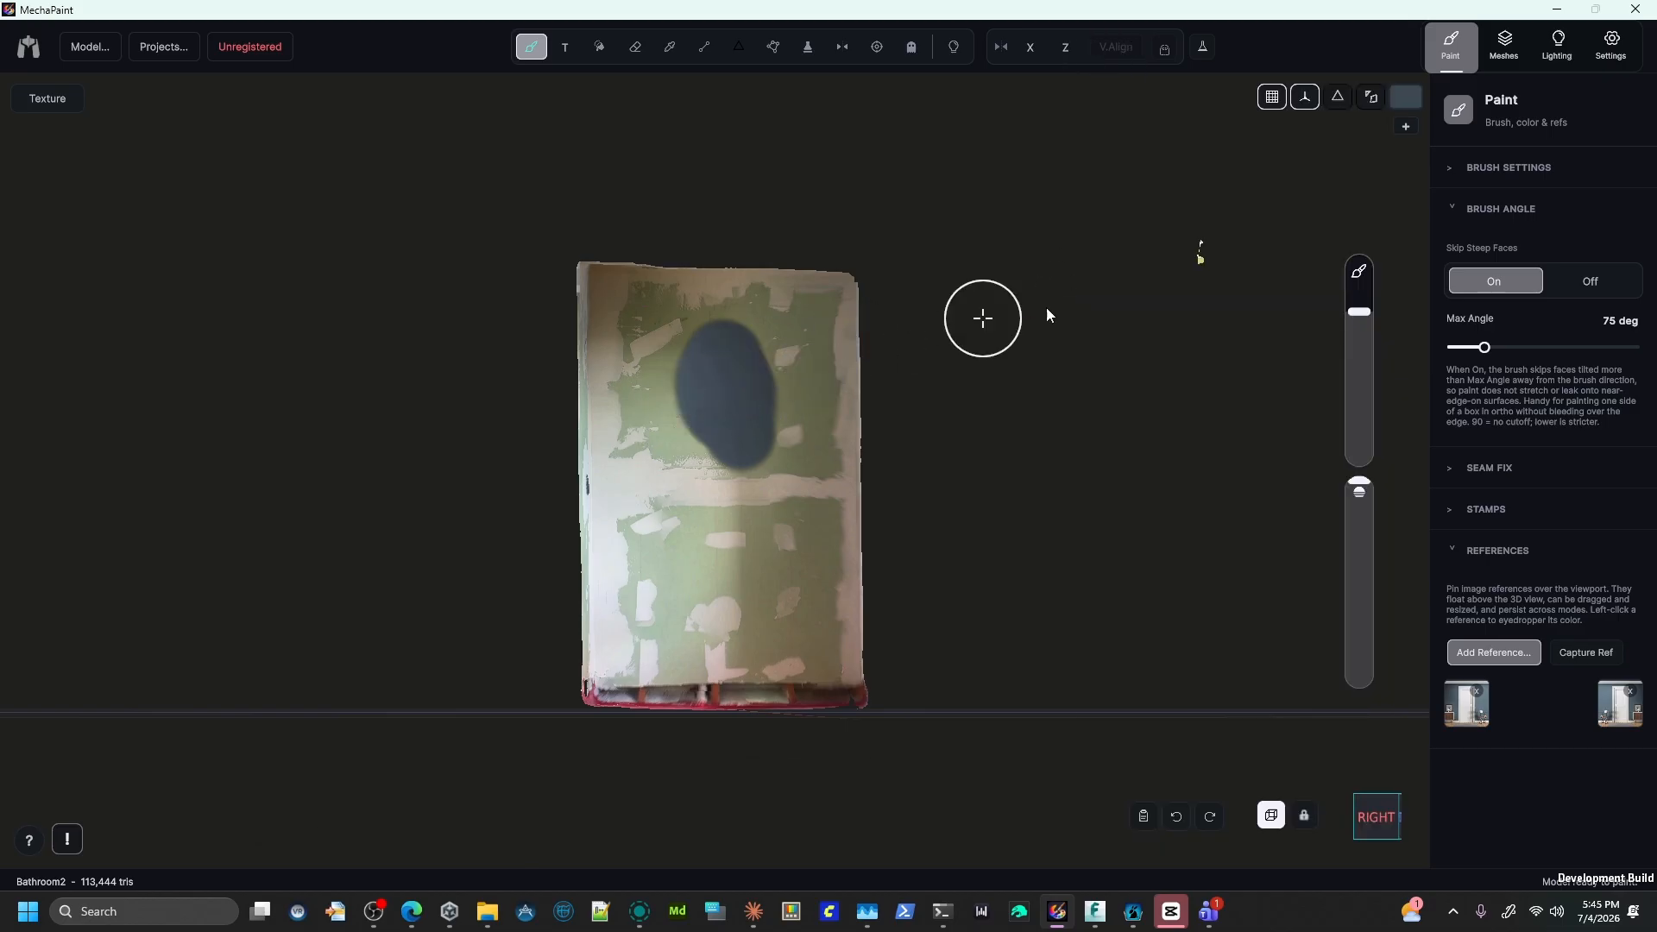
Sample the gradient's end color, #32383D, from the darker edge of the blue patch and close the color settings.
left_click(1409, 100)
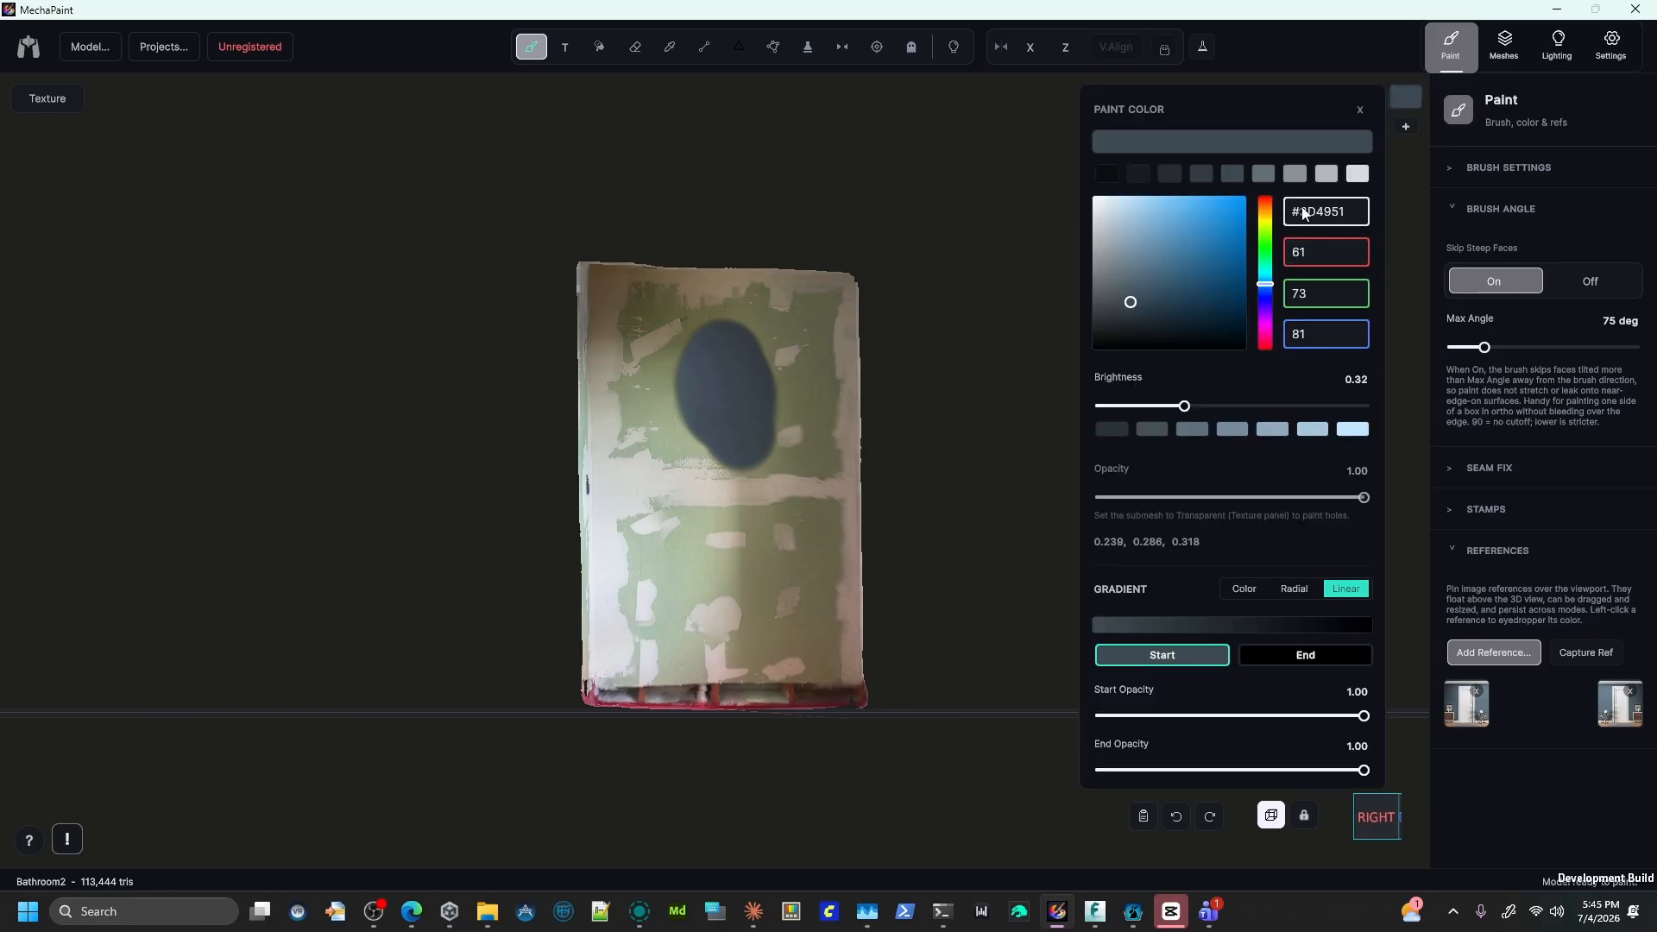
left_click(1289, 658)
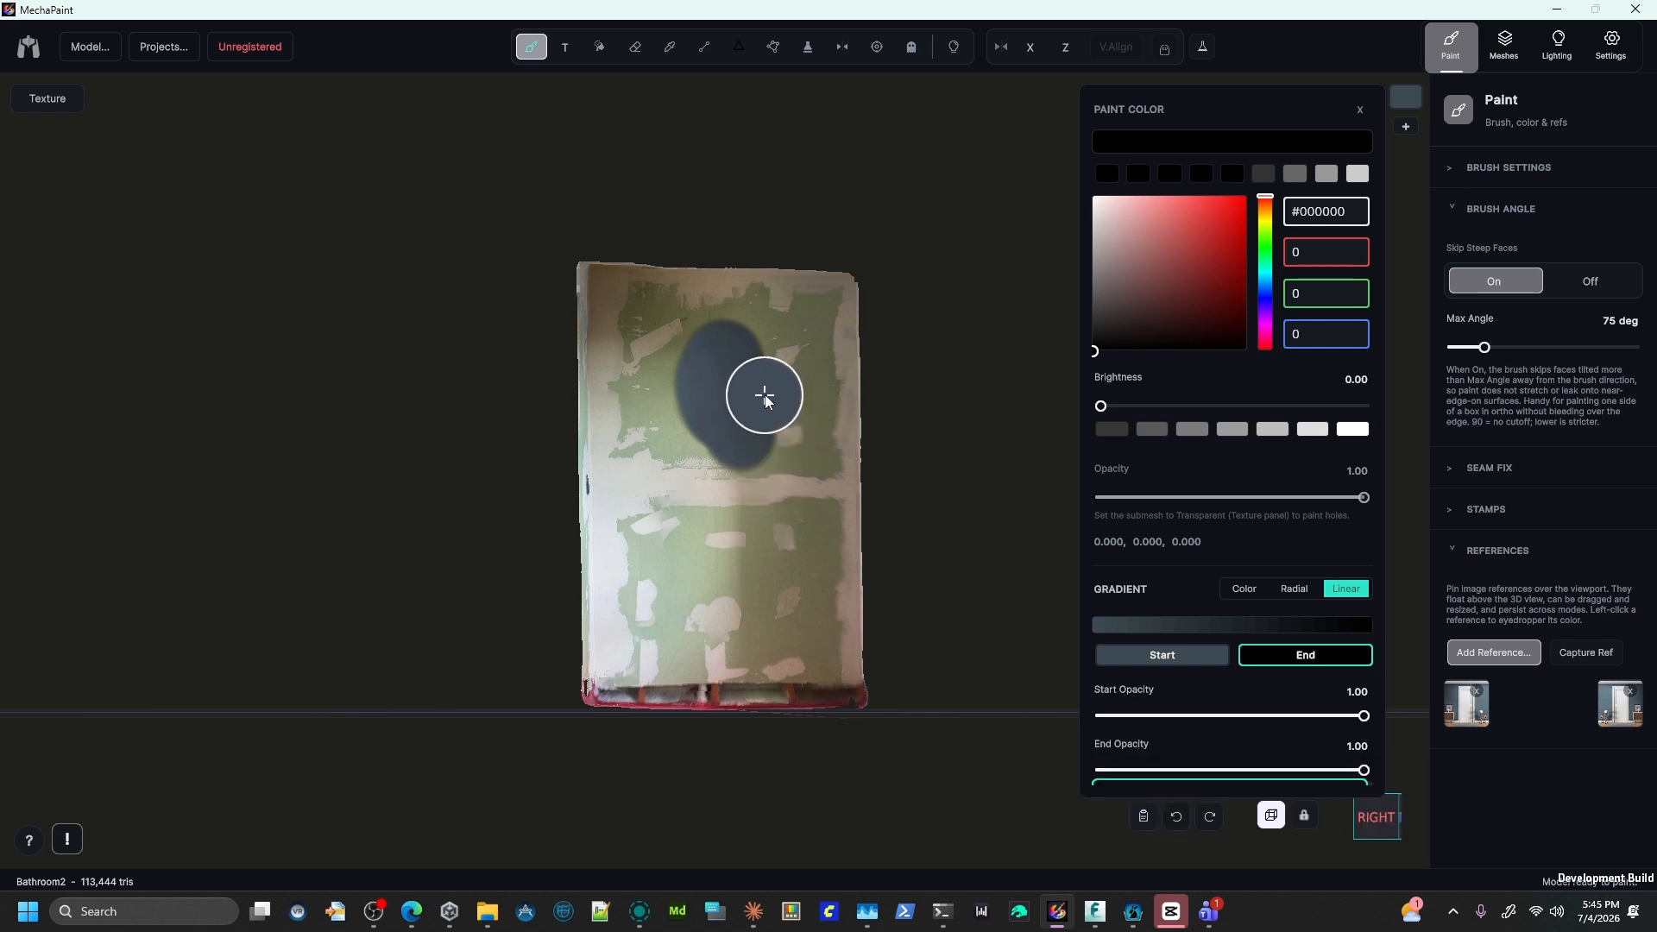
key("Escape")
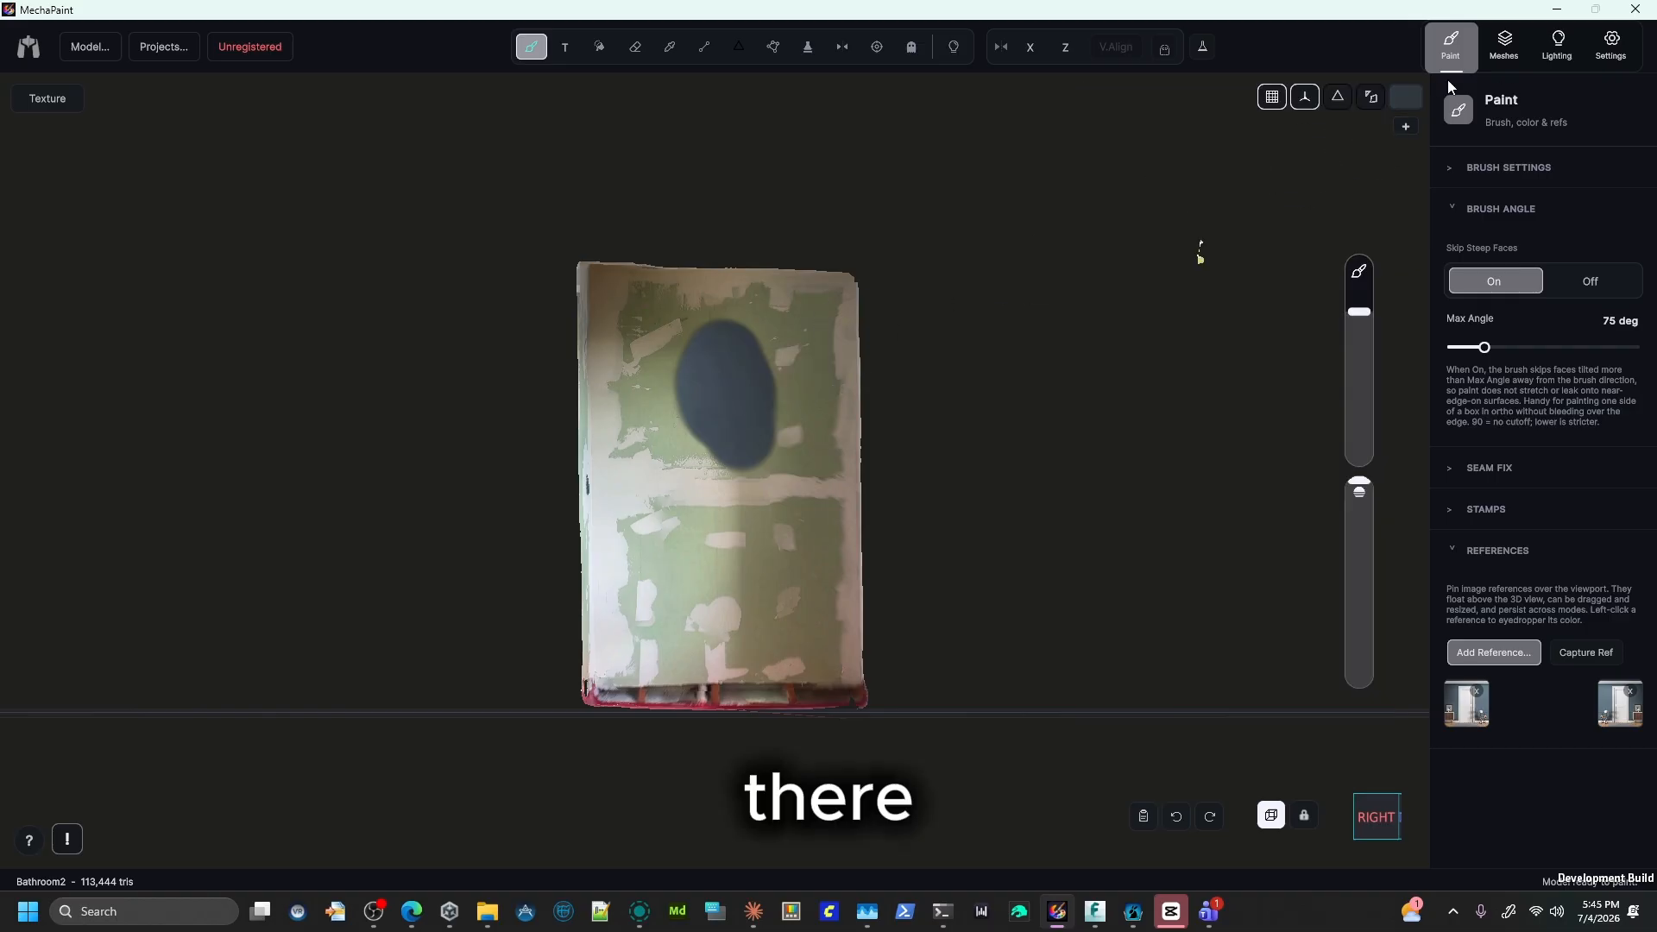
left_click(1404, 96)
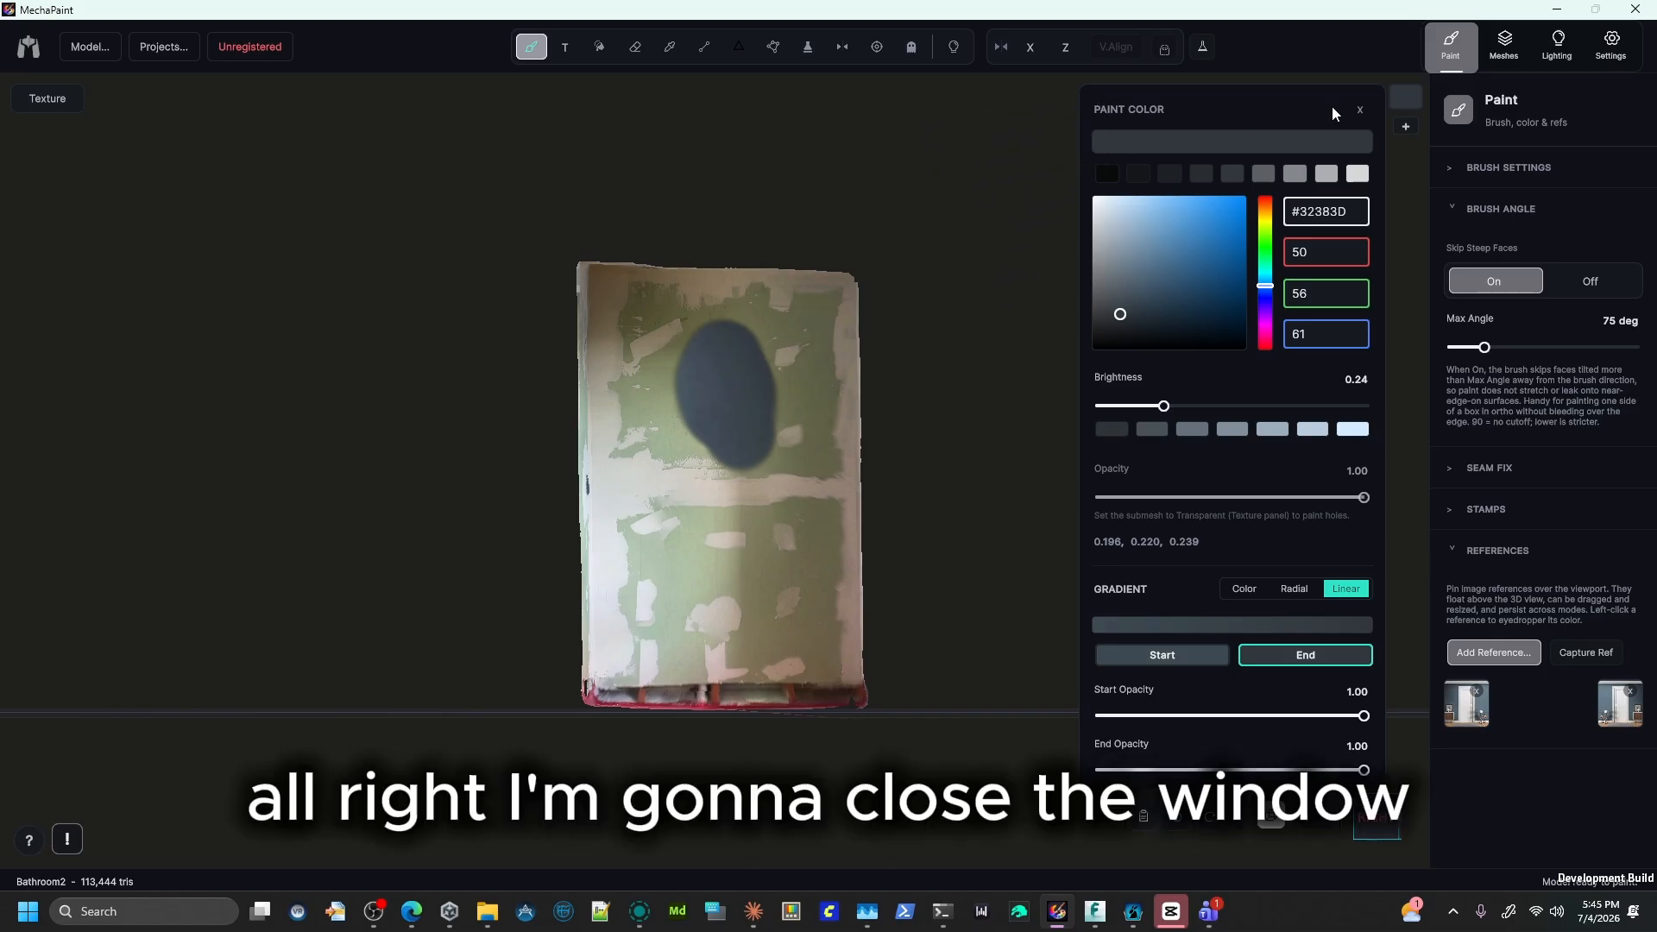
left_click(1361, 109)
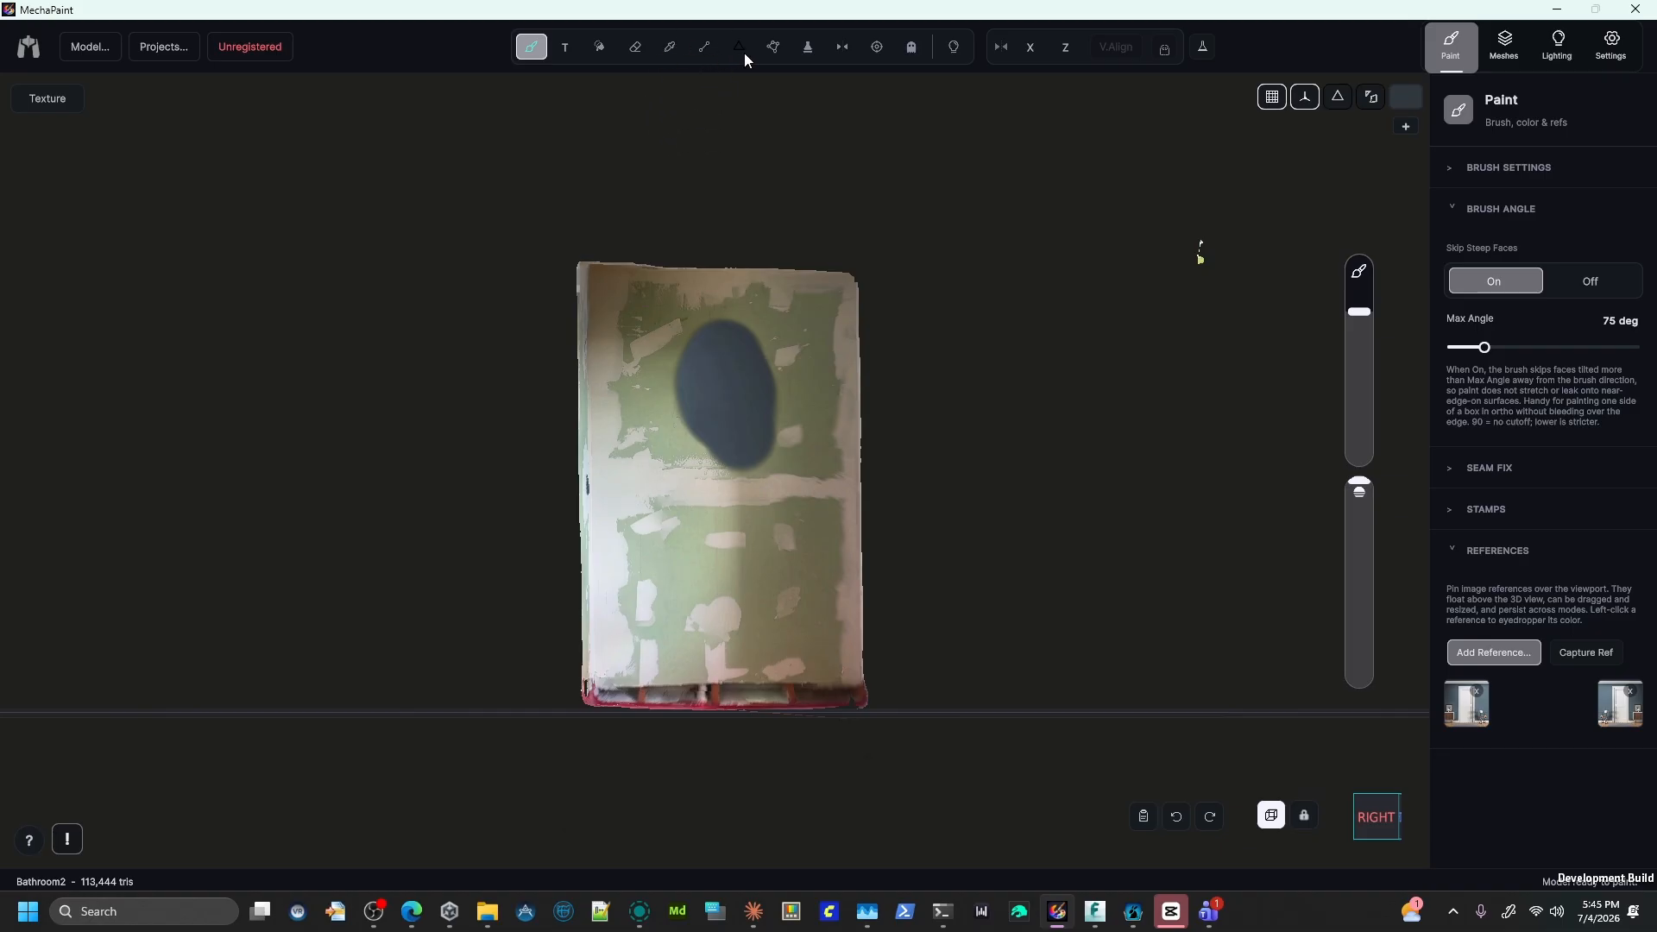
left_click(774, 49)
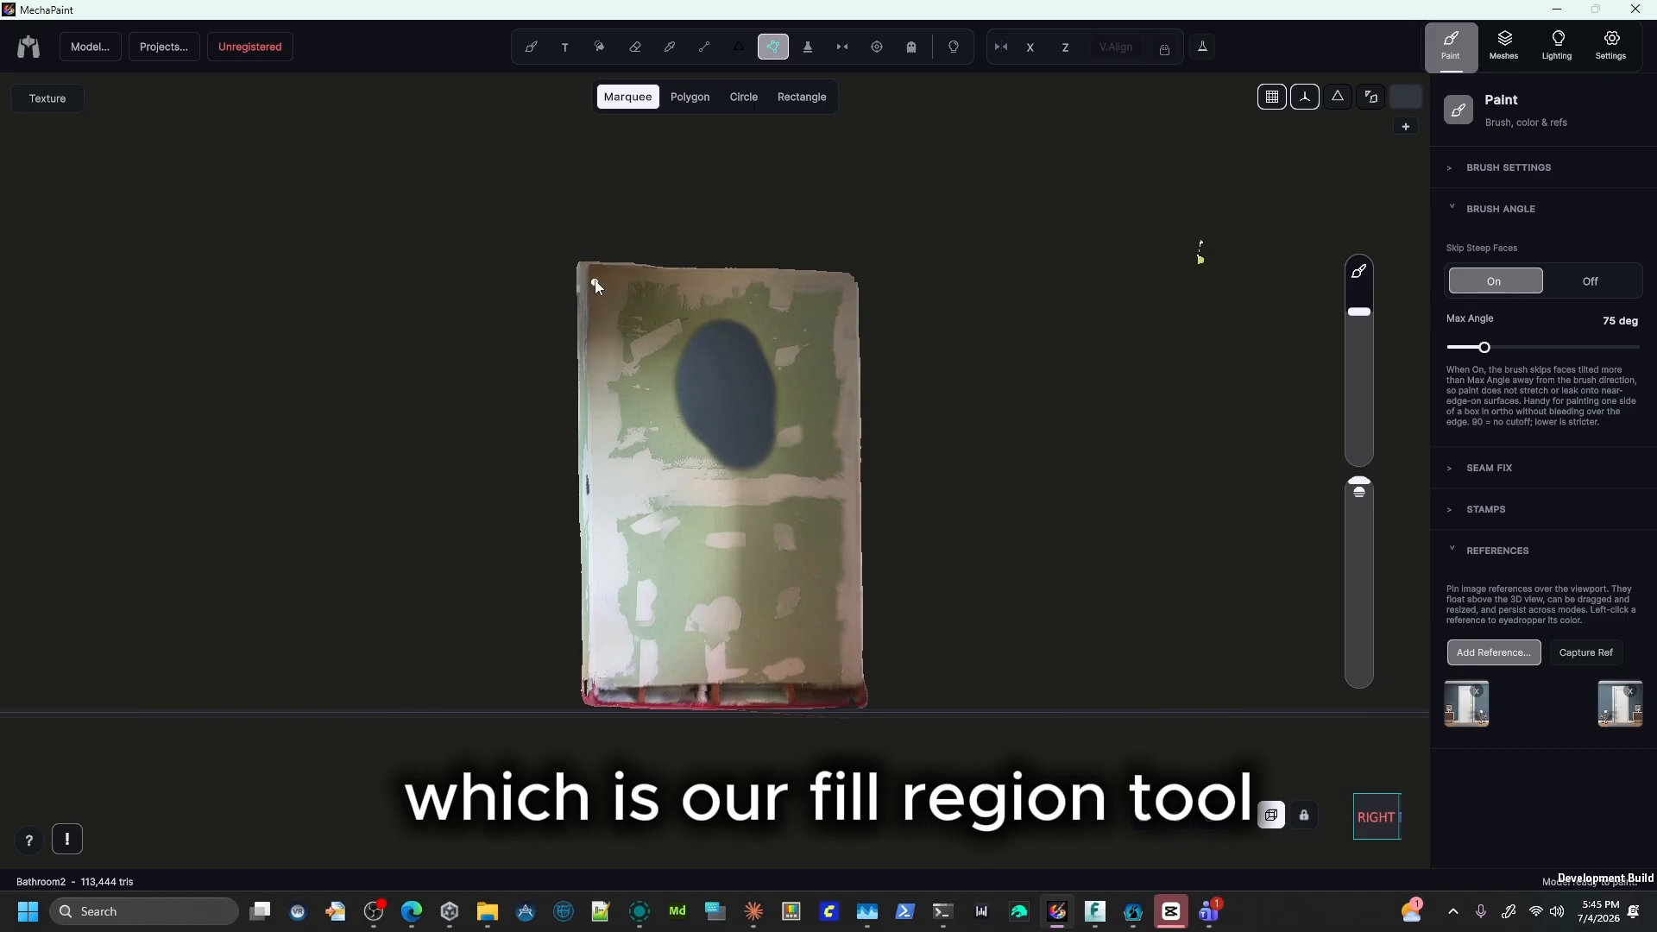
mouse_move(991, 251)
left_mouse_down()
mouse_move(873, 242)
mouse_move(889, 233)
left_mouse_up()
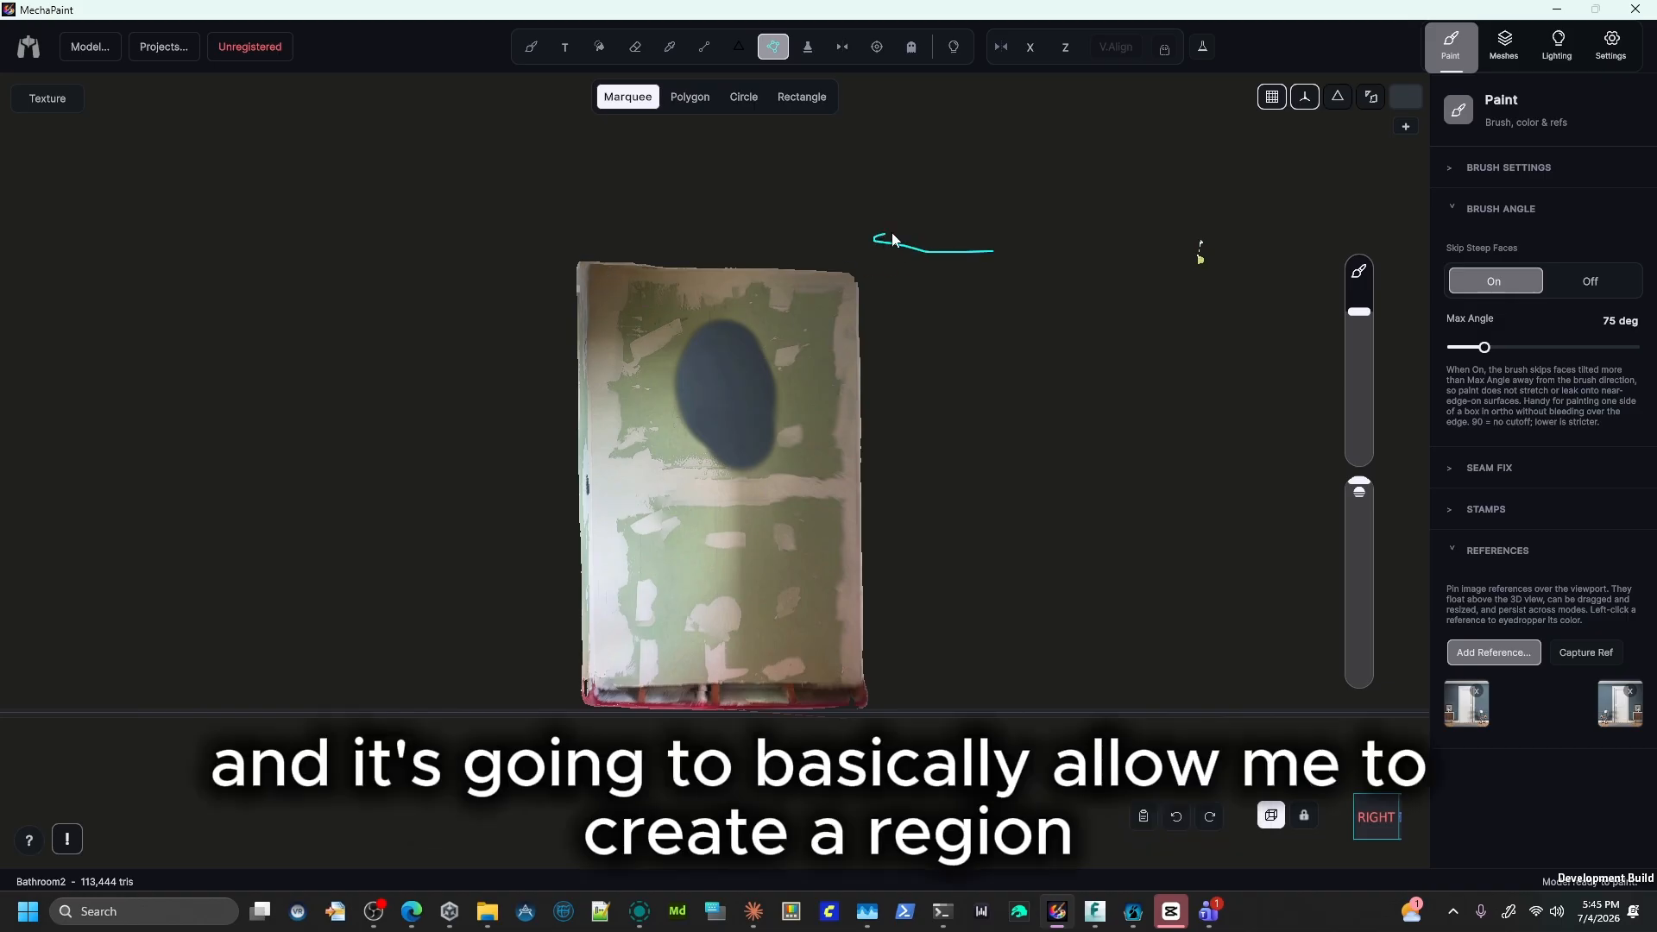
left_click(898, 215)
left_click(531, 47)
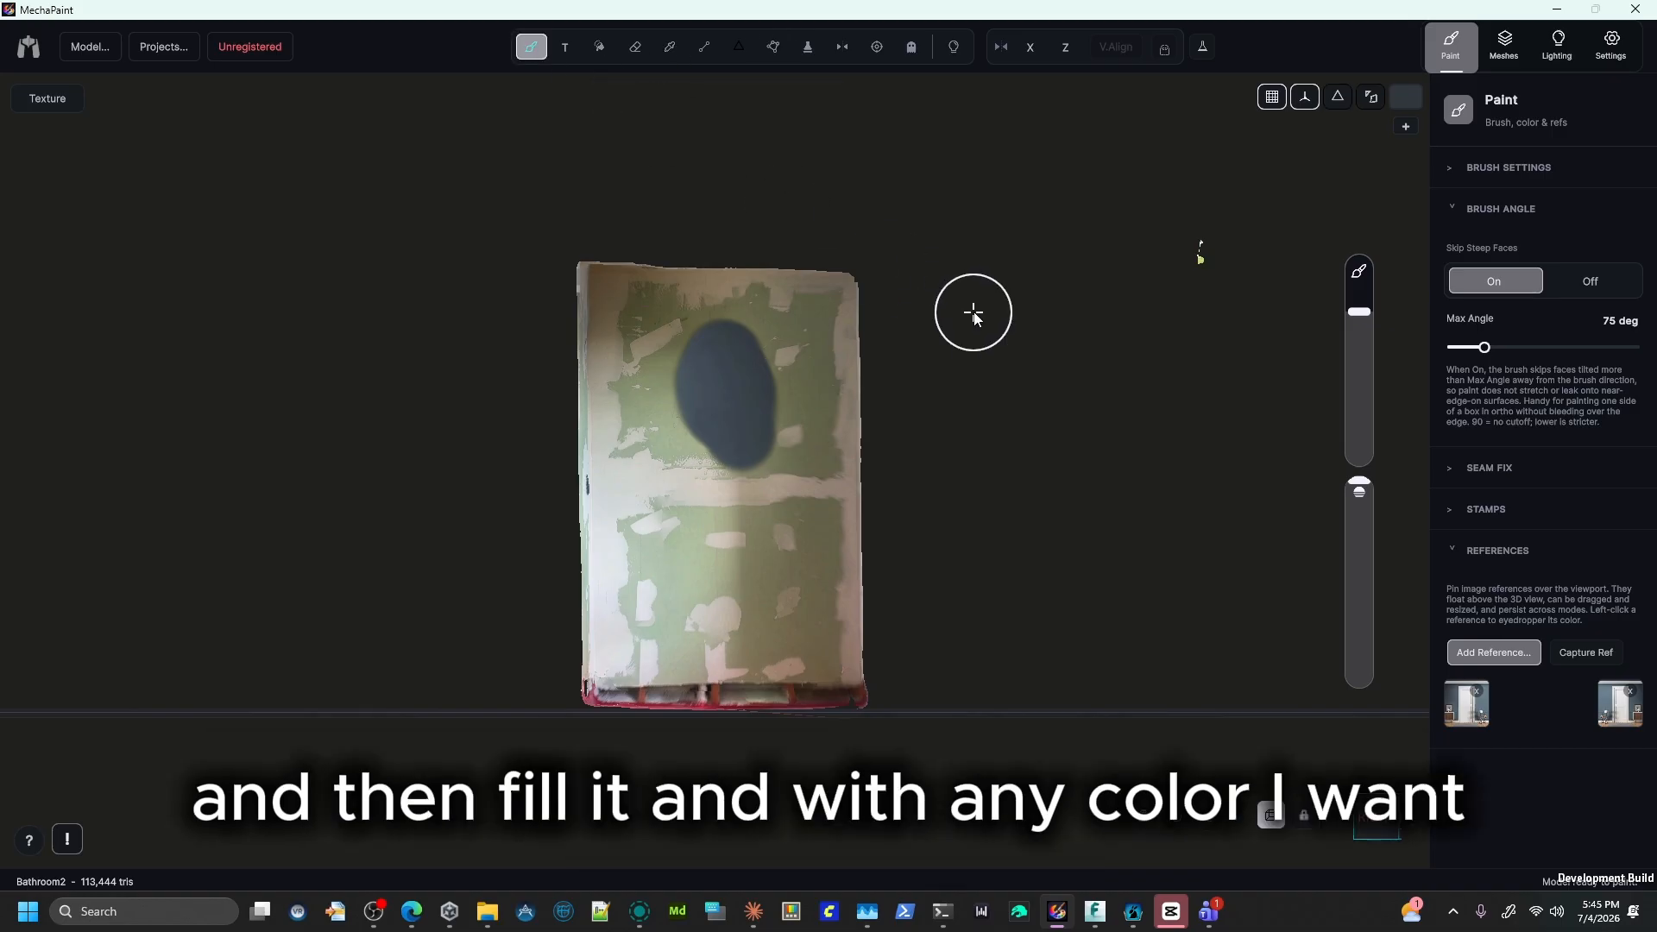
Compare the isolated corner in perspective and orthographic projection, and return to the orthographic Right view facing the bare wall.
mouse_move(968, 310)
middle_mouse_down()
mouse_move(1062, 267)
mouse_move(1024, 274)
mouse_move(833, 444)
mouse_move(880, 344)
middle_mouse_up()
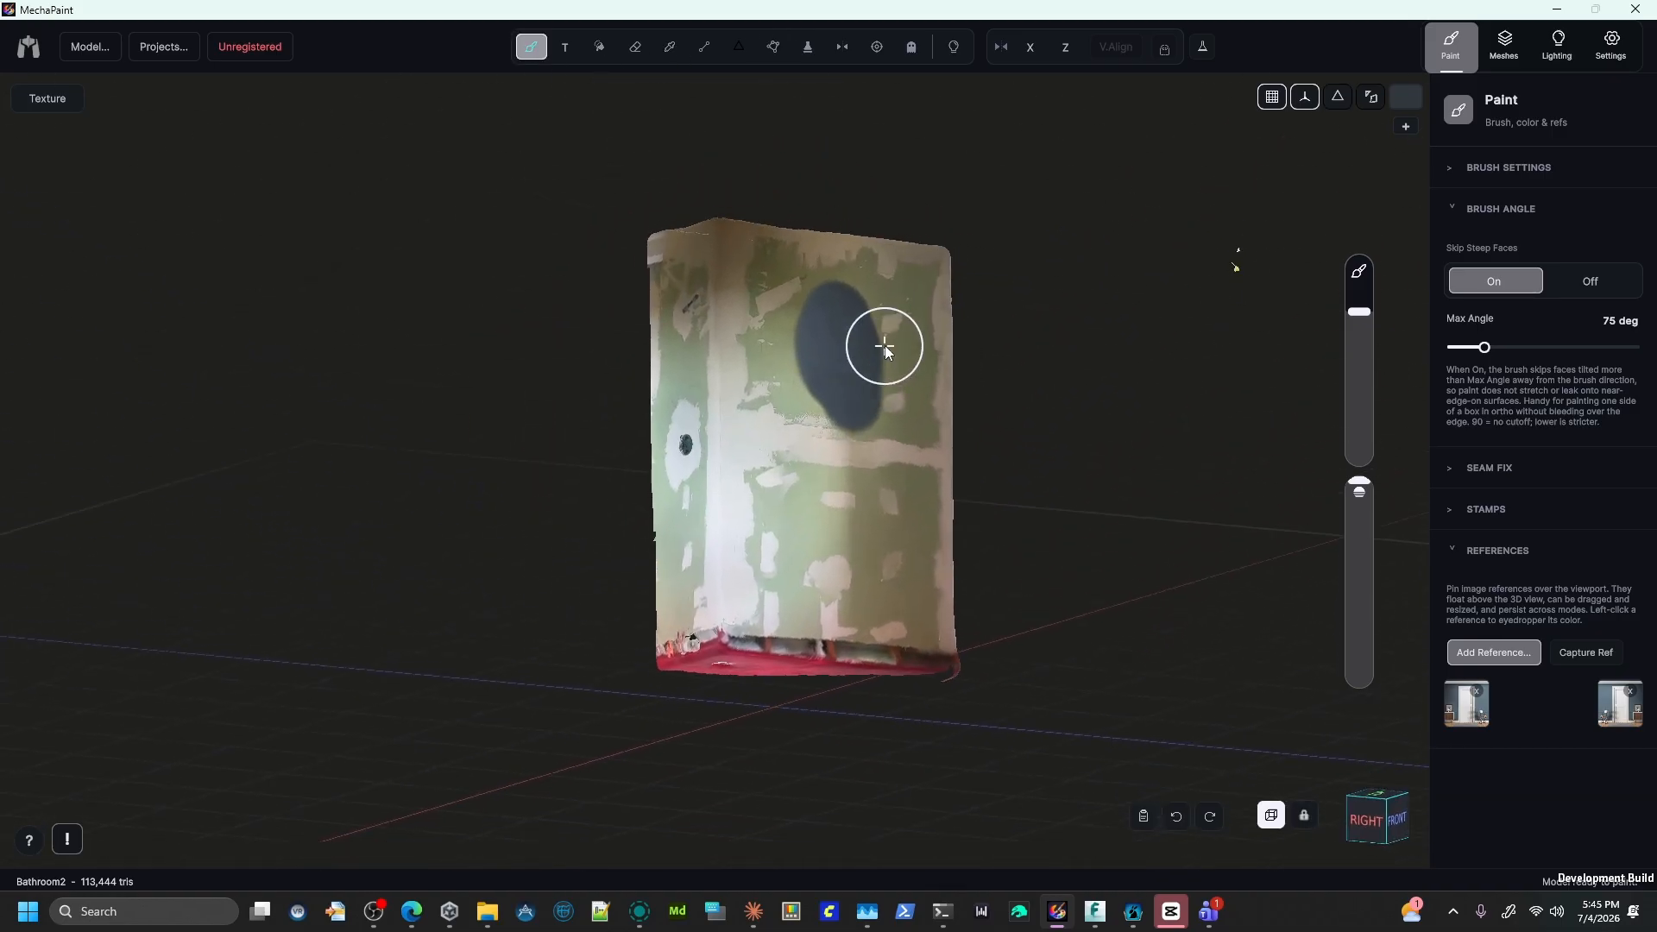
left_click(1272, 817)
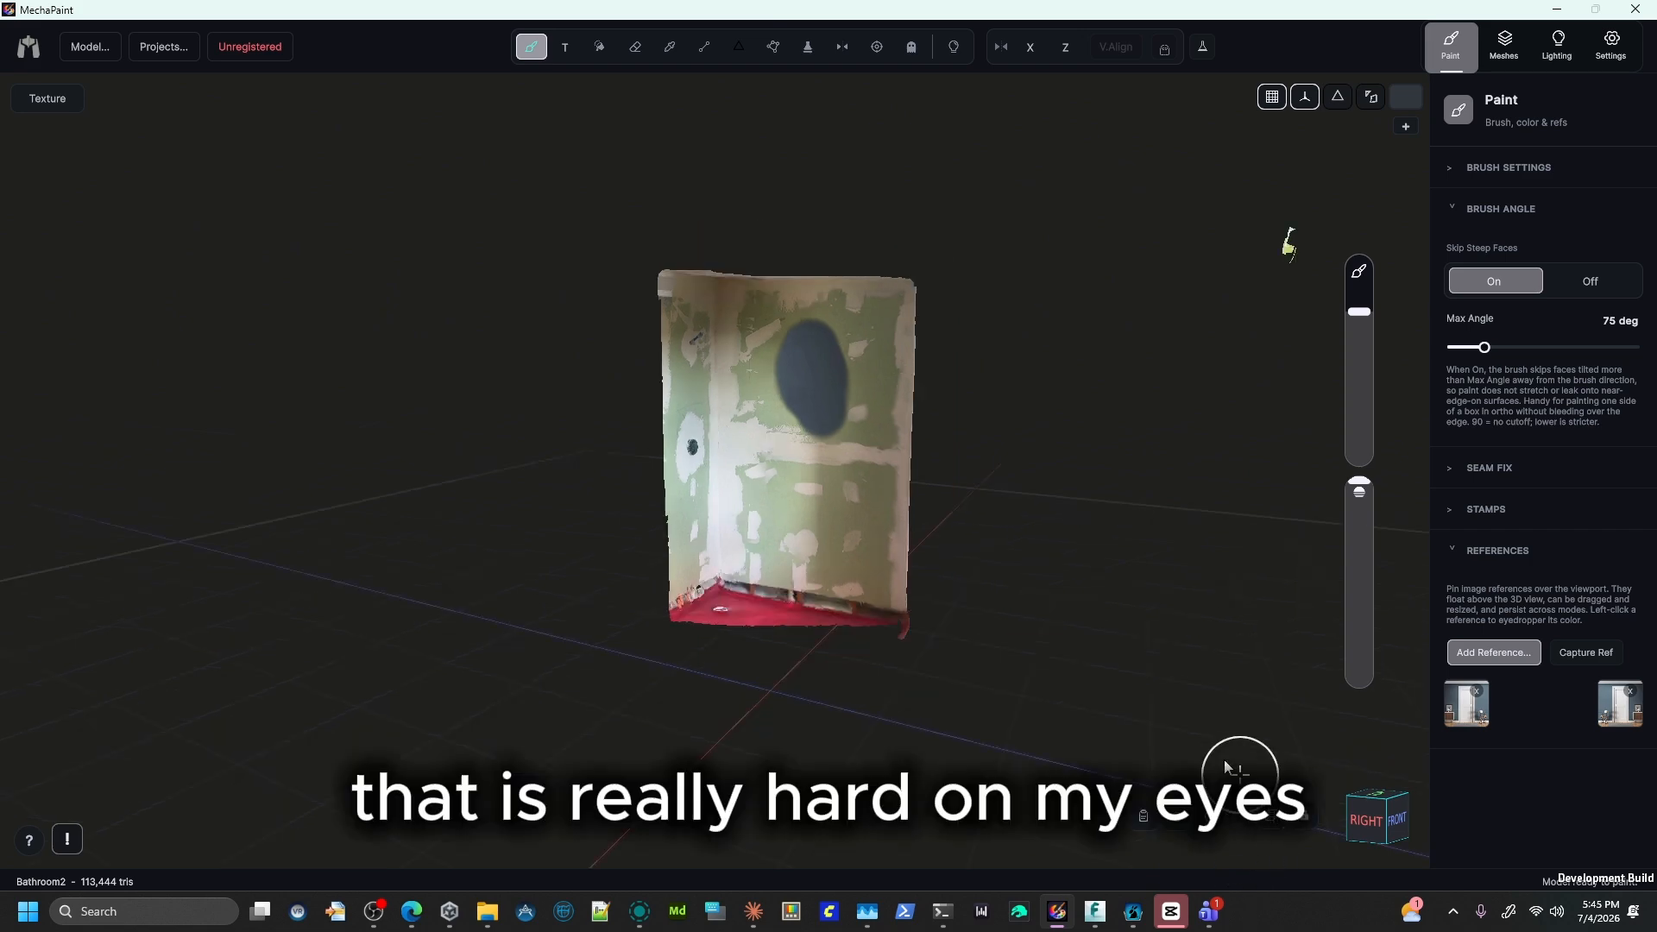
middle_click_drag(1137, 699, 1114, 655)
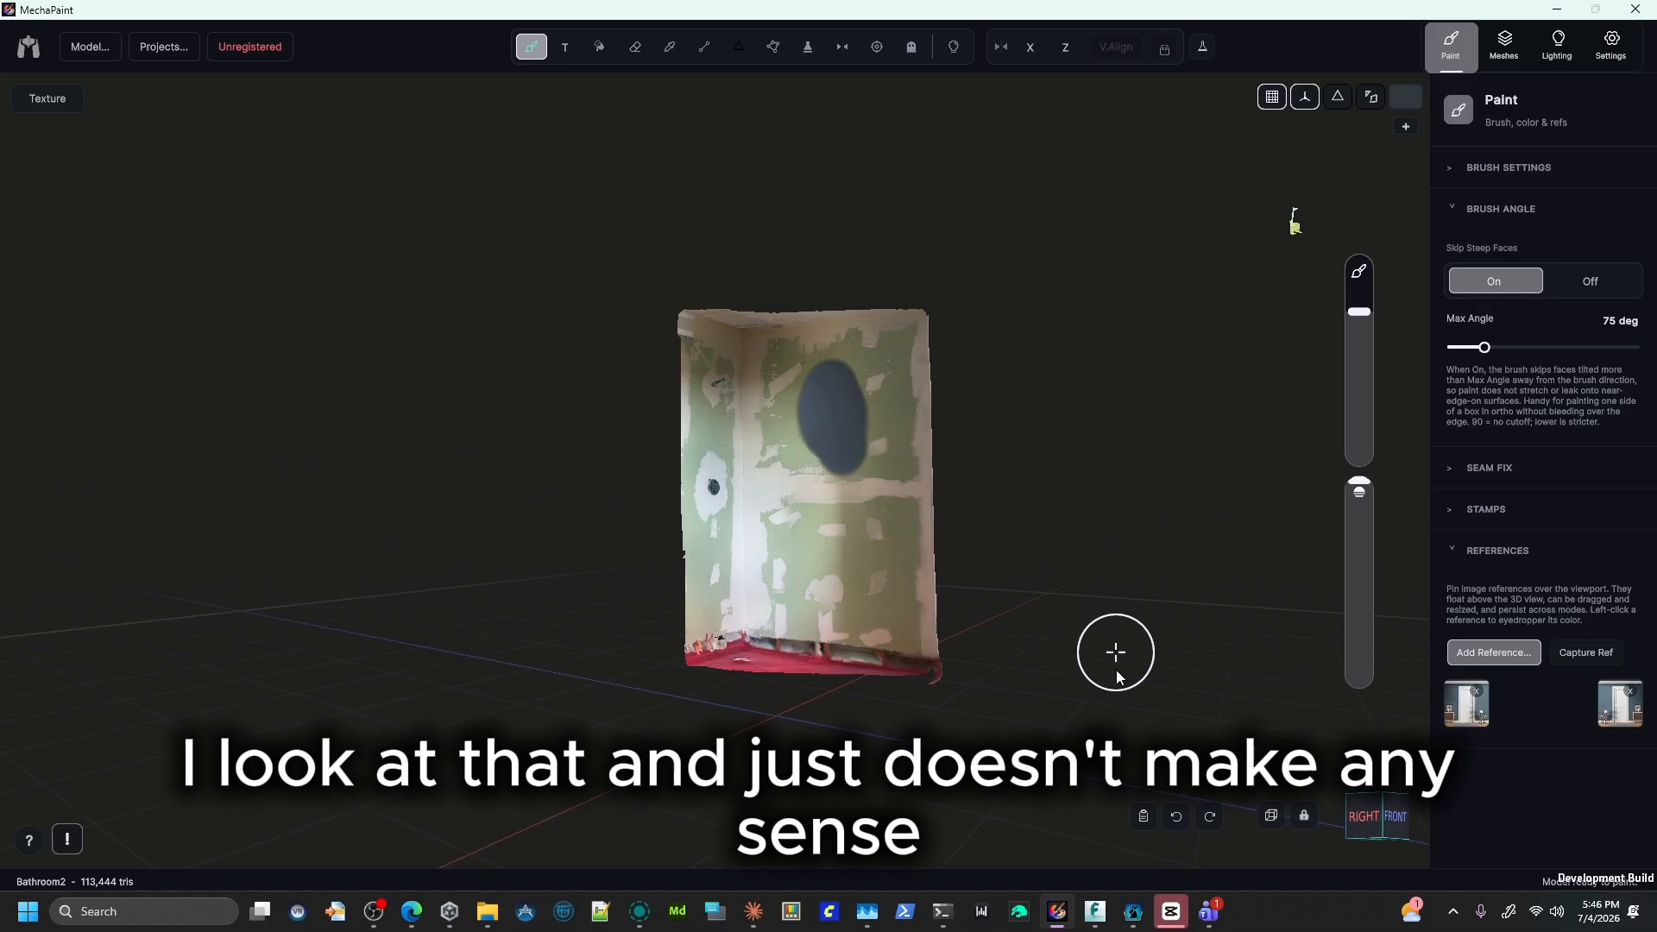
left_click(1272, 815)
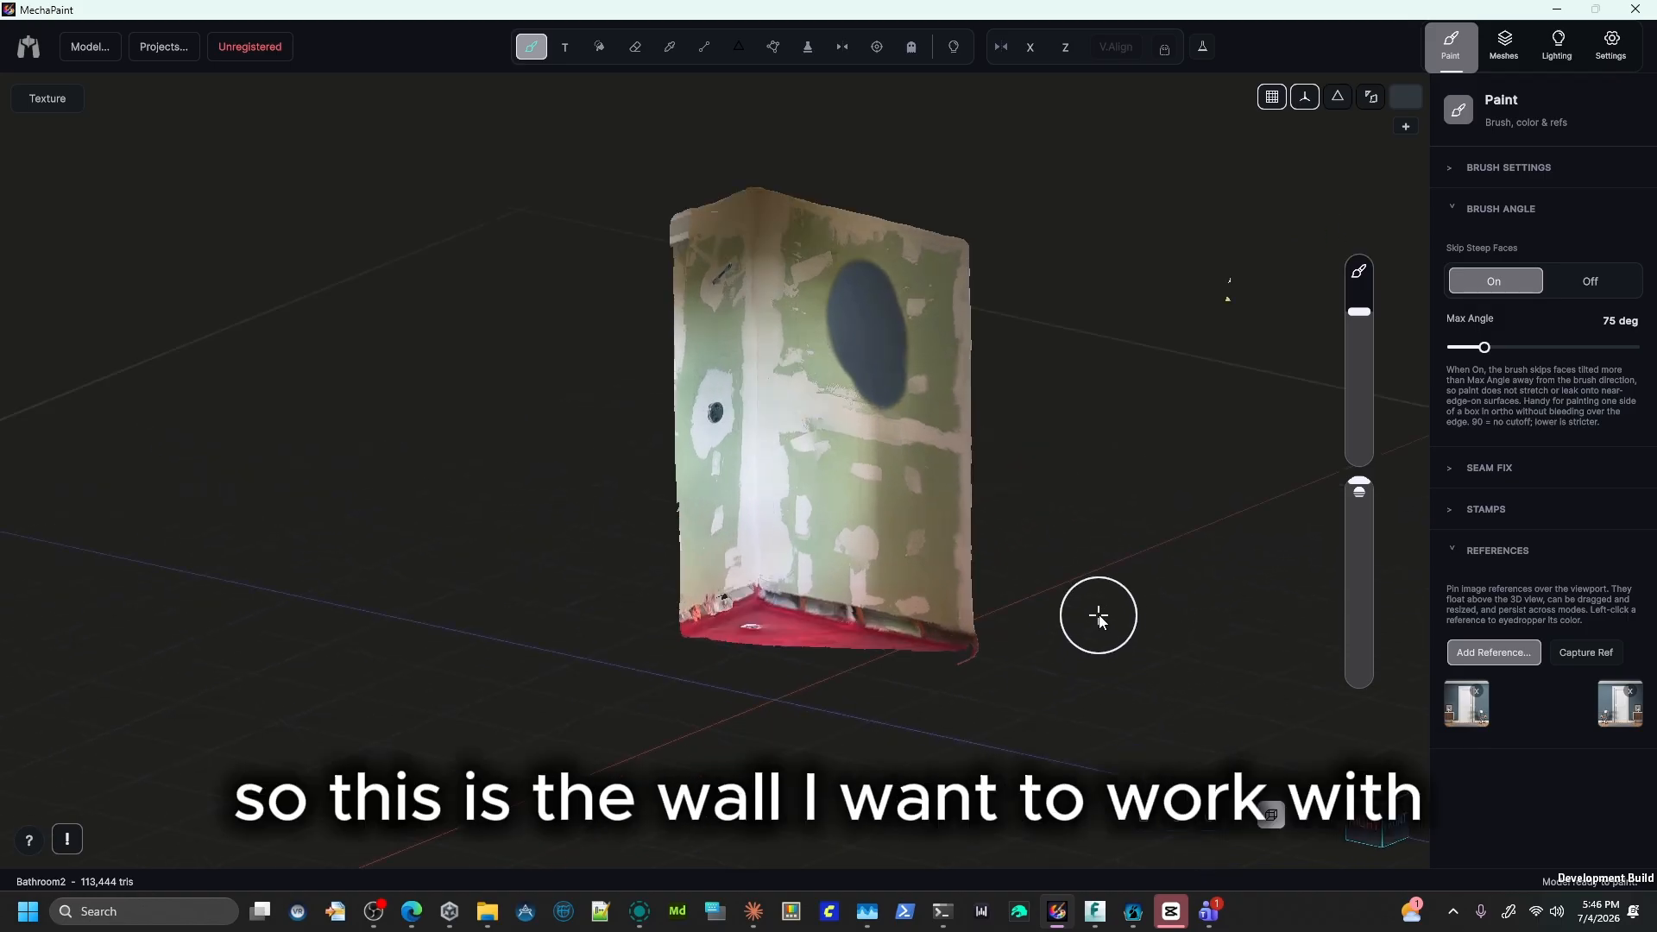
middle_click_drag(1095, 614, 1194, 529)
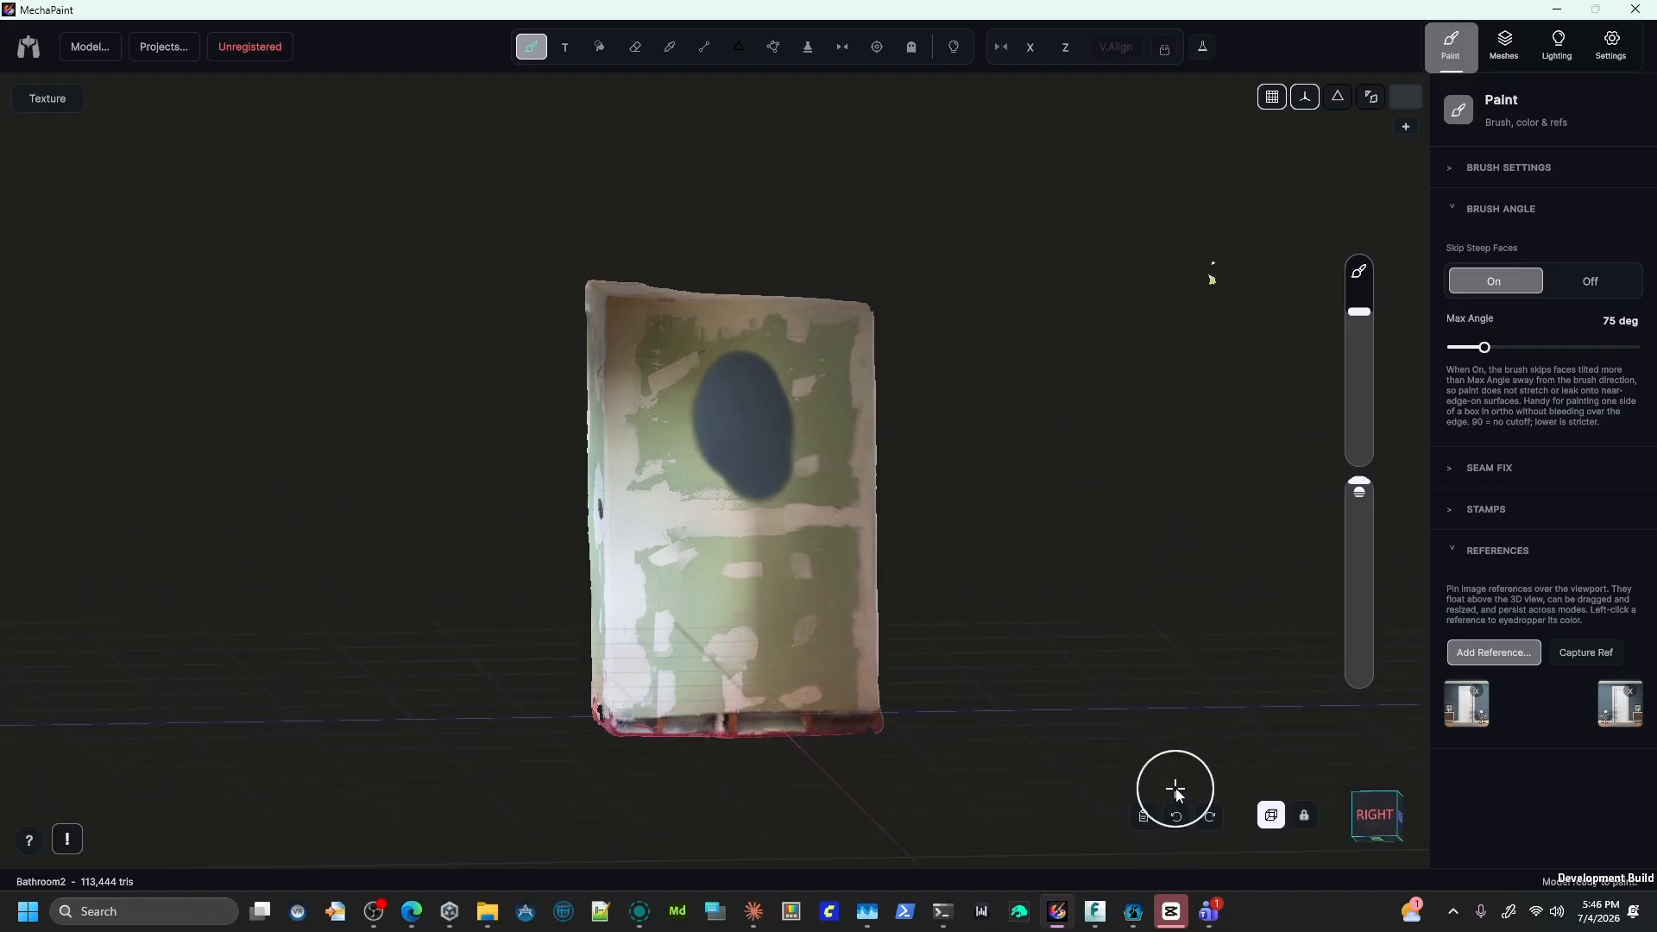
left_click(1385, 822)
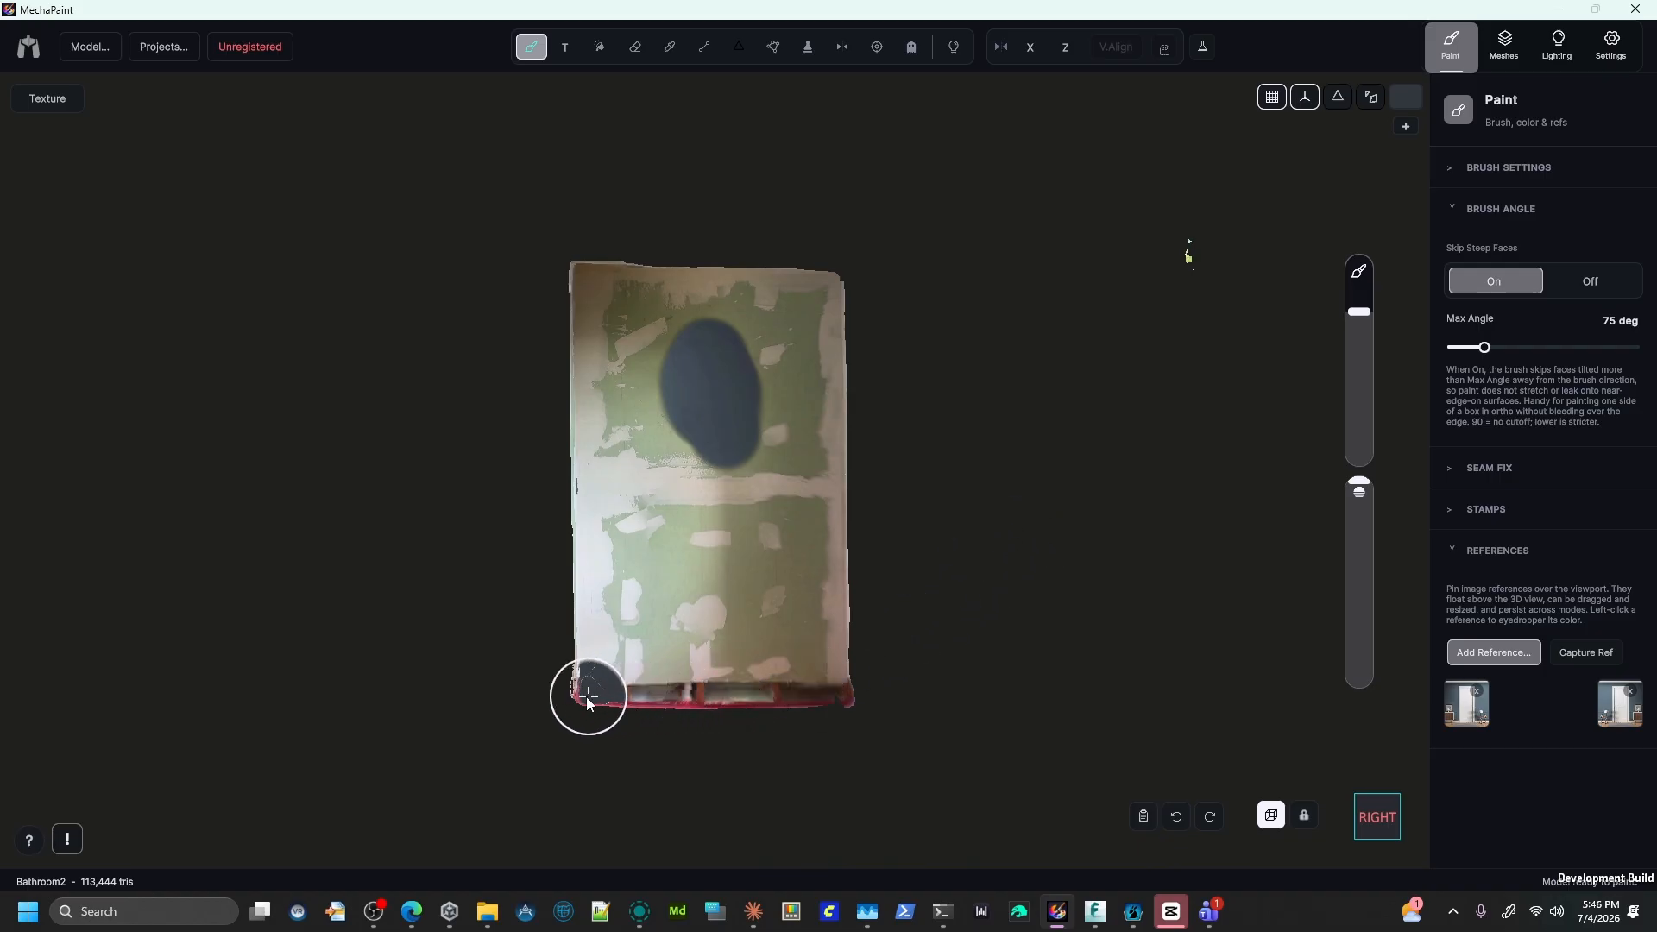
Try to outline the wall's edges with a much smaller paintbrush, and undo the stroke.
key("bracketleft")
key("bracketleft")
key("bracketleft")
key("bracketleft")
key("bracketleft")
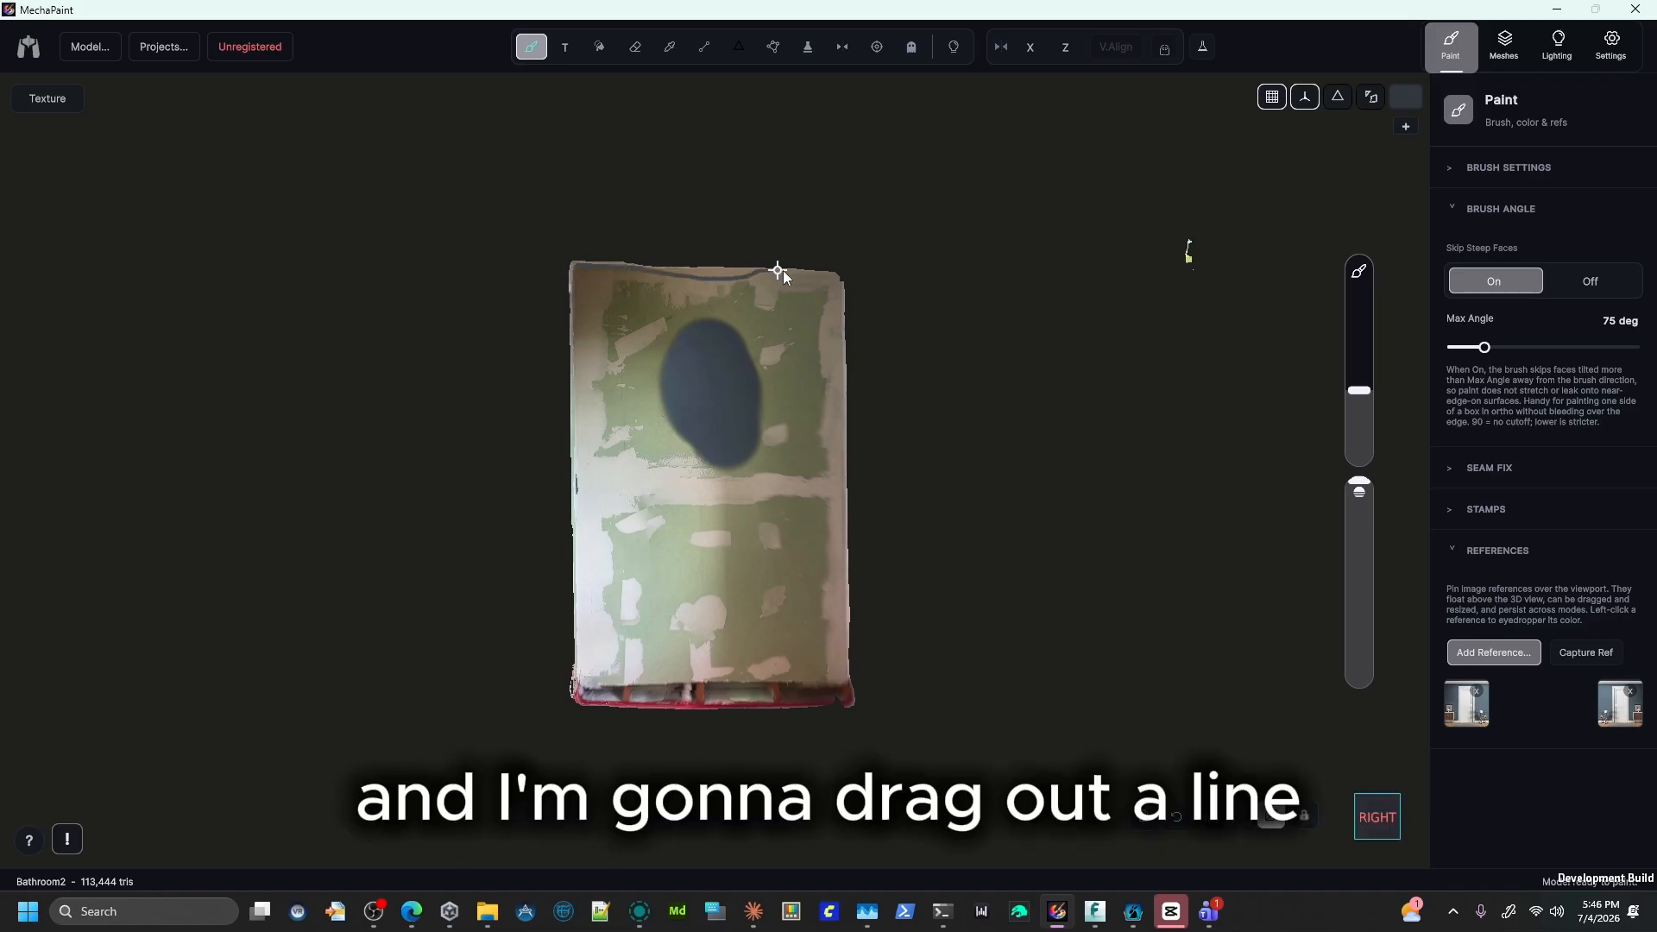
left_click_drag(826, 276, 798, 530)
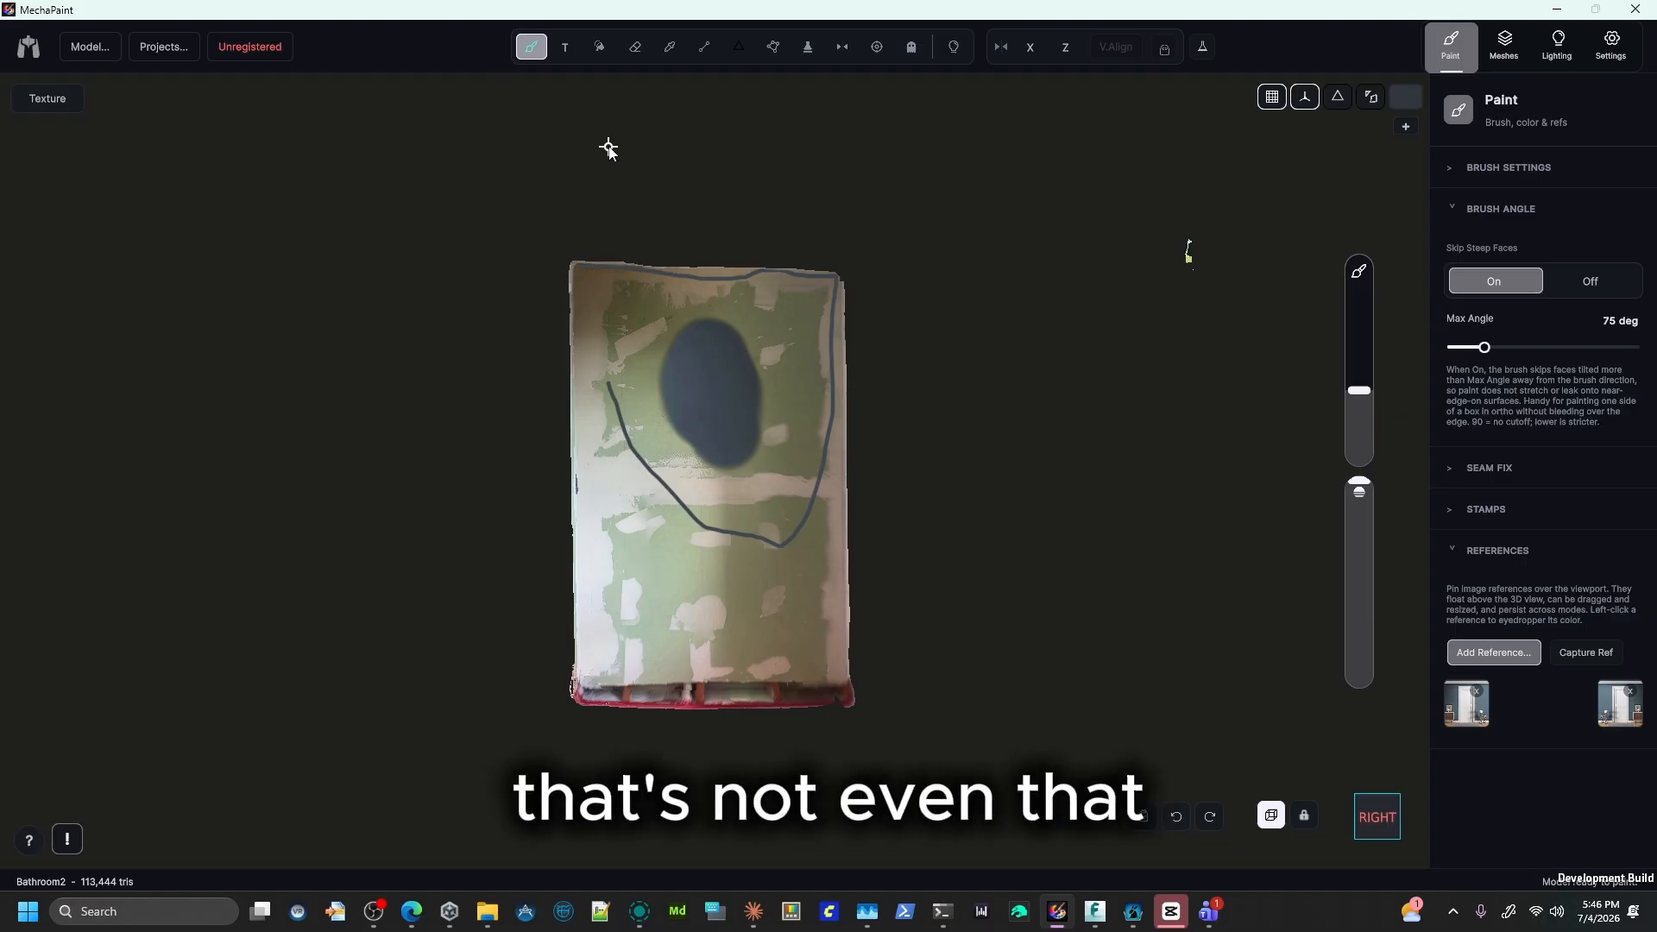
key("ctrl+z")
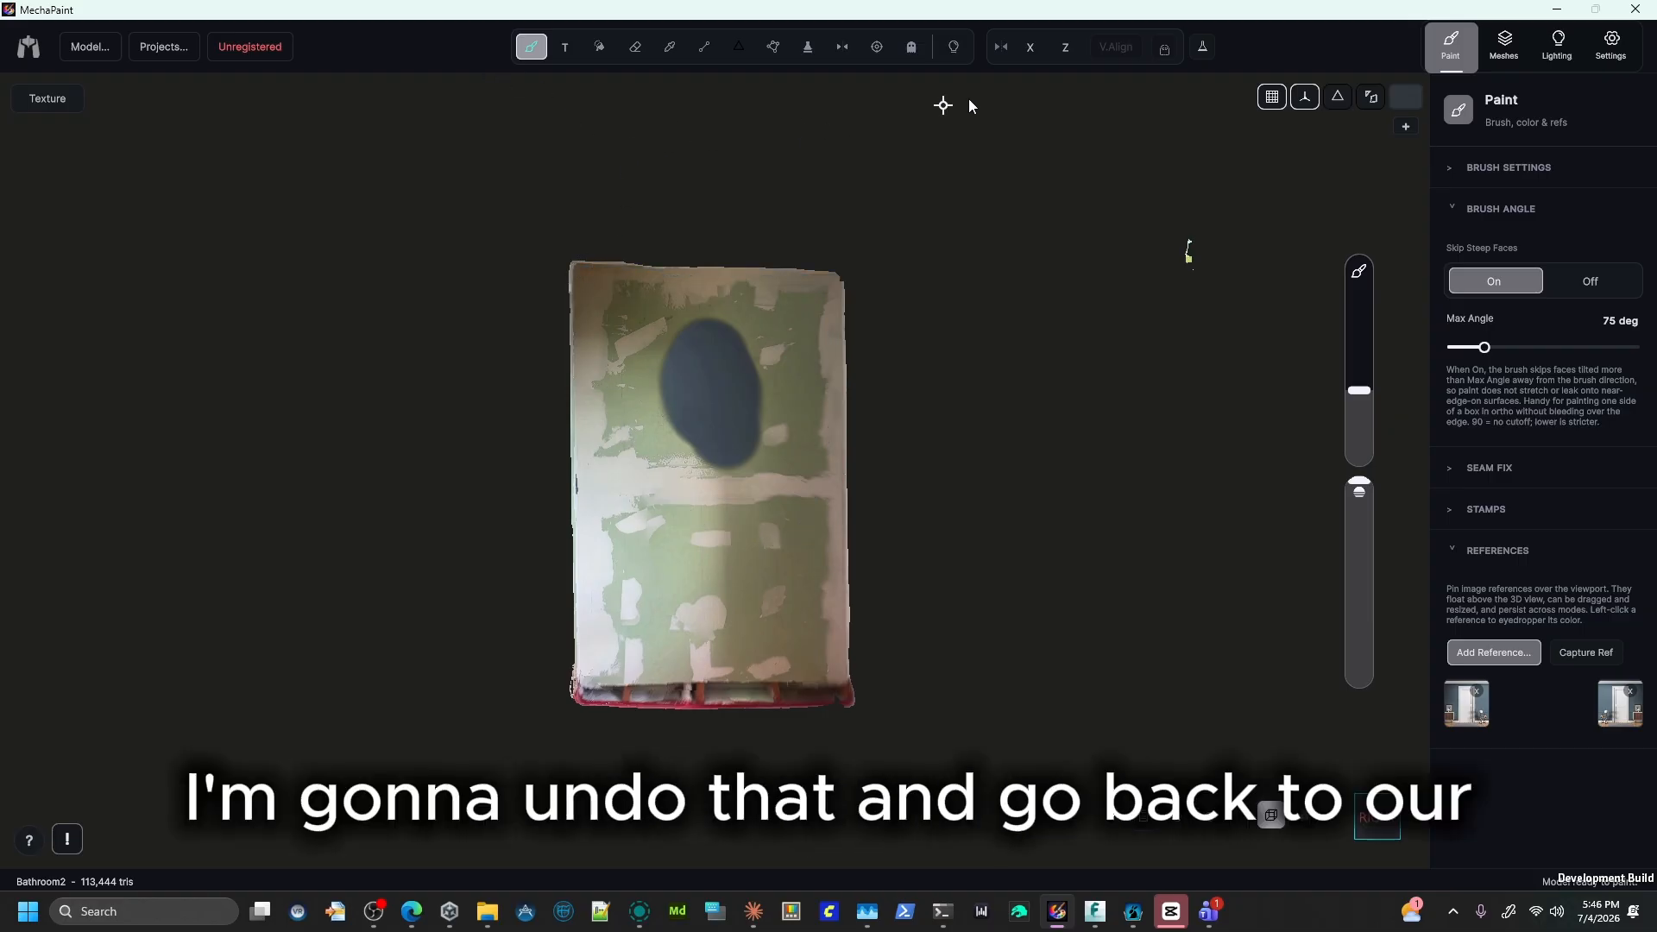
Draw a rectangular fill region over the whole wall and turn its gradient line vertical, running from top to bottom.
left_click(777, 52)
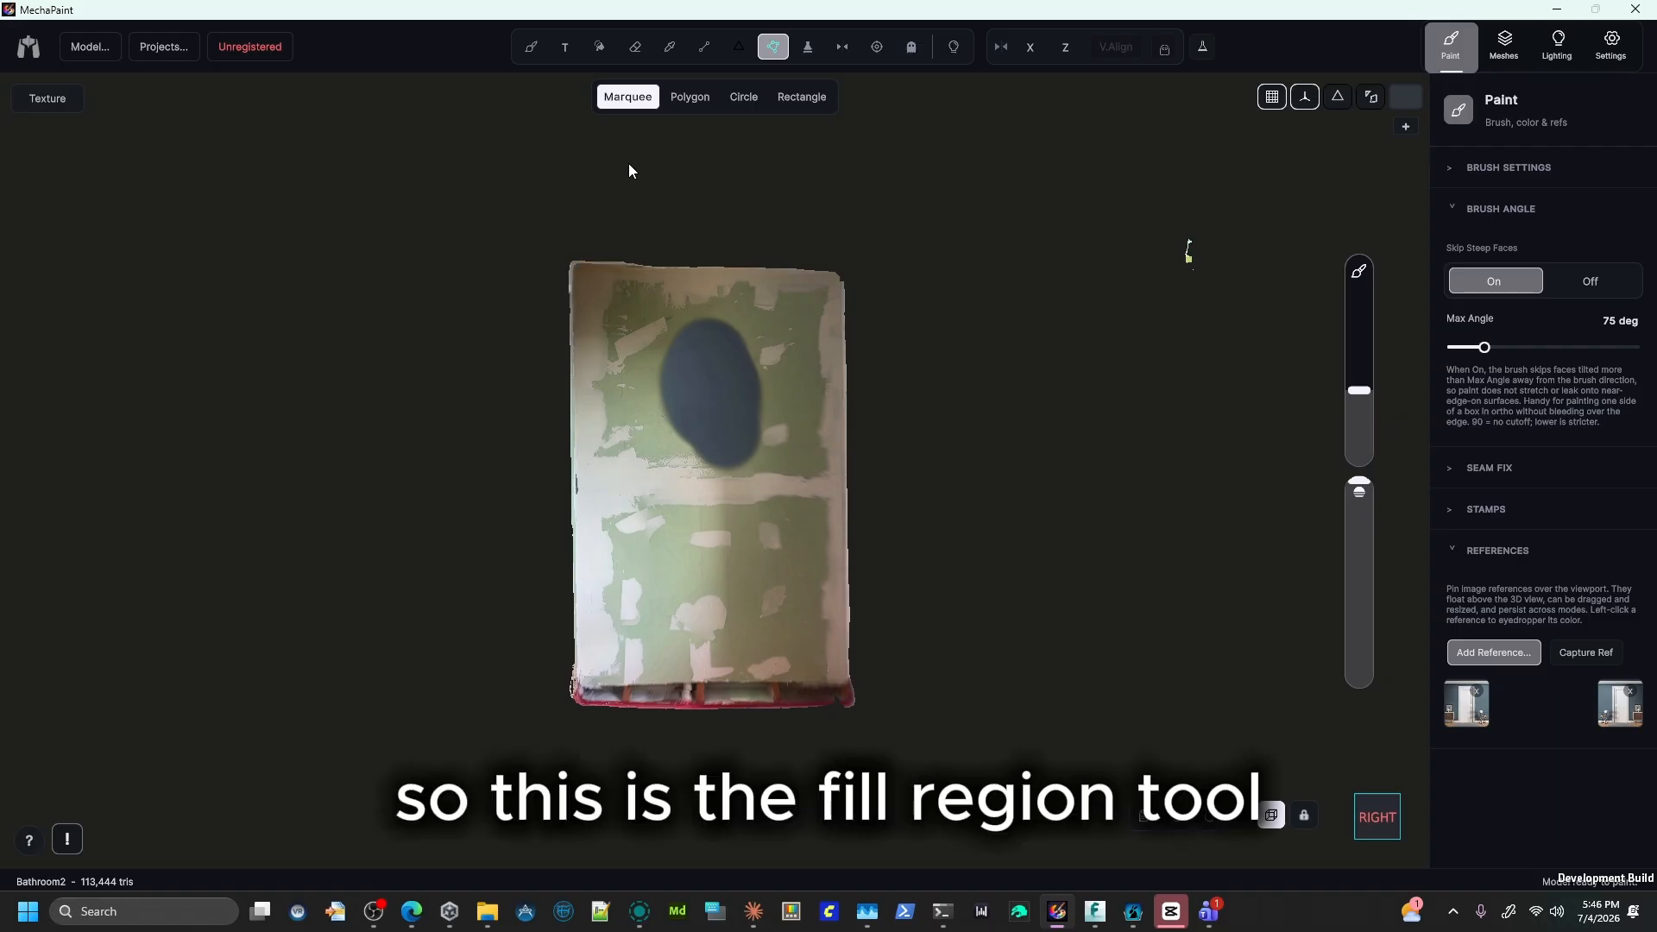
left_click(801, 98)
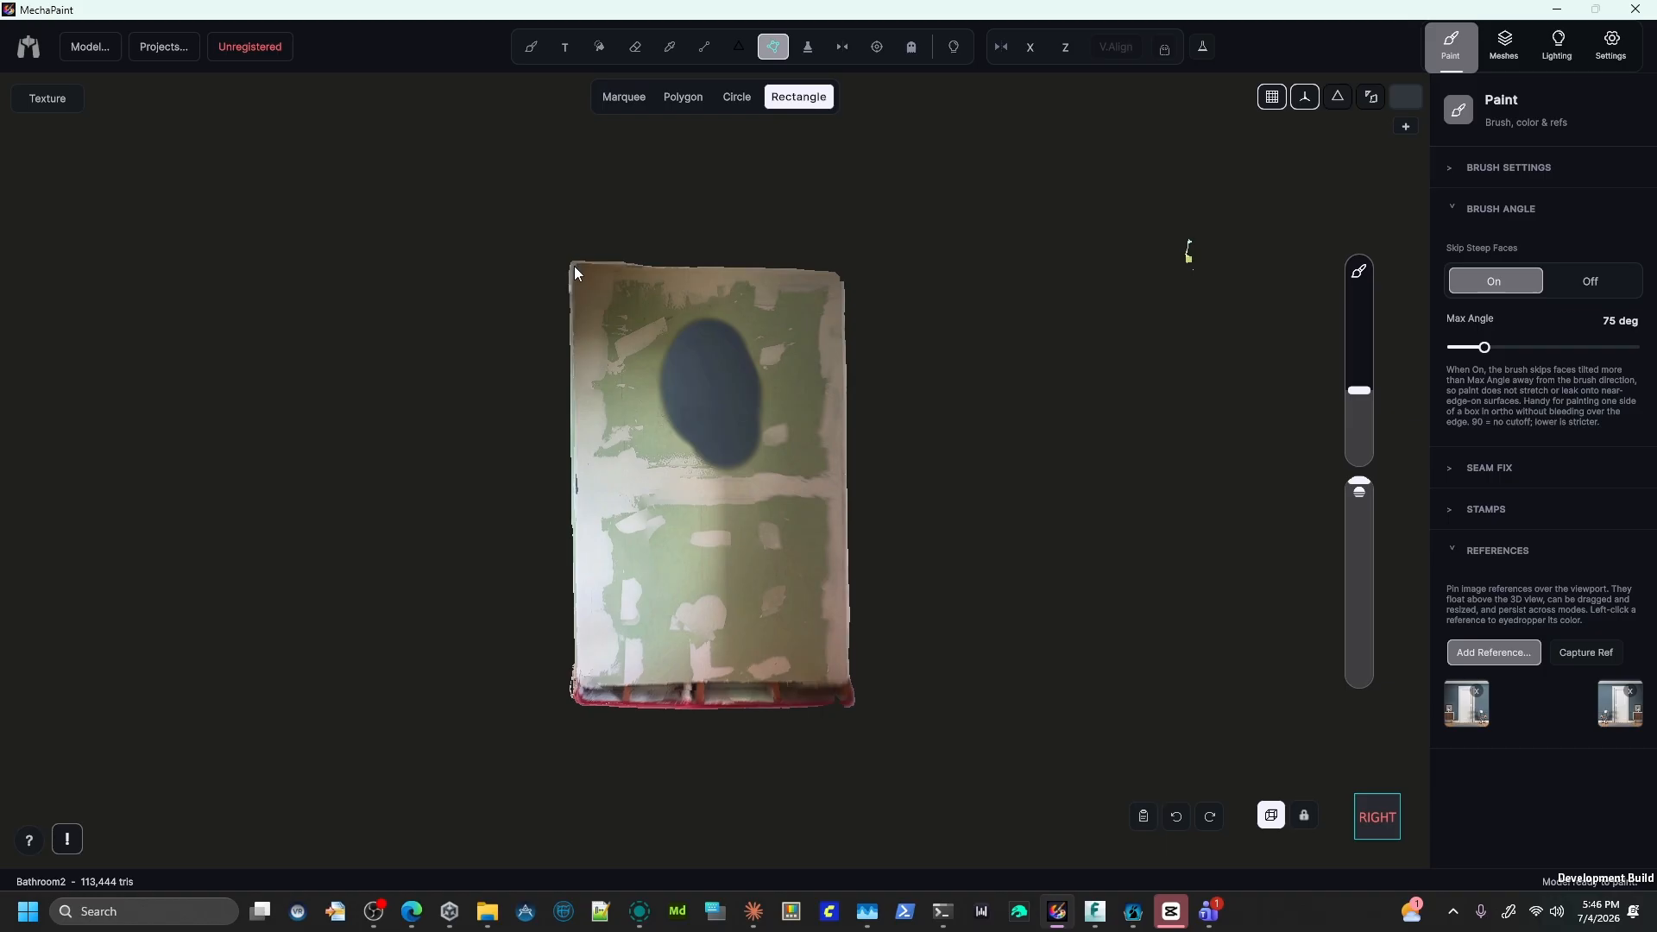
left_click_drag(576, 268, 852, 711)
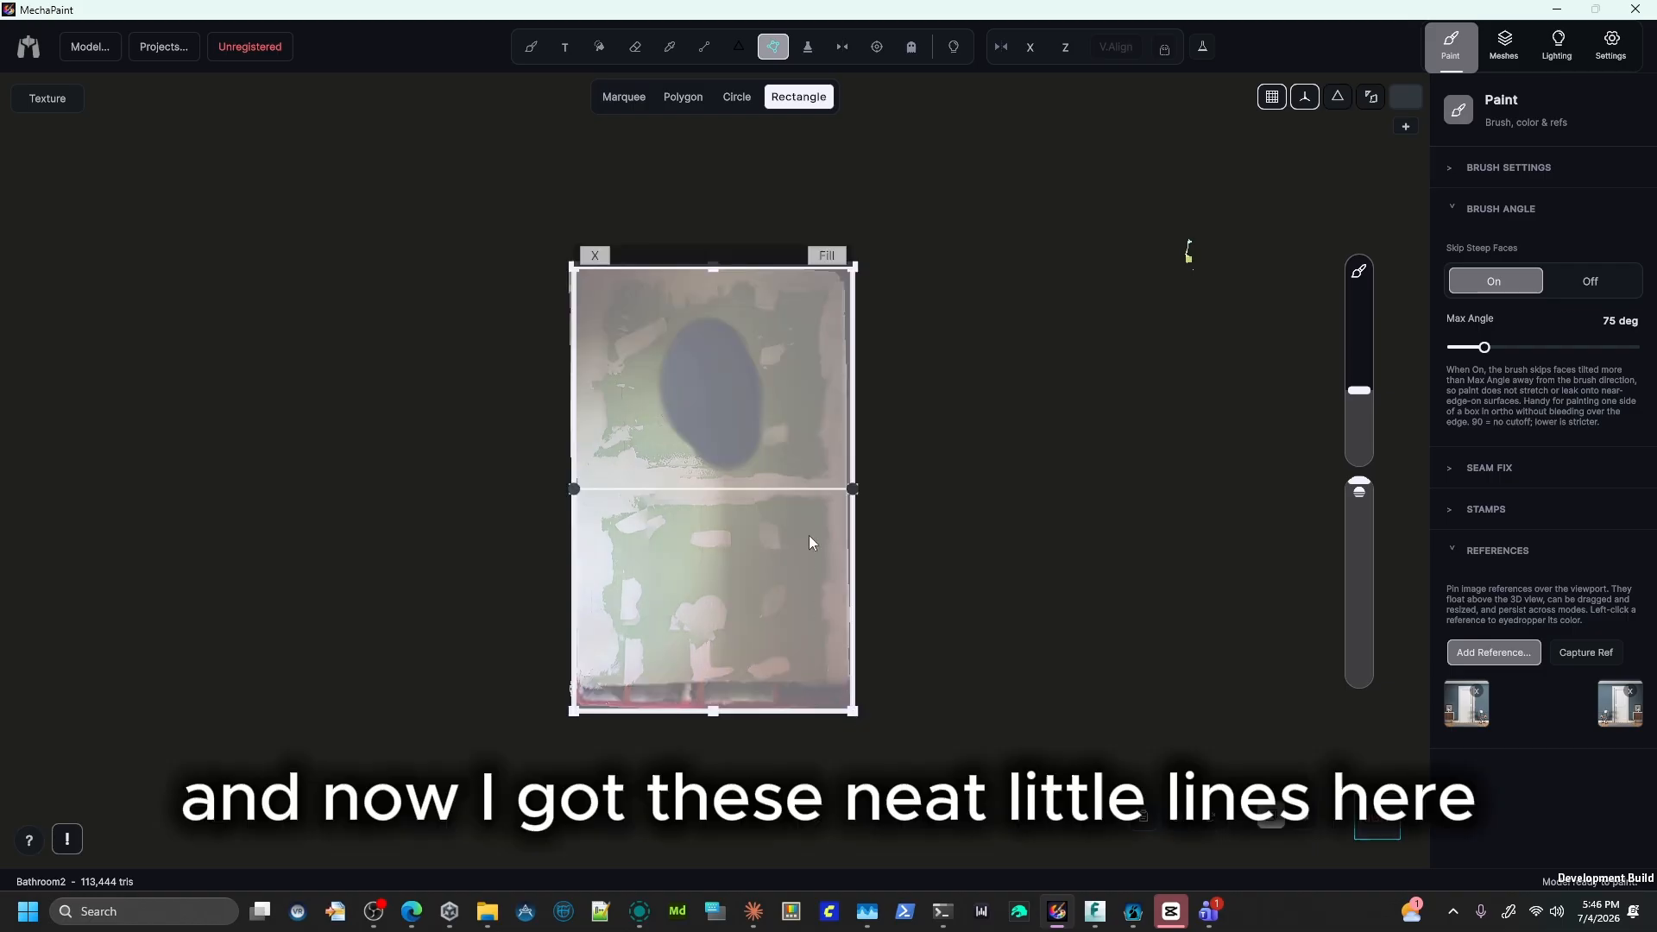
left_click_drag(849, 491, 719, 695)
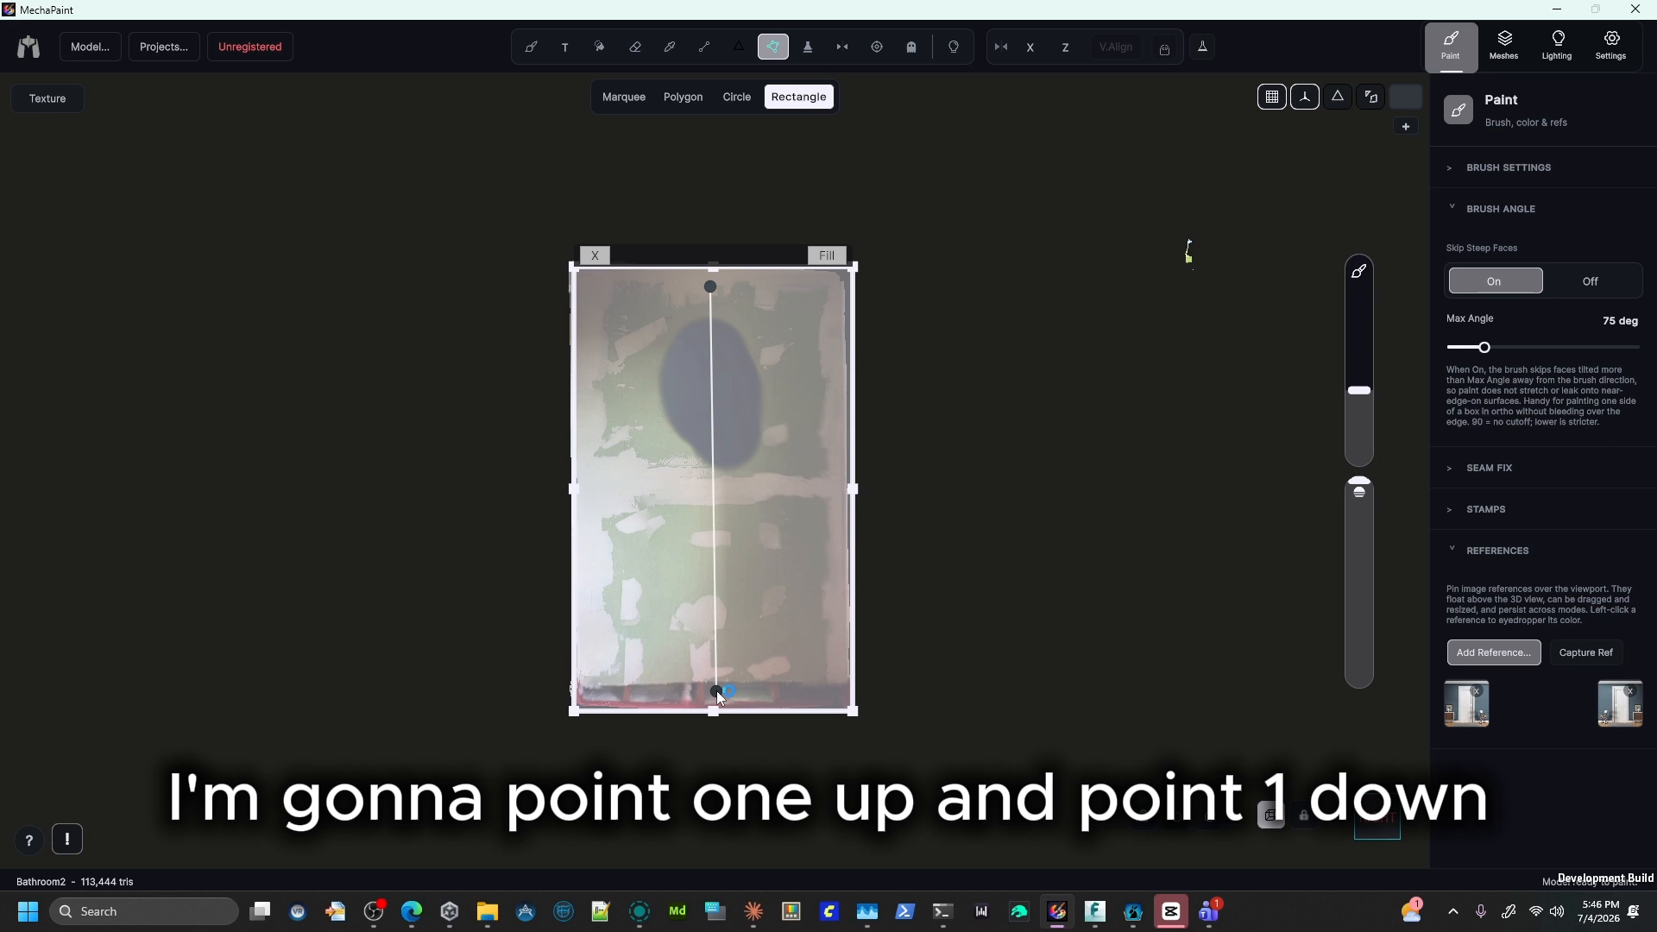
Check the gradient's start and end opacity, keeping both at 1.00, and fill the rectangle over the wall.
left_click(1404, 97)
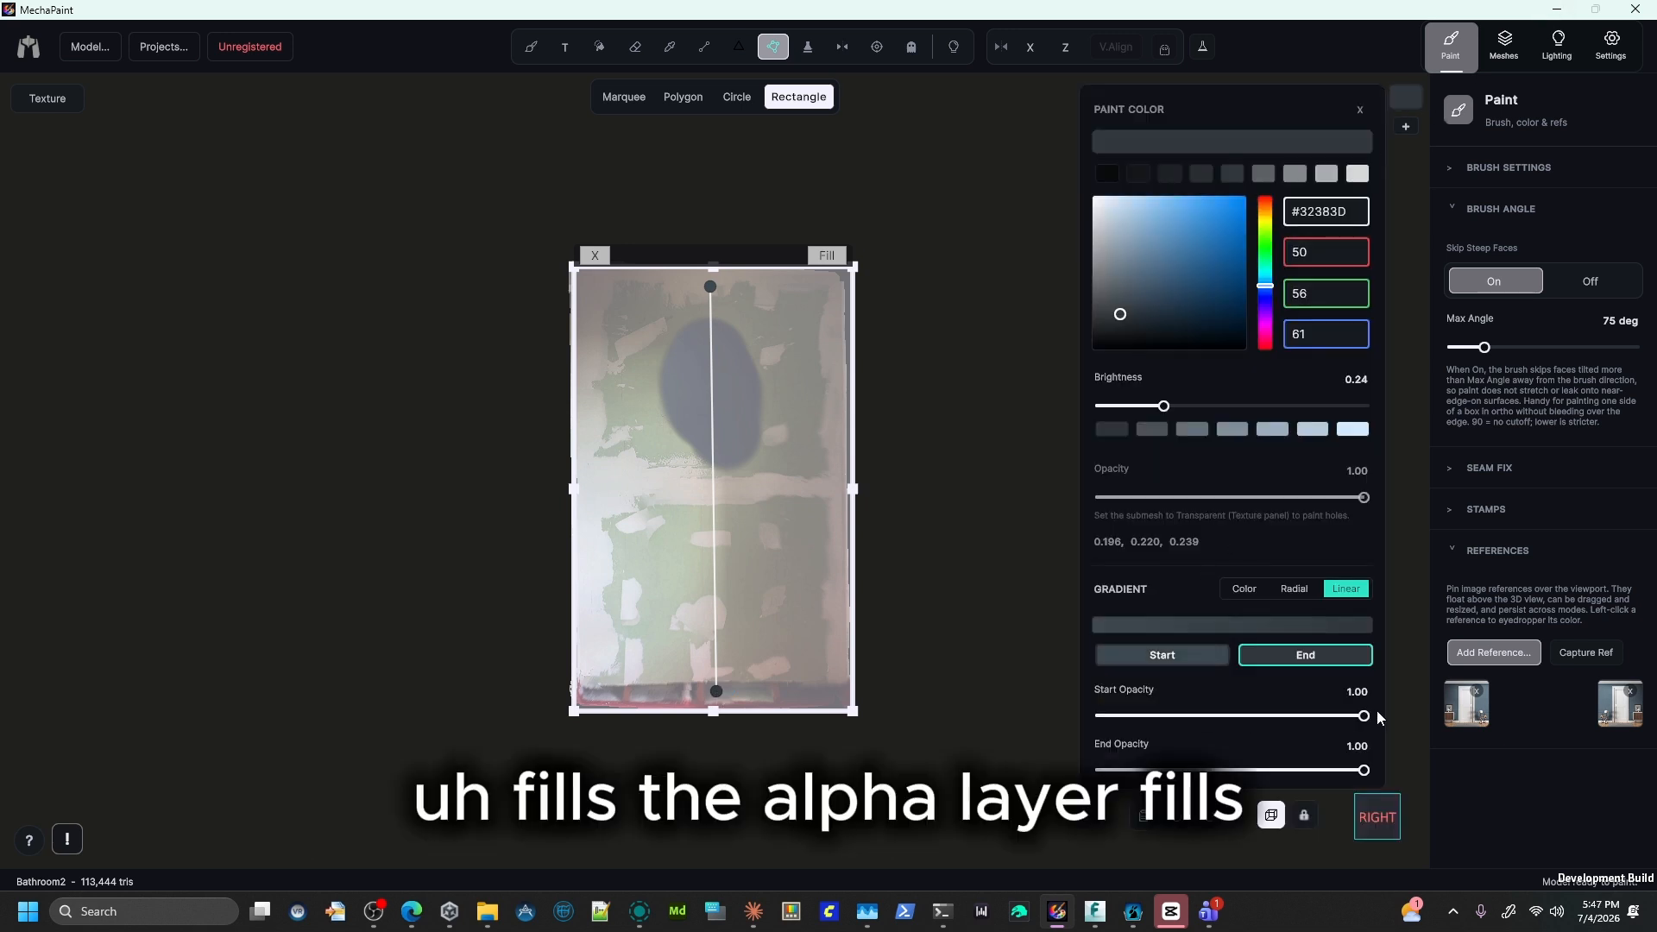
left_click_drag(1364, 770, 1449, 756)
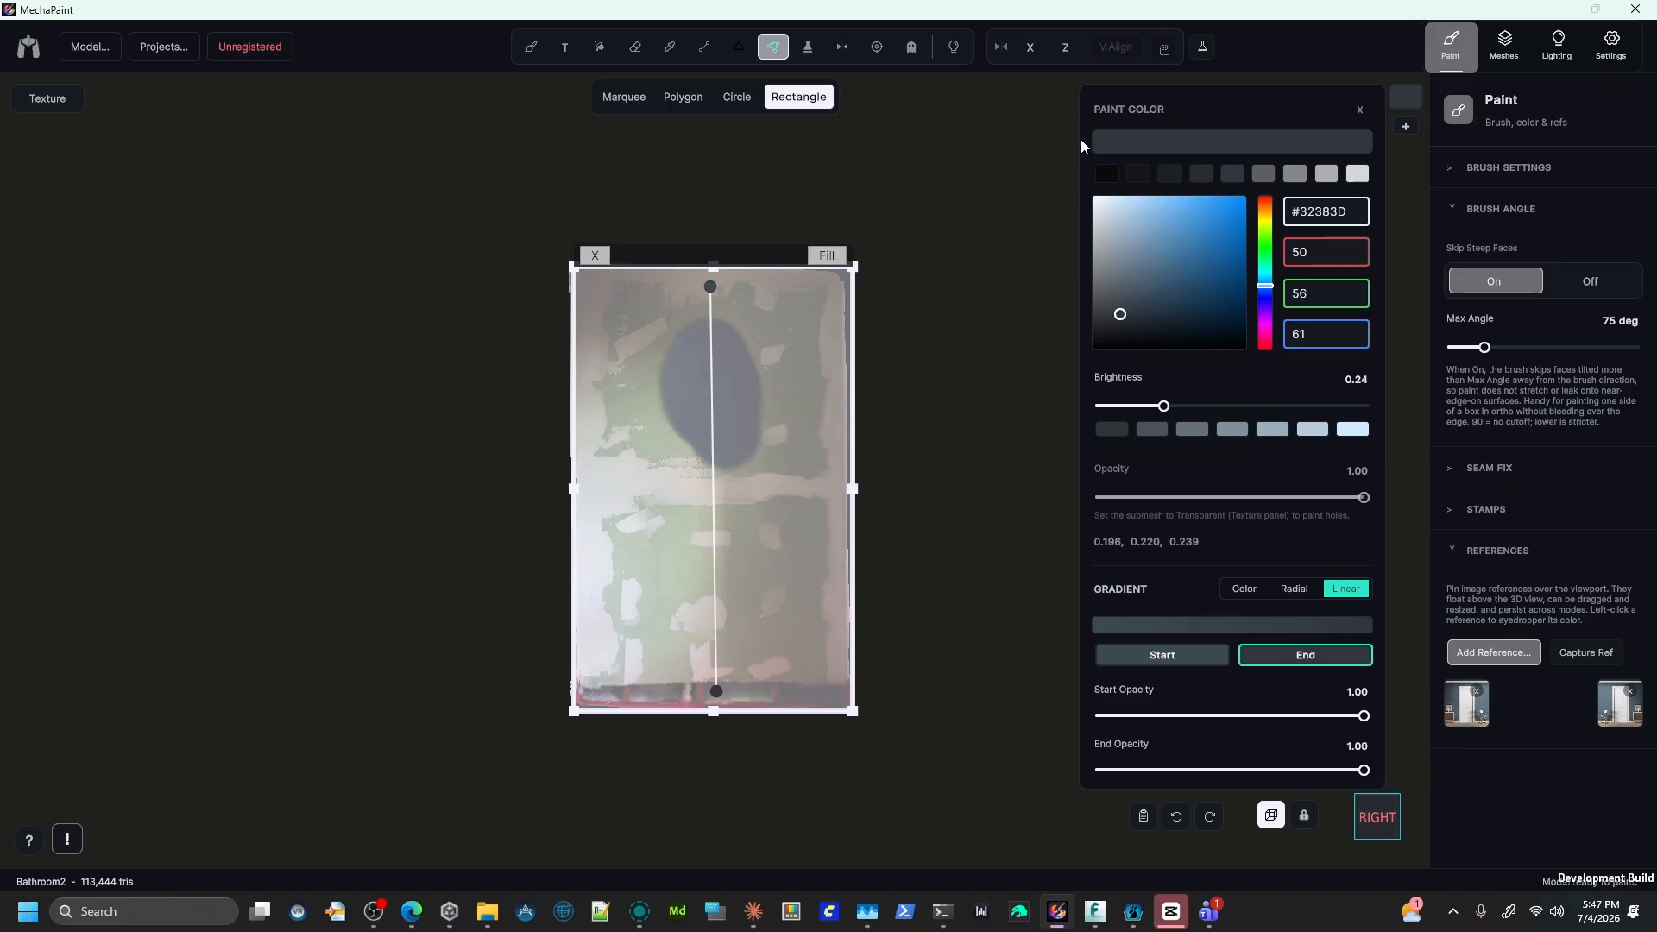
left_click(1361, 110)
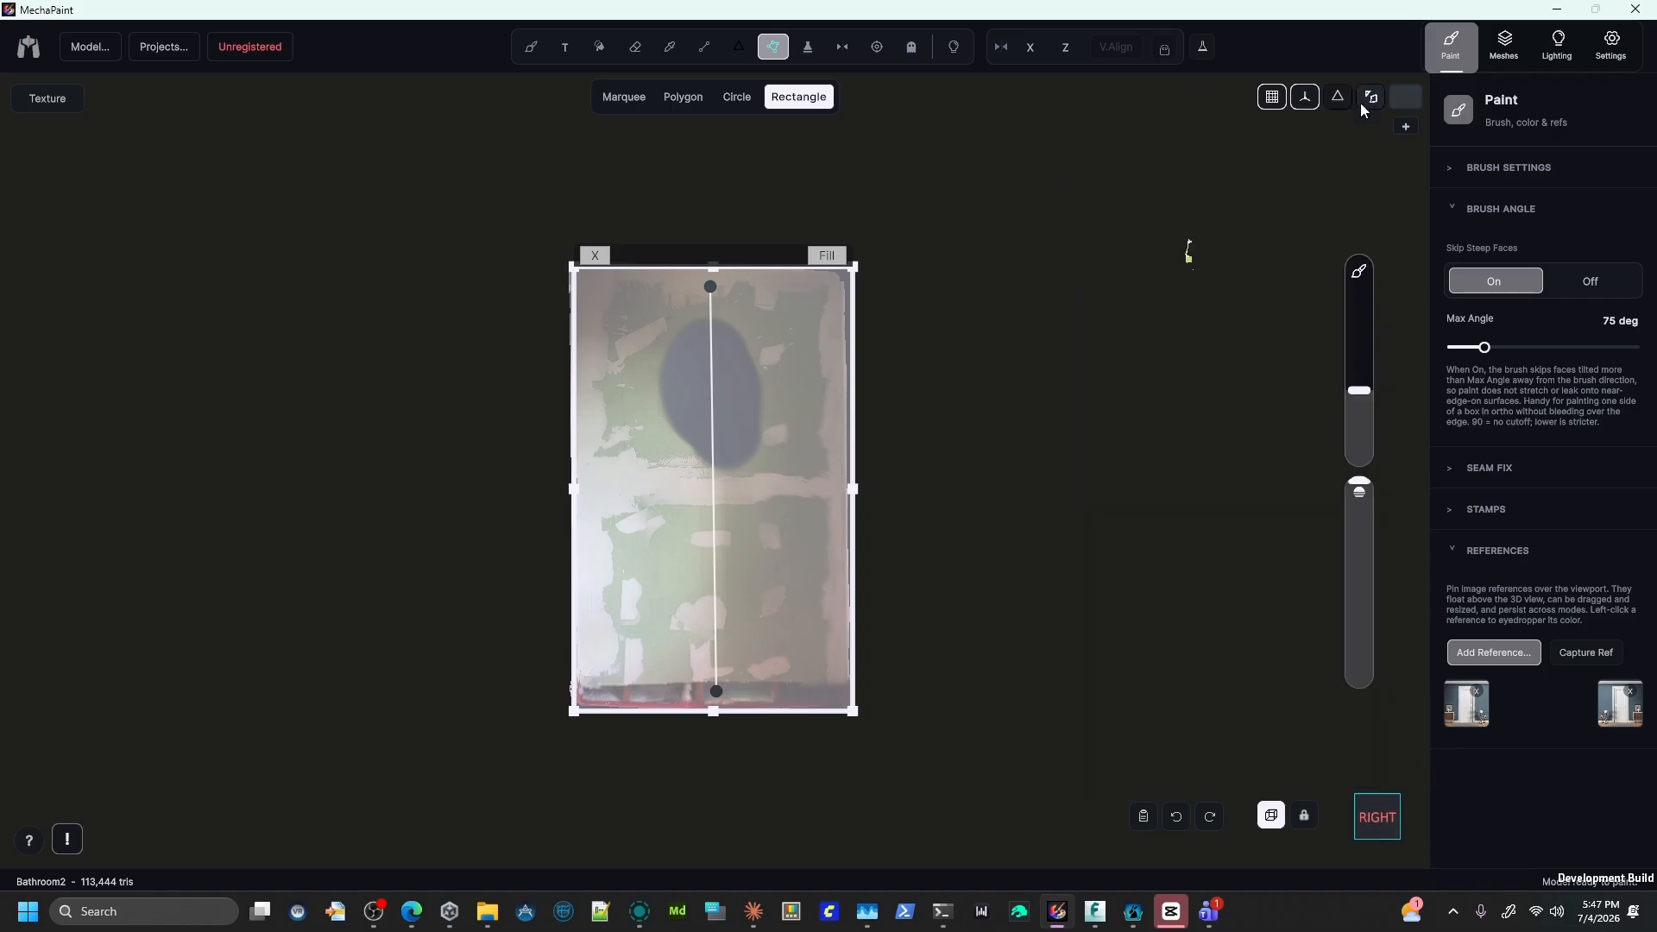
left_click(823, 257)
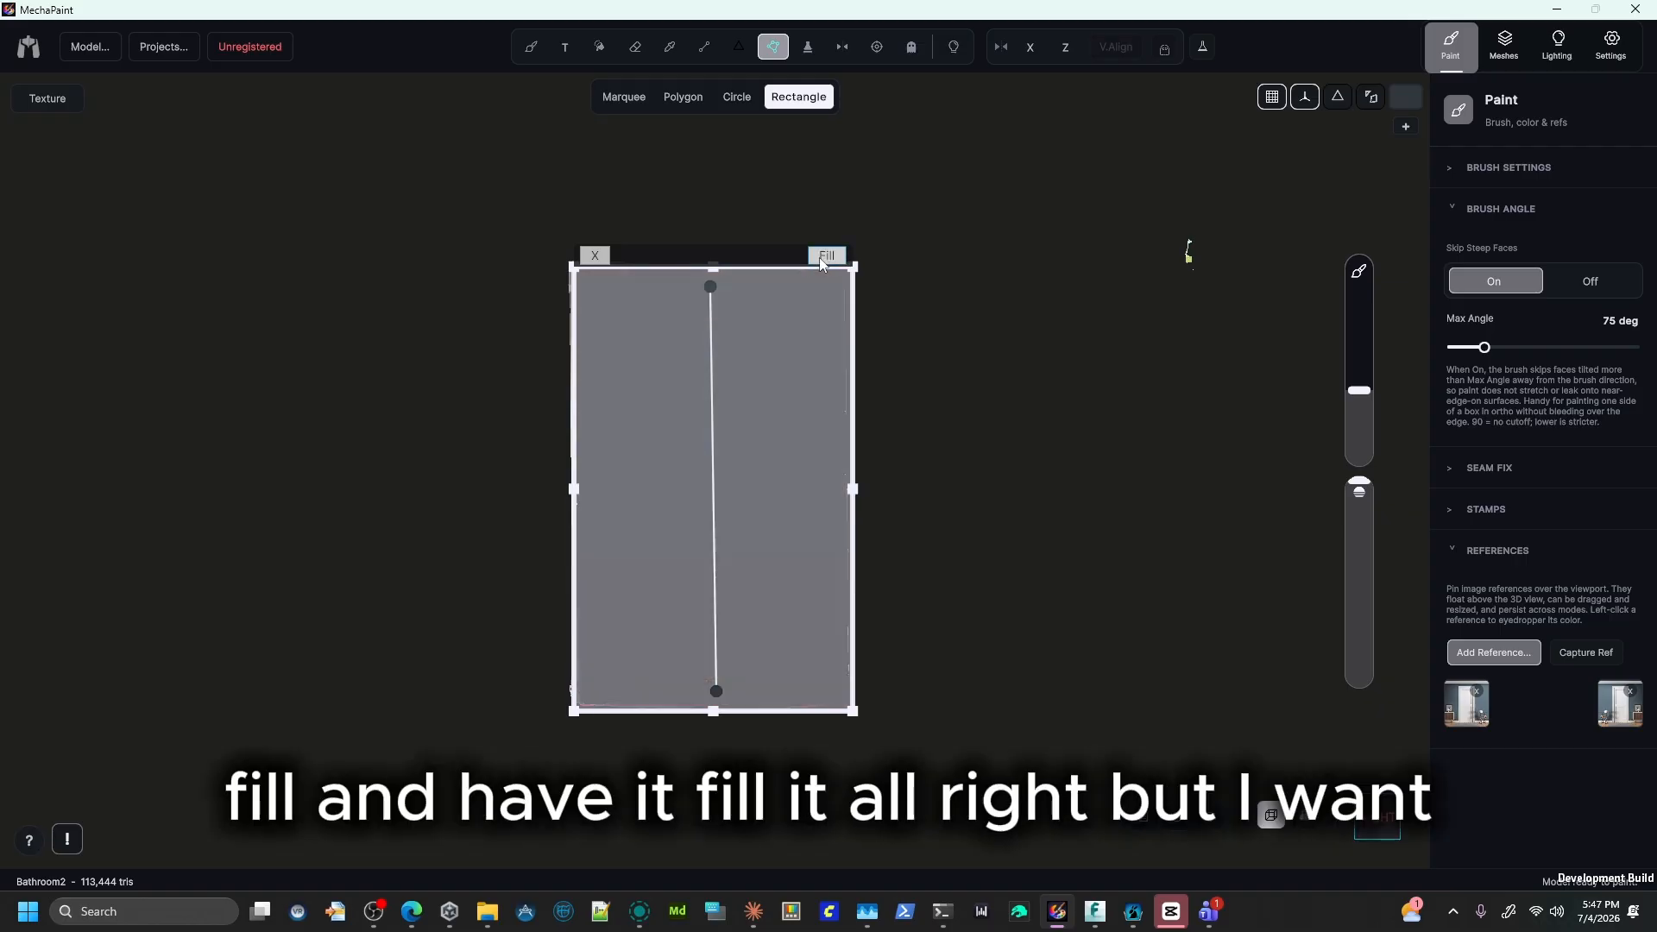
Lower the brightness of the gradient's end color to 0.04, giving #08090A.
left_click(1406, 96)
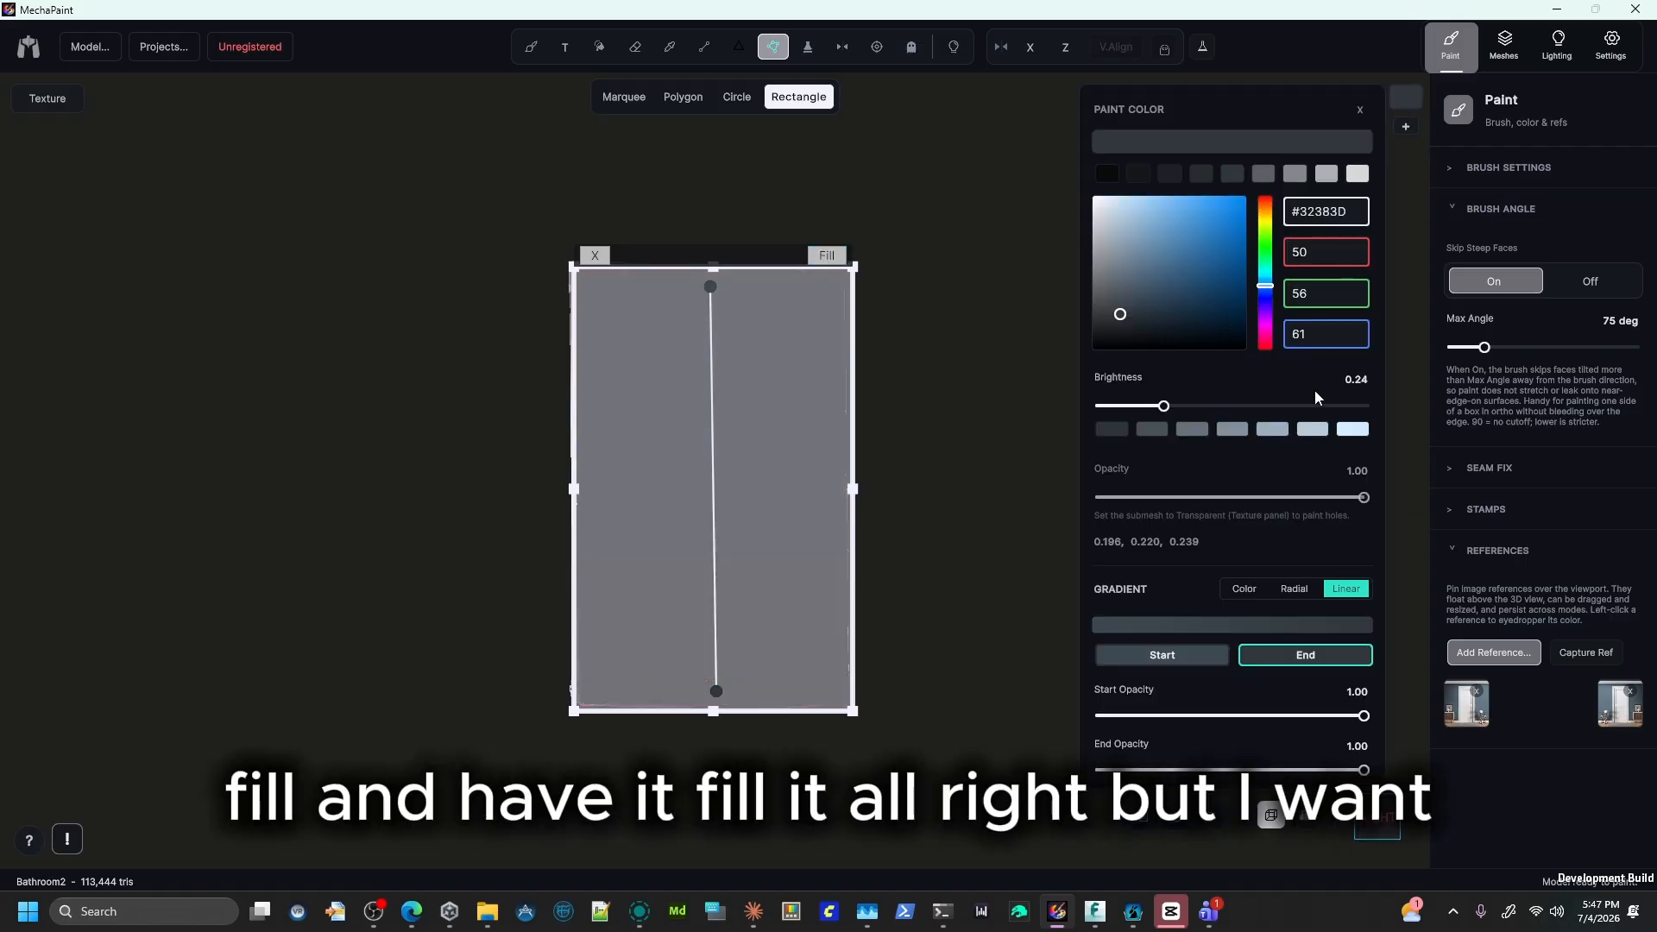
left_click(1197, 656)
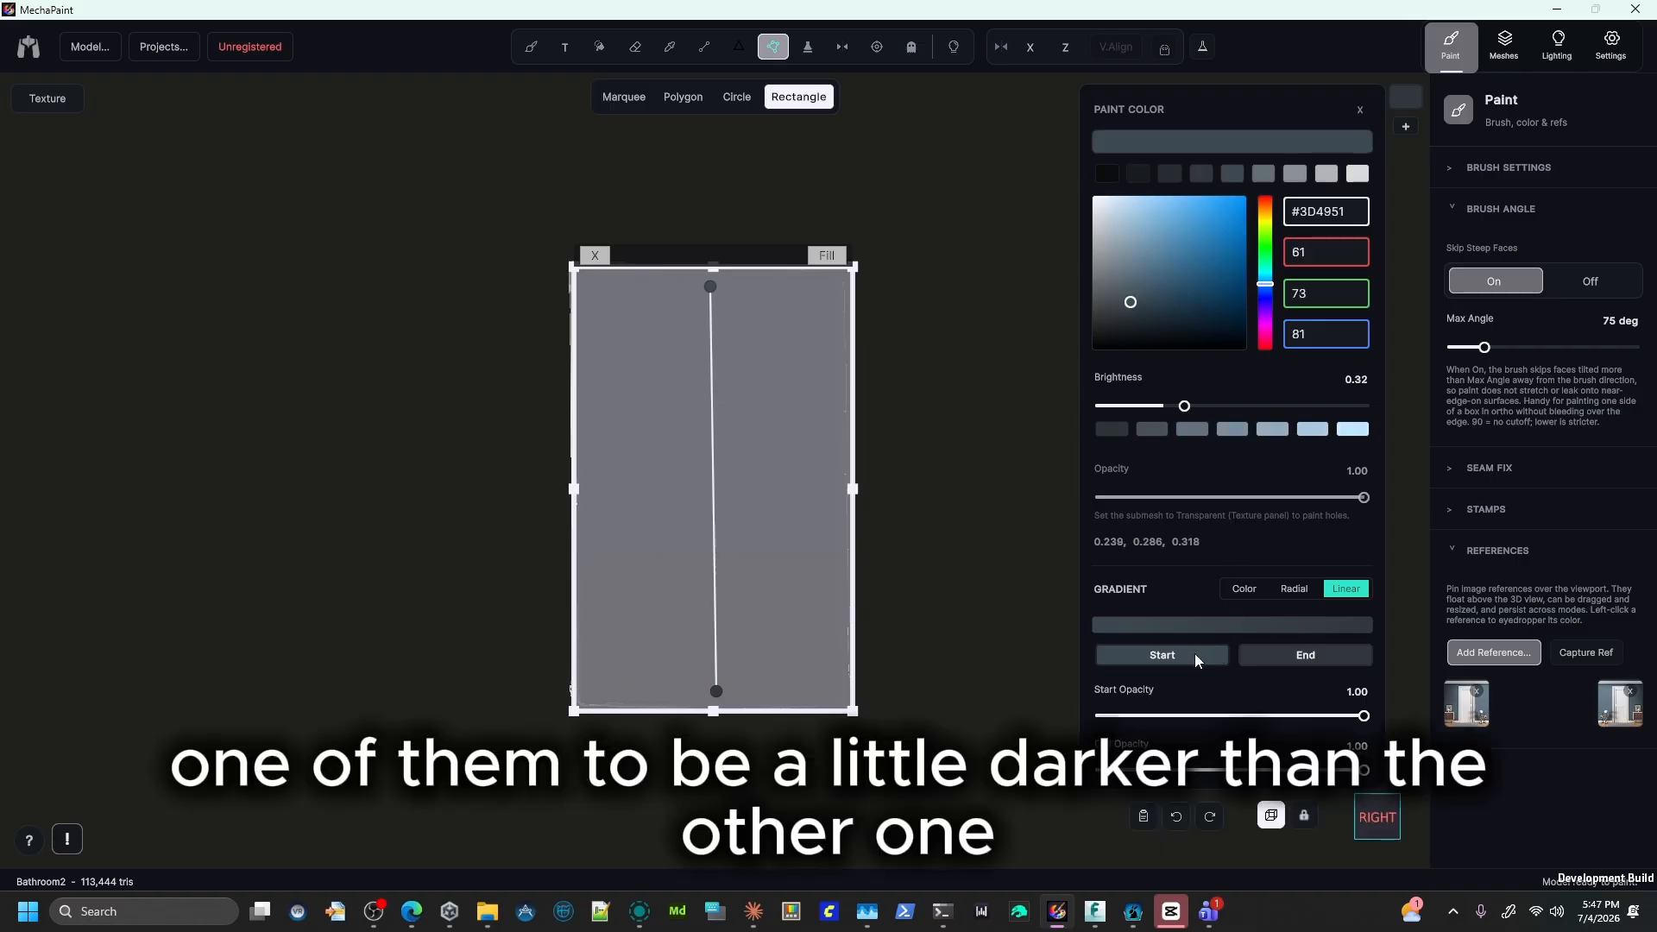
left_click(1284, 659)
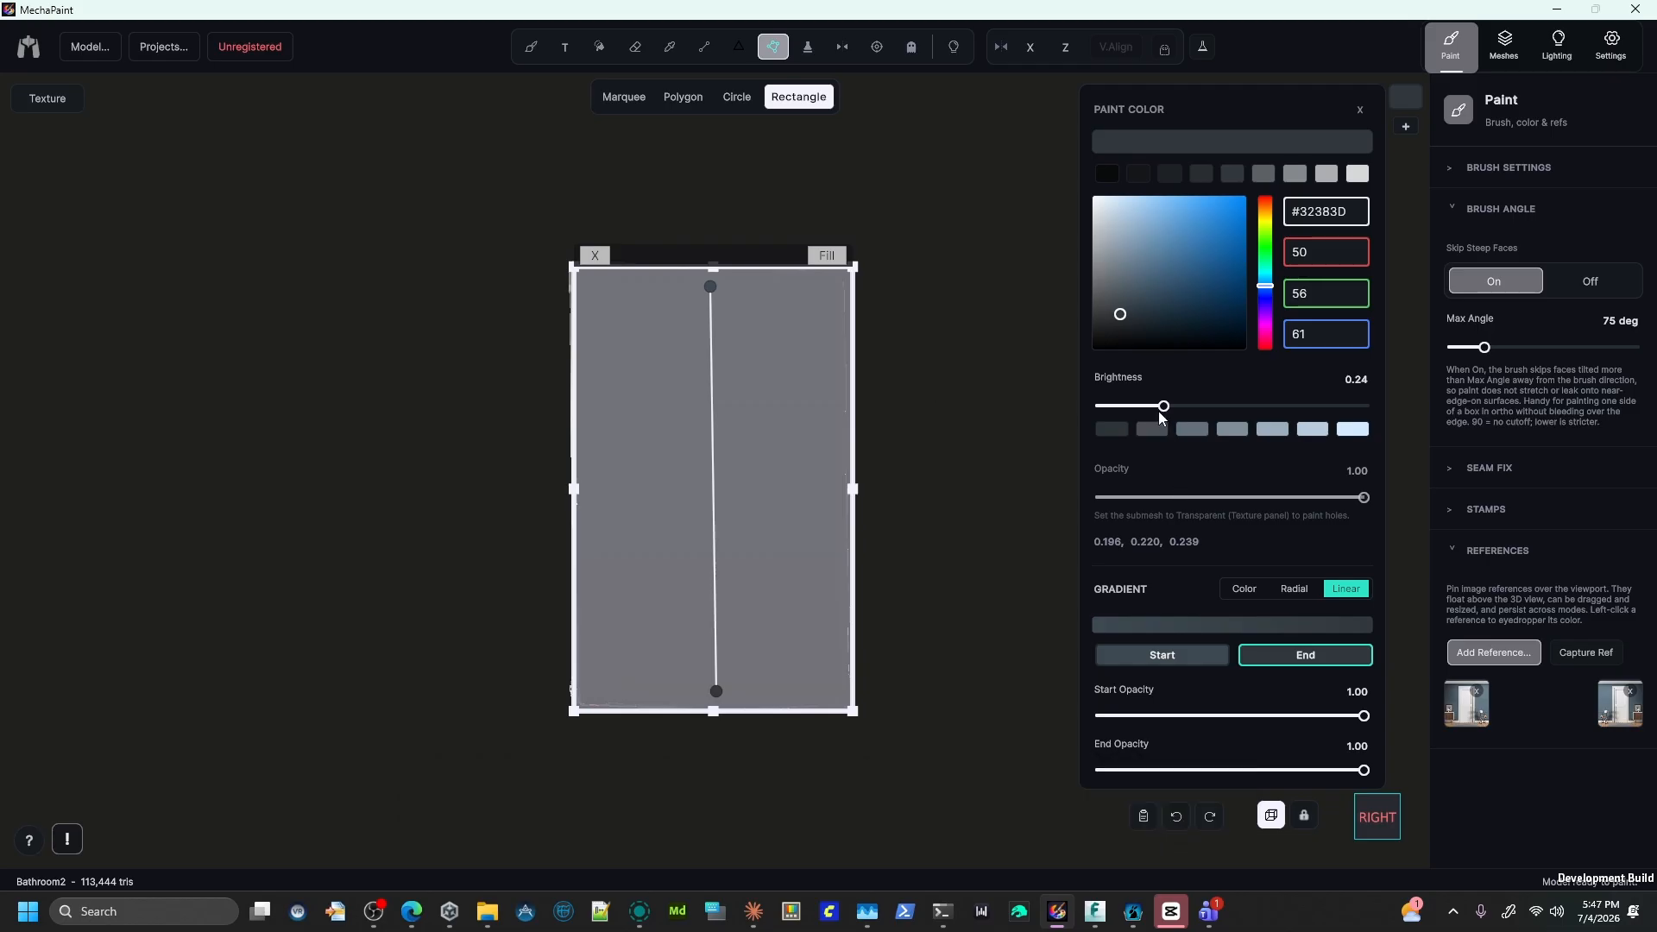
left_click_drag(1163, 406, 1113, 411)
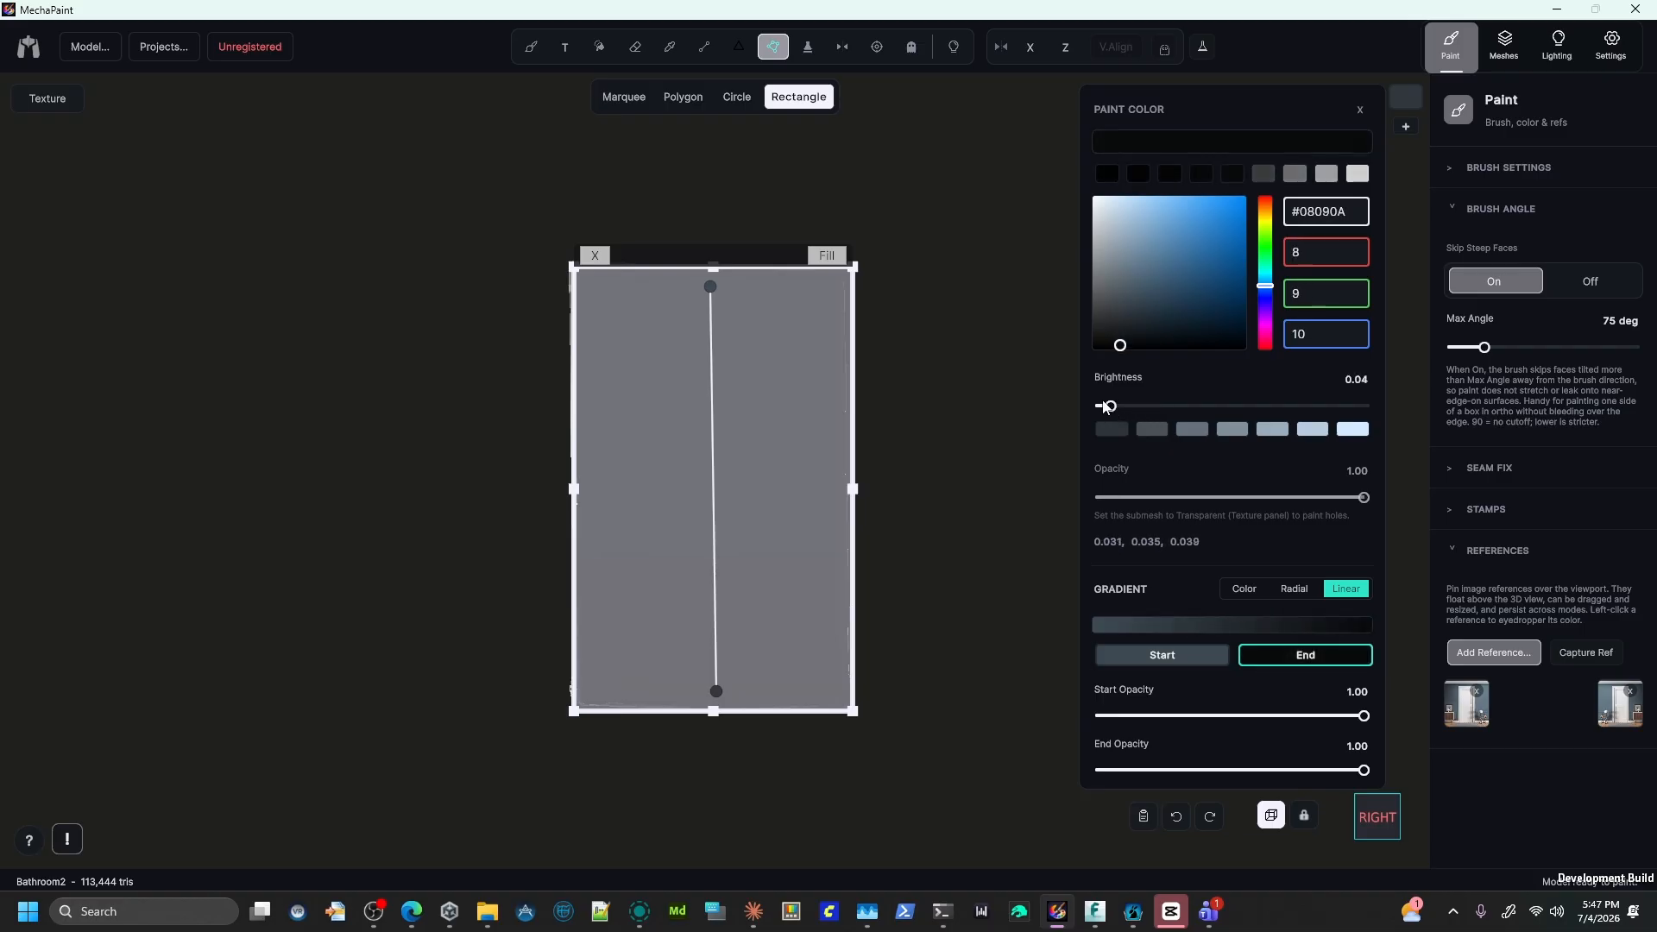
left_click(795, 231)
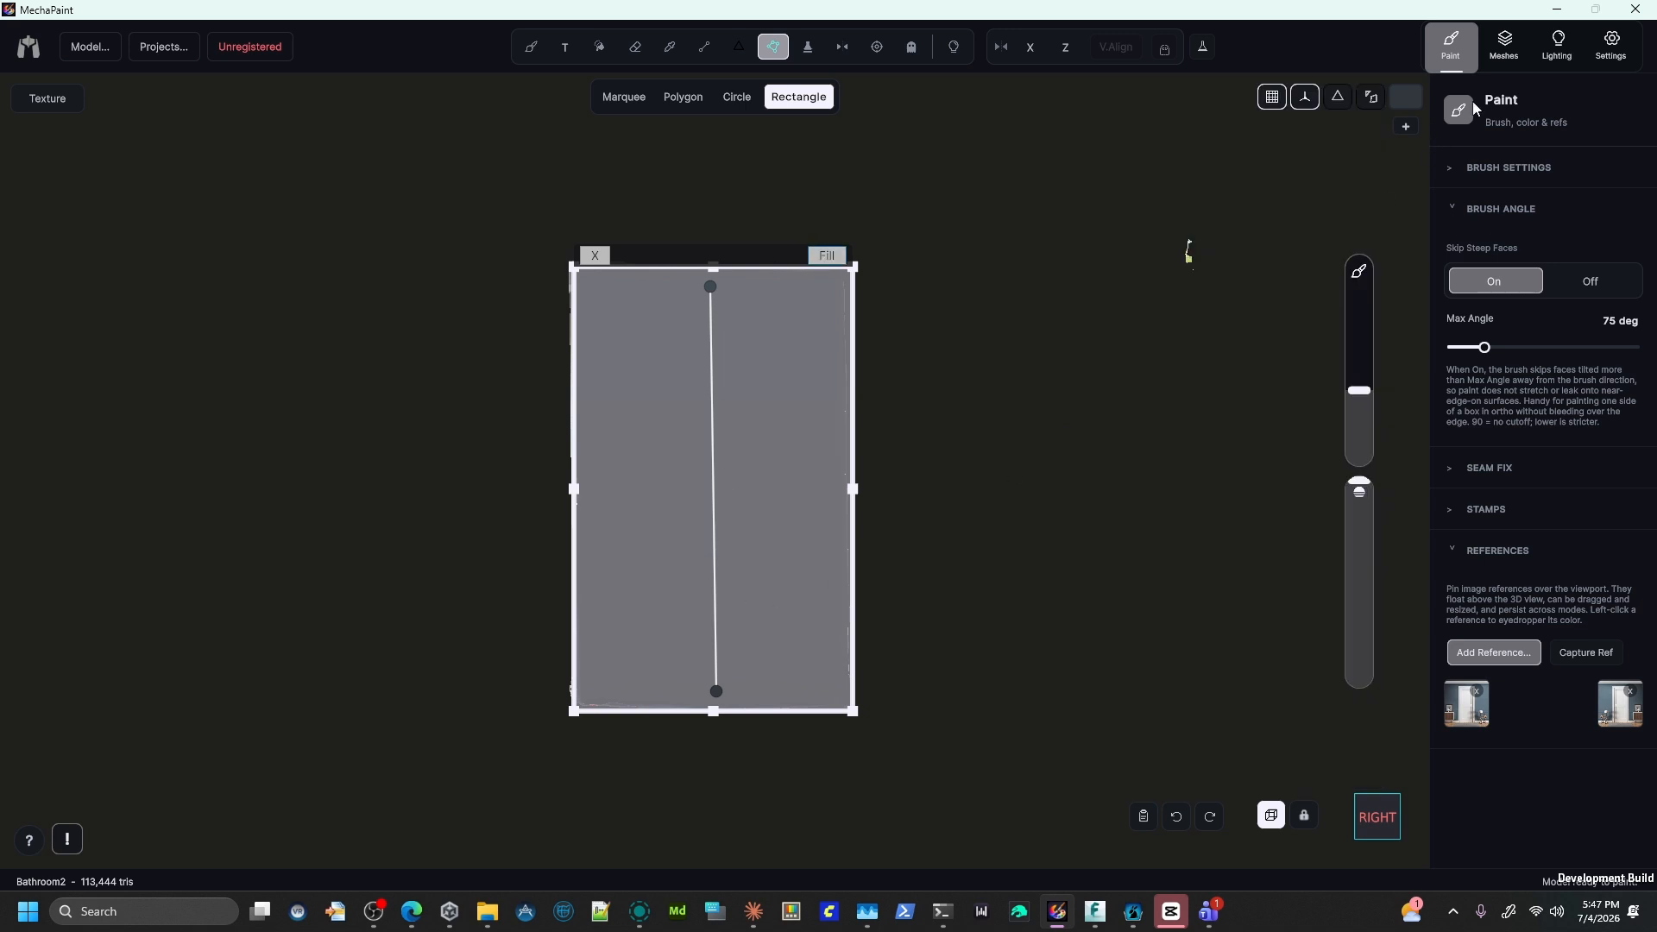
Set the gradient's end color to pure black, #000000, and dismiss the rectangle over the wall.
left_click(1407, 96)
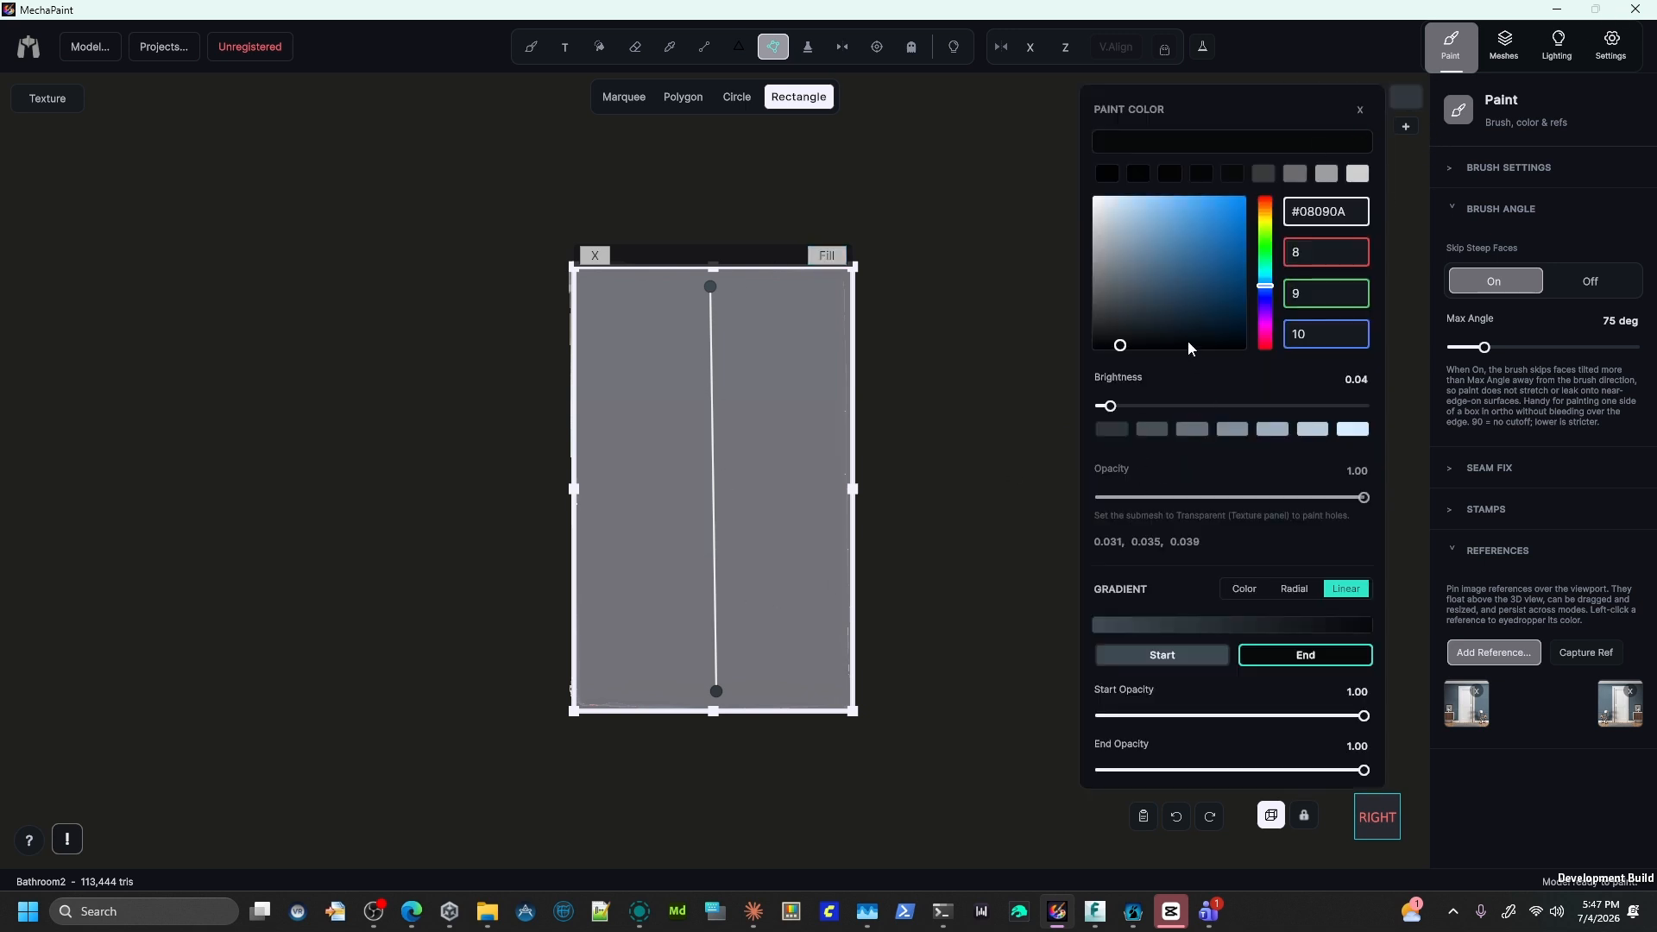
left_click_drag(1187, 340, 1198, 371)
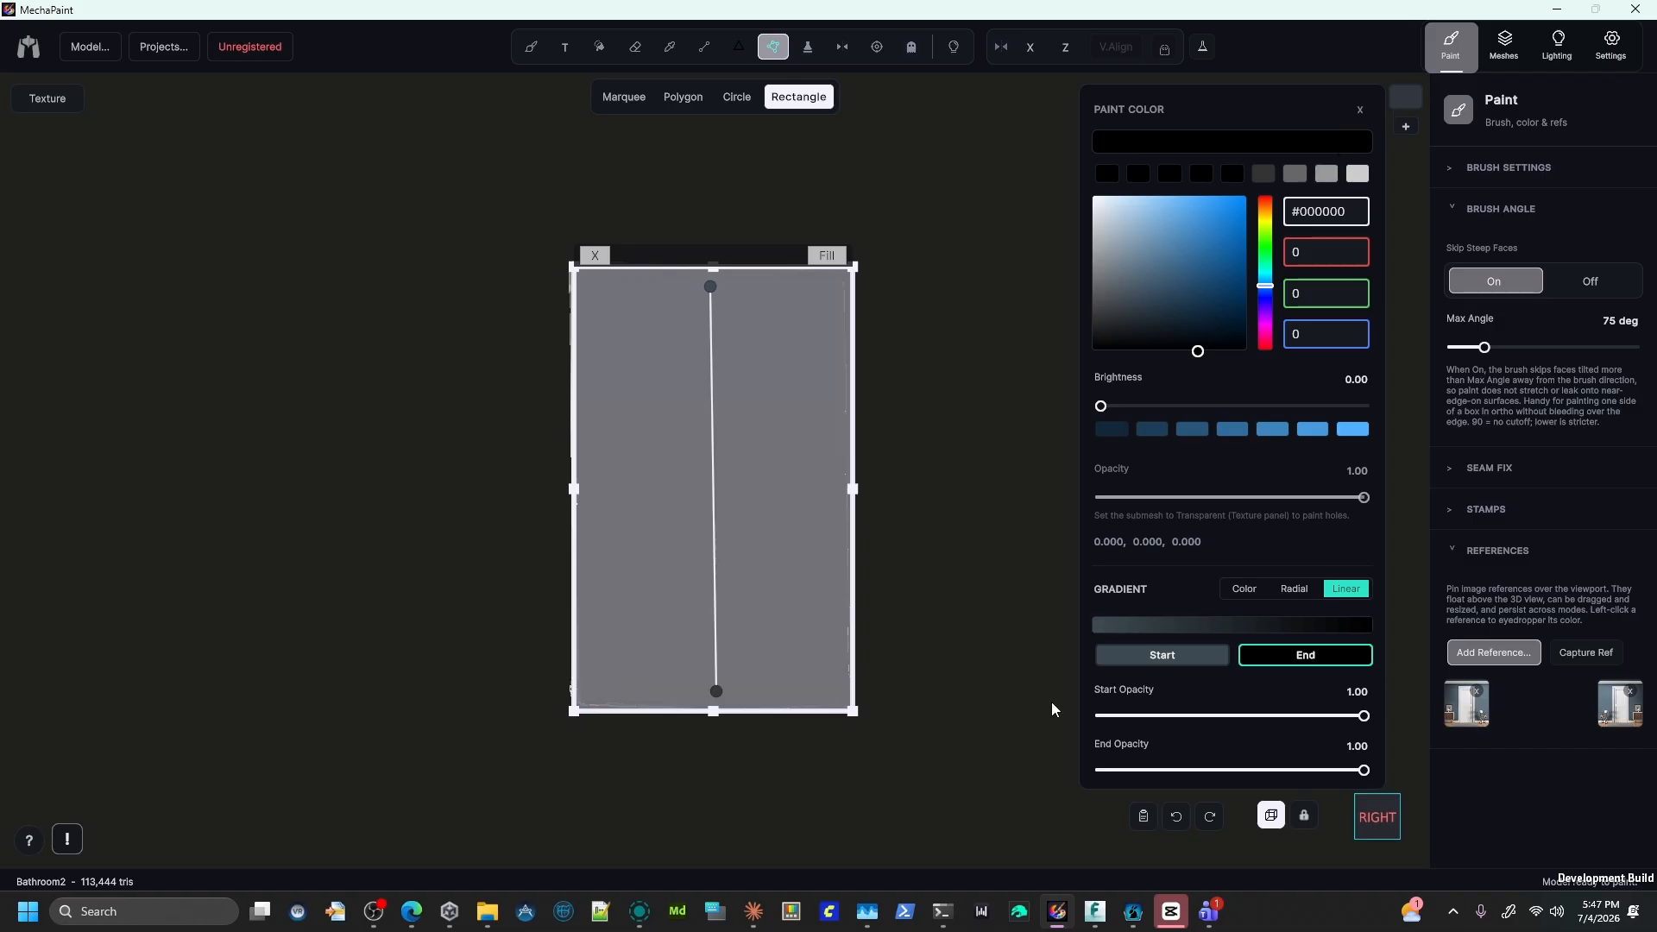
left_click(1278, 652)
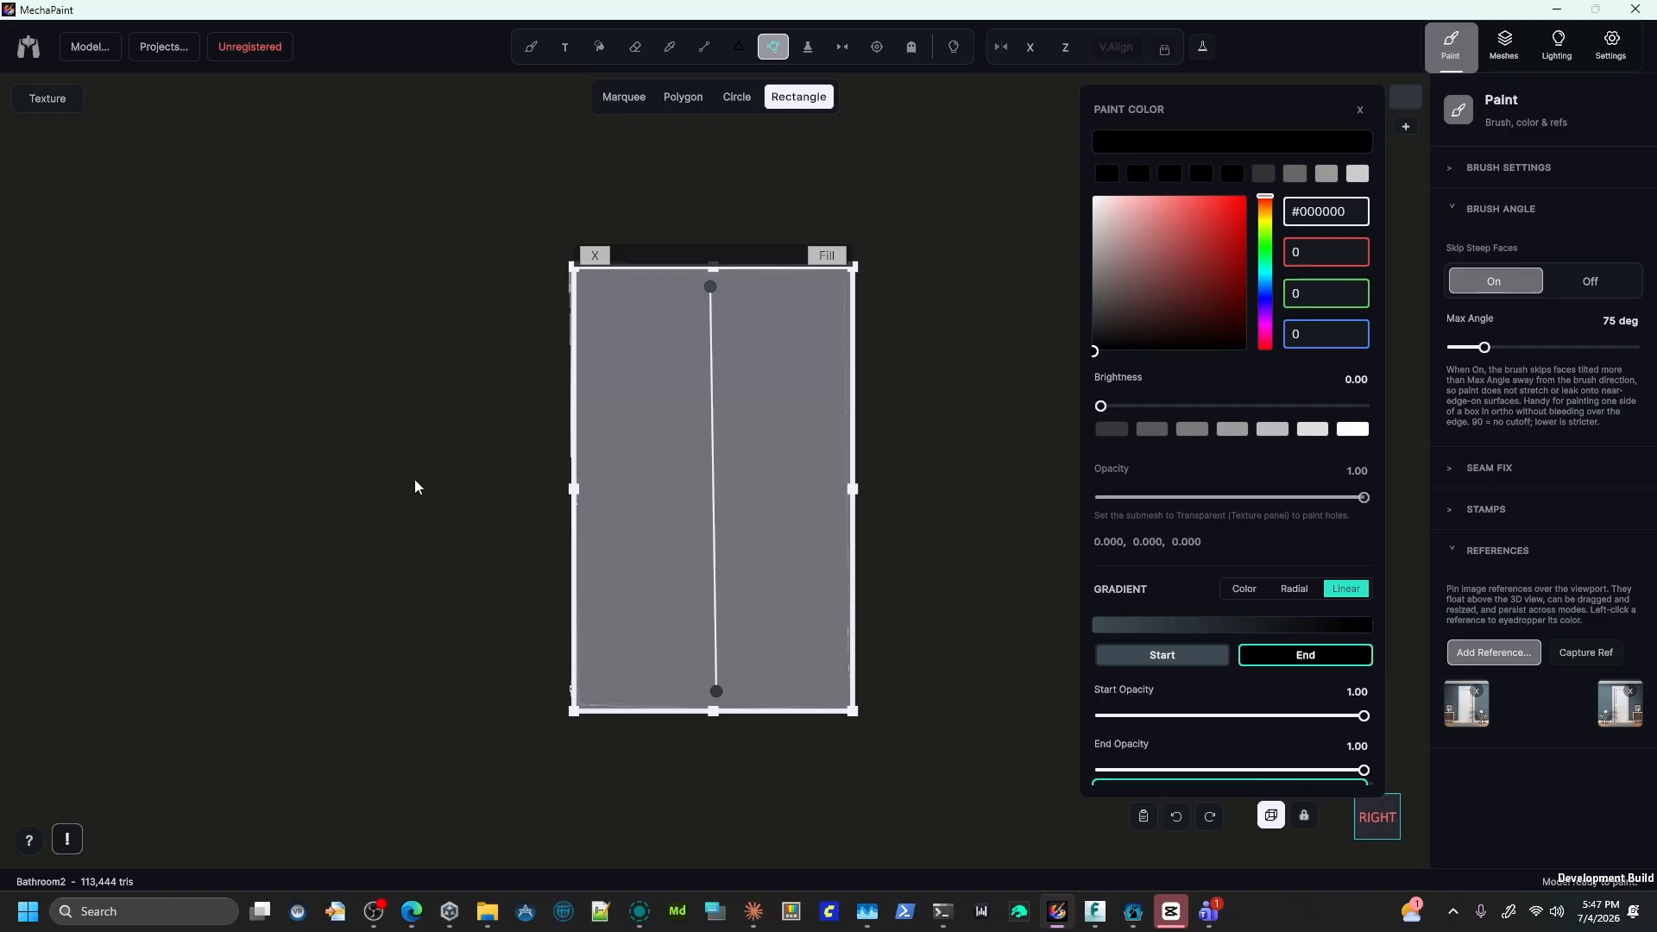
key("Return")
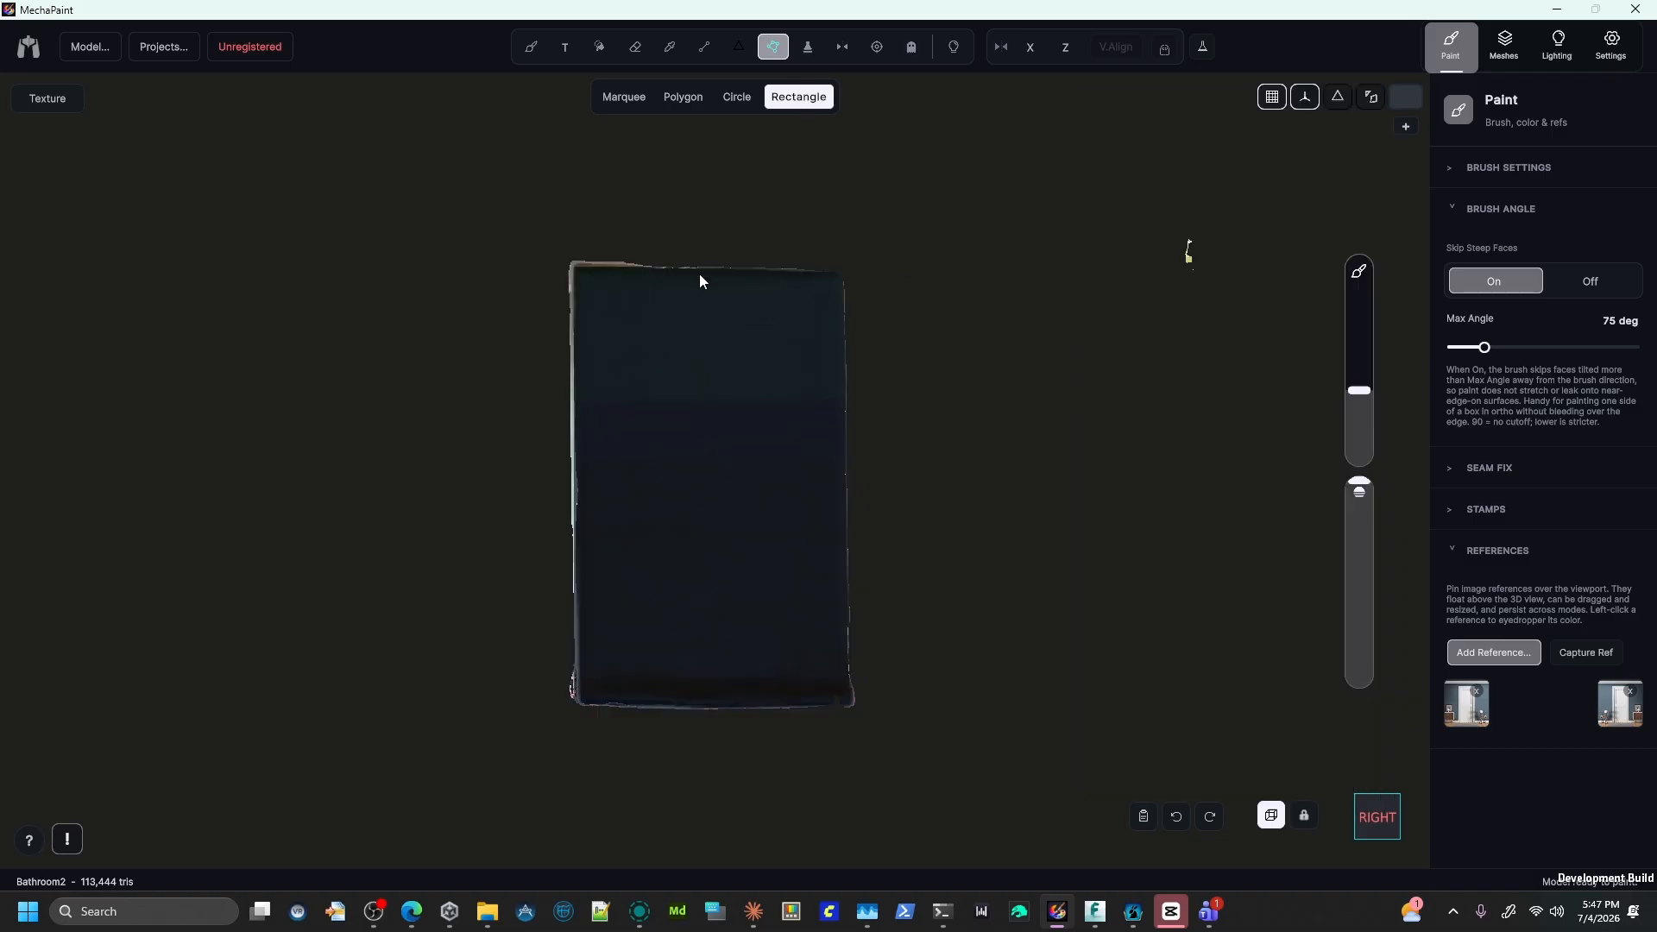
Fill a new rectangle spanning the whole wall with the black-ended gradient and move the rectangle off the wall.
left_click_drag(710, 283, 691, 687)
key("Escape")
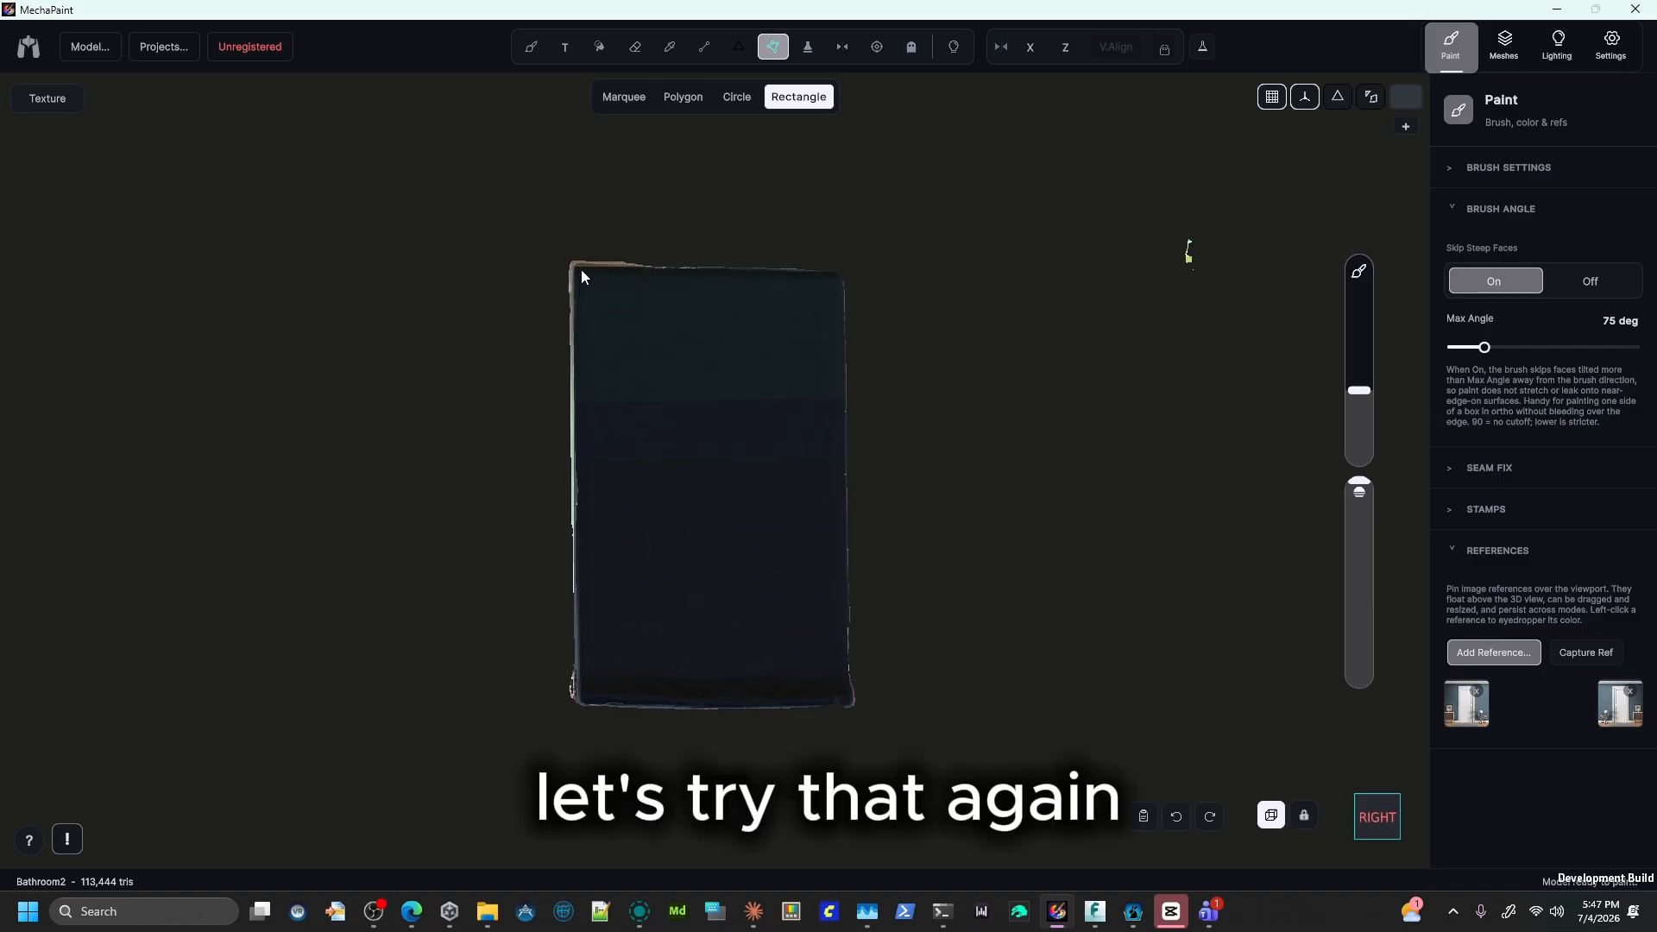
left_click_drag(578, 266, 851, 702)
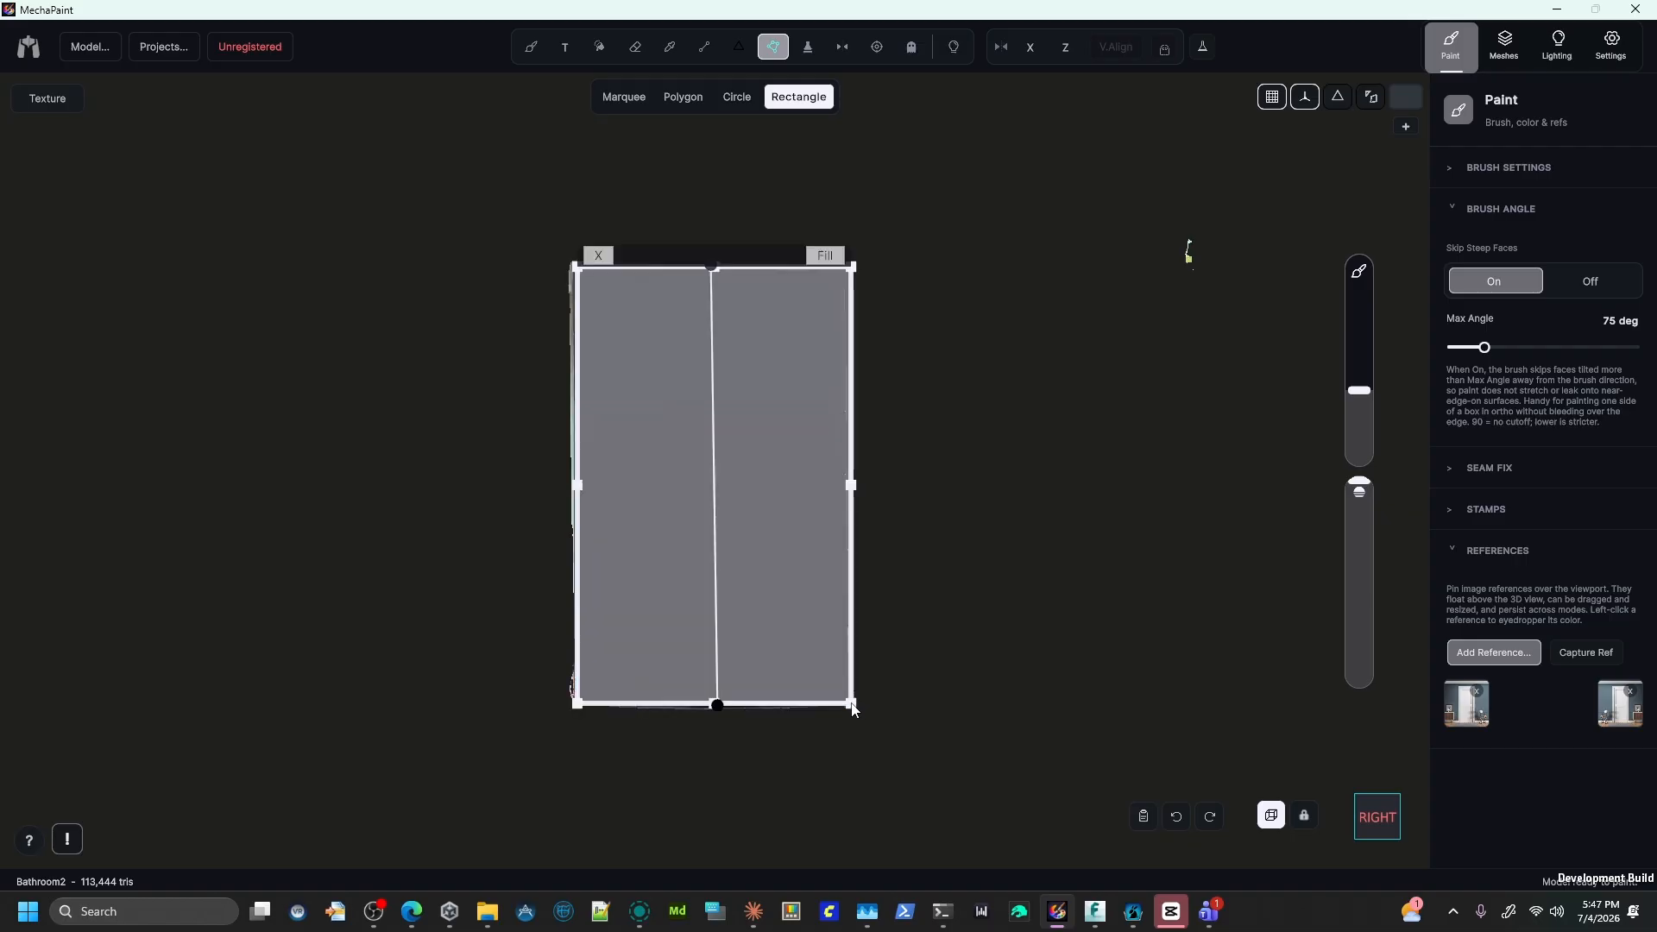
left_click(820, 258)
left_click_drag(747, 247, 449, 233)
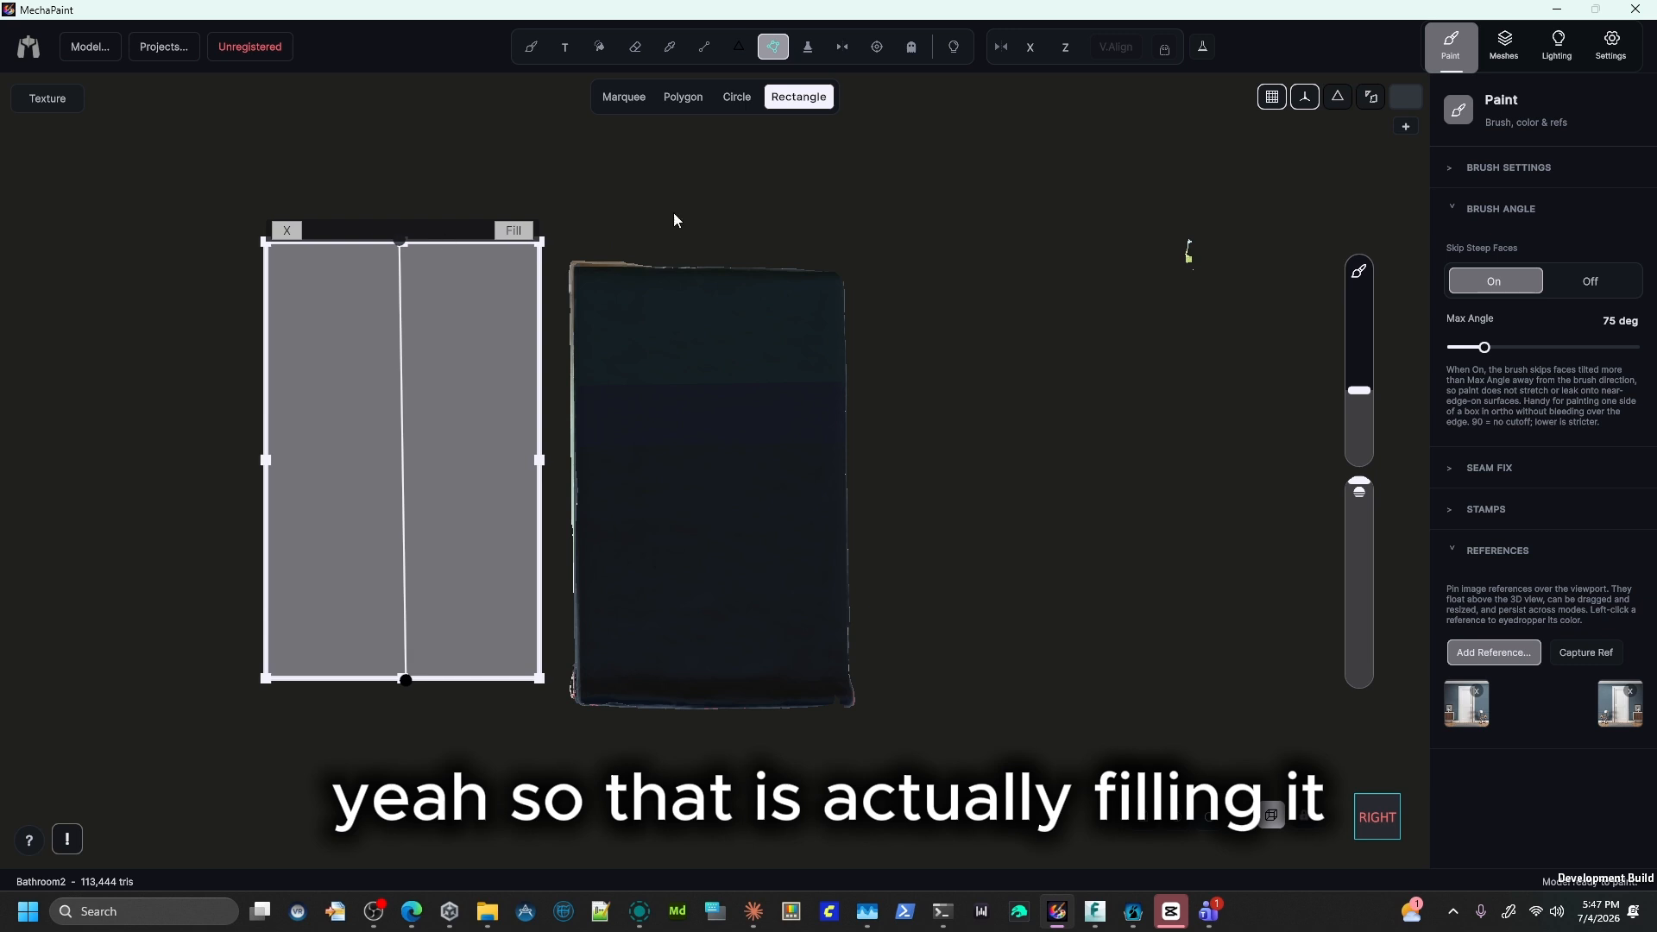
Set the gradient's end color to a dark blue-grey, #303A3D, and compare it with the start color.
left_click(1407, 97)
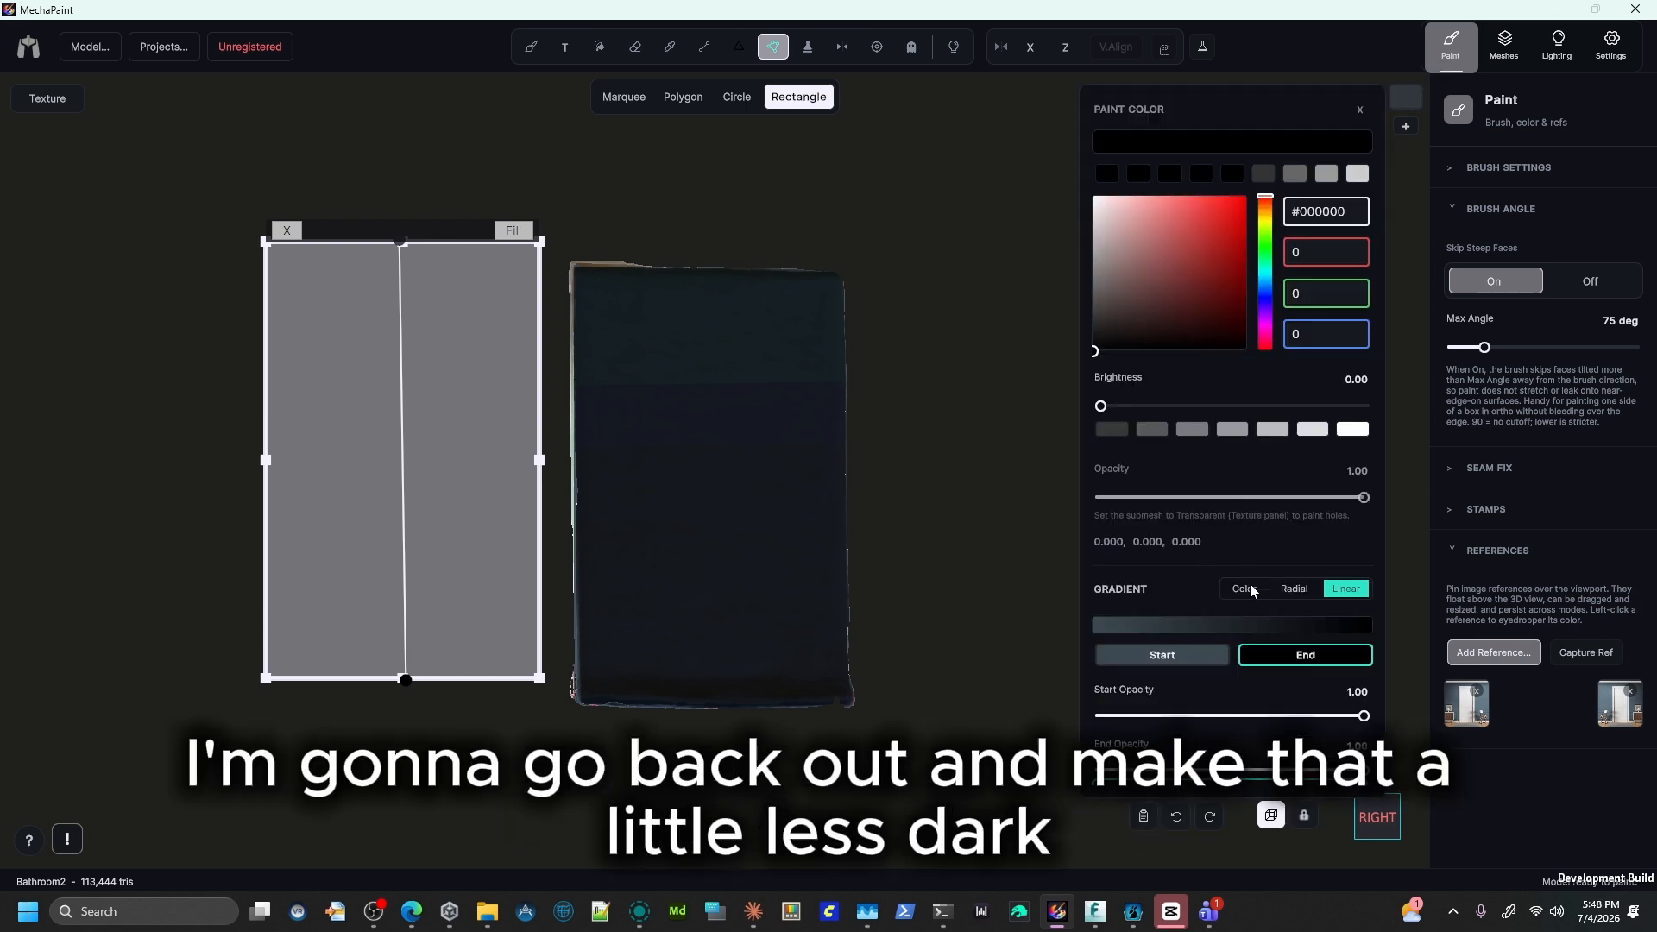
left_click(1302, 666)
left_click(1201, 660)
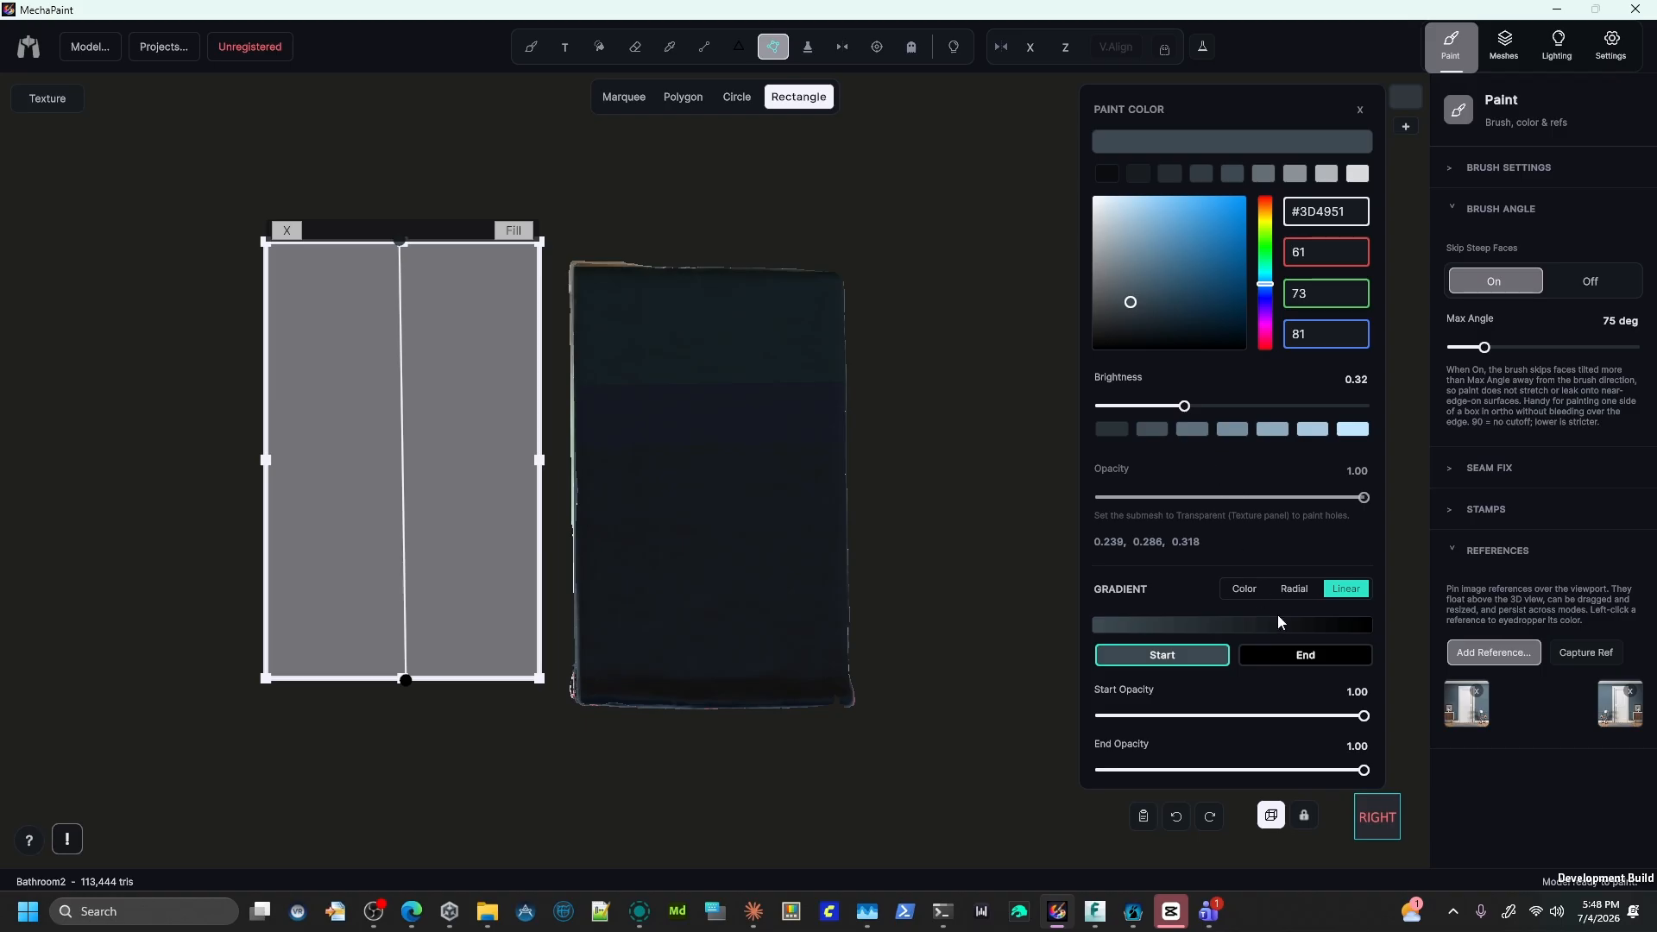
left_click(1305, 654)
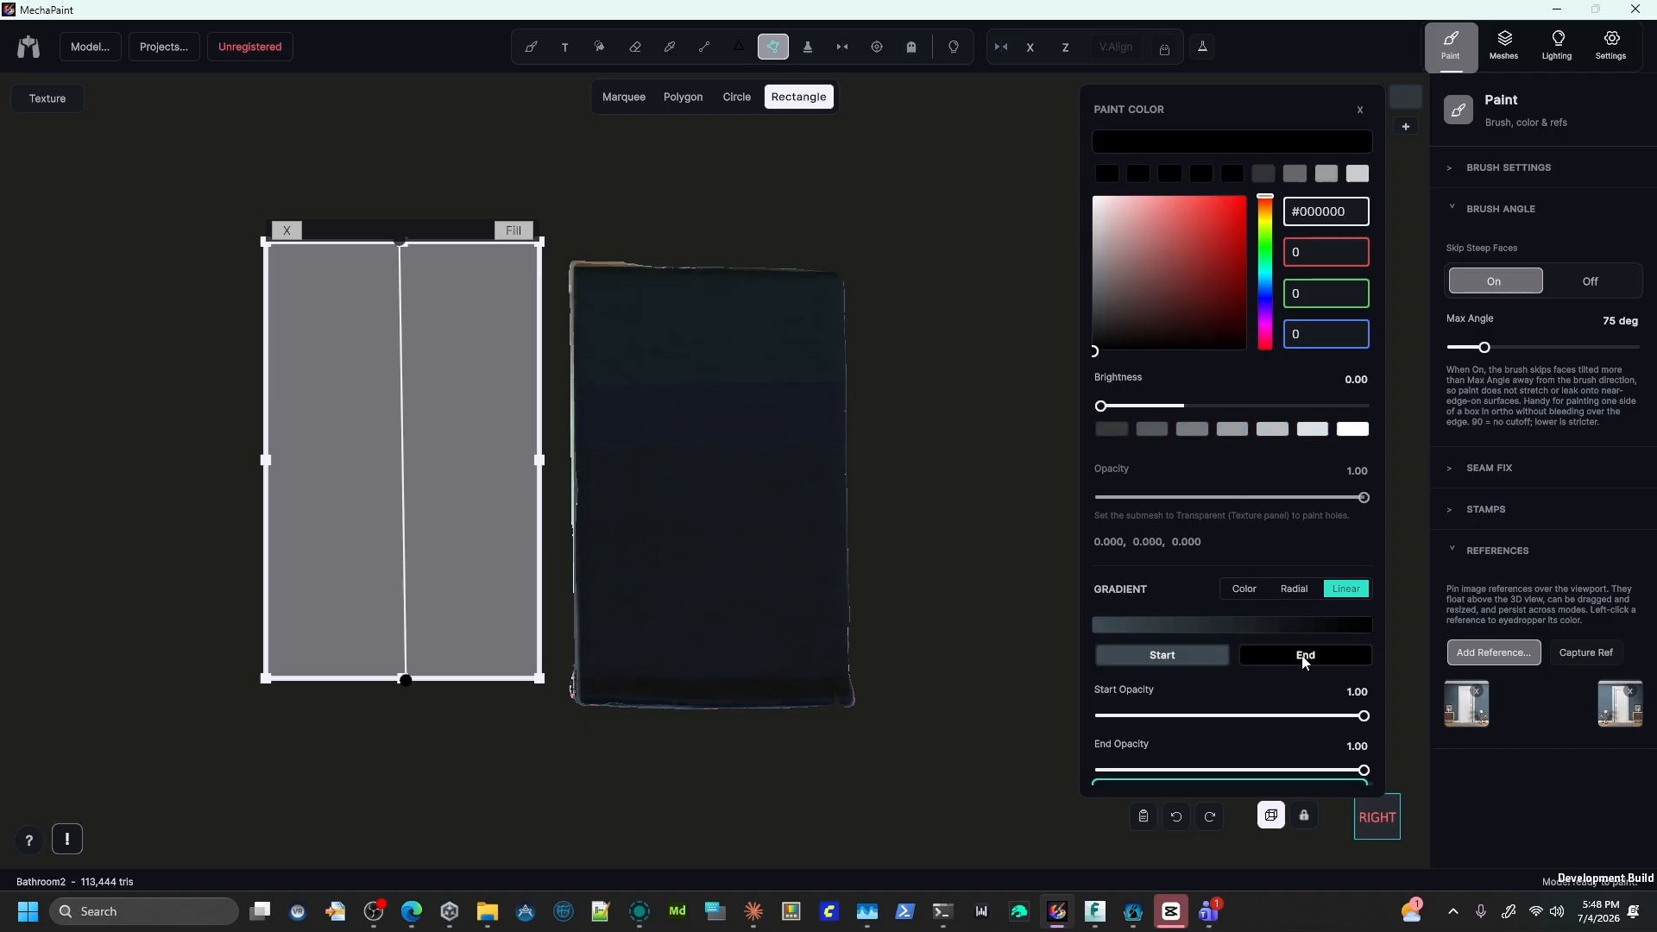
left_click(1128, 303)
left_click_drag(1129, 303, 1126, 317)
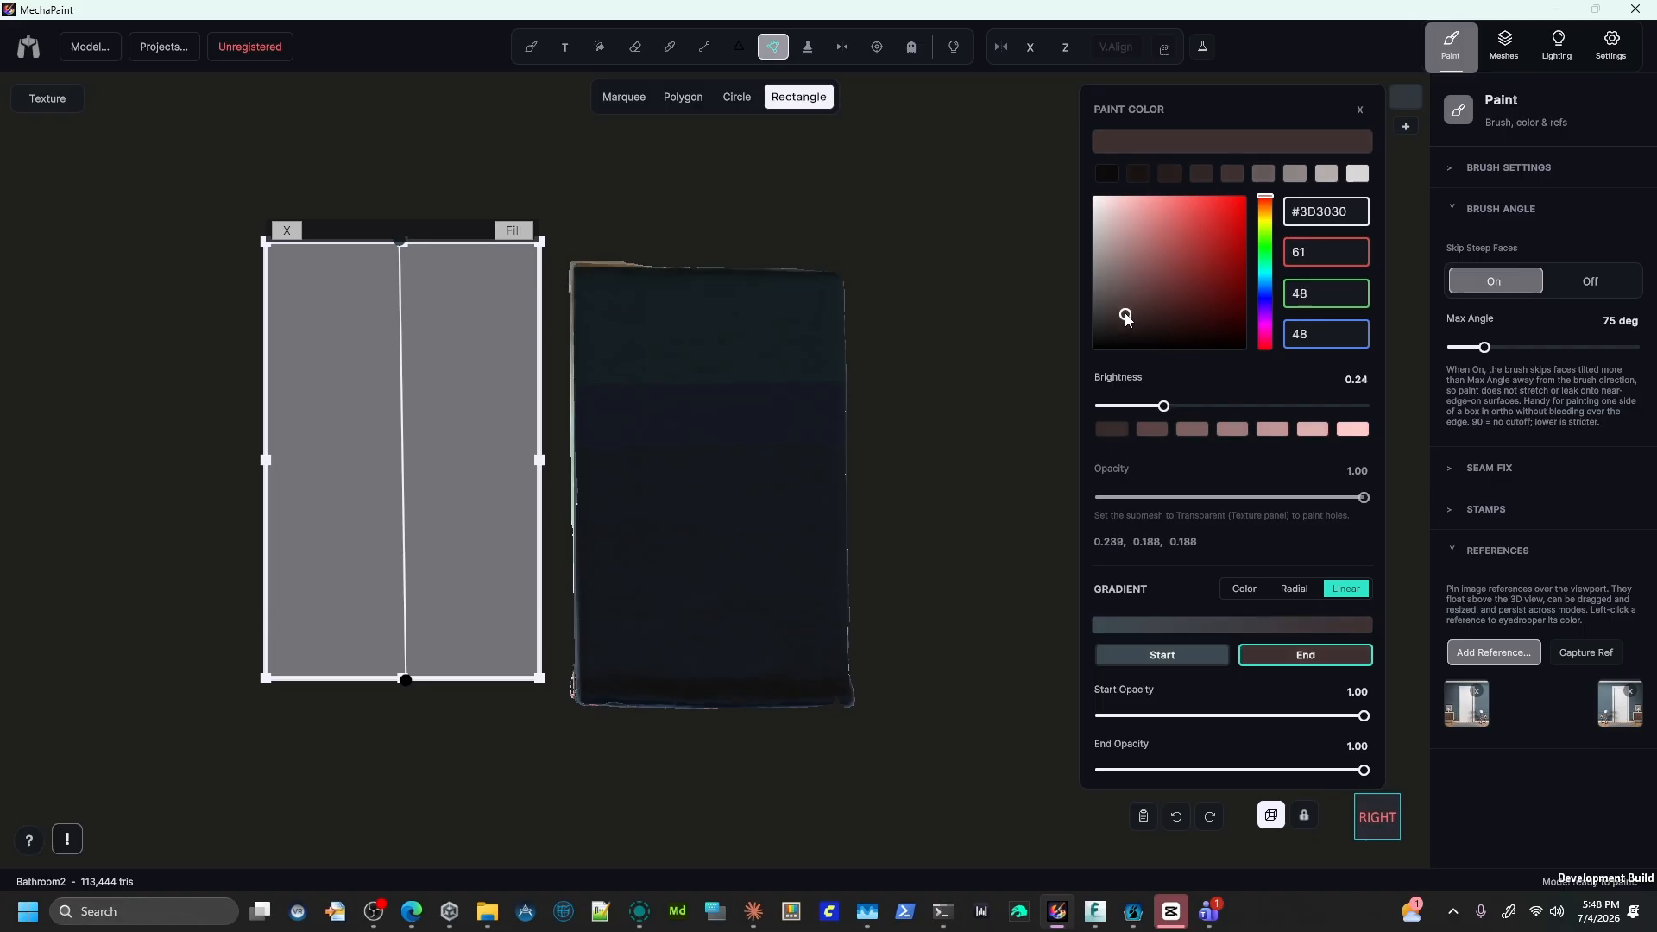
left_click_drag(1257, 286, 1270, 285)
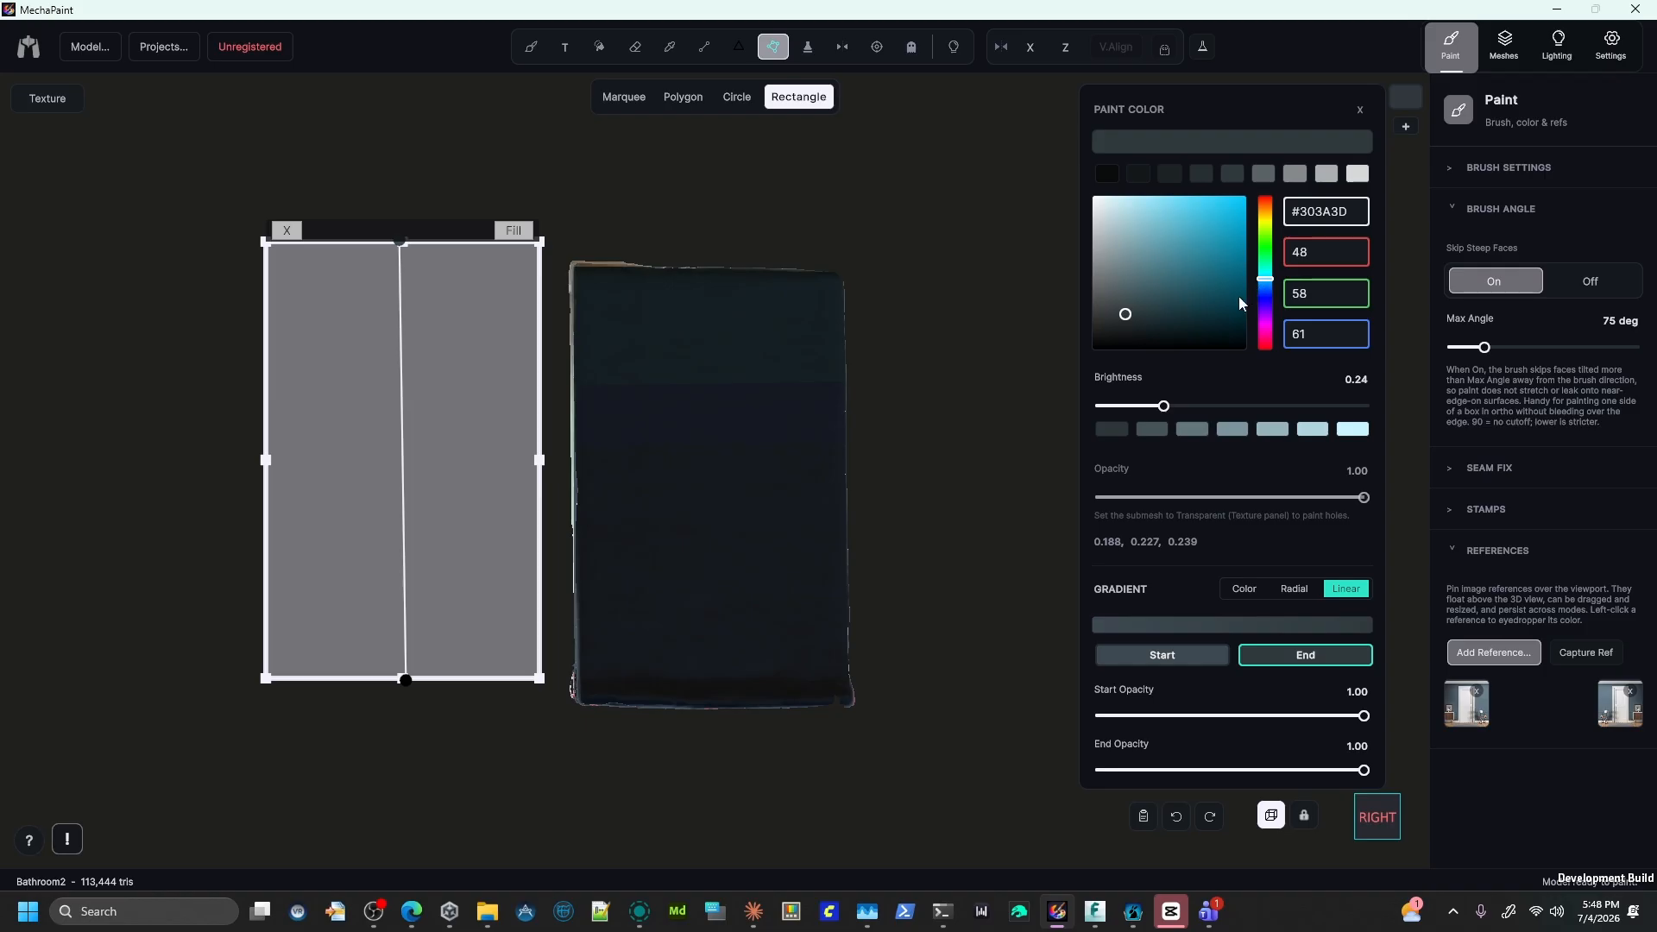
left_click(1198, 655)
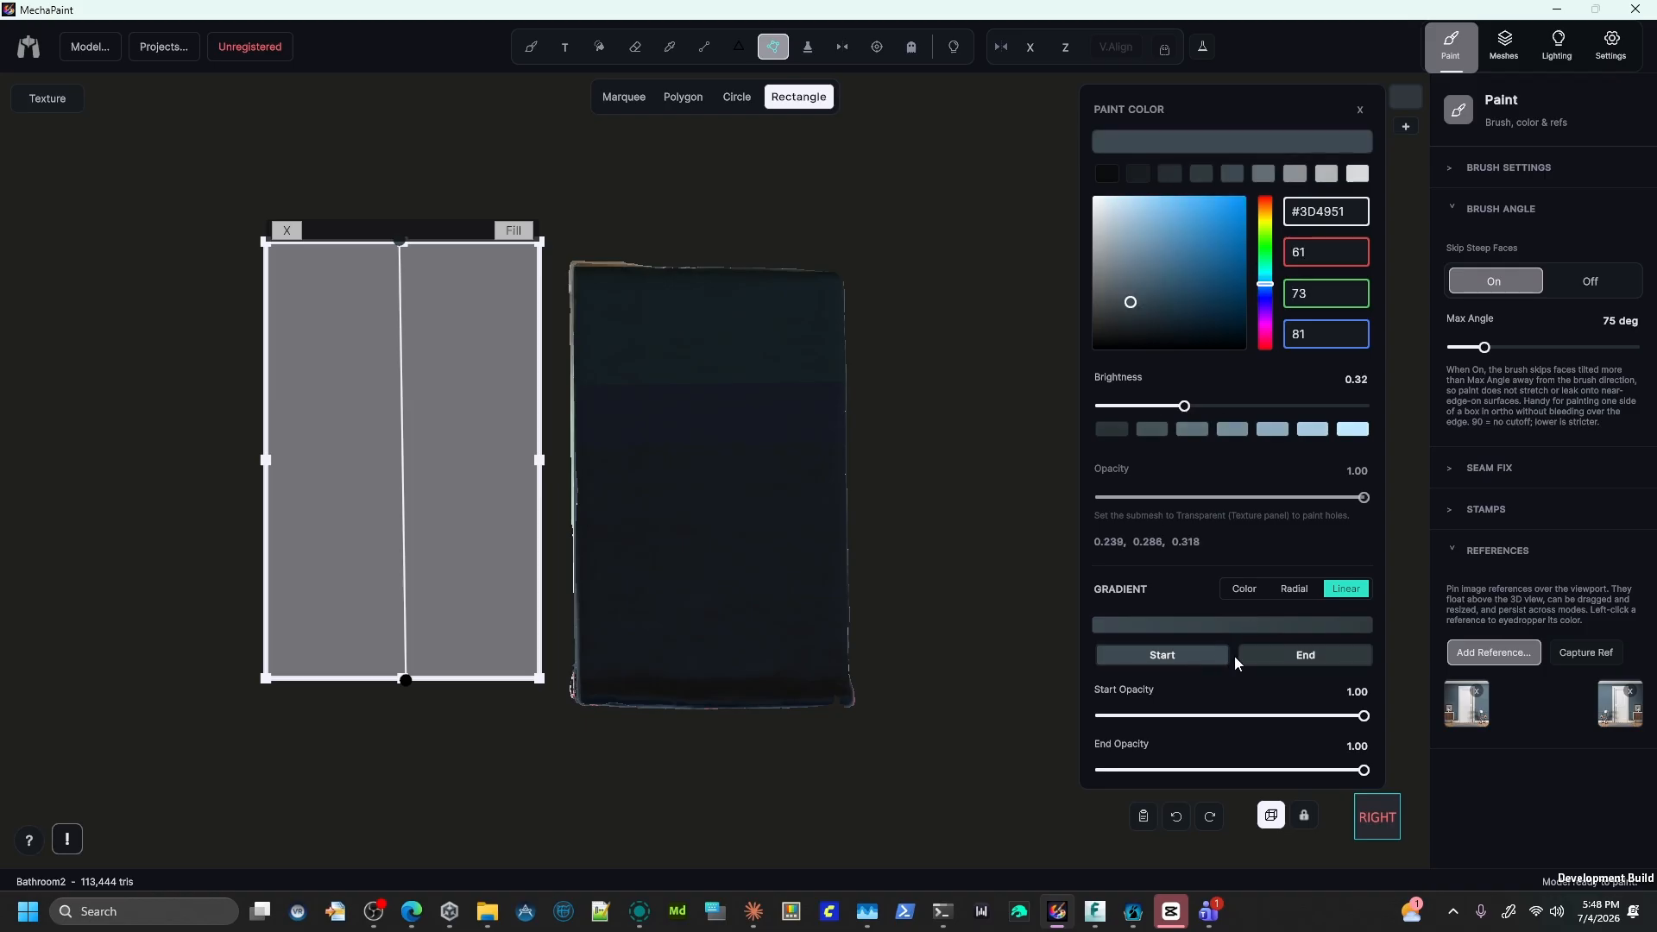
left_click(1289, 657)
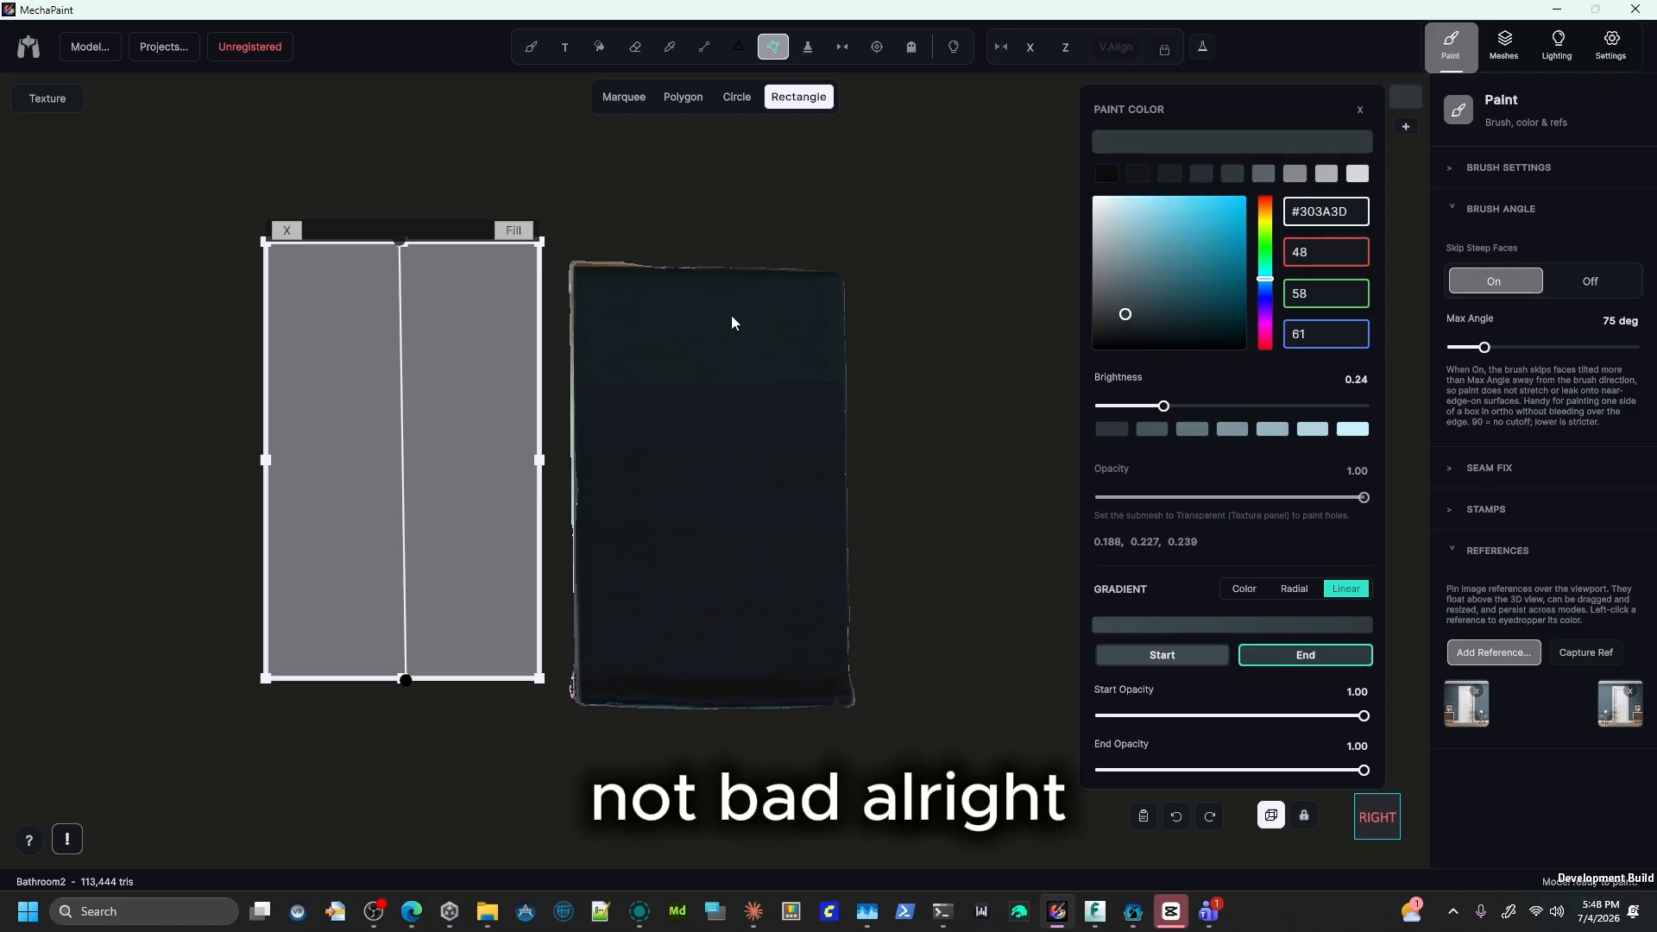
Fill a new rectangle over the wall with the gradient running vertically, and move the rectangle off the wall.
key("Escape")
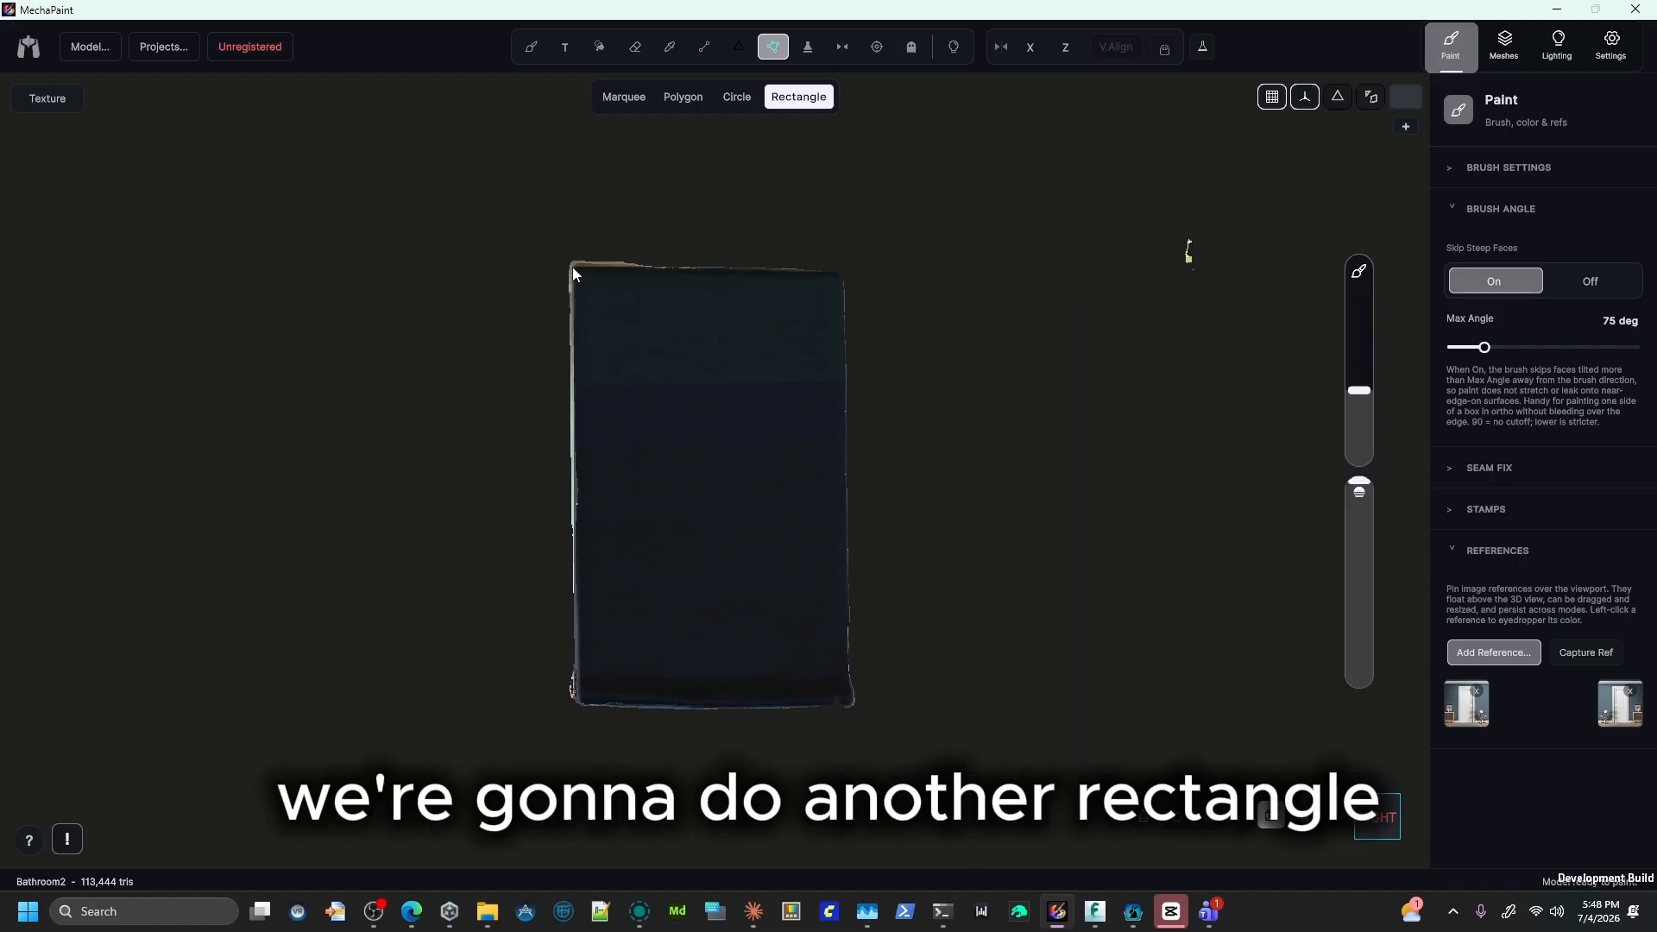
mouse_move(572, 266)
left_mouse_down()
mouse_move(707, 618)
mouse_move(861, 716)
mouse_move(851, 708)
left_mouse_up()
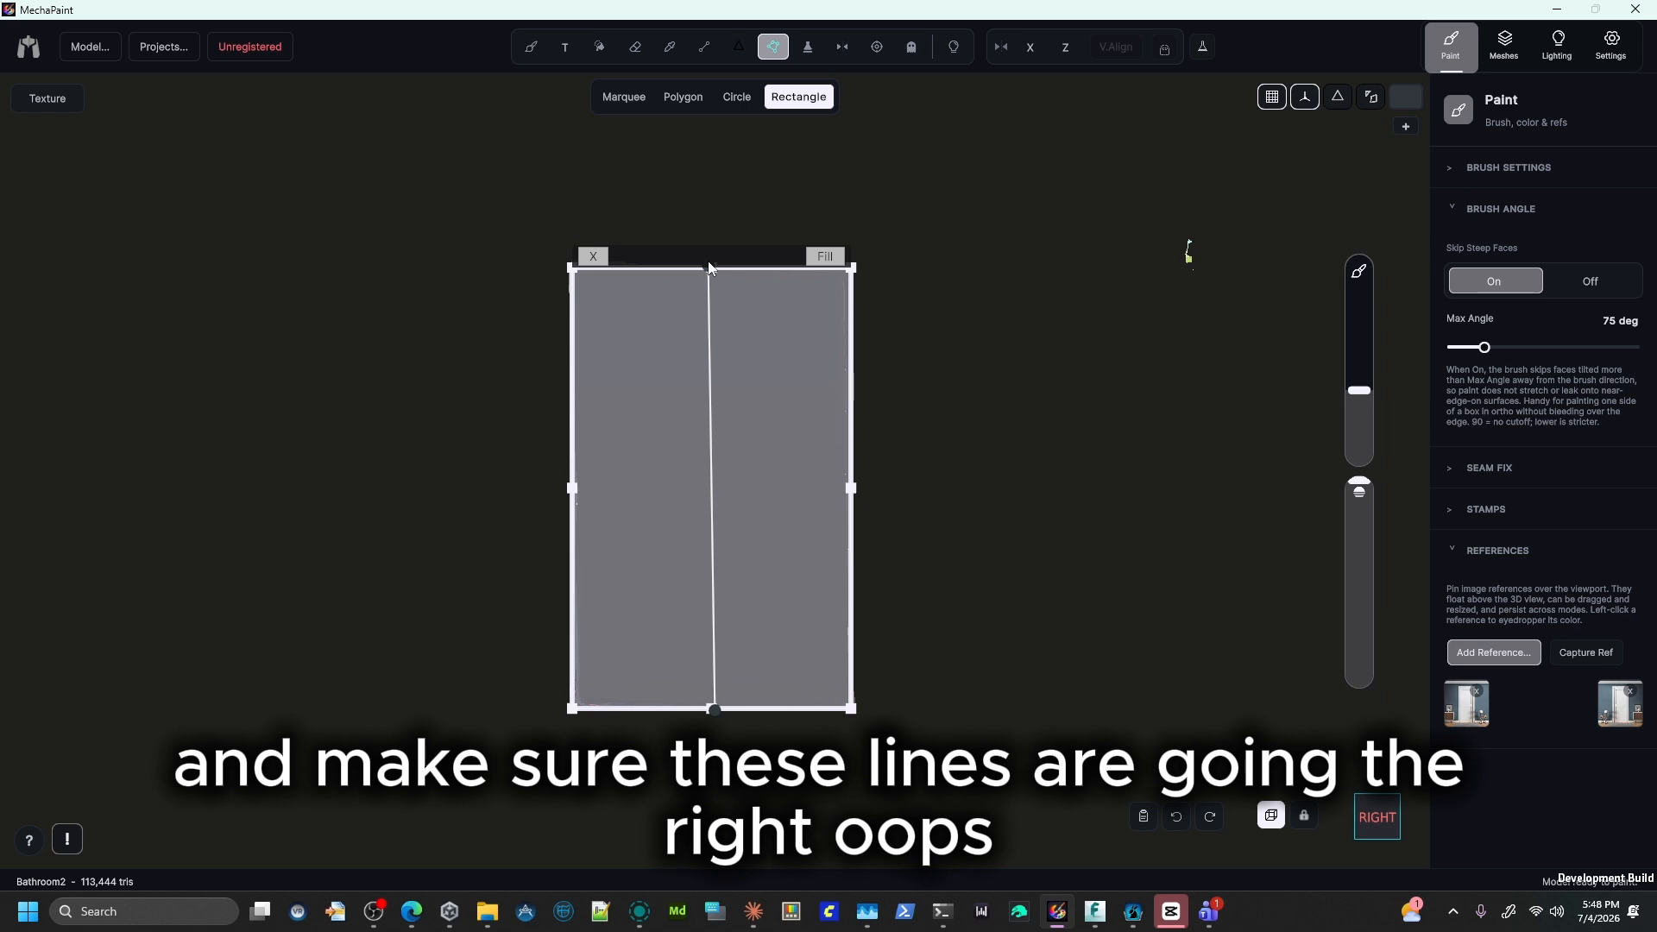
left_click_drag(709, 263, 708, 700)
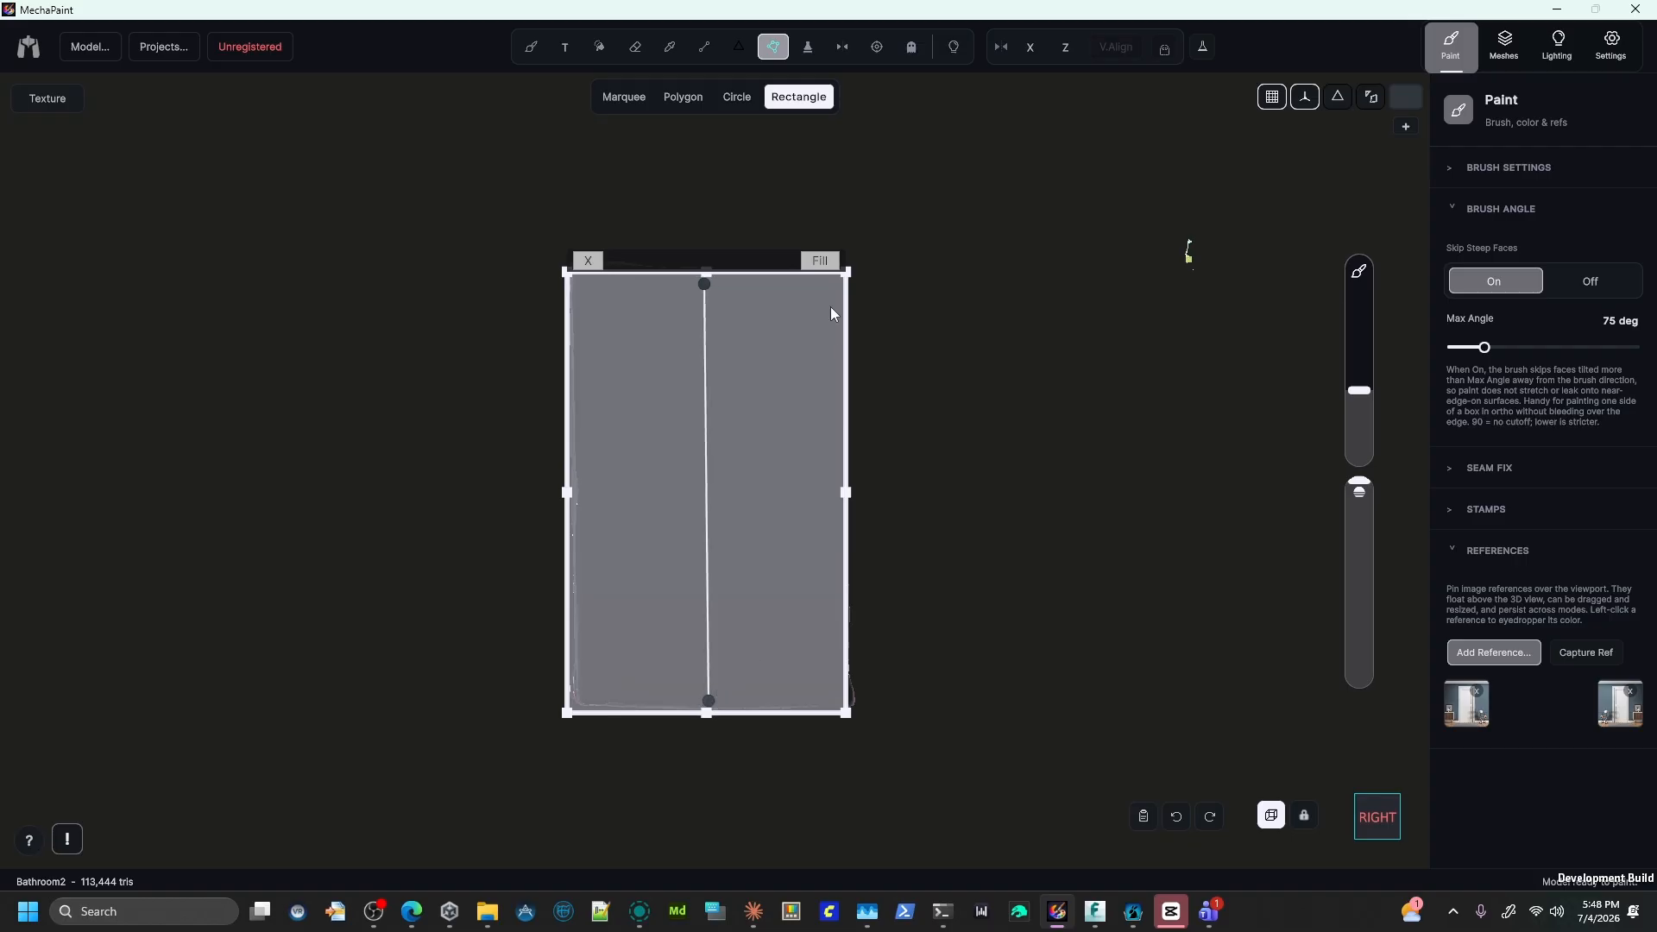
left_click(822, 259)
left_click_drag(643, 275, 1046, 252)
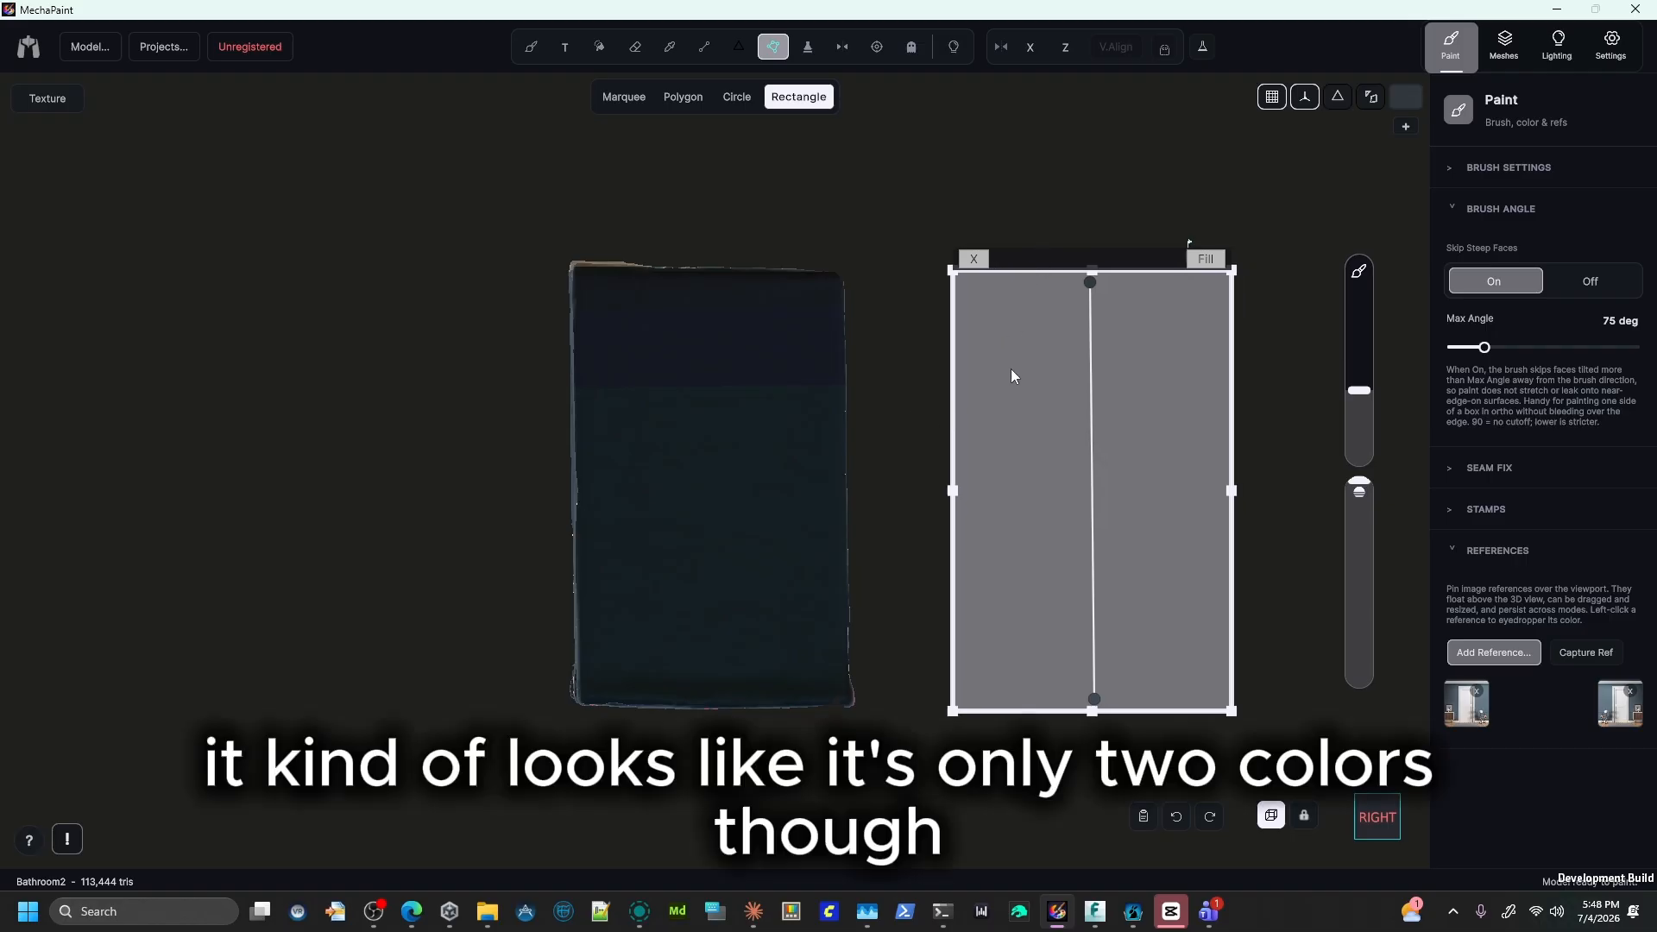
Dismiss the fill rectangle and lighten the gradient's end color to #60767B.
left_click(1405, 95)
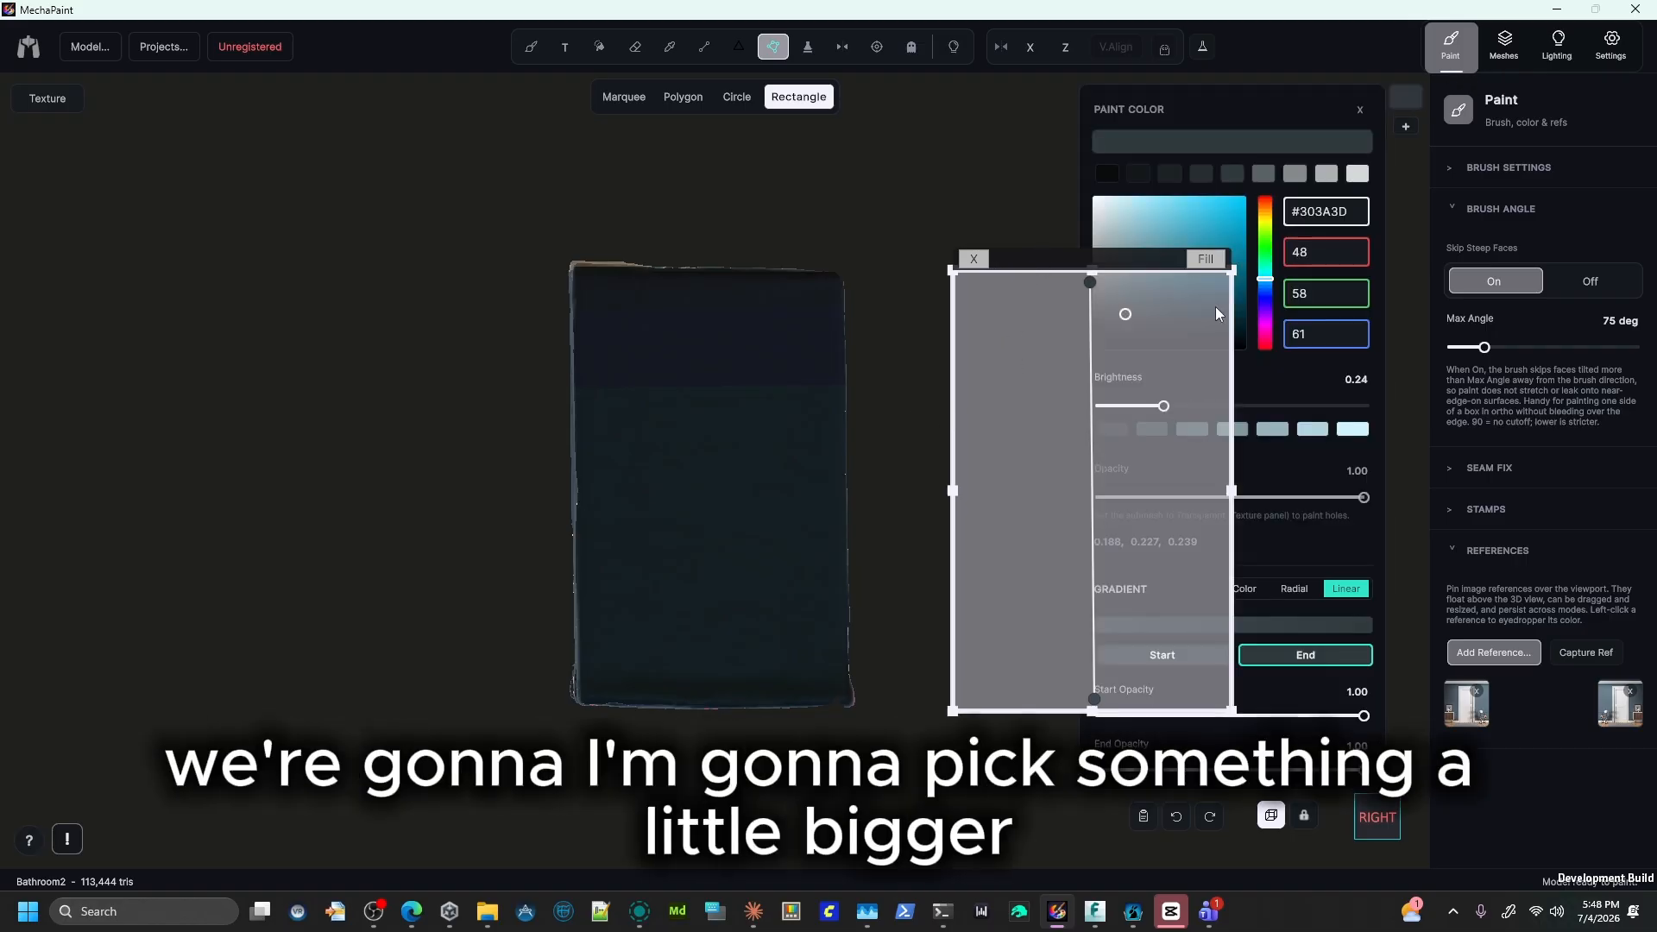
mouse_move(1143, 256)
left_mouse_down()
mouse_move(1066, 242)
mouse_move(1293, 158)
mouse_move(1266, 138)
mouse_move(464, 164)
mouse_move(286, 214)
left_mouse_up()
left_click(1407, 98)
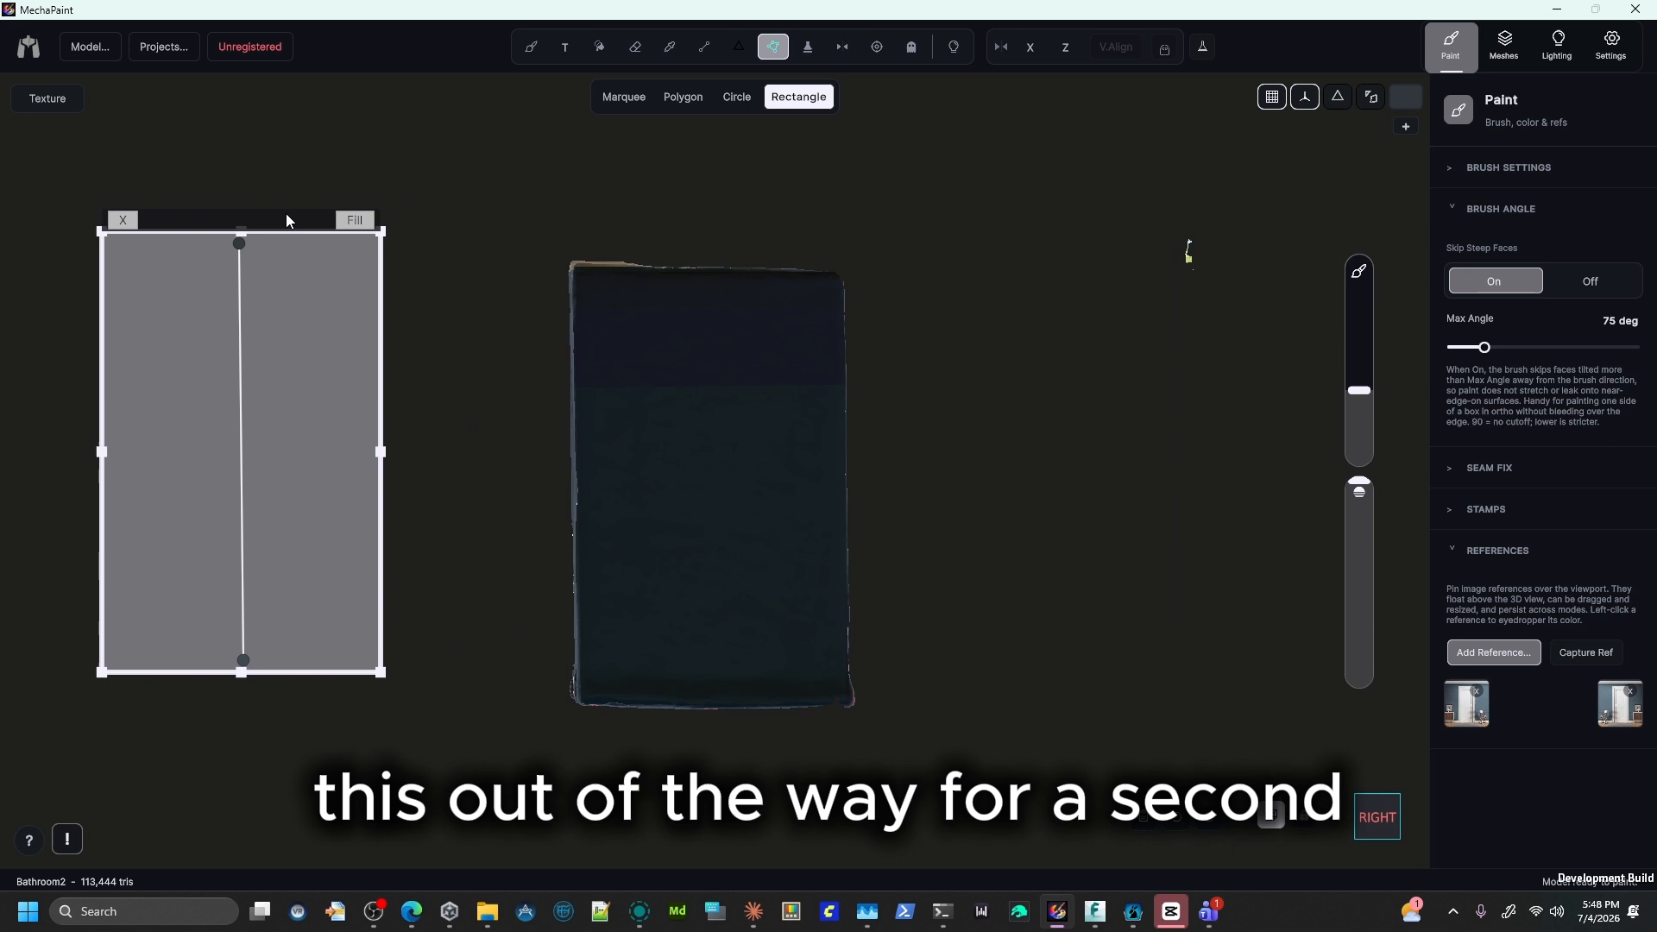
left_click(934, 212)
left_click(1404, 99)
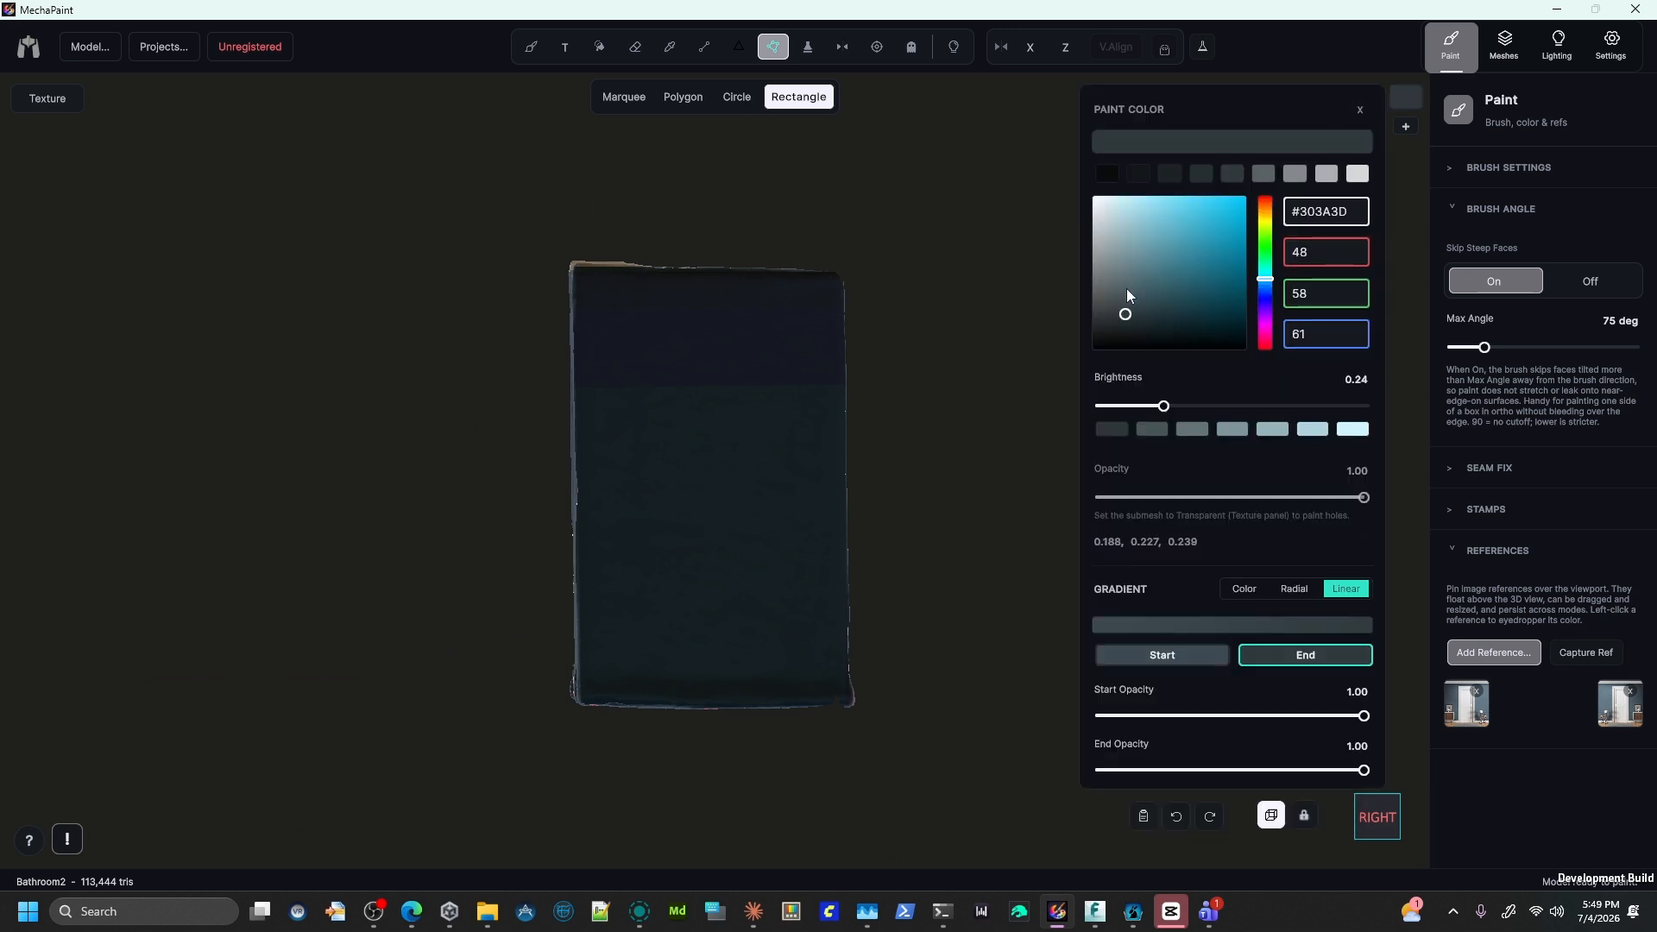
left_click_drag(1126, 288, 1126, 274)
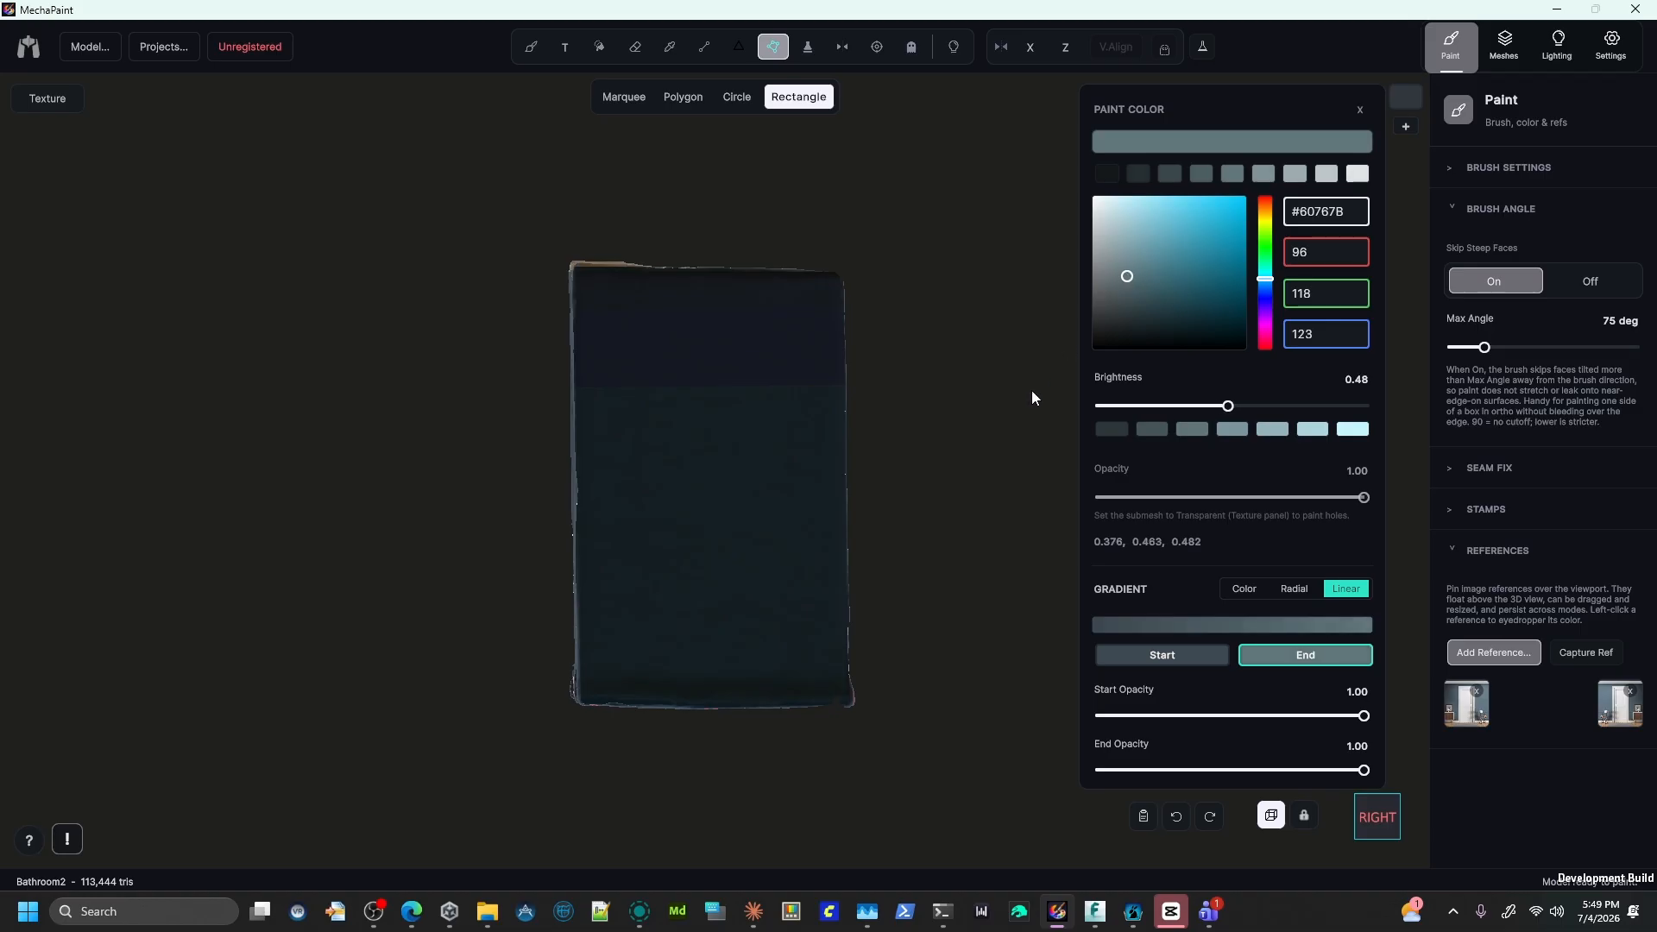
Set the linear gradient's start color to light blue-grey #718898 and its end color to near-black #0C1011.
left_click(1193, 651)
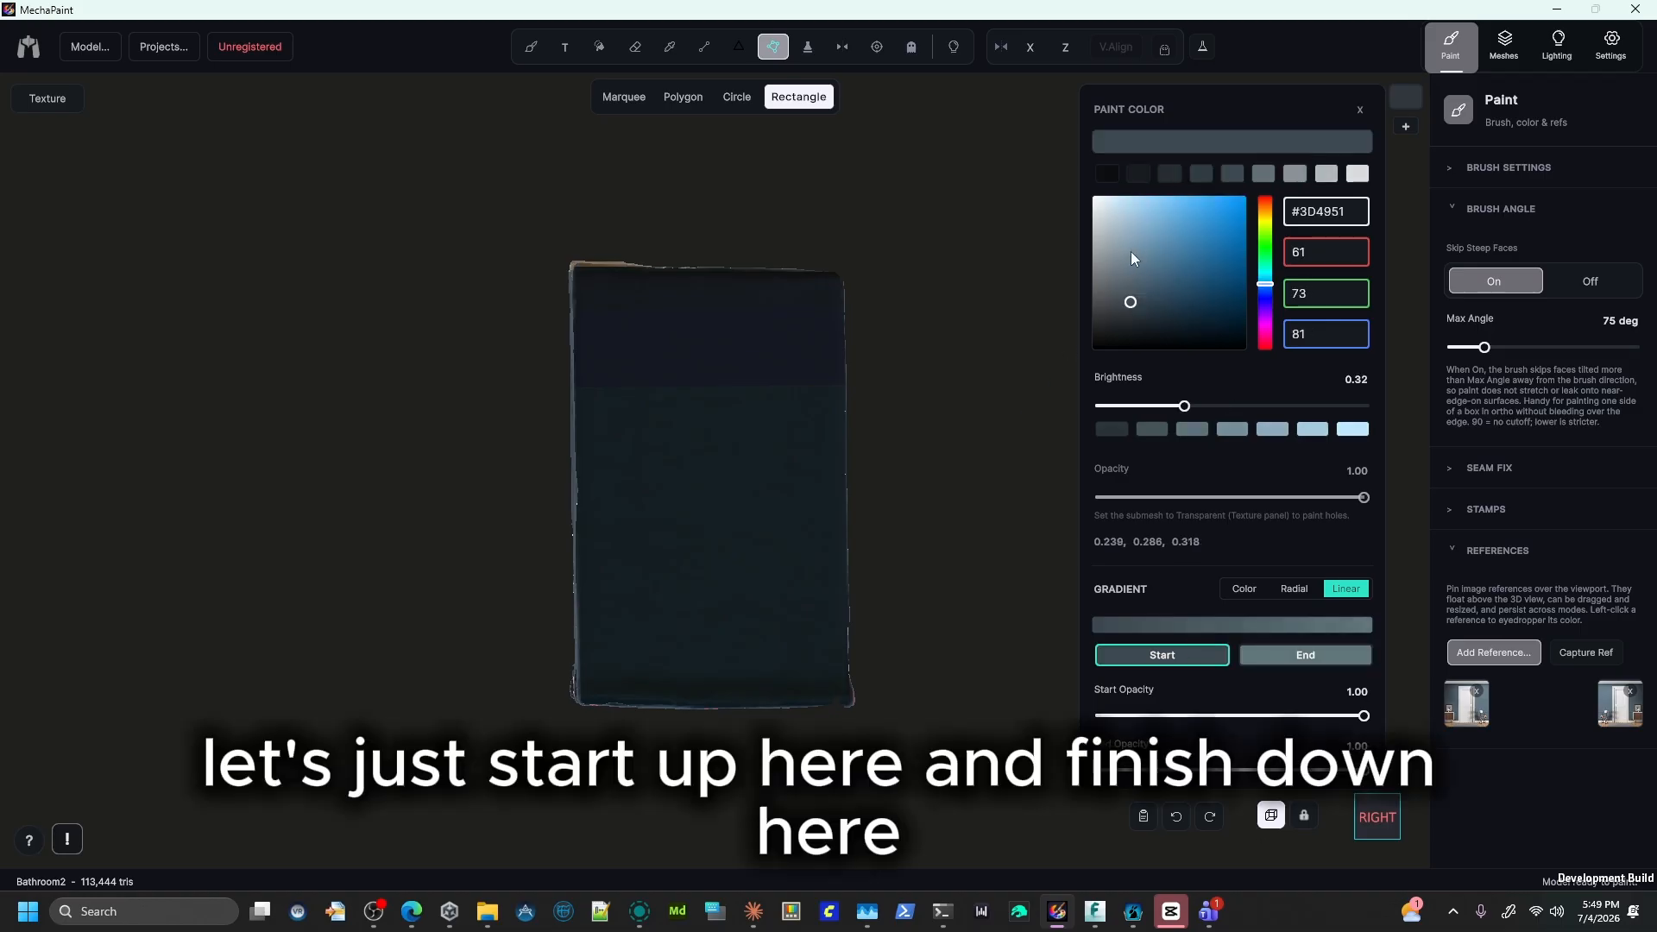
left_click_drag(1130, 251, 1132, 258)
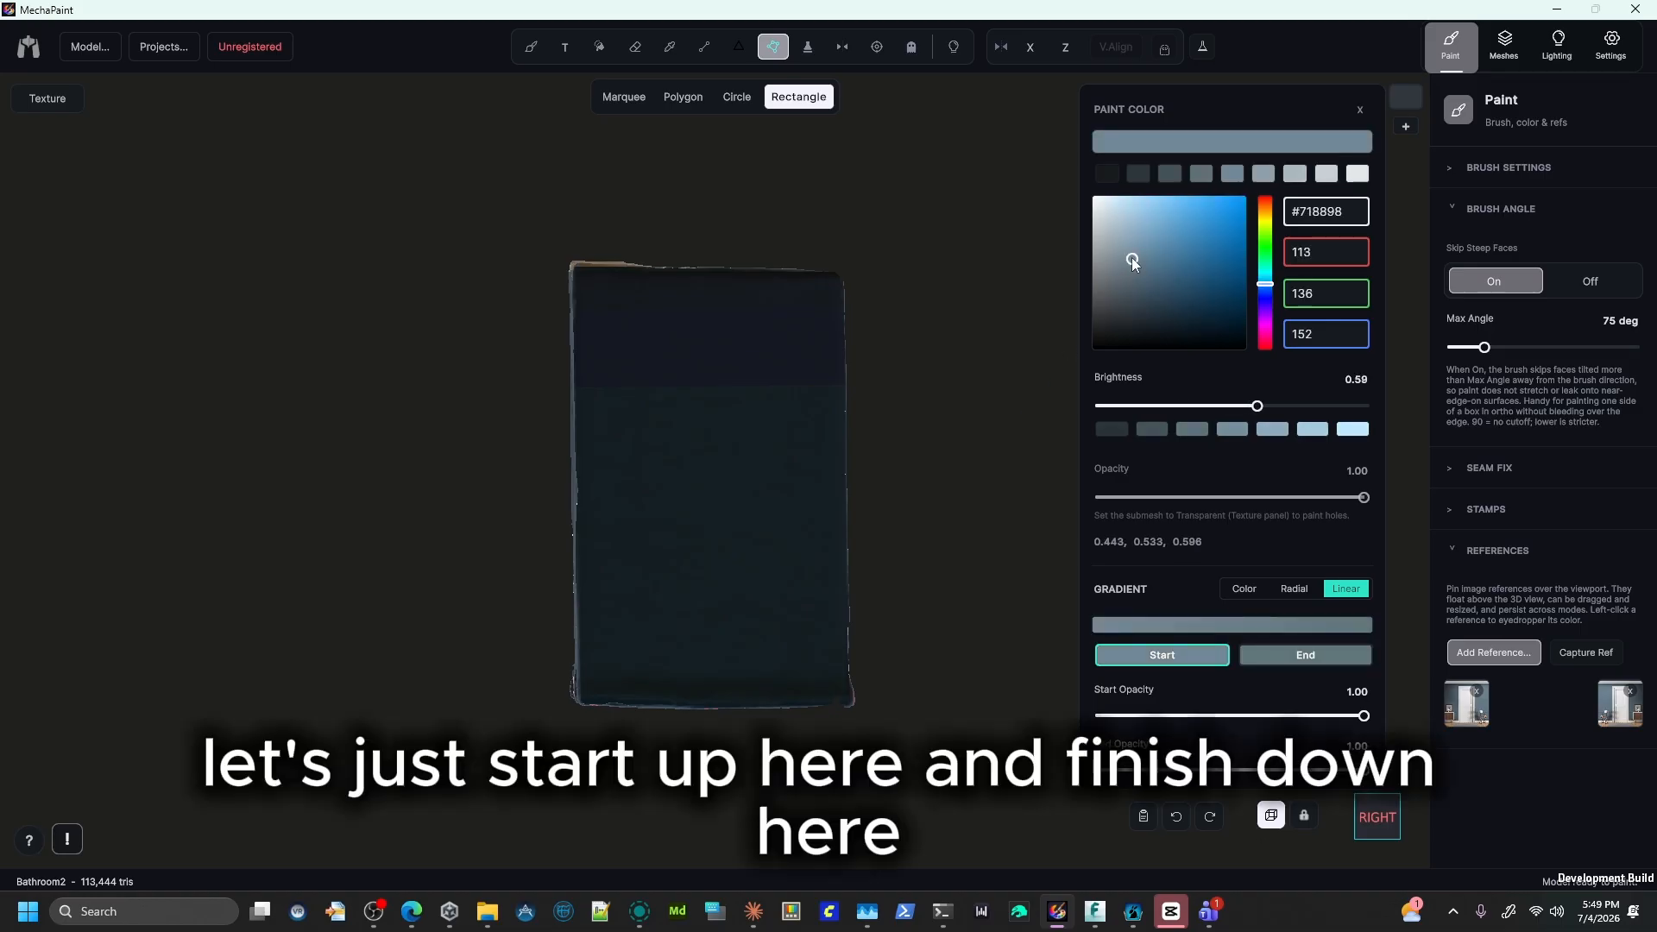
left_click(1319, 658)
left_click(1134, 342)
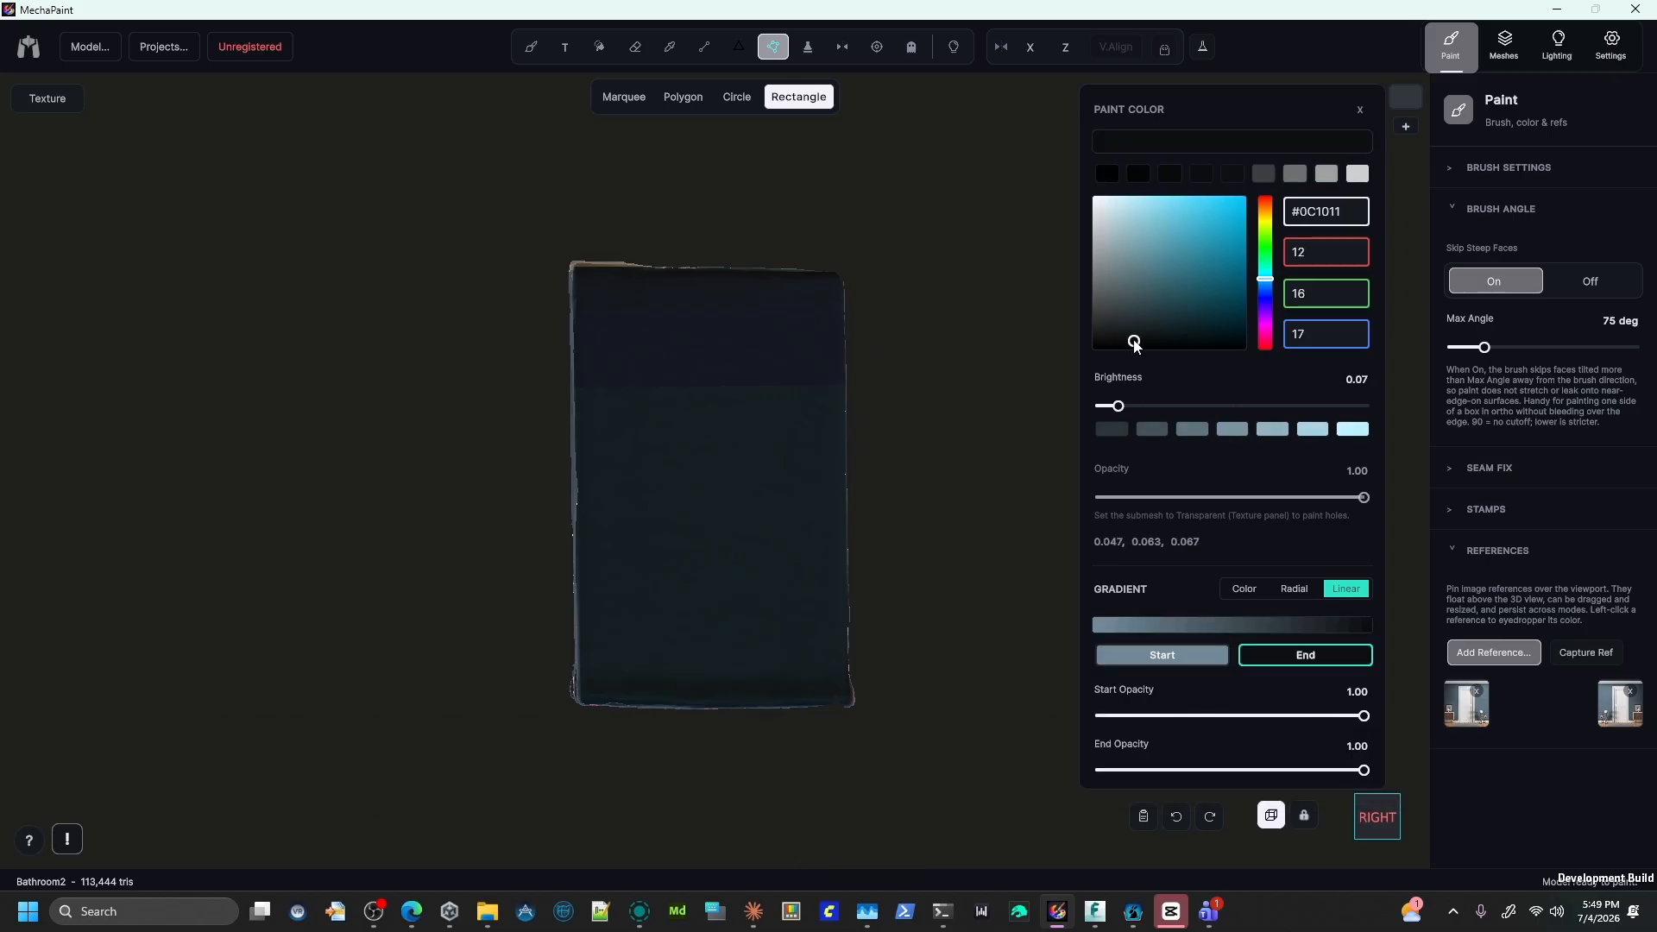
left_click(1360, 109)
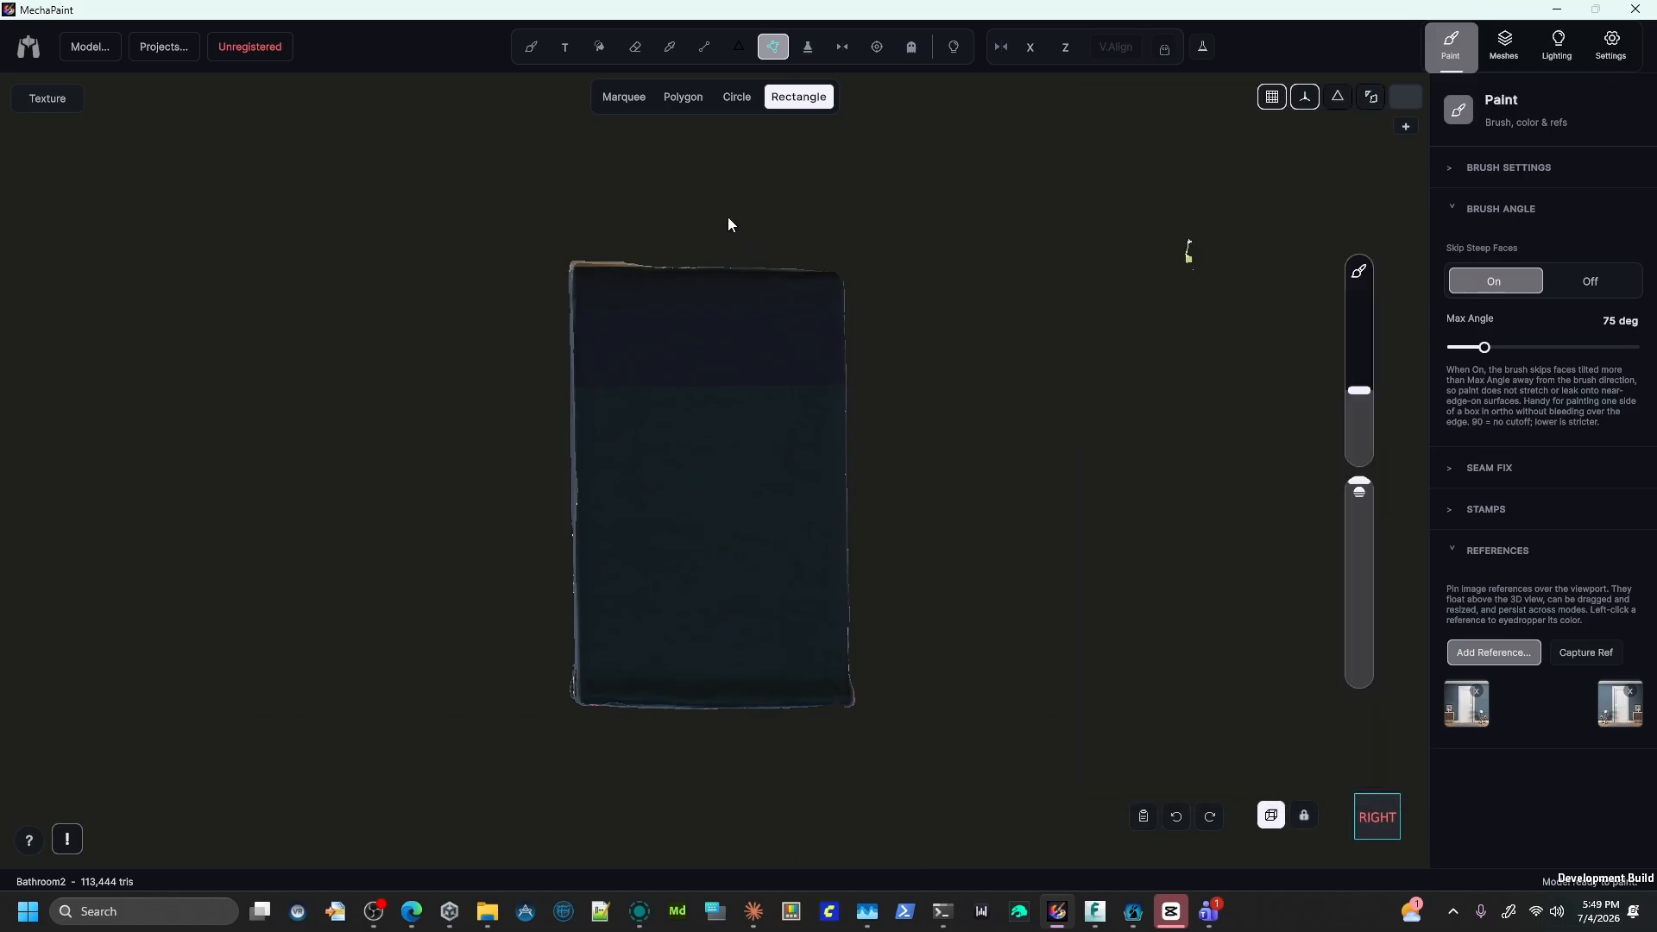
Fill a new rectangle over the wall with the gradient running top to bottom, then move the rectangle off the wall and shrink it.
left_click_drag(579, 274, 848, 702)
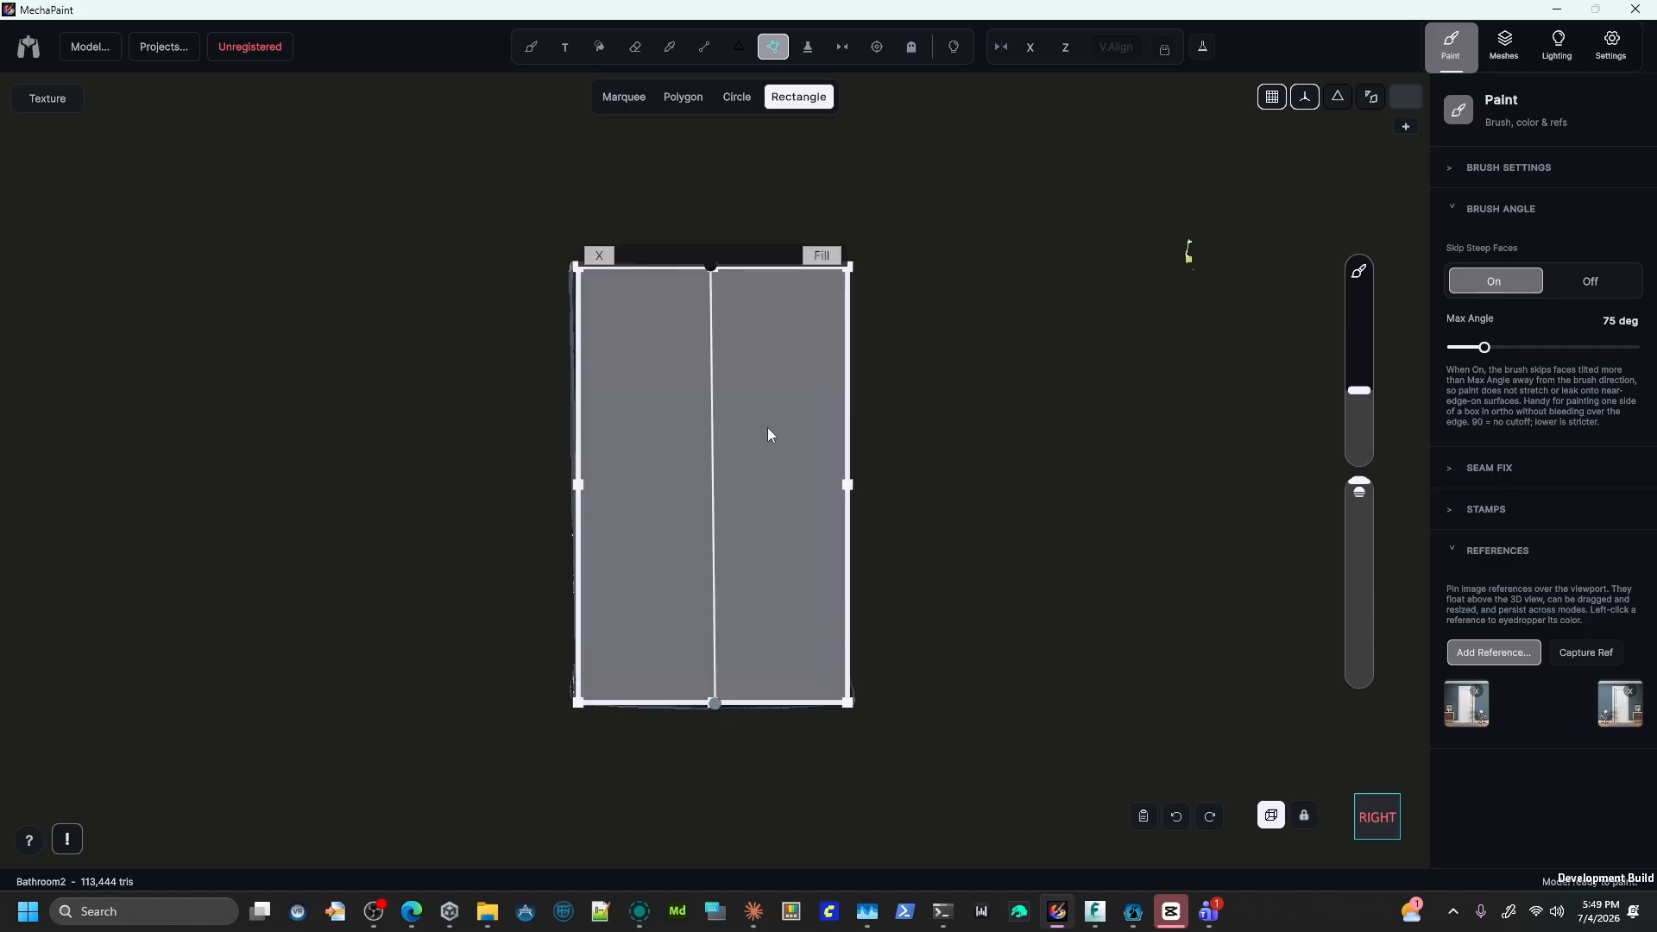
left_click_drag(713, 264, 715, 695)
left_click(713, 293)
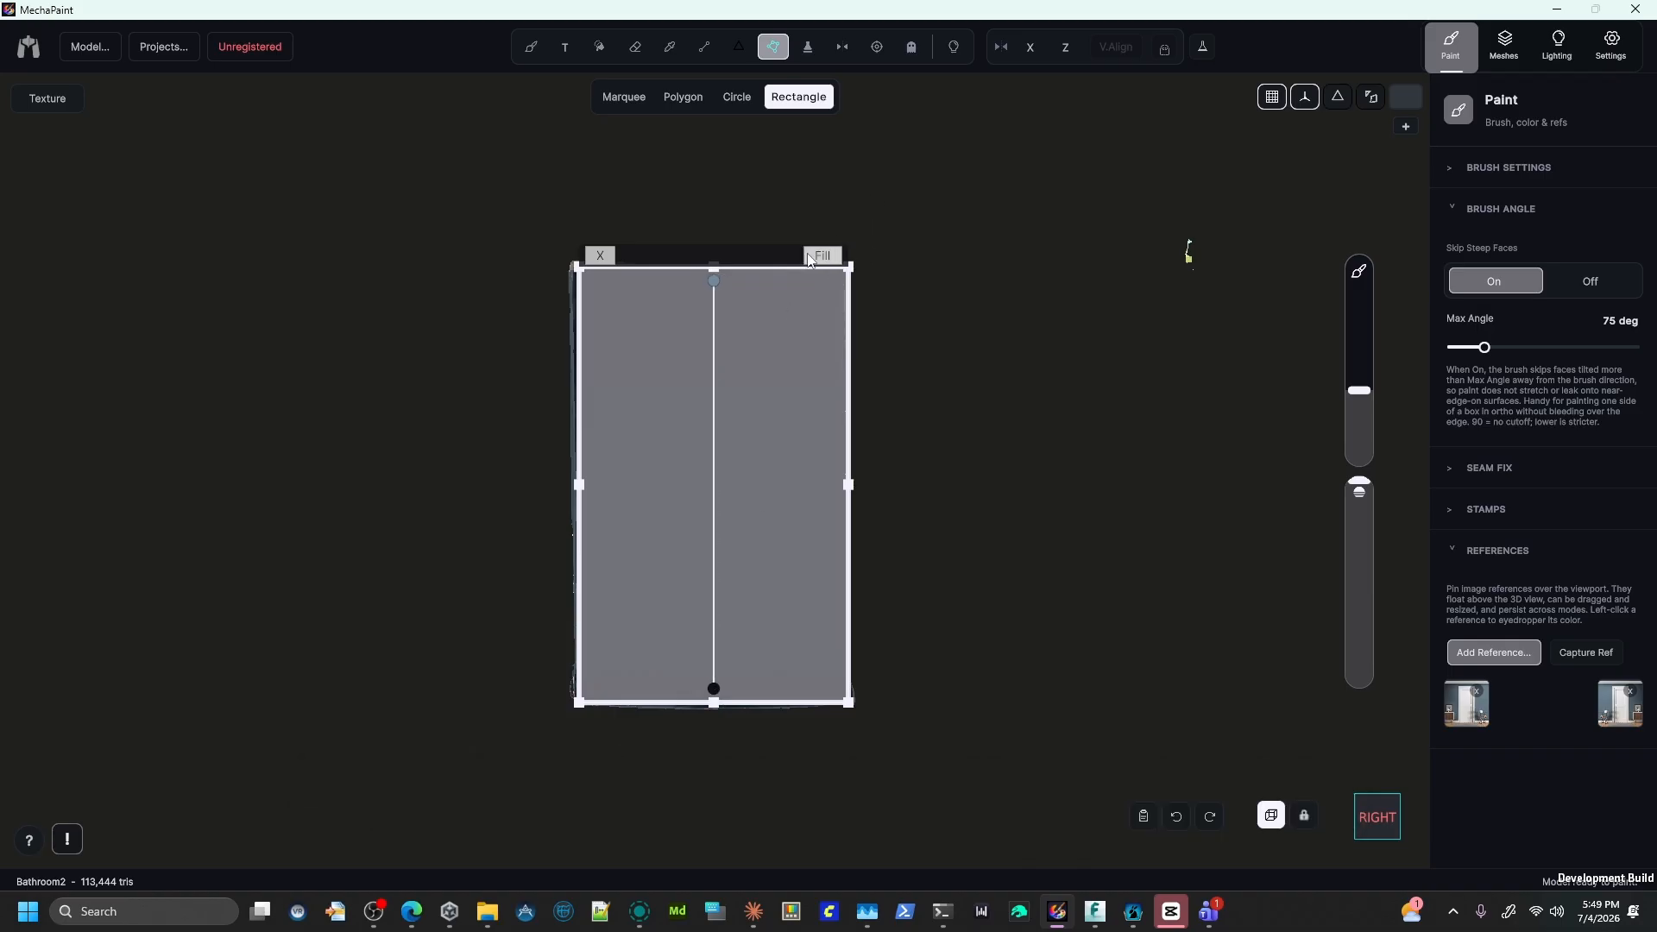
left_click_drag(713, 697, 717, 688)
left_click(824, 256)
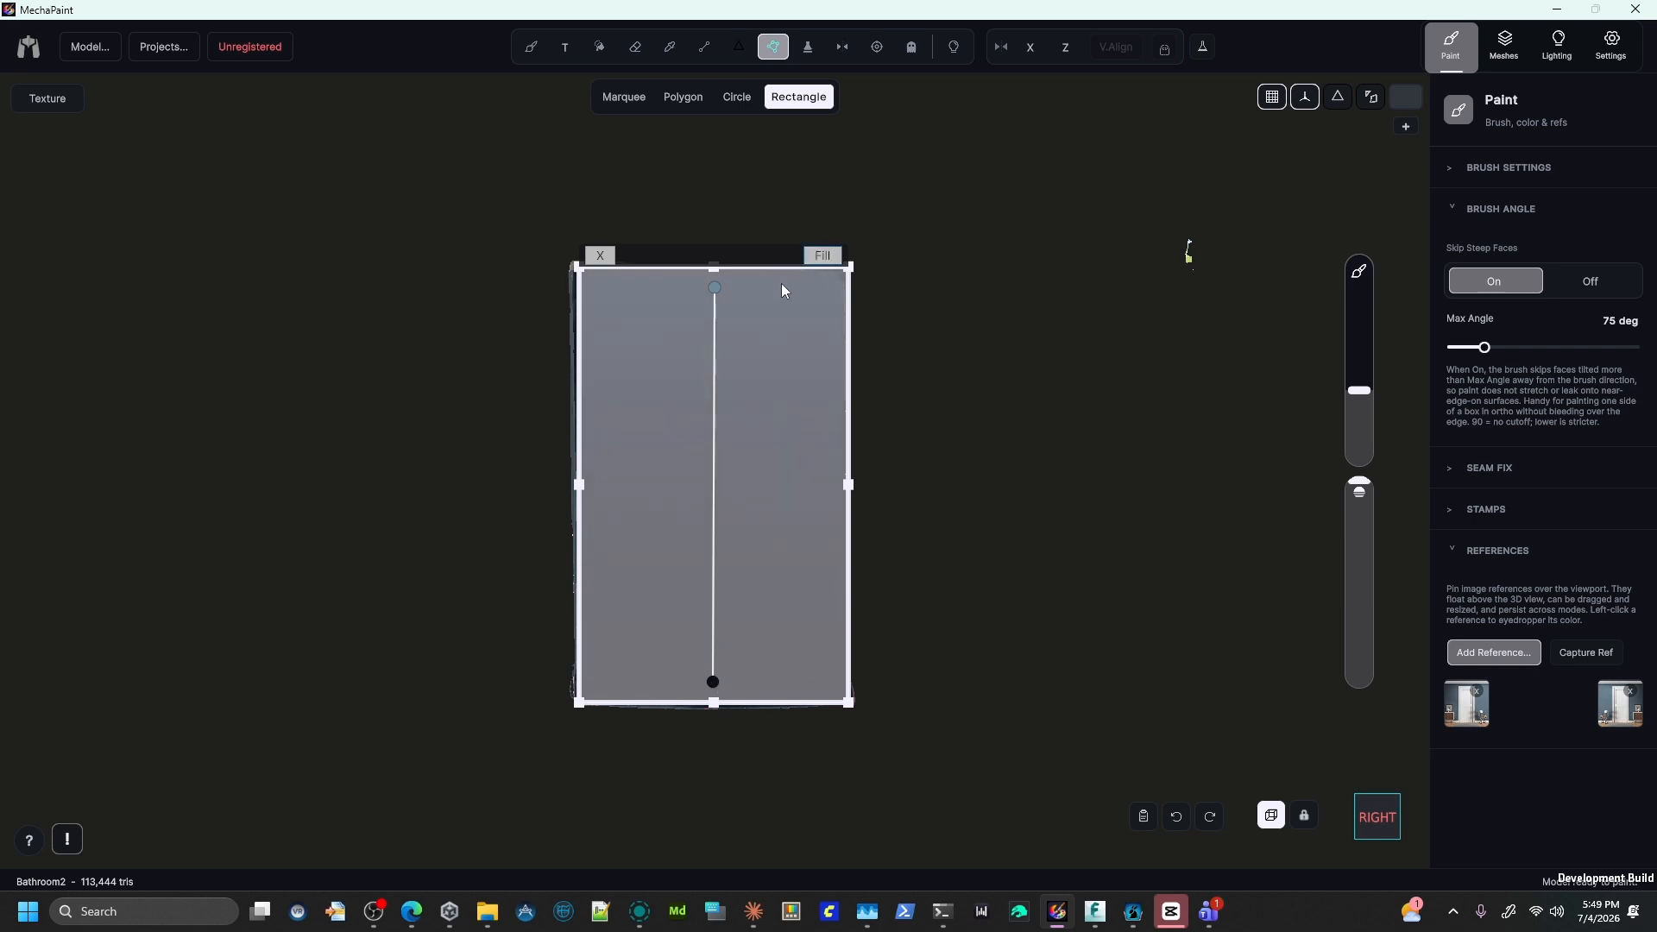
mouse_move(783, 291)
left_mouse_down()
mouse_move(894, 302)
mouse_move(1194, 281)
left_mouse_up()
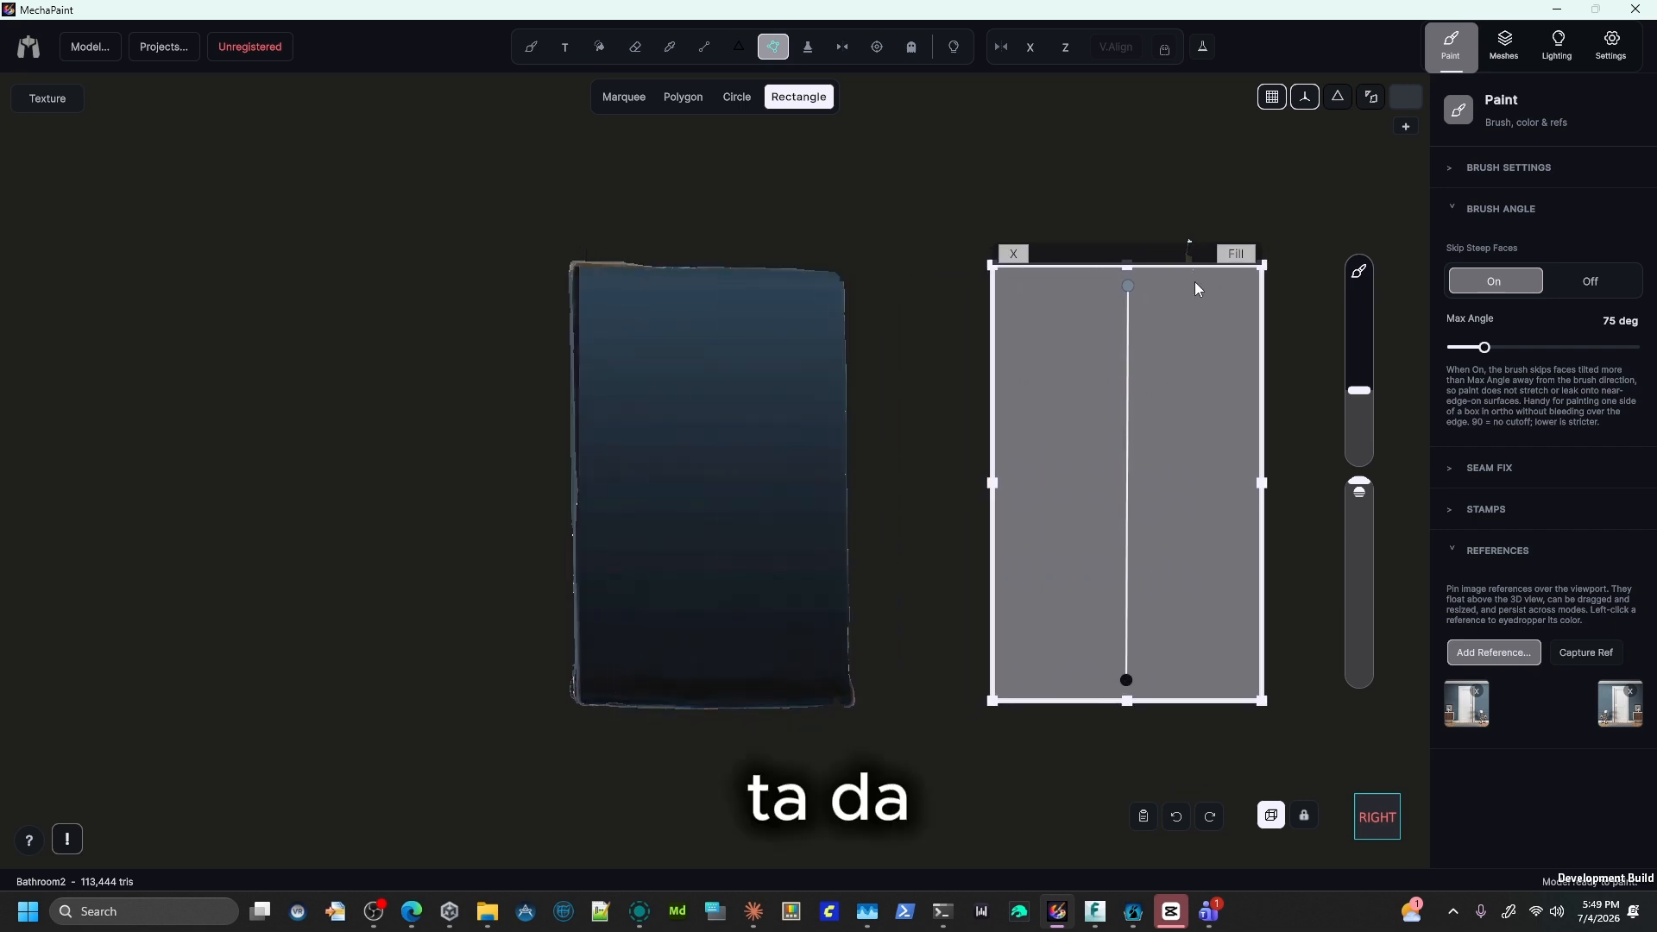
left_click_drag(954, 553, 902, 576)
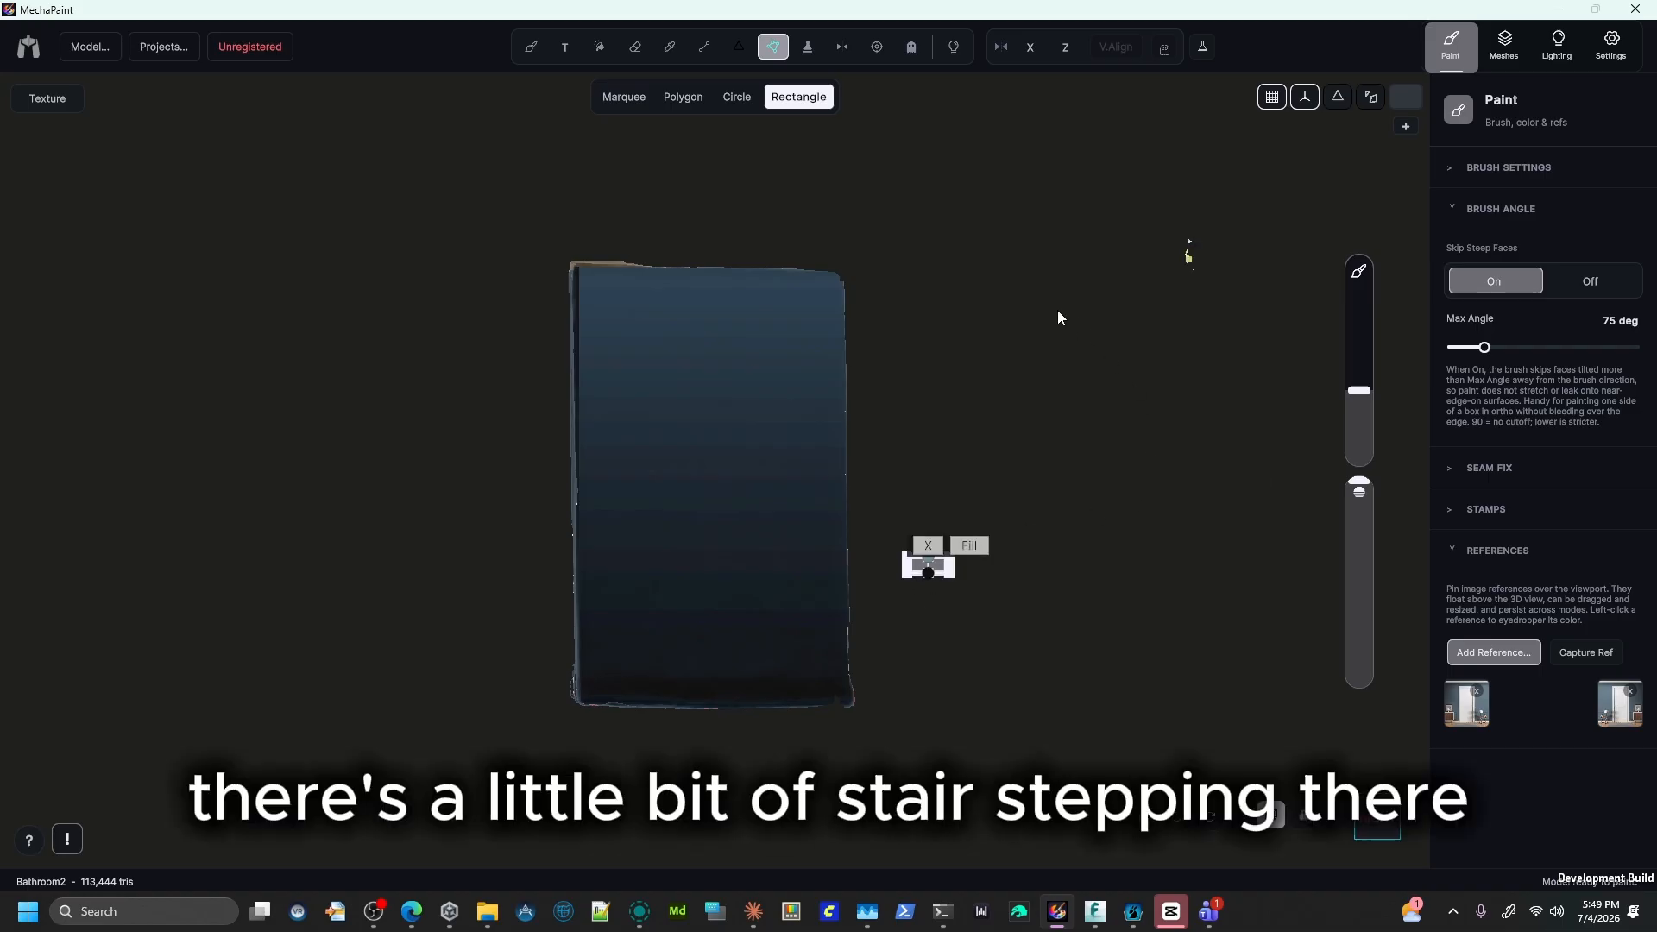
mouse_move(1106, 402)
middle_mouse_down()
mouse_move(1115, 433)
mouse_move(1038, 454)
mouse_move(1099, 456)
mouse_move(1123, 429)
middle_mouse_up()
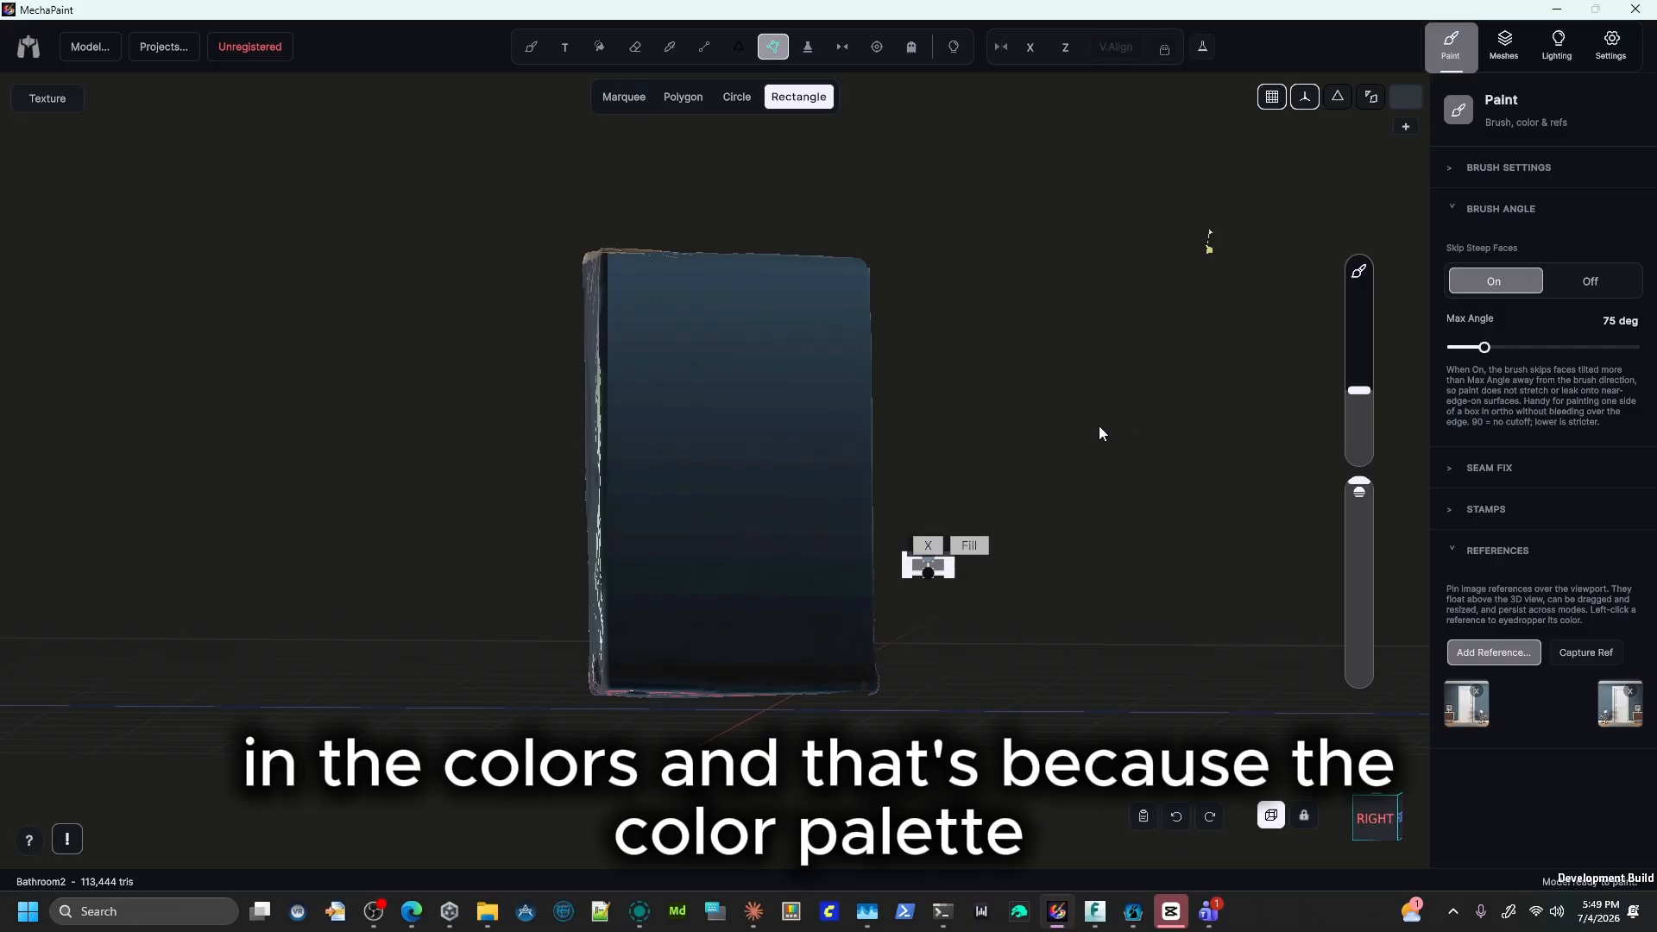
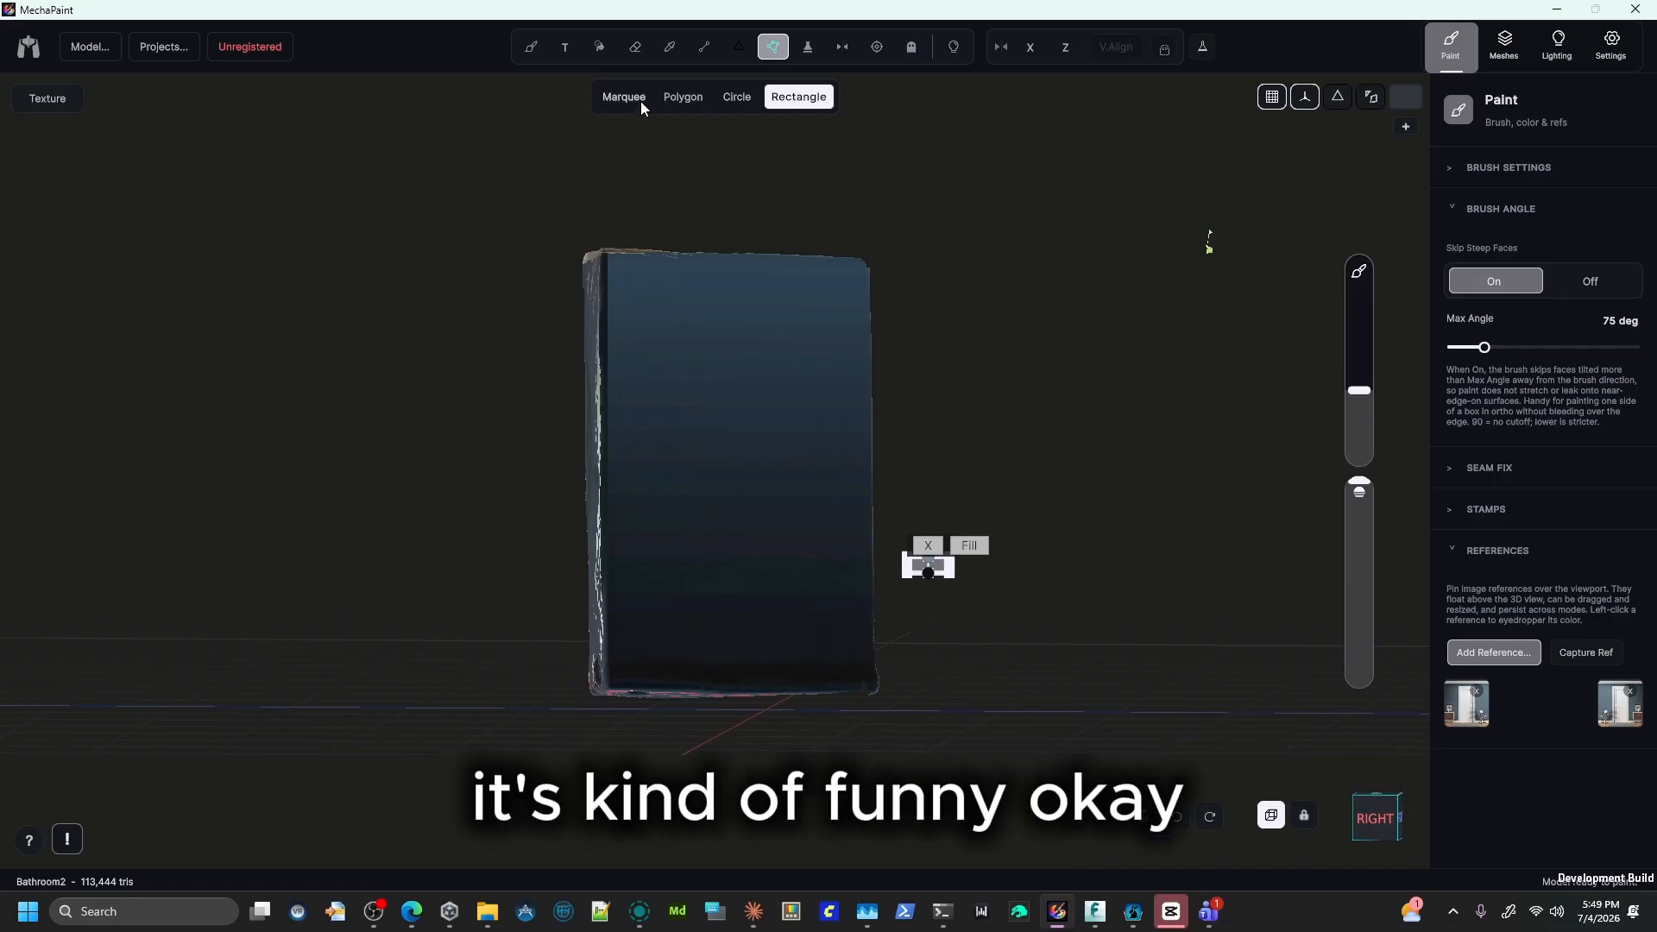
Try a freehand brush stroke down the narrow adjoining side wall, seen from the front, and undo it.
key("b")
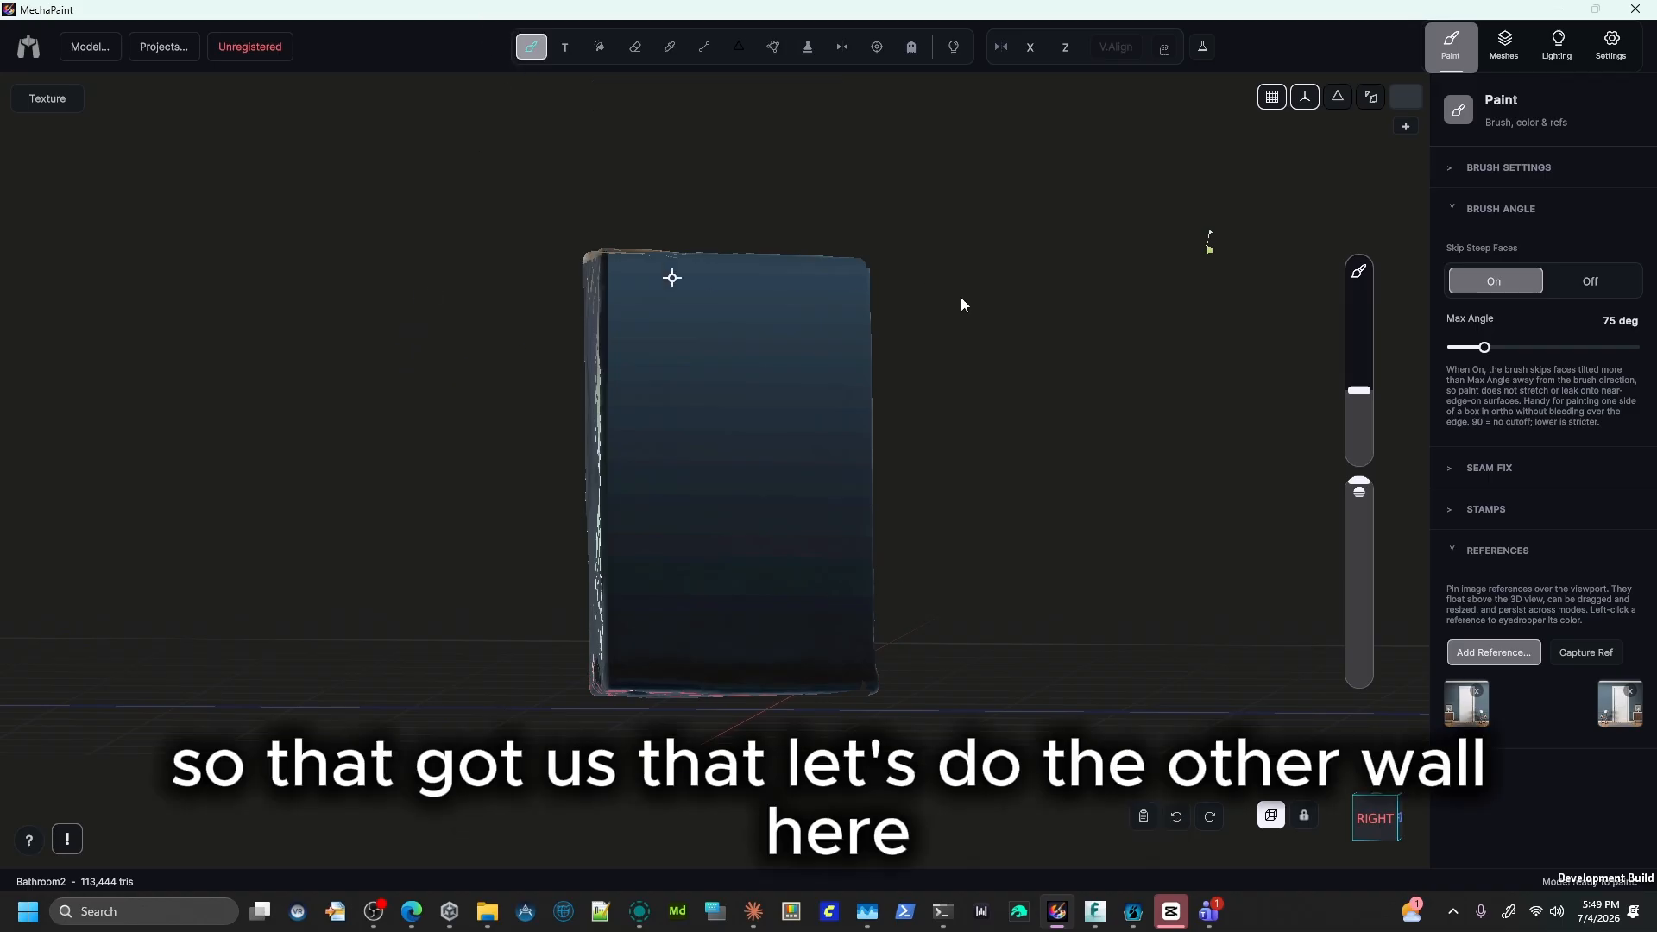
middle_click_drag(1102, 388, 1021, 377)
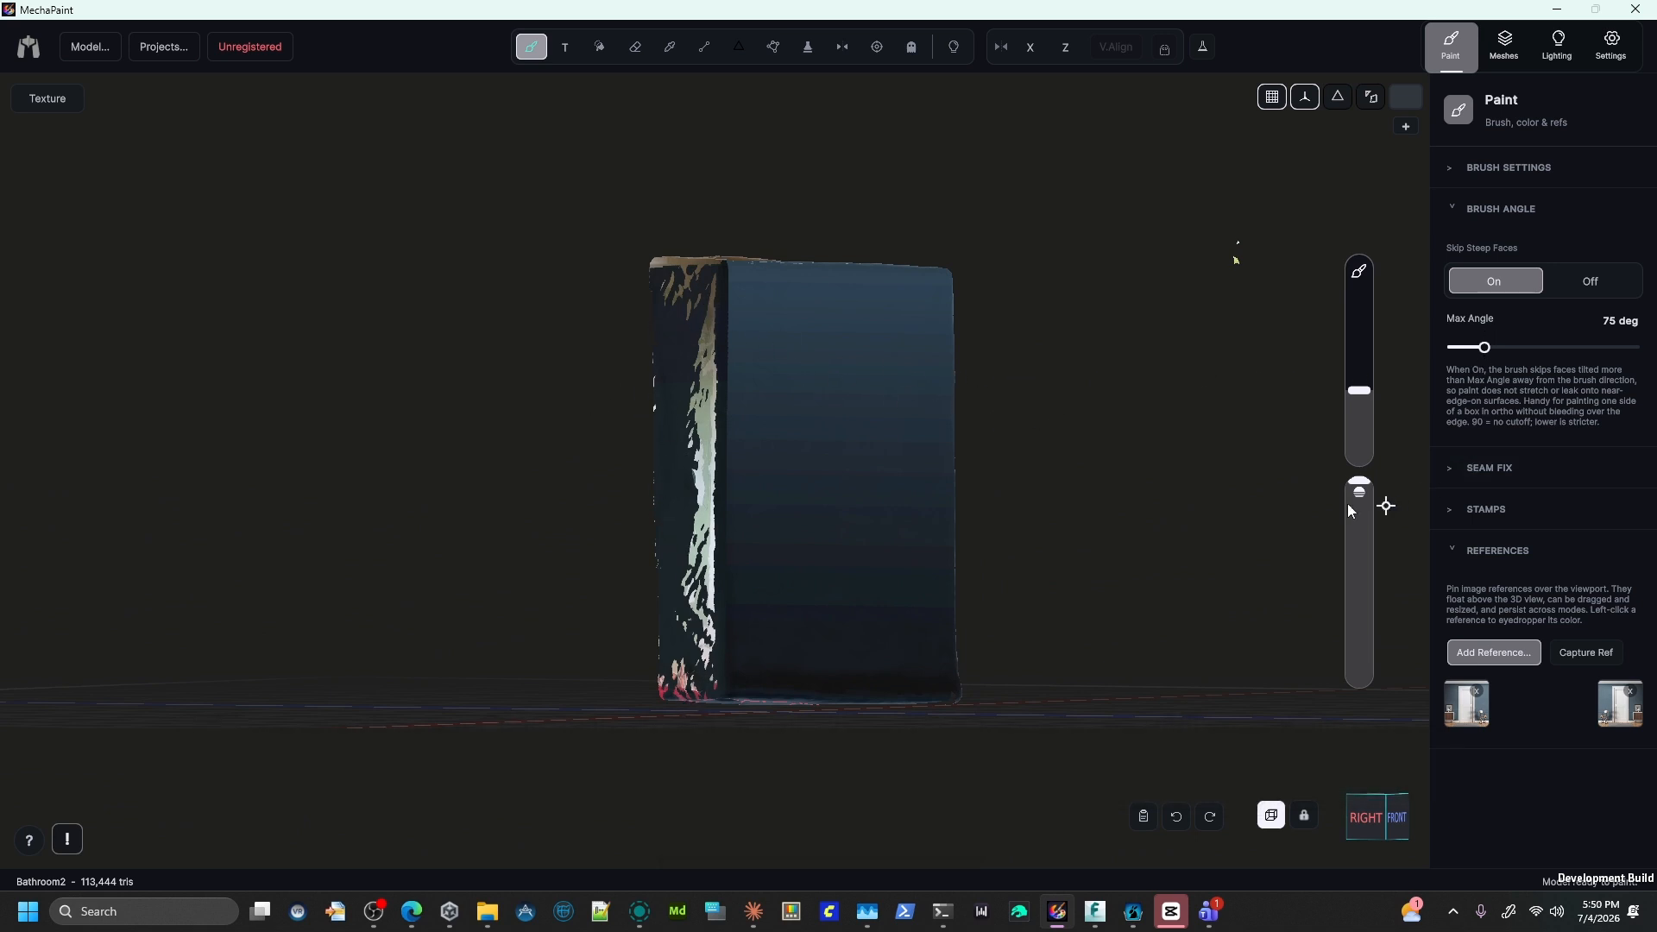
middle_click_drag(1046, 462, 916, 423)
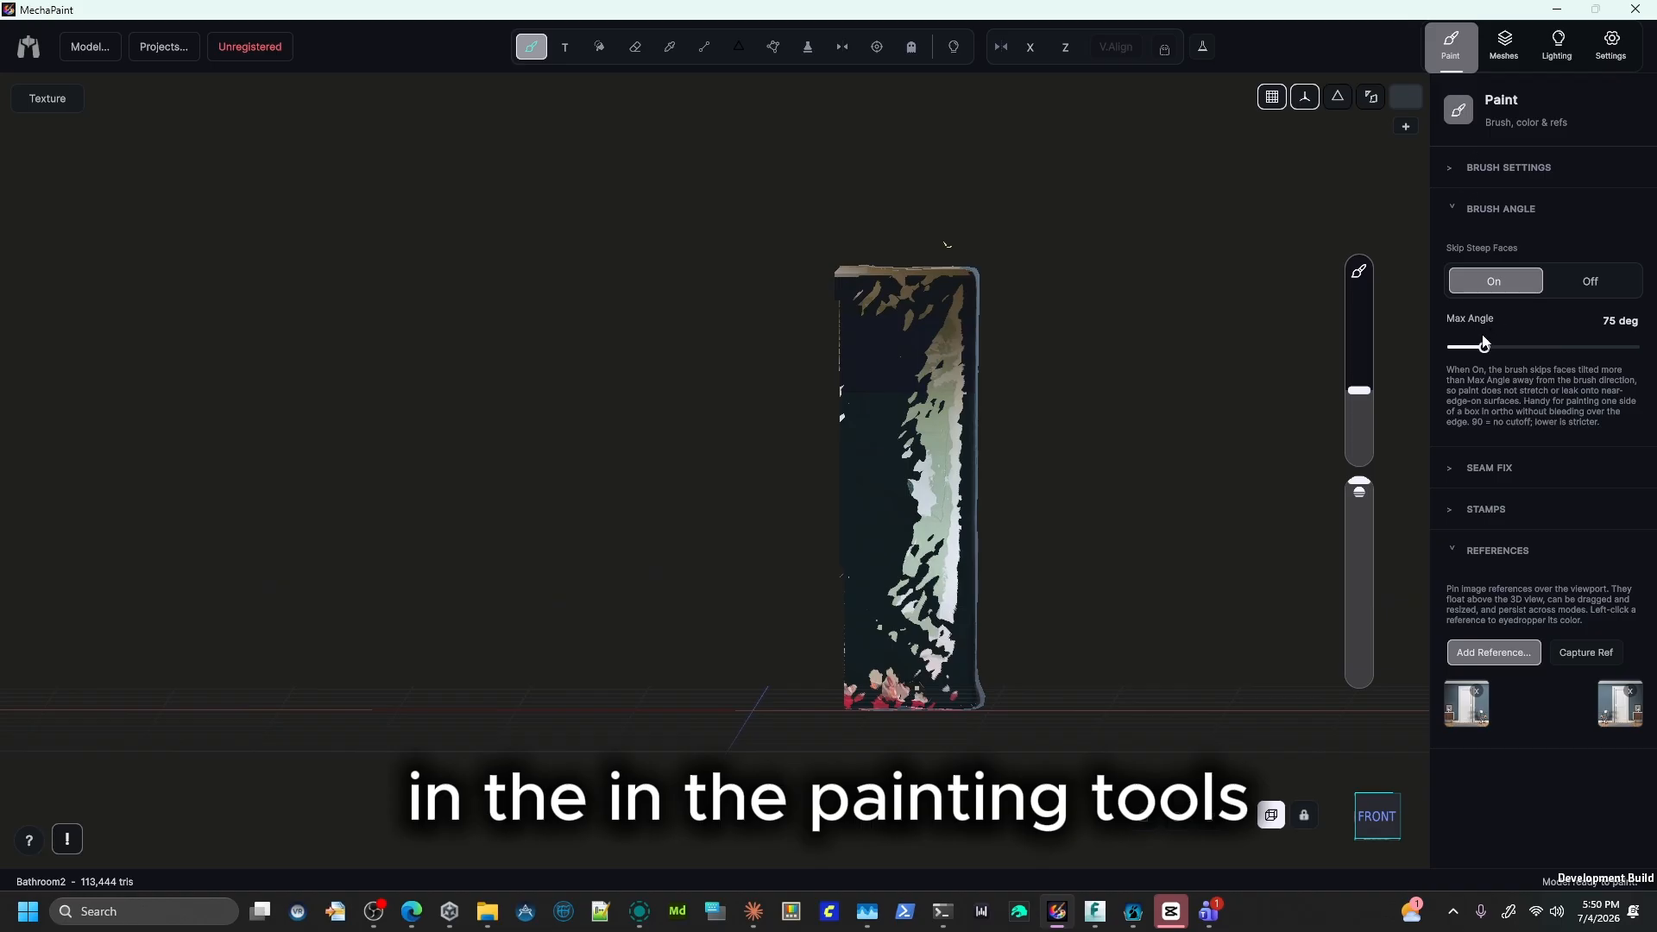
left_click(1479, 212)
left_click(1506, 213)
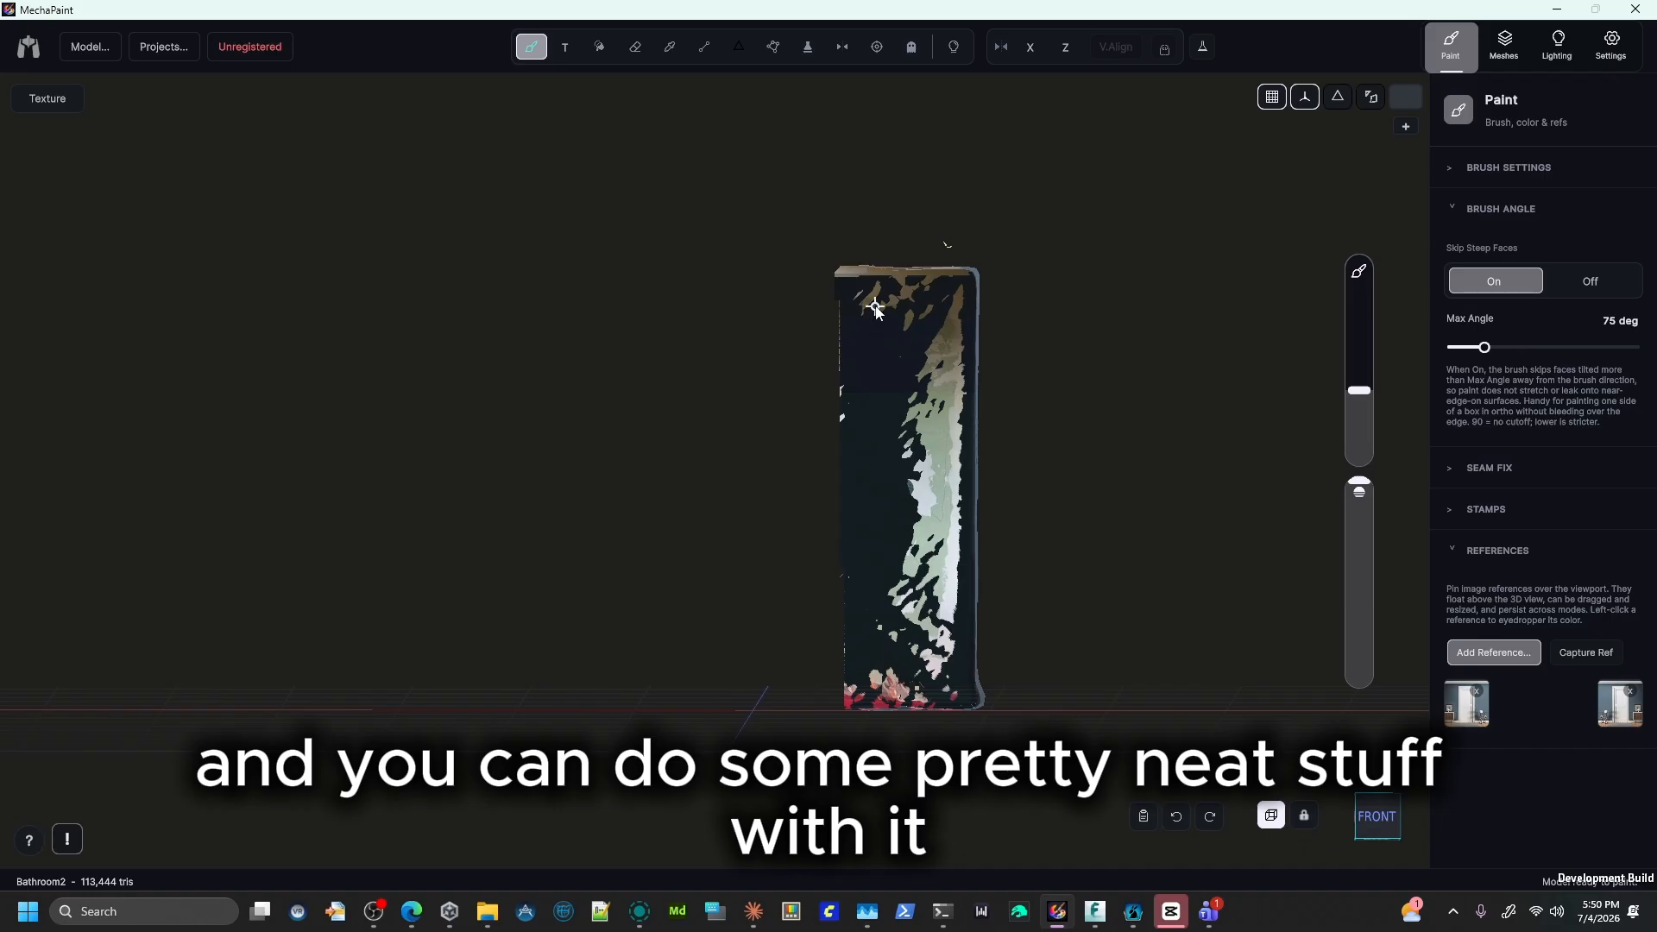
left_click_drag(839, 276, 936, 673)
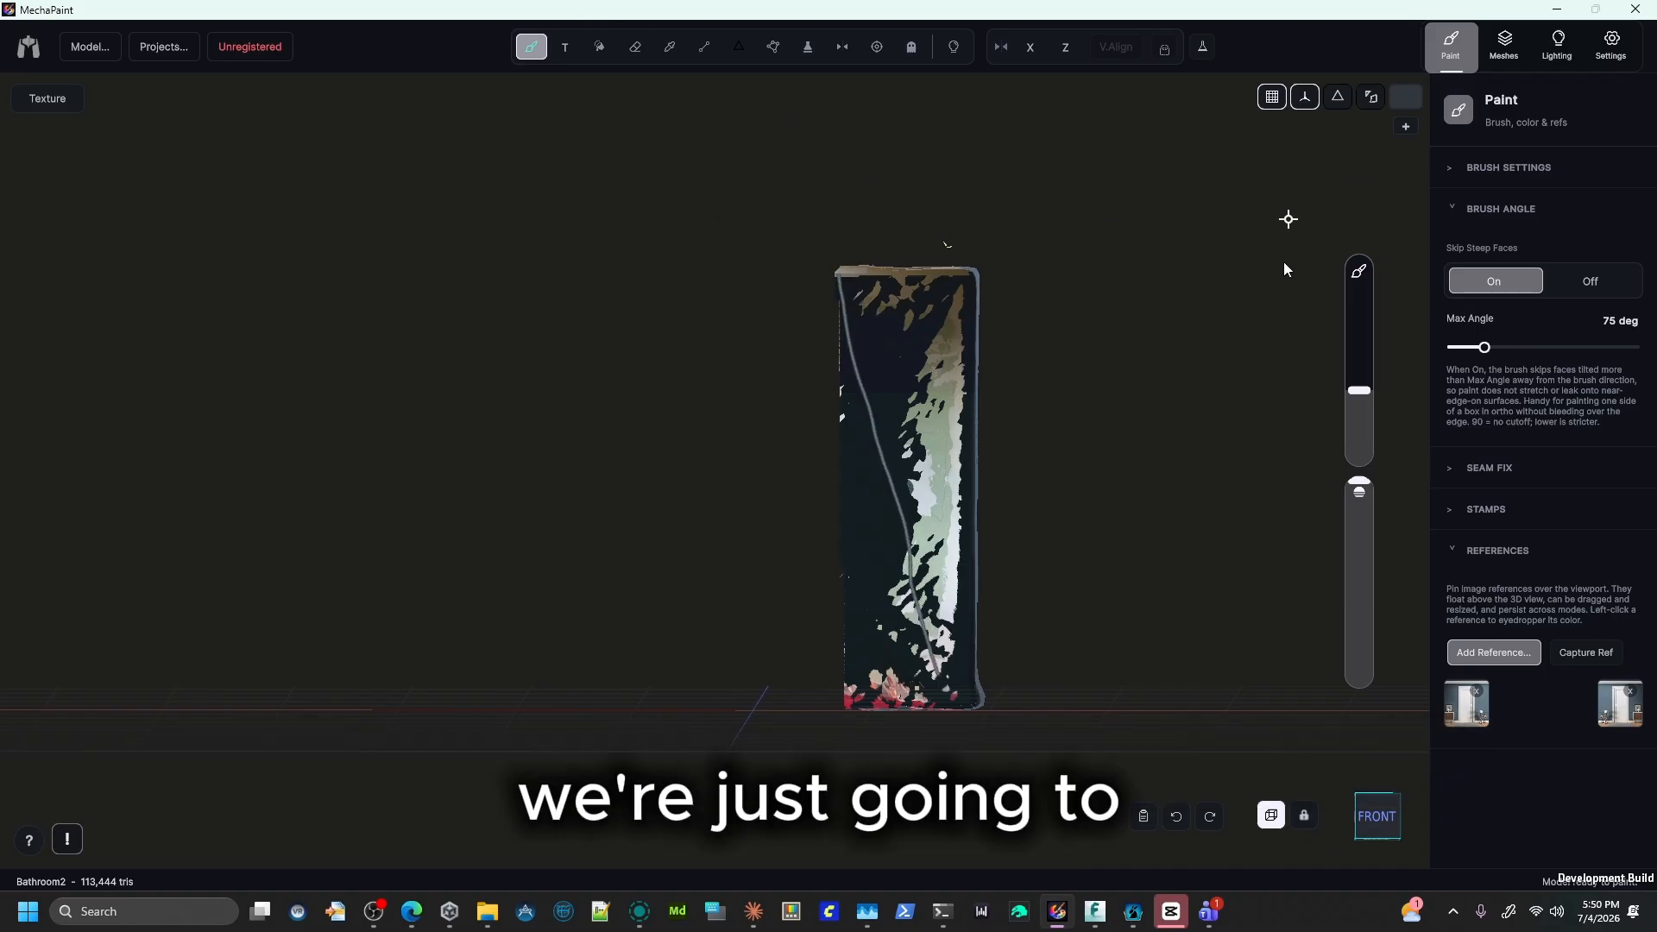
left_click(1176, 816)
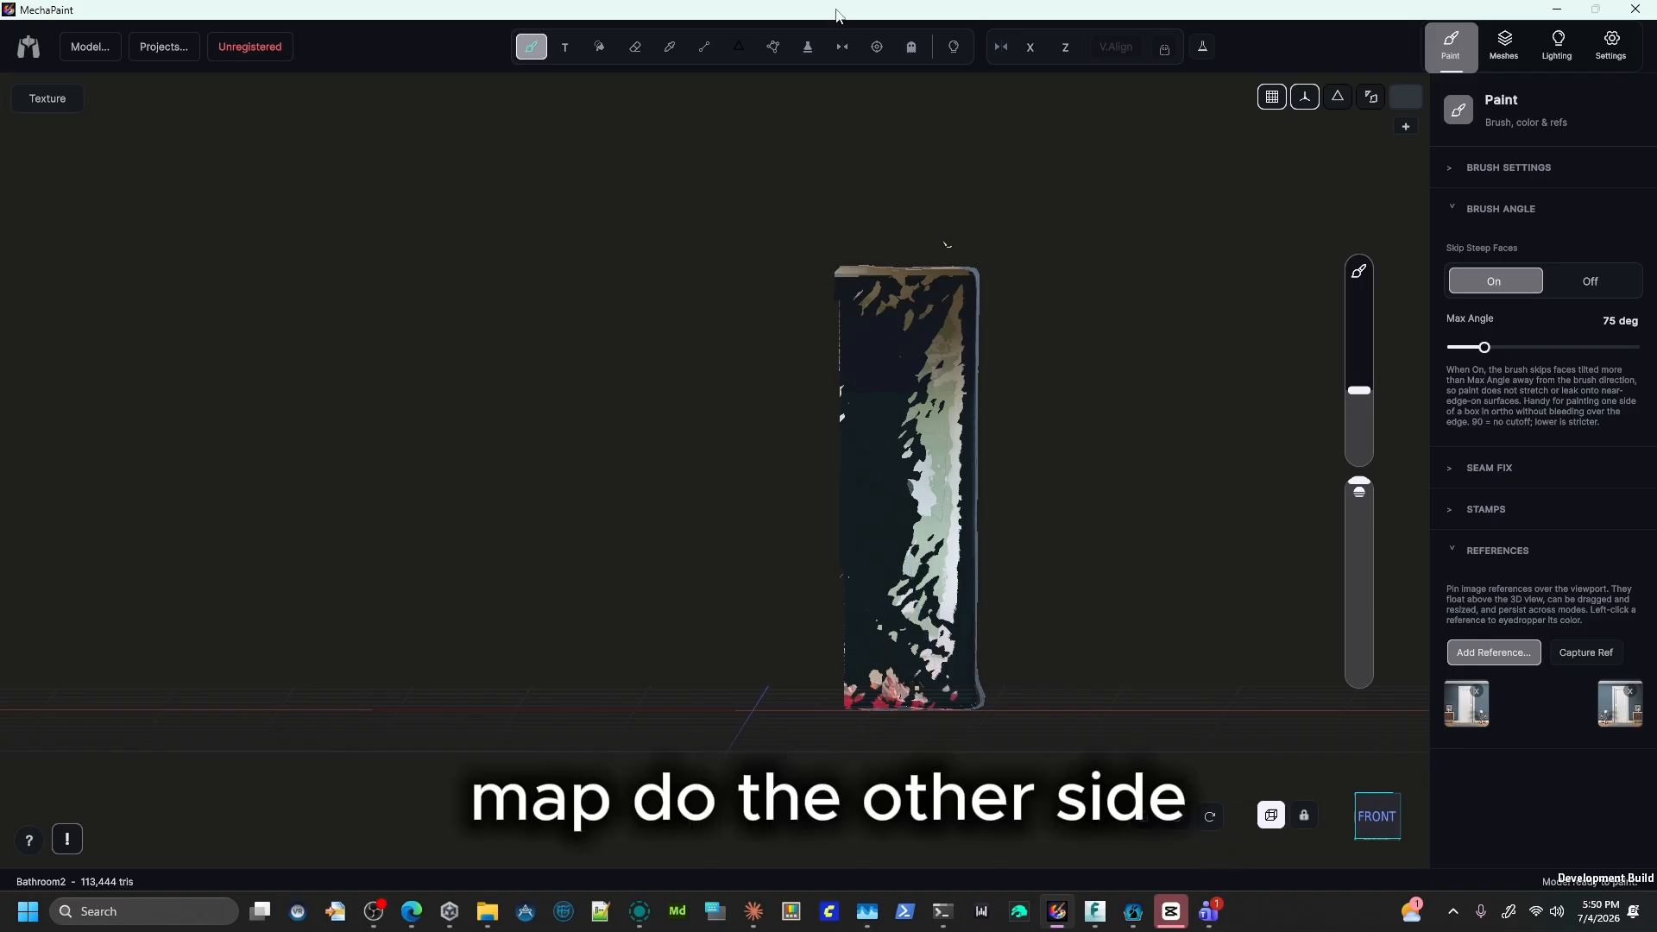
Fill a rectangle over the narrow side wall with the vertical gradient, then move the rectangle off the wall and shrink it.
left_click(774, 47)
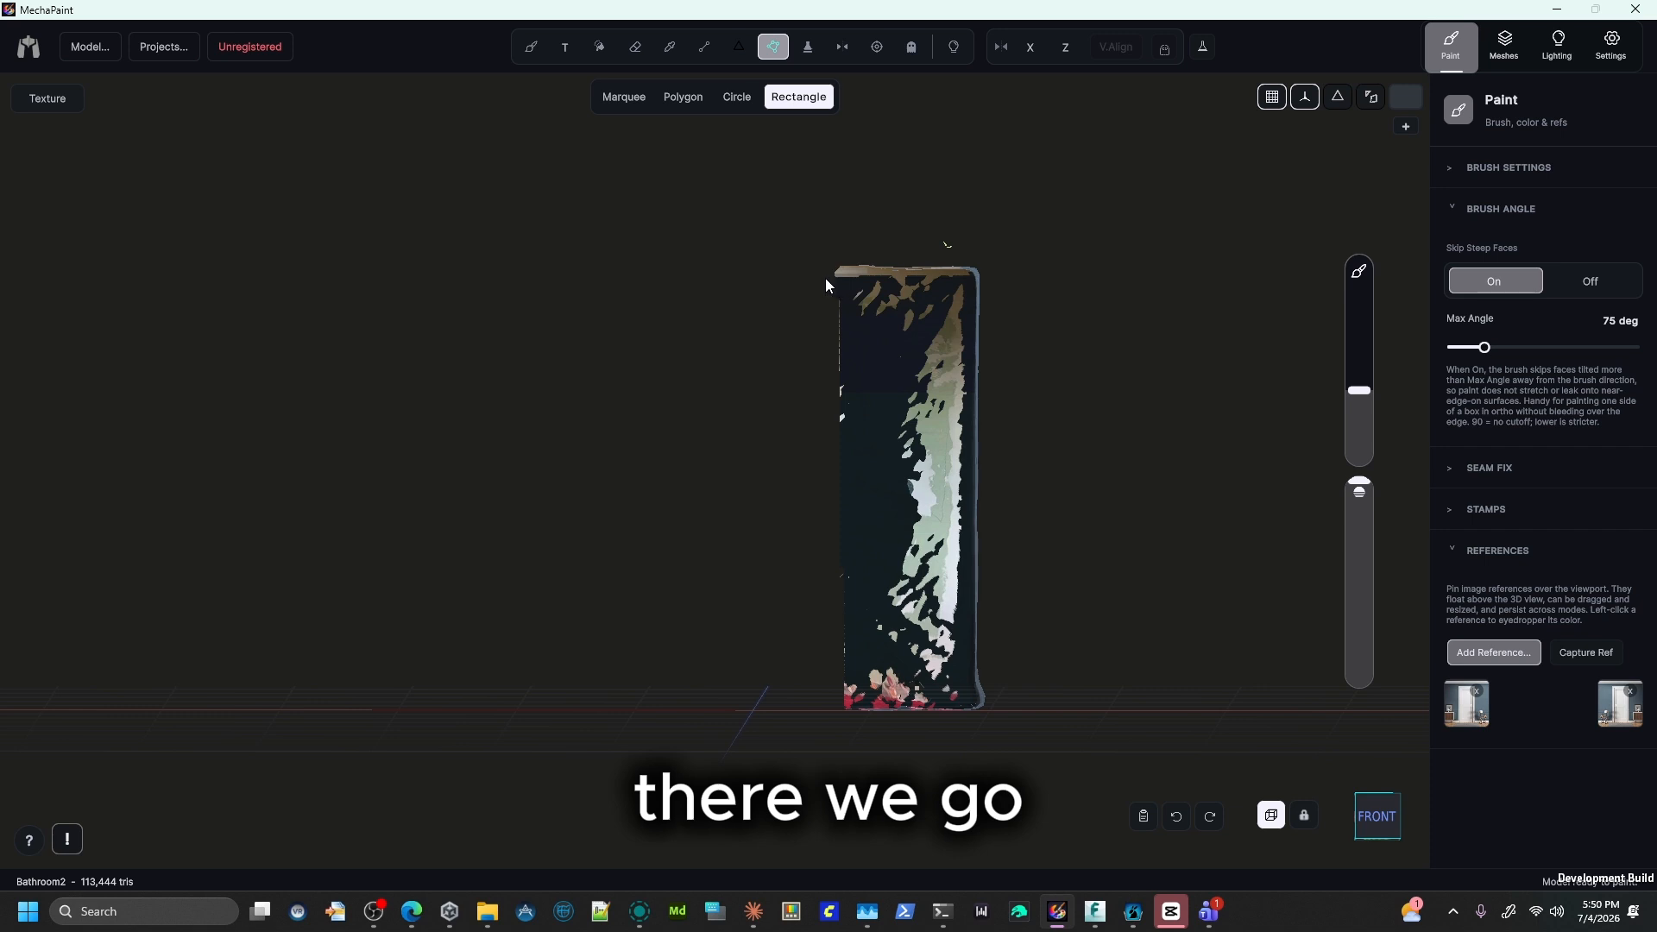
left_click_drag(822, 279, 969, 701)
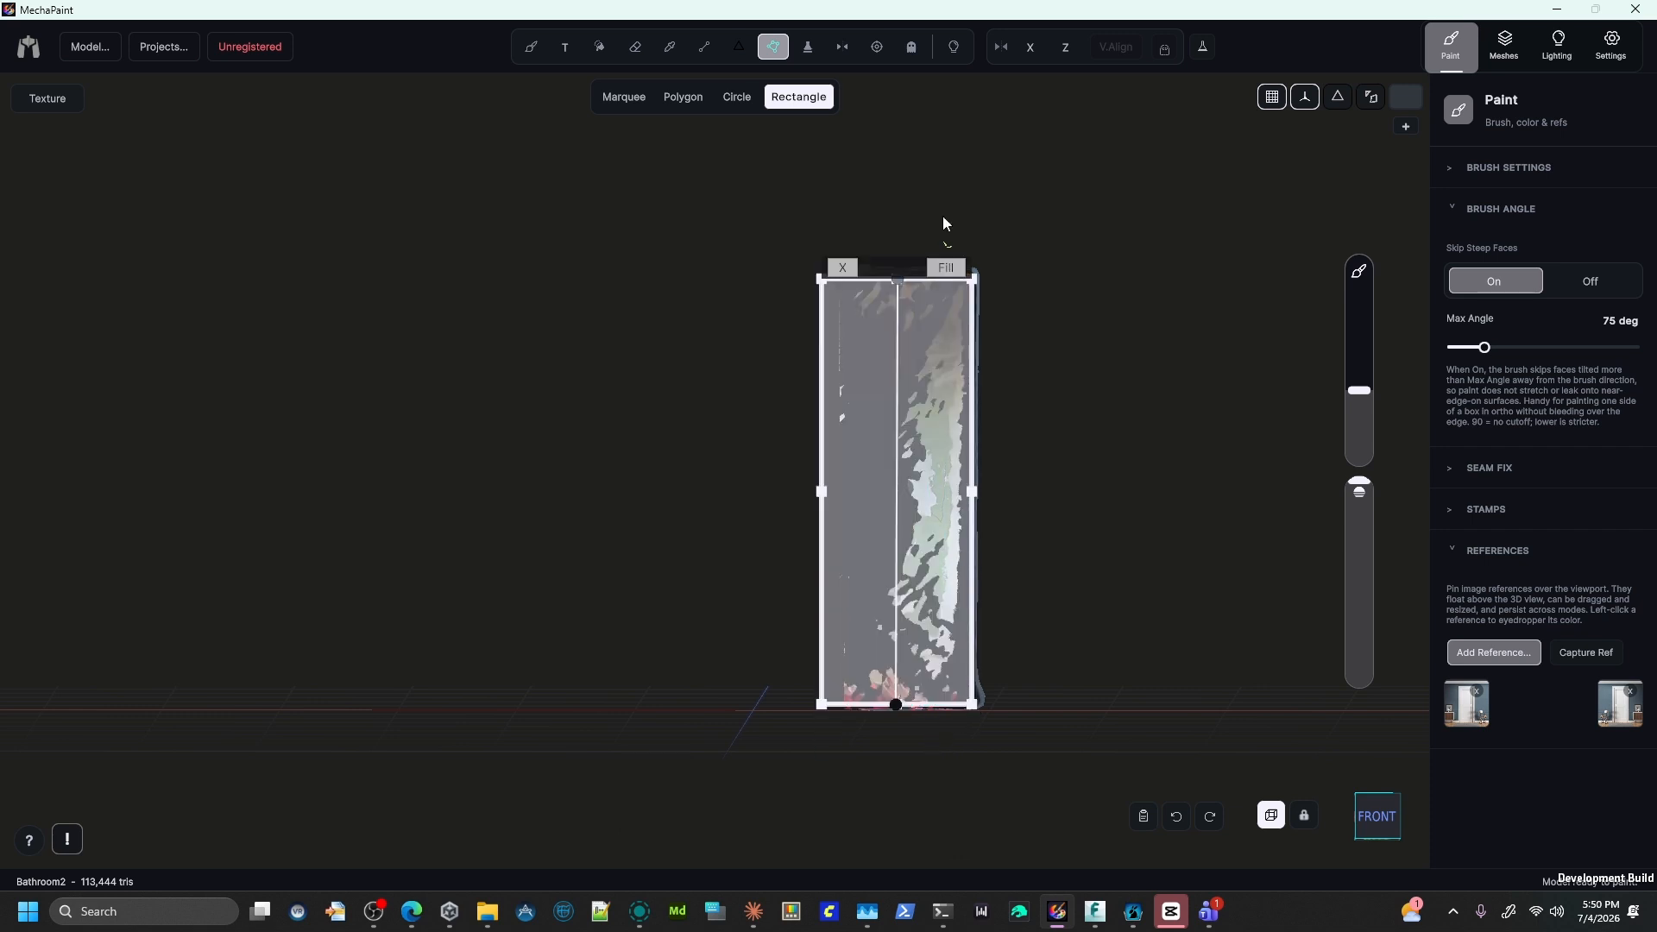
left_click(946, 269)
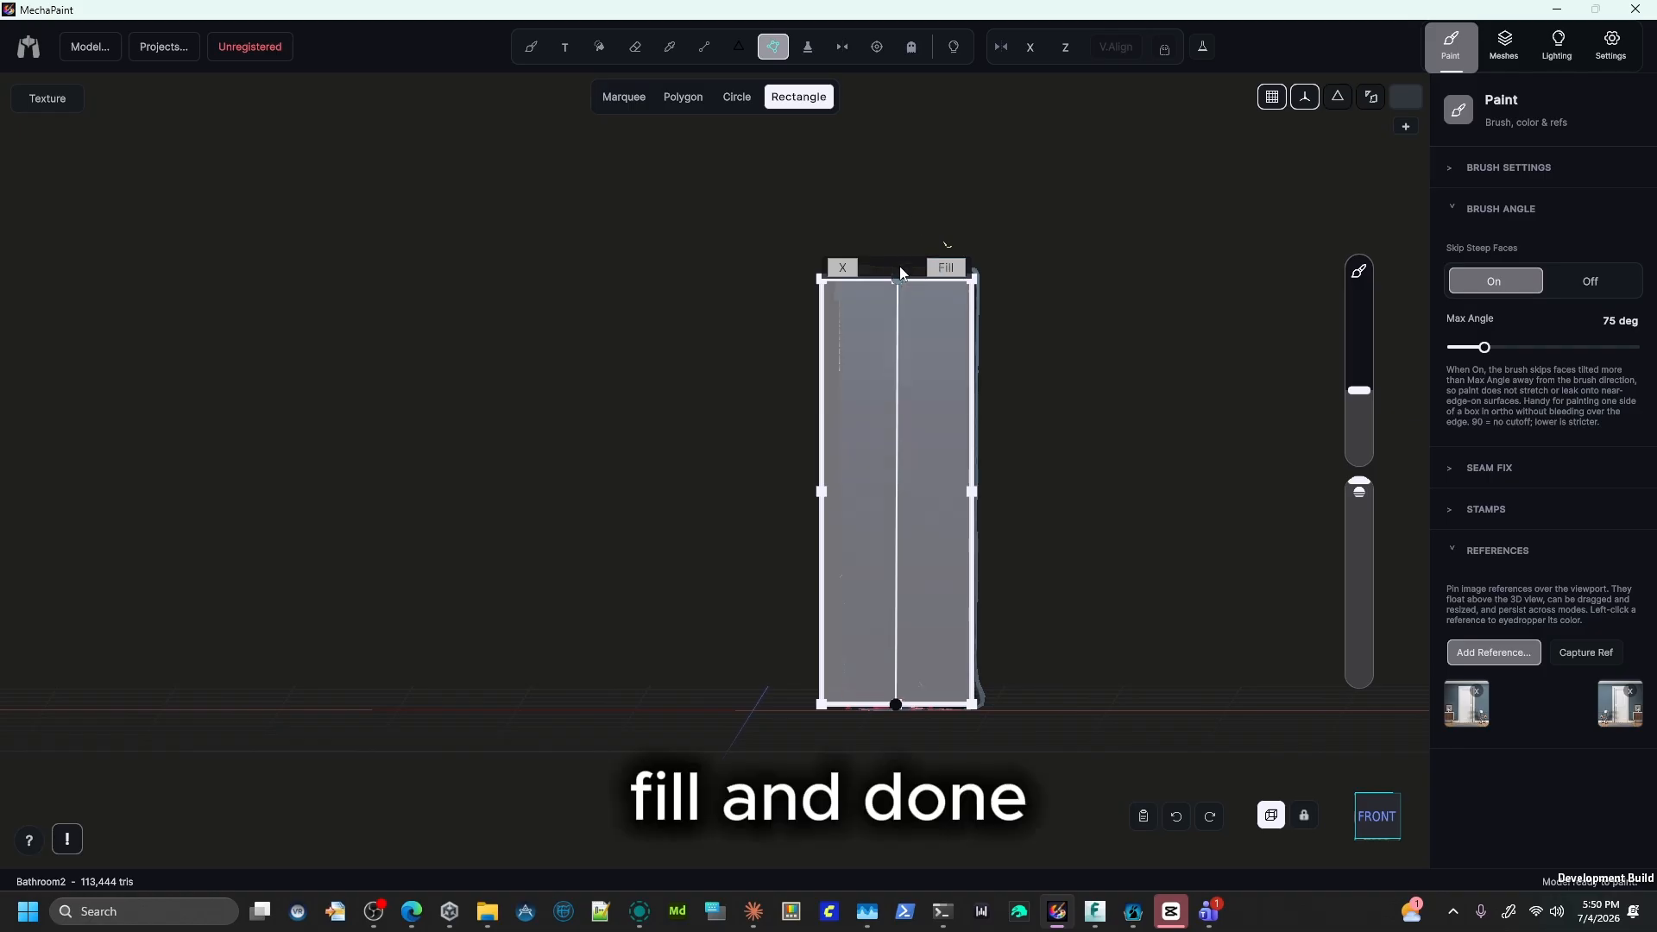
left_click_drag(899, 267, 552, 264)
left_click(734, 398)
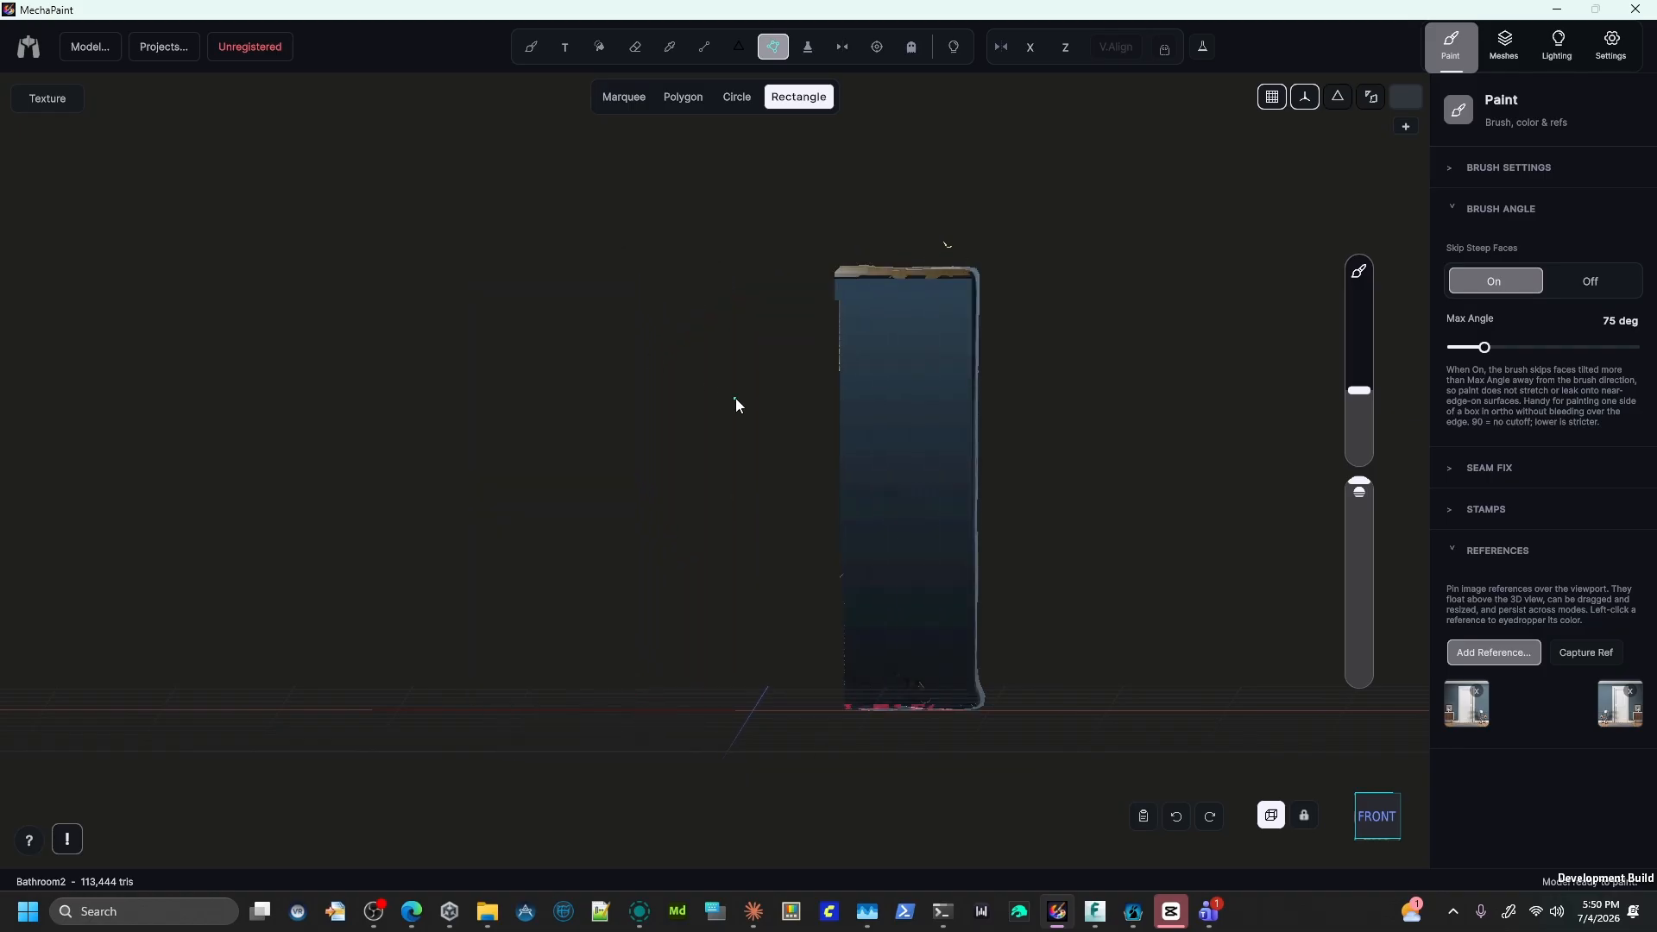
left_click_drag(730, 467, 720, 462)
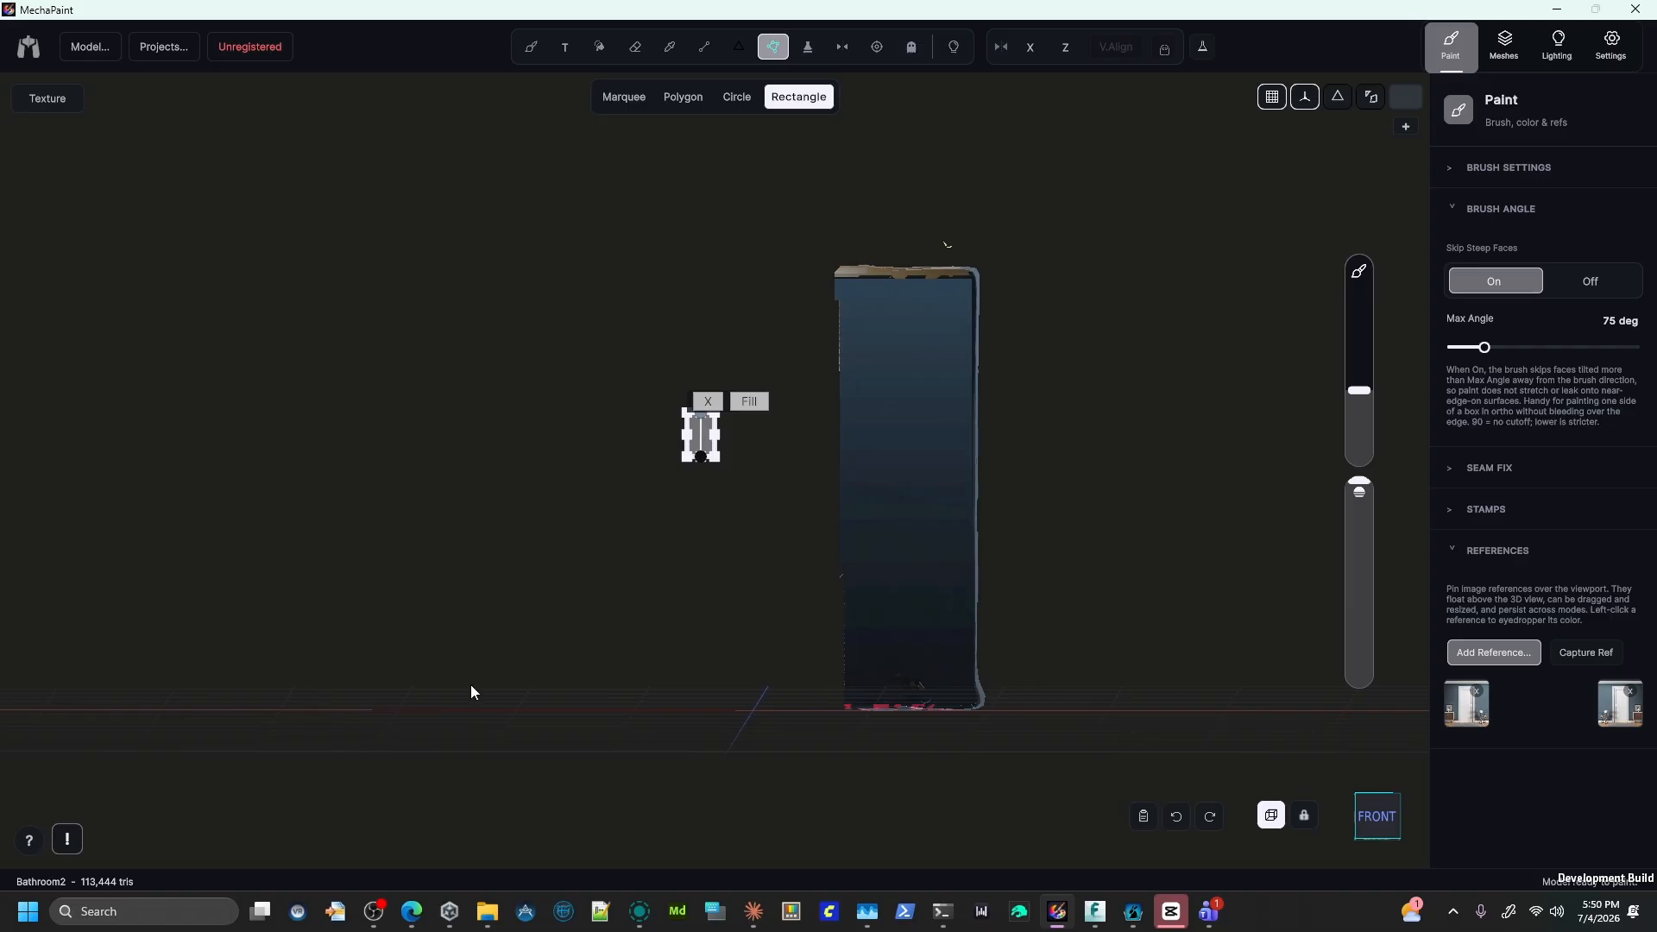
Reveal the ghosted parts of the bathroom, clear the ghosting, and inspect both repainted walls beside the doors.
middle_click_drag(520, 858, 725, 845)
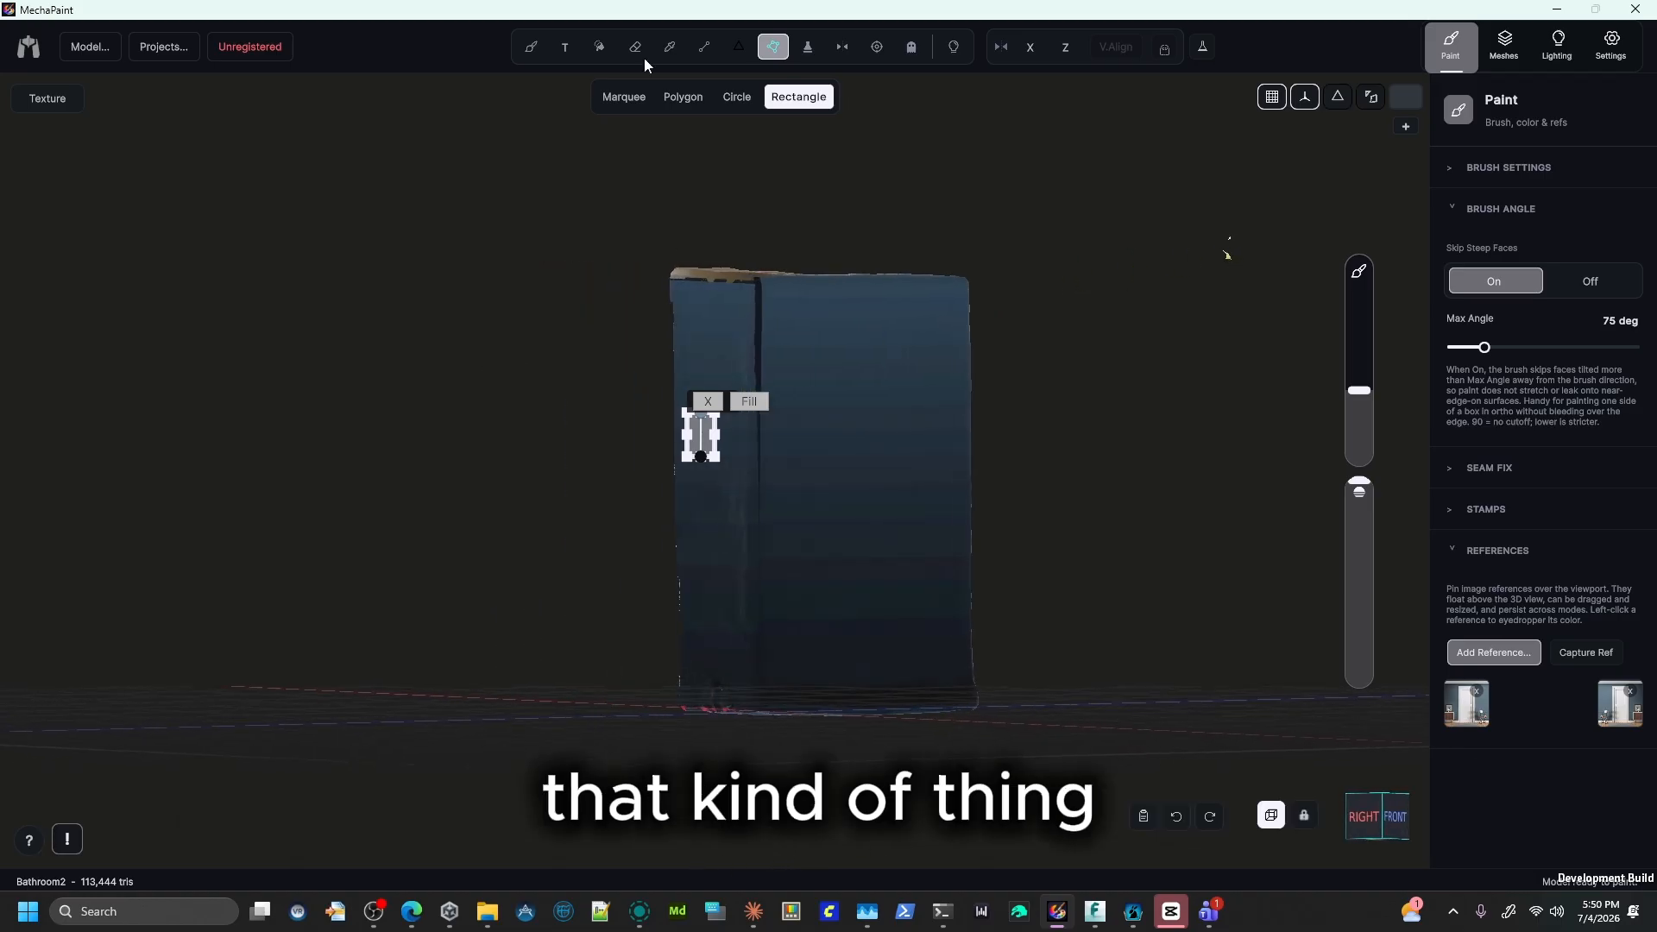
left_click(911, 47)
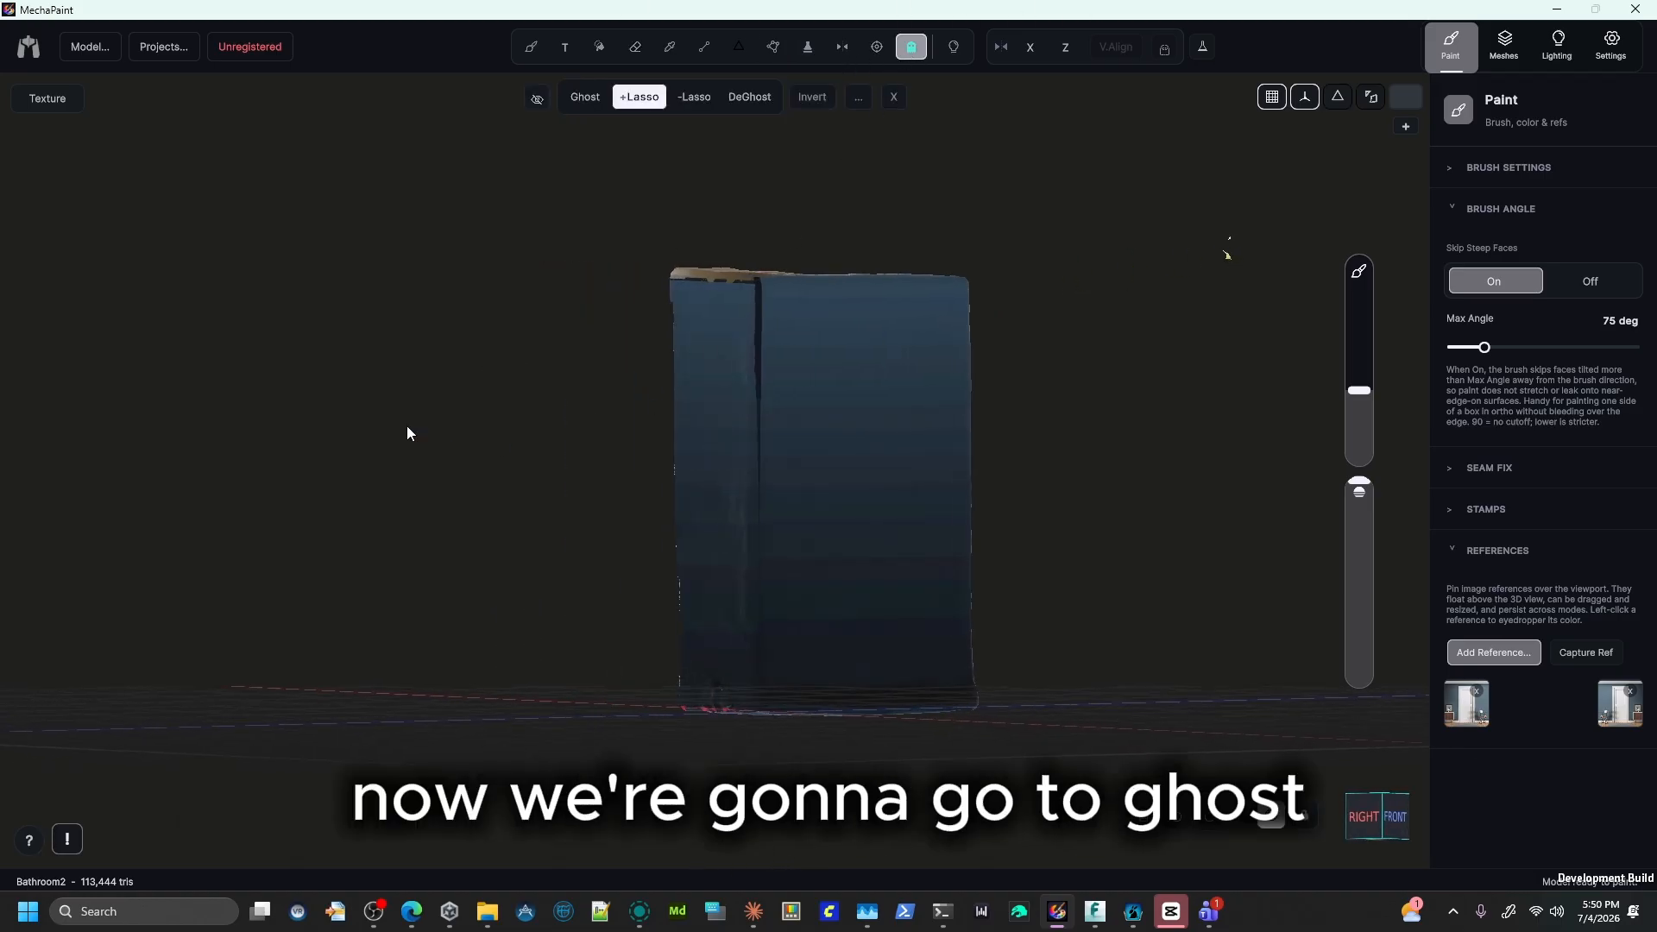
left_click(536, 100)
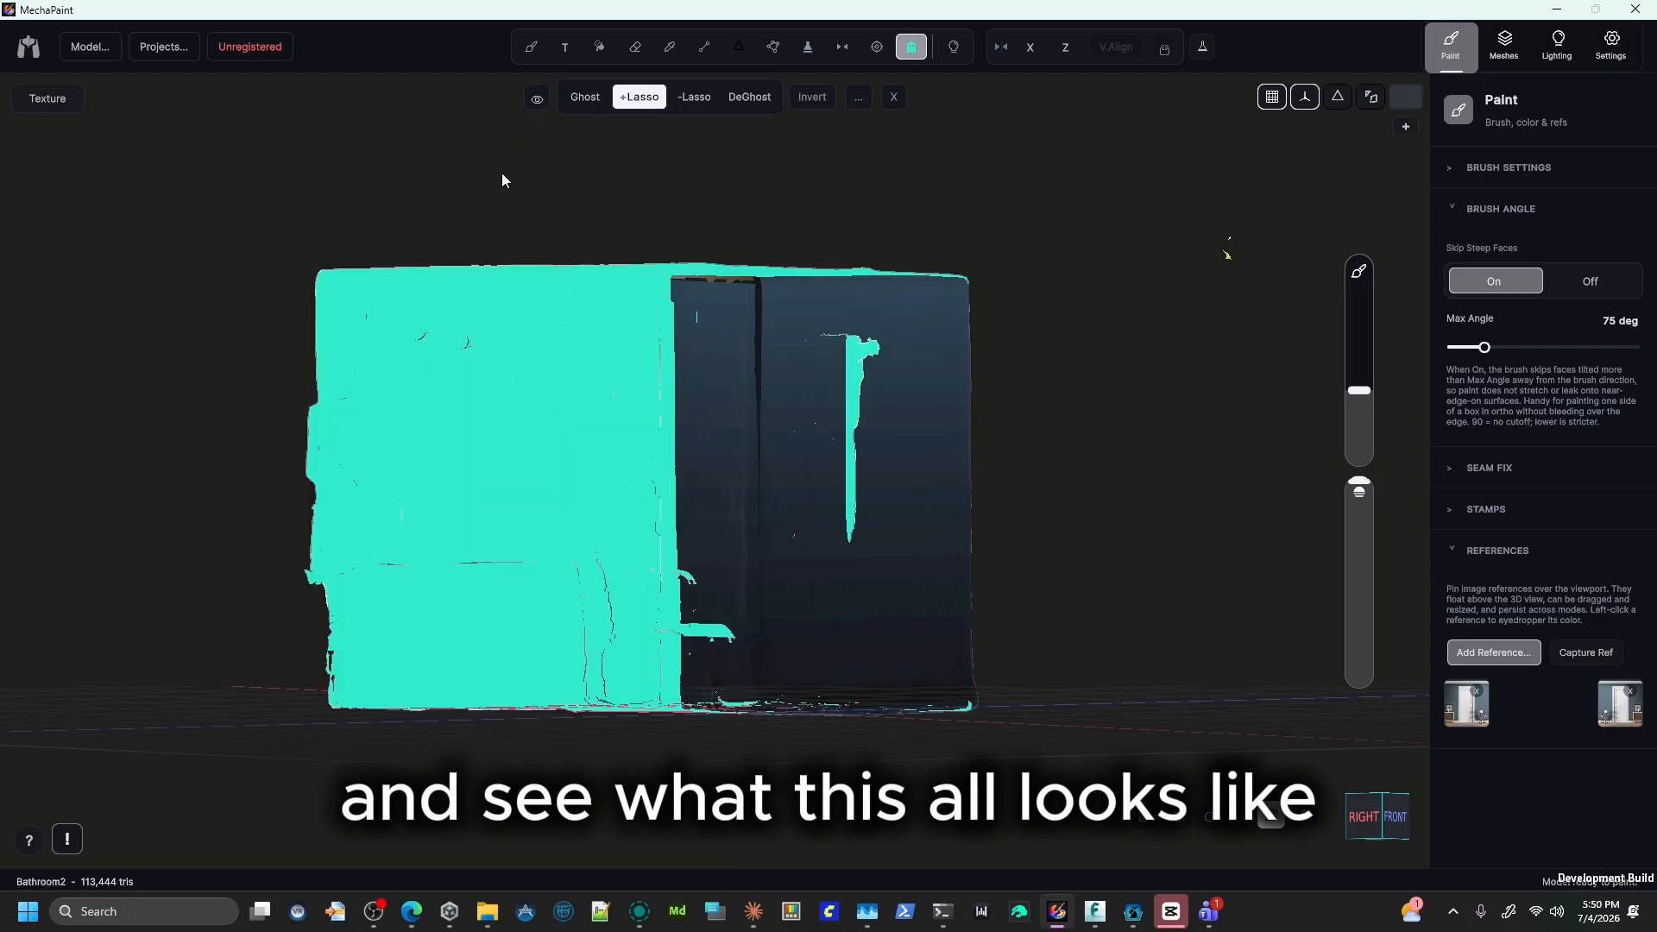
left_click(893, 97)
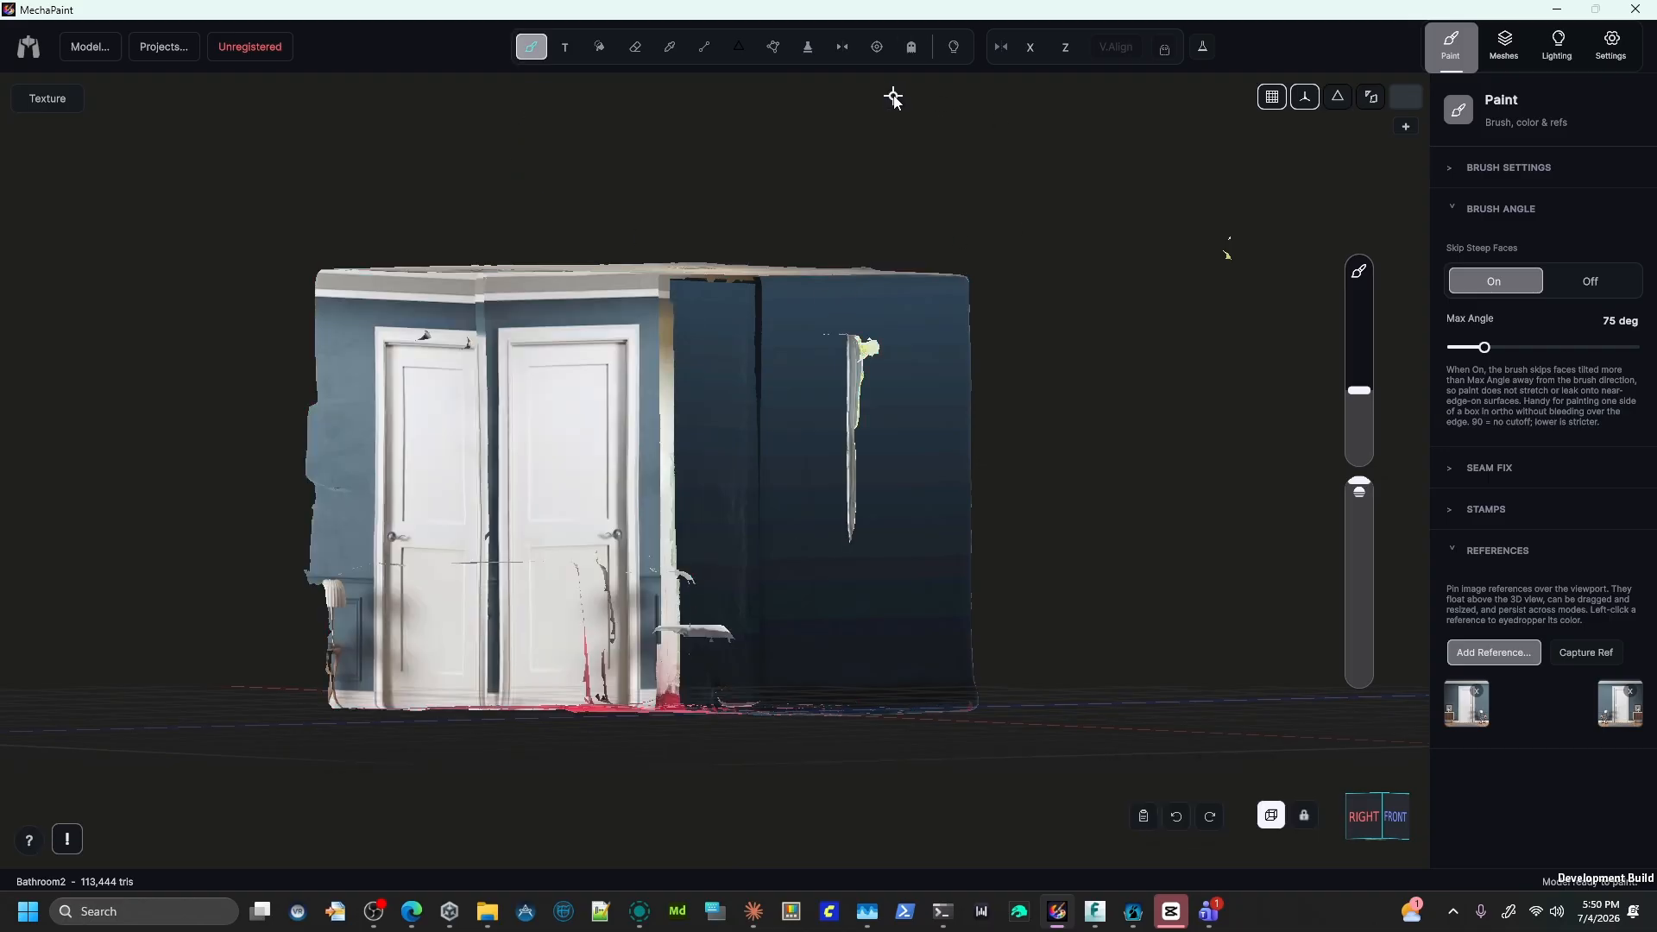
middle_click_drag(1114, 453, 1096, 380)
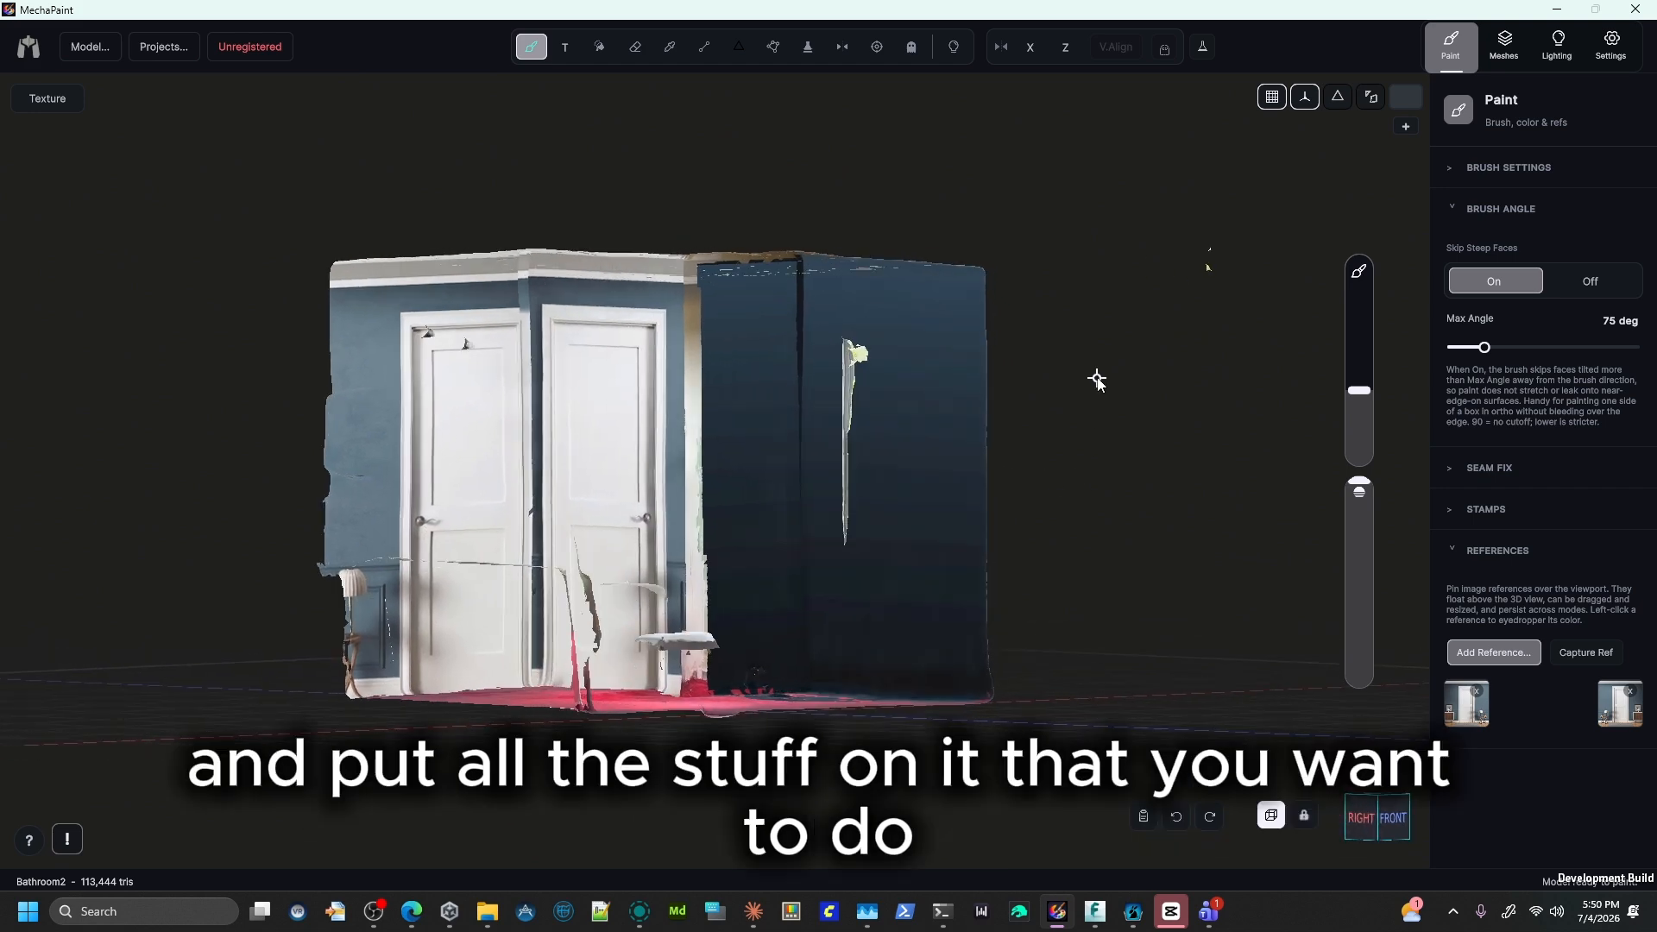
middle_click_drag(1096, 380, 1092, 284)
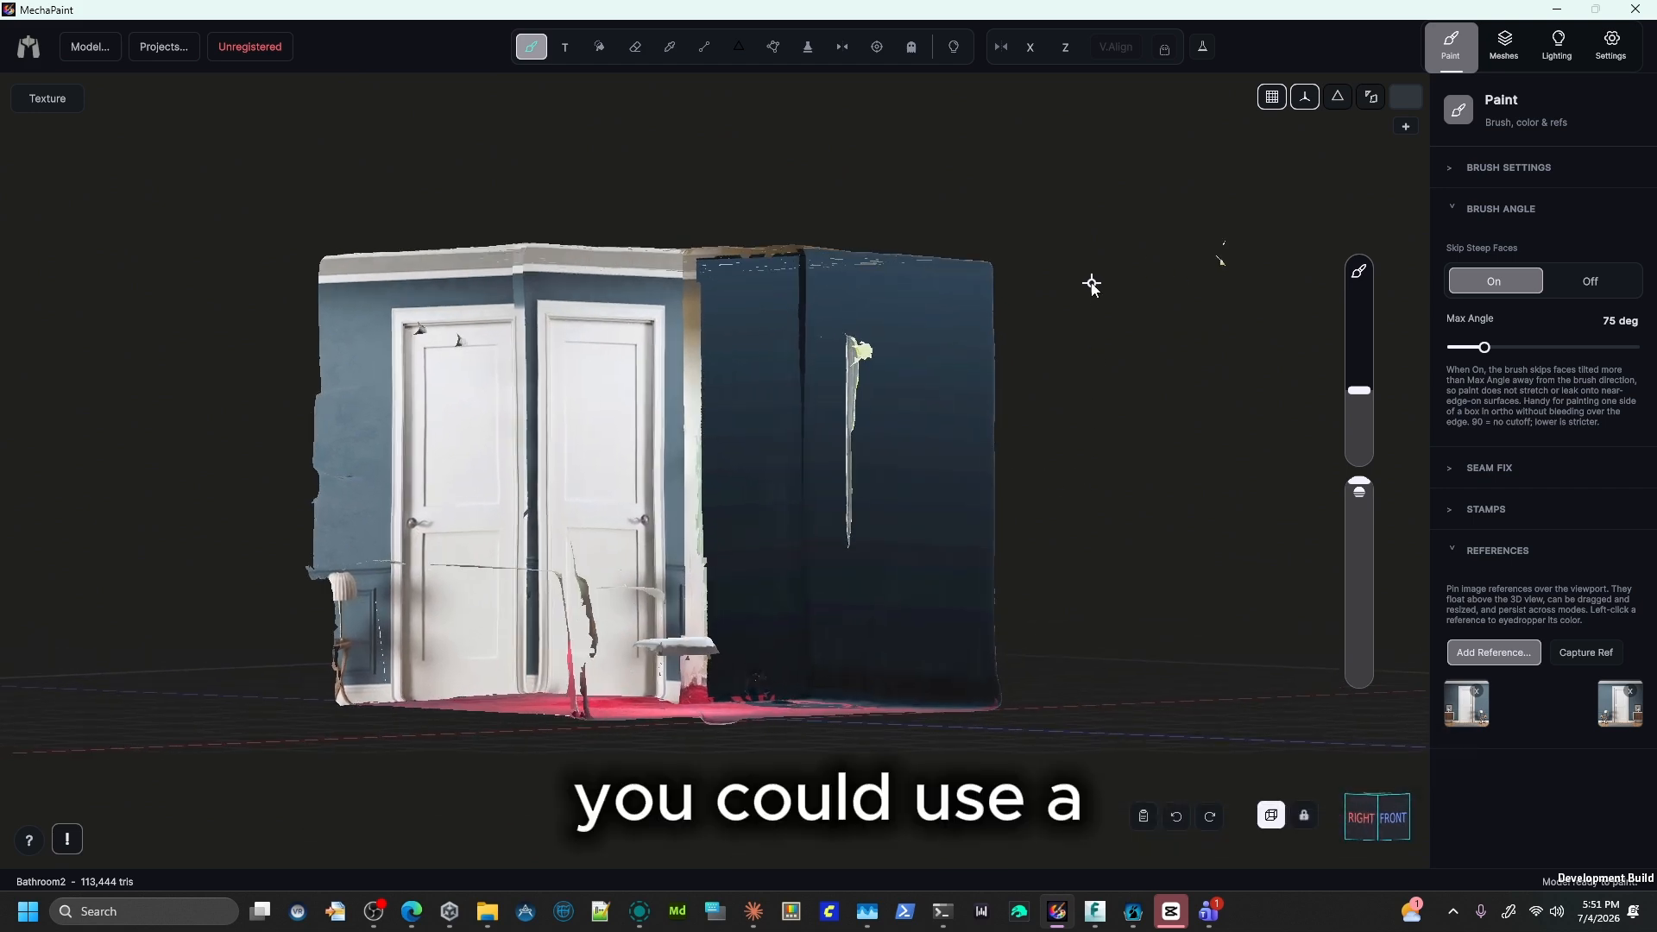
Frame a 128 by 128 area of the blue wall beside the door with the reference capture tool, in the front view.
middle_click_drag(1039, 436, 905, 464)
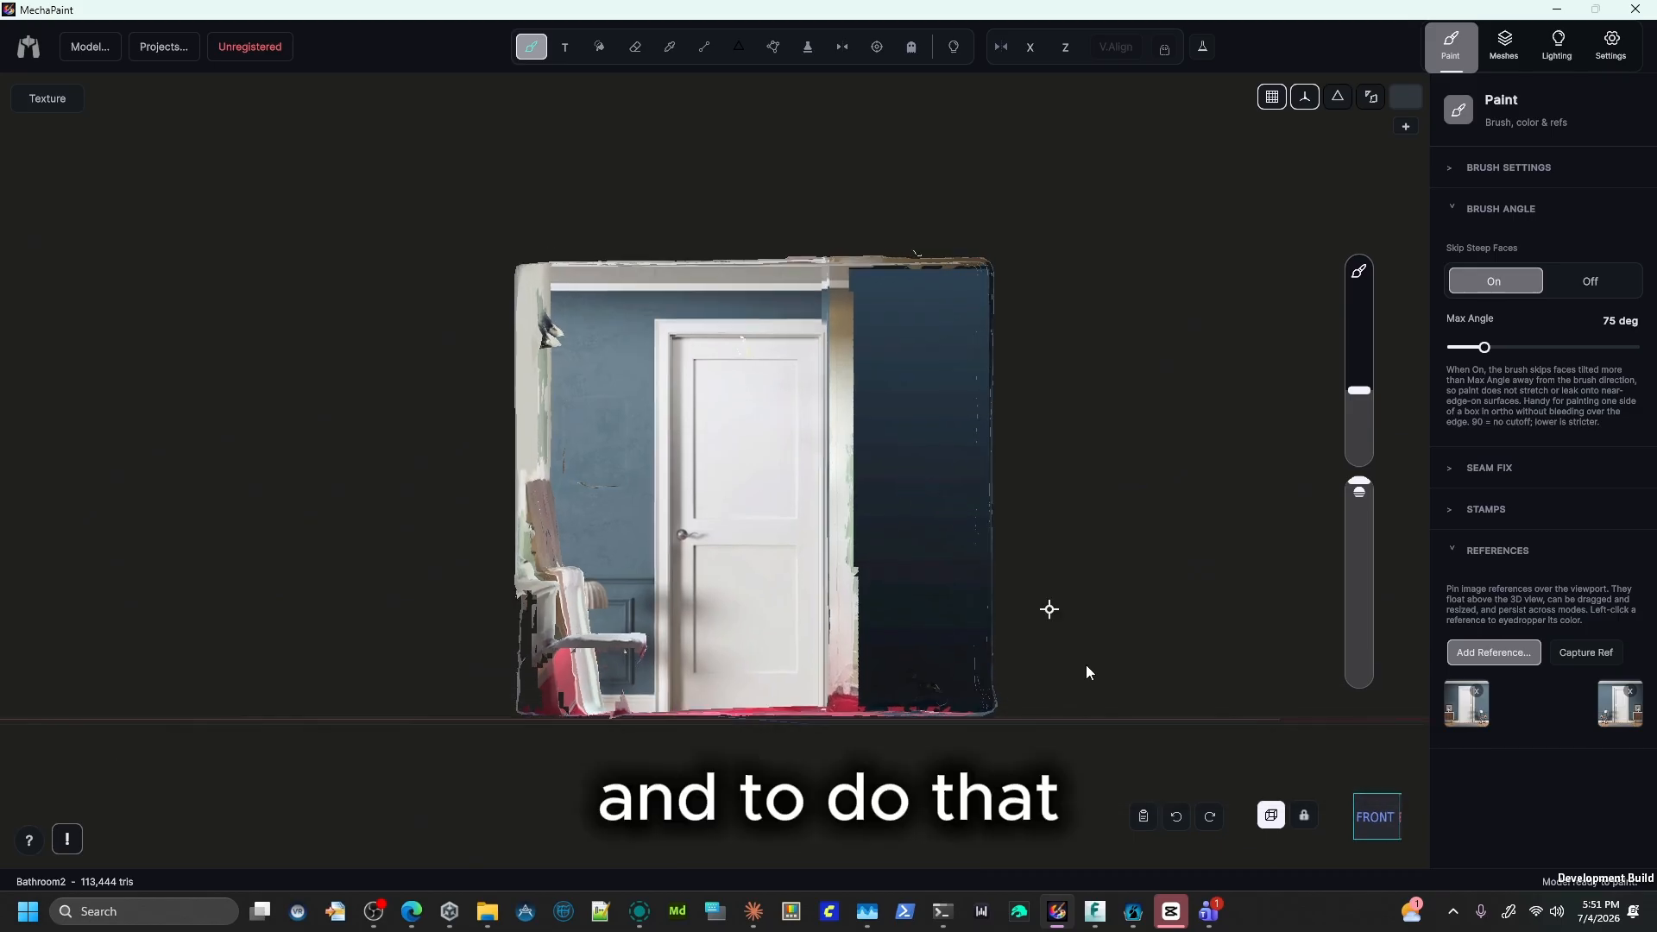
left_click(1586, 654)
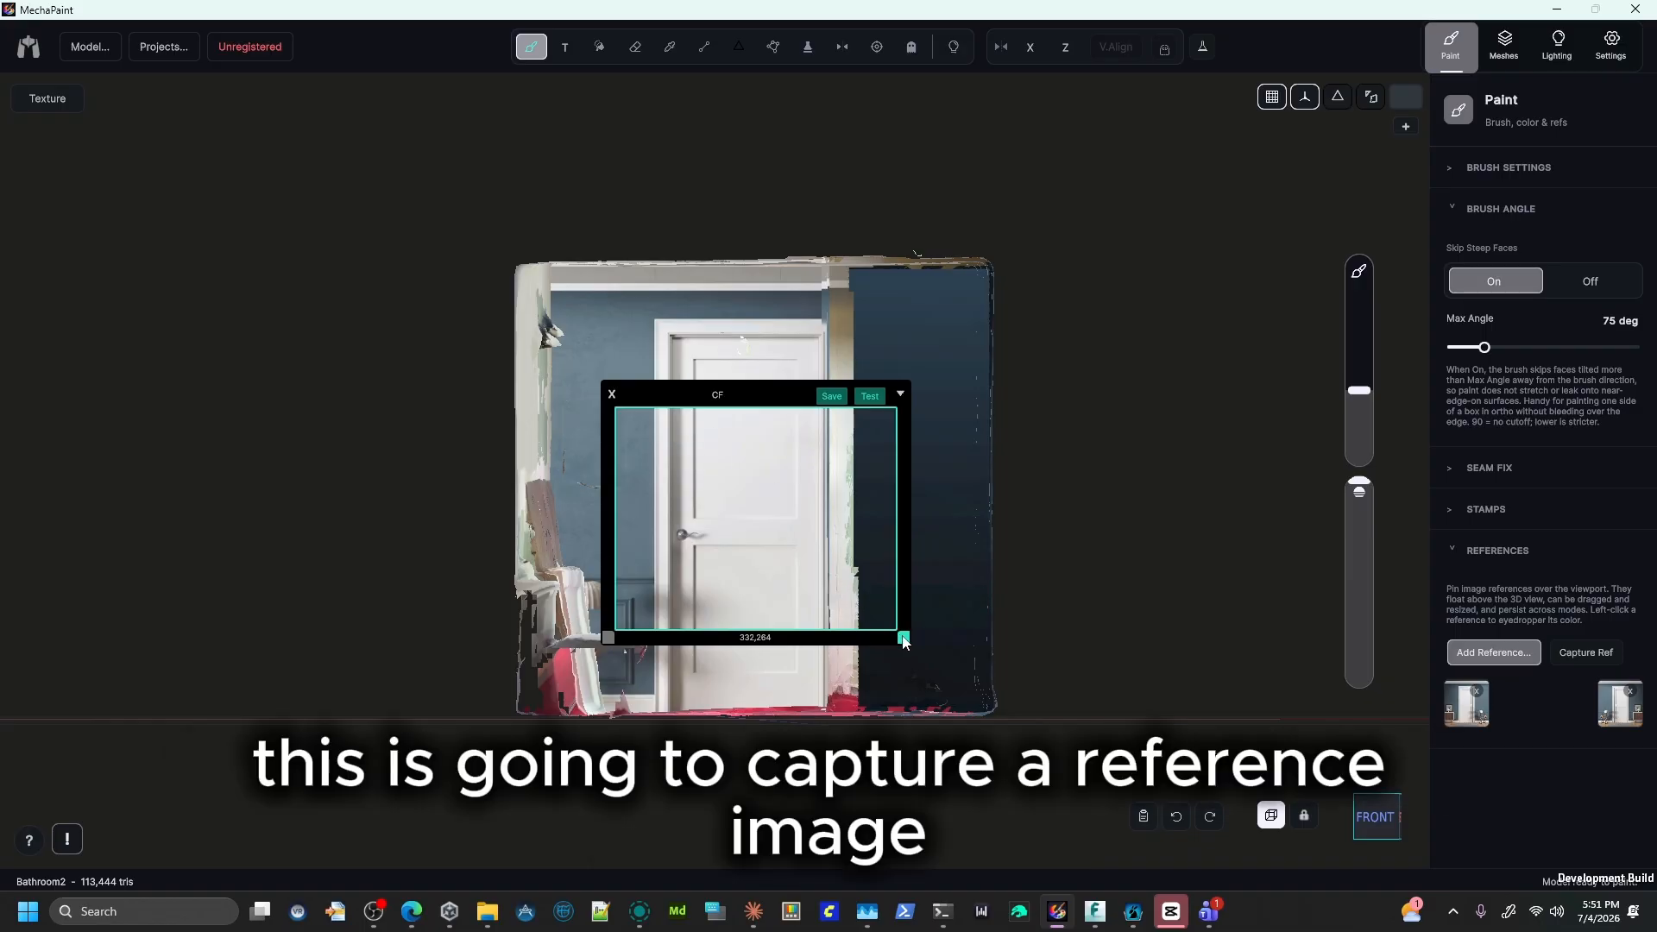
left_click_drag(898, 635, 677, 459)
left_click_drag(636, 394, 566, 345)
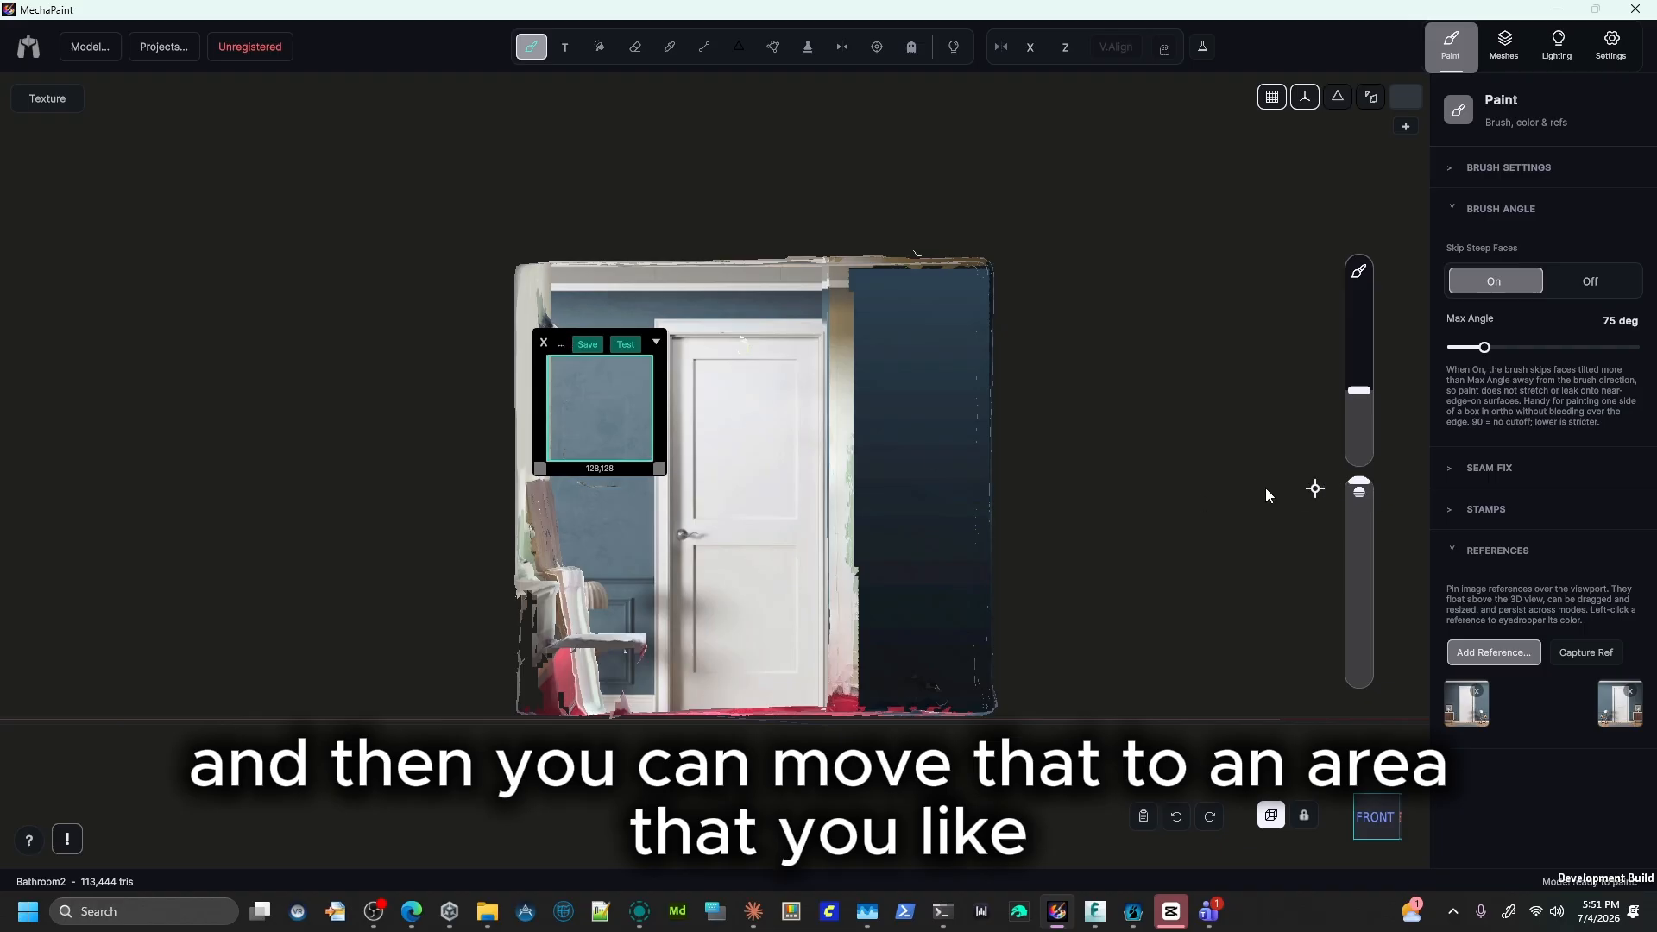
scroll(1191, 492, "up", 2)
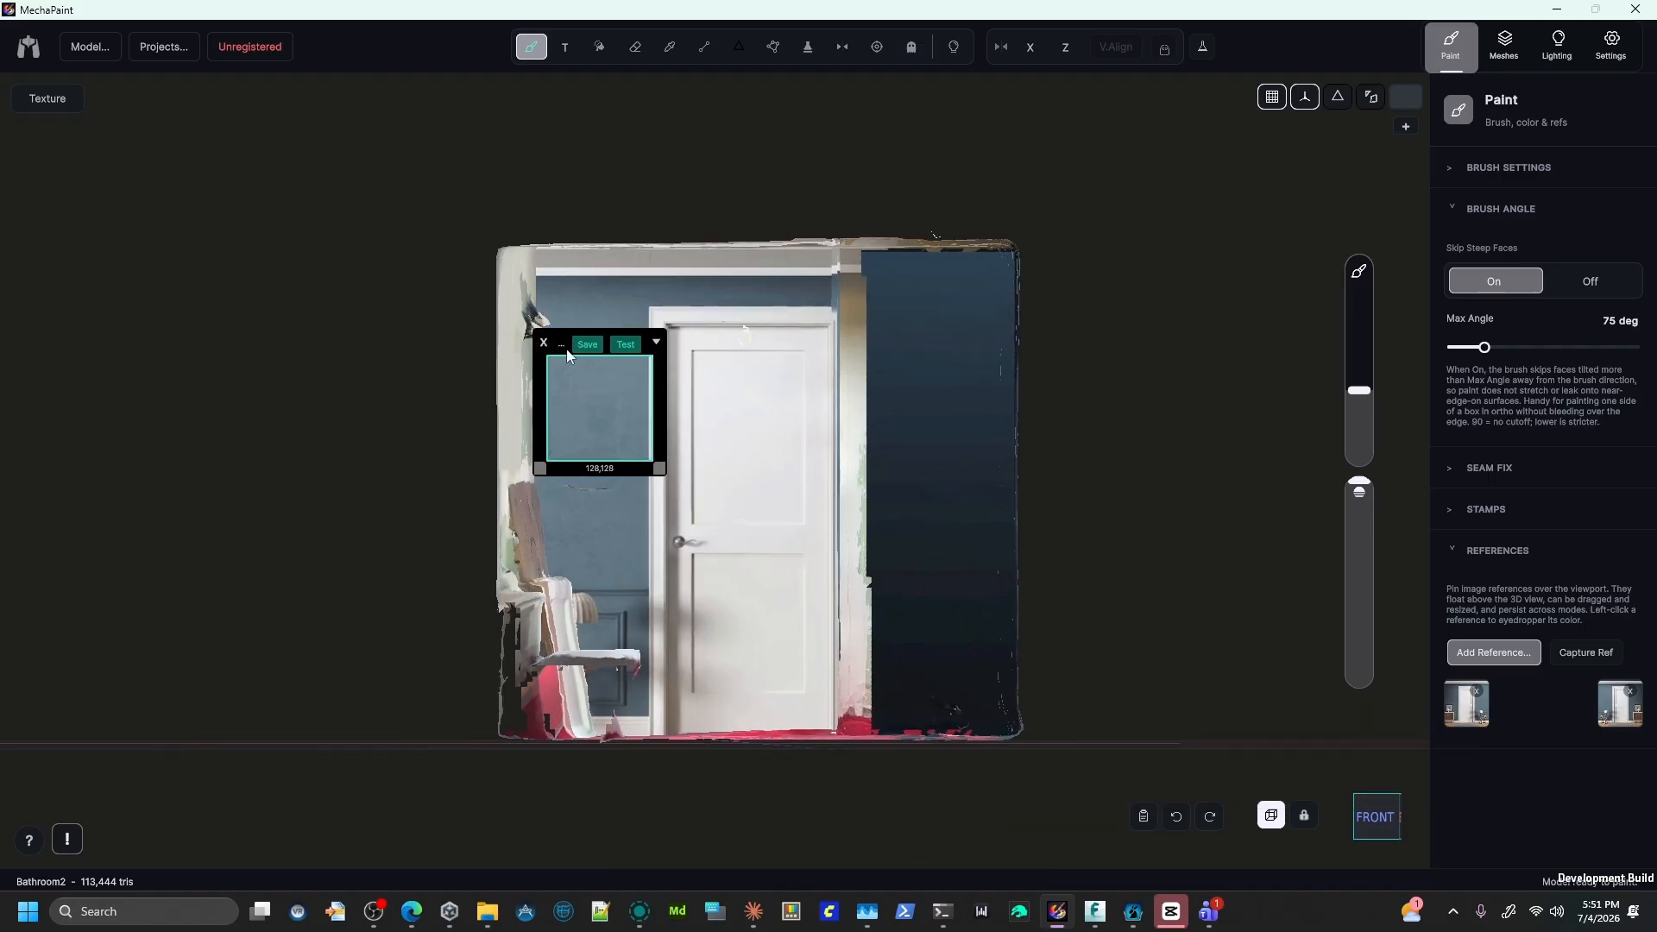
left_click_drag(566, 349, 555, 351)
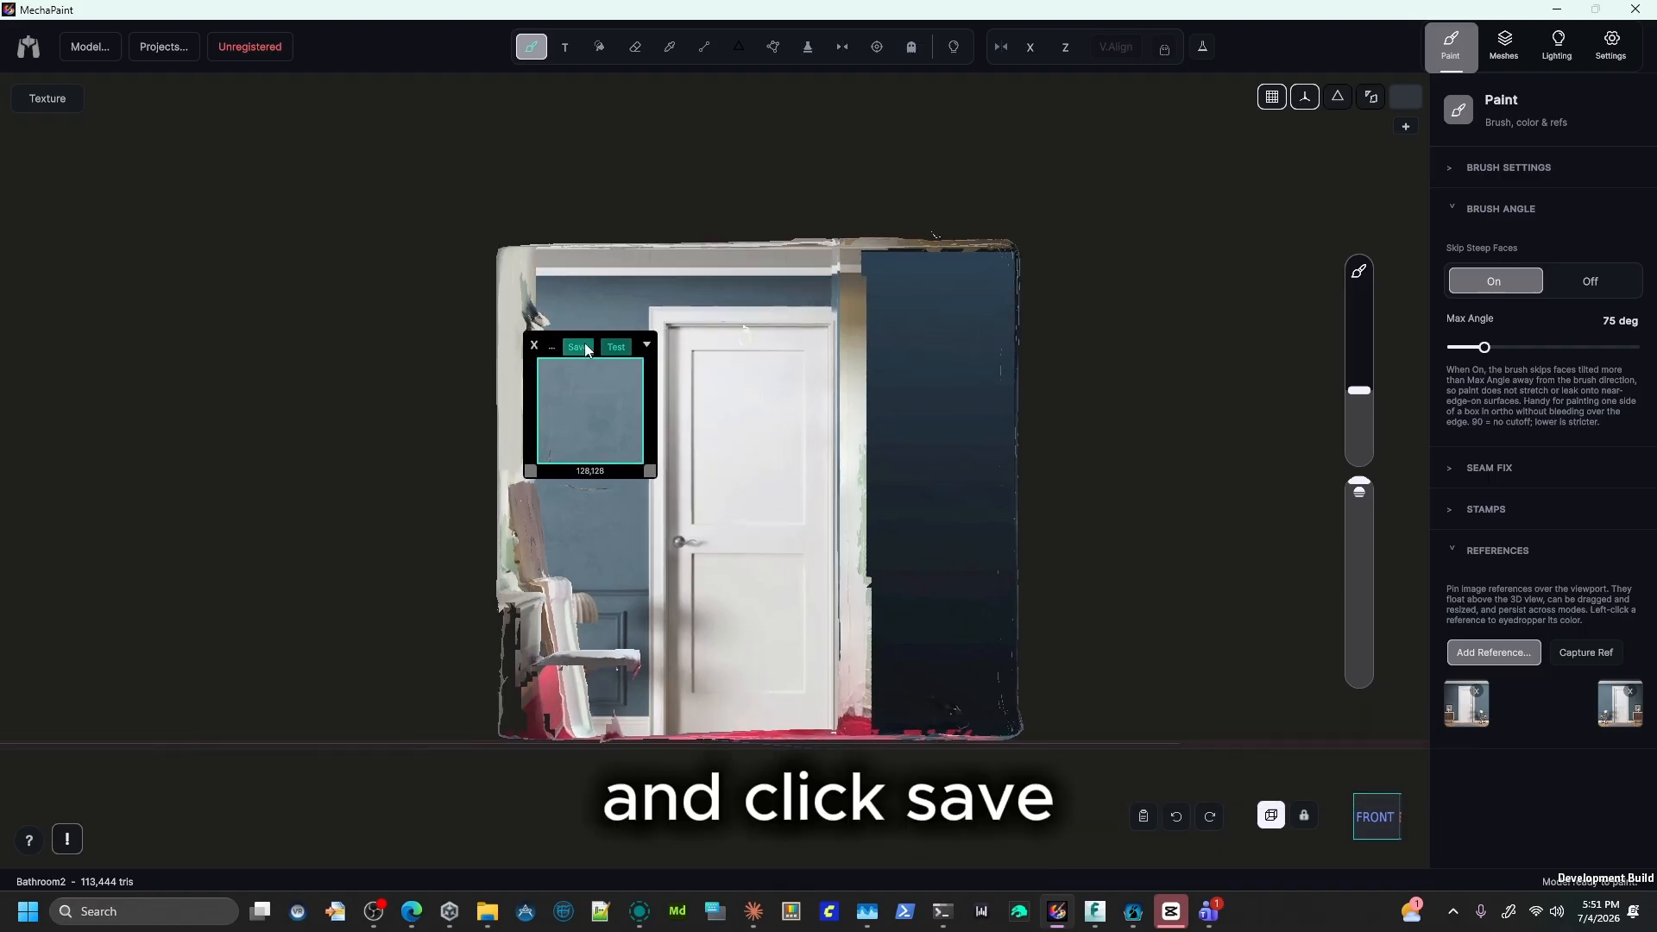
left_click(586, 349)
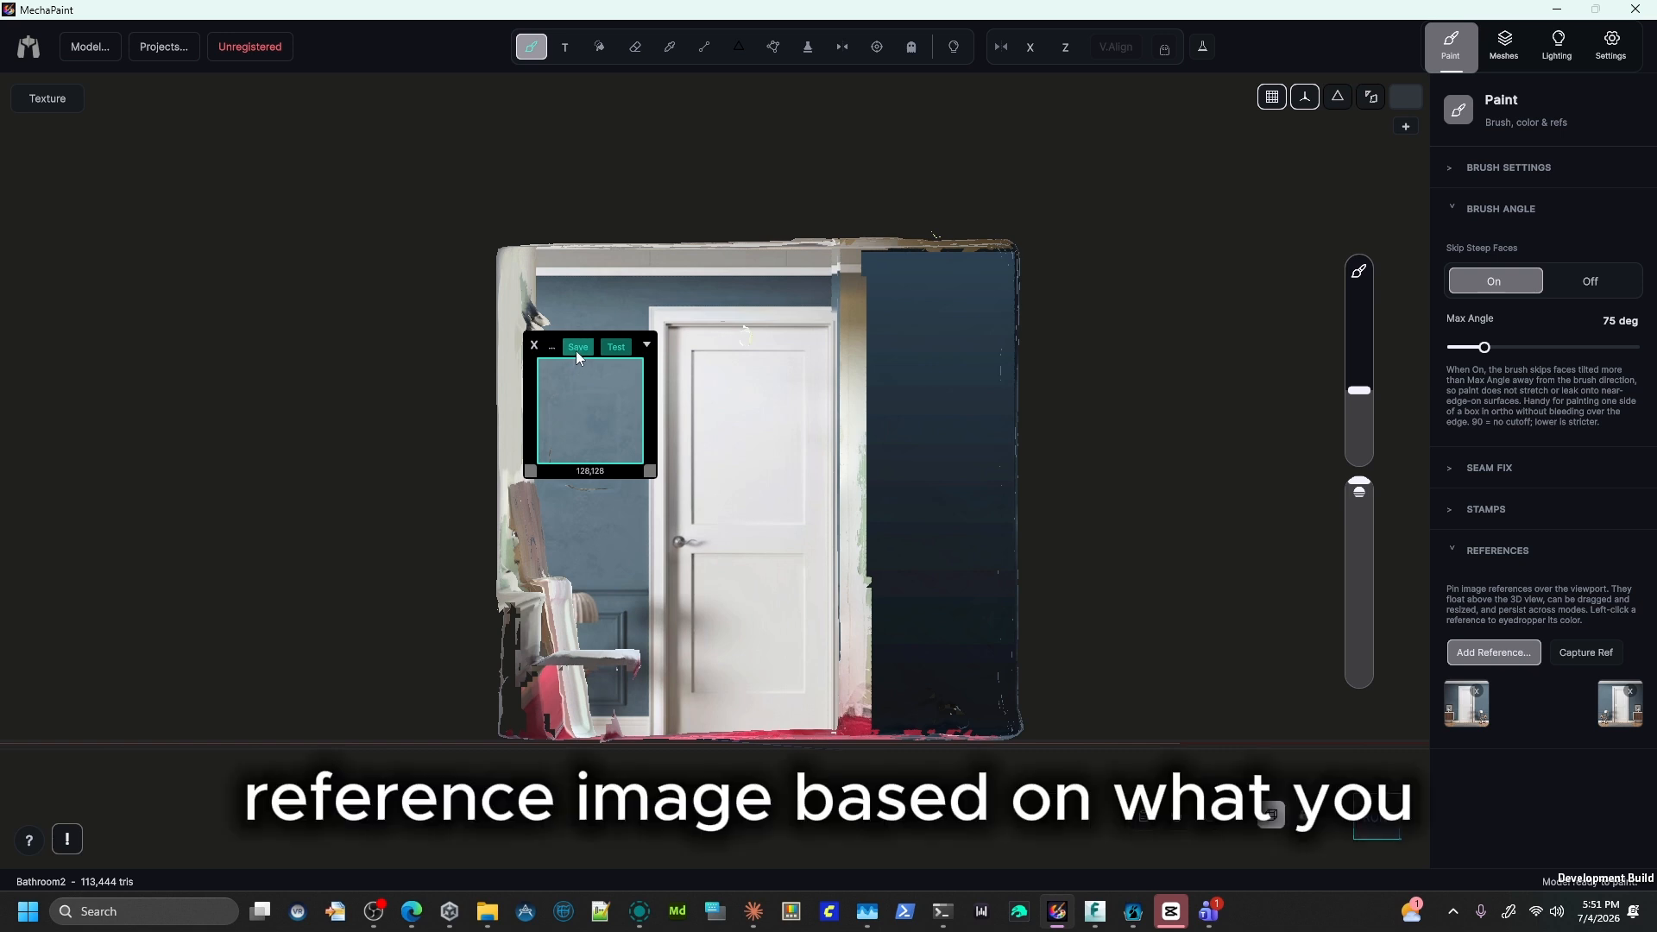
mouse_move(650, 472)
left_mouse_down()
mouse_move(669, 493)
mouse_move(637, 460)
left_mouse_up()
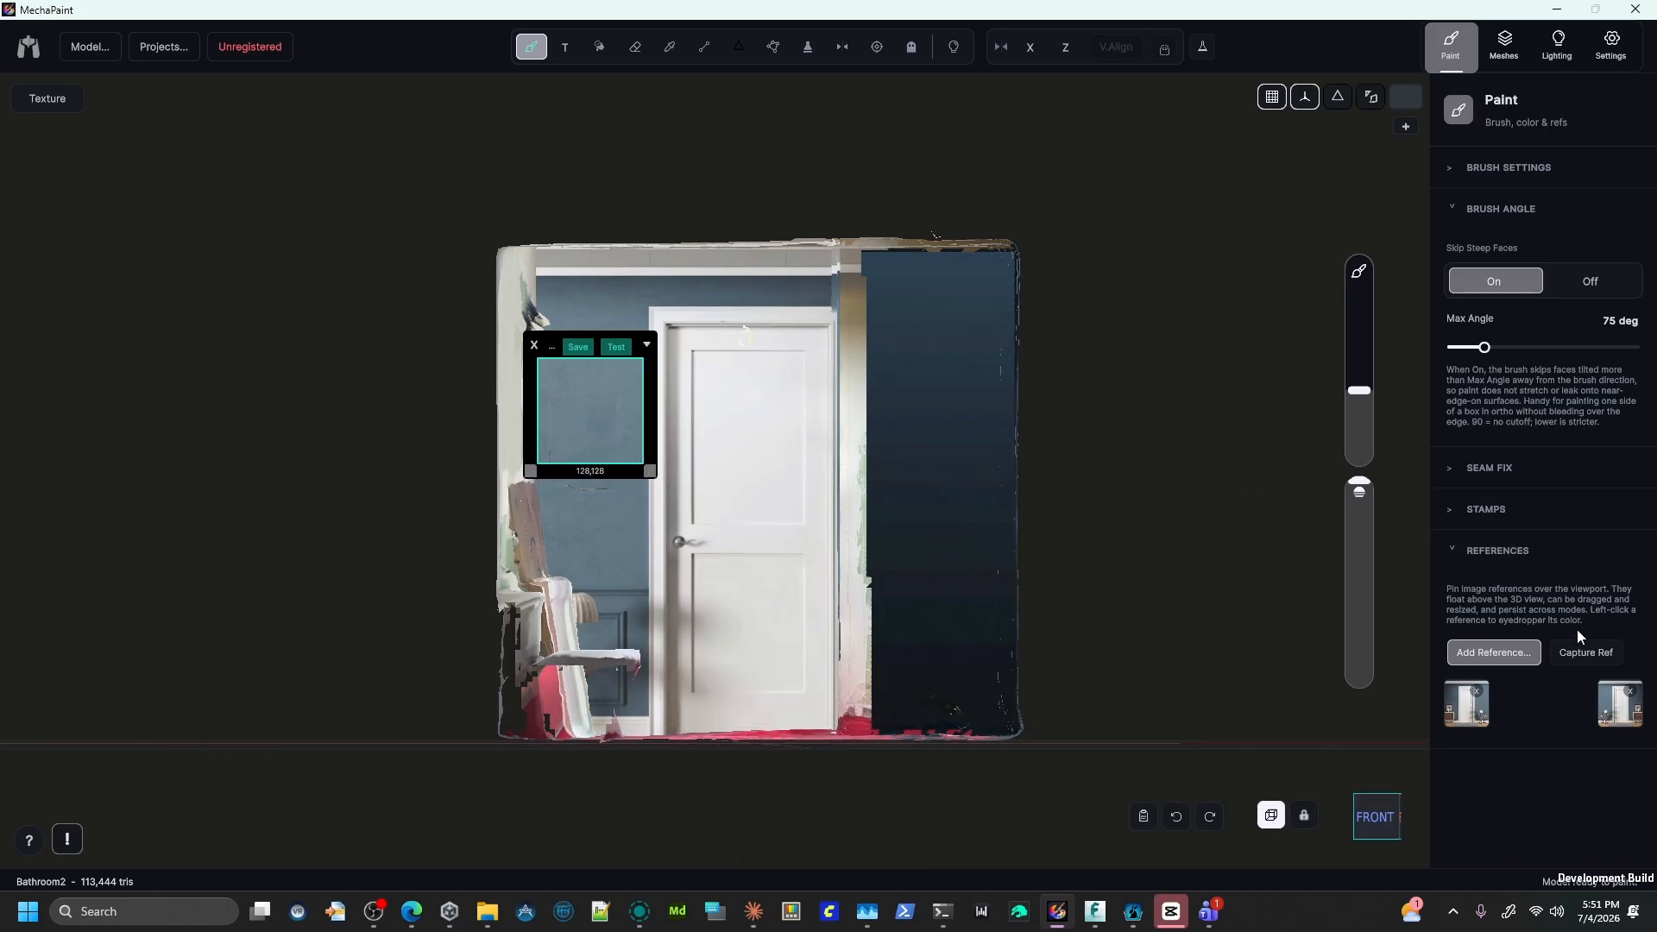
left_click(1572, 654)
left_click(1517, 652)
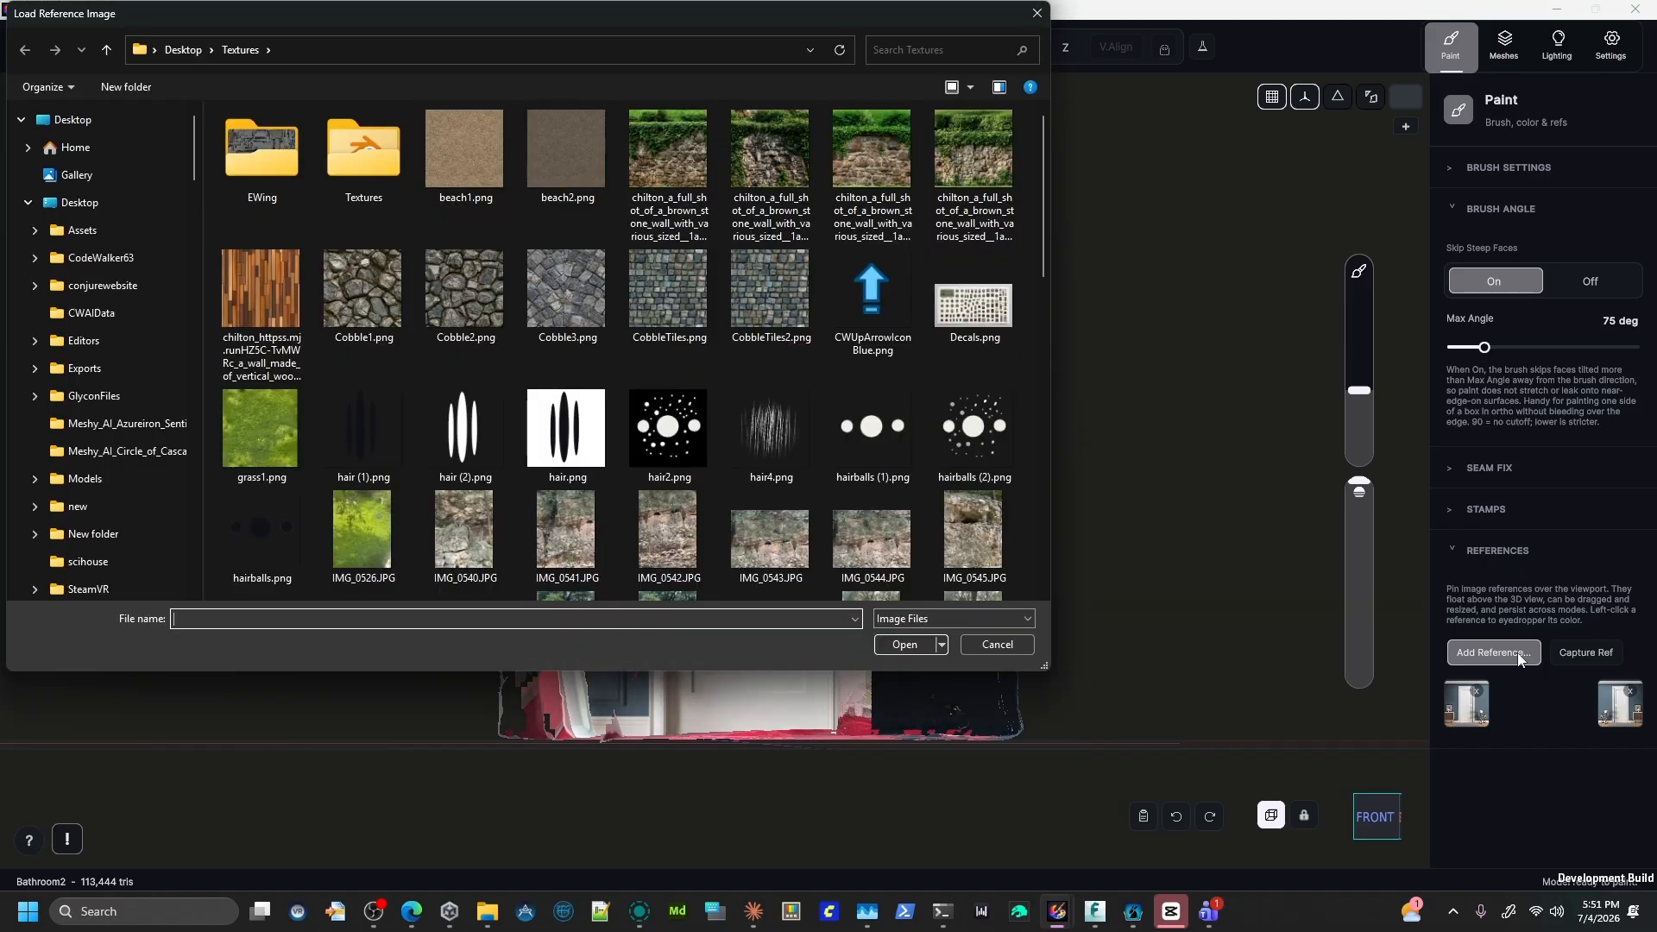
left_click(996, 645)
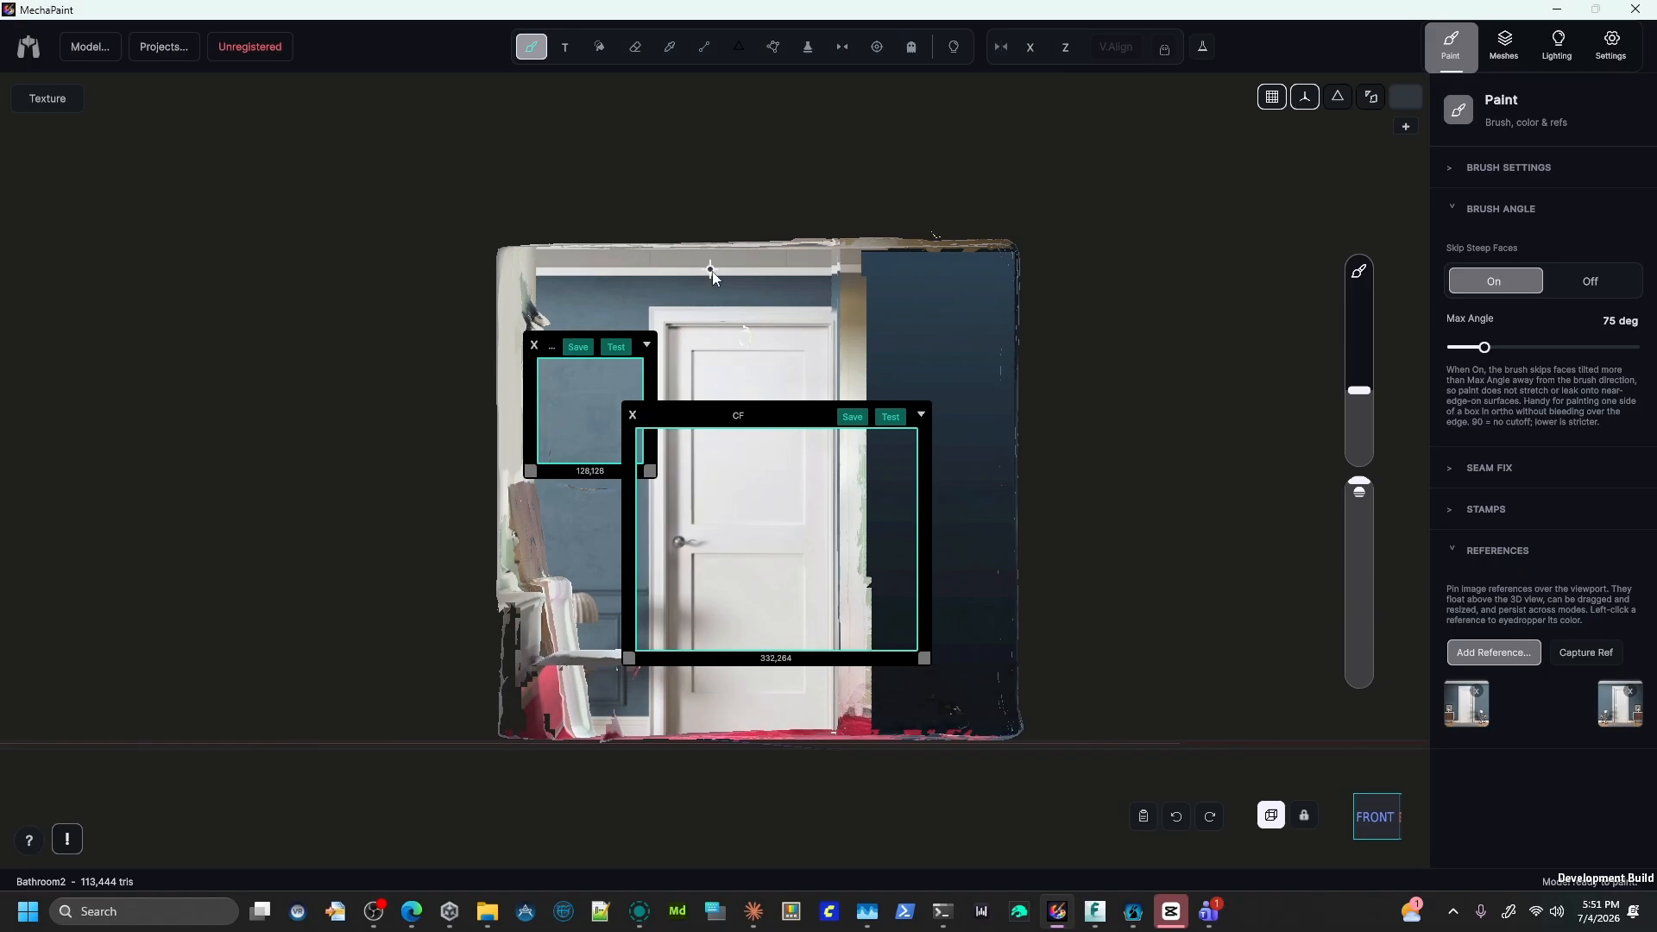
left_click(632, 416)
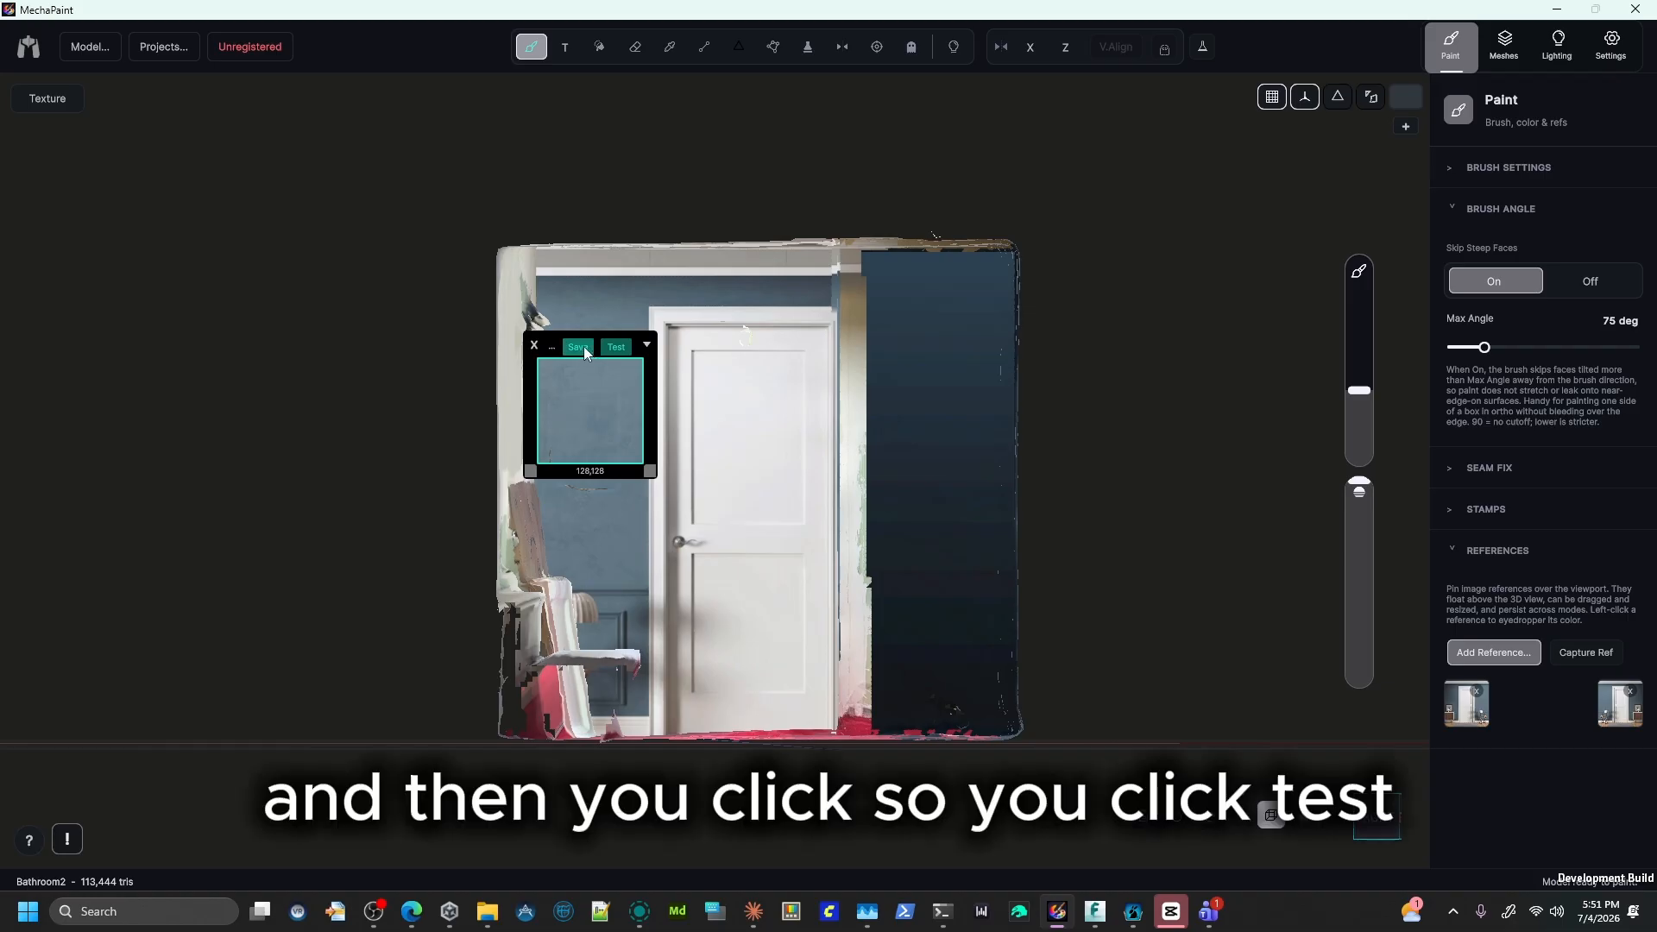
Preview the framed blue wall area as a tile, save it as a reference image, and close the capture frame.
left_click(615, 348)
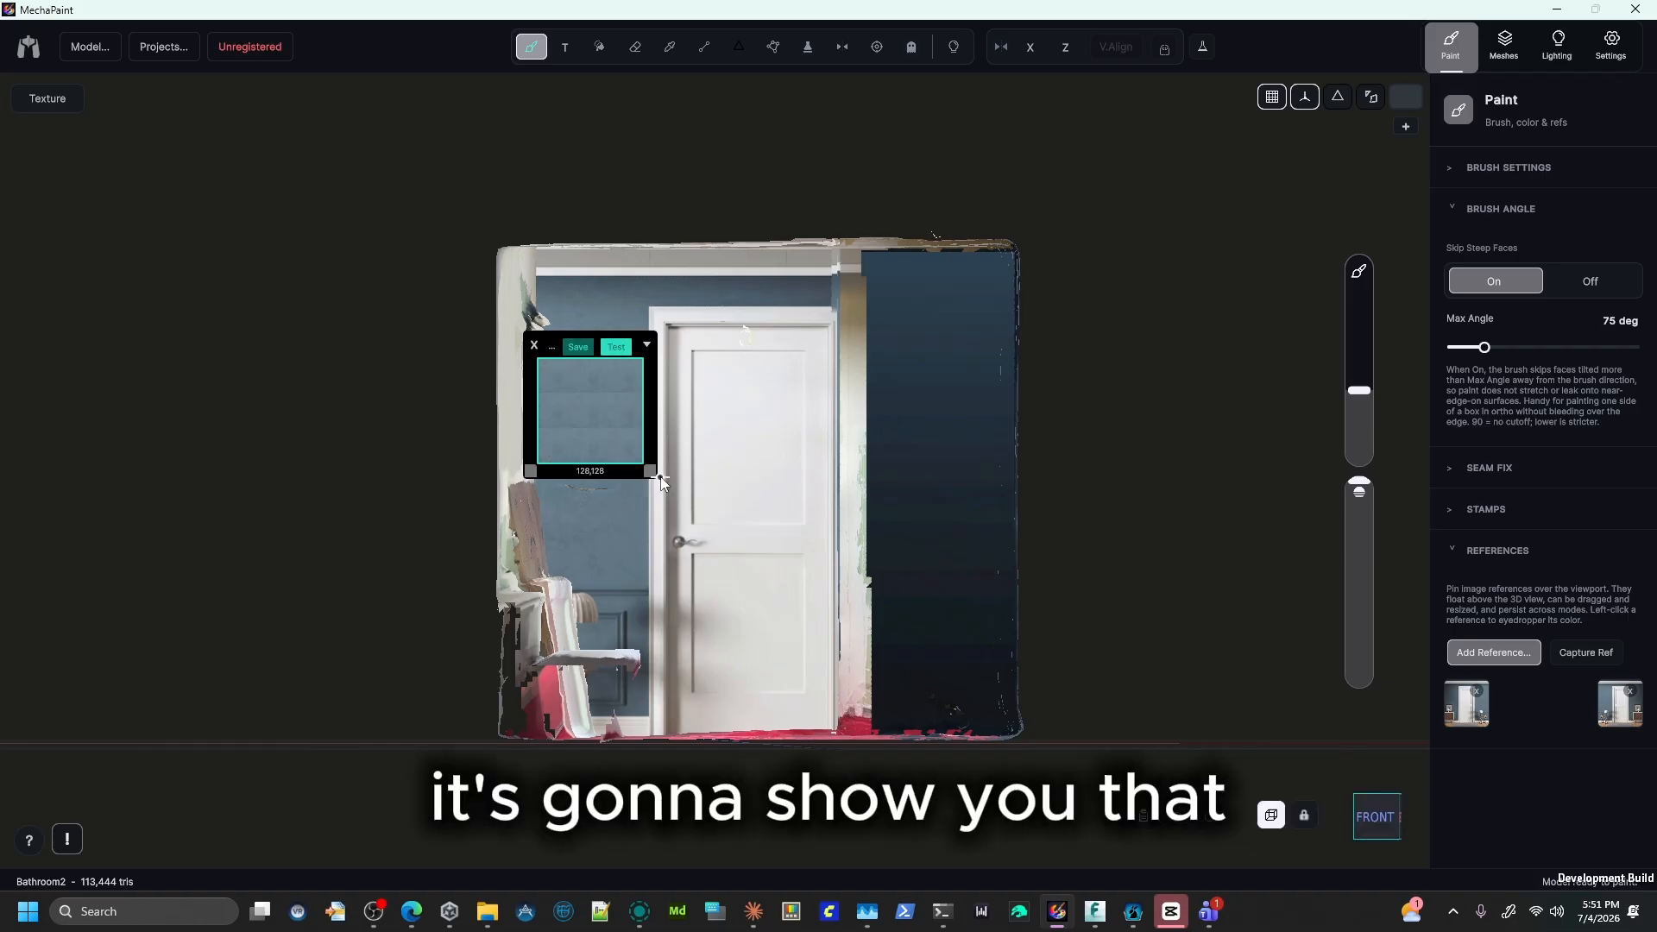
left_click_drag(651, 472, 711, 380)
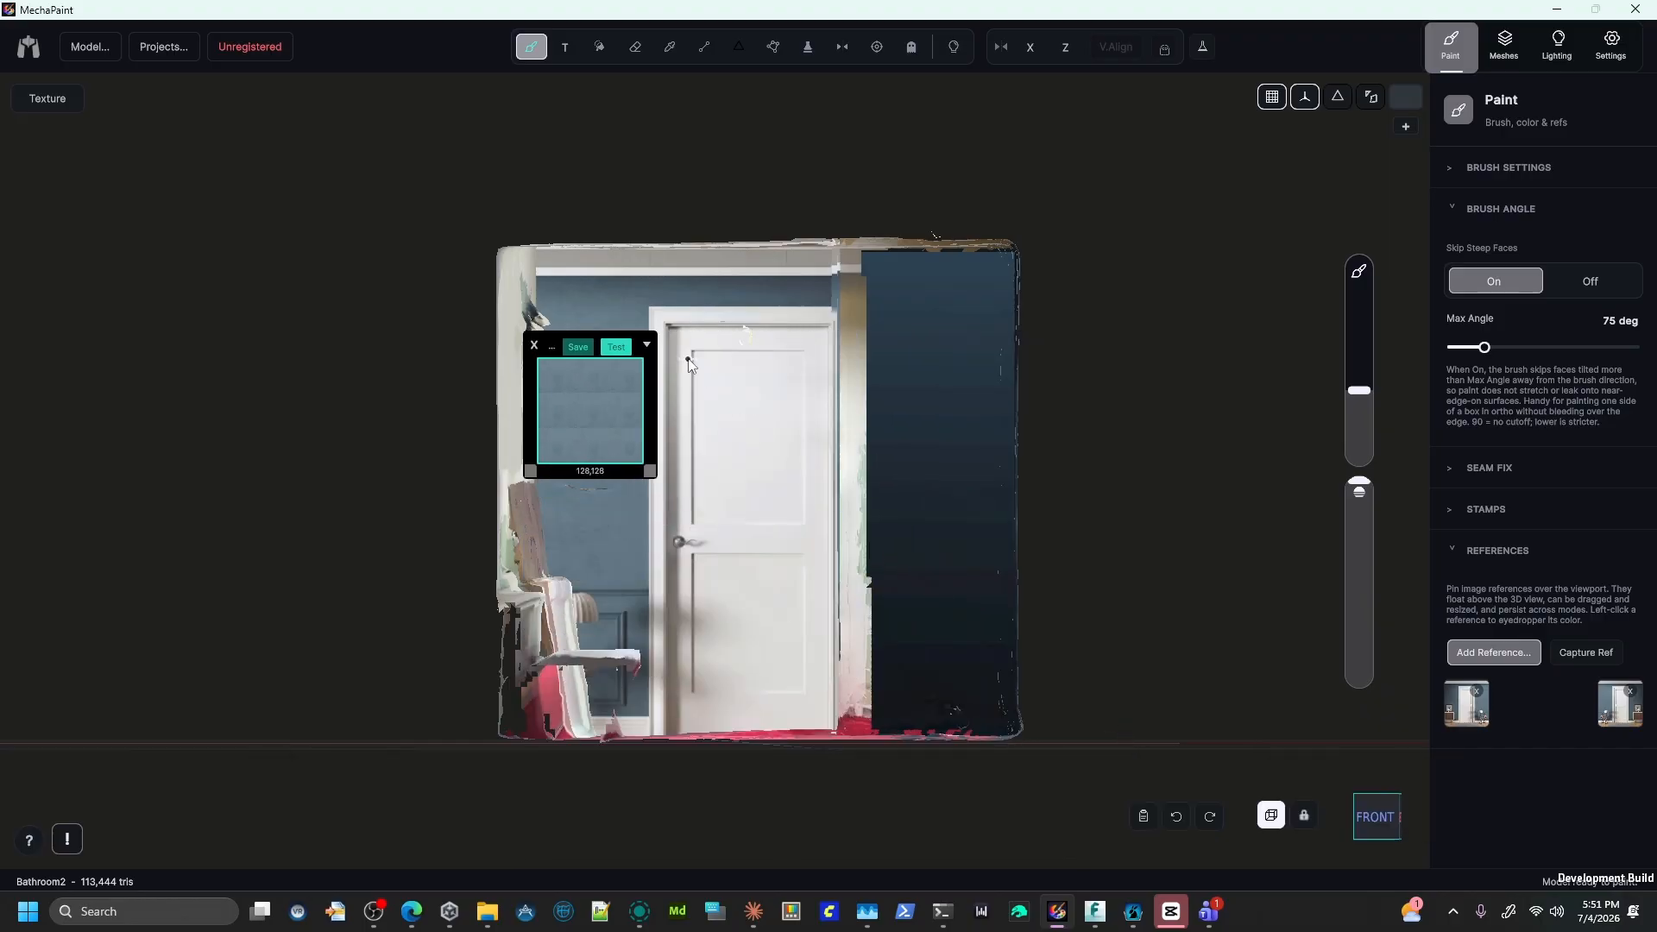
left_click(578, 348)
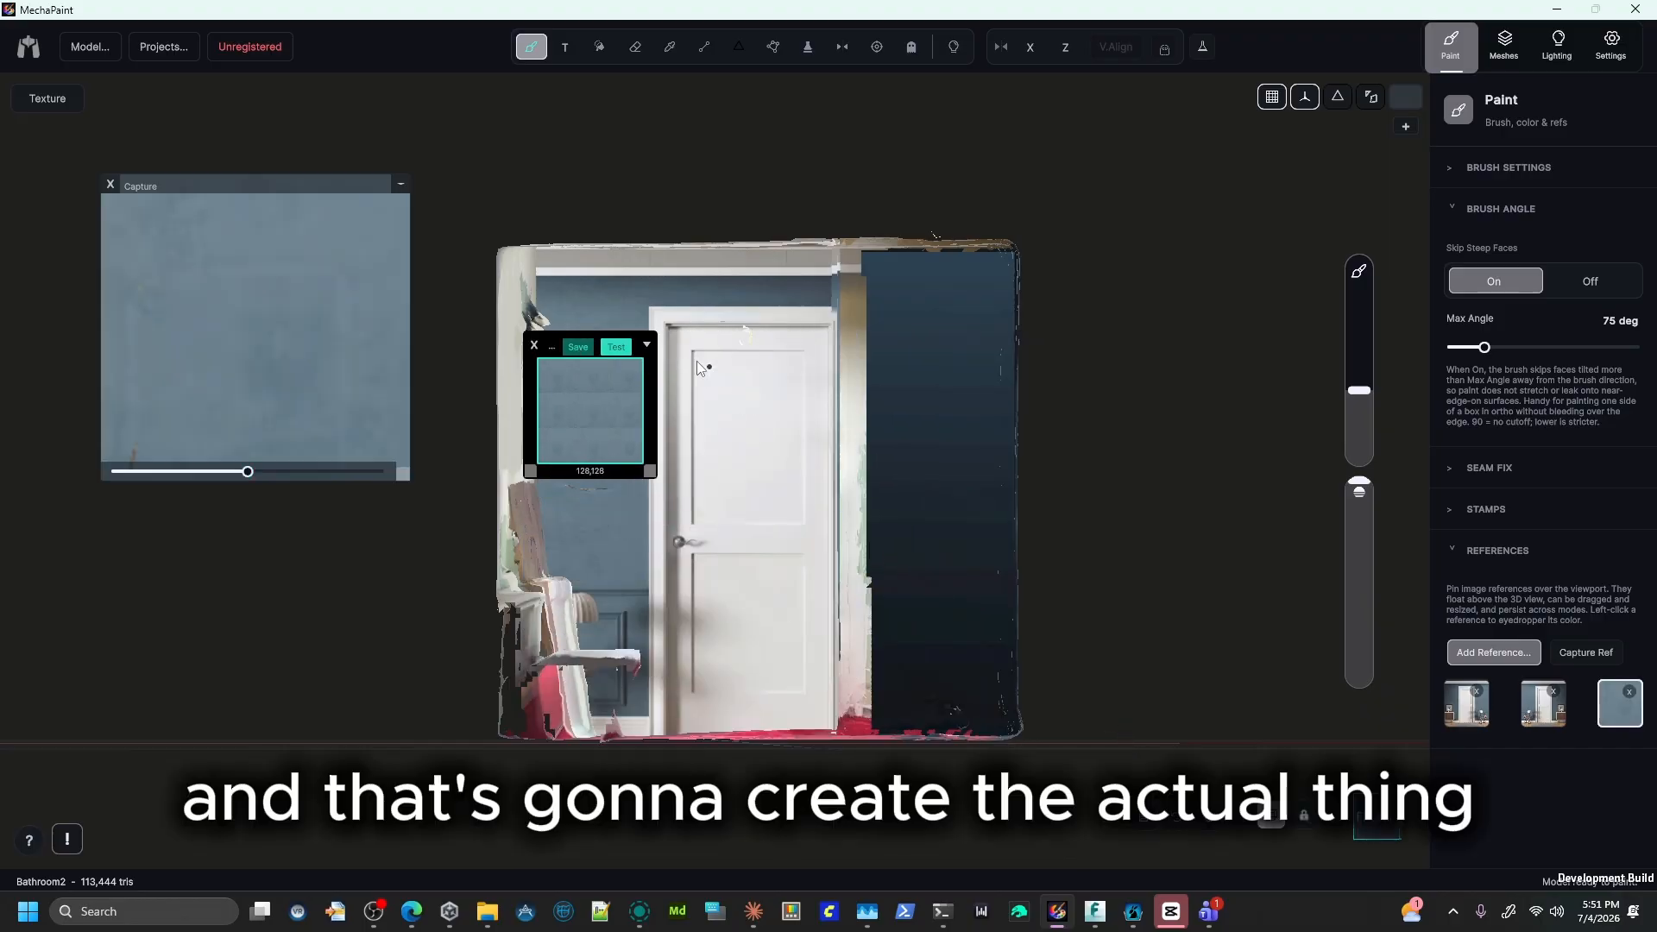
left_click(534, 346)
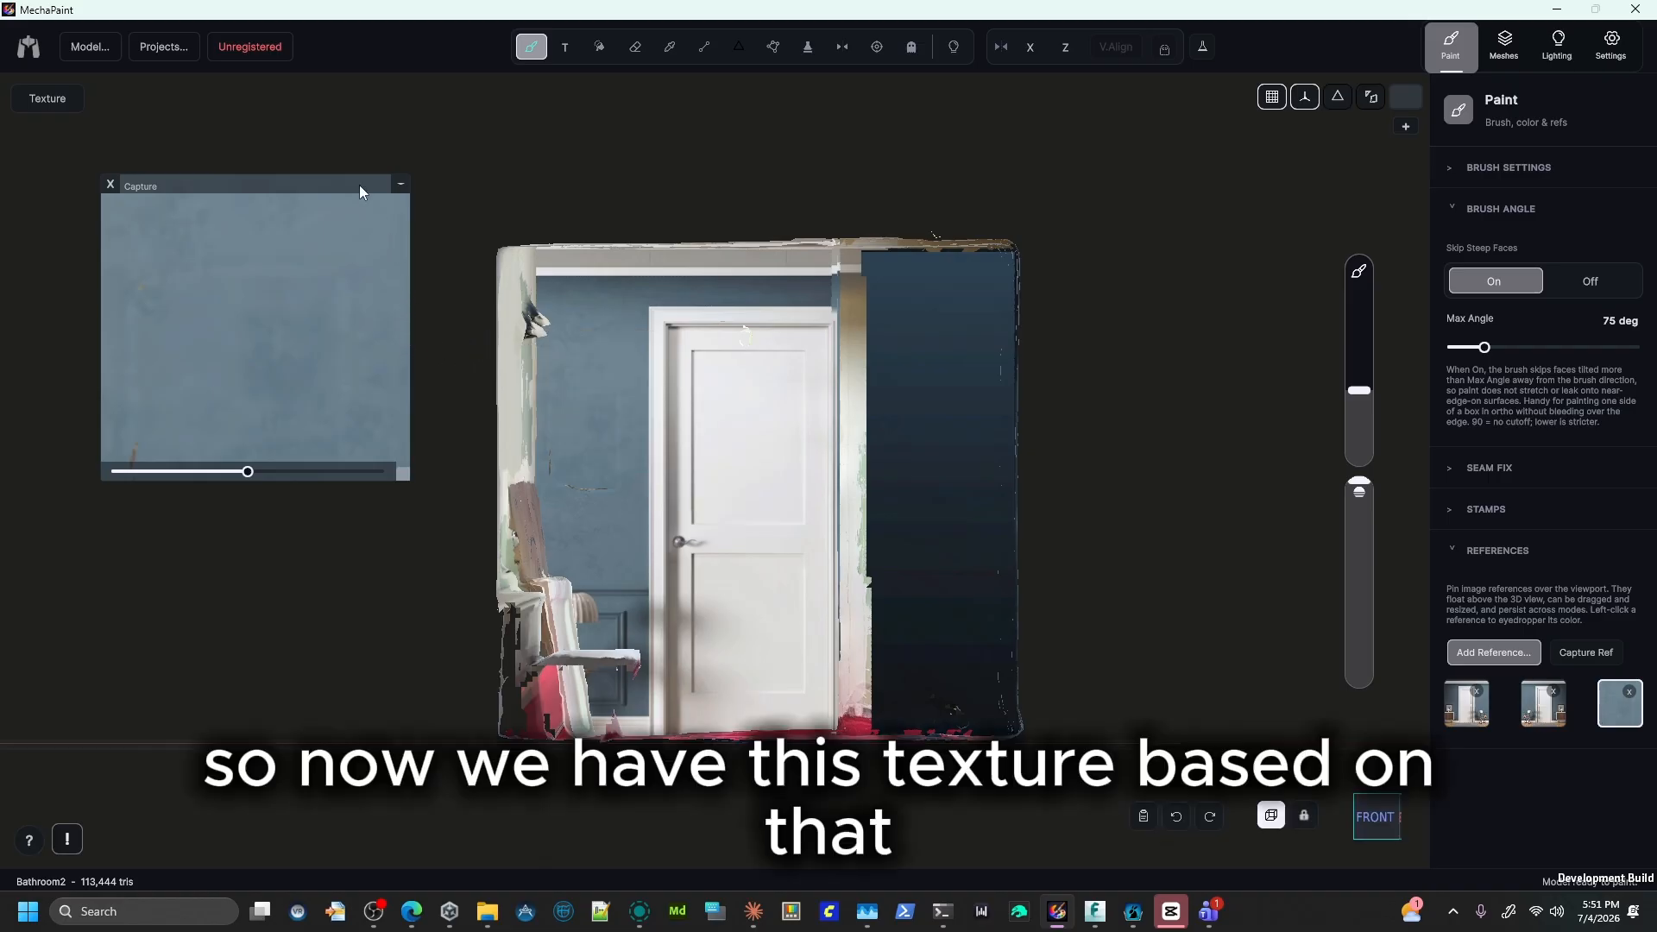
Shrink the floating captured wall reference and place it in the empty space beside the bathroom model.
left_click_drag(395, 188, 1121, 250)
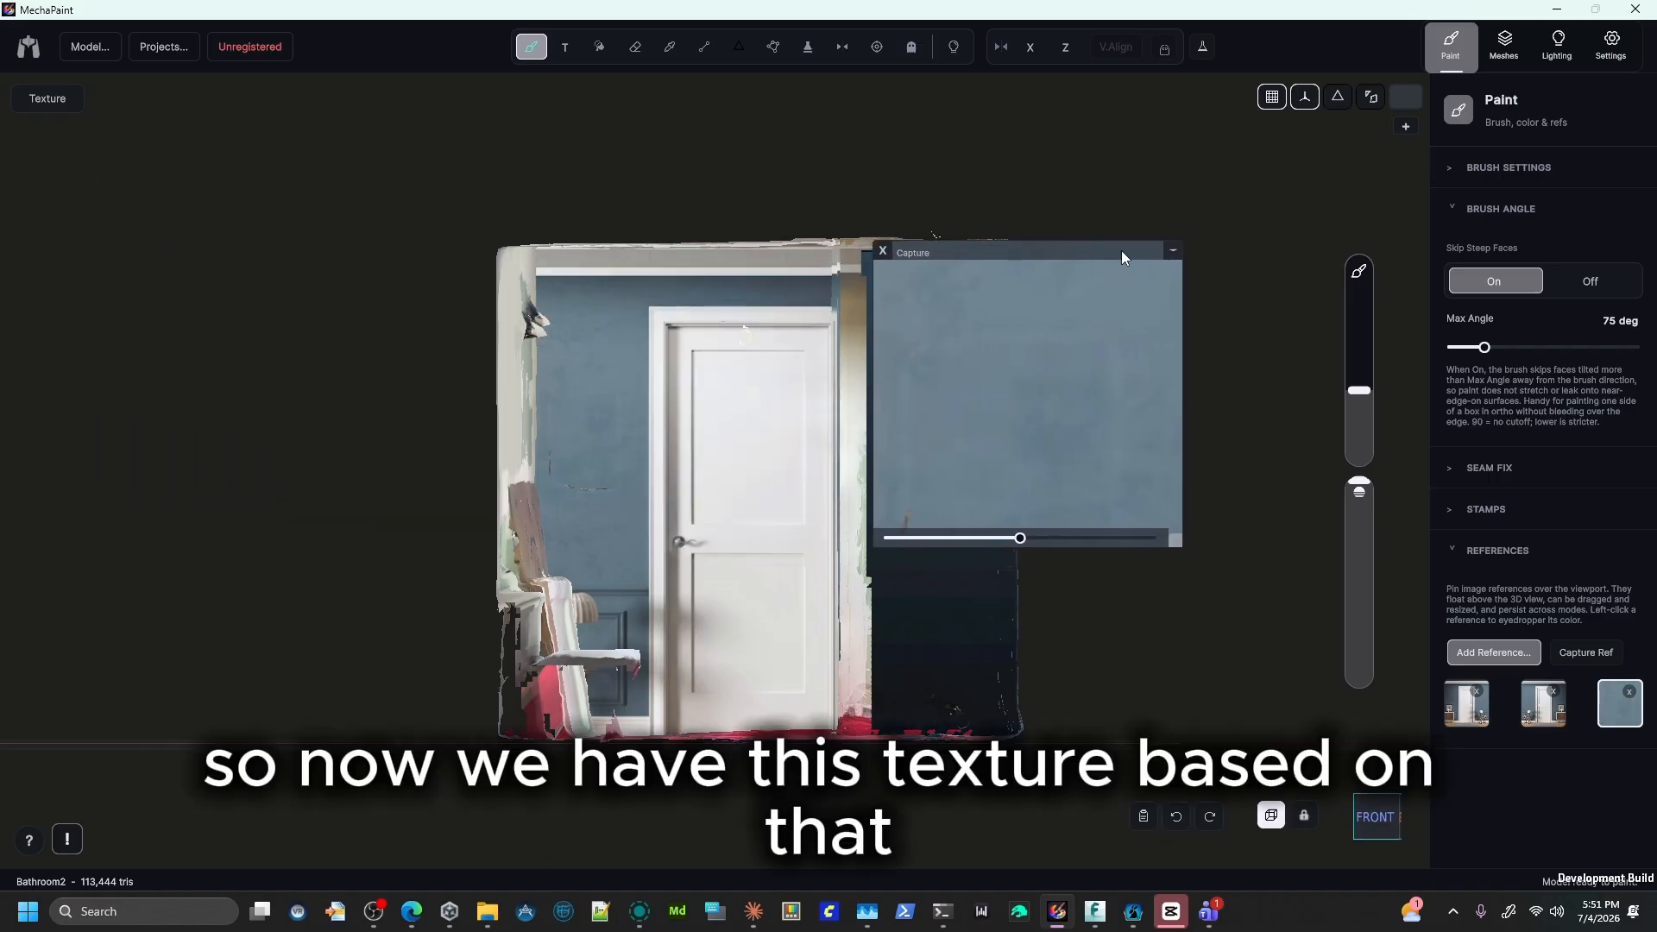
left_click_drag(1176, 540, 1085, 576)
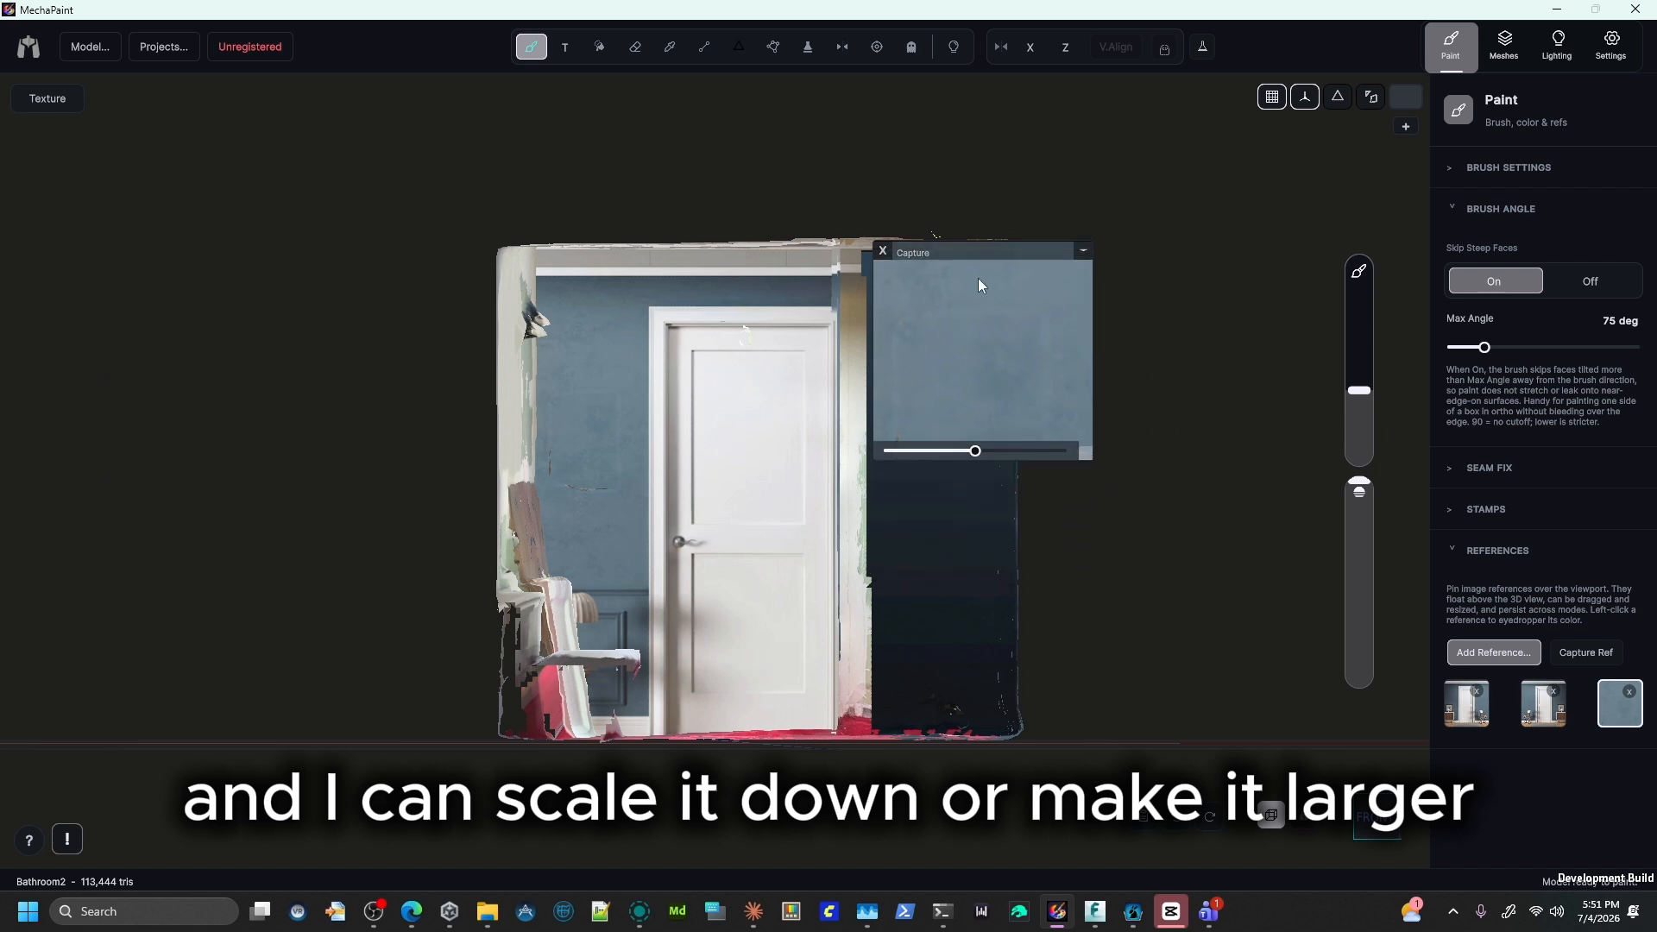
left_click_drag(1001, 249, 1196, 240)
middle_click_drag(1062, 662, 1027, 660)
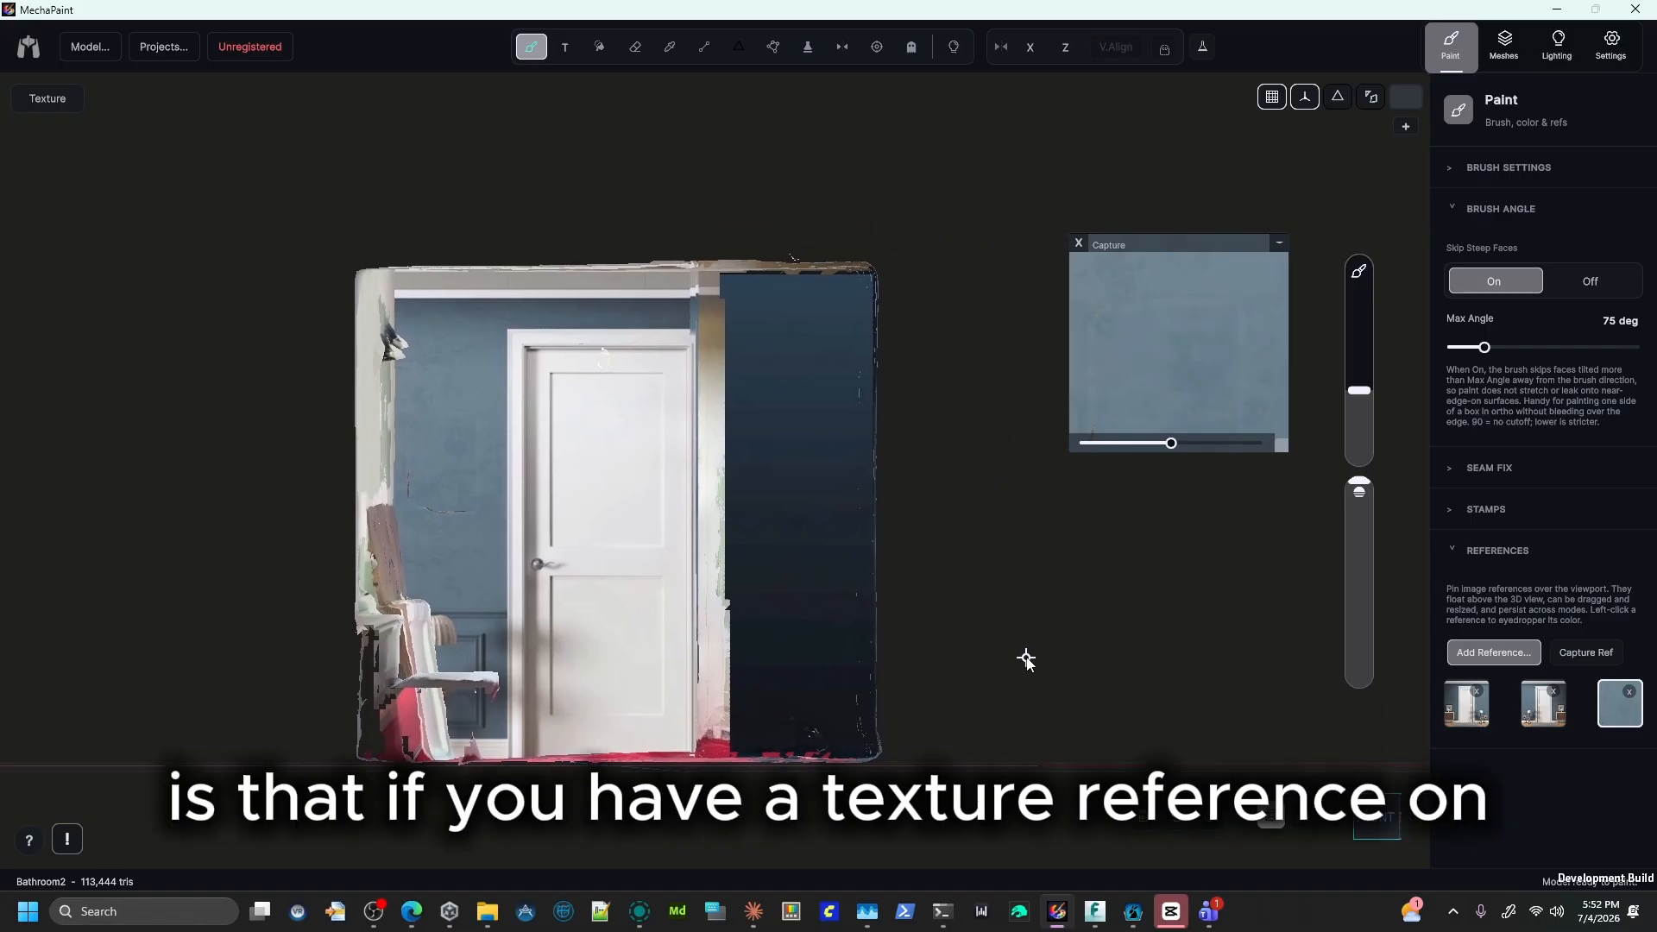
left_click_drag(1206, 268, 1096, 269)
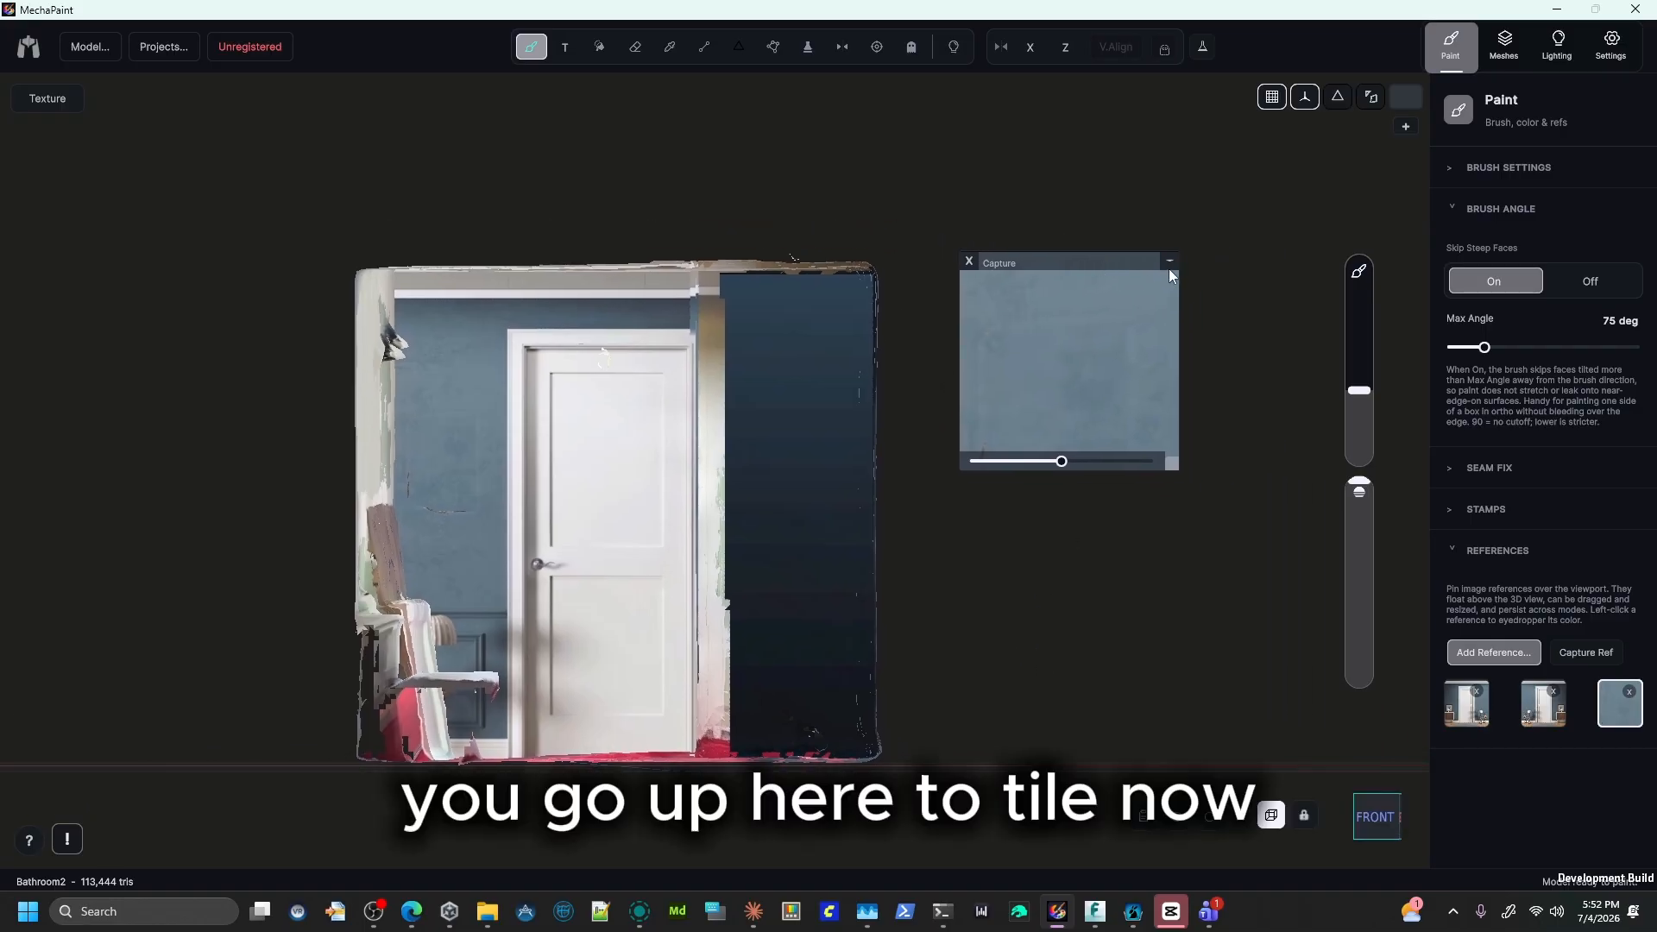
Turn on tiling for the captured wall reference and enlarge the brush to about two thirds of the dark wall's width.
left_click(1169, 263)
left_click(1140, 346)
key("bracketright")
key("bracketright")
key("bracketright")
key("bracketright")
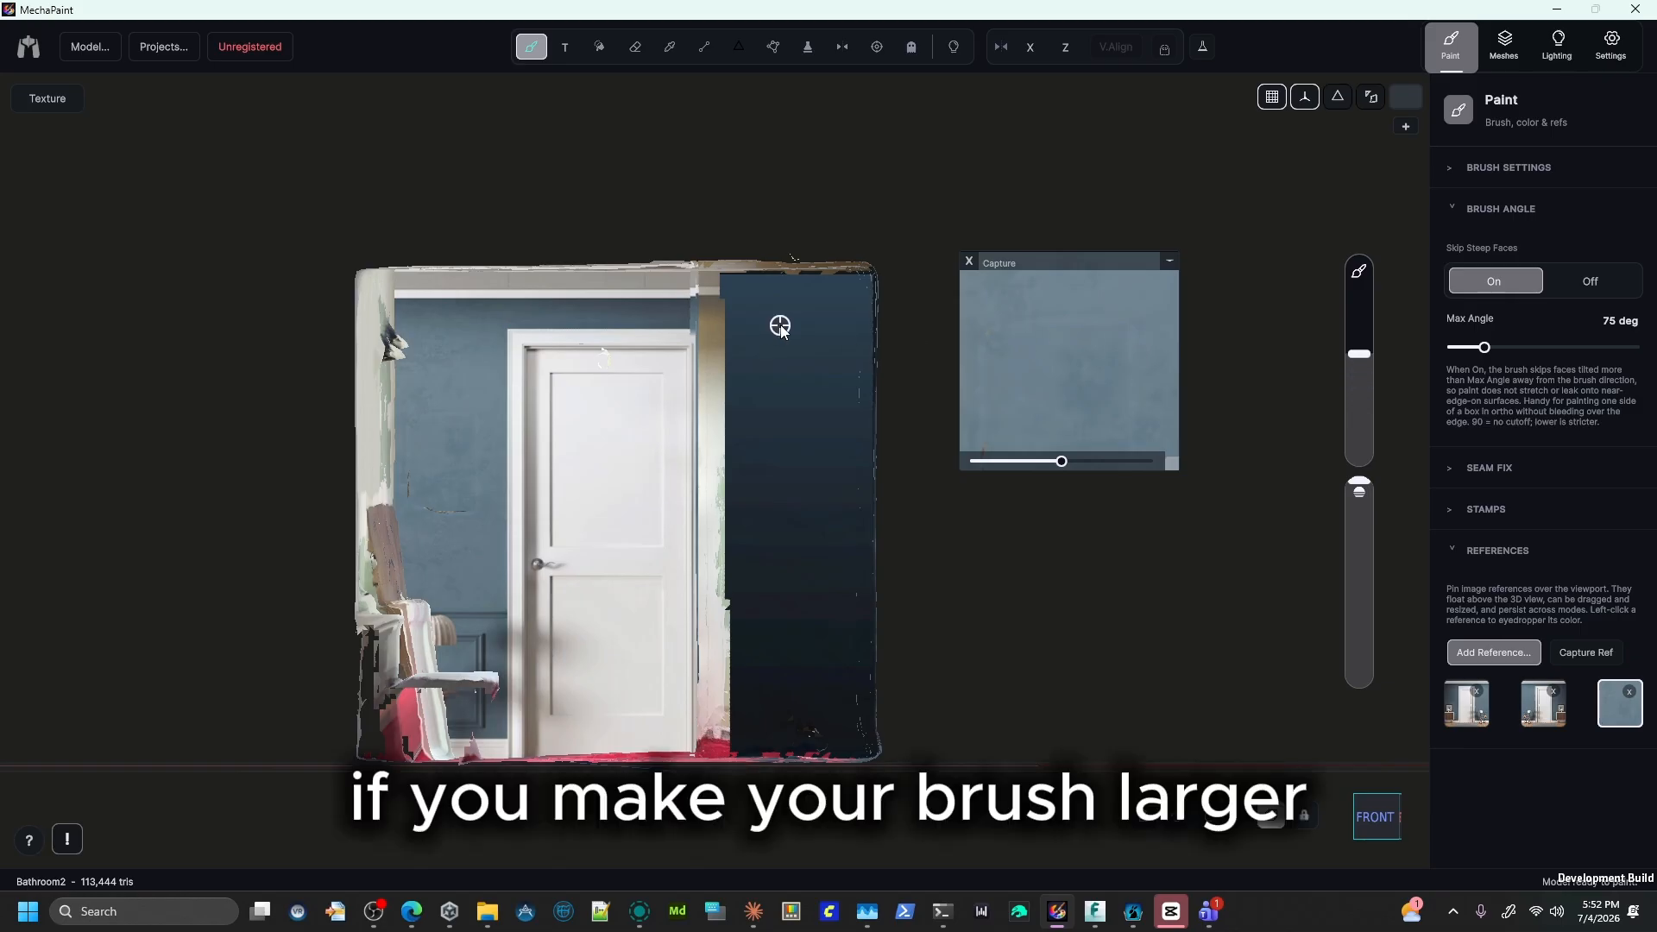
key("bracketright")
key("bracketright")
key("bracketright")
key("bracketright")
key("bracketright")
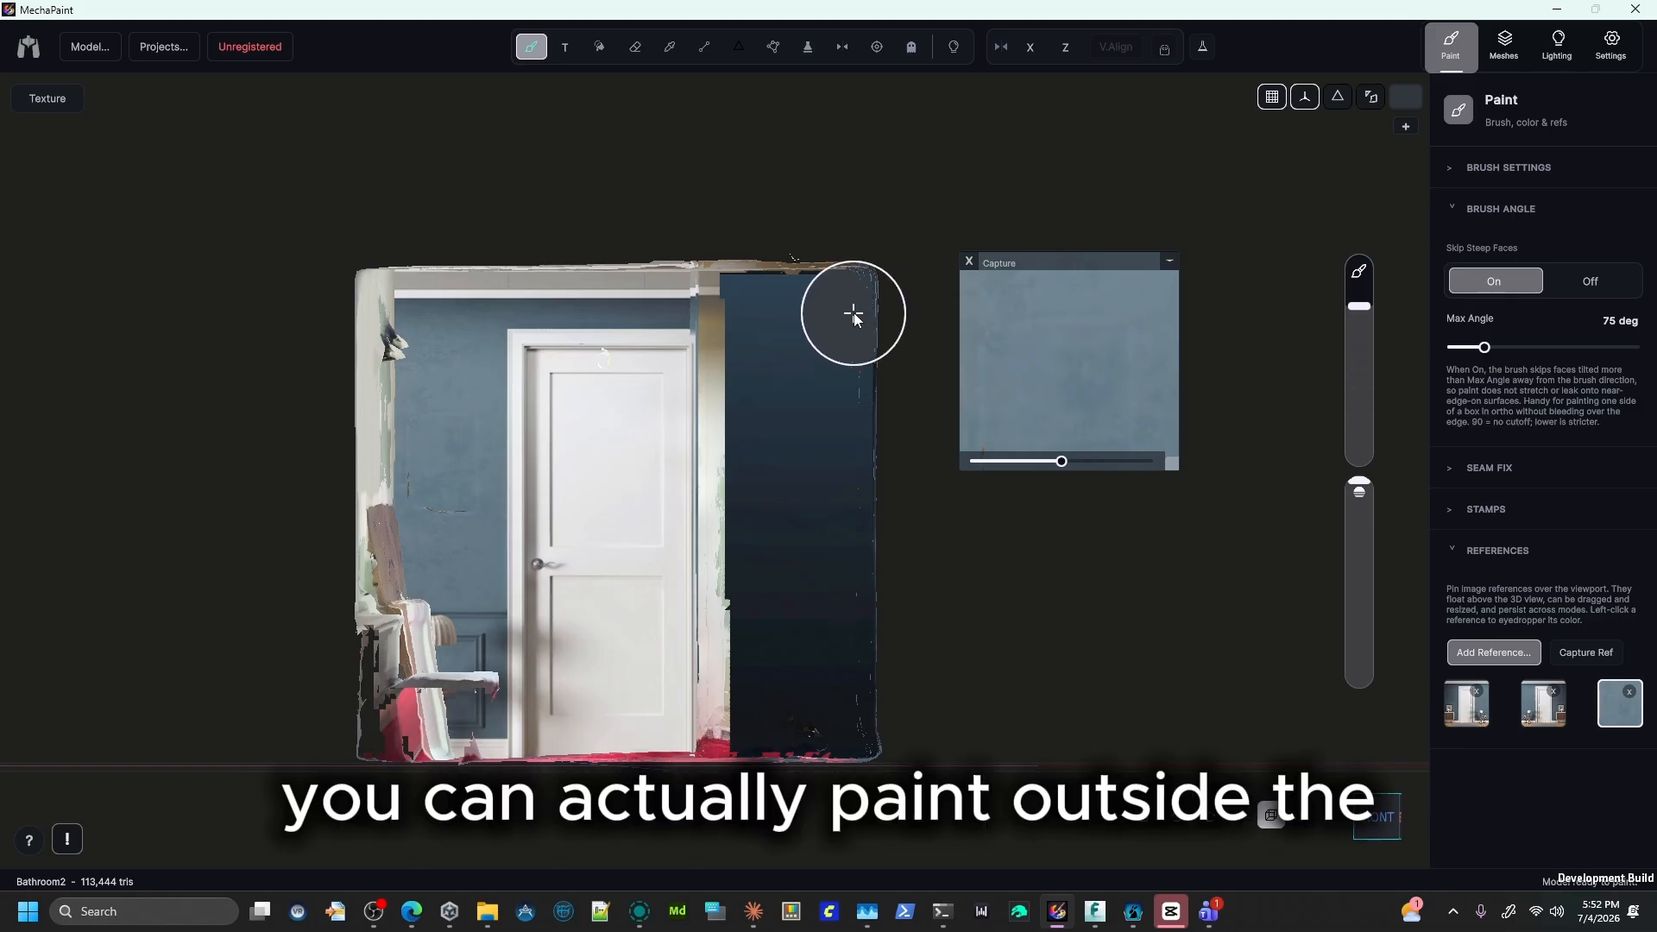
Brush a test stroke across the upper part of the dark wall, and set a solid white #FFFFFF paint color.
mouse_move(851, 314)
left_mouse_down()
mouse_move(782, 311)
mouse_move(784, 370)
mouse_move(932, 362)
left_mouse_up()
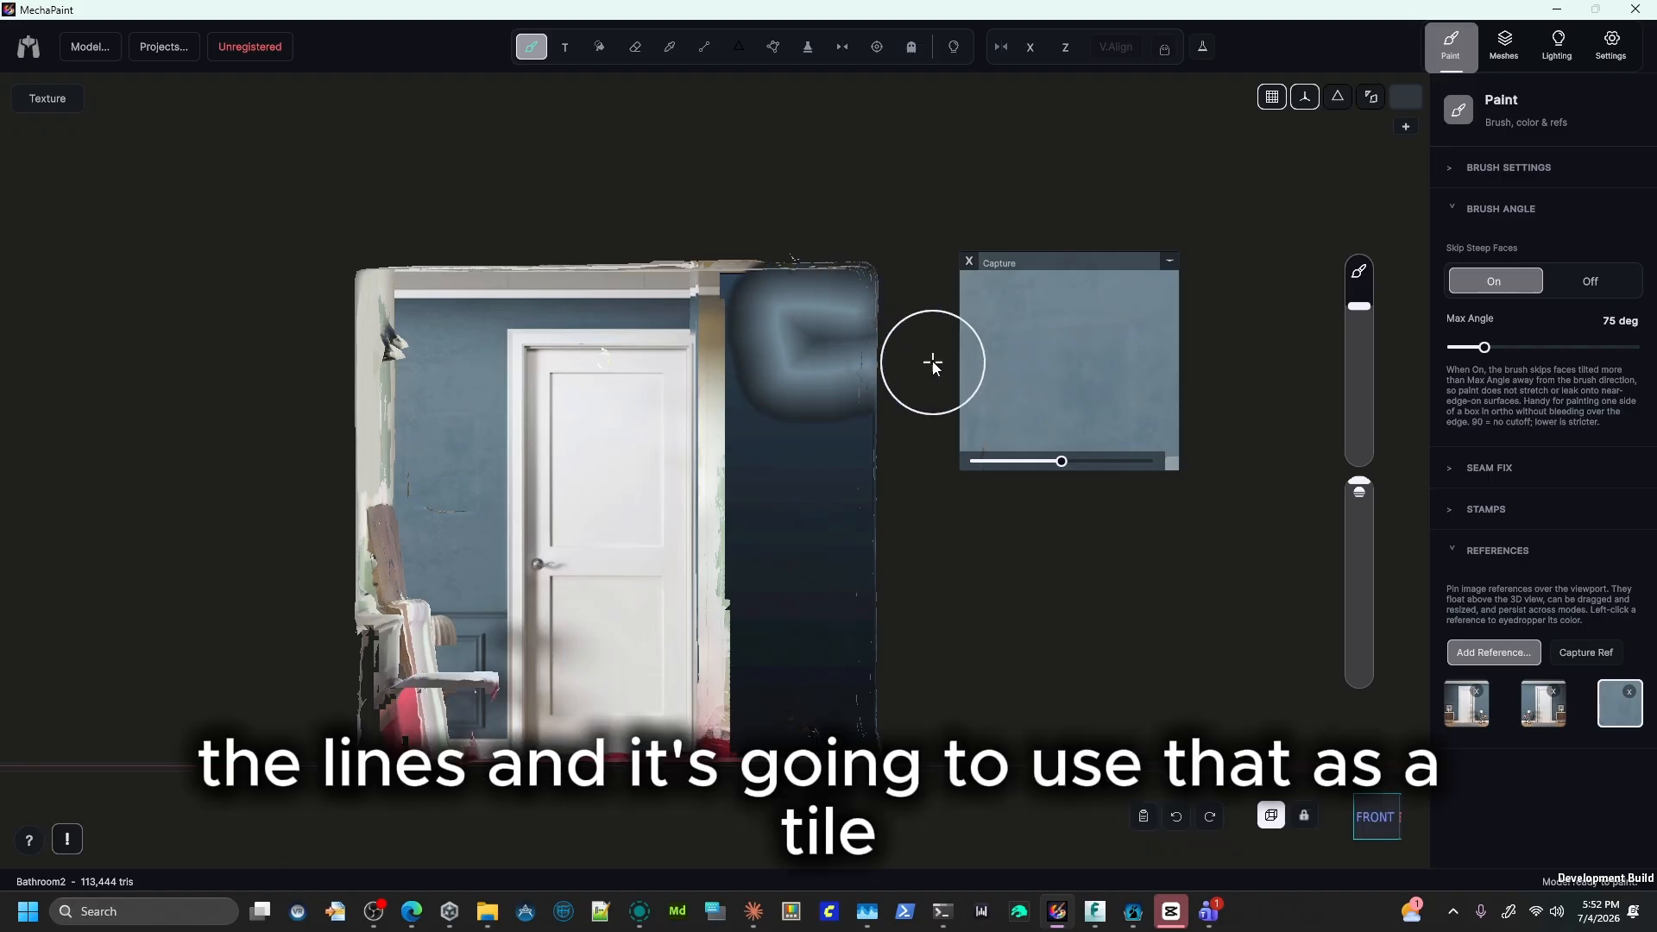
left_click(1406, 97)
left_click(1243, 589)
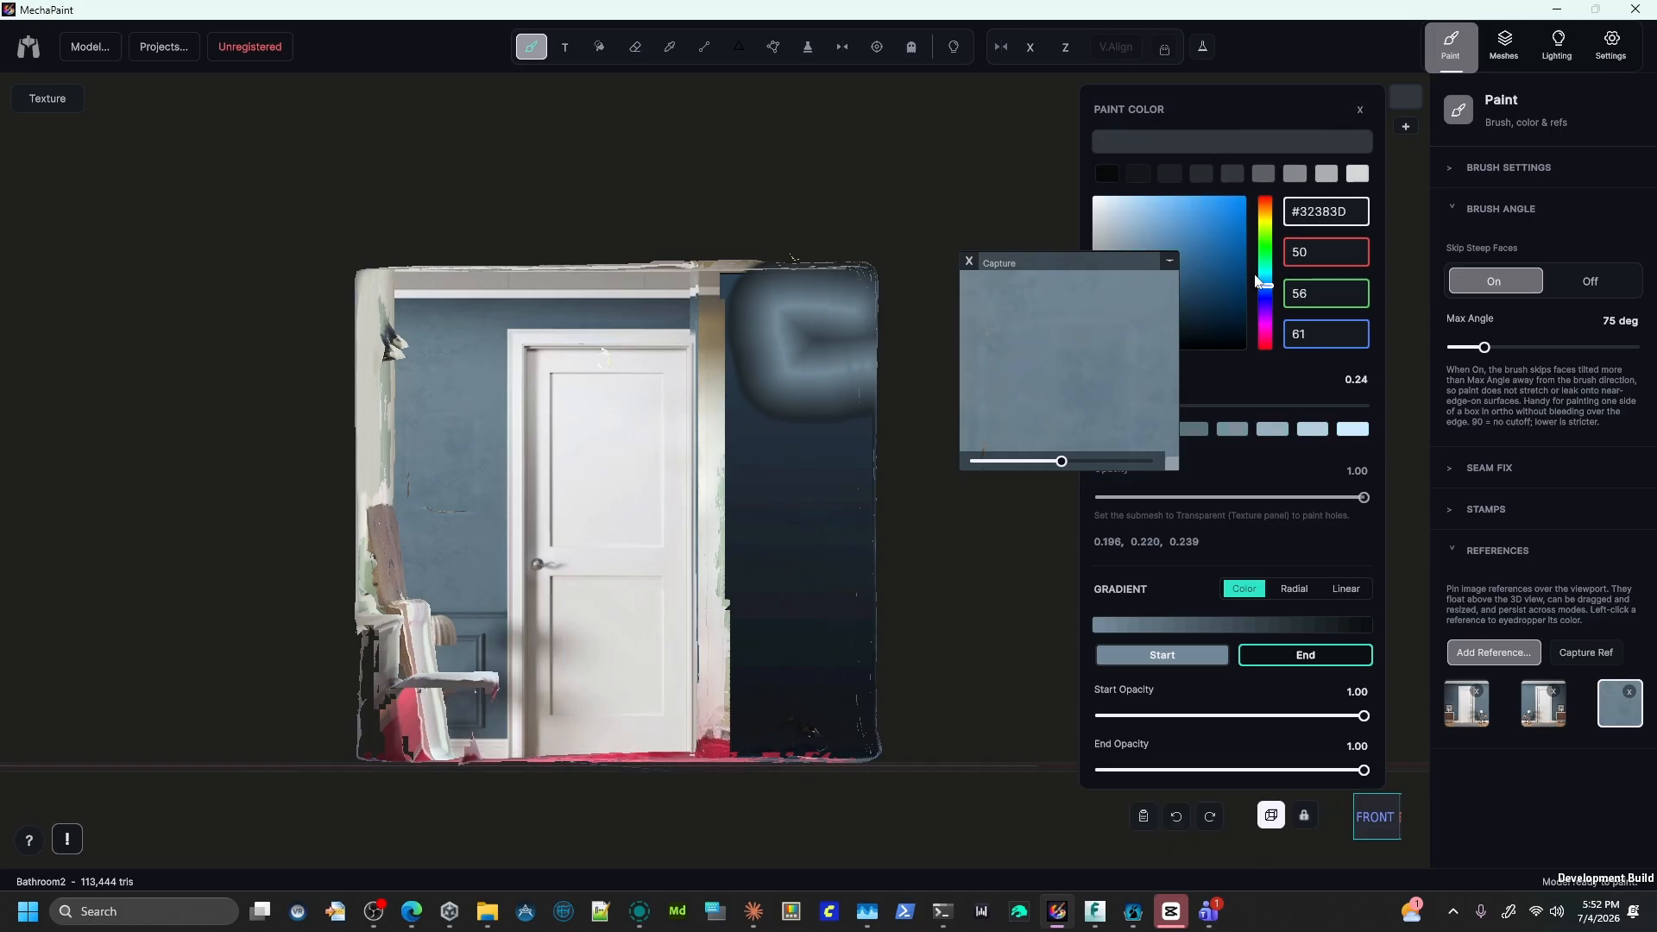
left_click(1136, 231)
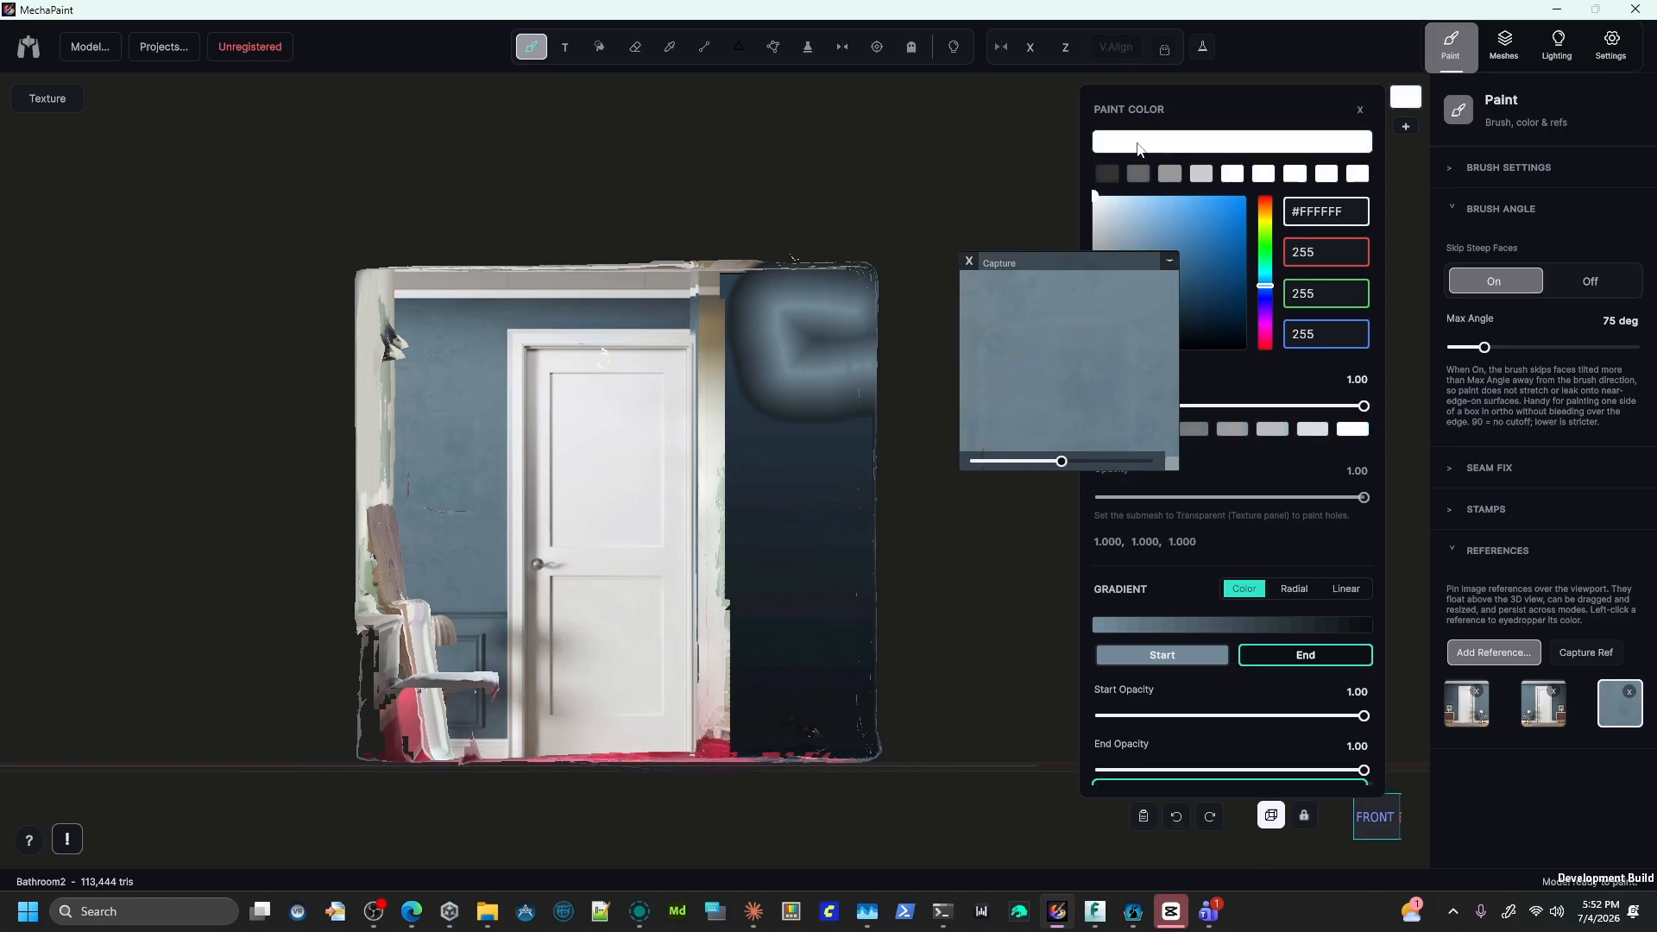
left_click(1359, 110)
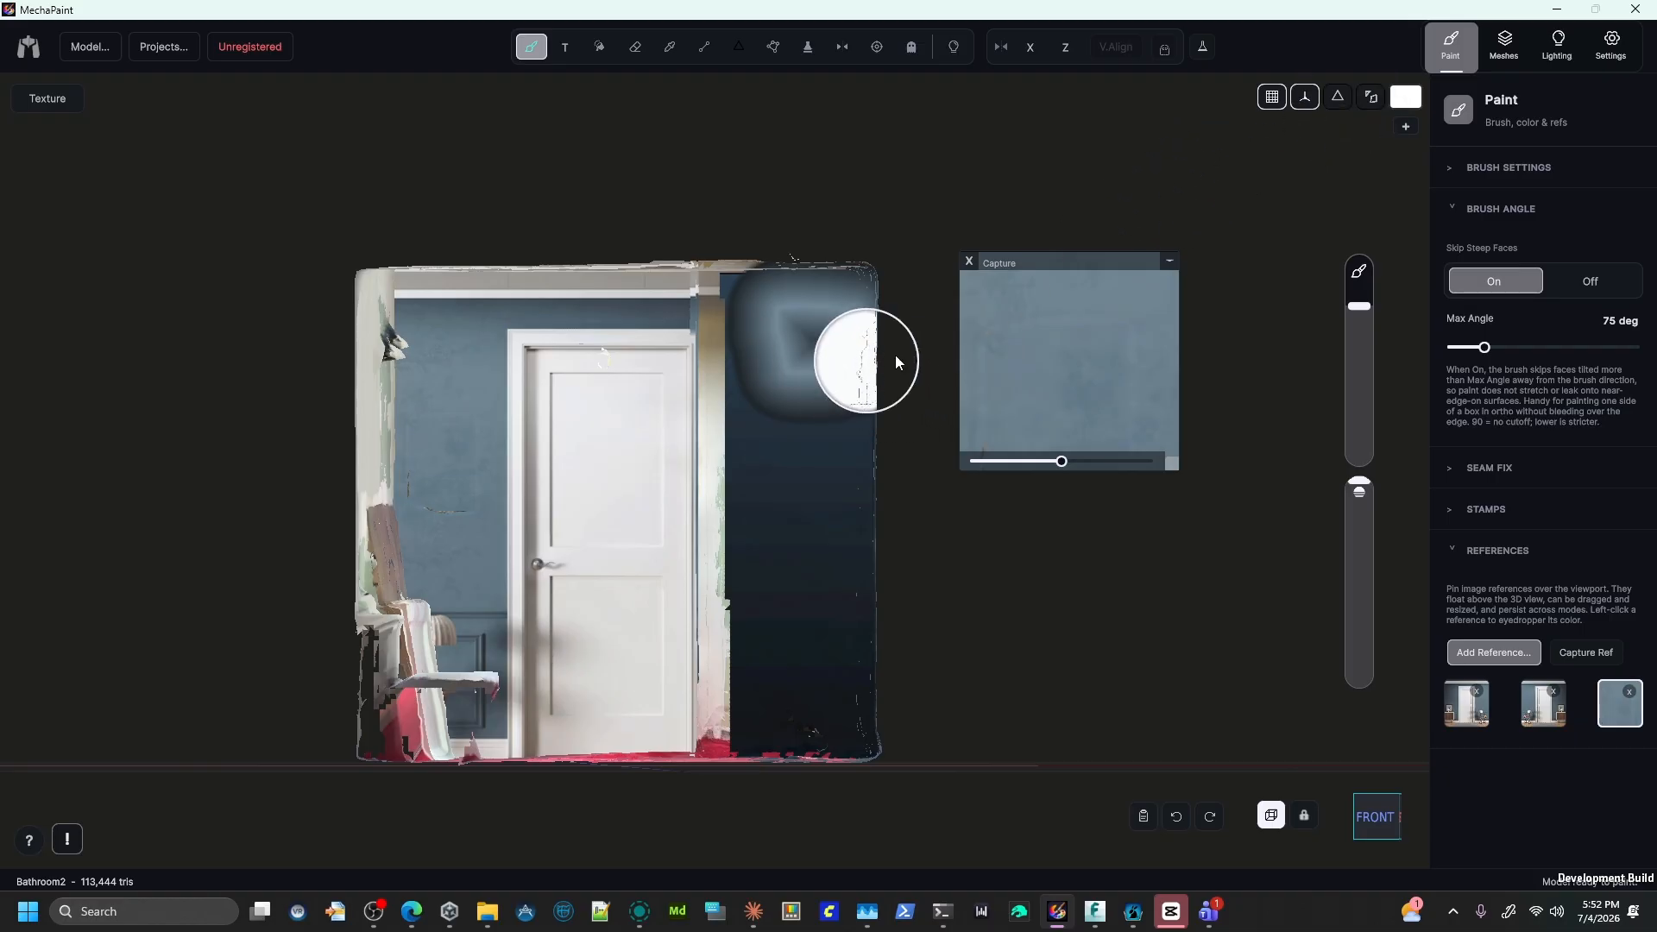
Make the captured reference an overlay with tiling on, and reduce the brush size slightly.
left_click(1169, 261)
left_click(1127, 282)
left_click(1169, 262)
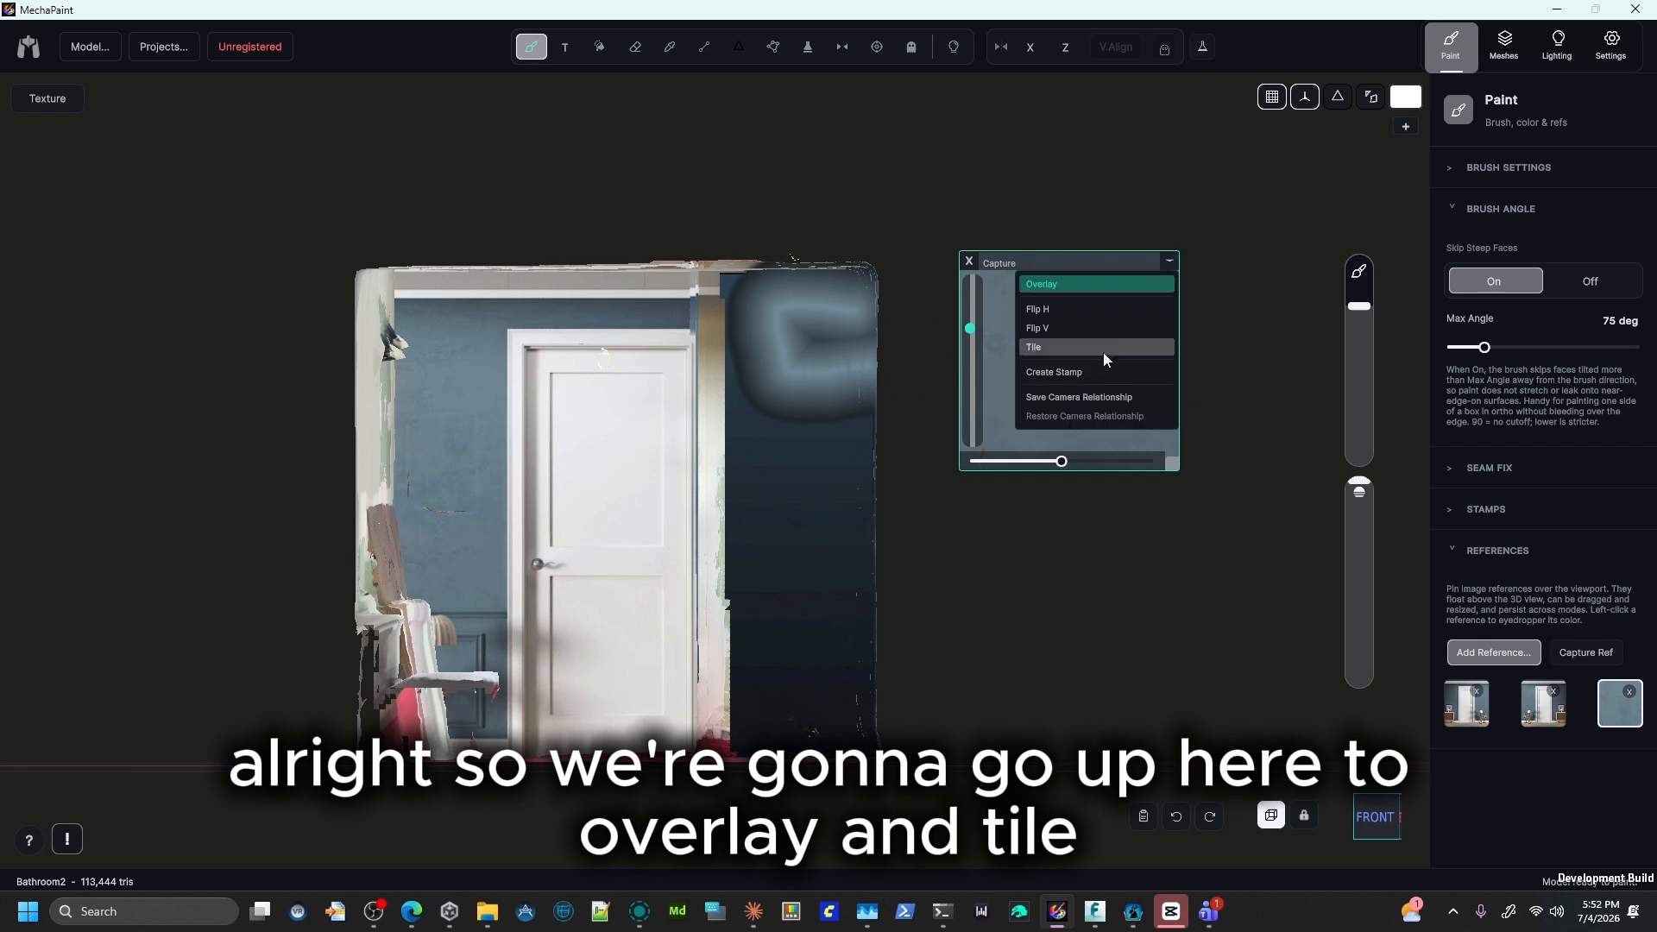
left_click(1099, 347)
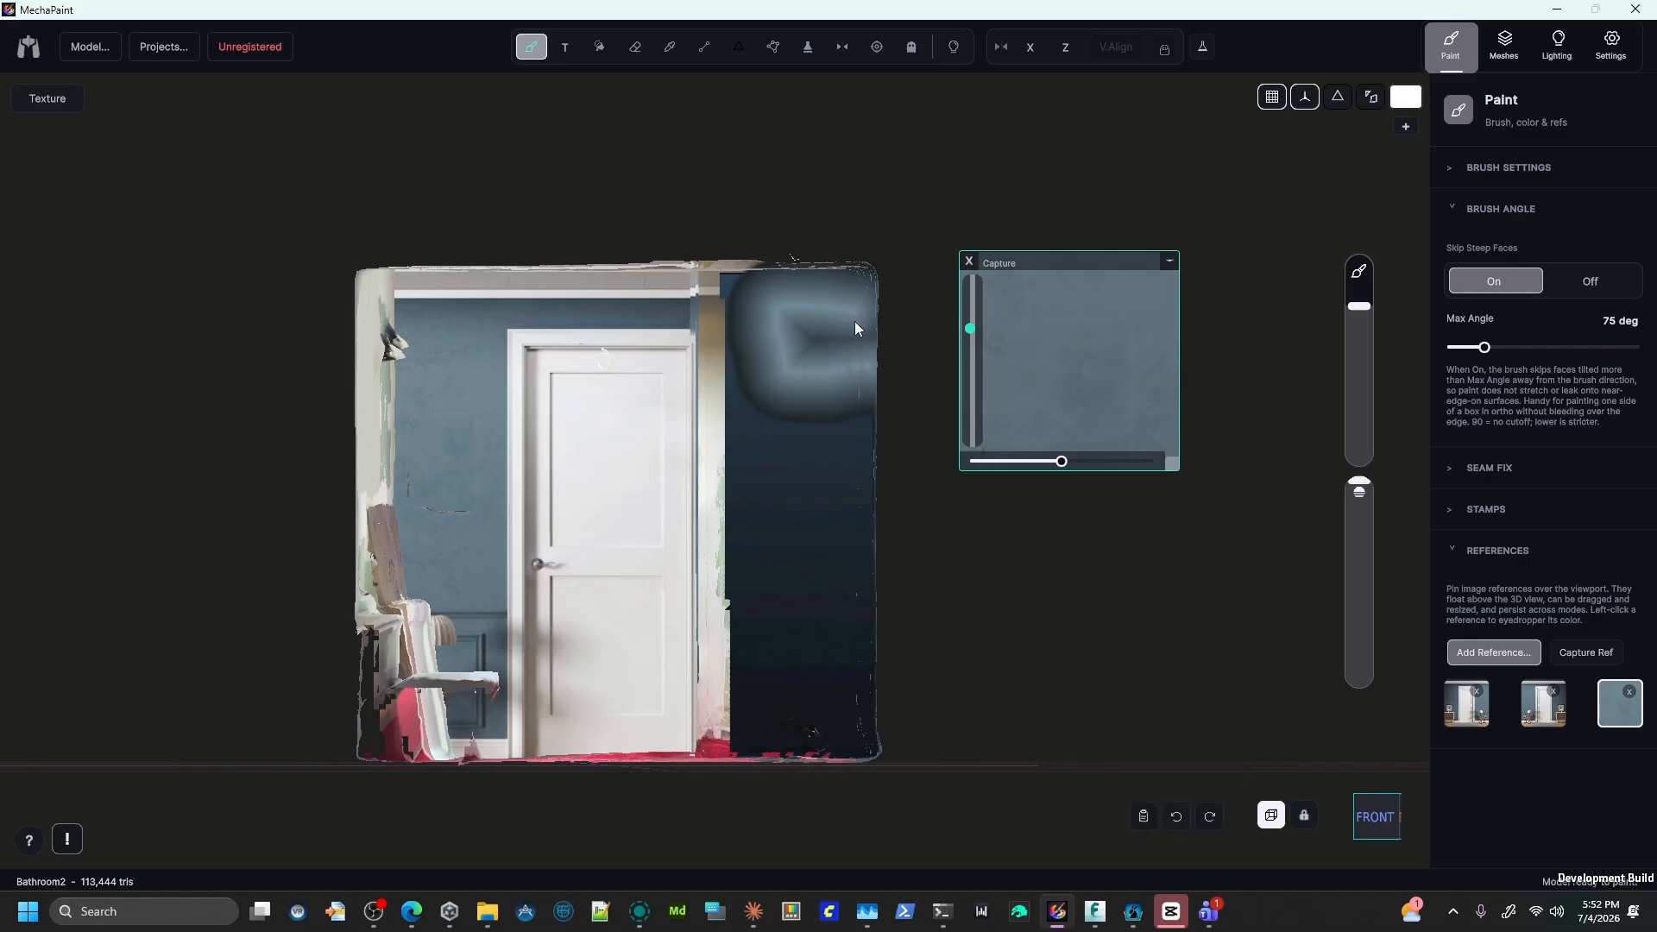
mouse_move(1359, 306)
left_mouse_down()
mouse_move(1359, 292)
mouse_move(1359, 311)
left_mouse_up()
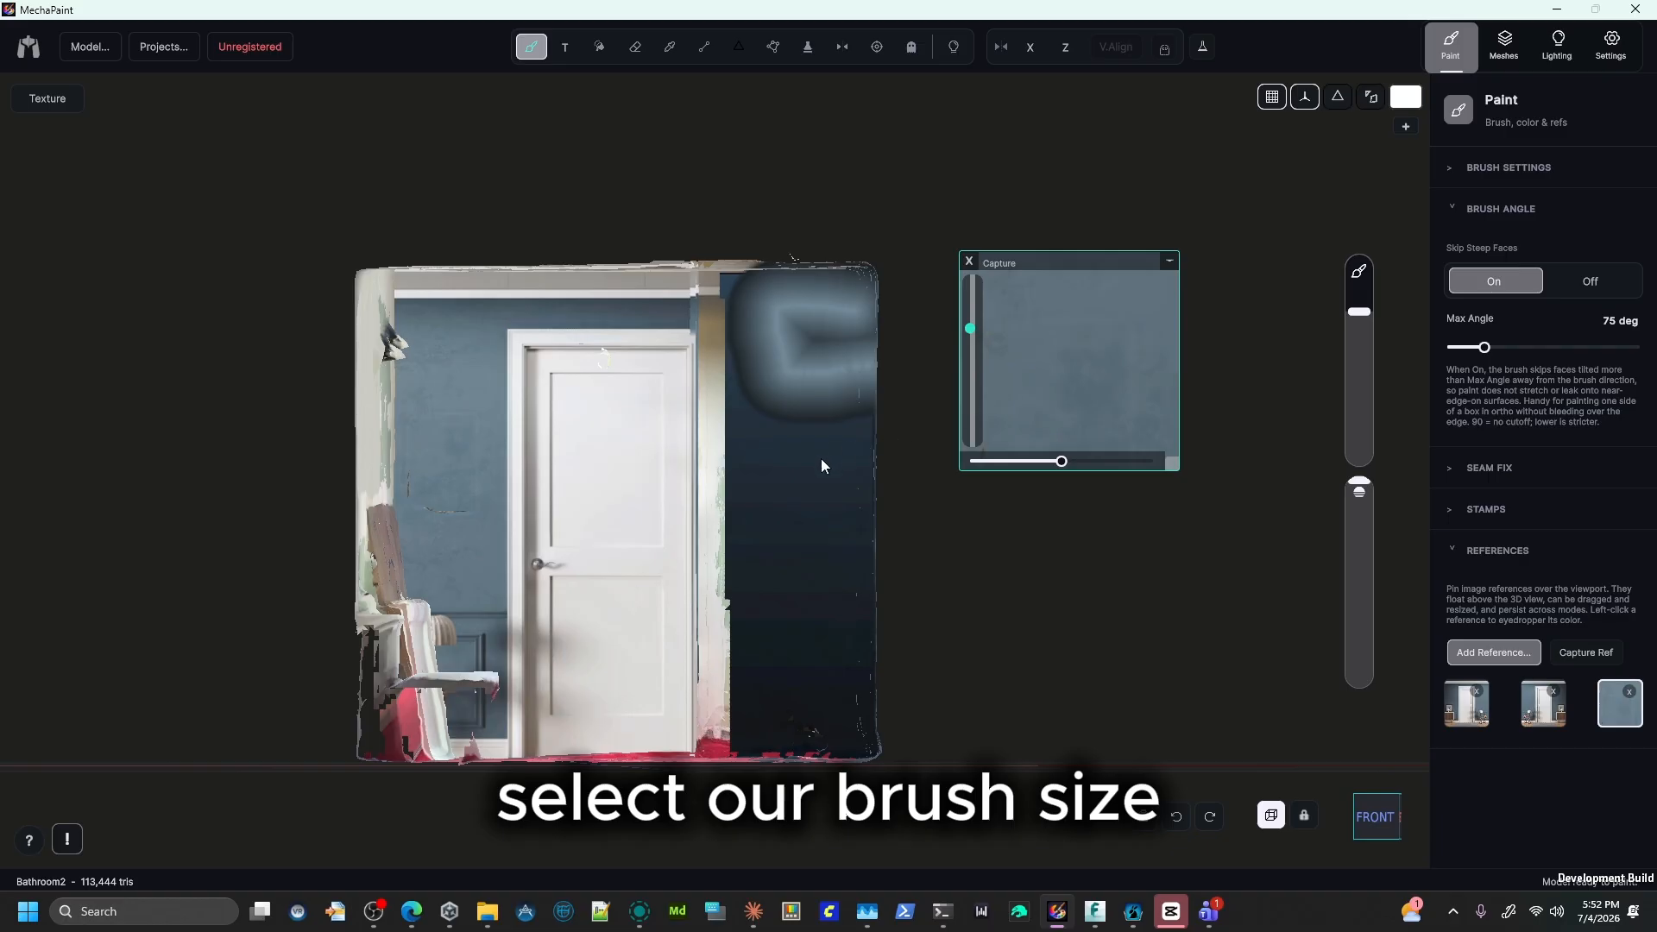
mouse_move(795, 177)
middle_mouse_down()
mouse_move(859, 247)
mouse_move(925, 198)
mouse_move(899, 183)
mouse_move(794, 190)
middle_mouse_up()
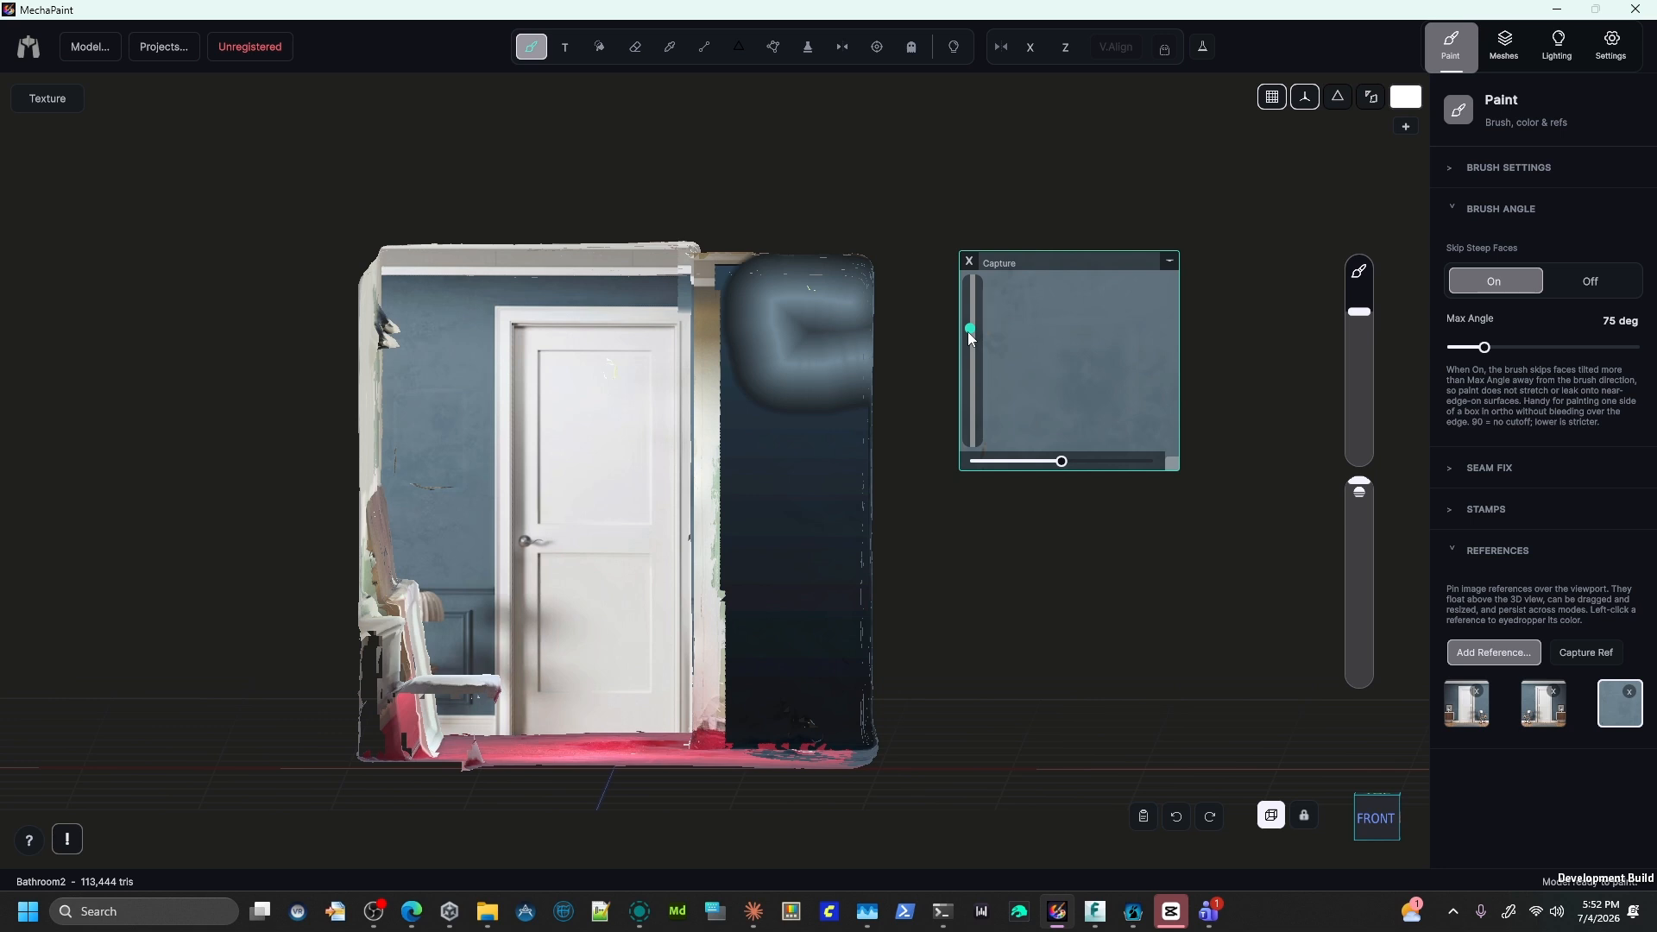
left_click(1169, 263)
left_click(1107, 341)
Paint the tiled blue wall texture over the entire dark wall beside the door, down to the floor.
mouse_move(802, 330)
left_mouse_down()
mouse_move(813, 341)
mouse_move(828, 296)
mouse_move(846, 316)
left_mouse_up()
mouse_move(848, 397)
left_mouse_down()
mouse_move(816, 431)
mouse_move(792, 379)
left_mouse_up()
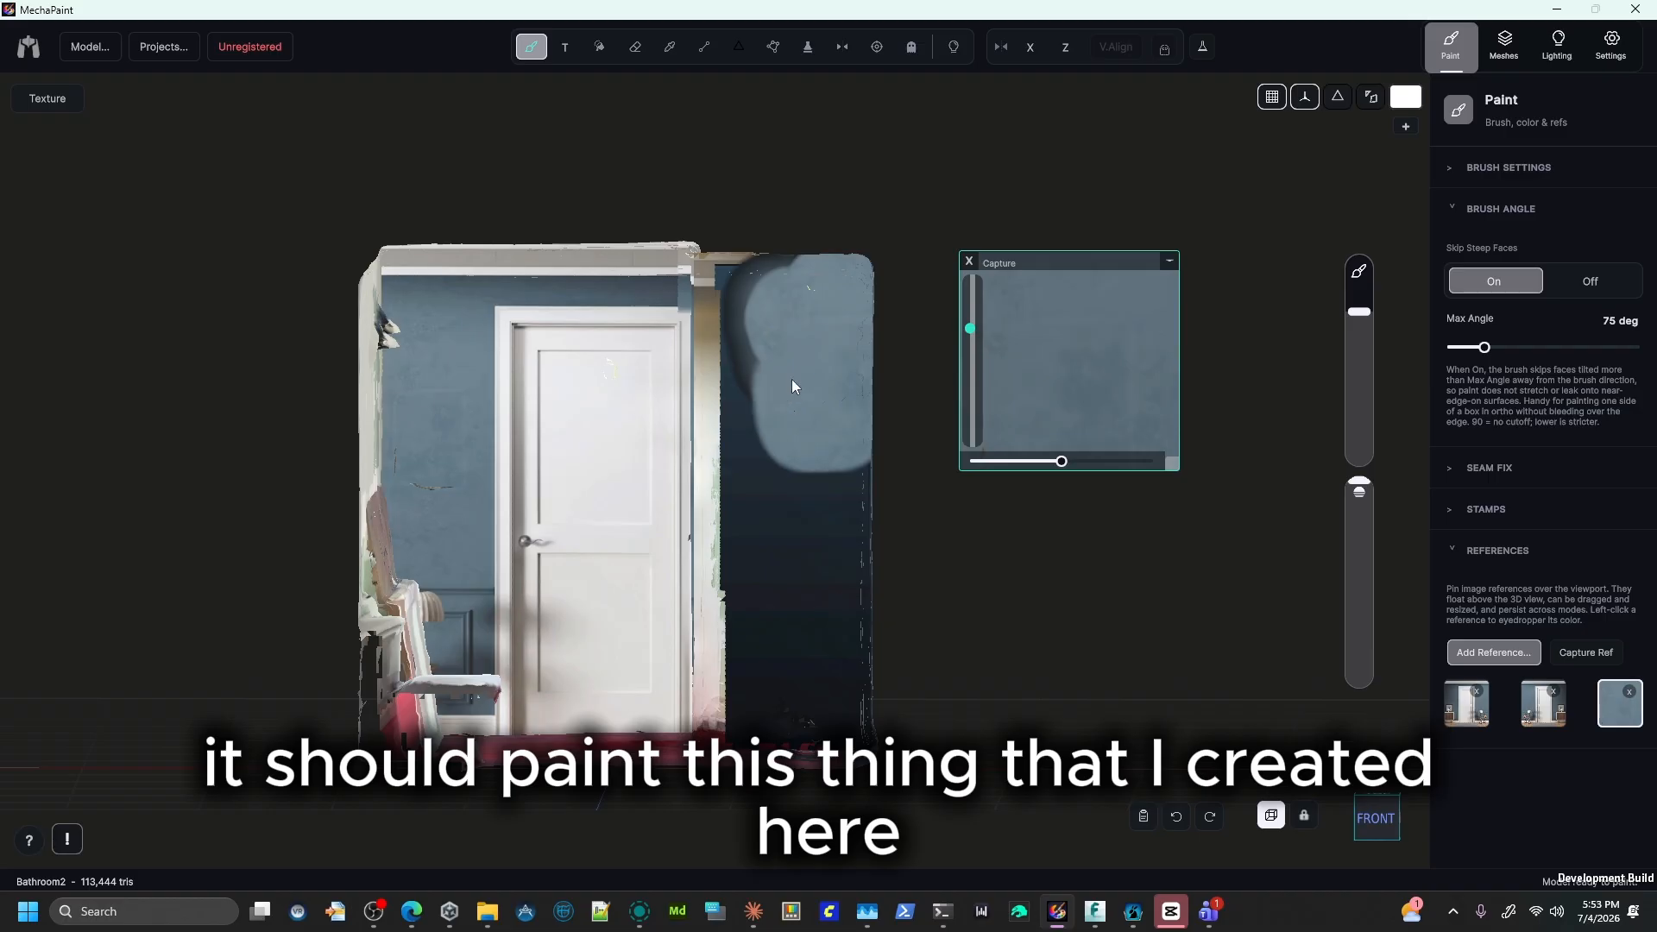
left_click_drag(757, 273, 752, 301)
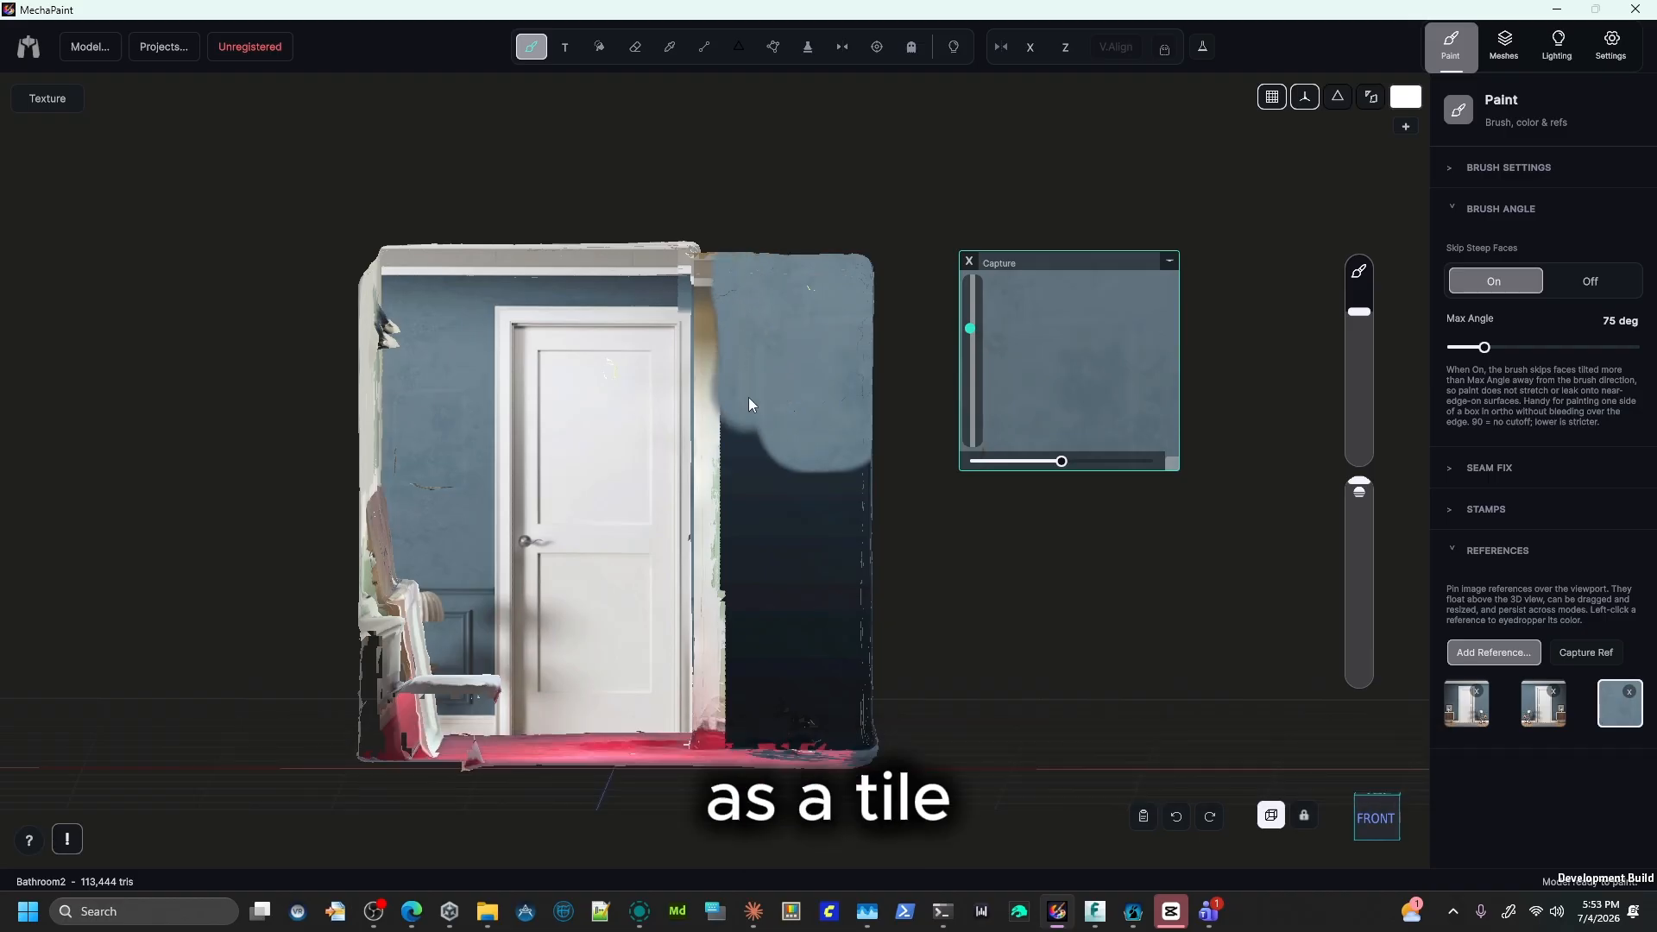
mouse_move(732, 358)
left_mouse_down()
mouse_move(737, 304)
mouse_move(738, 468)
left_mouse_up()
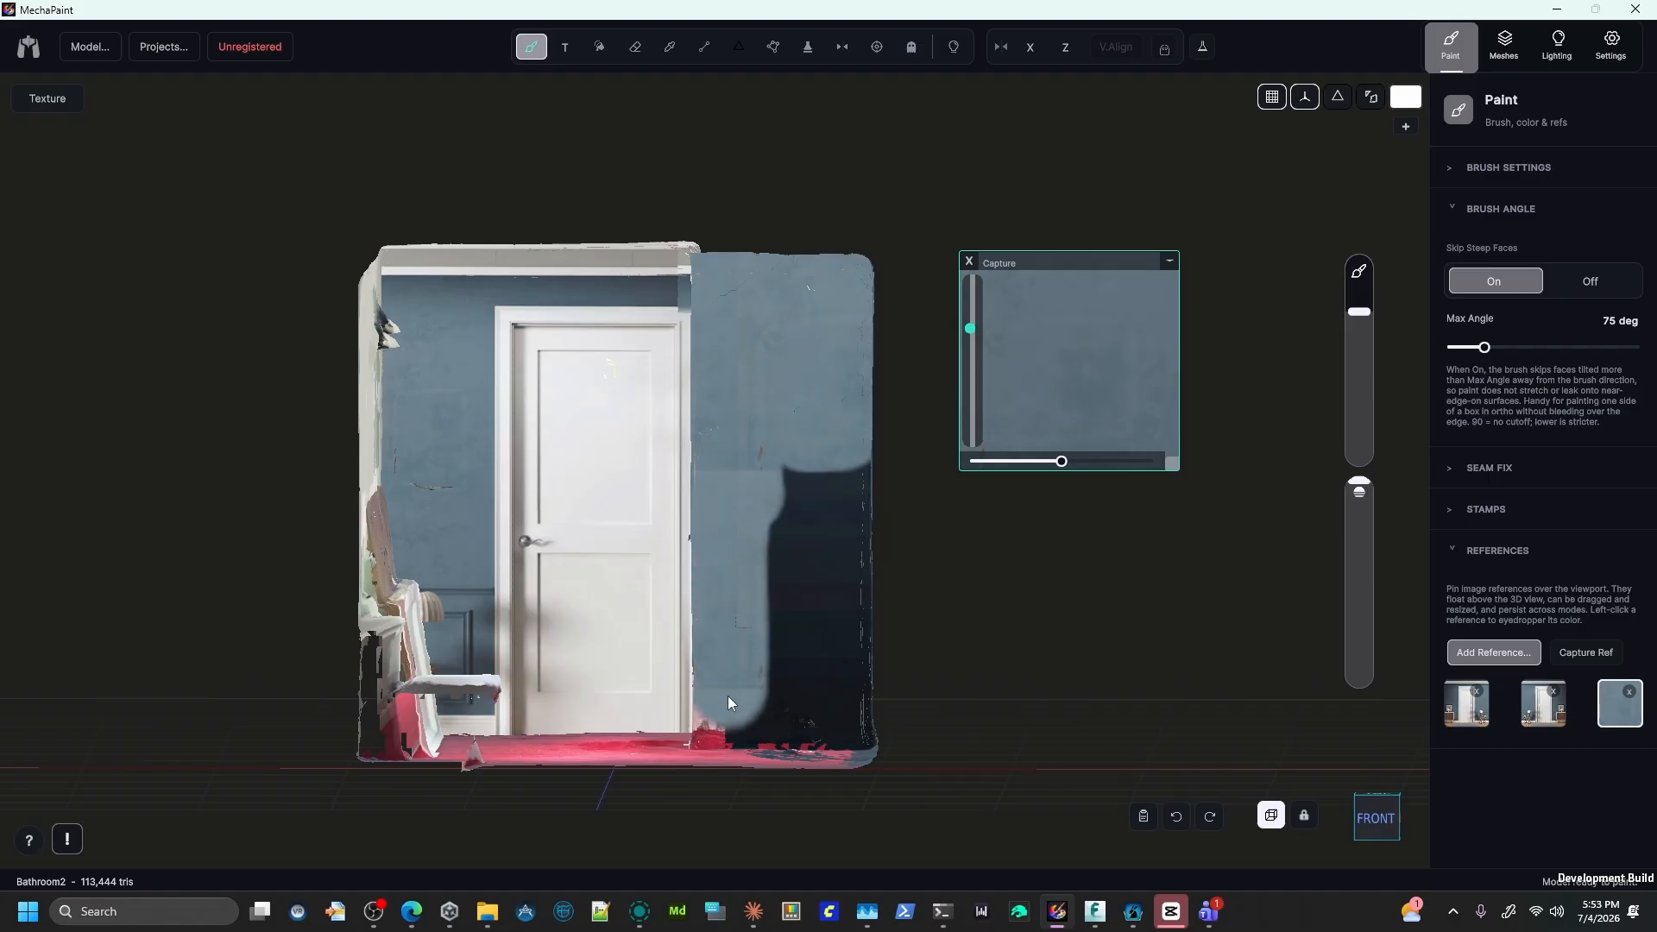
mouse_move(747, 729)
left_mouse_down()
mouse_move(839, 747)
mouse_move(833, 407)
left_mouse_up()
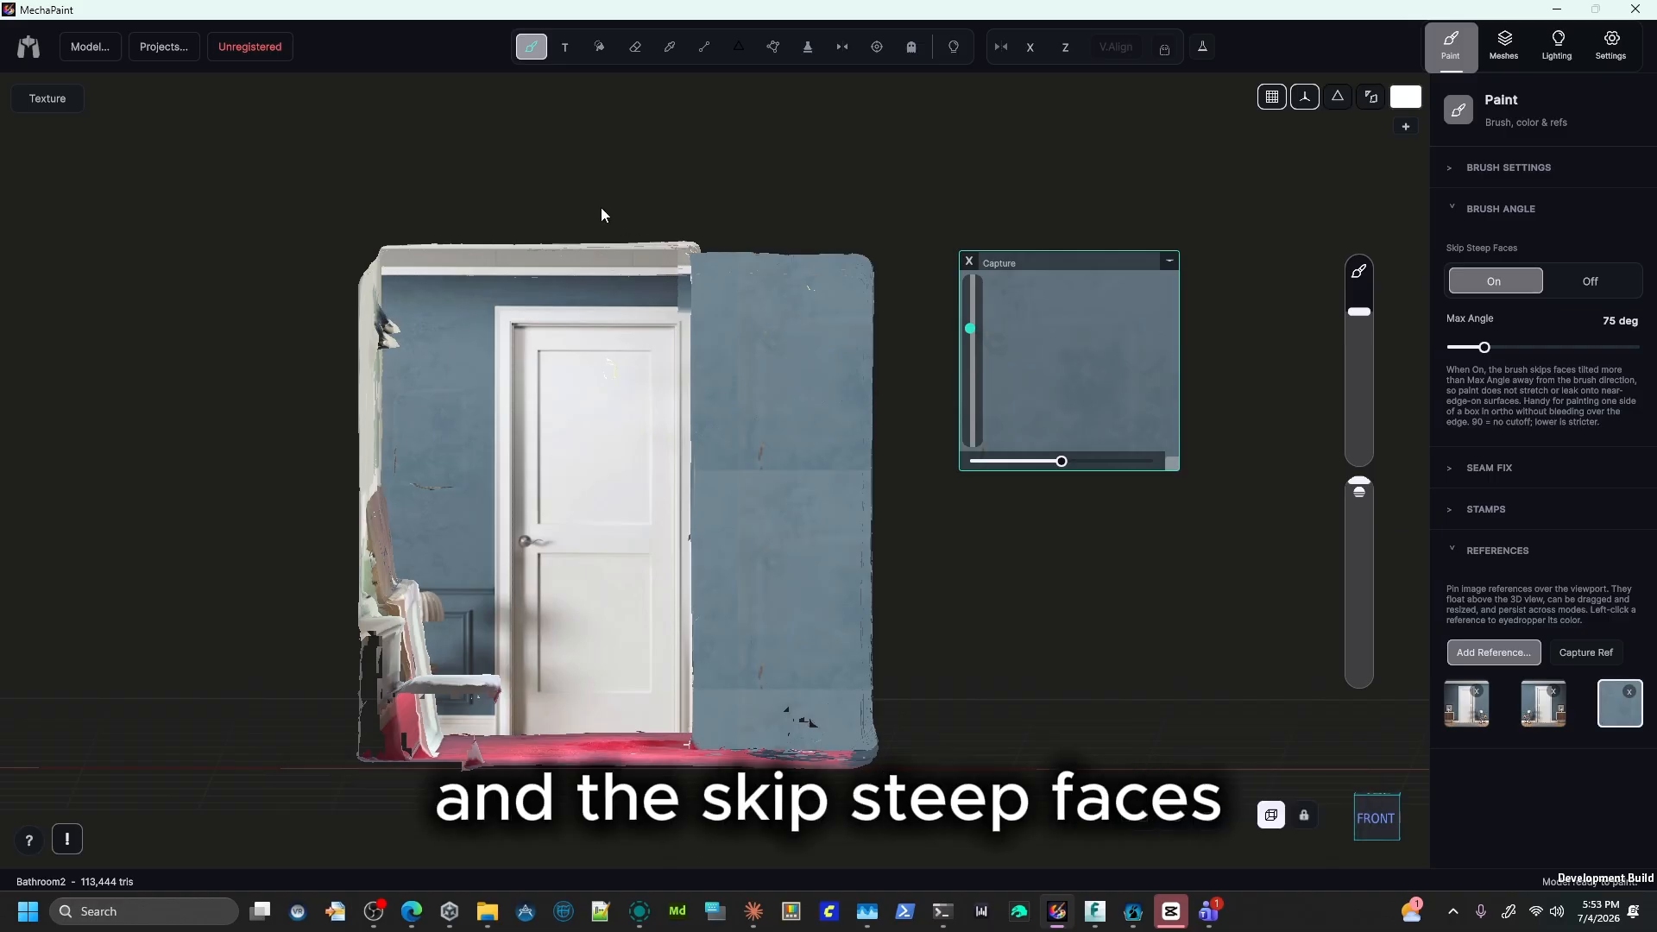
Check the textured wall from the right-front side and close the floating captured reference.
middle_click_drag(601, 214, 713, 285)
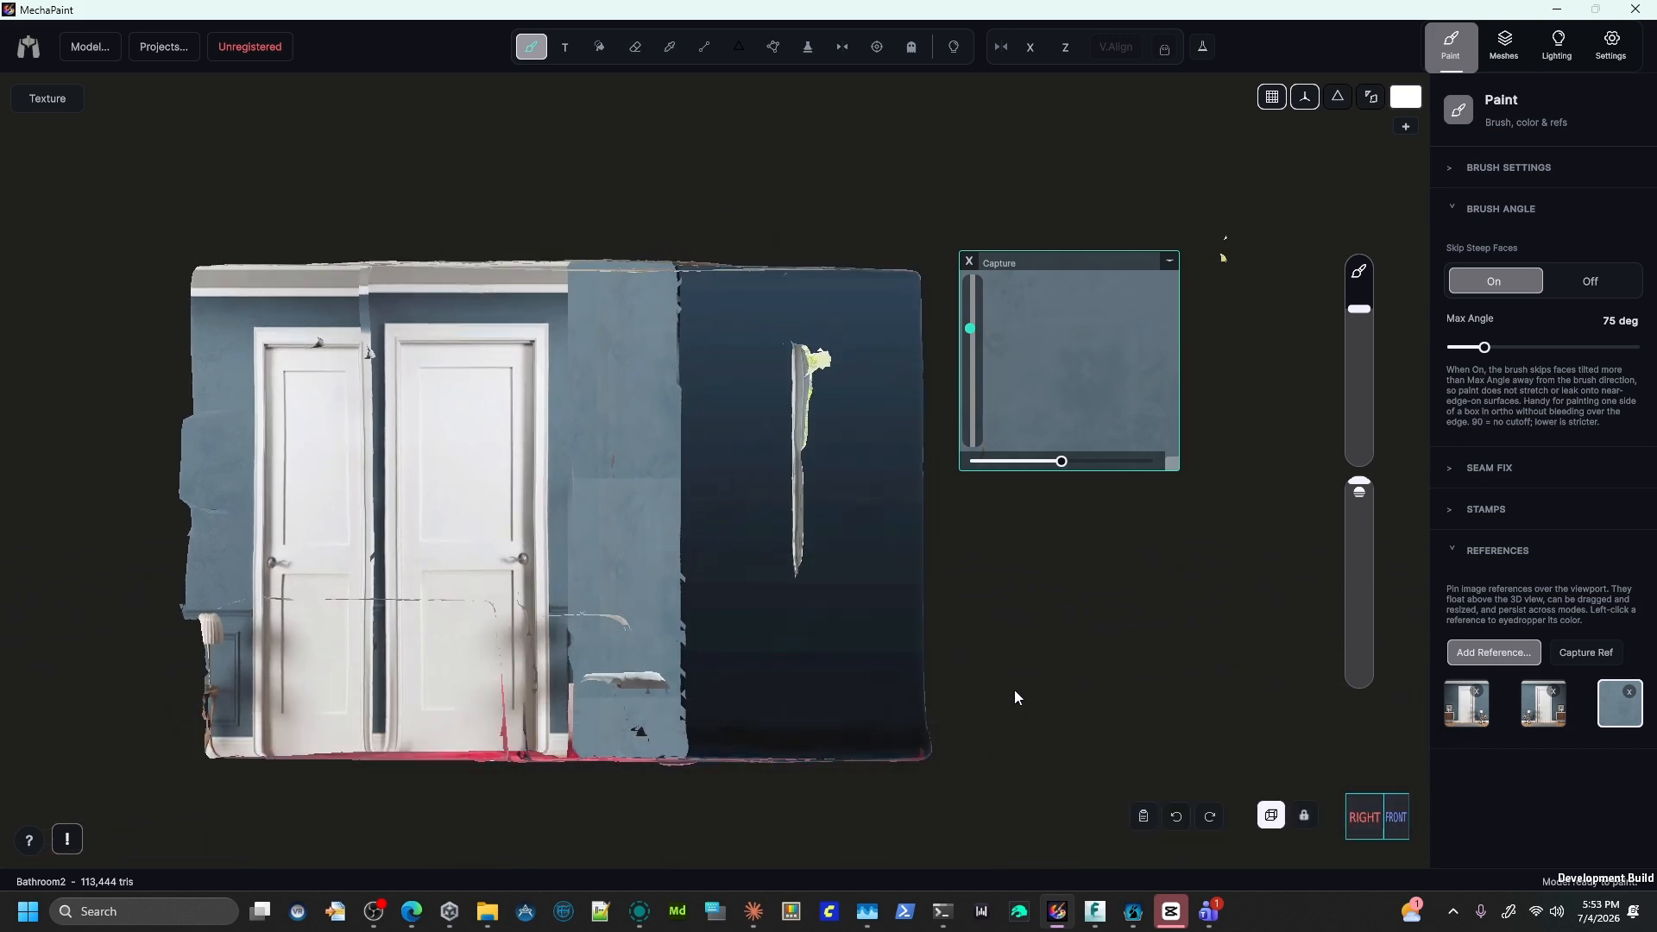
scroll(1087, 690, "up", 3)
middle_click_drag(1110, 681, 1175, 540)
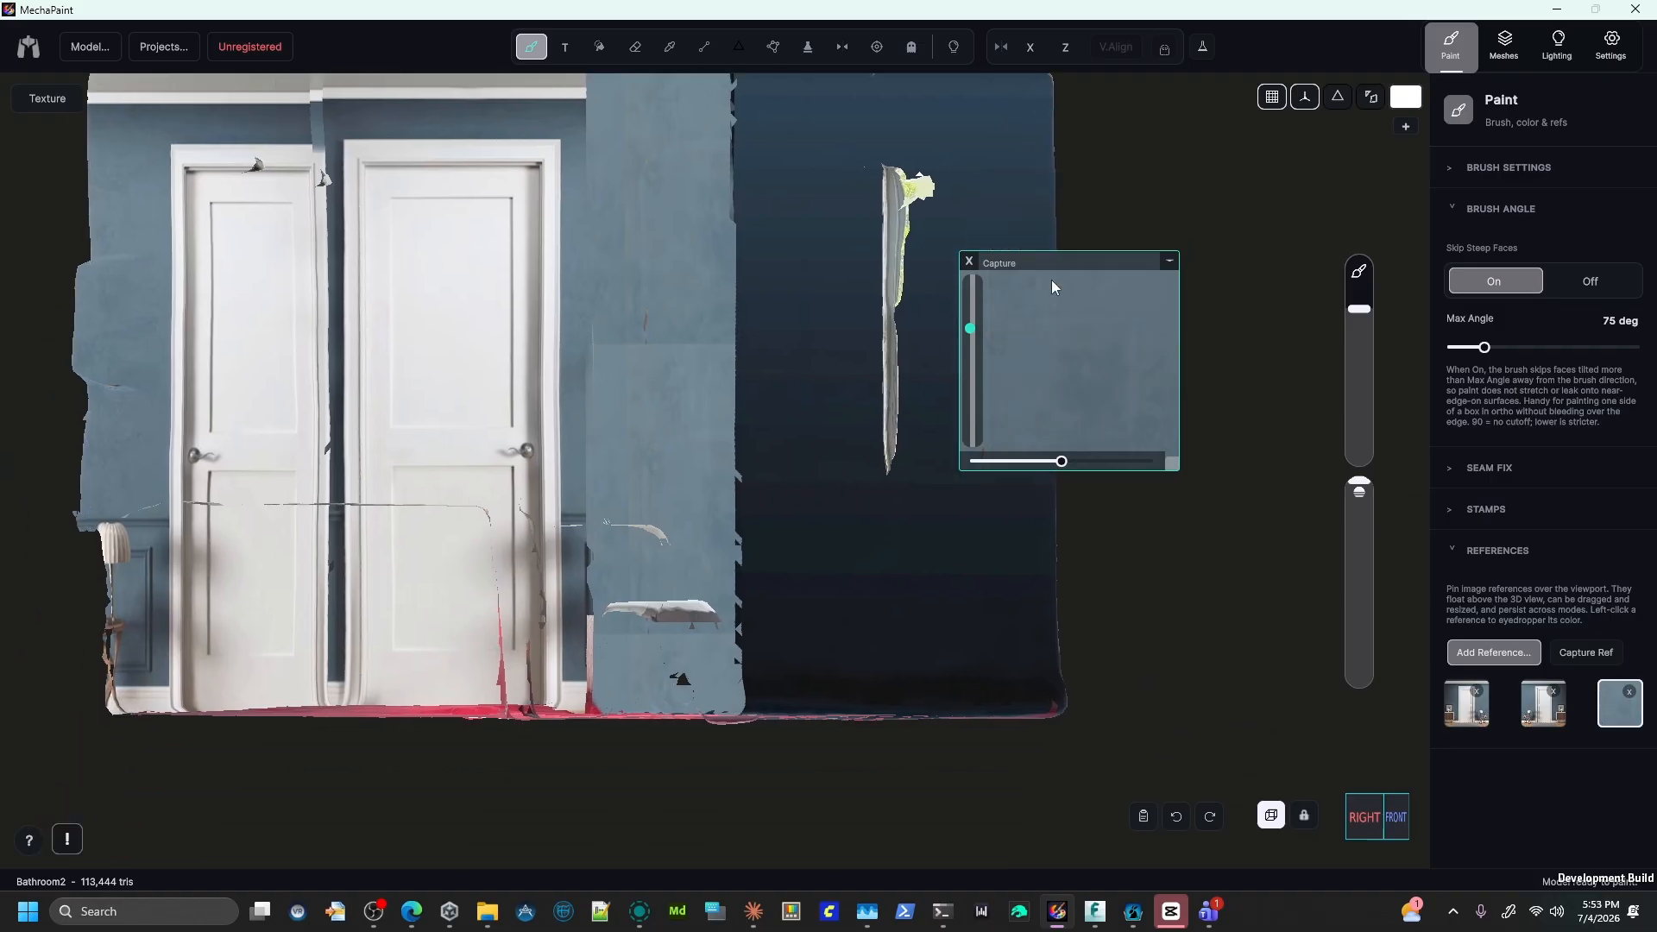
left_click(1171, 261)
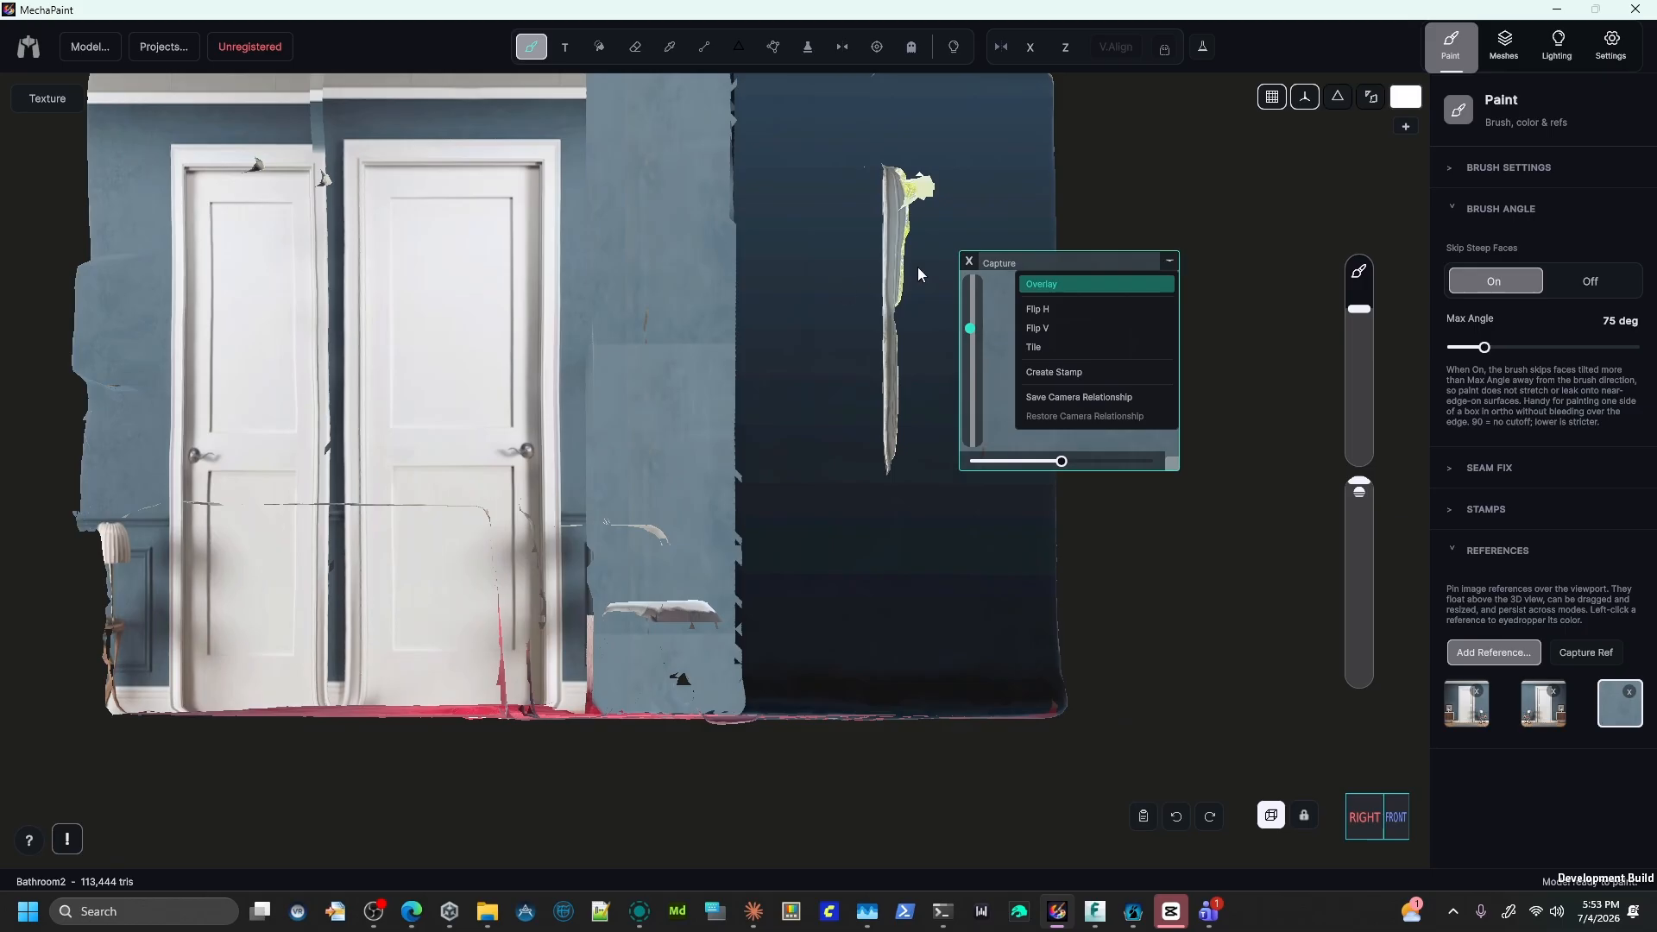
left_click(968, 261)
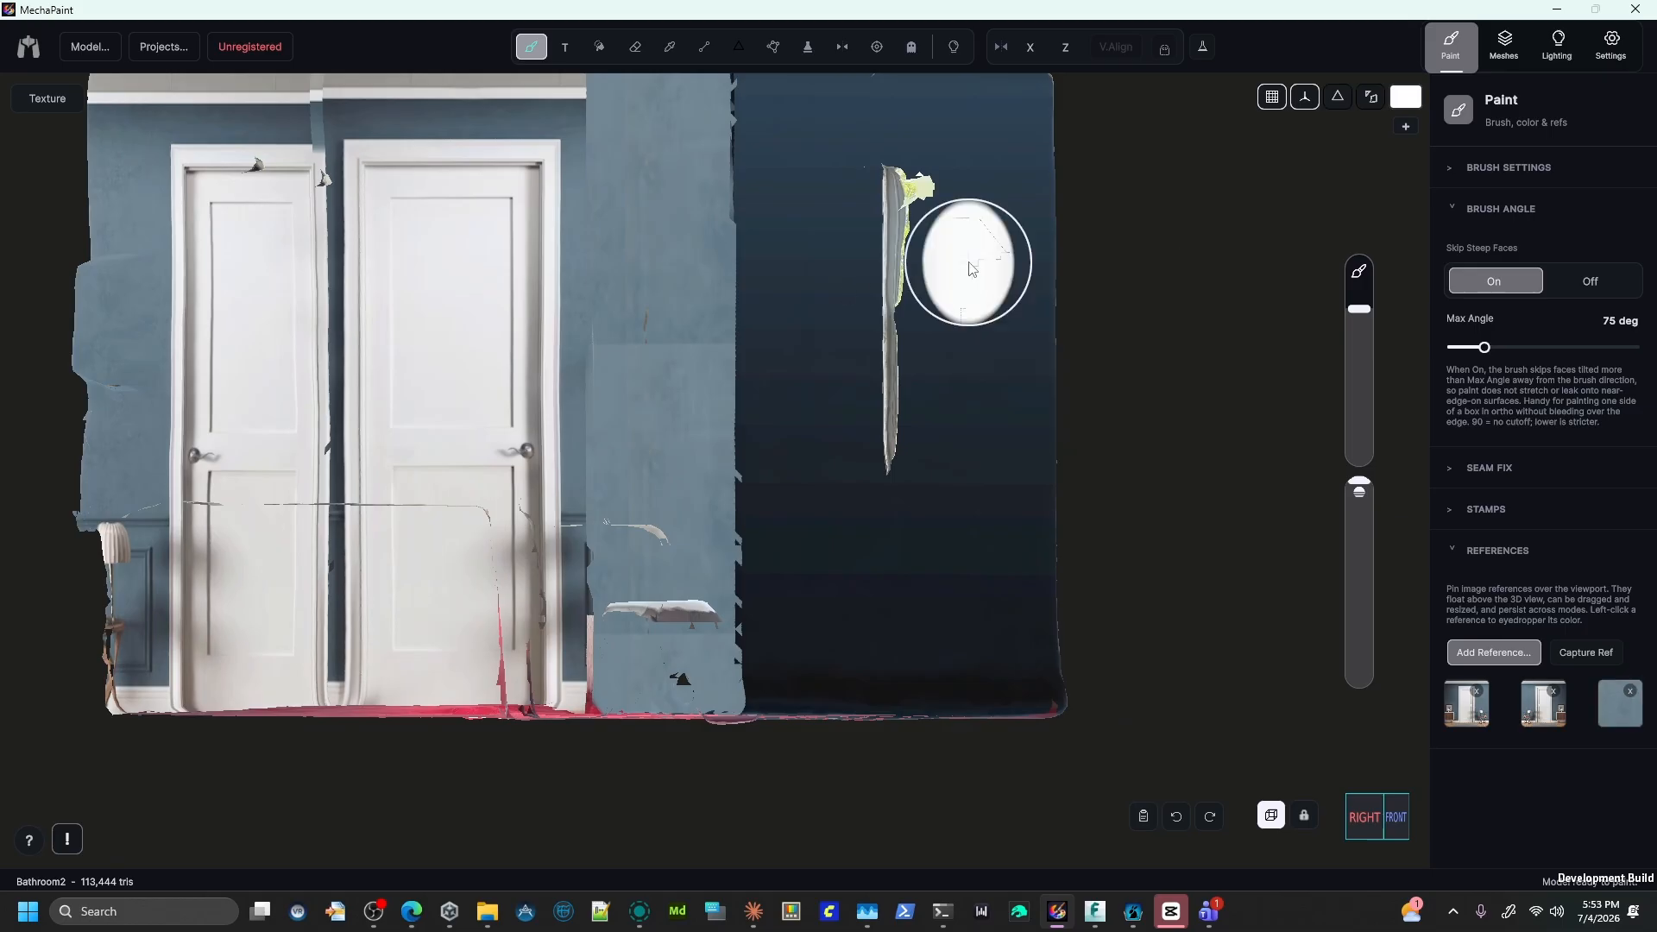
Sample the blue-grey from the textured wall and touch up its lower edge beside the door with a smaller brush.
right_click(648, 424)
key("bracketleft")
key("bracketleft")
key("bracketleft")
key("bracketleft")
key("bracketleft")
key("bracketleft")
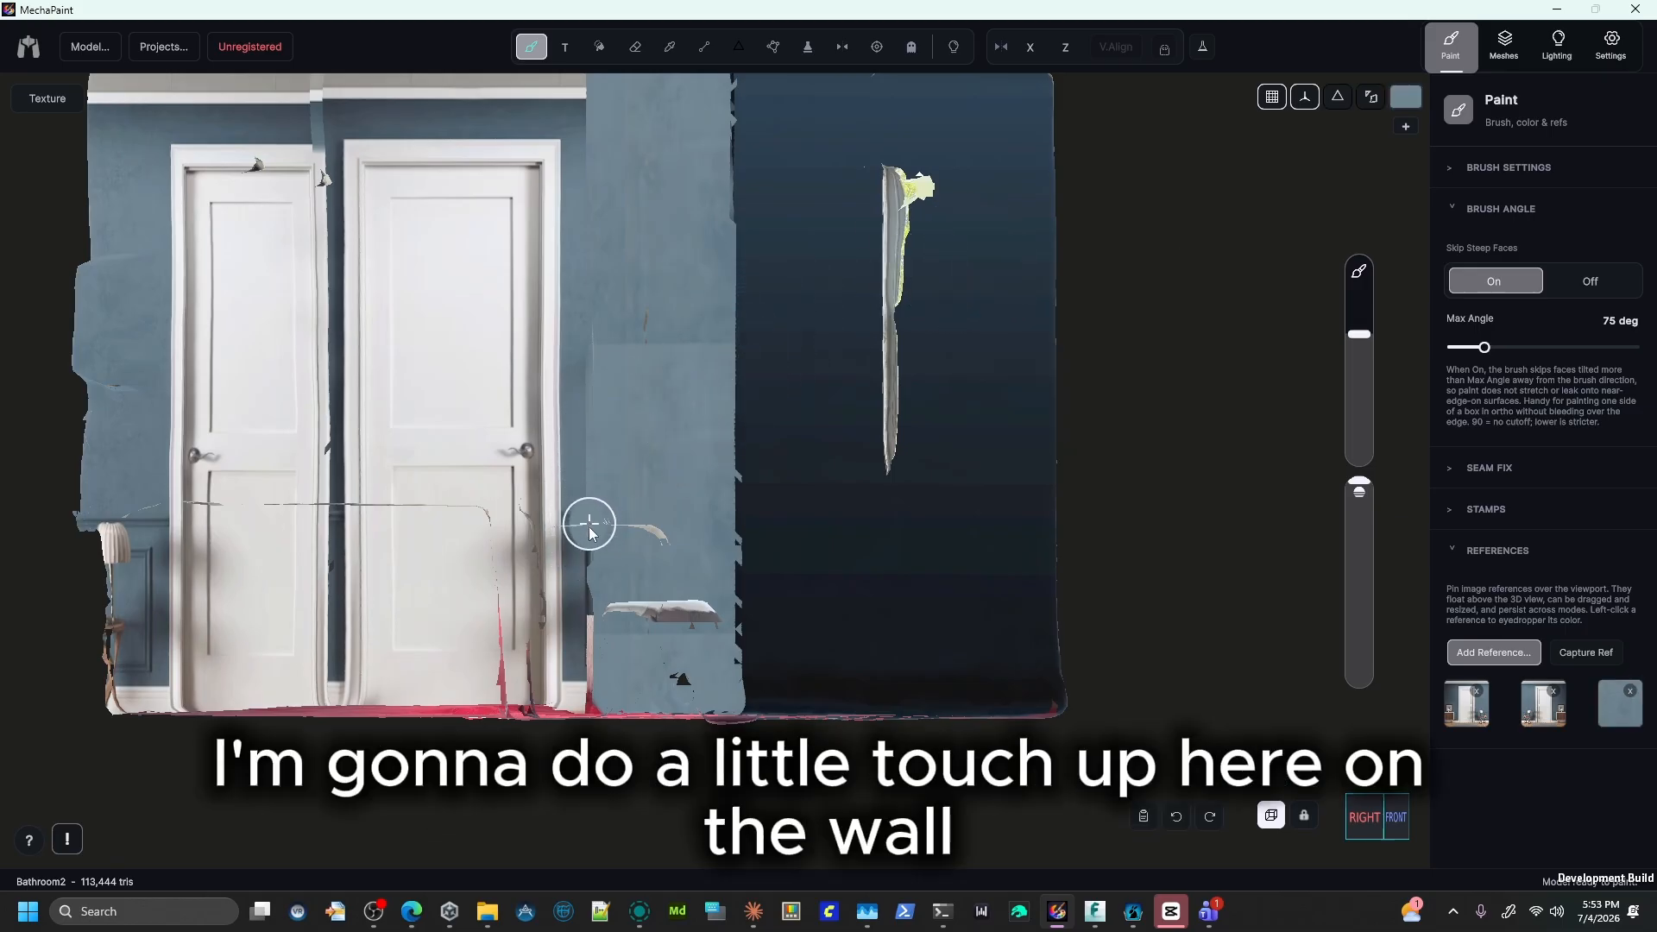
key("bracketleft")
left_click_drag(585, 529, 585, 690)
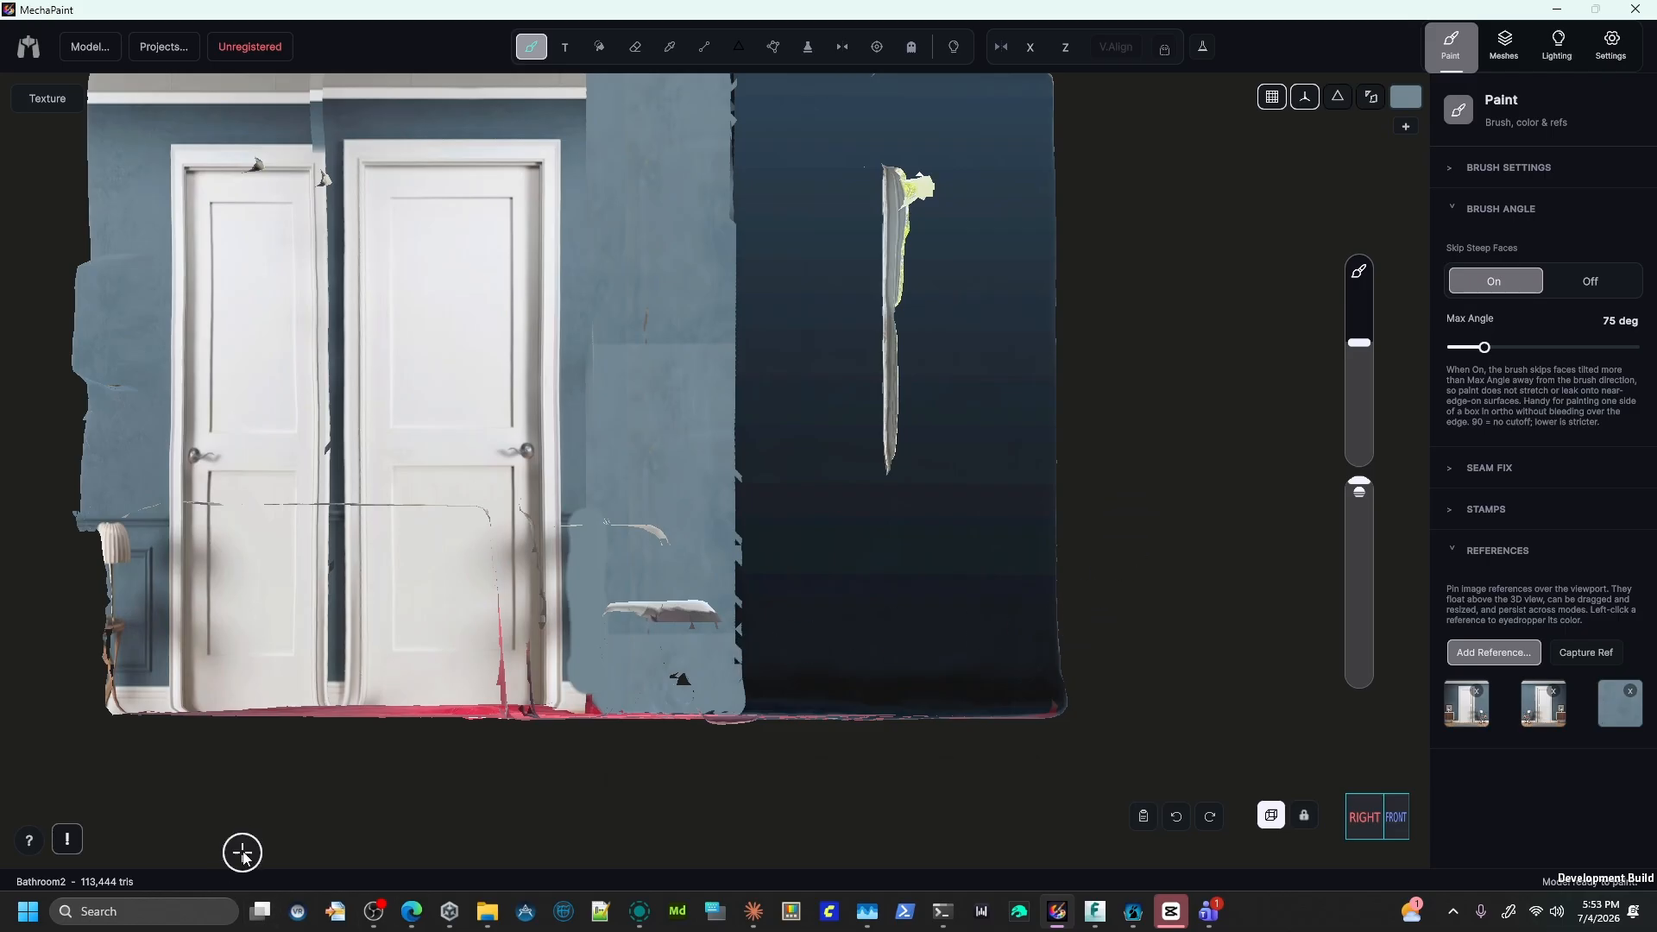
Open the bug report and feature request form and draft the message "this is the best thing ever BUT...".
middle_click_drag(243, 854, 4, 858)
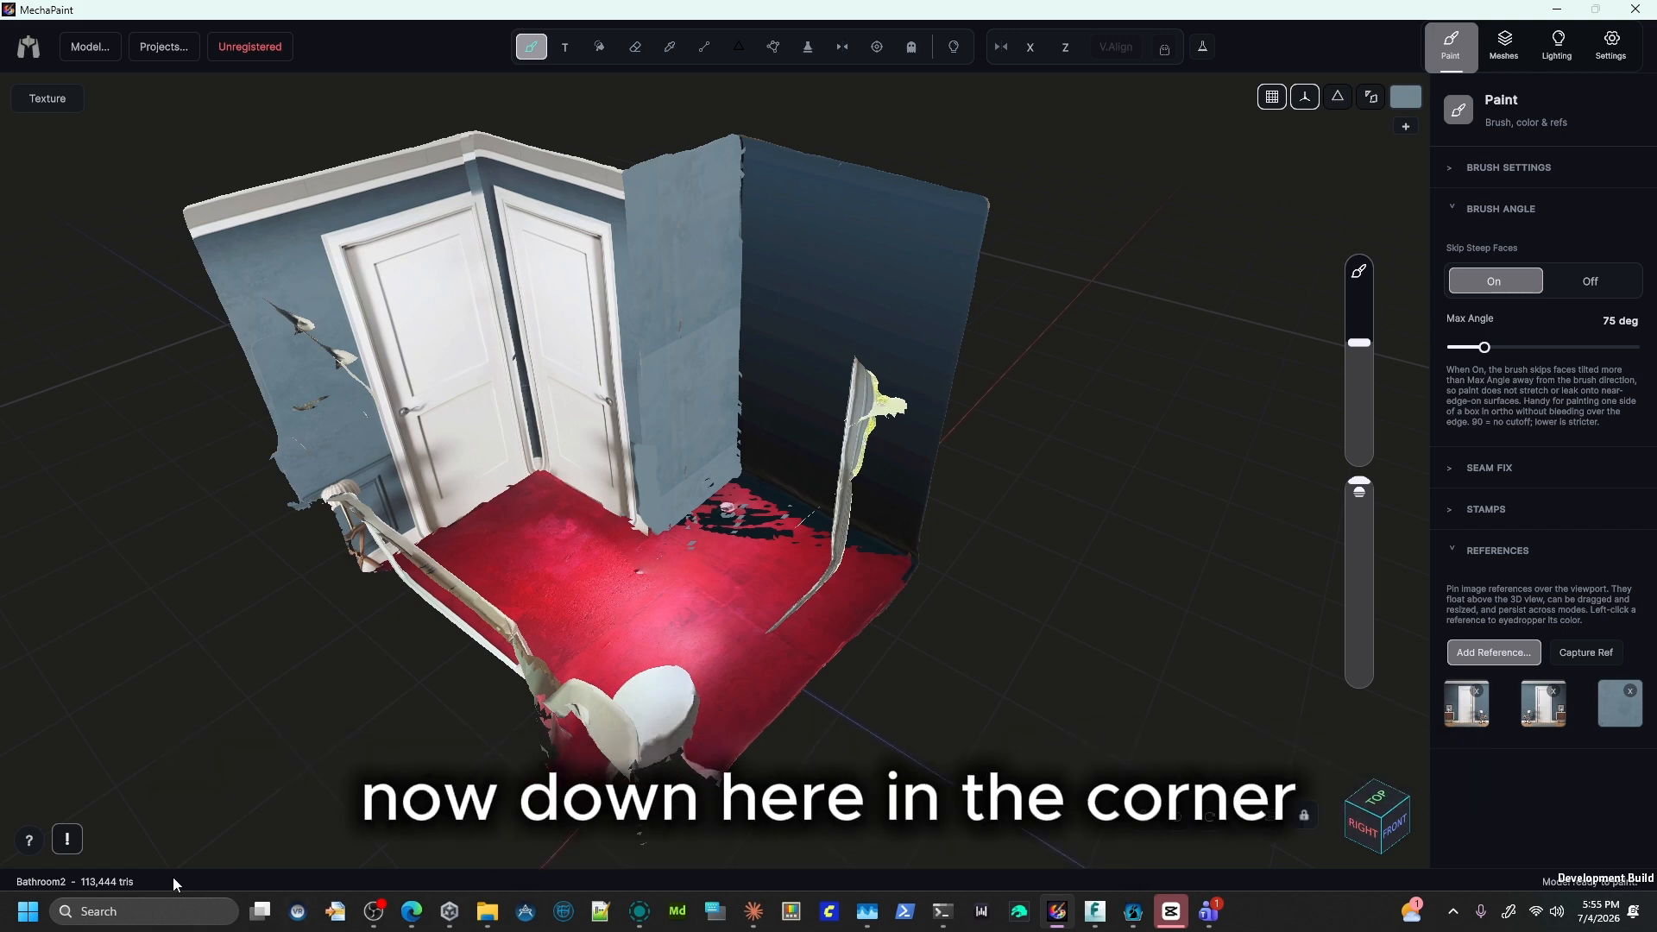
left_click(68, 842)
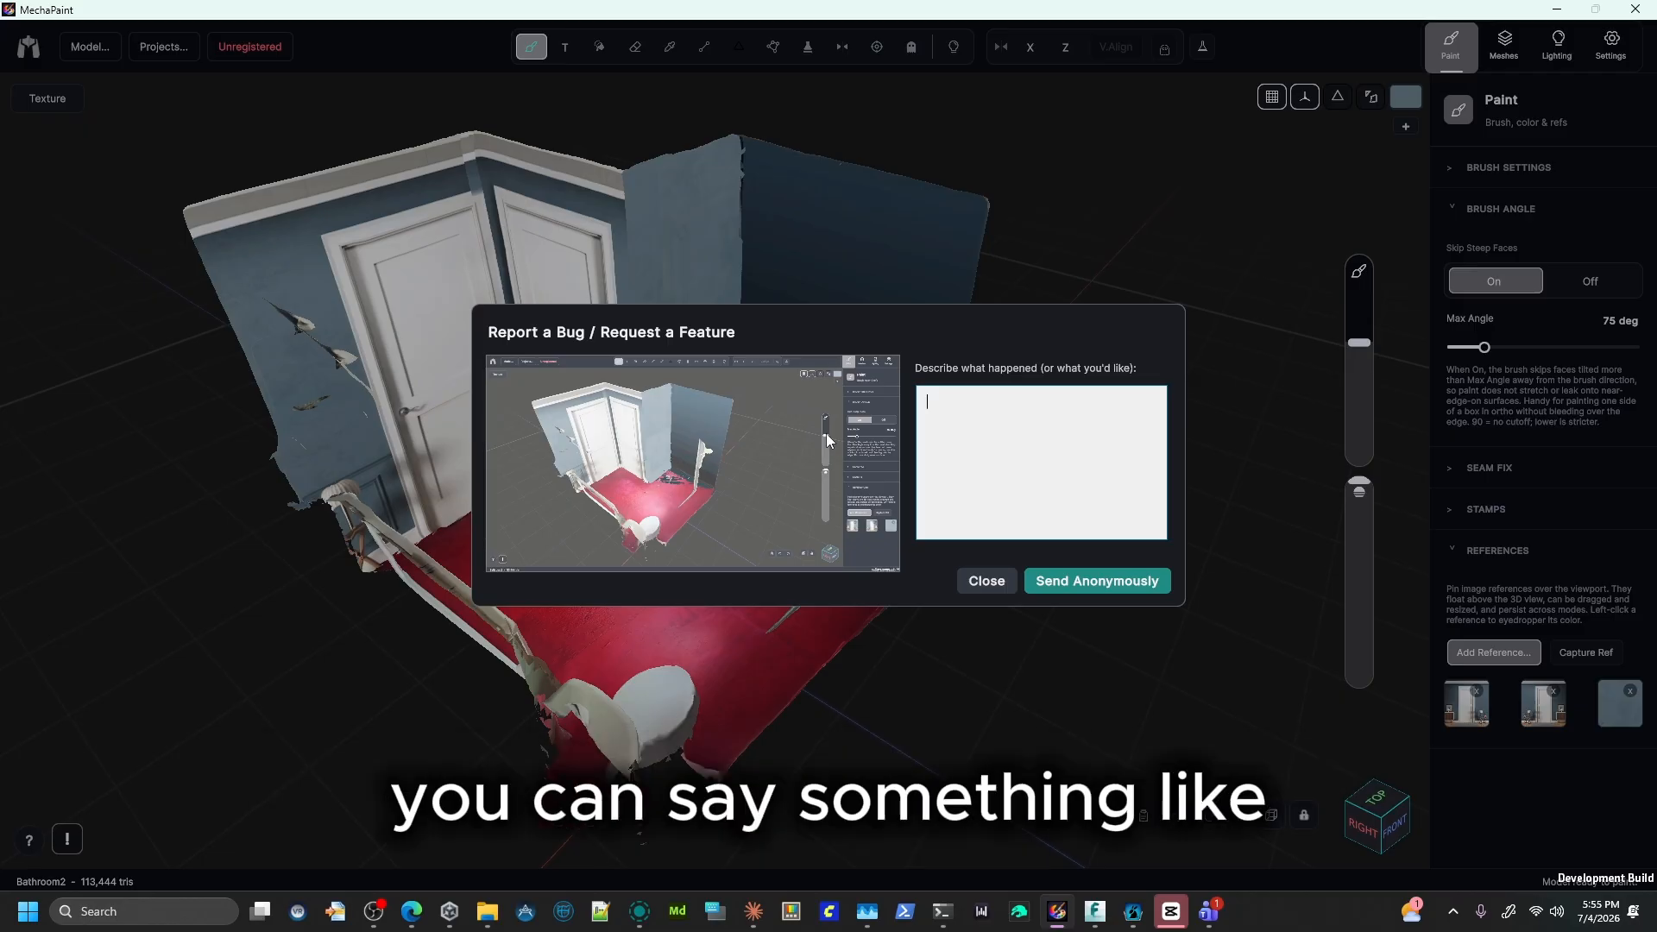
type("this is")
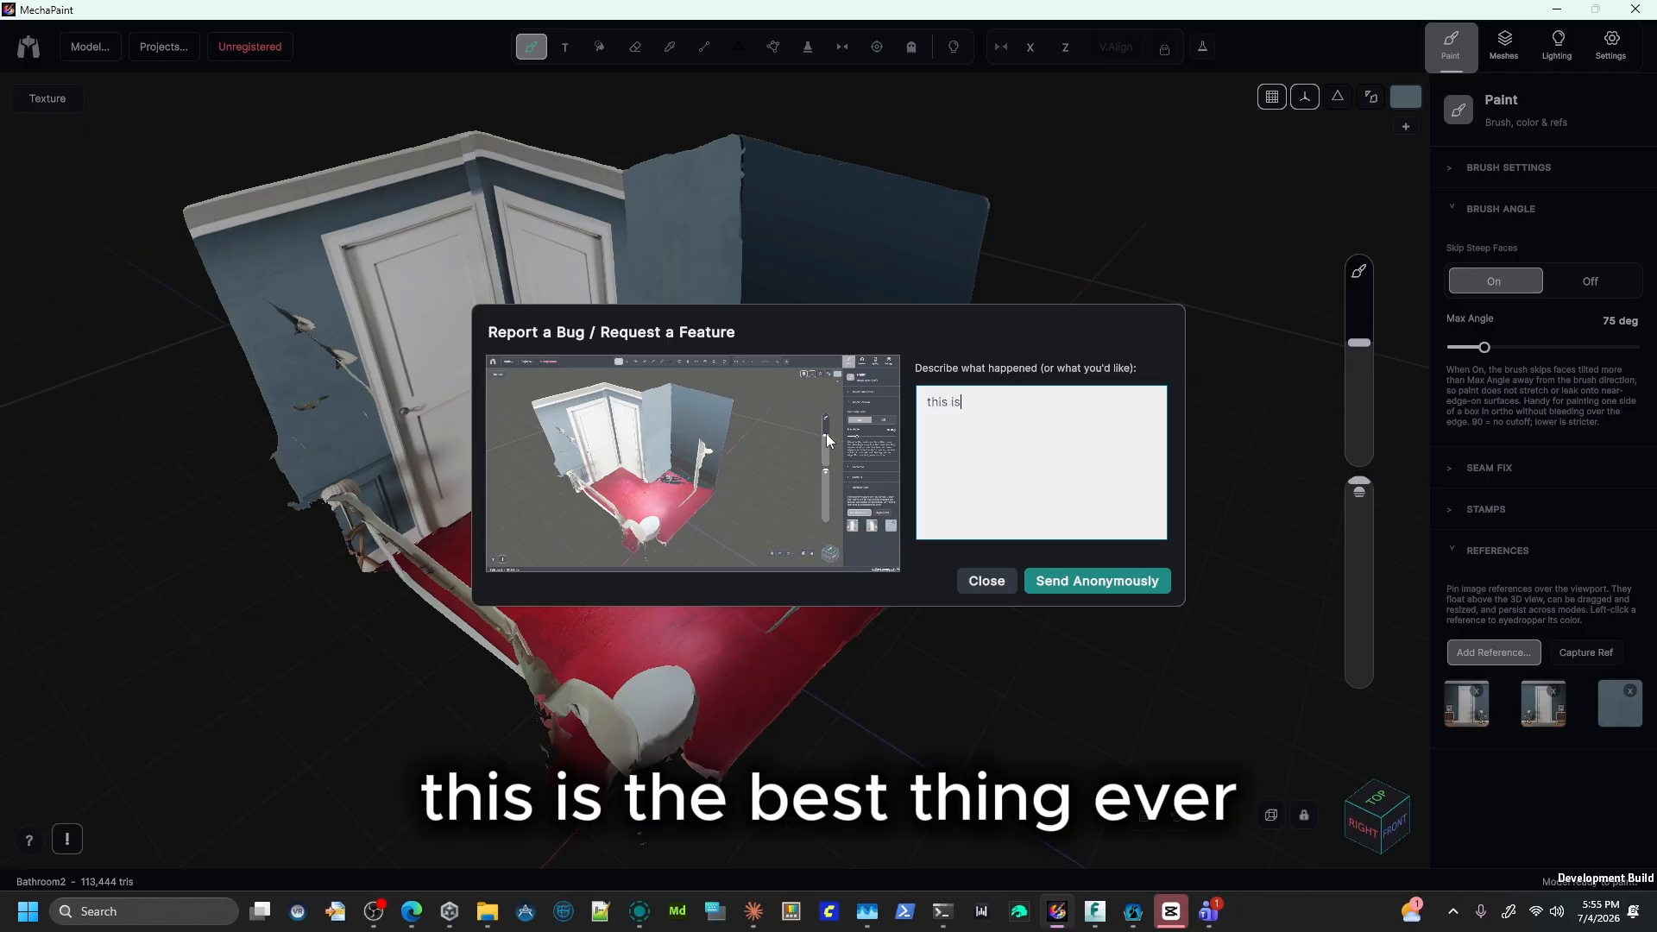
type(" the best thing ever b")
key("BackSpace")
type("BUT...")
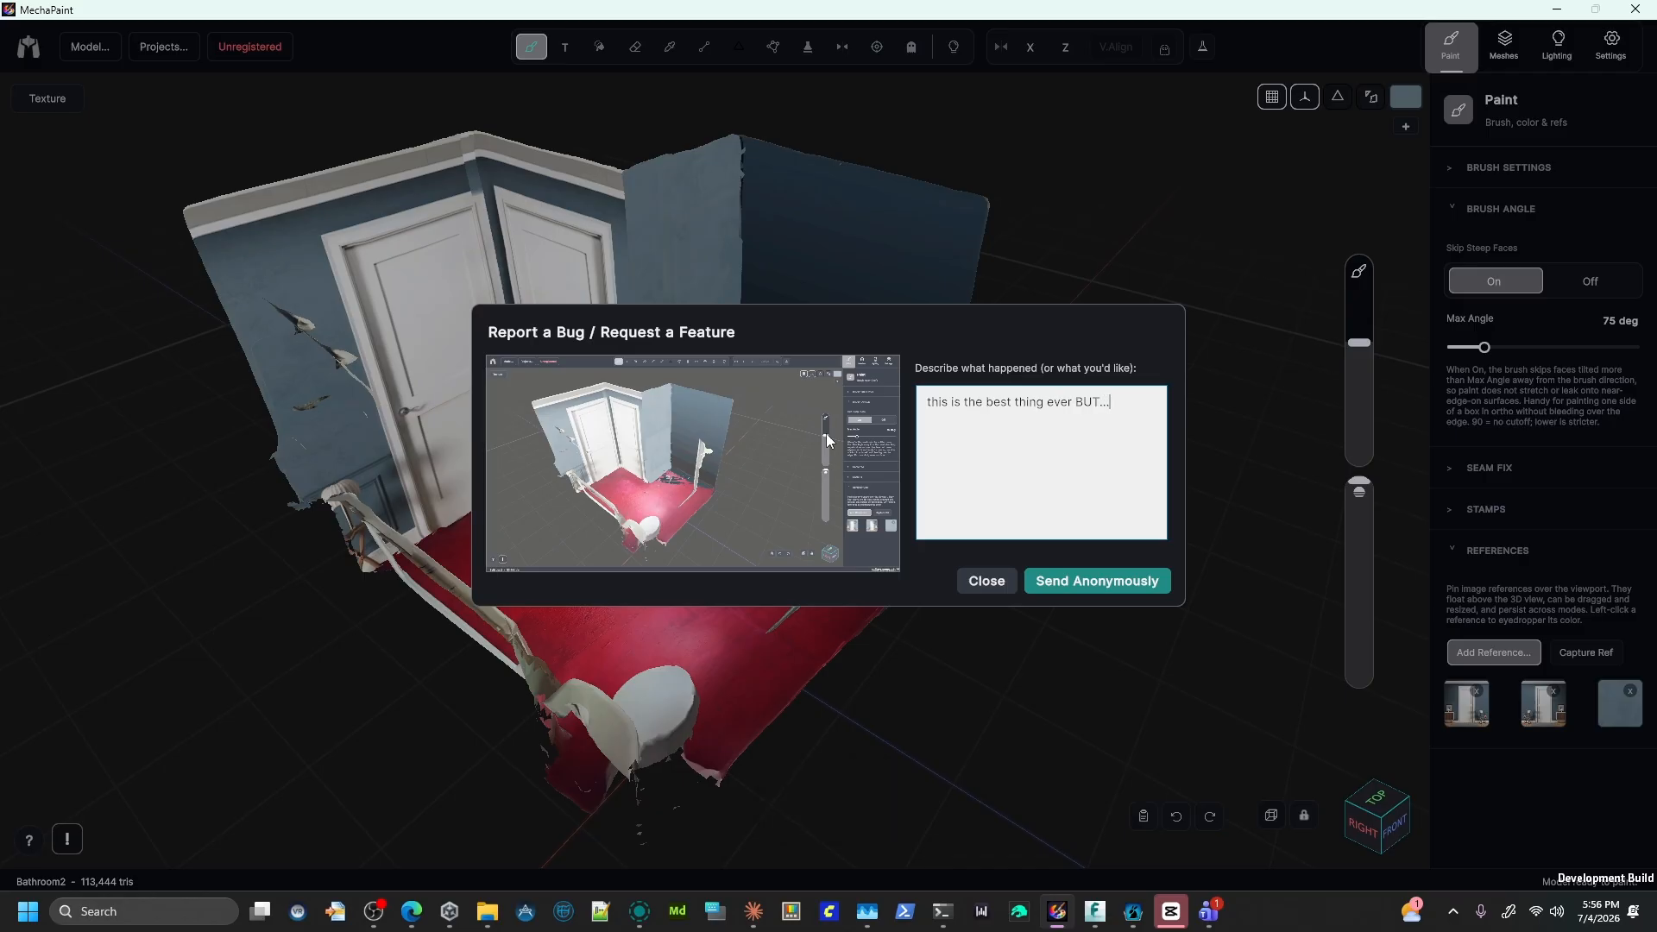
Replace the message with "Best thing ever BUT needs more cowbell." and send the report anonymously.
key("ctrl+a")
type("Ne")
key("BackSpace")
key("BackSpace")
type("Best")
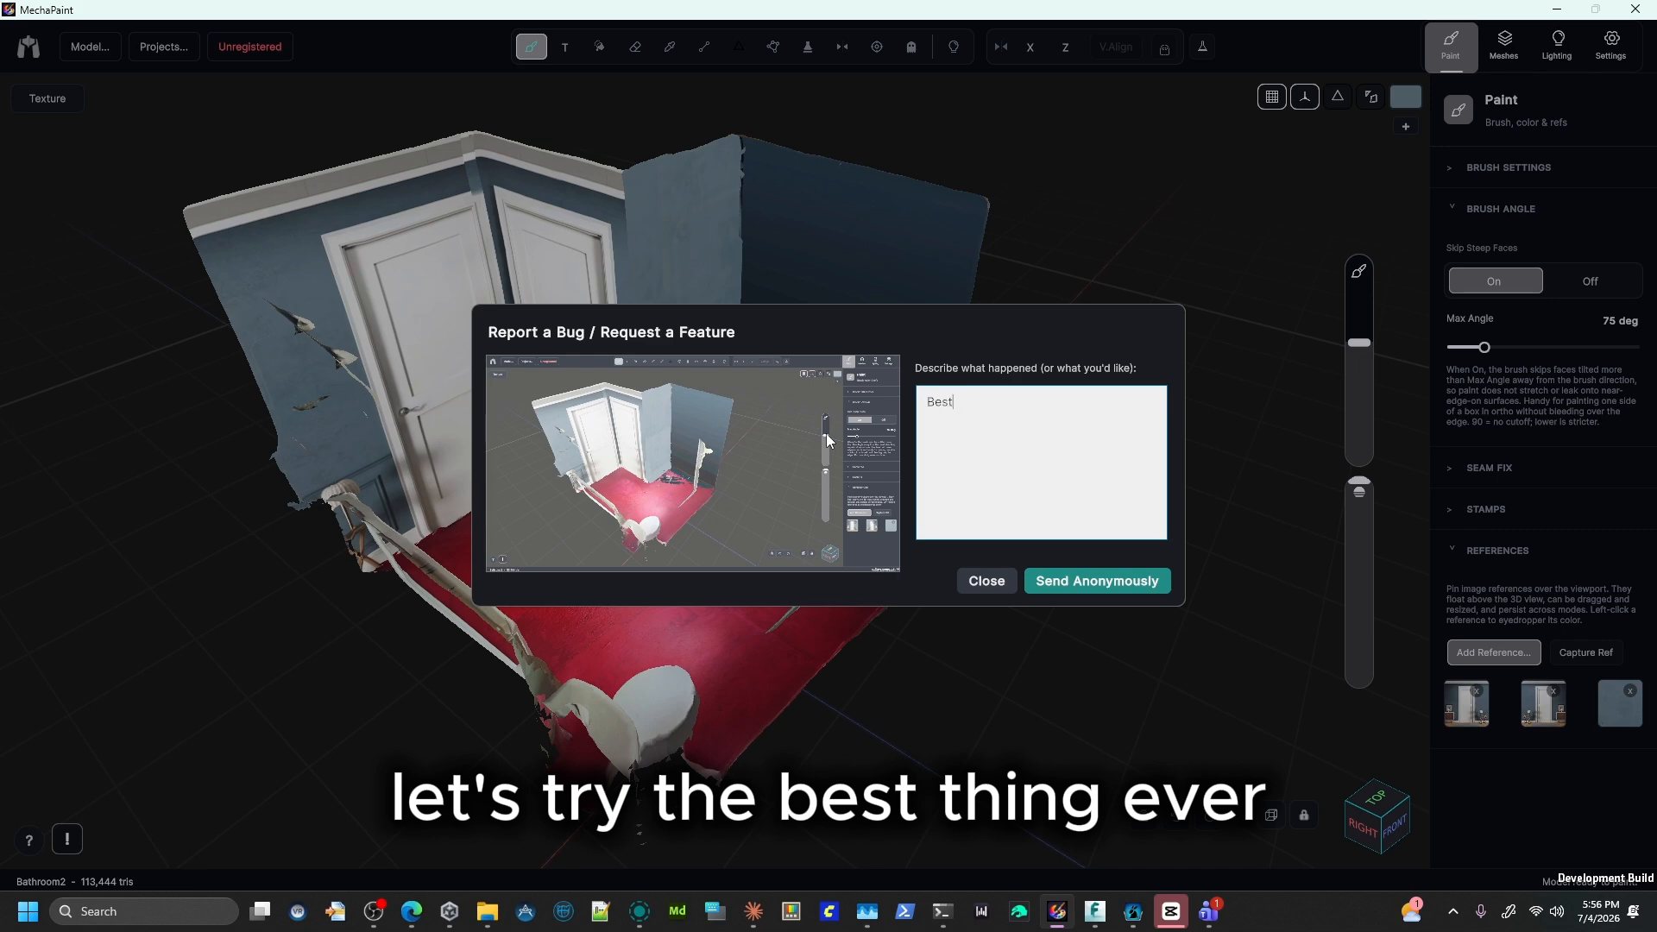
type(" thing ever BUT")
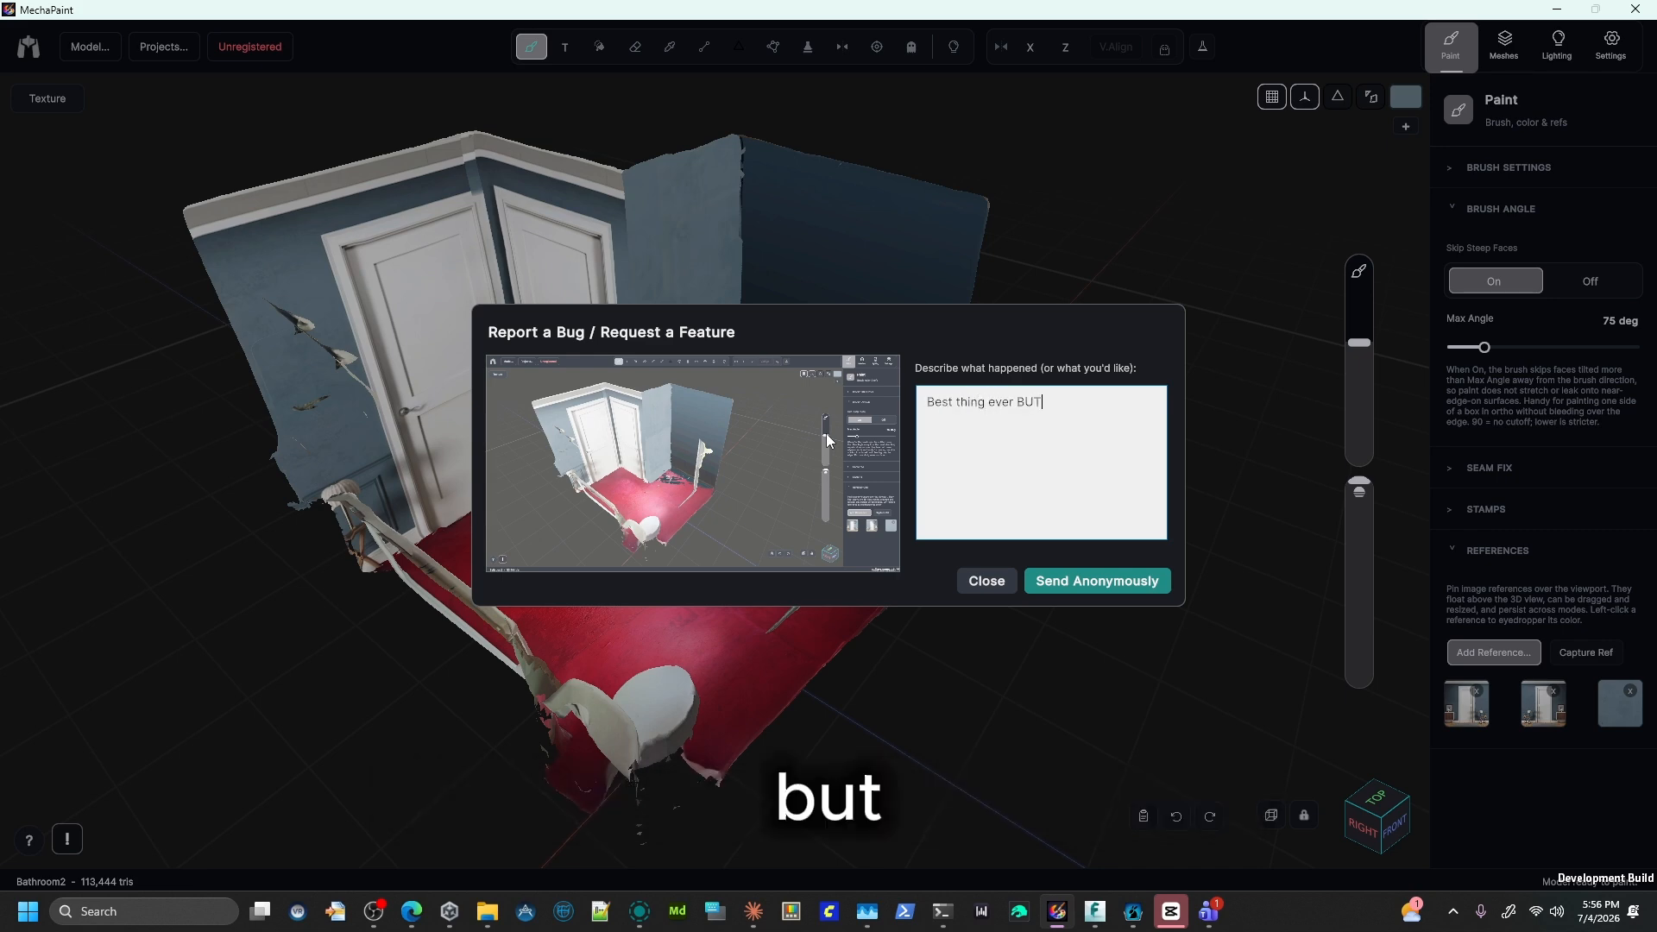
type(" needs ")
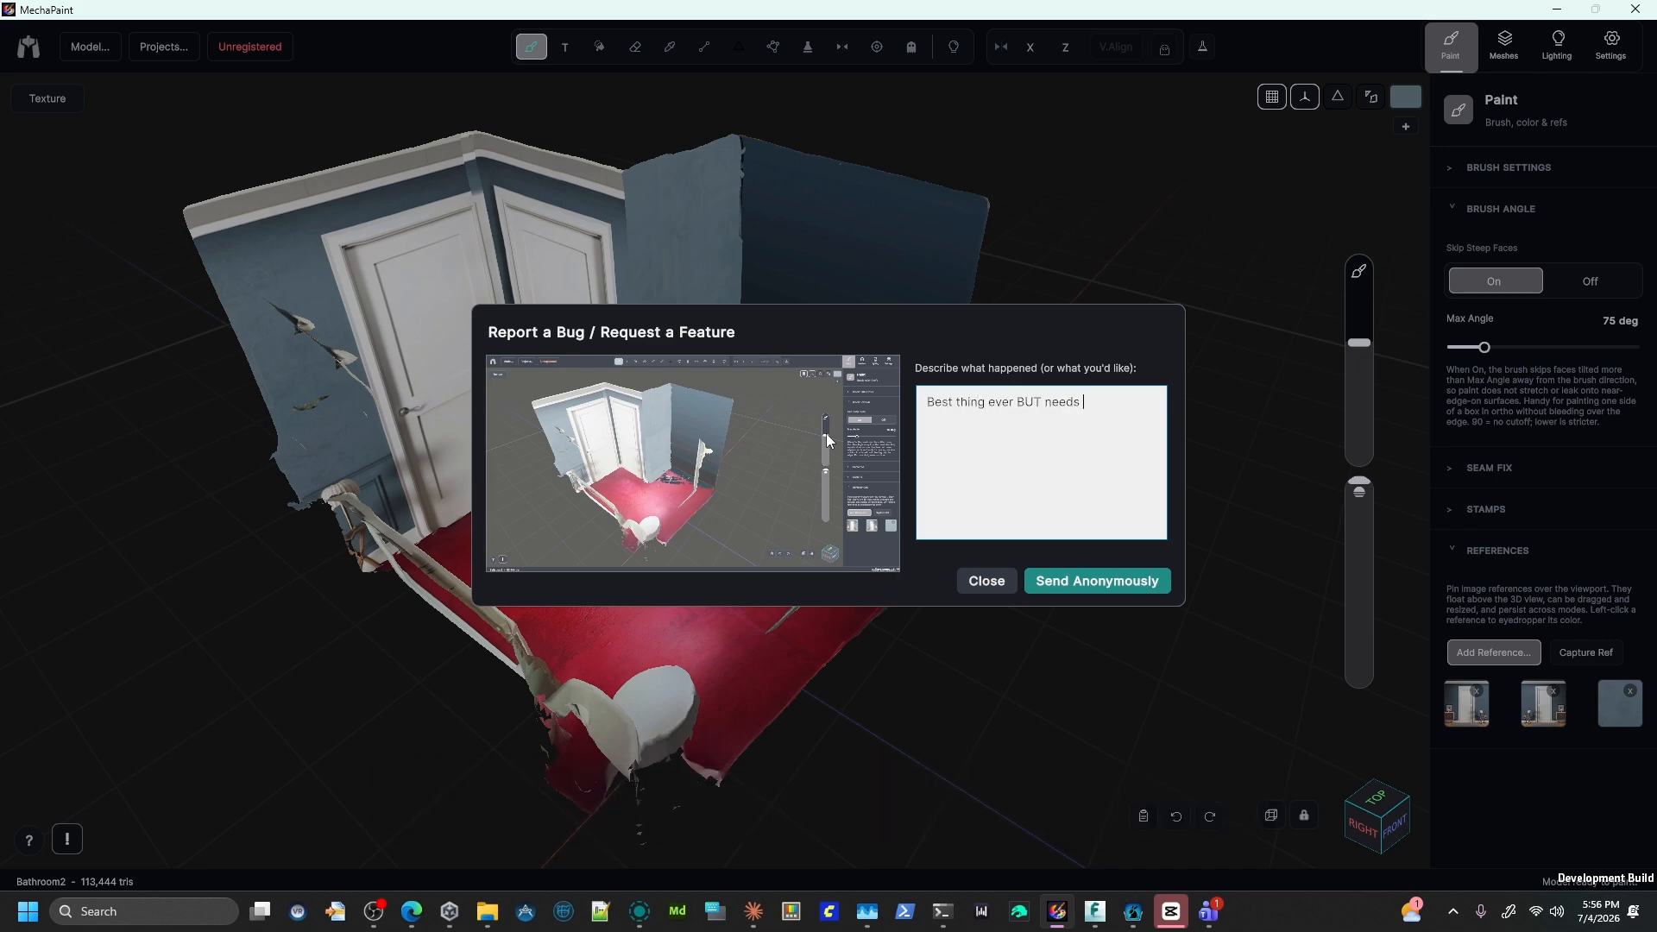
type("more cowbell.")
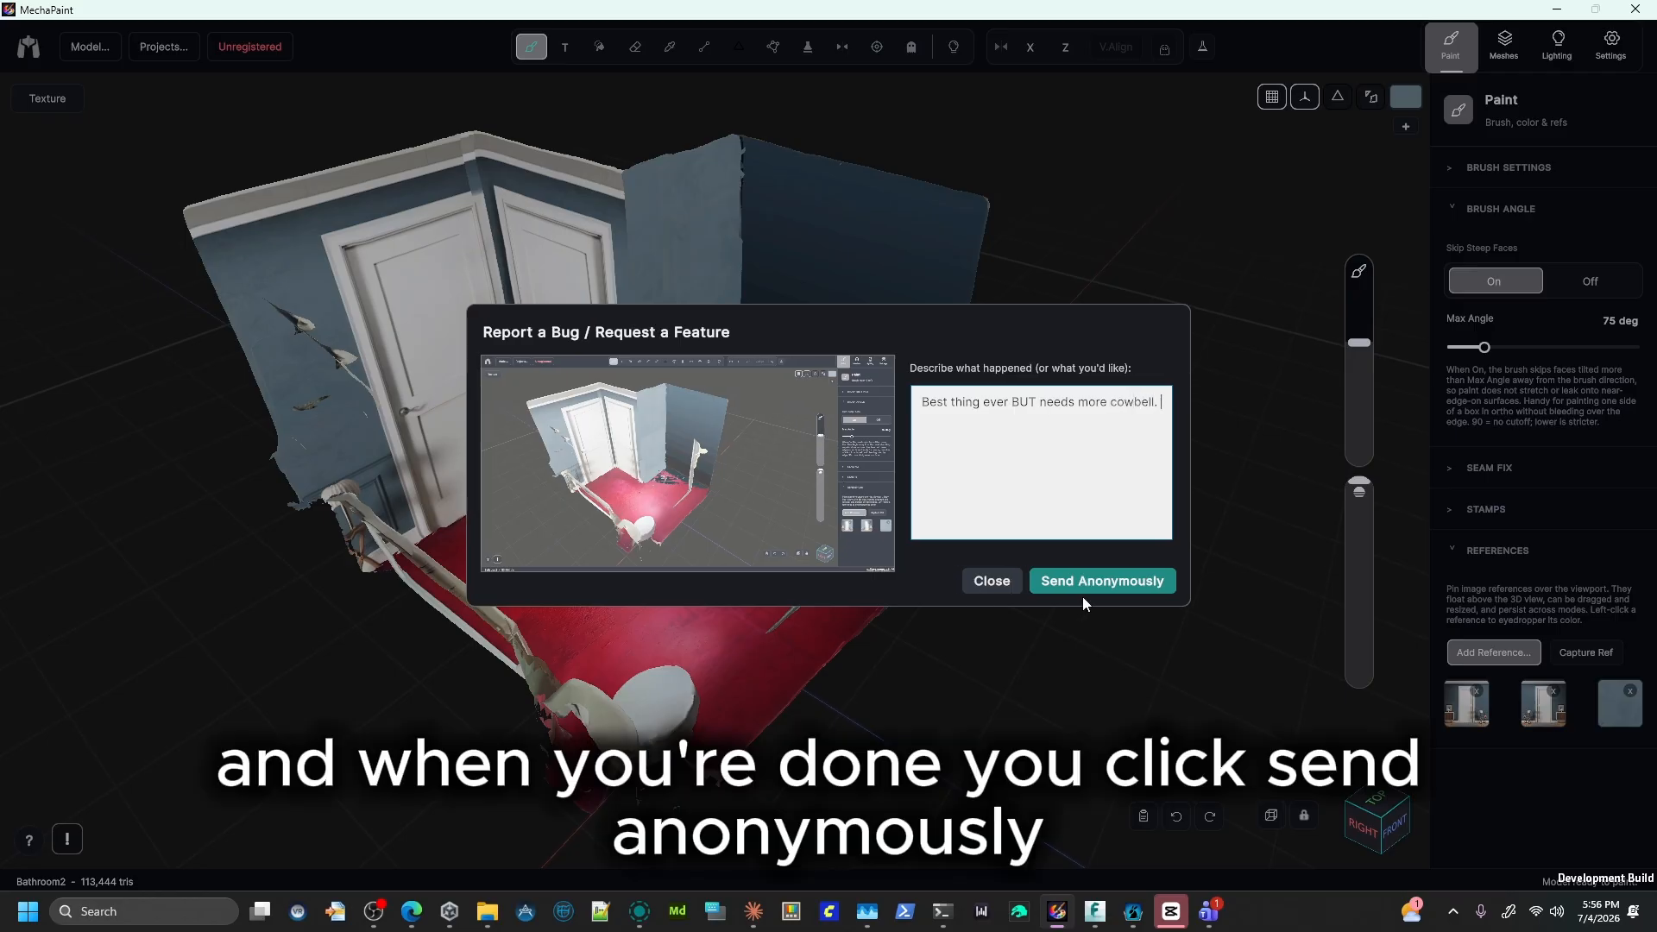
left_click(1102, 585)
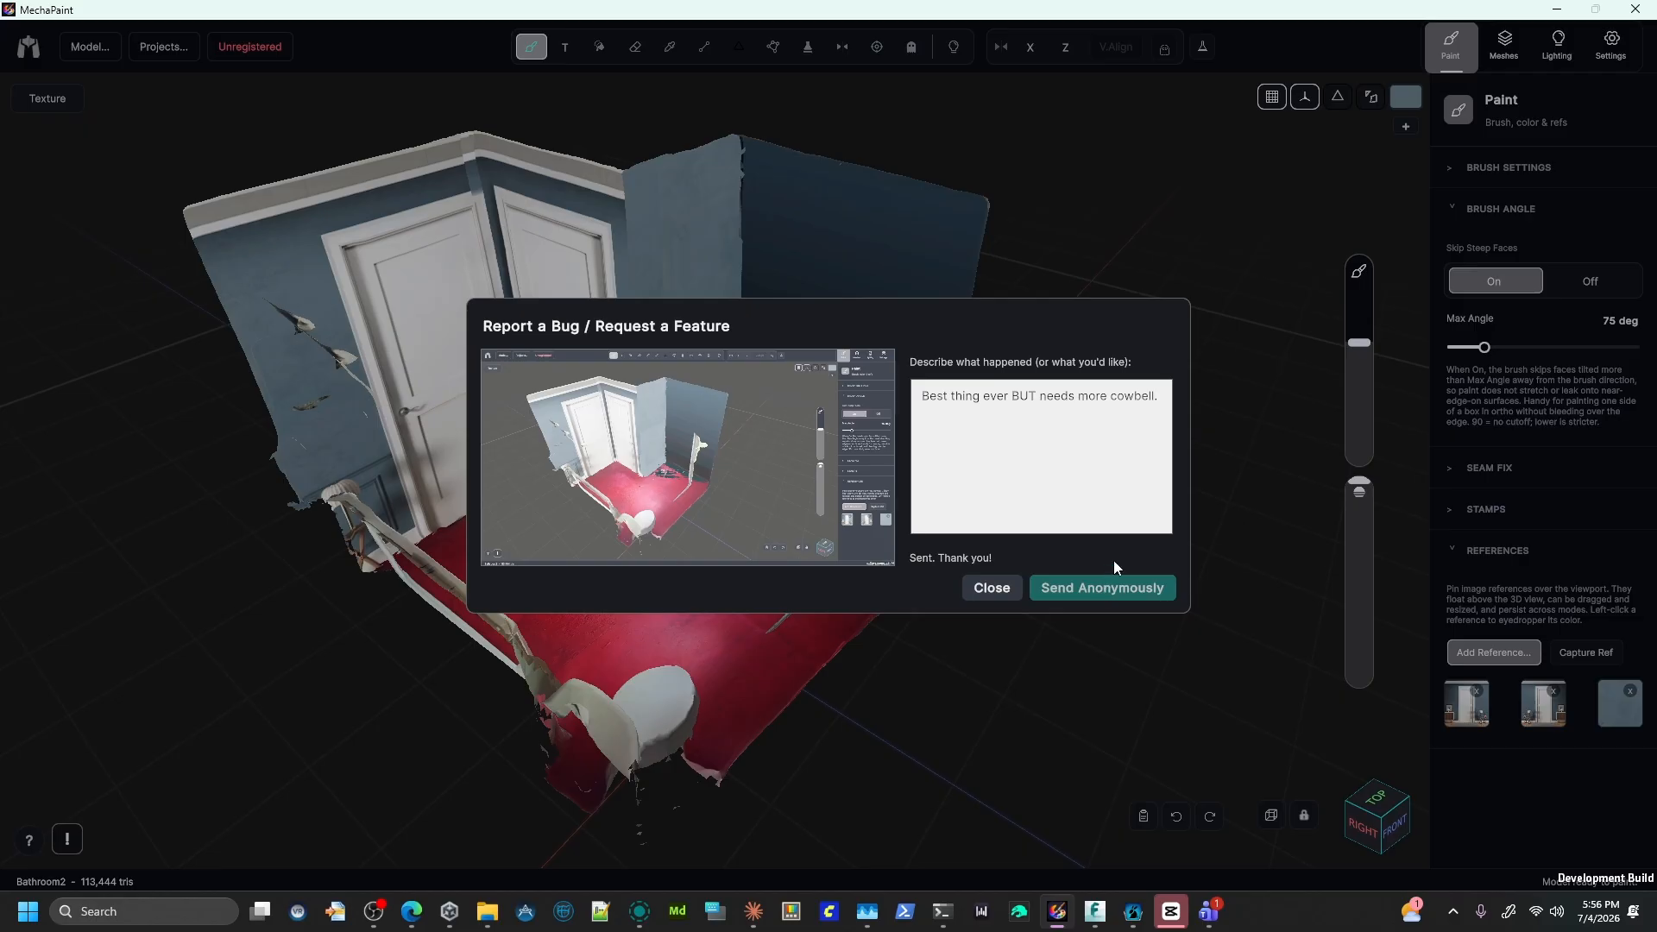